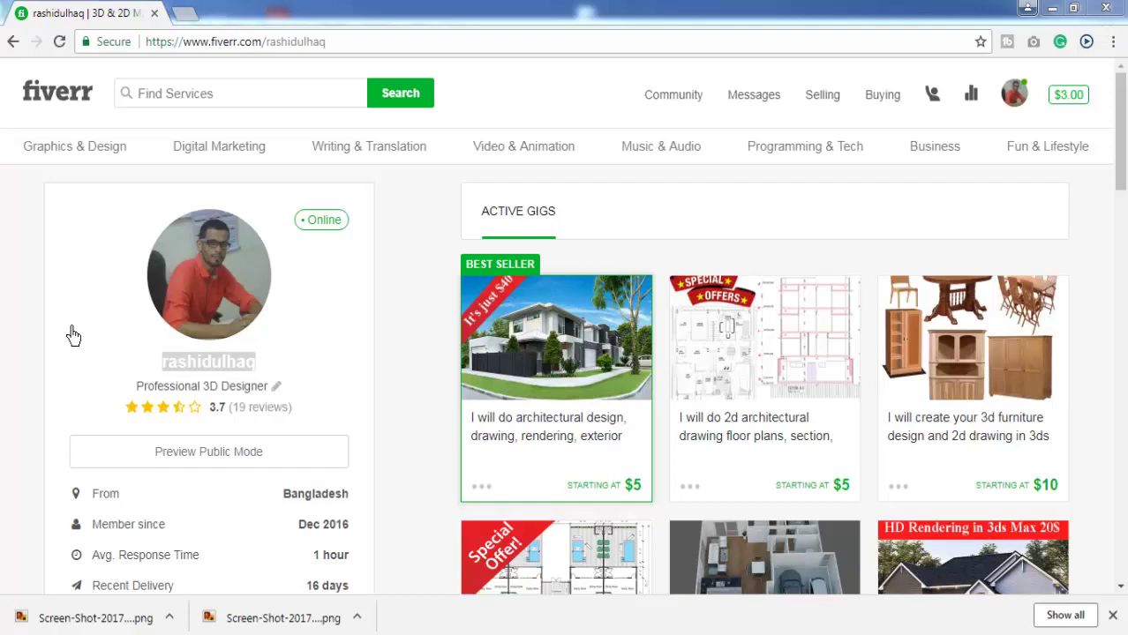
Step: Browse the Fiverr profile's Active Gigs and open the architectural house-plan gig
click(127, 310)
scroll(537, 355, down, 3)
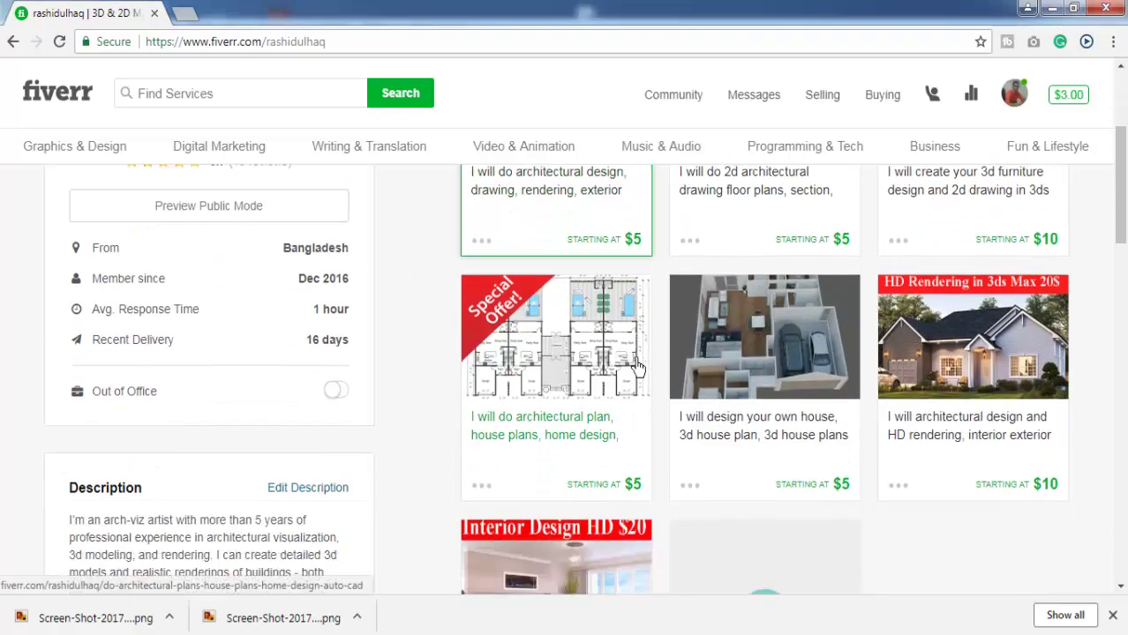
scroll(624, 373, up, 2)
scroll(637, 369, up, 1)
drag(141, 364, 267, 369)
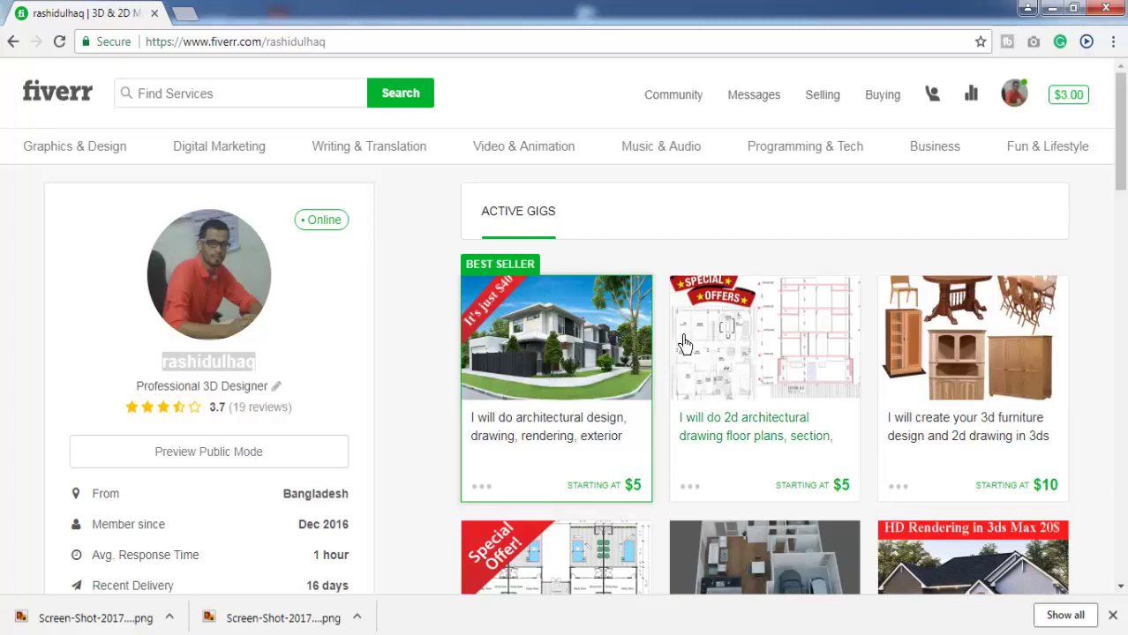
scroll(706, 317, down, 2)
scroll(337, 429, down, 1)
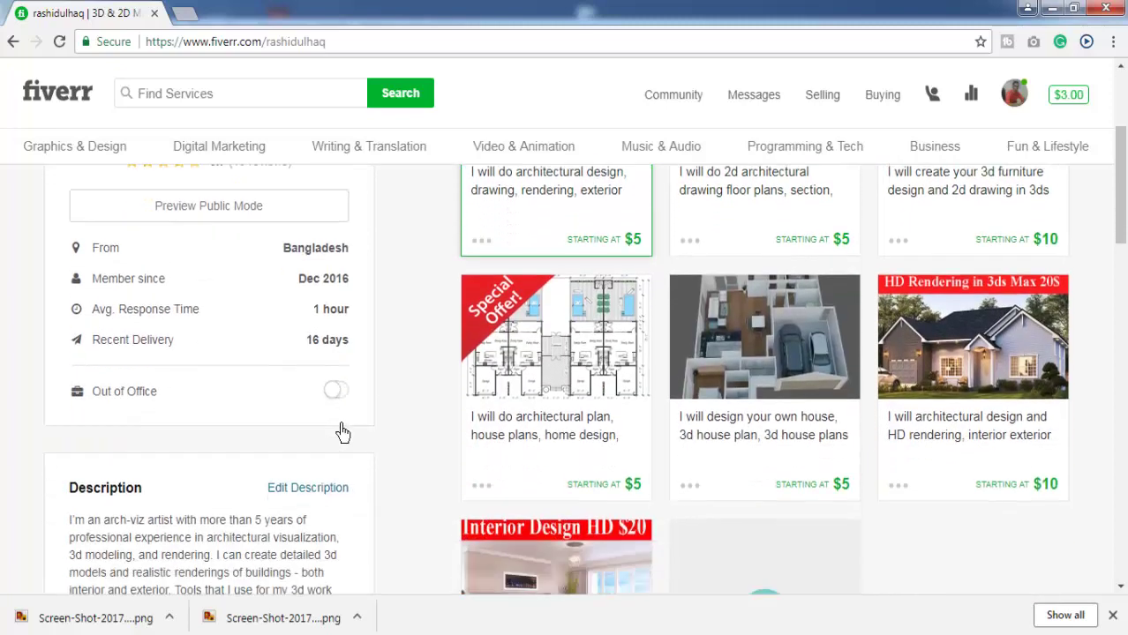
scroll(314, 389, up, 1)
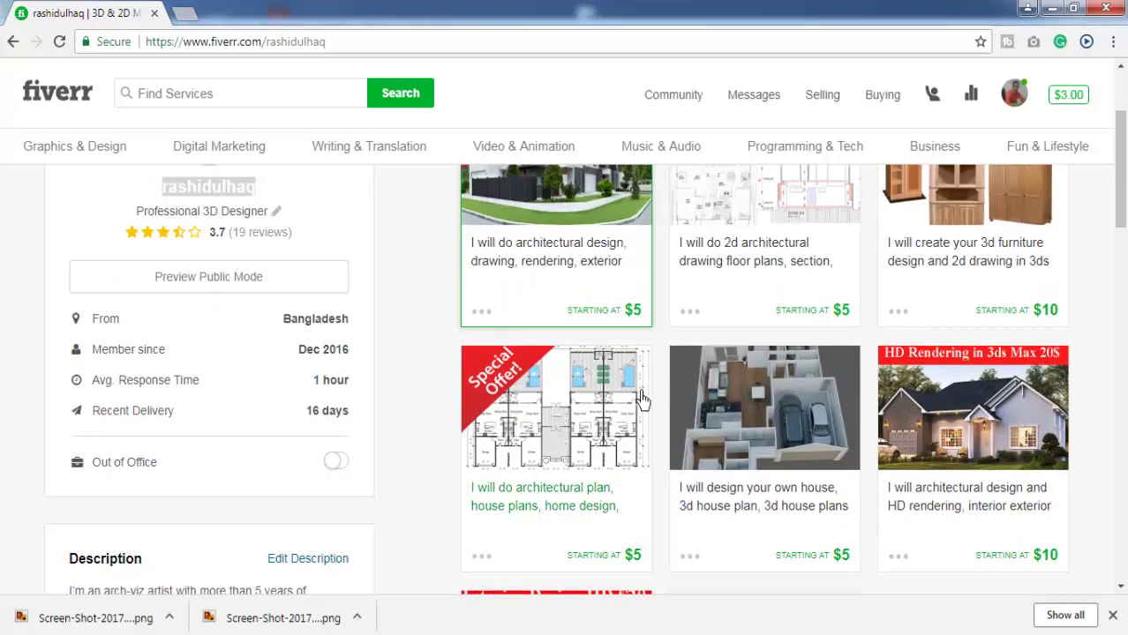
scroll(944, 380, up, 2)
scroll(689, 433, down, 2)
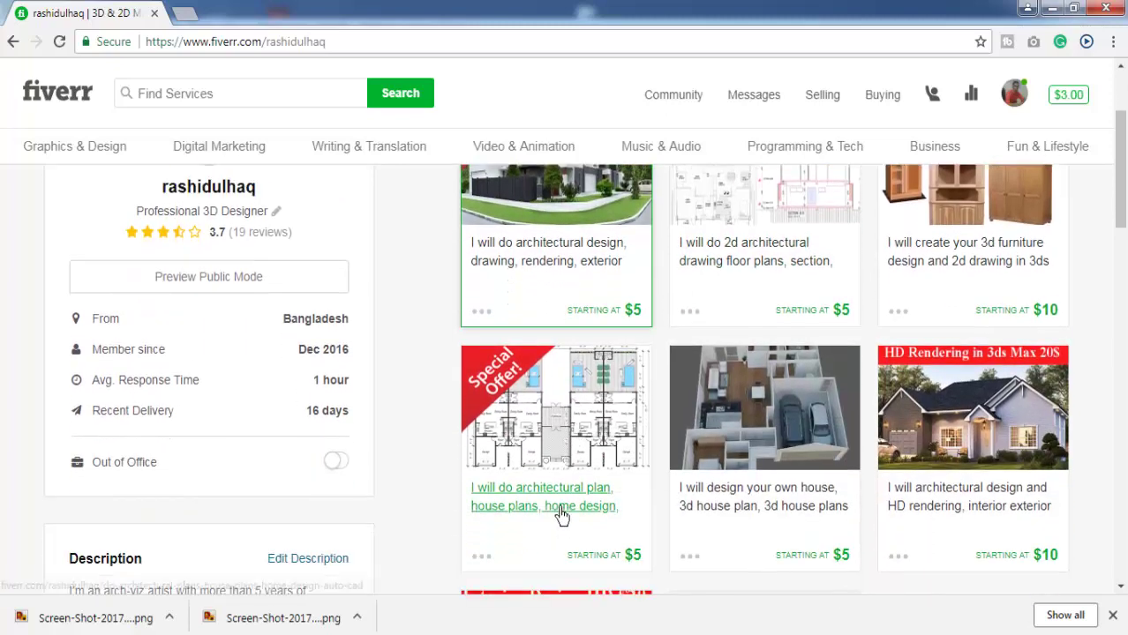
click(561, 516)
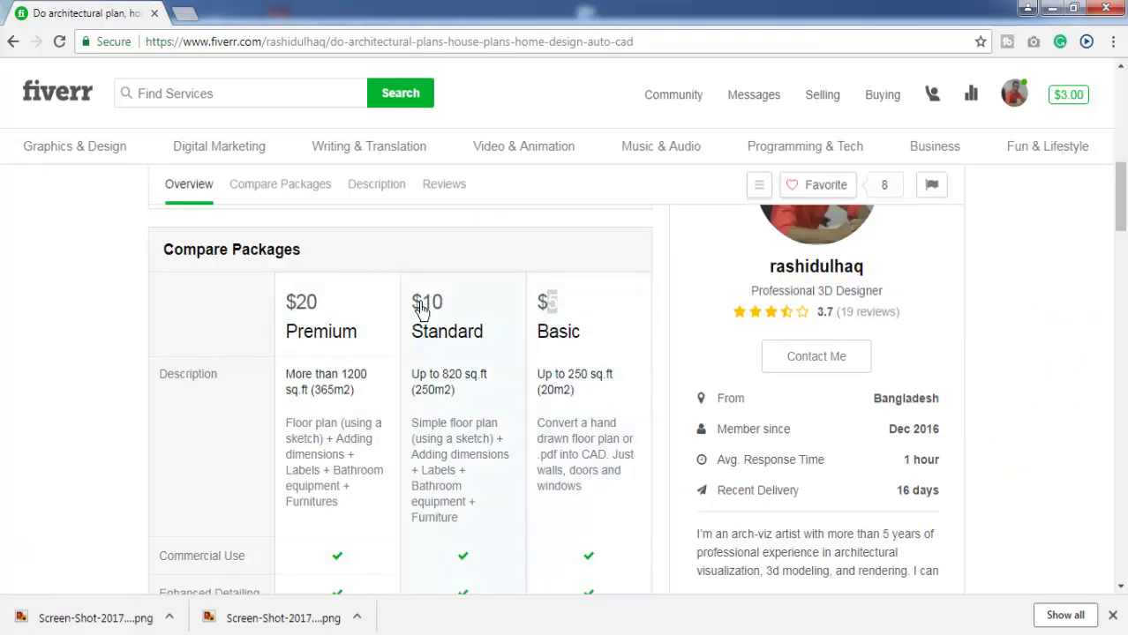
Step: Review the gig's $20, $10 and $5 packages in the Compare Packages table
double_click(300, 302)
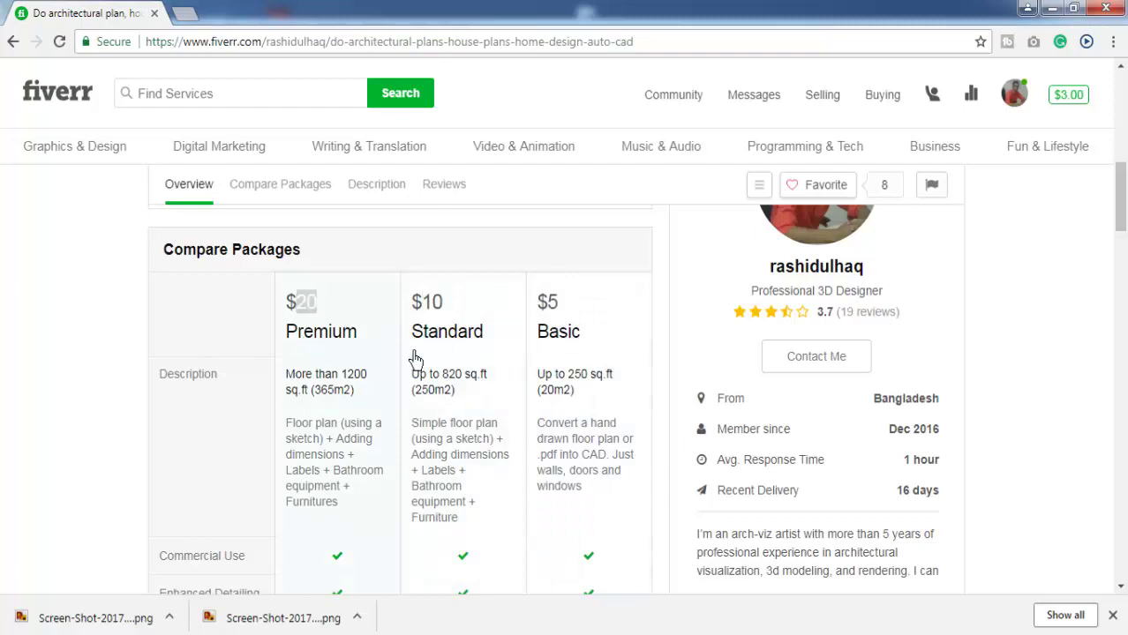
drag(416, 379, 499, 517)
click(594, 514)
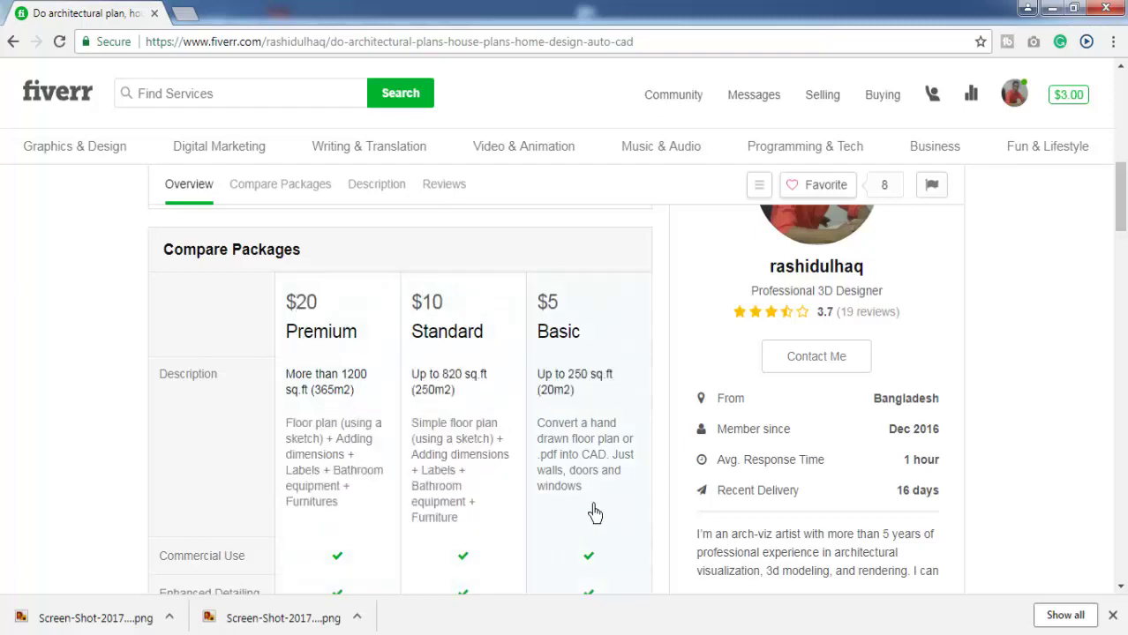
scroll(600, 509, down, 2)
scroll(604, 507, down, 3)
scroll(602, 507, down, 3)
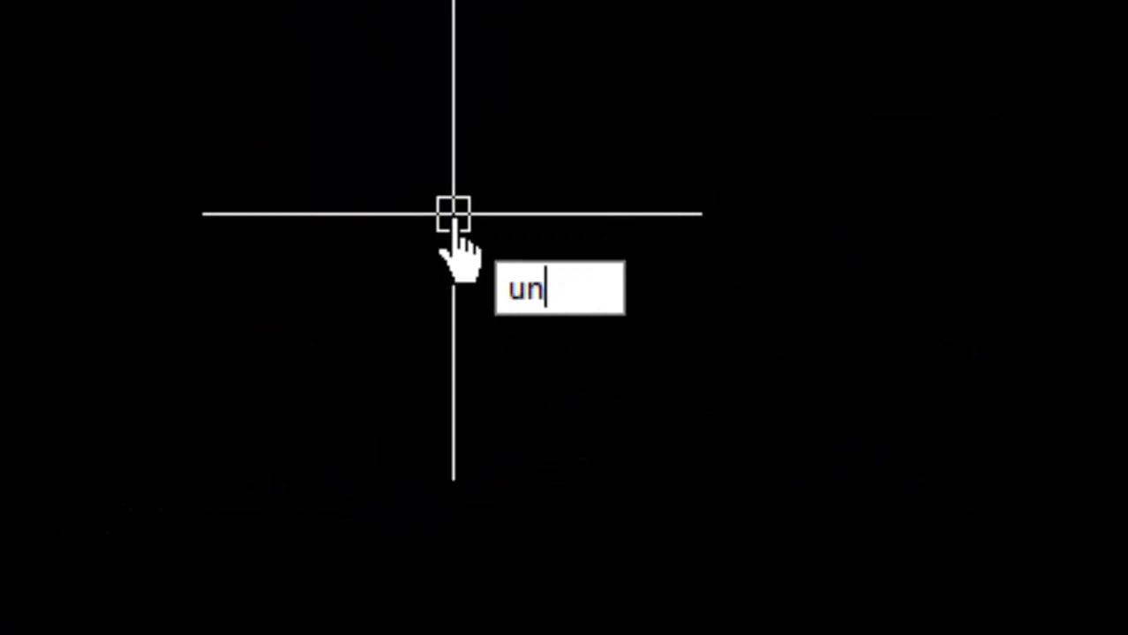
Step: In Drawing Units, set the Engineering length precision to 0'-0.00" and confirm
key(Return)
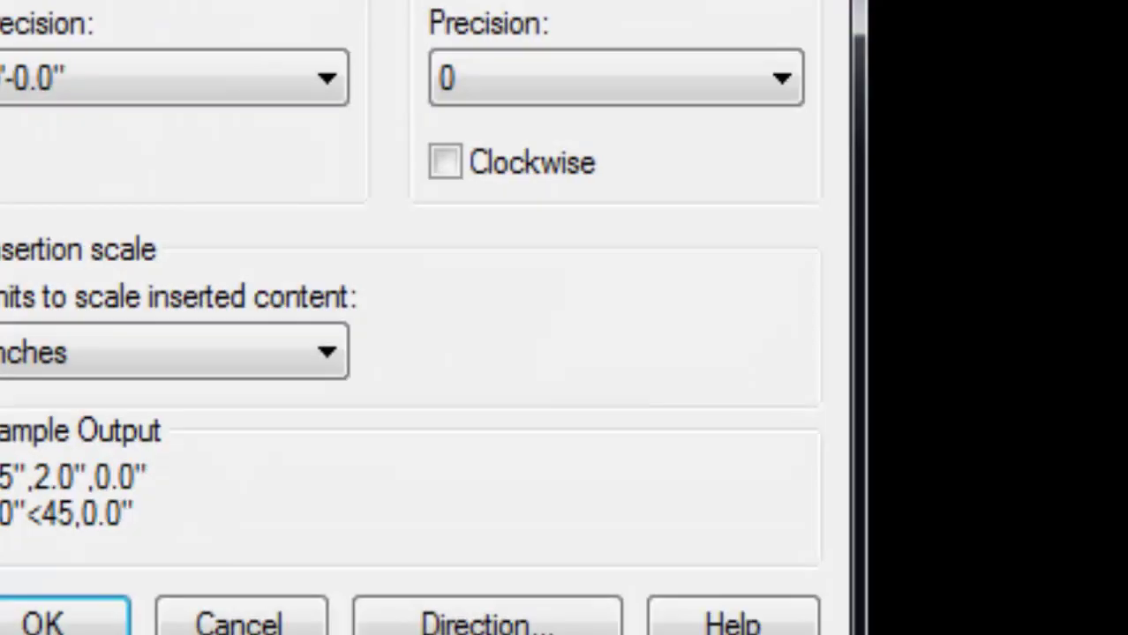
click(300, 44)
click(389, 261)
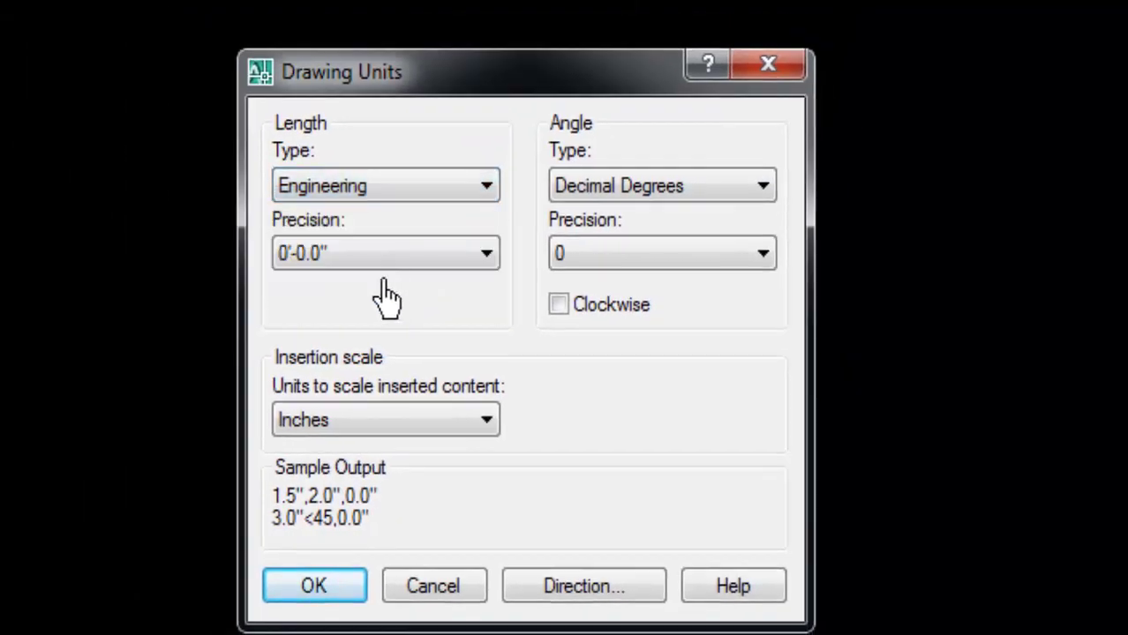
click(386, 254)
click(385, 328)
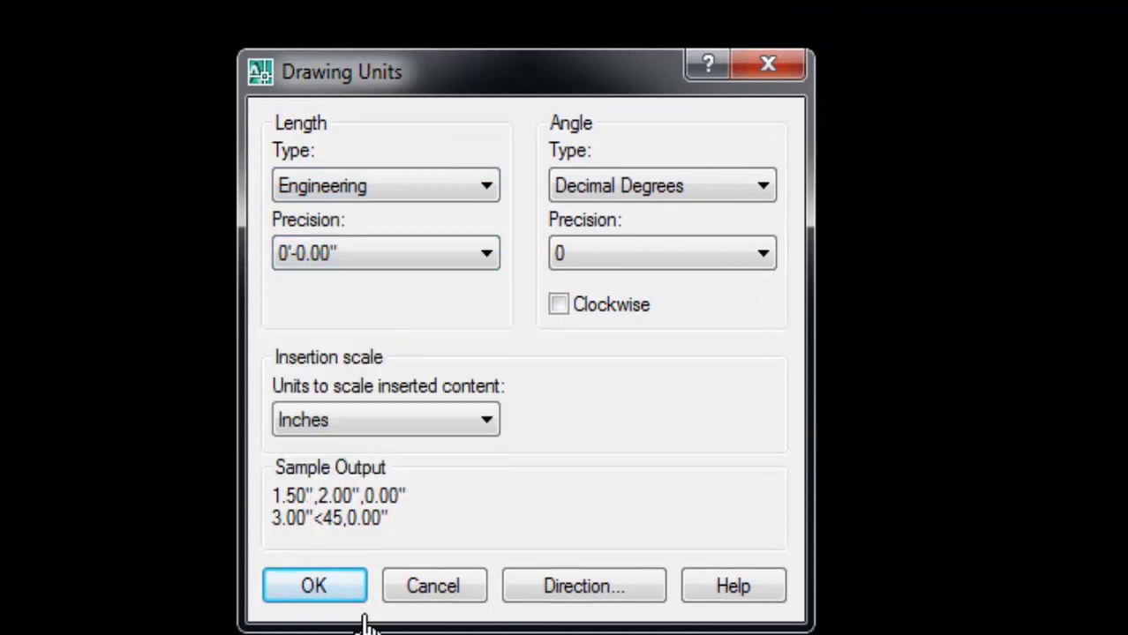
click(323, 598)
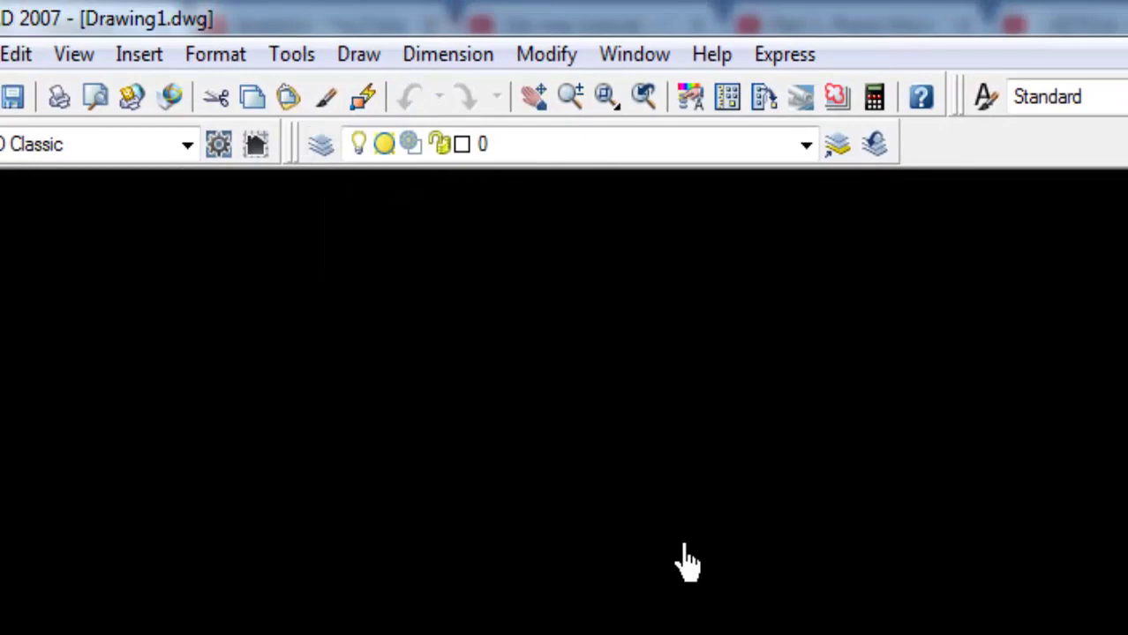
Step: Add six new layers in the Layer Properties Manager
click(320, 146)
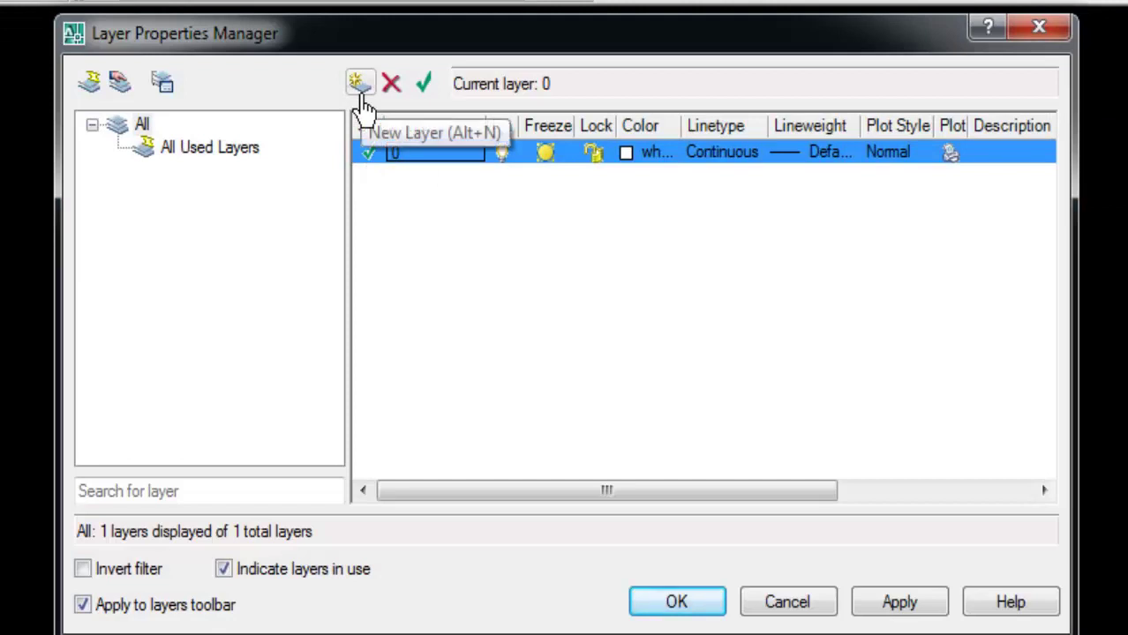
click(362, 92)
click(361, 93)
click(361, 92)
click(362, 92)
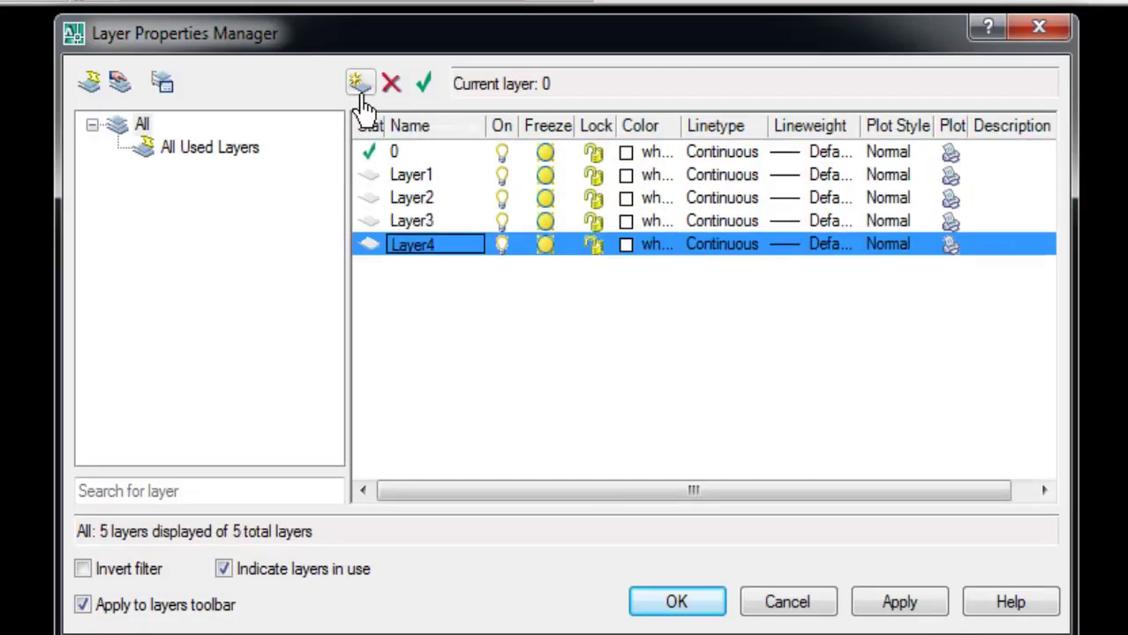
click(362, 92)
click(362, 93)
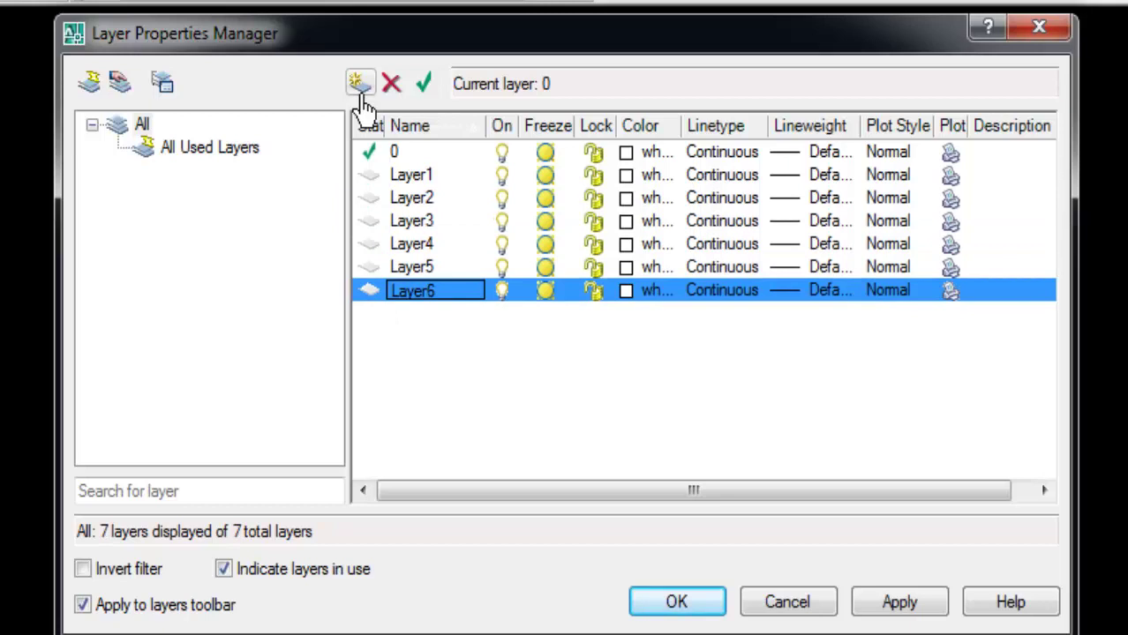
Step: Rename Layer1–Layer4 to wall, door, window and stair
click(465, 179)
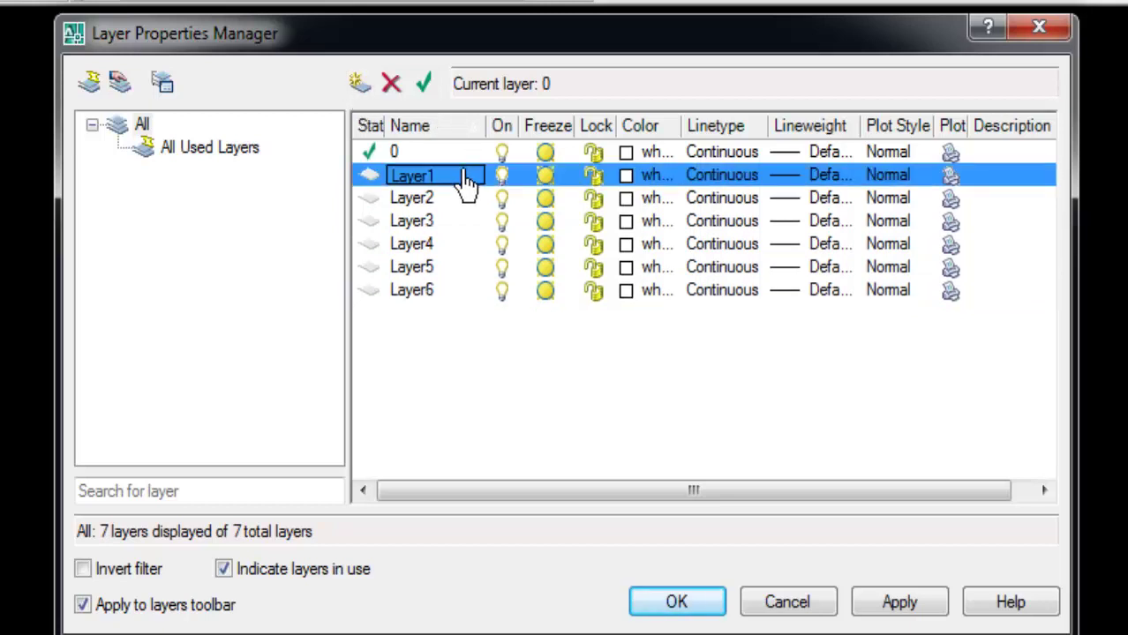
click(465, 179)
text(wall)
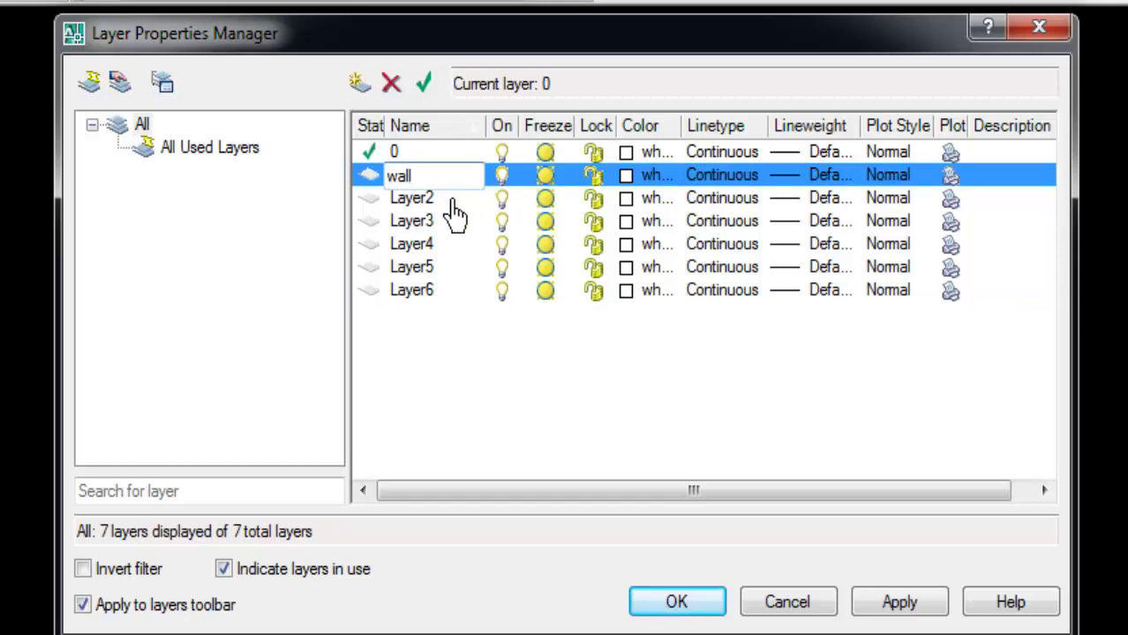
click(461, 201)
click(461, 202)
text(door)
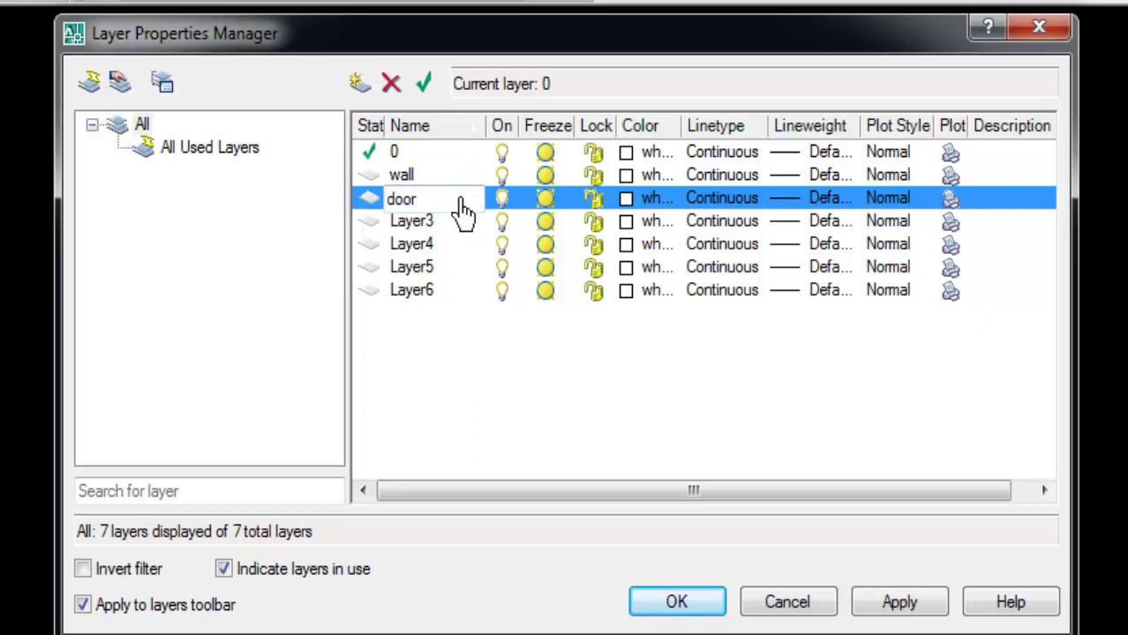
click(460, 224)
click(460, 224)
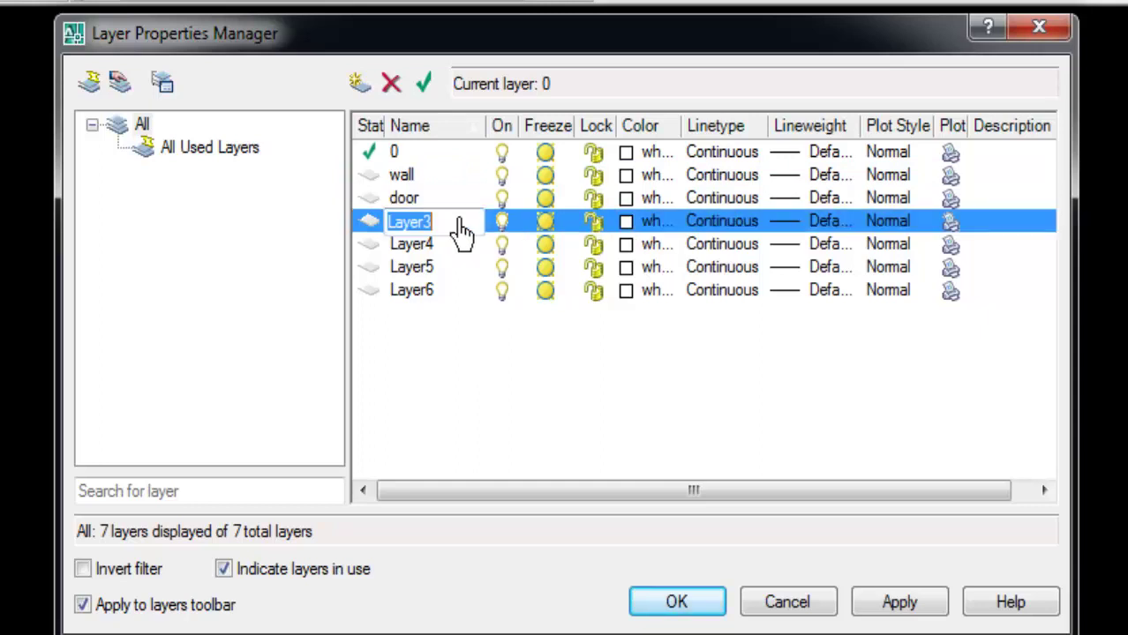
text(window)
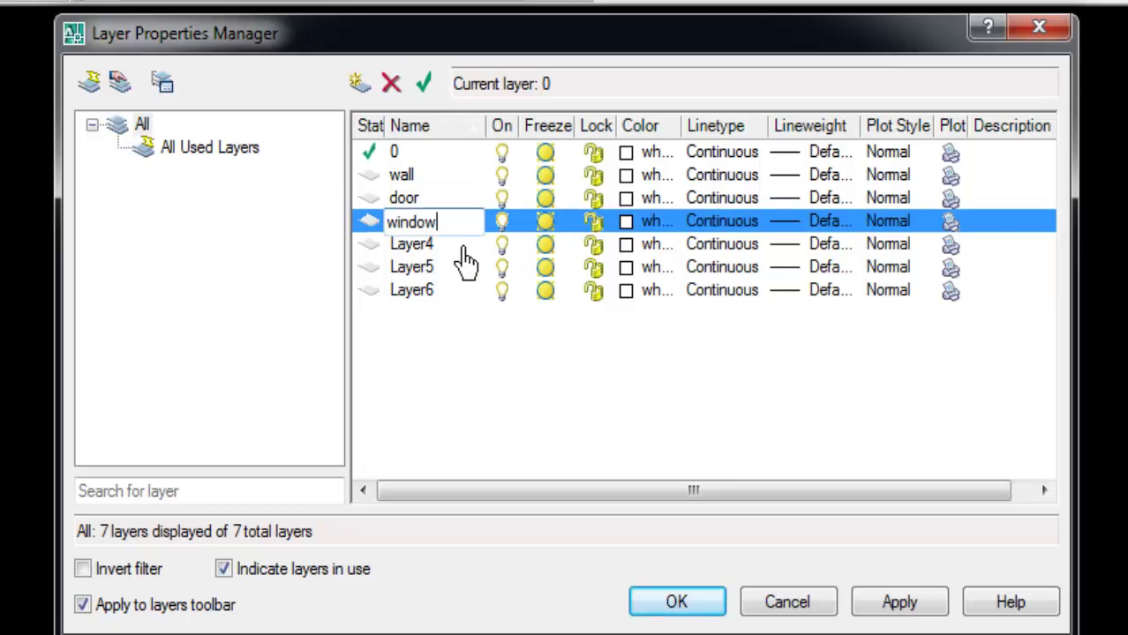
click(462, 247)
click(462, 250)
text(stair)
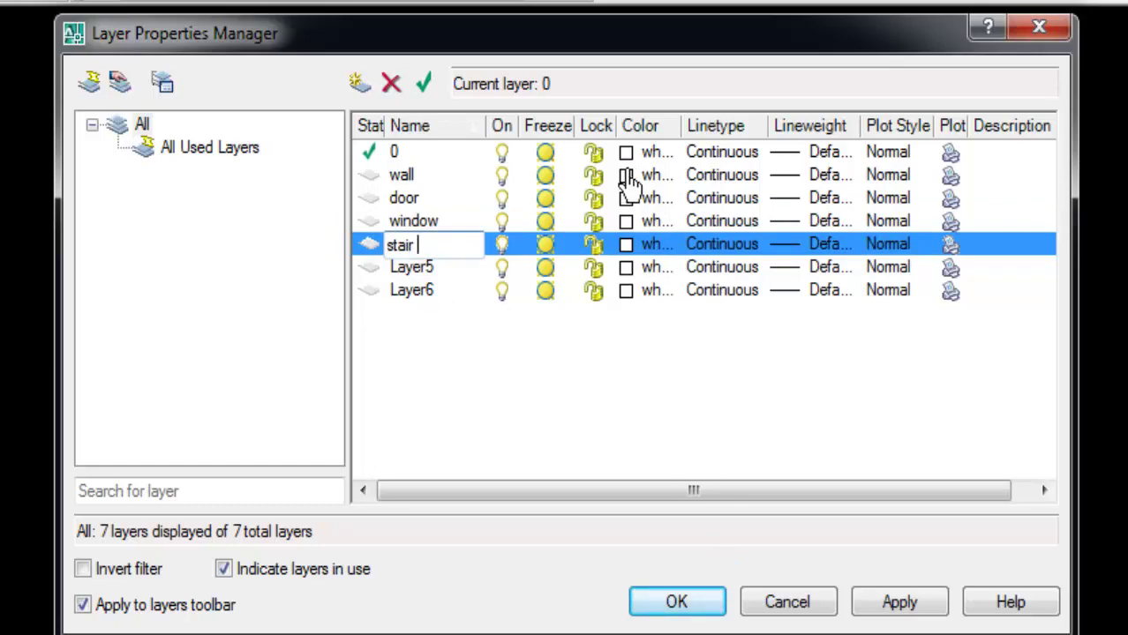
Step: Finish naming the stair layer, then colour the wall layer 30 and the door layer 210
click(627, 177)
click(626, 175)
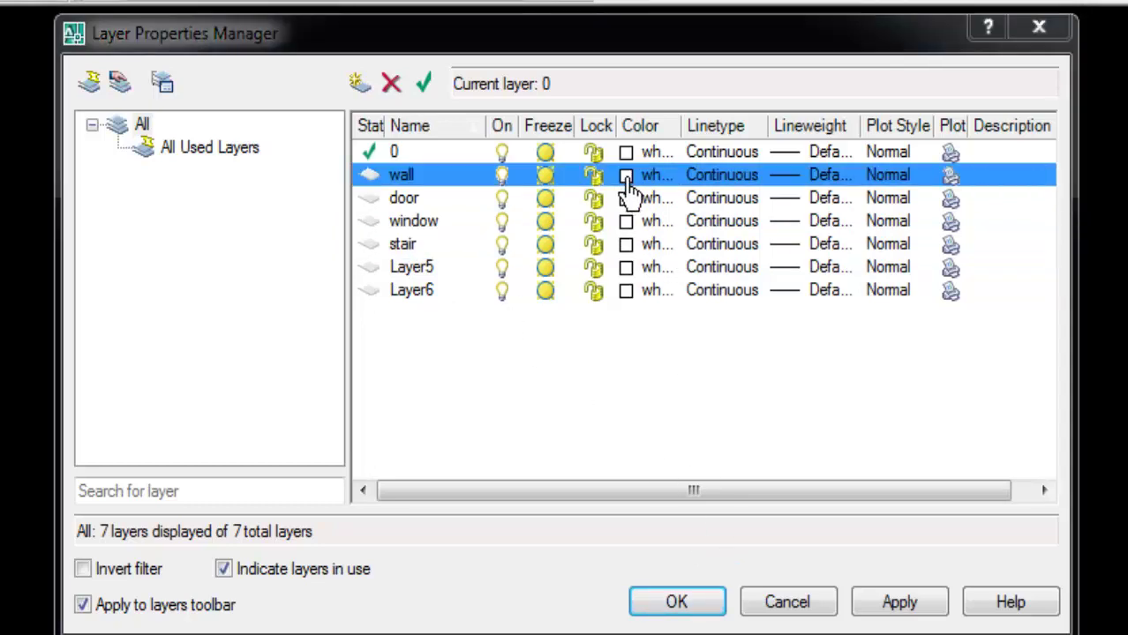
click(793, 362)
key(Return)
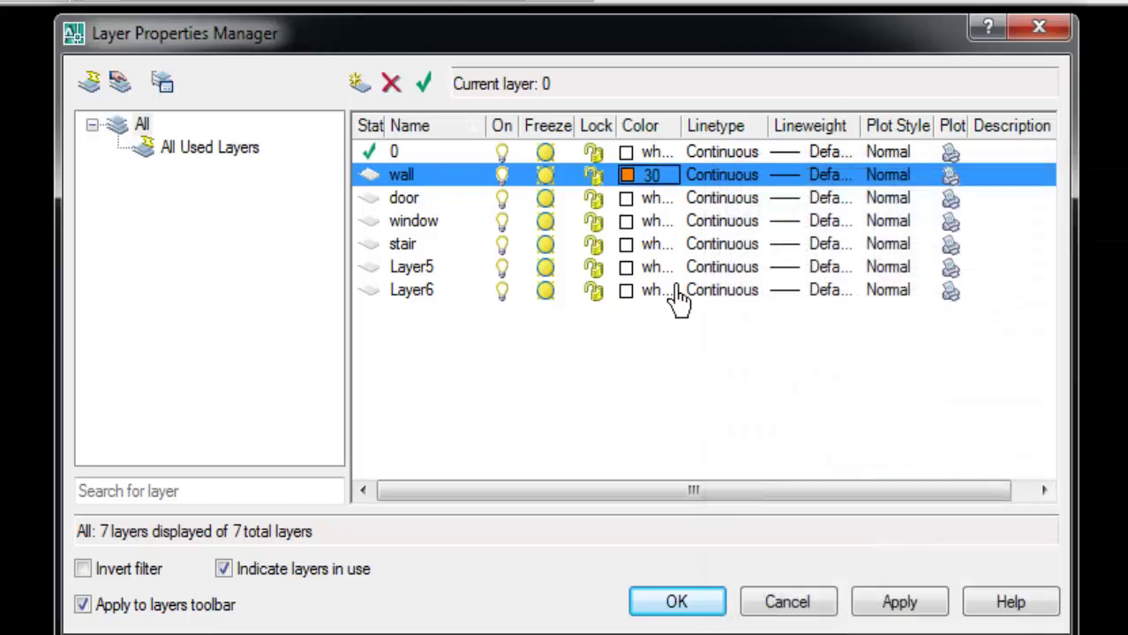
click(644, 206)
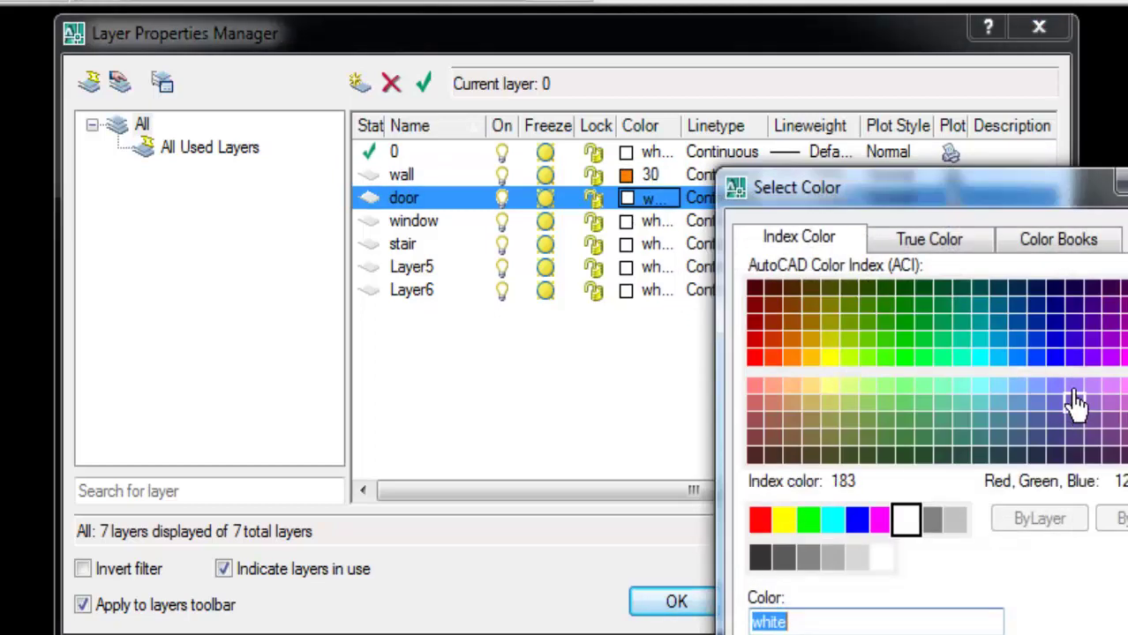
click(1125, 381)
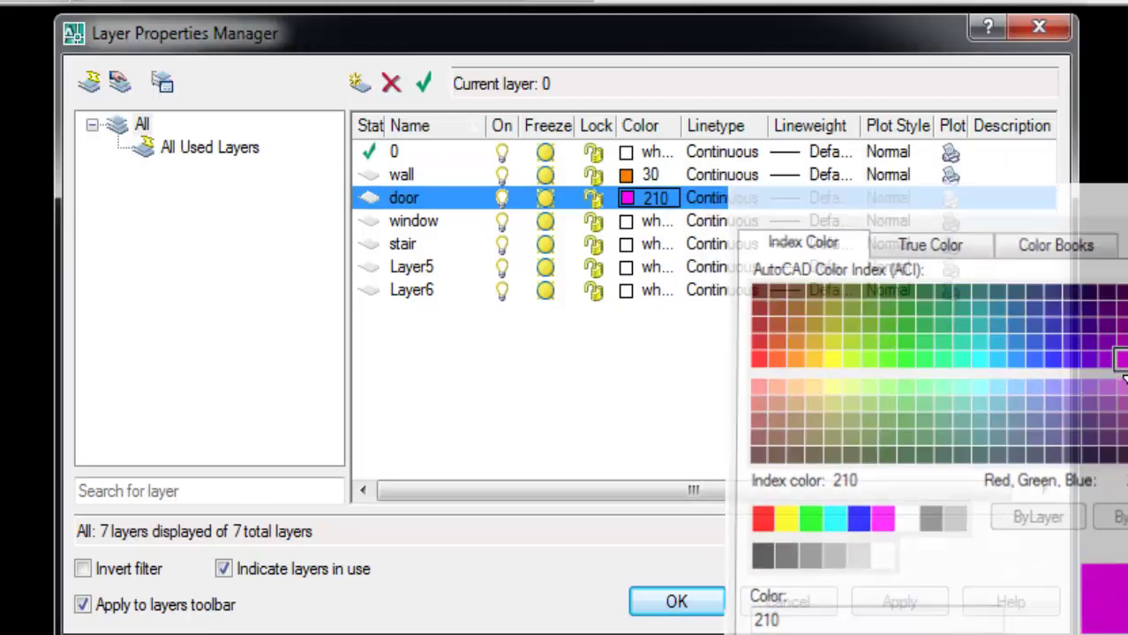
key(Return)
Step: Give the window layer colour 33 and the stair layer colour 70, then apply and close
click(625, 226)
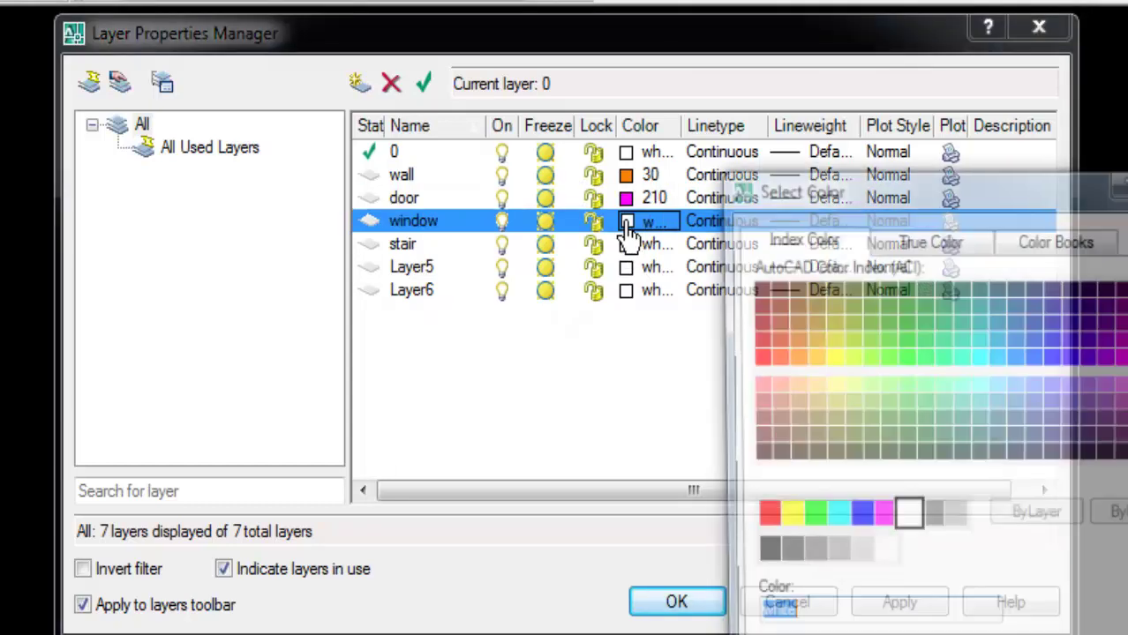
double_click(799, 411)
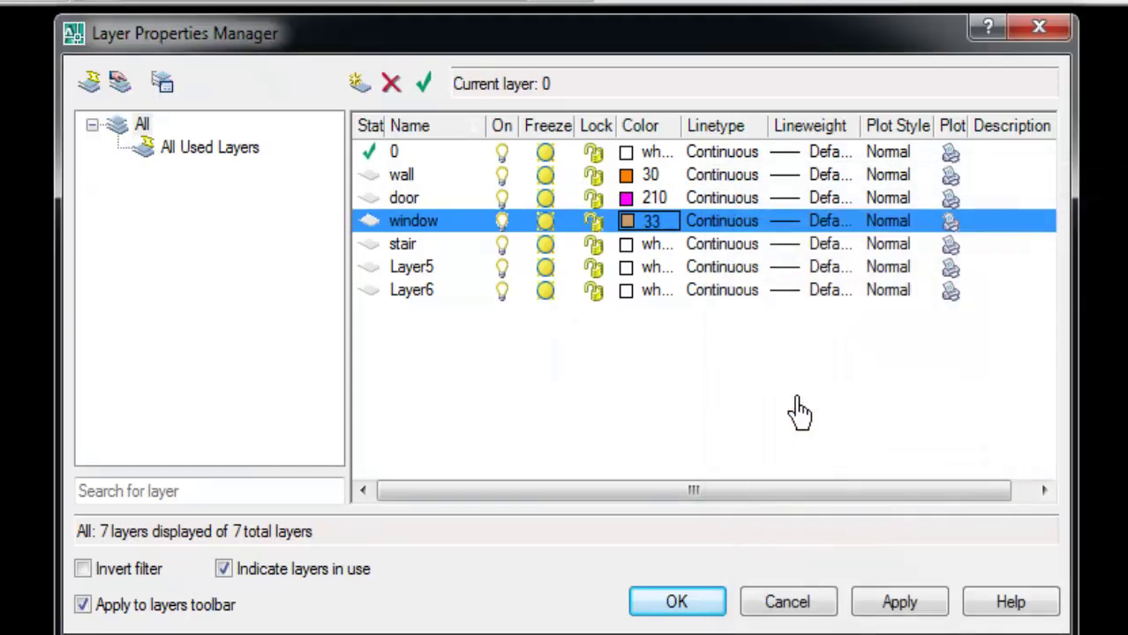
click(626, 244)
click(865, 362)
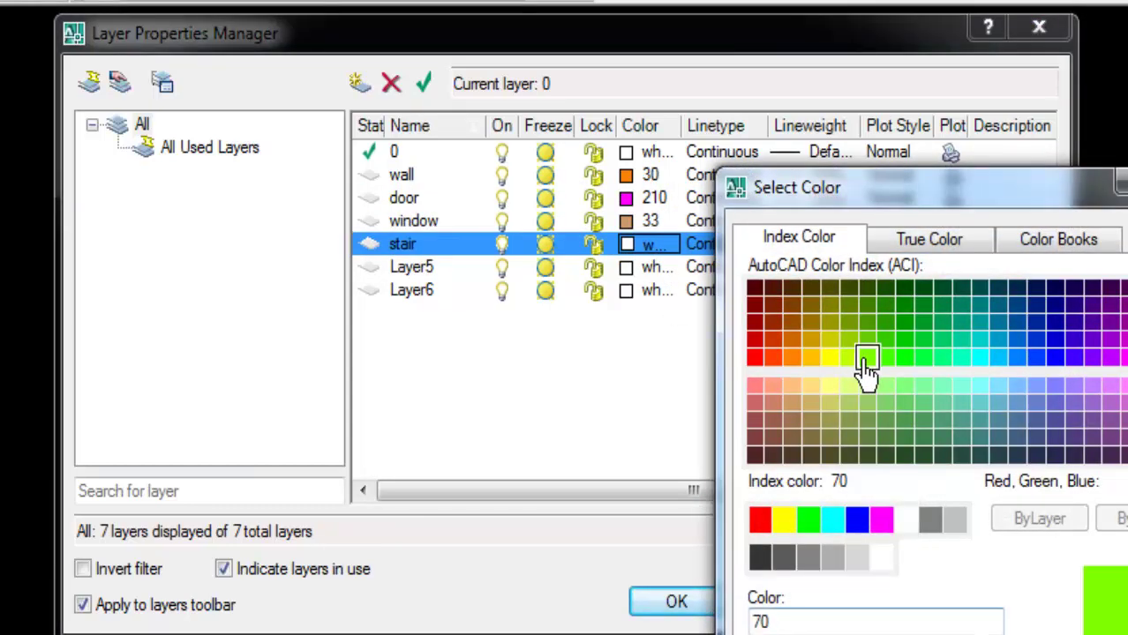
double_click(866, 362)
click(886, 616)
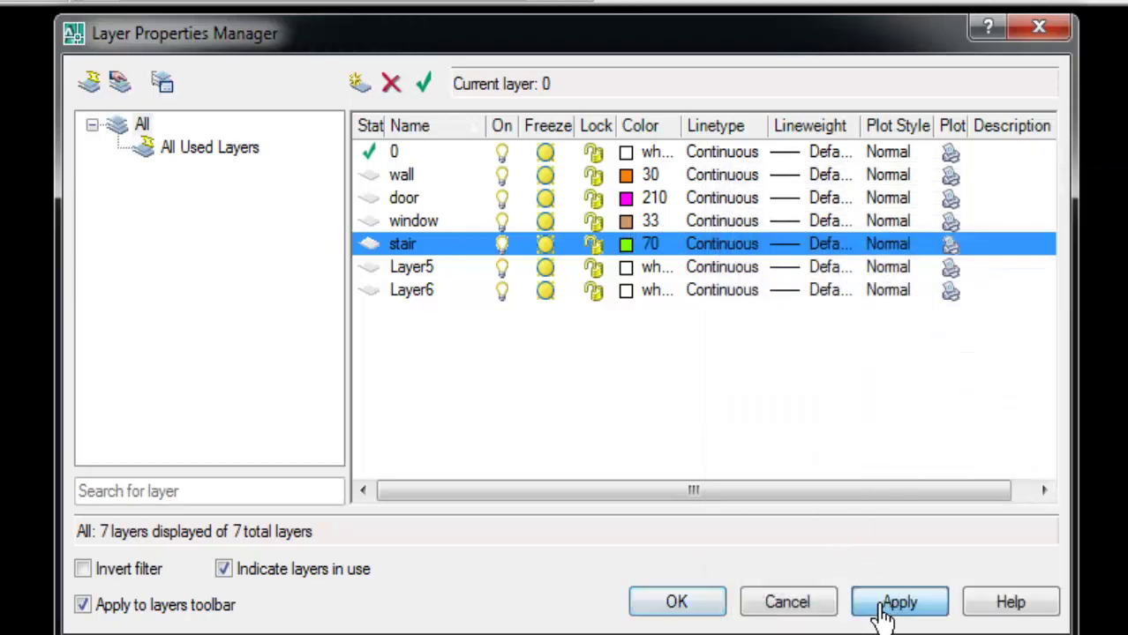
click(685, 607)
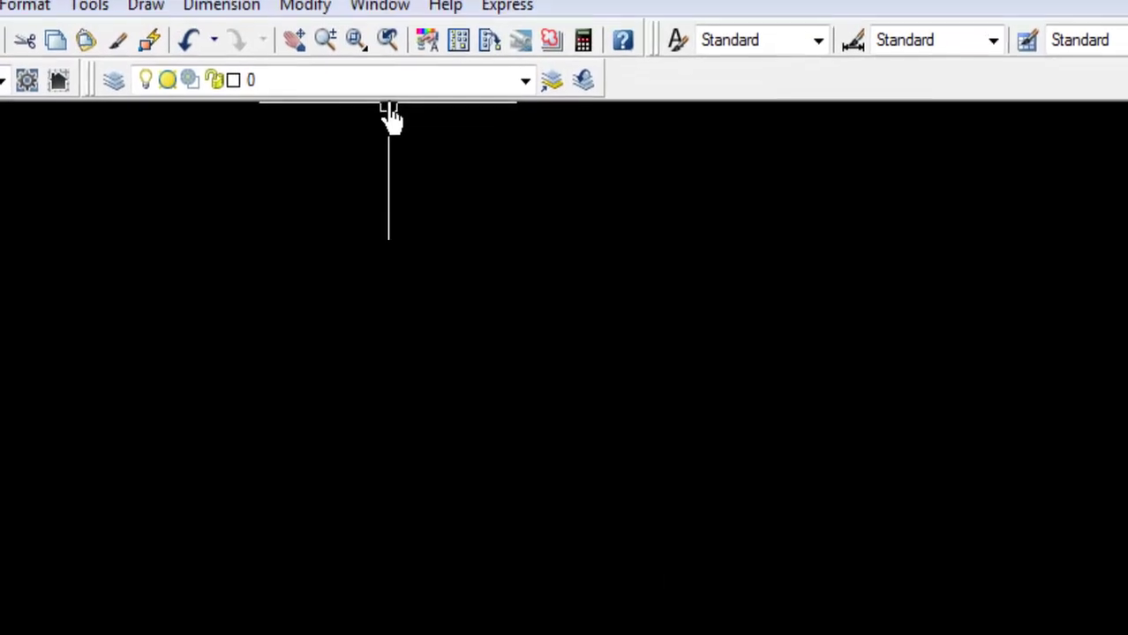
Step: Draw the wall outline with LINE segments of 28', 40' and 28', then close it
click(455, 211)
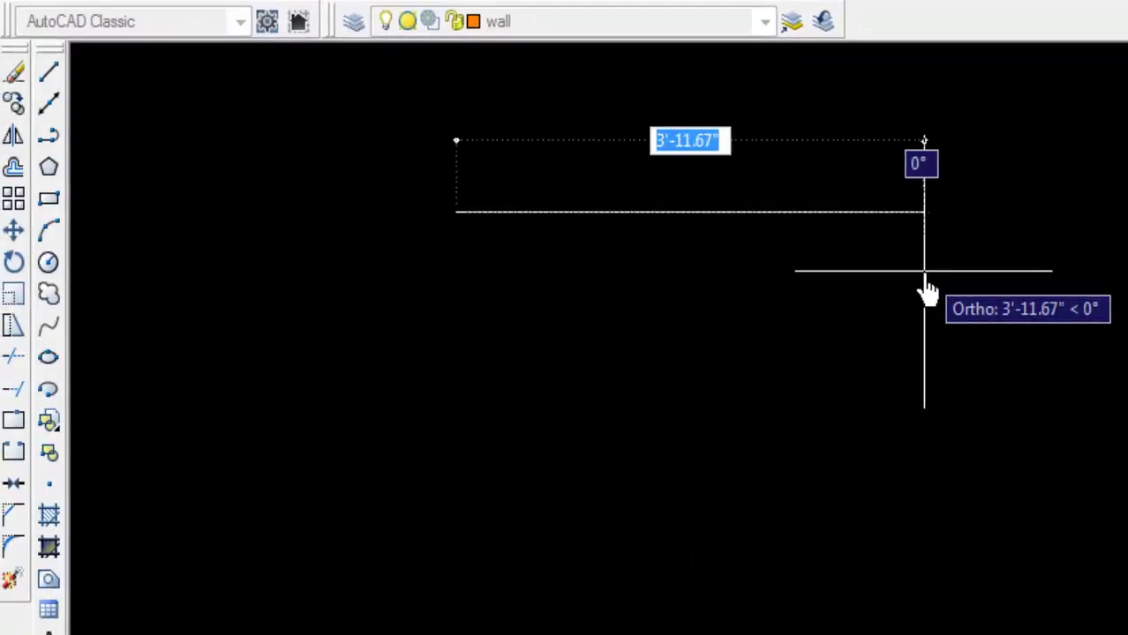
text(28)
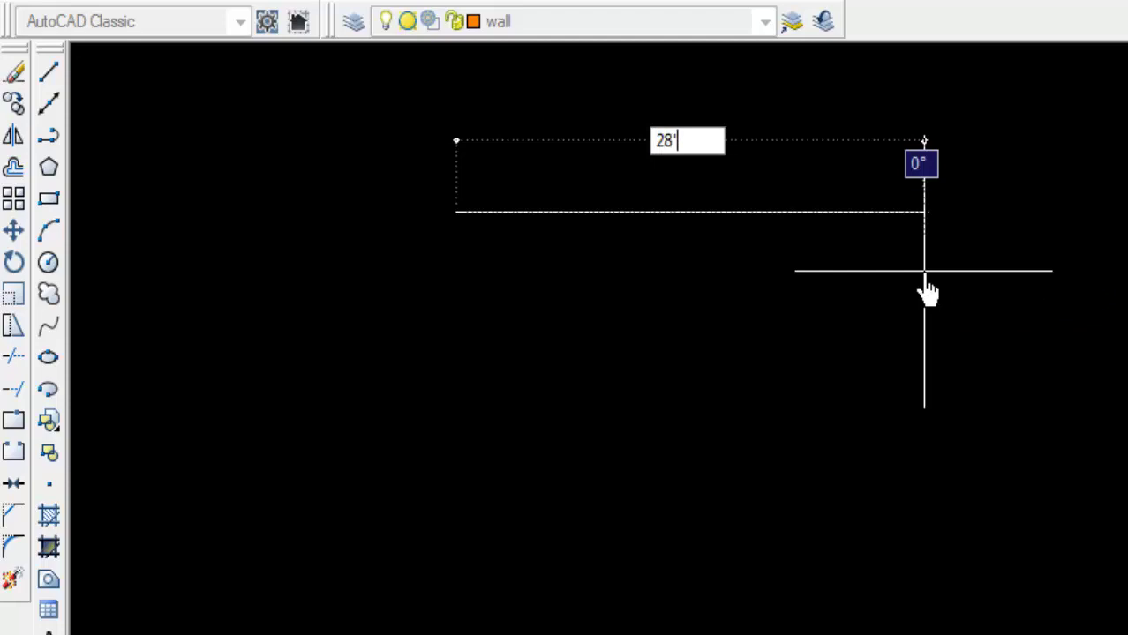
key(Return)
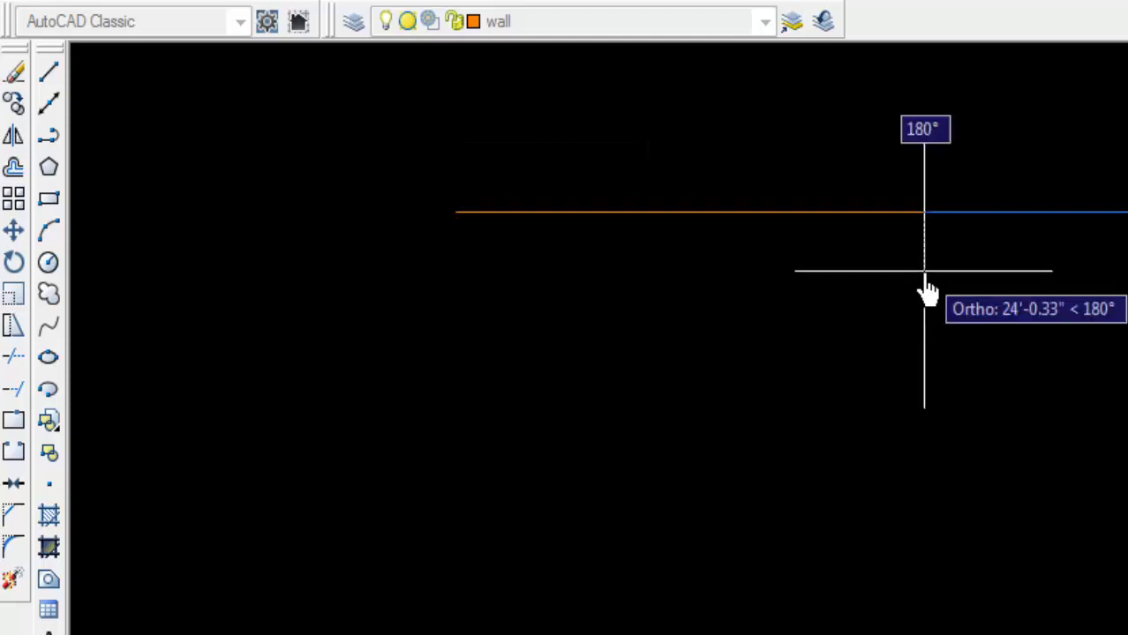
middle_drag(450, 251, 473, 383)
scroll(909, 590, up, 2)
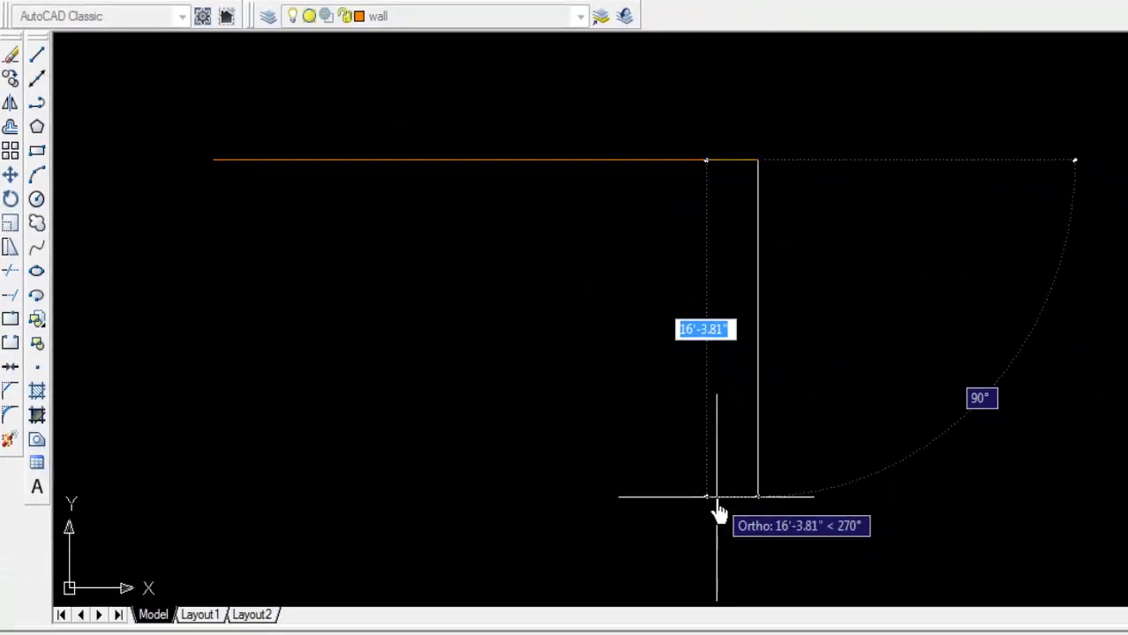
text(40)
key(Return)
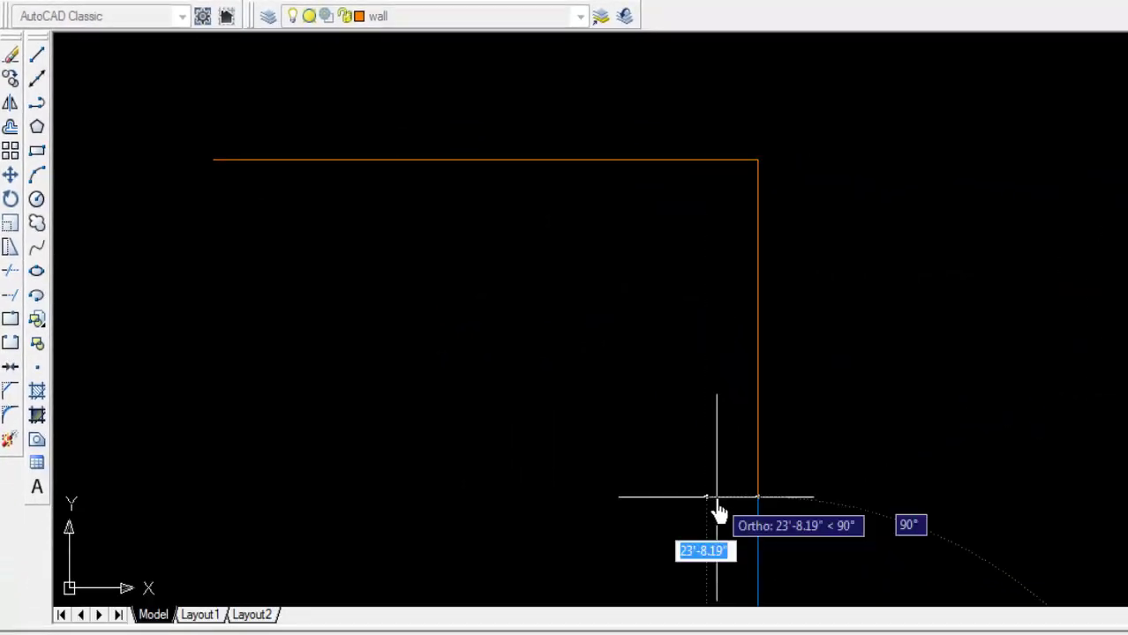
scroll(1084, 170, down, 2)
scroll(1072, 185, down, 2)
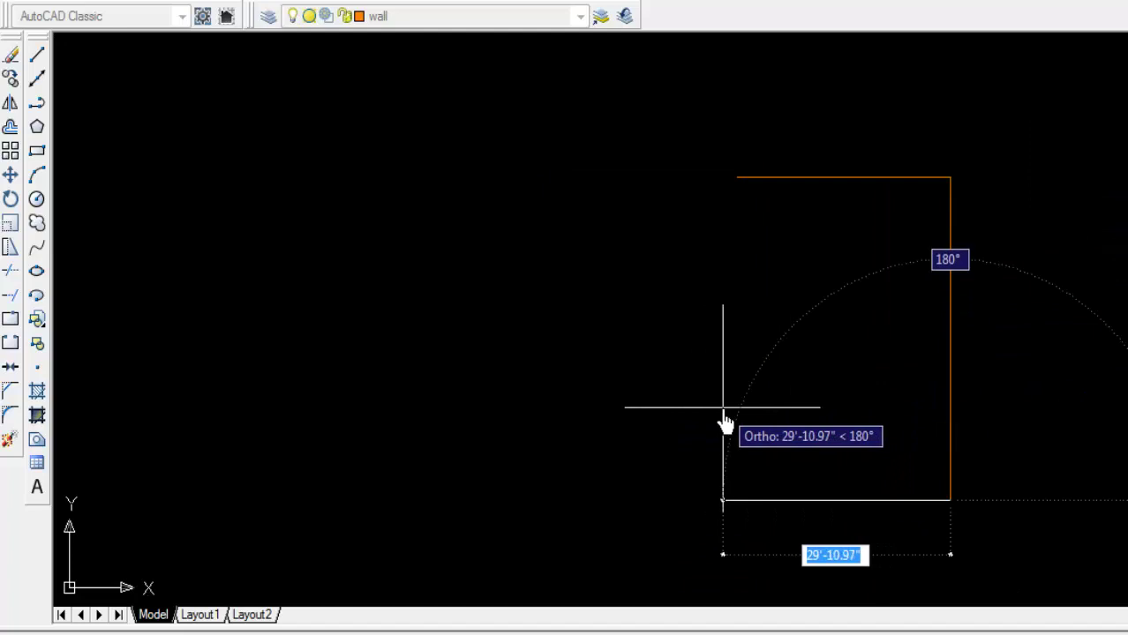
text(28)
key(Return)
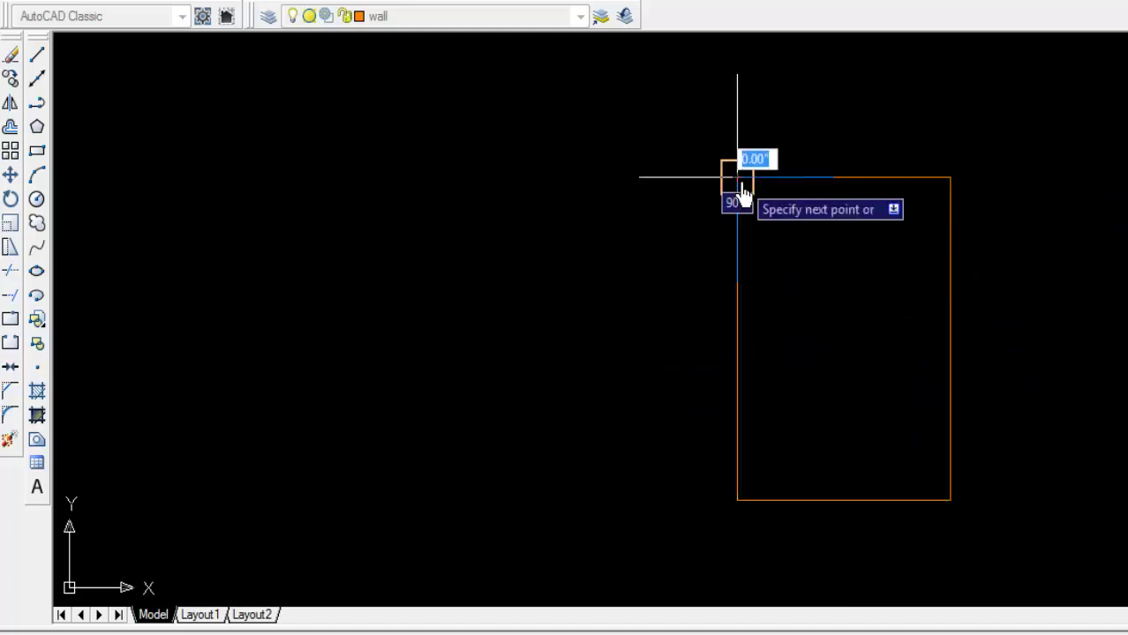
right_click(773, 198)
click(800, 212)
Step: Recentre the rectangle in the view, then start and cancel a new LINE command
mouse_move(808, 243)
middle_down()
mouse_move(465, 248)
mouse_move(470, 213)
middle_up()
scroll(465, 256, up, 2)
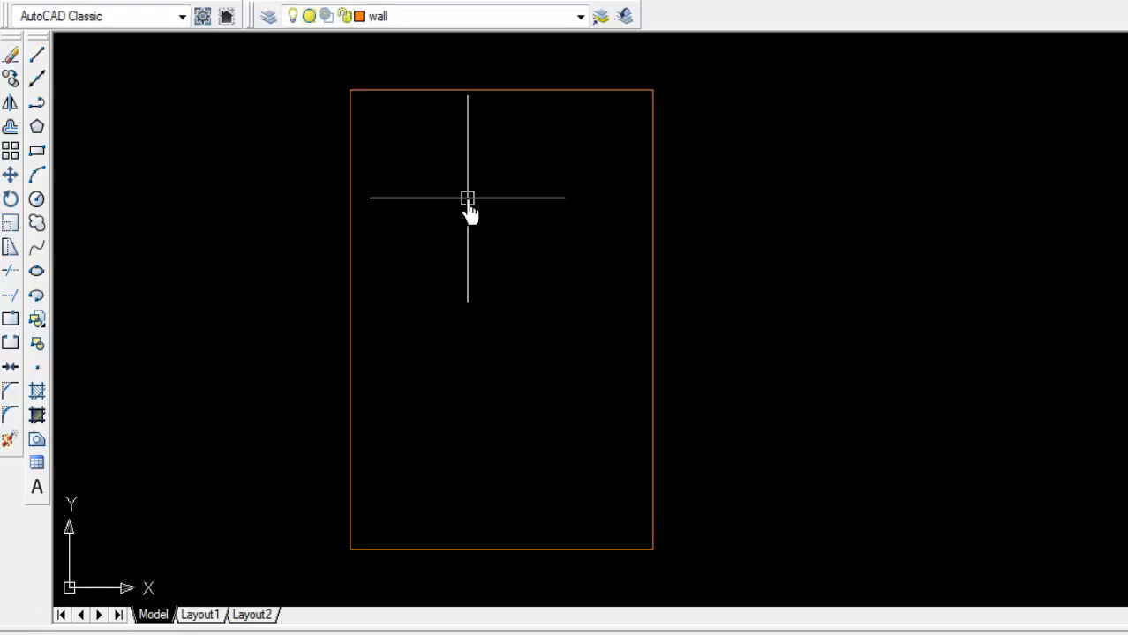
text(l)
key(Return)
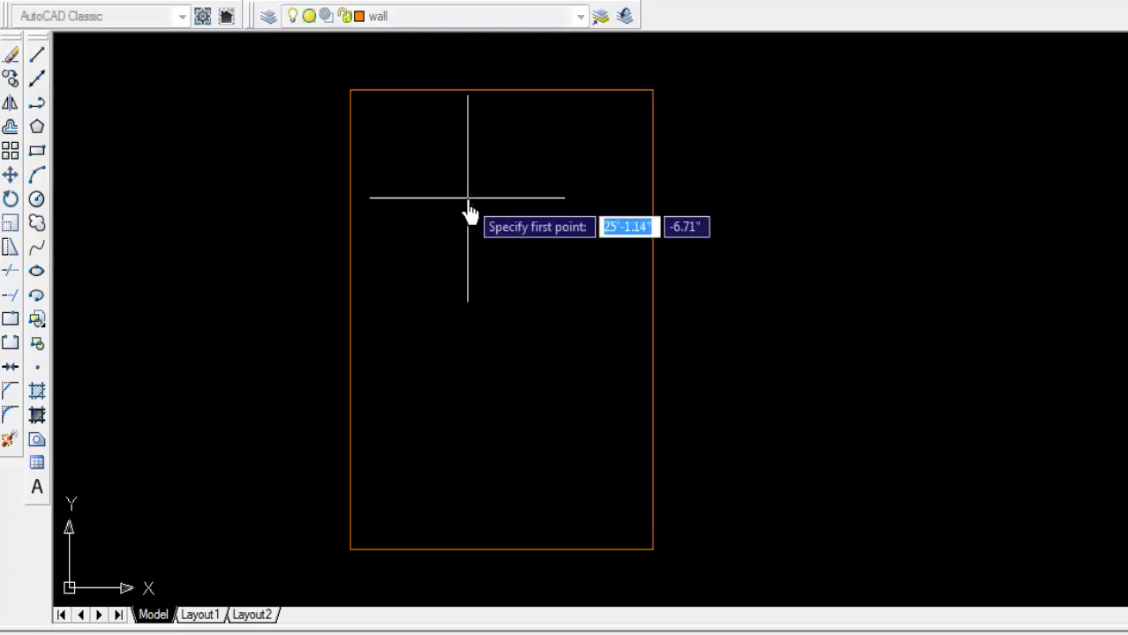
key(Escape)
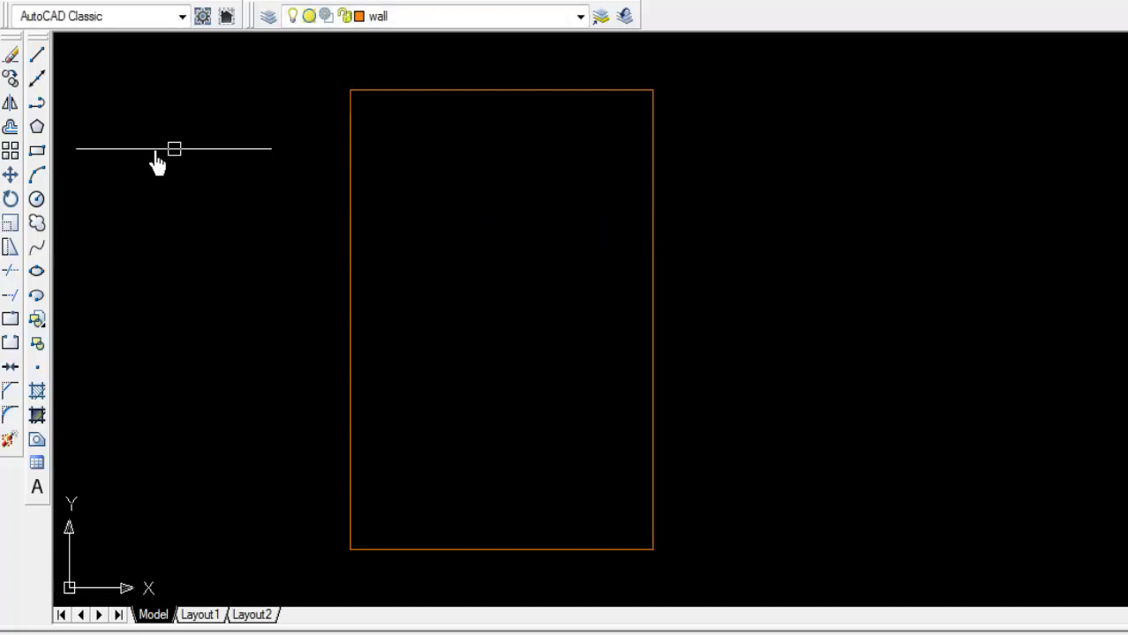
Step: Offset the top, left, bottom and right rectangle edges 5" inward
click(9, 128)
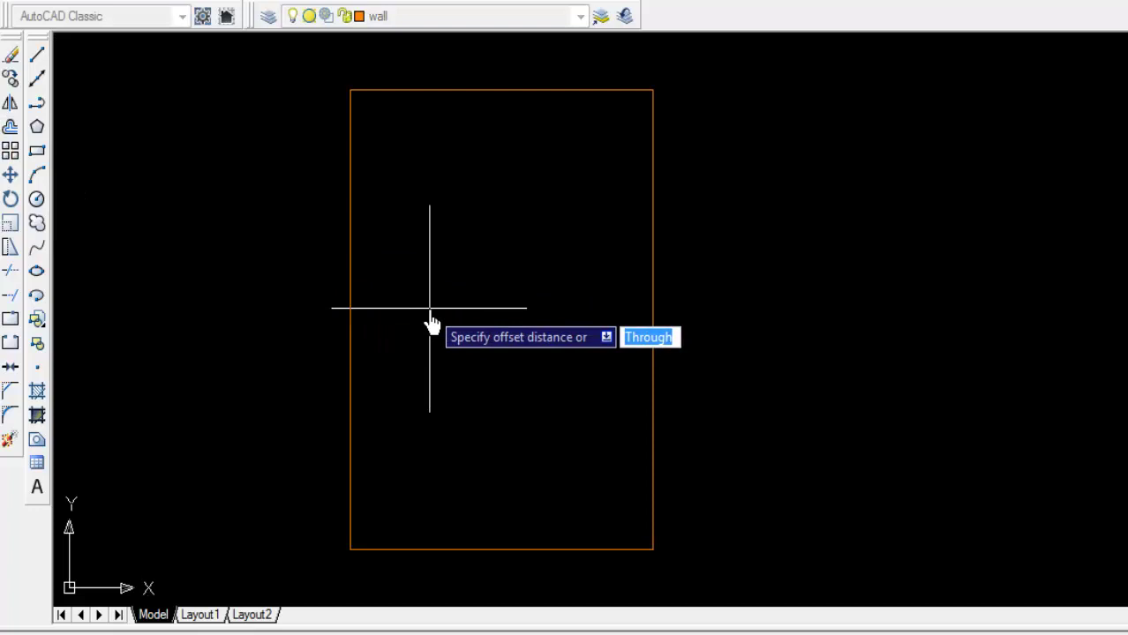
text(5)
key(Return)
click(450, 90)
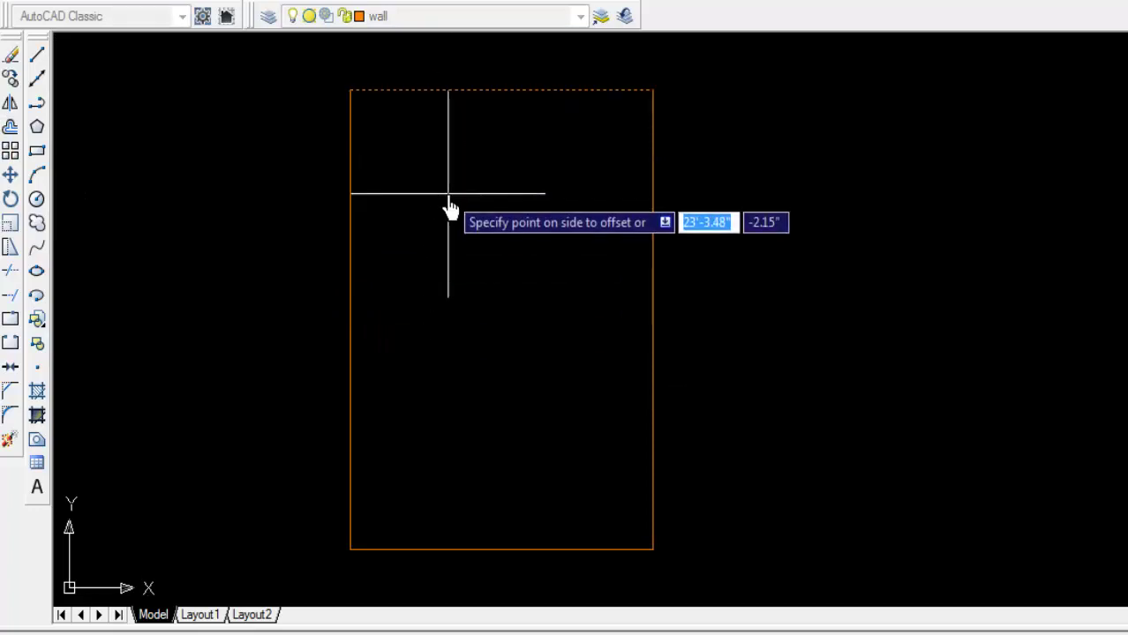
click(450, 207)
click(351, 129)
click(498, 520)
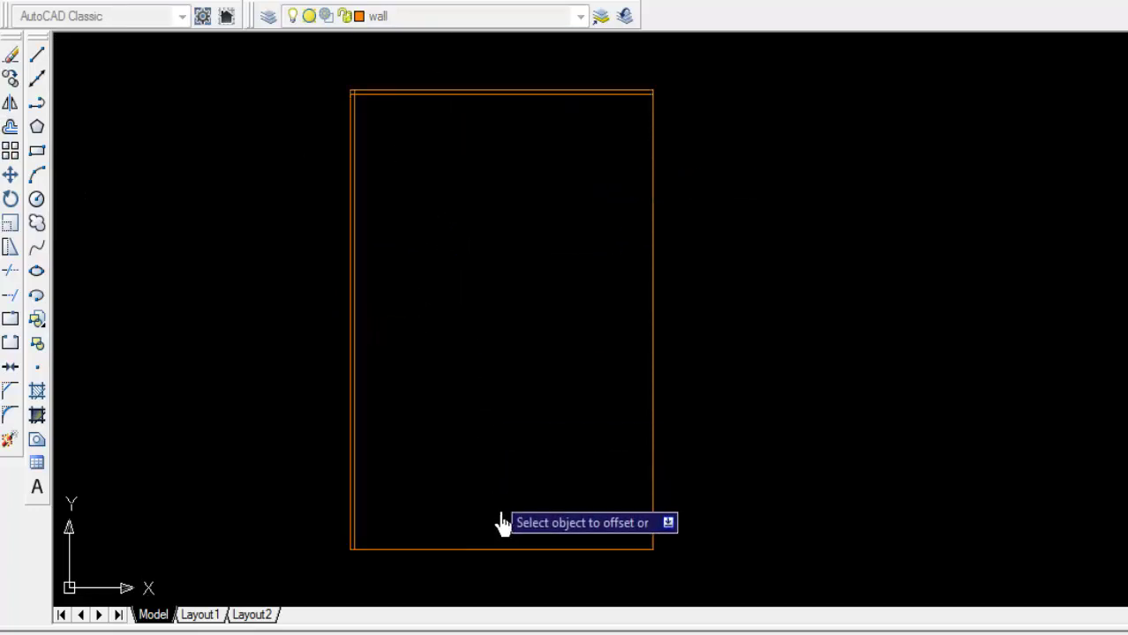
click(503, 547)
click(496, 503)
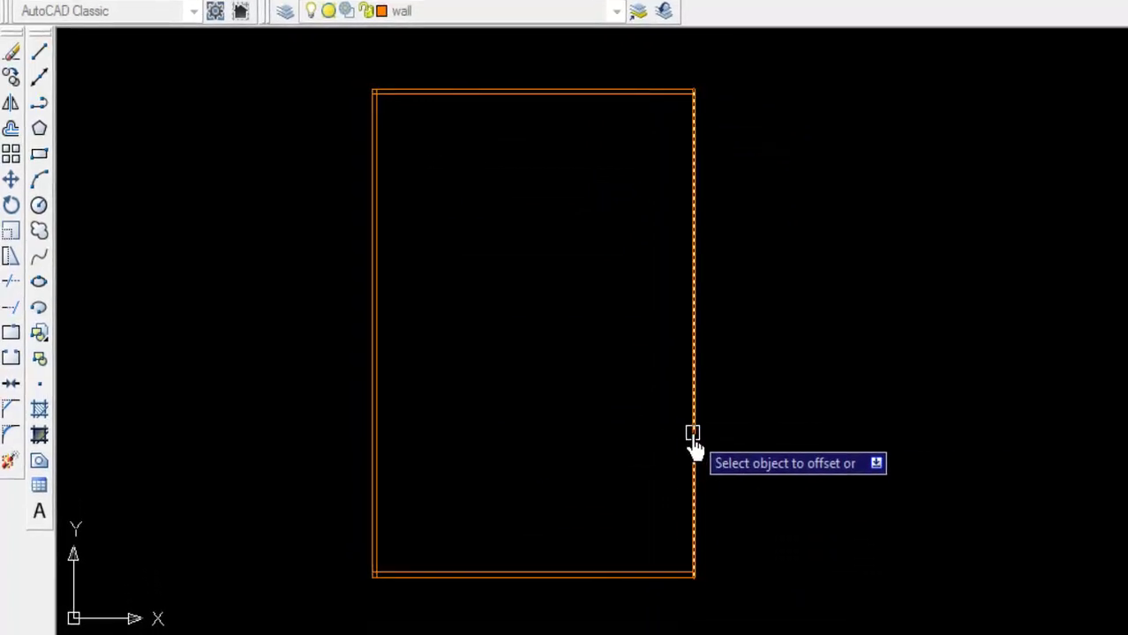
click(692, 434)
click(622, 410)
middle_drag(582, 346, 606, 348)
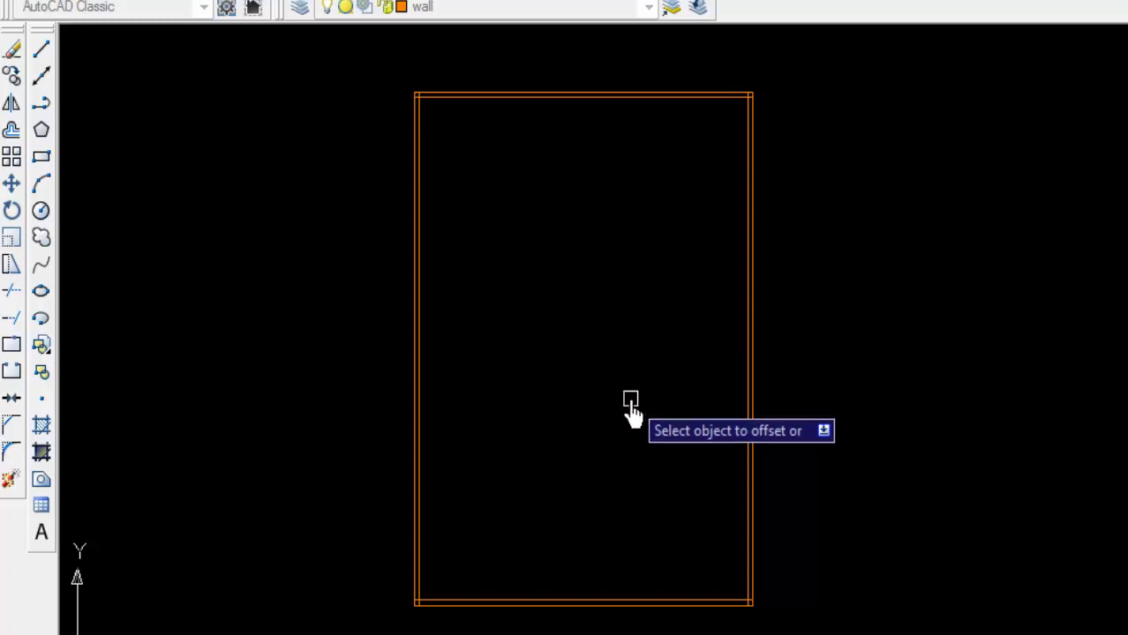
key(Escape)
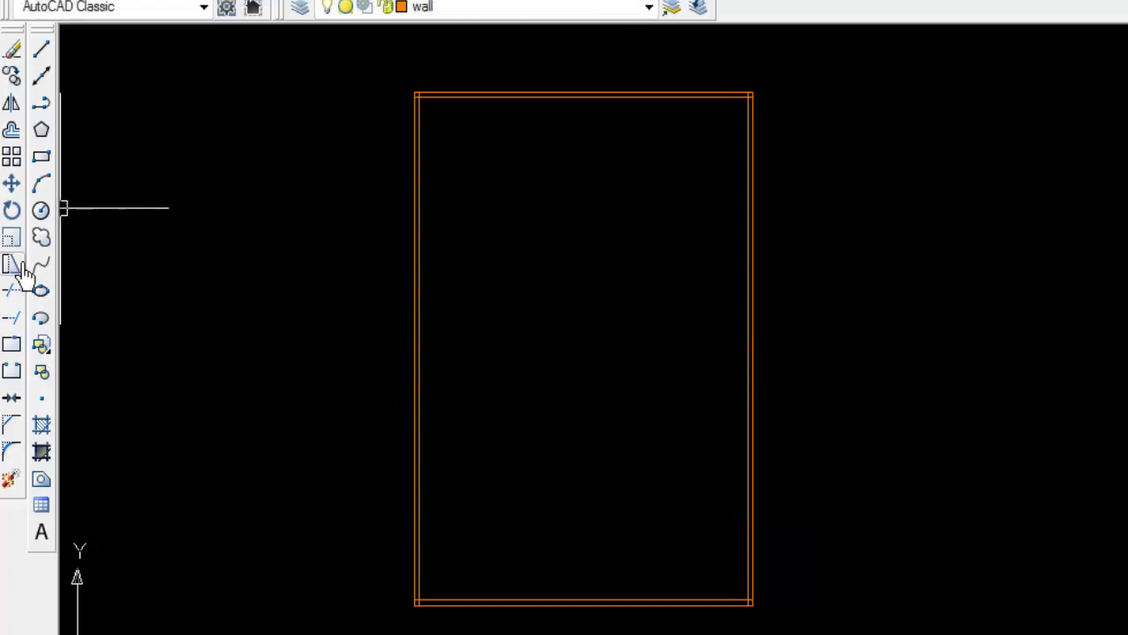
Step: Offset the inner right wall line 10' inward to make a vertical partition line
click(11, 132)
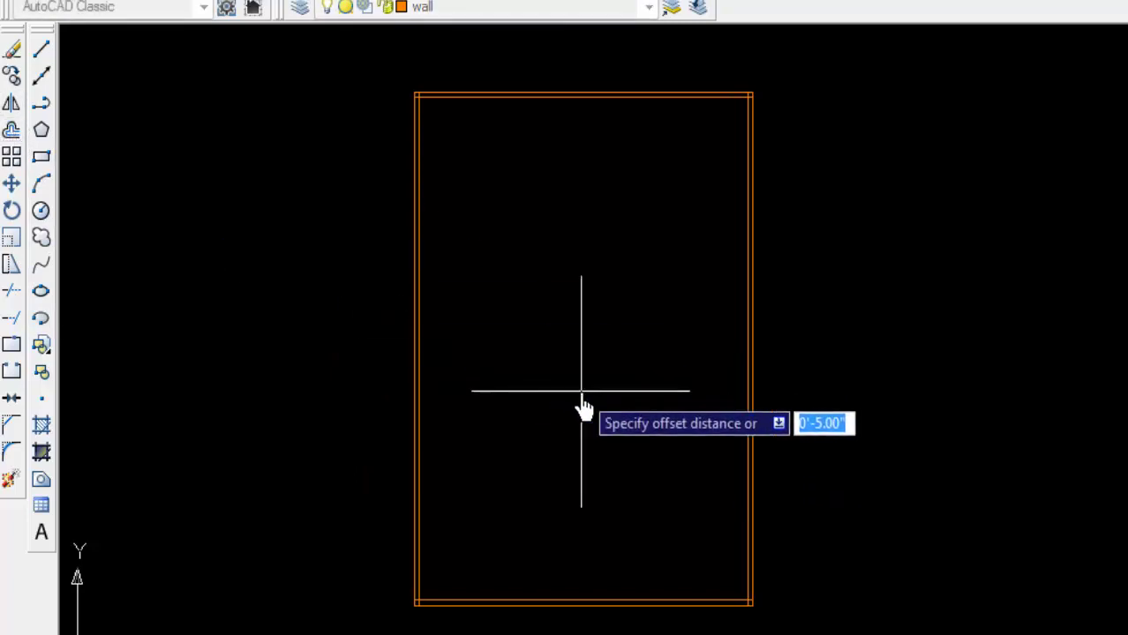
text(10)
key(Return)
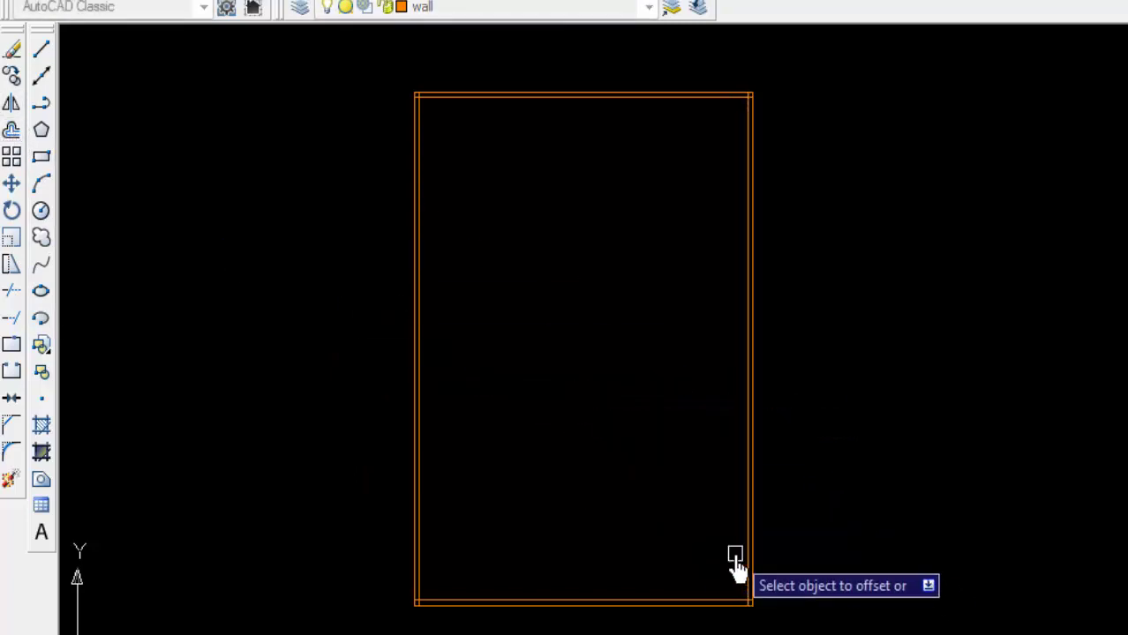
click(748, 569)
click(614, 519)
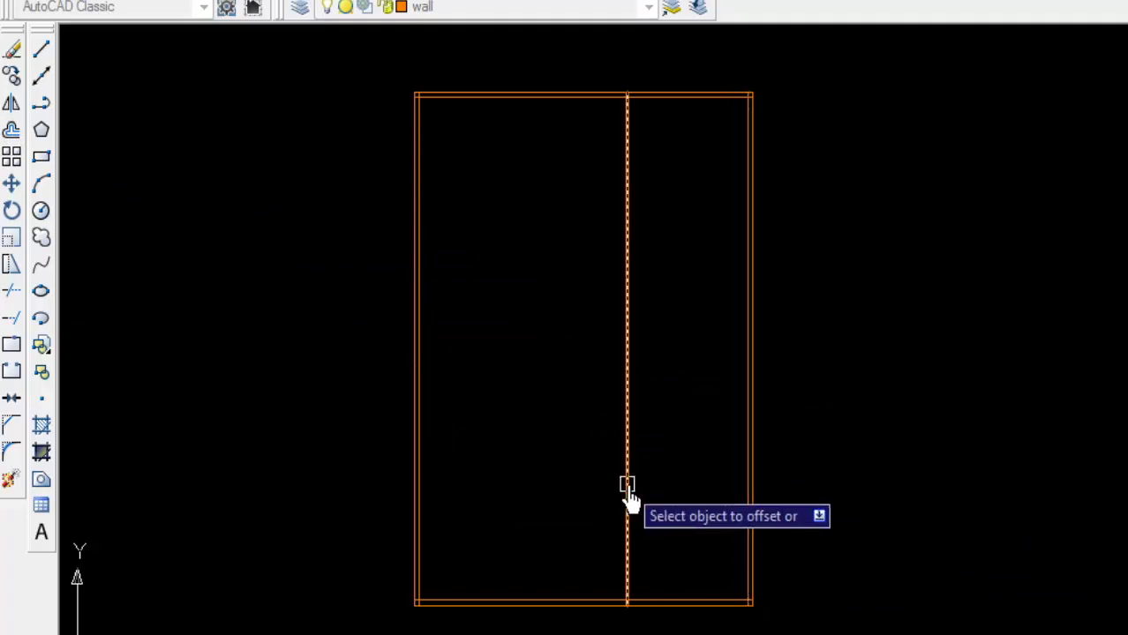
right_click(658, 442)
click(698, 453)
right_click(680, 391)
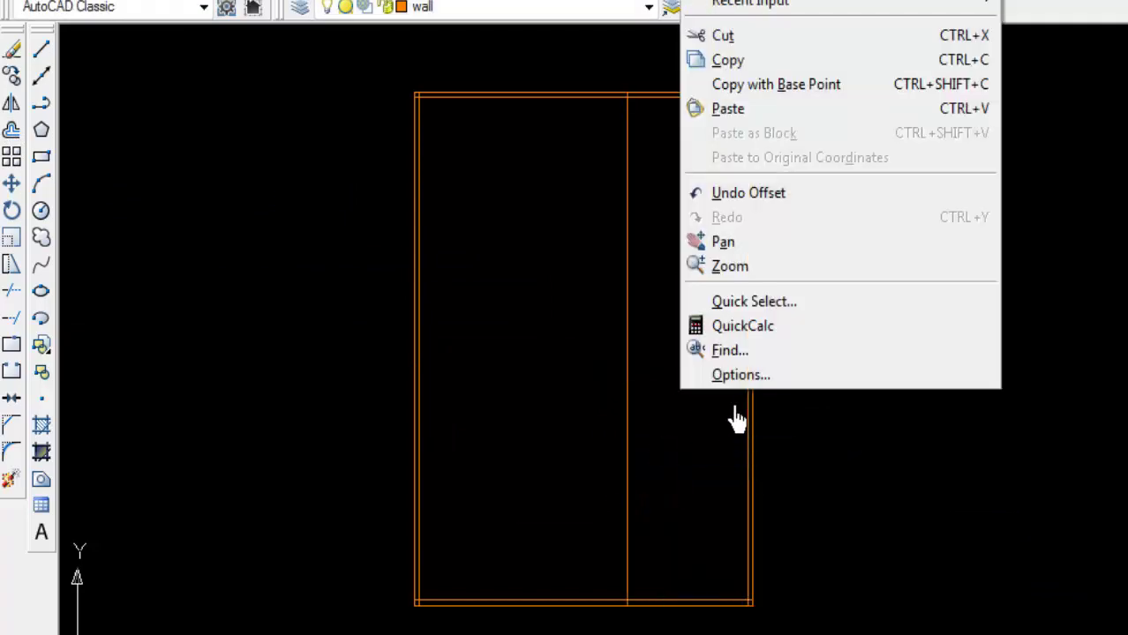
key(Escape)
Step: Double the vertical partition with a parallel line 4" to its left
key(Return)
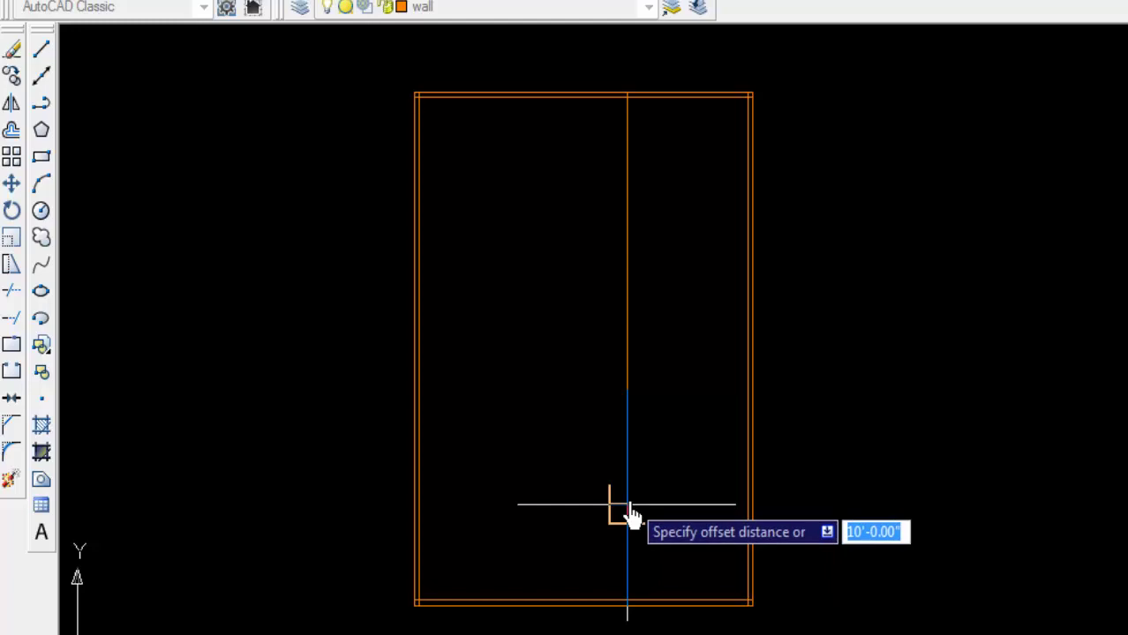
text(4)
key(Return)
click(634, 540)
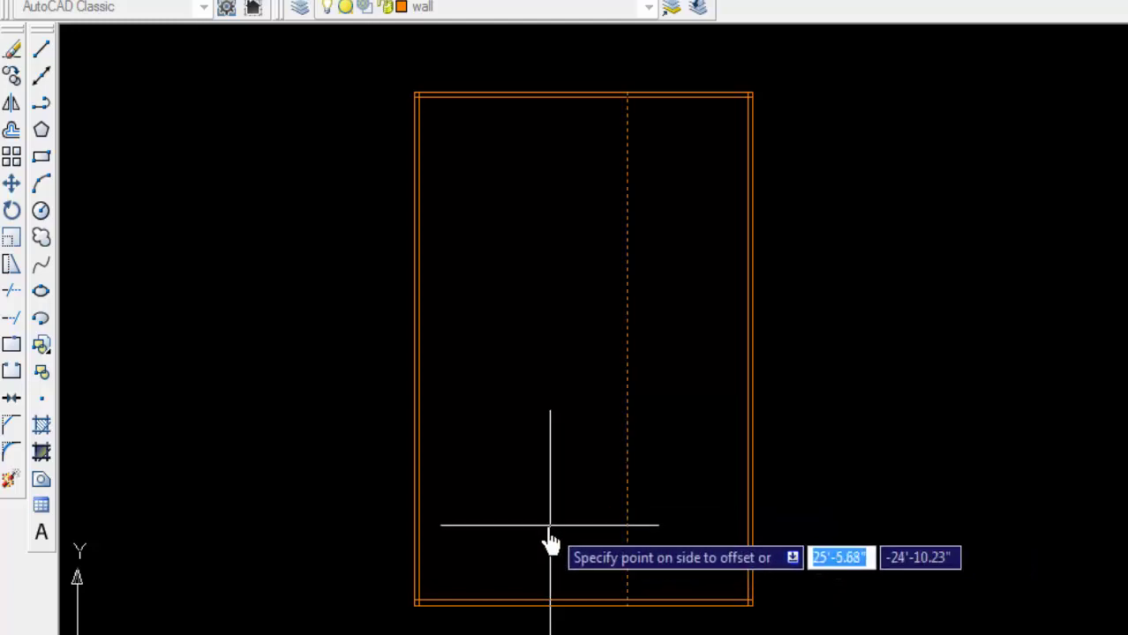
click(547, 534)
right_click(657, 463)
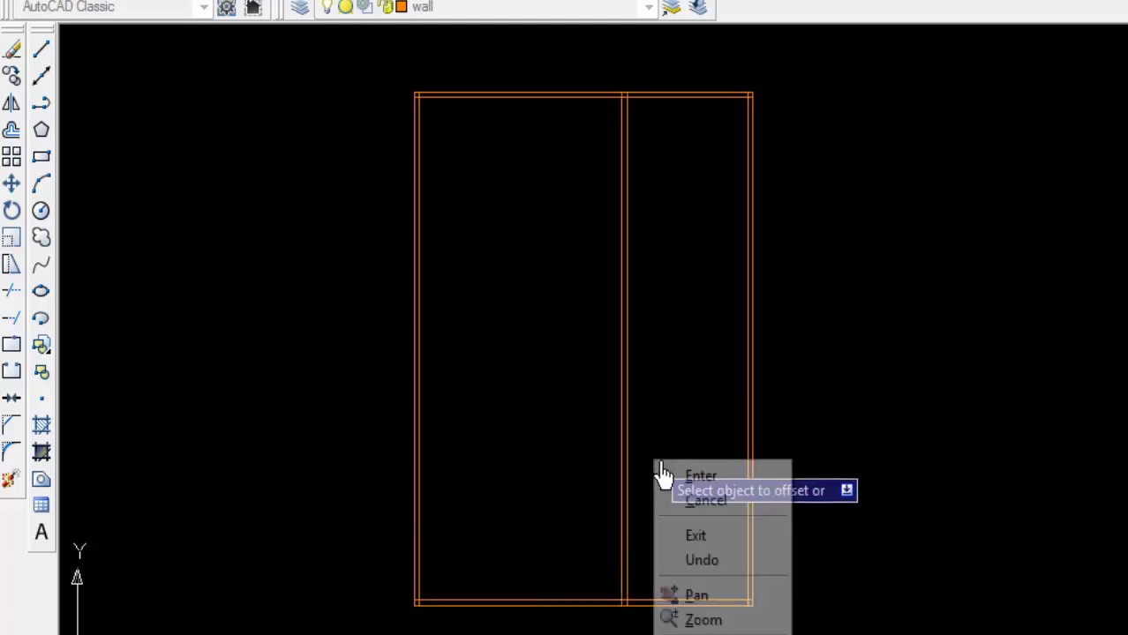
click(664, 470)
Step: Offset the bottom wall line 12' upward to start a horizontal partition
right_click(676, 467)
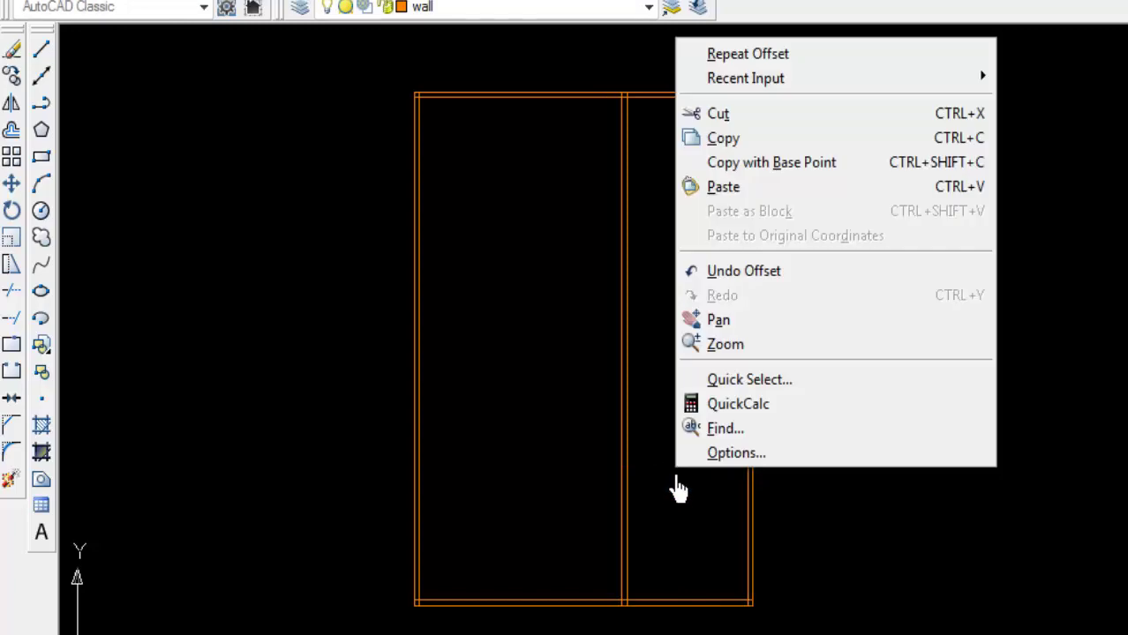
click(728, 60)
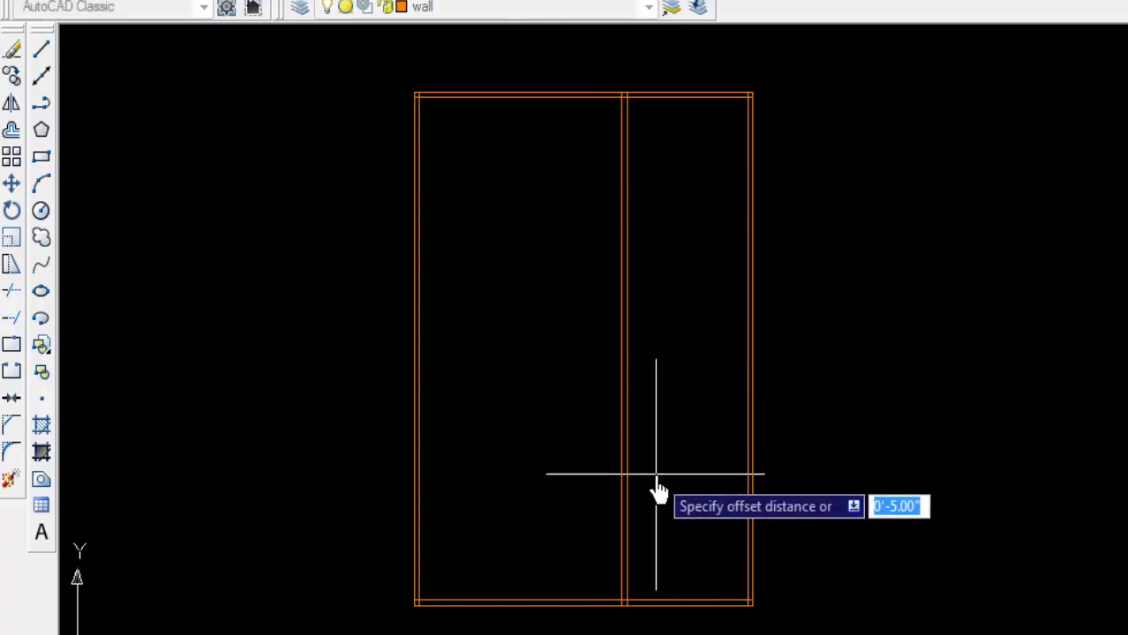
text(12)
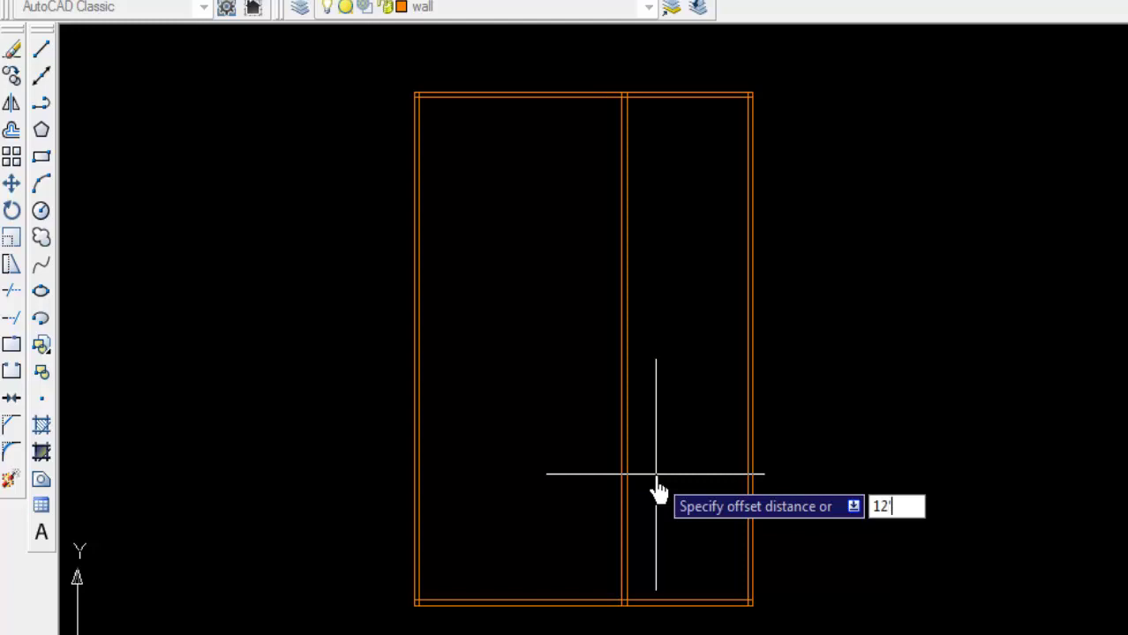
key(Return)
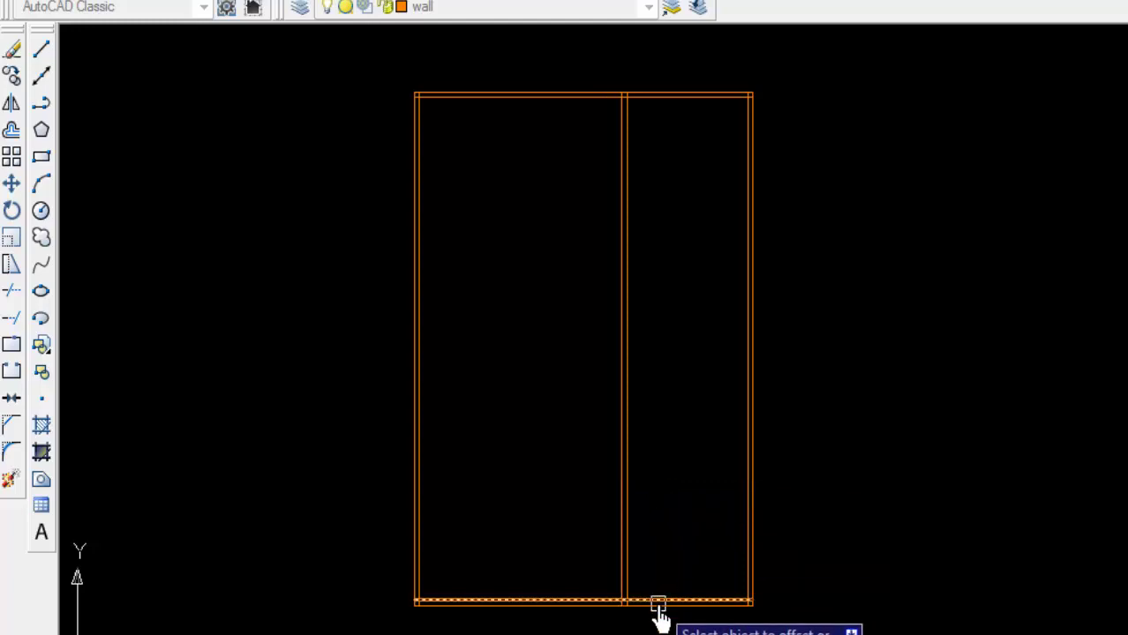
click(658, 601)
click(665, 499)
right_click(680, 419)
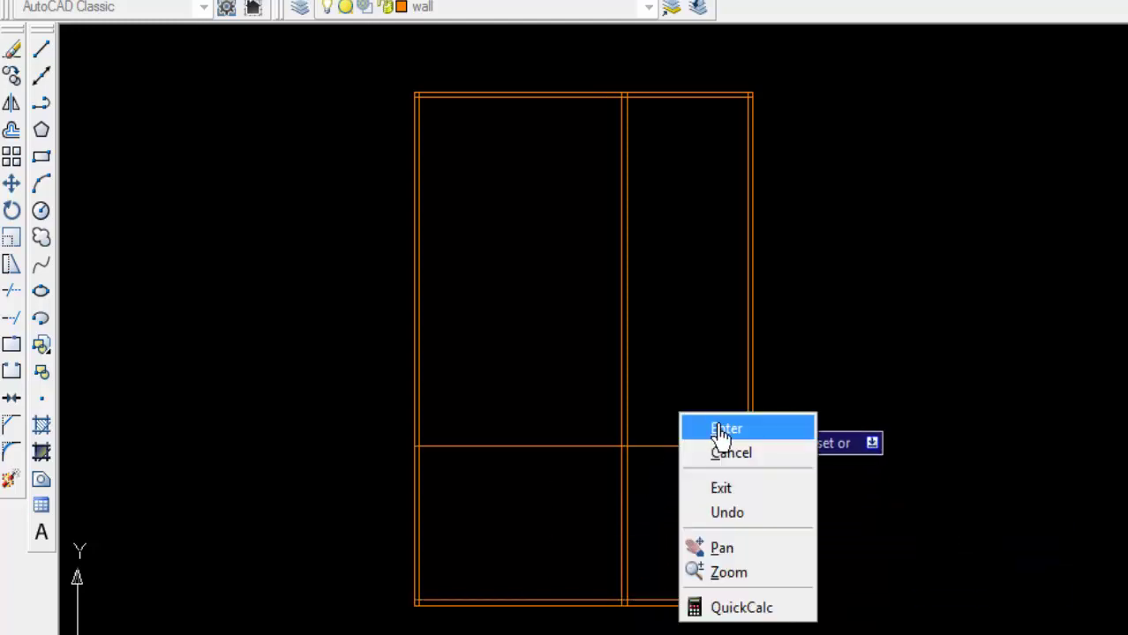
click(726, 428)
Step: Double the horizontal partition with a parallel line 5" above it
right_click(705, 386)
click(759, 3)
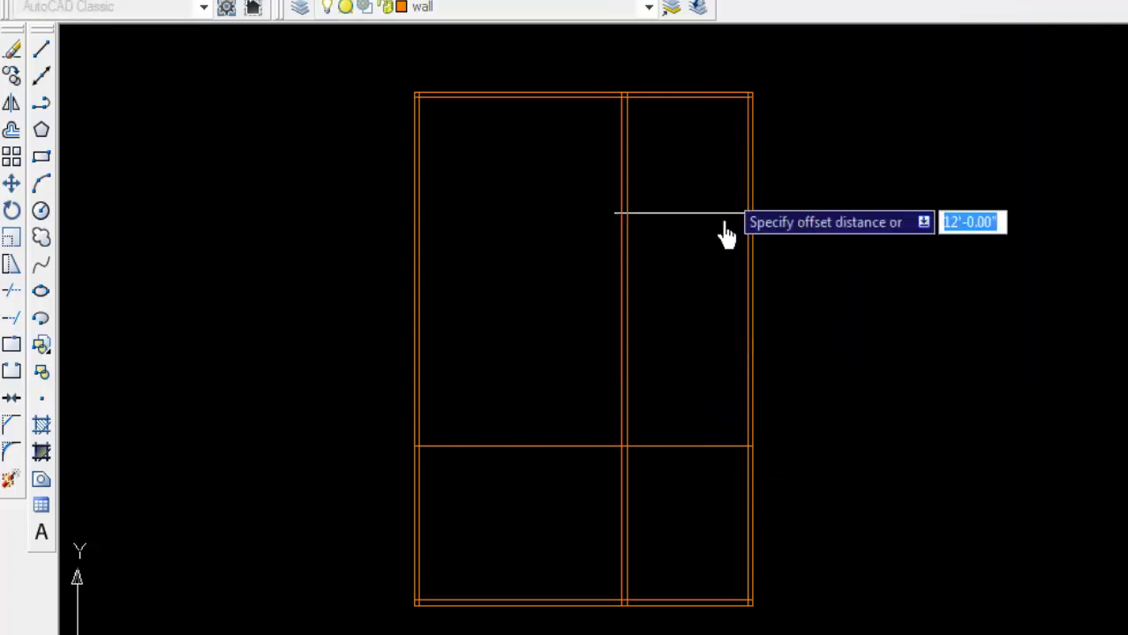
text(5)
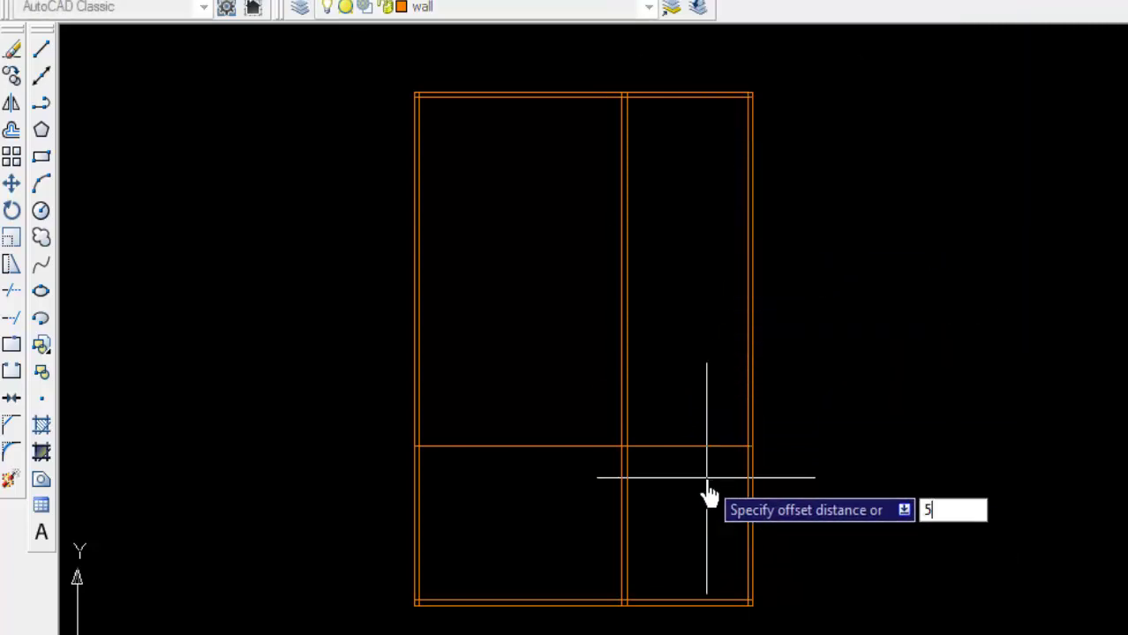
key(Return)
click(692, 447)
click(685, 367)
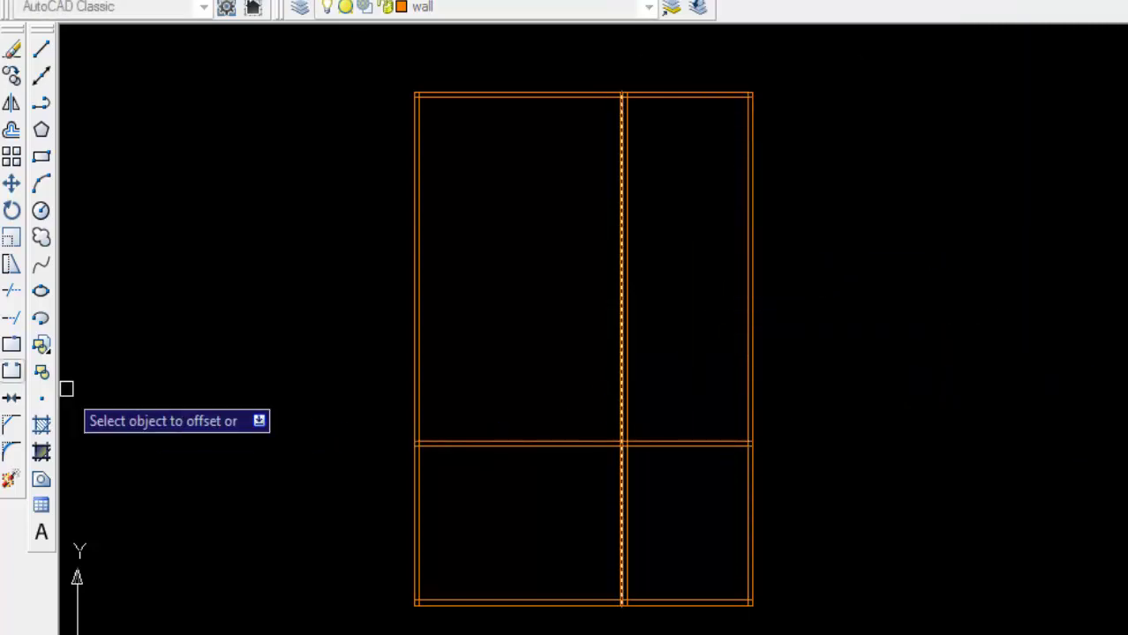
click(12, 295)
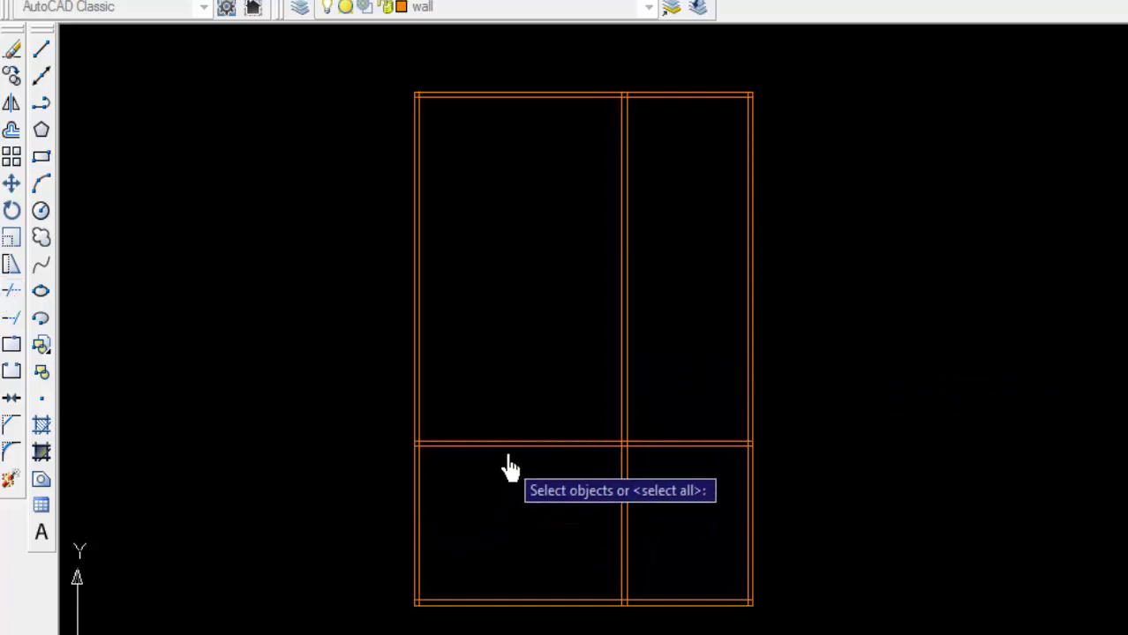
Step: Trim the horizontal partition lines out of the left room, then undock and redock the Modify toolbar
key(Return)
click(559, 388)
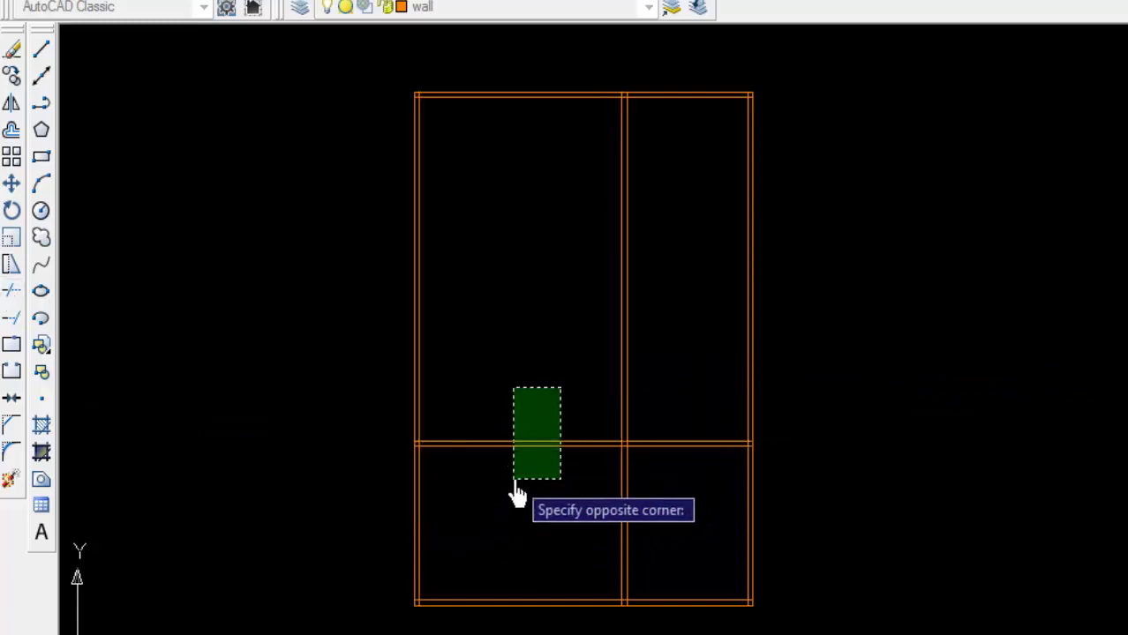
click(515, 484)
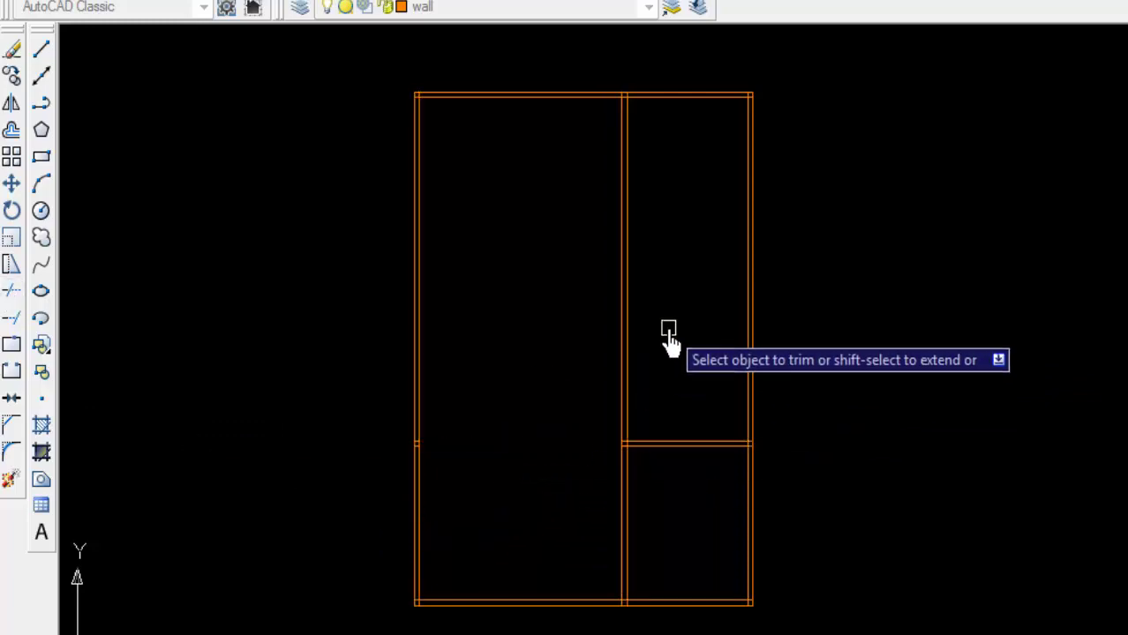
right_click(669, 347)
click(701, 358)
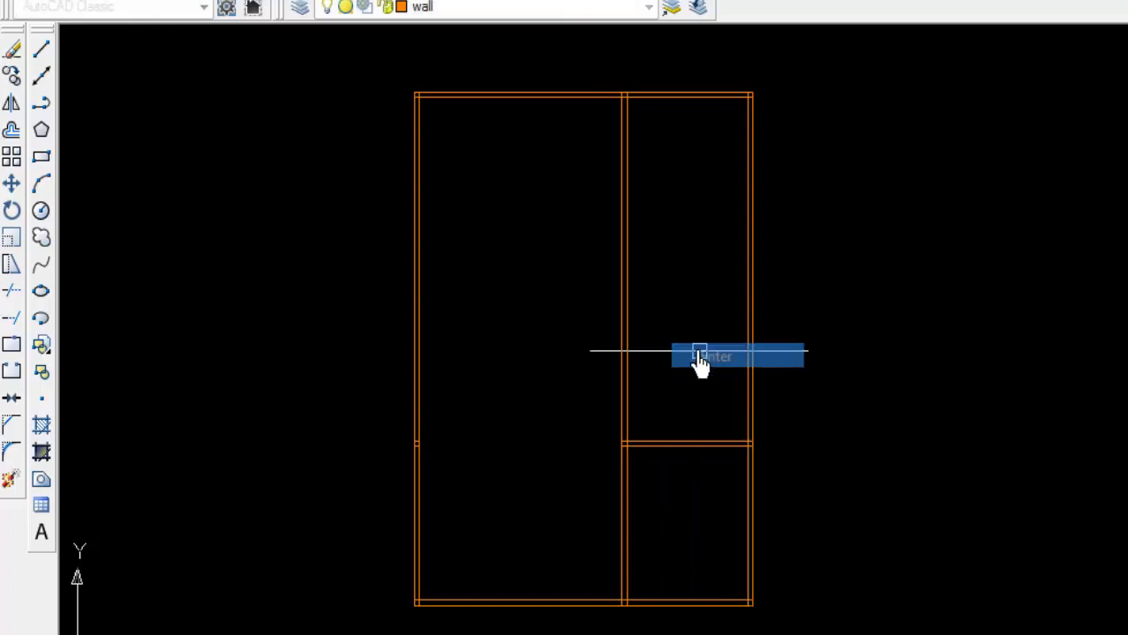
right_click(697, 351)
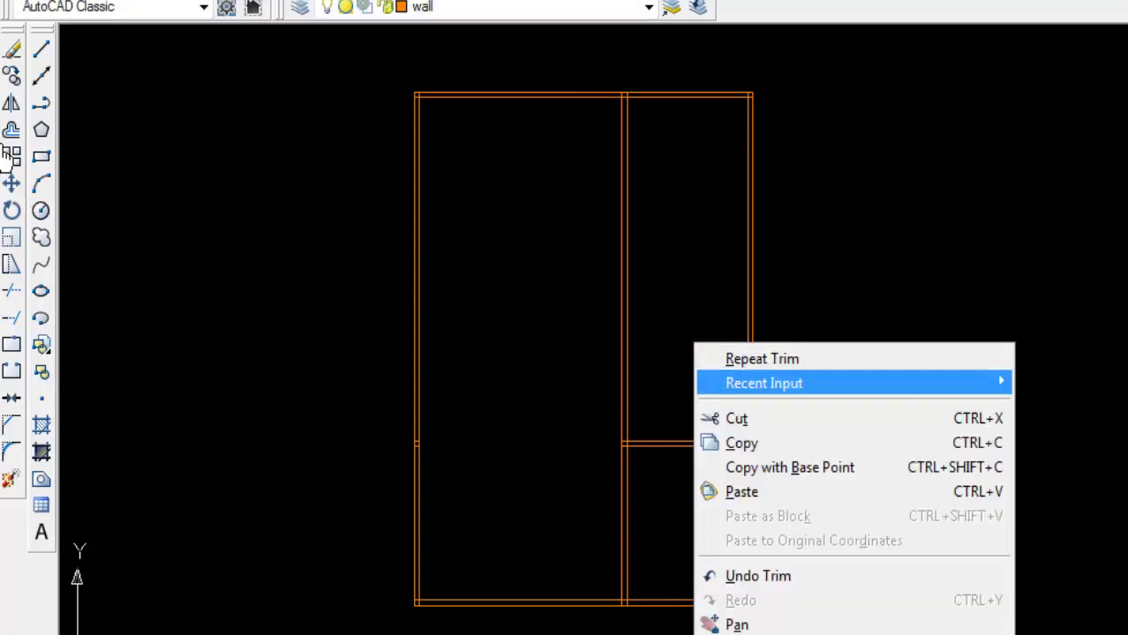
key(Escape)
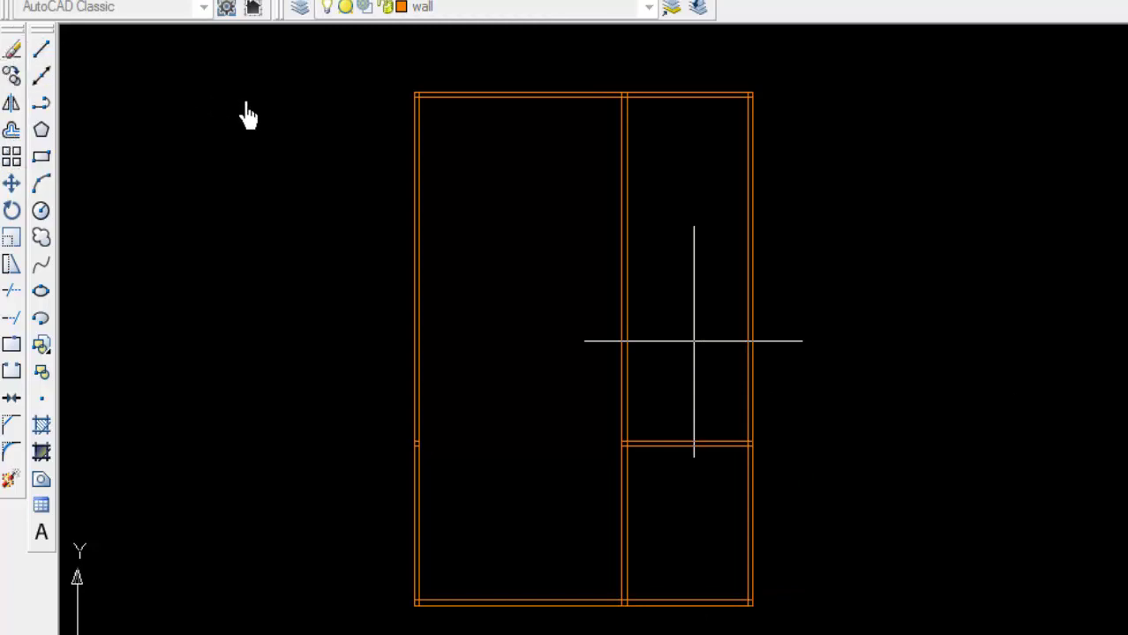
drag(12, 49, 322, 139)
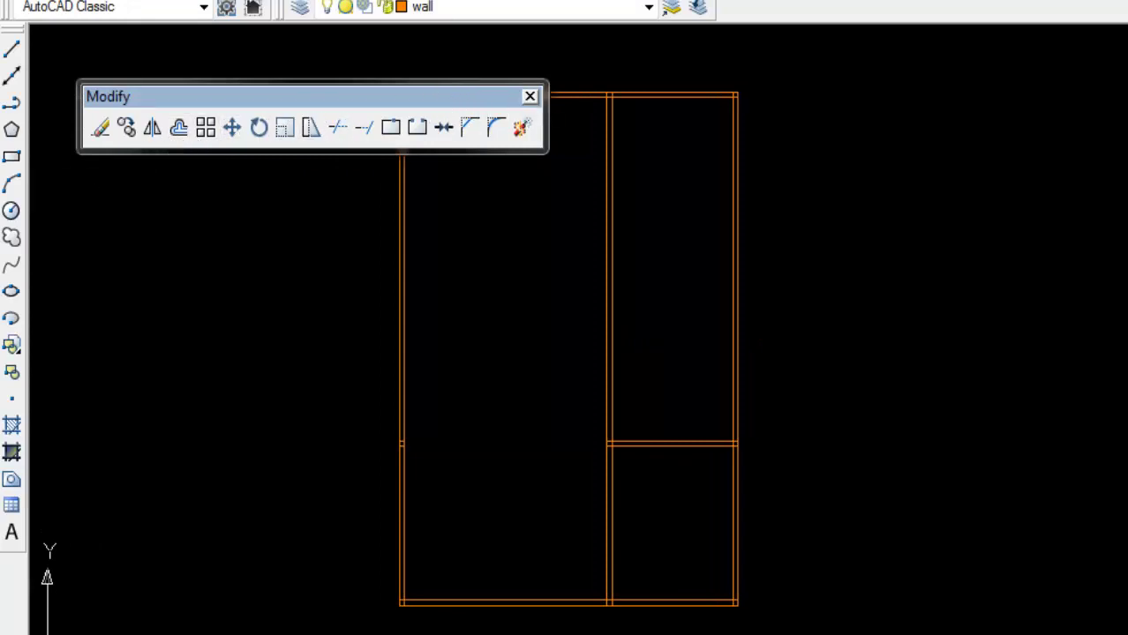
drag(108, 96, 26, 168)
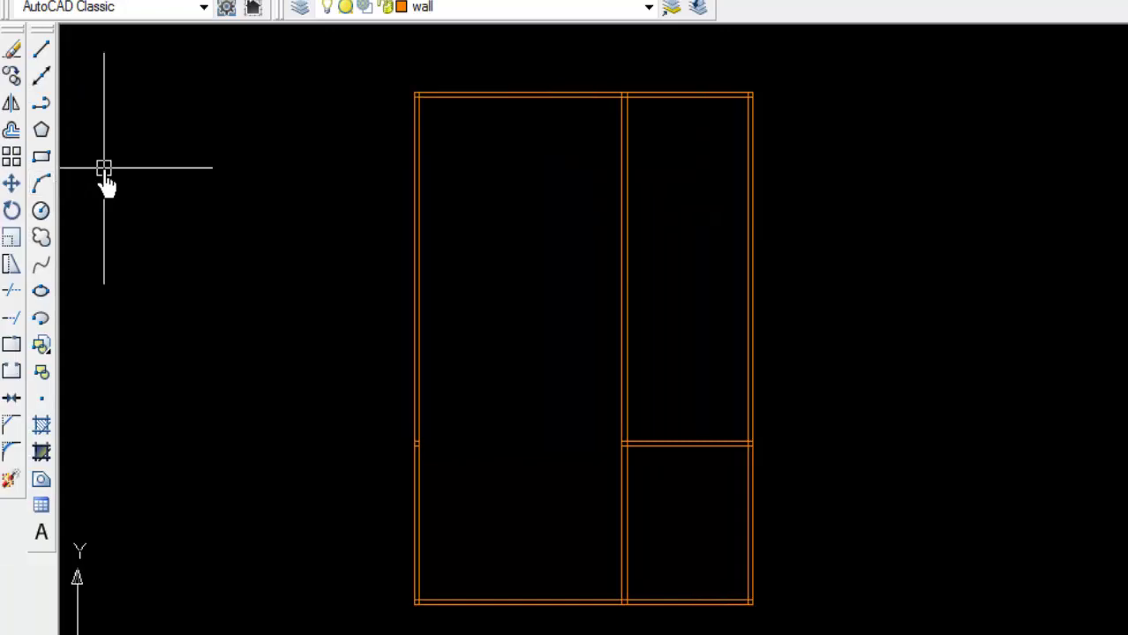
Step: Offset the horizontal partition 9' upward and repeat Offset at 5" to double it
click(11, 134)
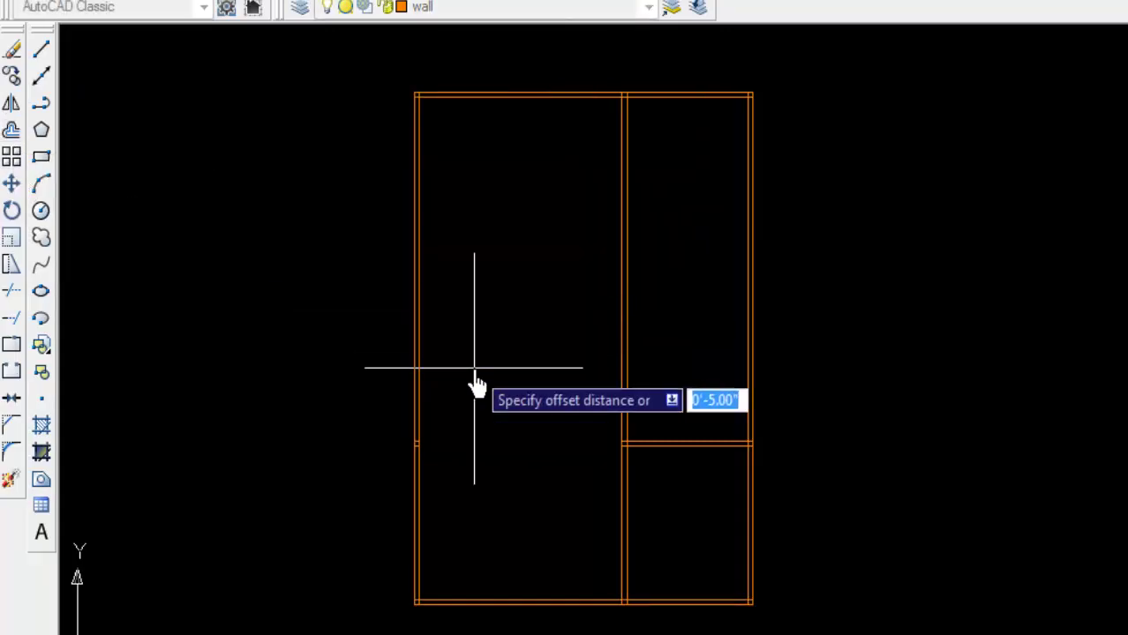
text(9)
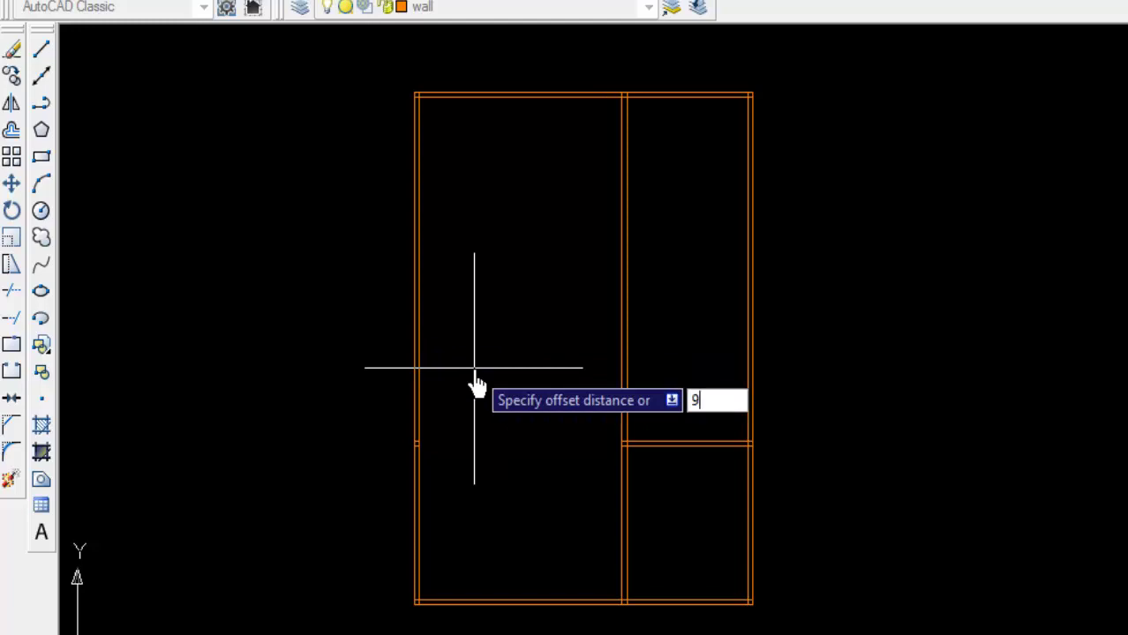
key(Return)
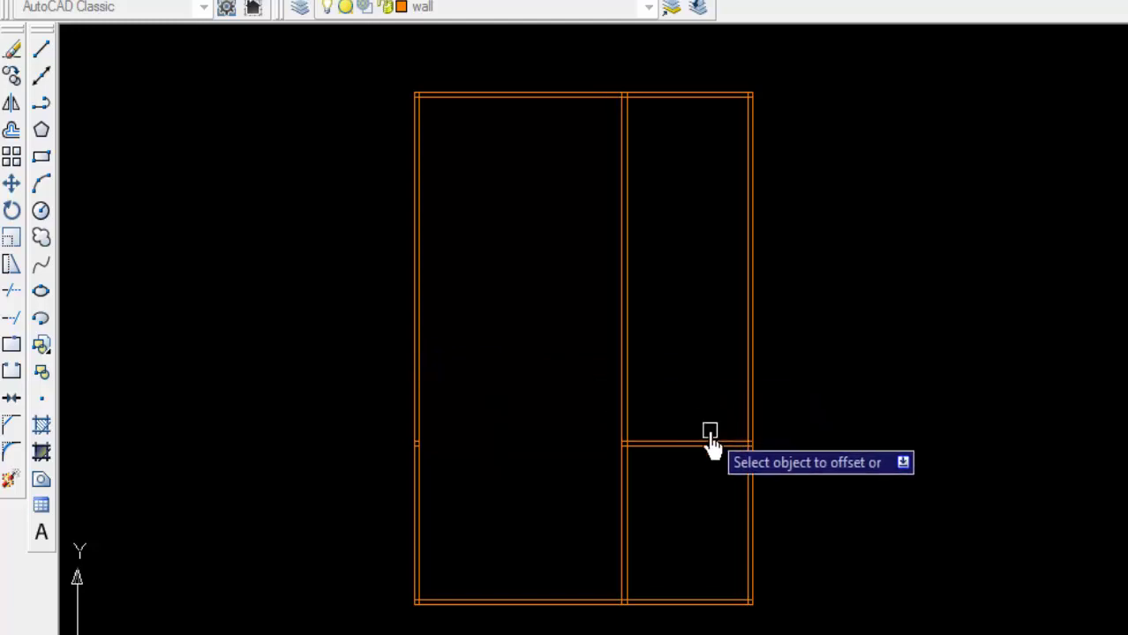
click(709, 443)
click(706, 353)
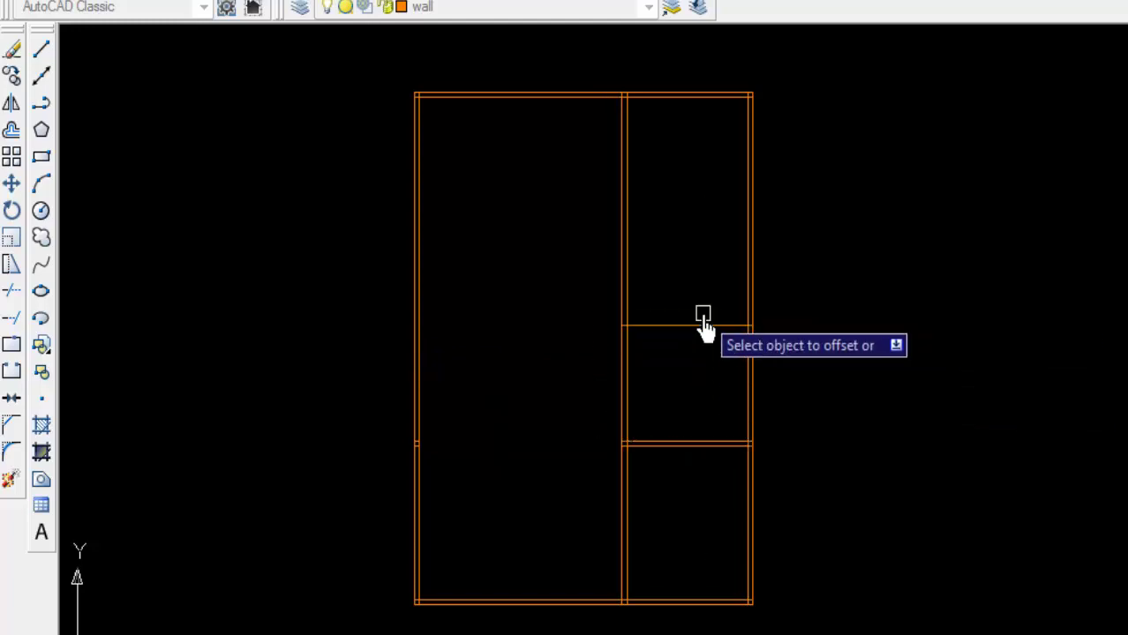
right_click(697, 288)
click(700, 303)
right_click(697, 291)
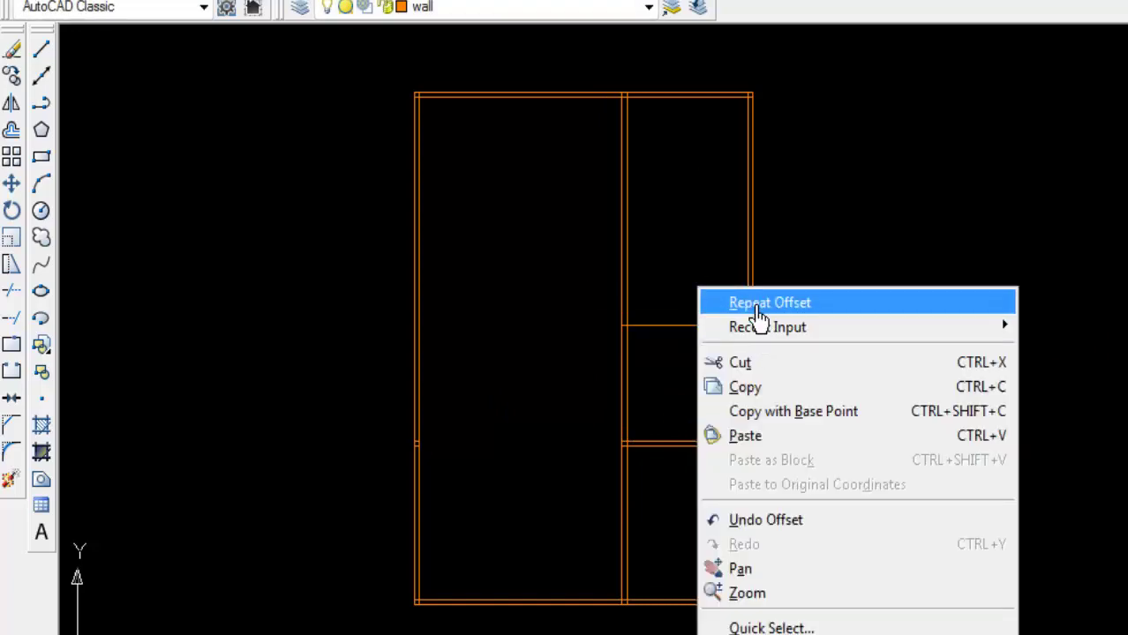
click(758, 303)
text(5)
key(Return)
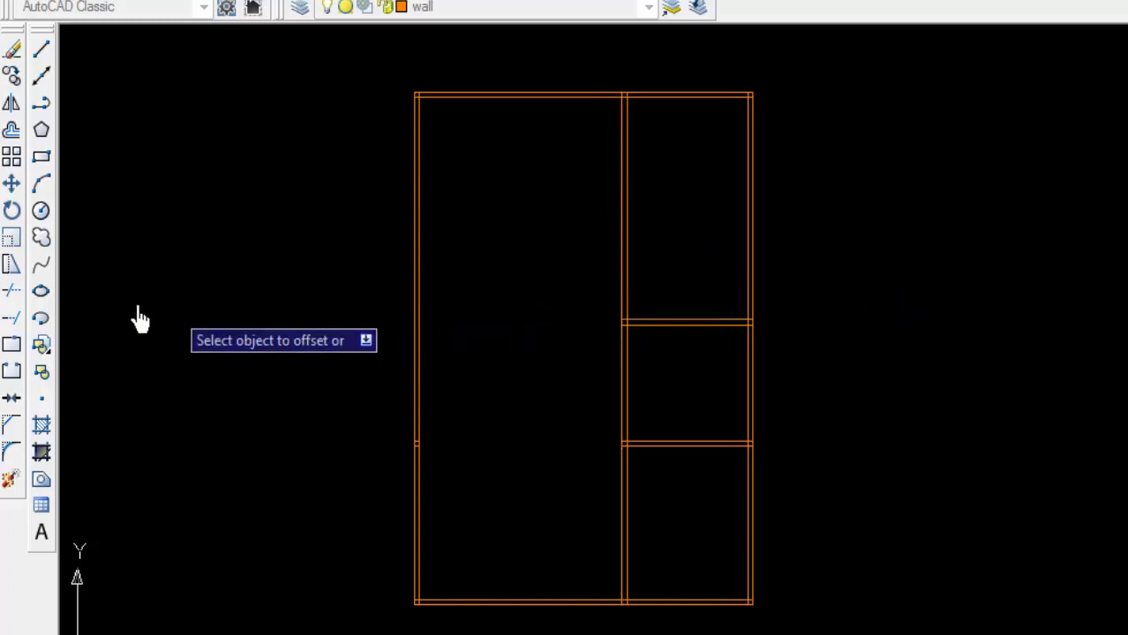
Step: Trim away the vertical wall segment above the new partition
click(10, 292)
key(Return)
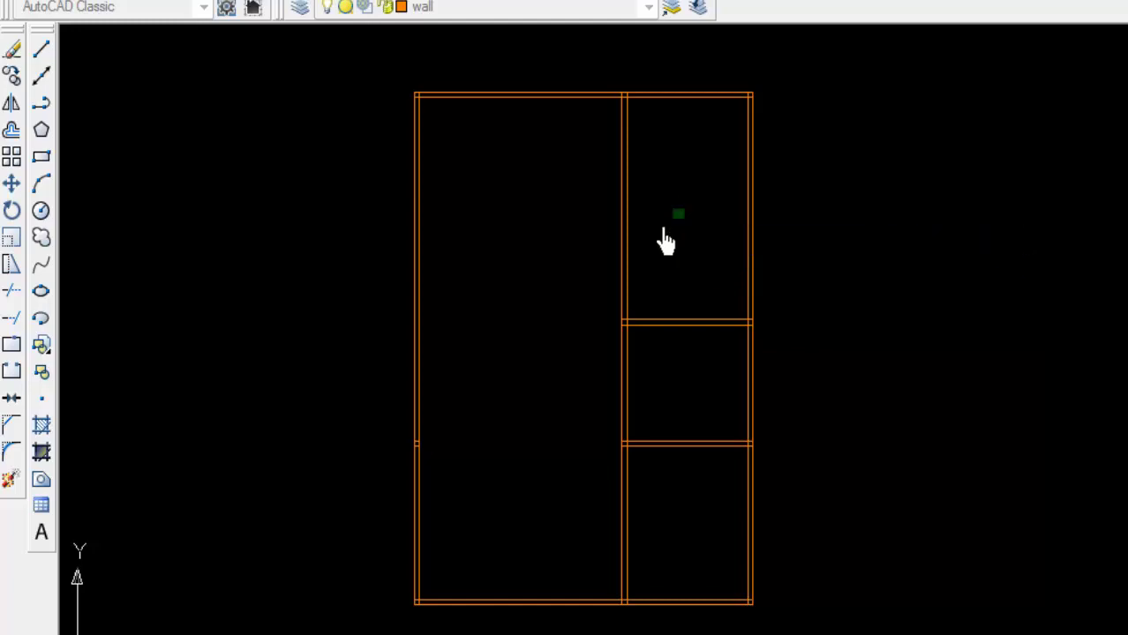
click(625, 256)
right_click(662, 367)
click(676, 378)
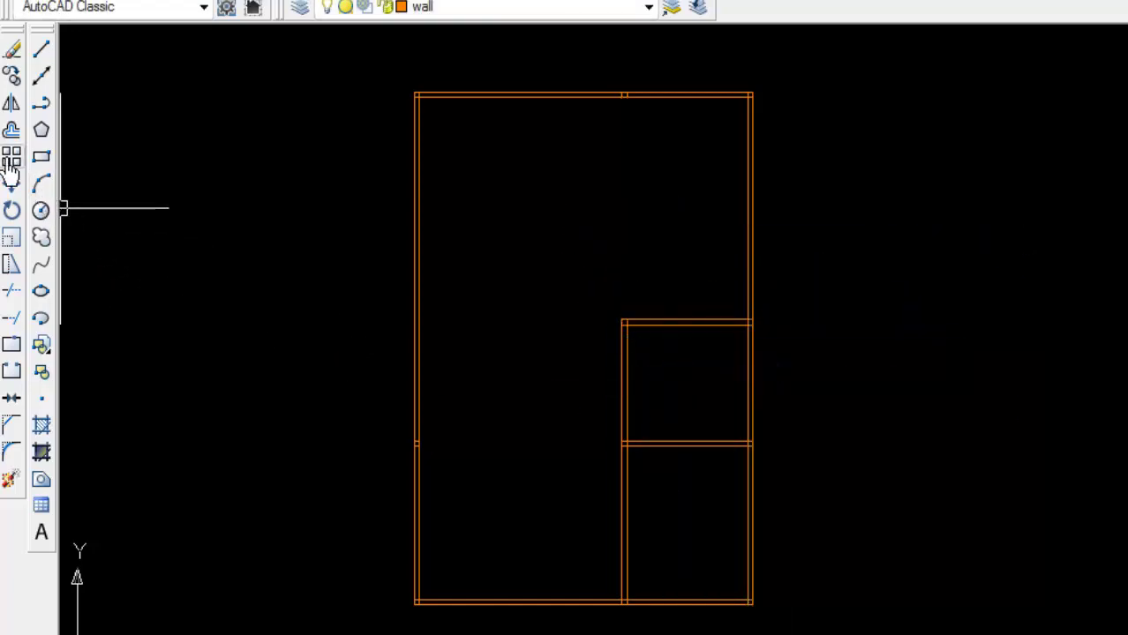
Step: Offset the right outer wall line 7' inward
click(10, 132)
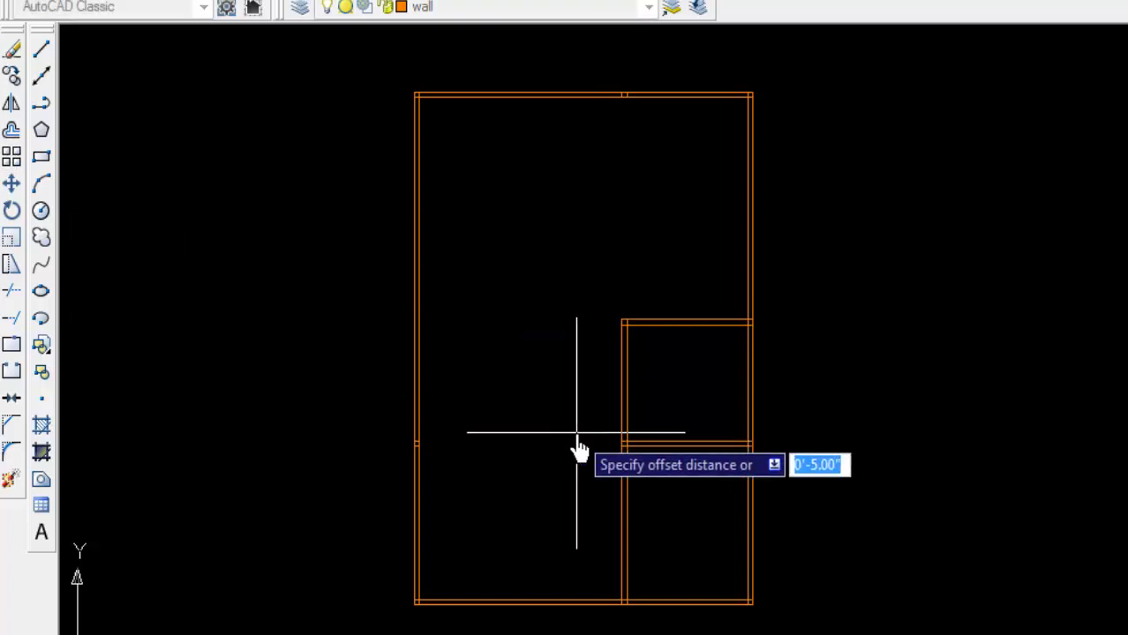
text(7)
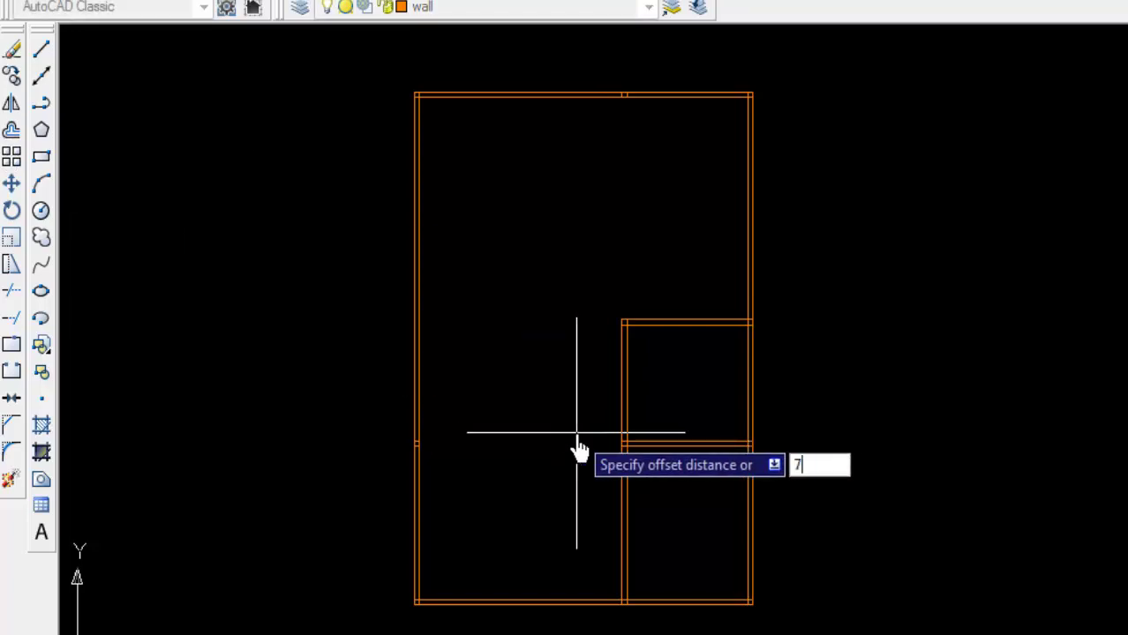
key(Return)
click(743, 390)
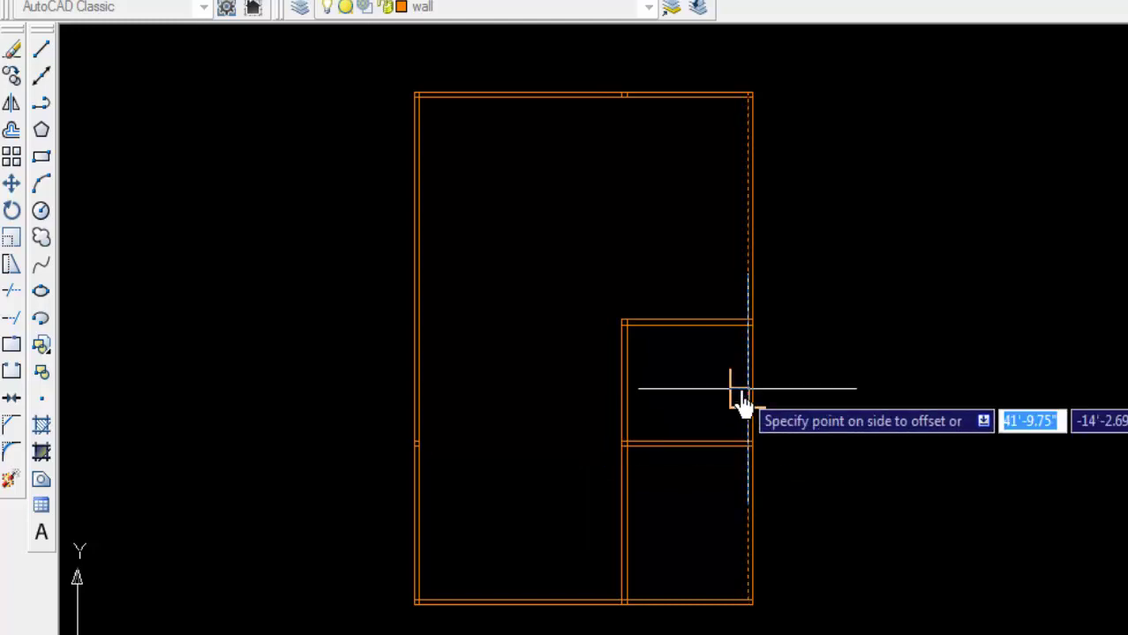
click(706, 380)
right_click(696, 369)
click(718, 374)
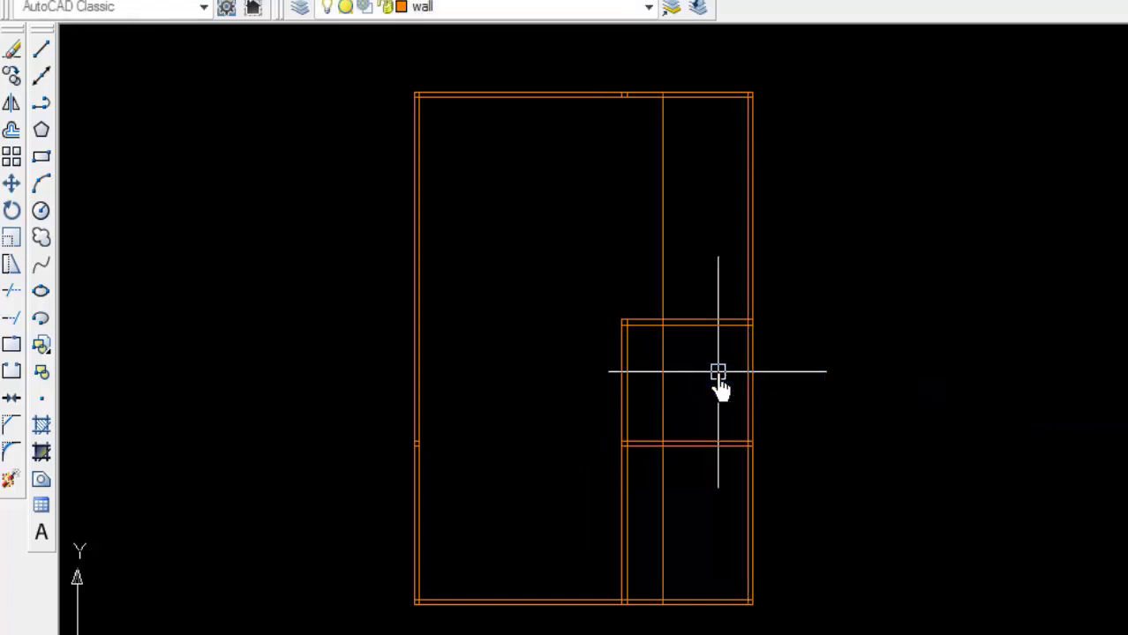
Step: Offset the new vertical line by 4 to form a double-line wall
text(o)
key(Return)
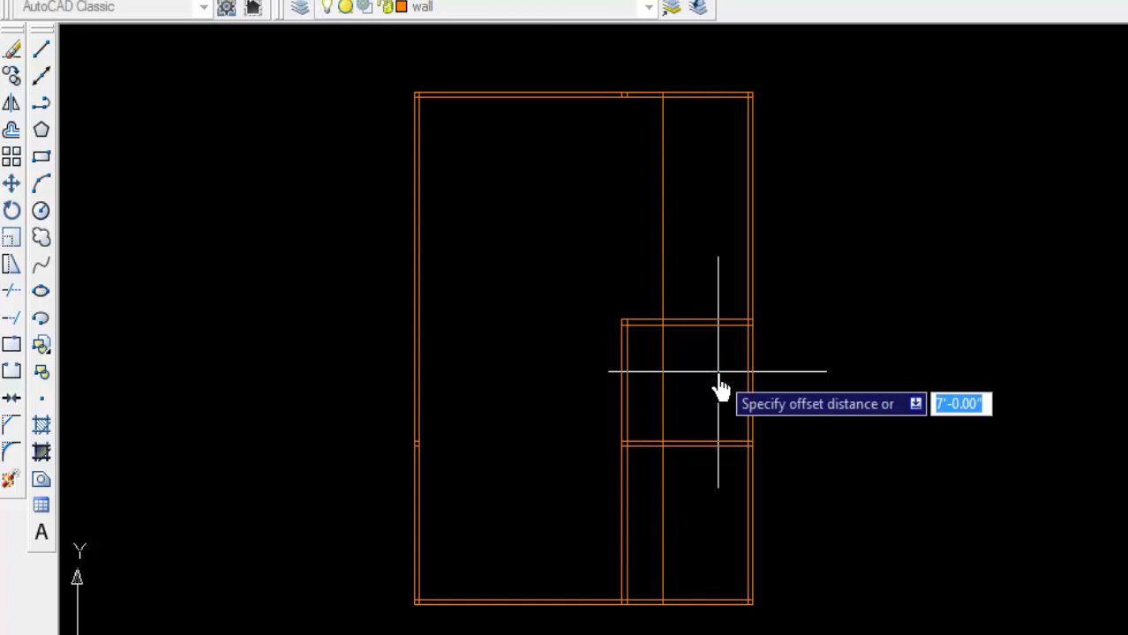
text(4)
key(Return)
click(663, 388)
click(580, 362)
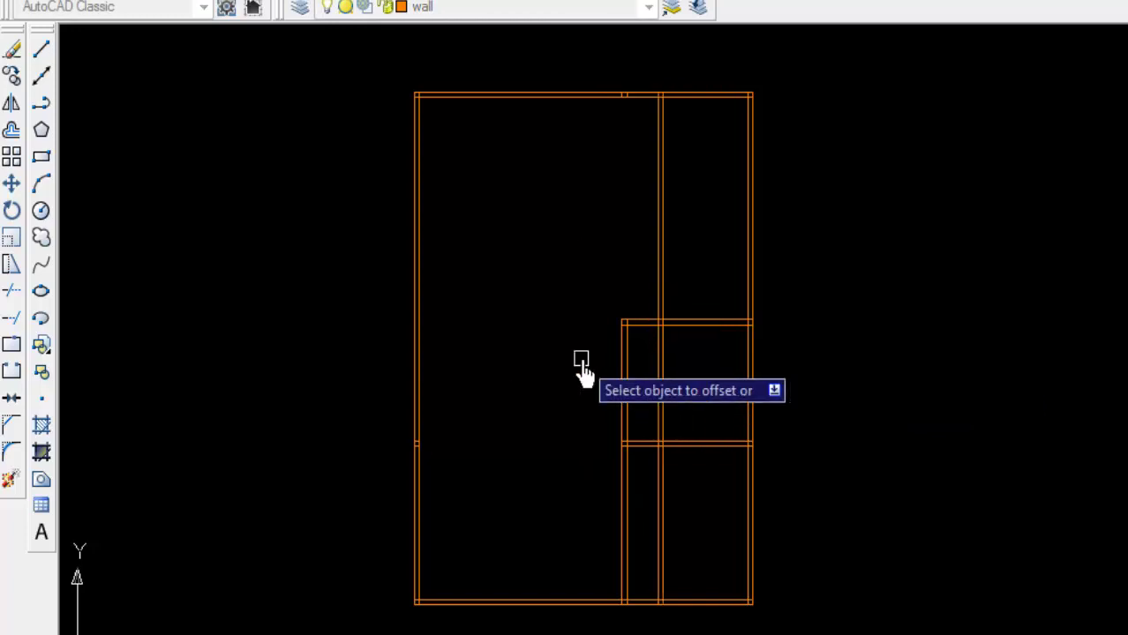
key(Return)
Step: Trim the new wall lines' upper ends and the horizontal partition segment they cross
text(tr)
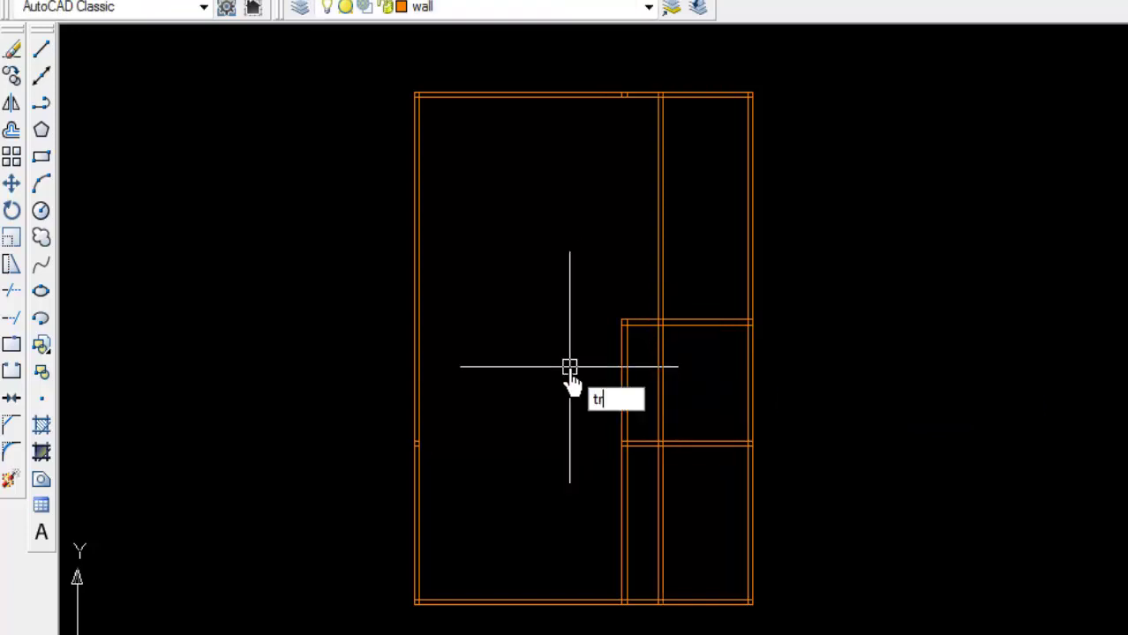
key(Return)
key(Return)
click(685, 245)
click(606, 270)
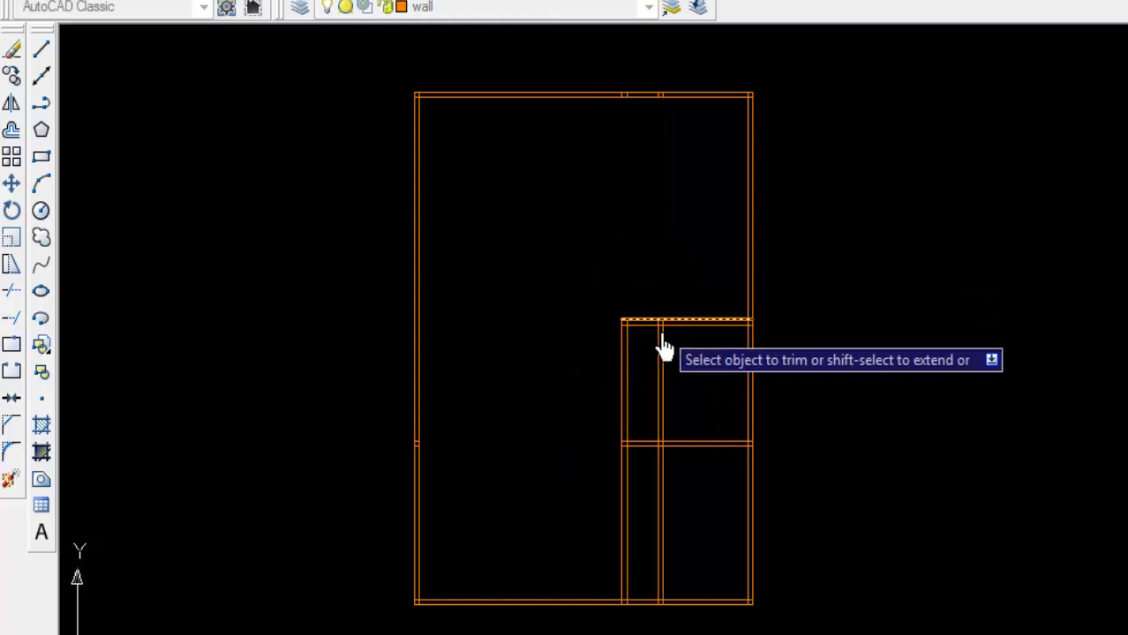
click(635, 321)
click(622, 378)
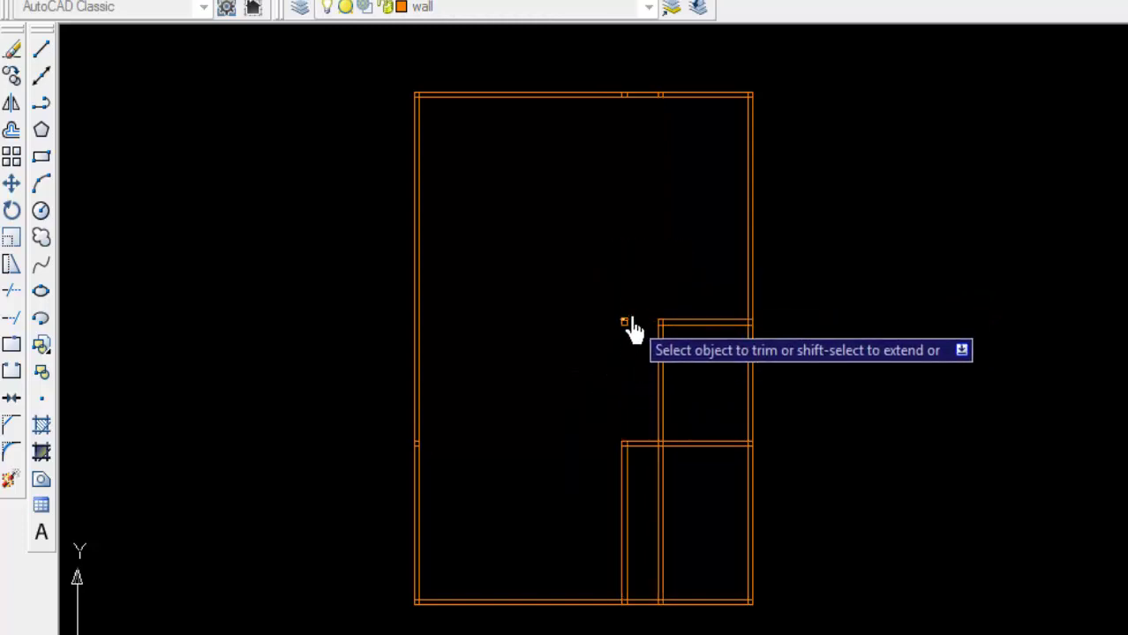
Step: Trim the inner vertical wall lines below, then clear the leftover fragment selection
click(683, 479)
click(650, 528)
key(Return)
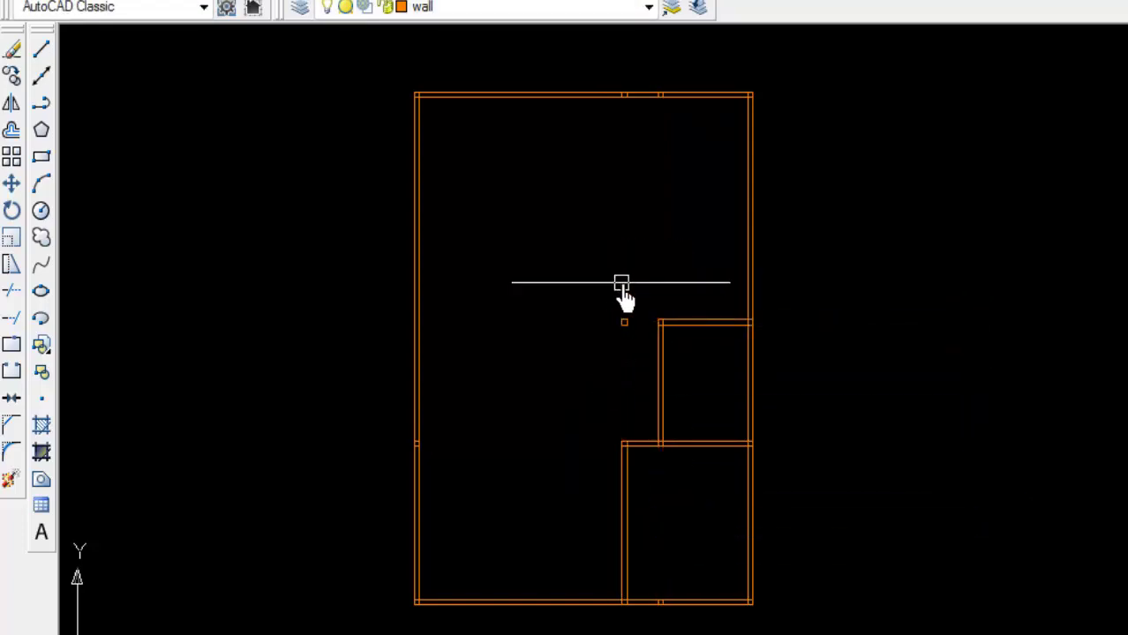
click(622, 283)
click(605, 365)
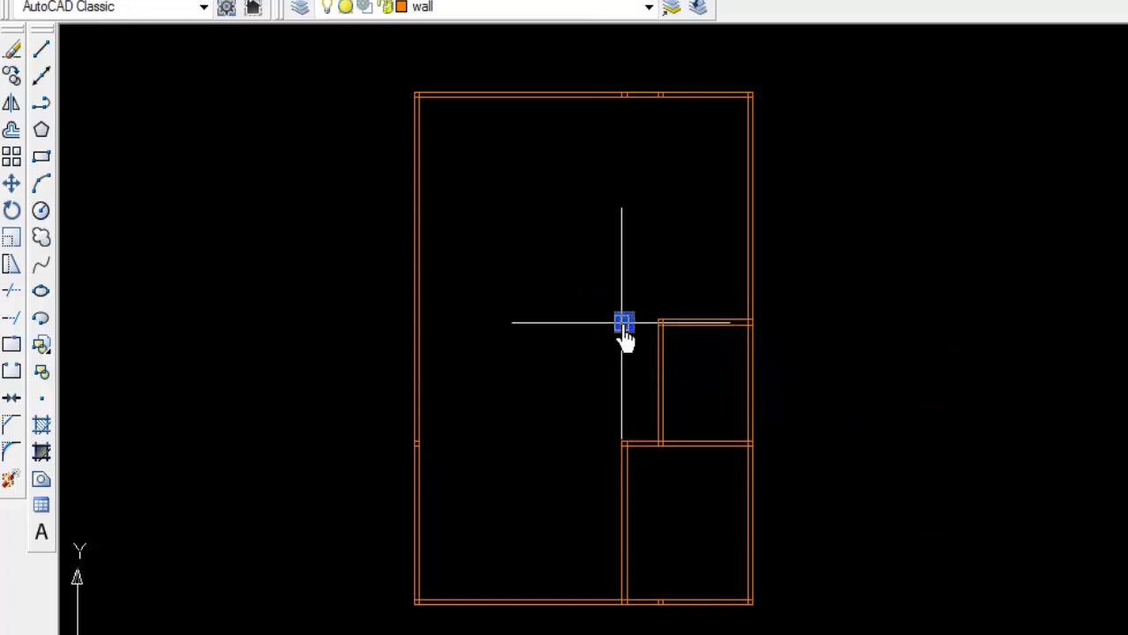
key(Escape)
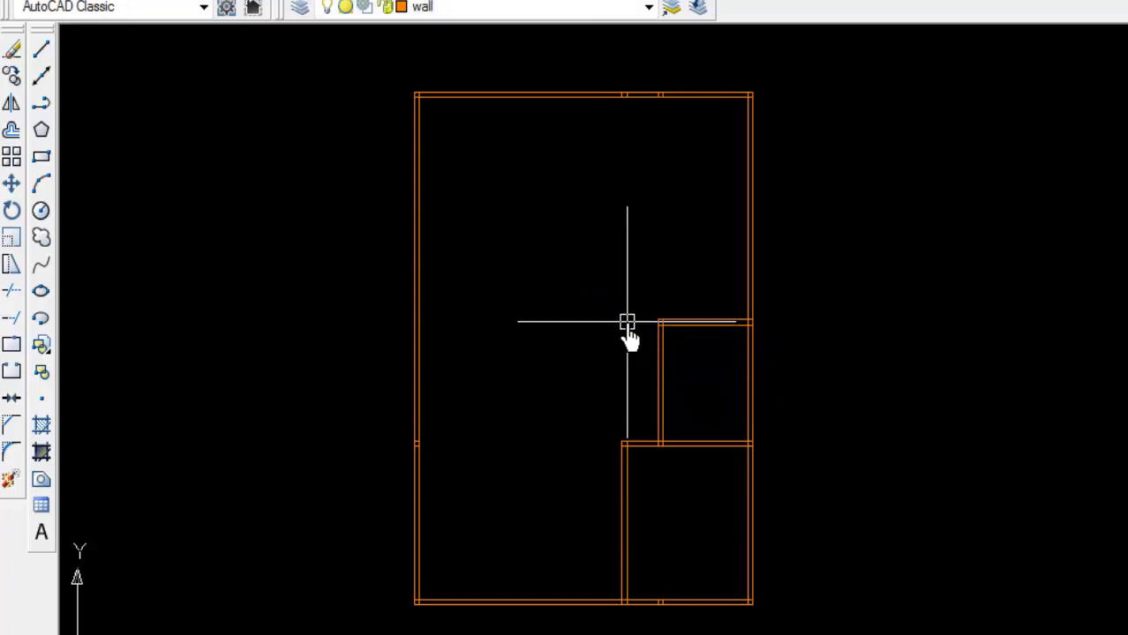
Step: Offset a wall line 4 upward to start a short upper-right wall
text(o)
key(Return)
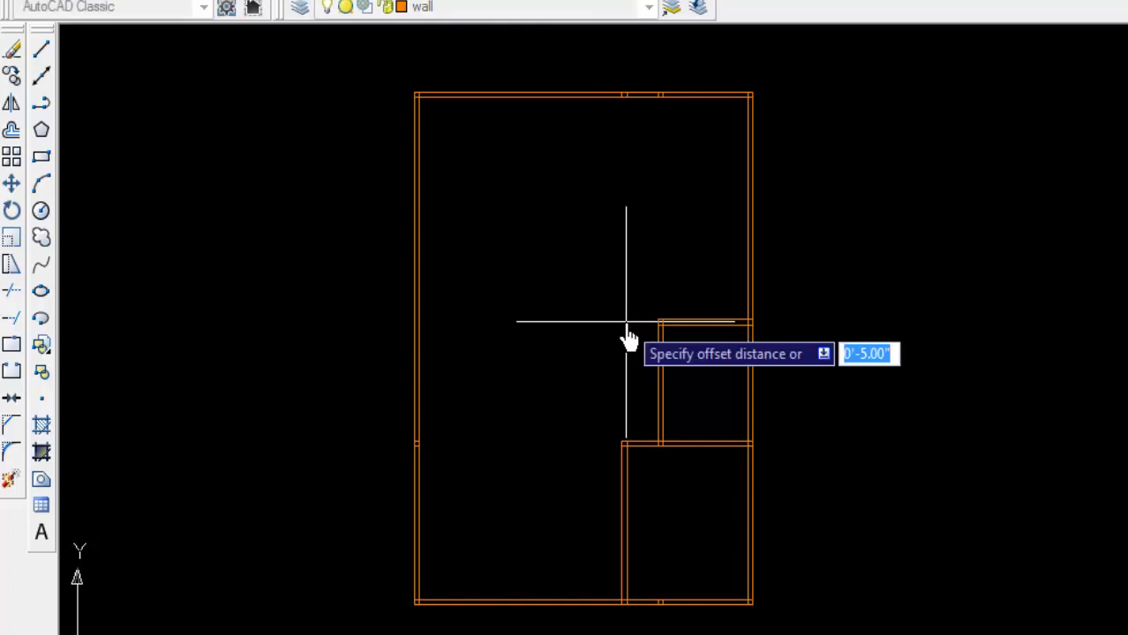
text(4)
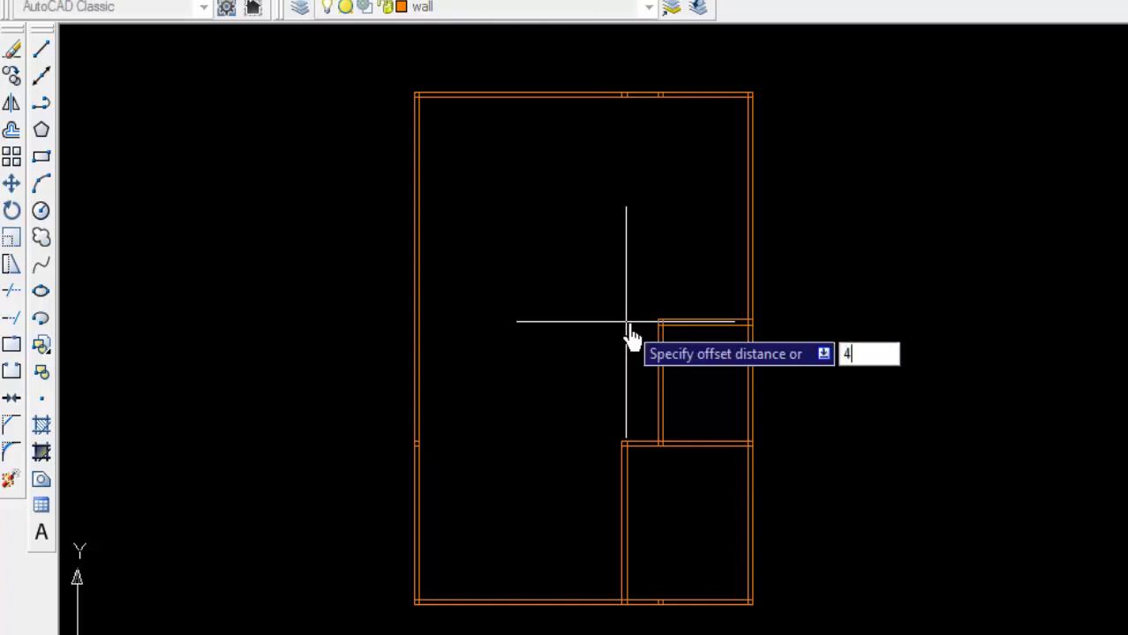
key(Return)
click(722, 321)
click(710, 301)
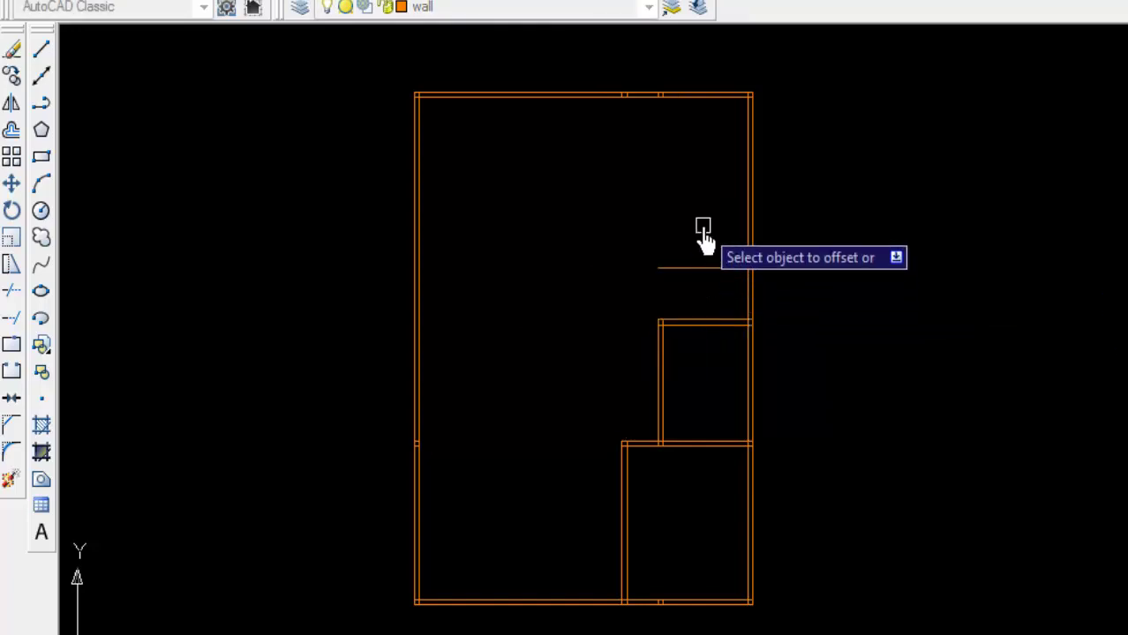
right_click(706, 232)
click(722, 240)
Step: Offset the short wall line by 5 to make it double-line
key(Return)
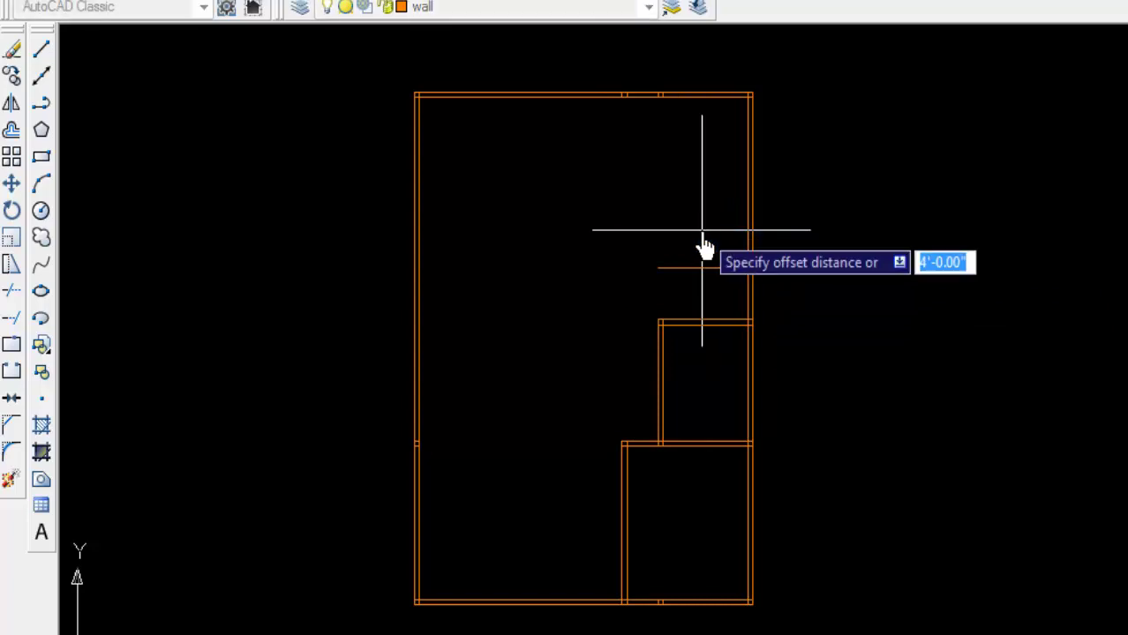
text(5)
key(Return)
click(706, 267)
click(704, 256)
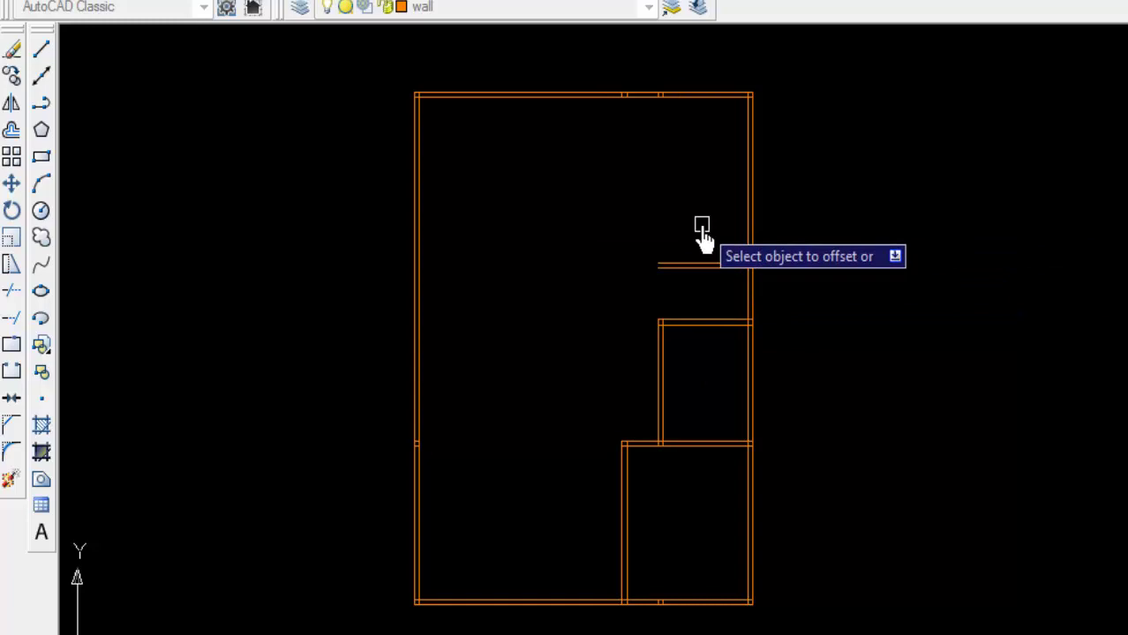
key(Return)
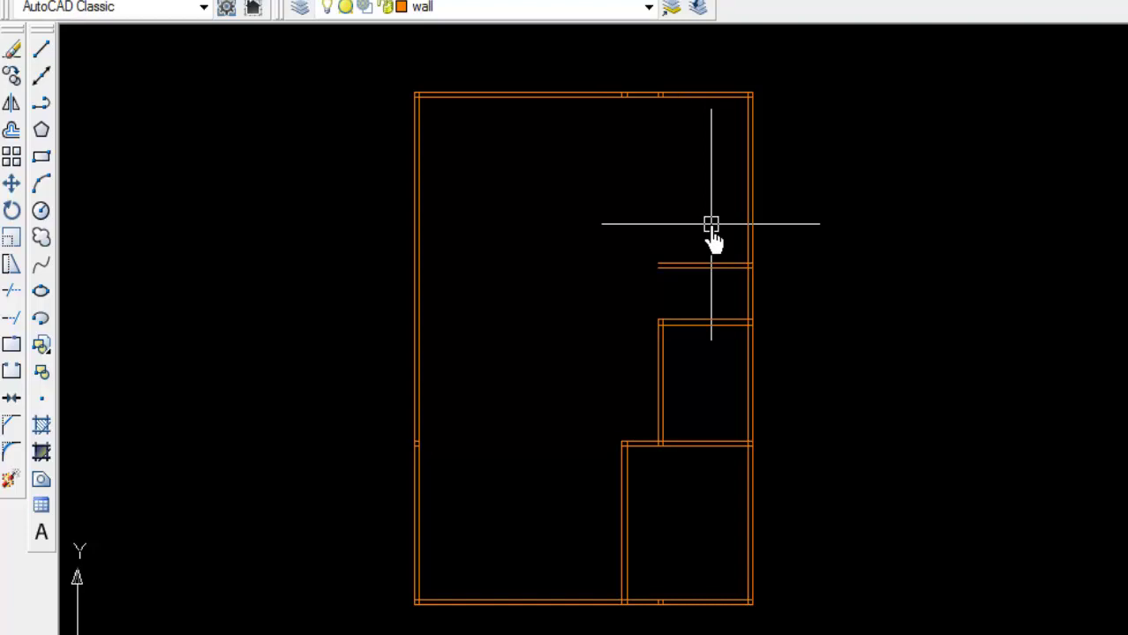
Step: Offset the right outer wall 10' inward for a new vertical partition
text(o)
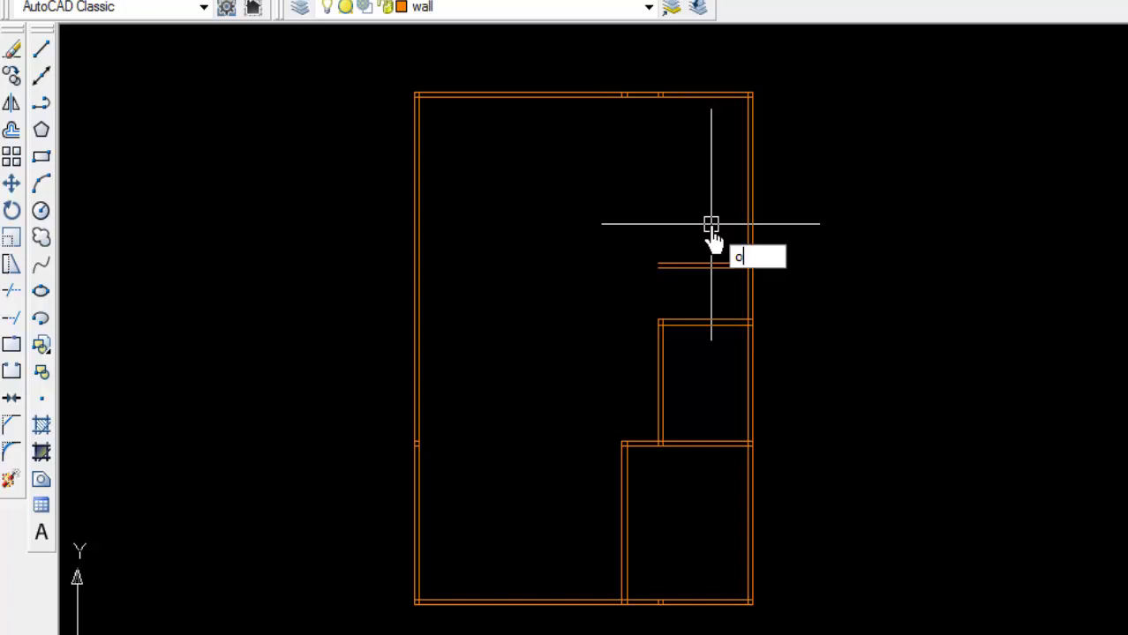
key(Return)
text(10)
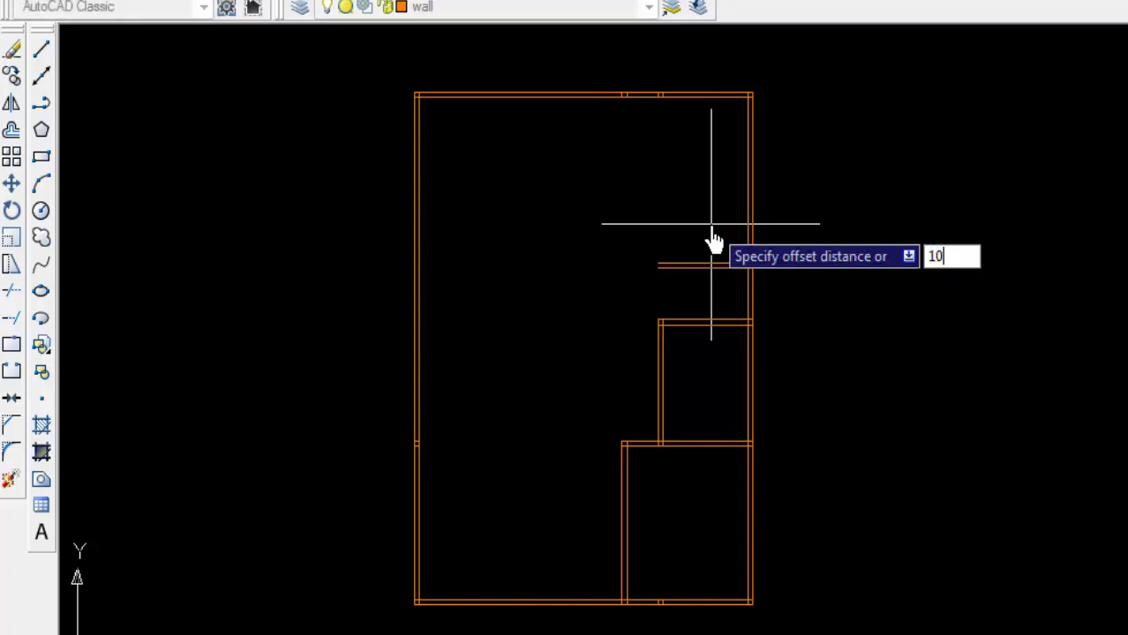
text(')
key(Return)
click(747, 225)
click(574, 221)
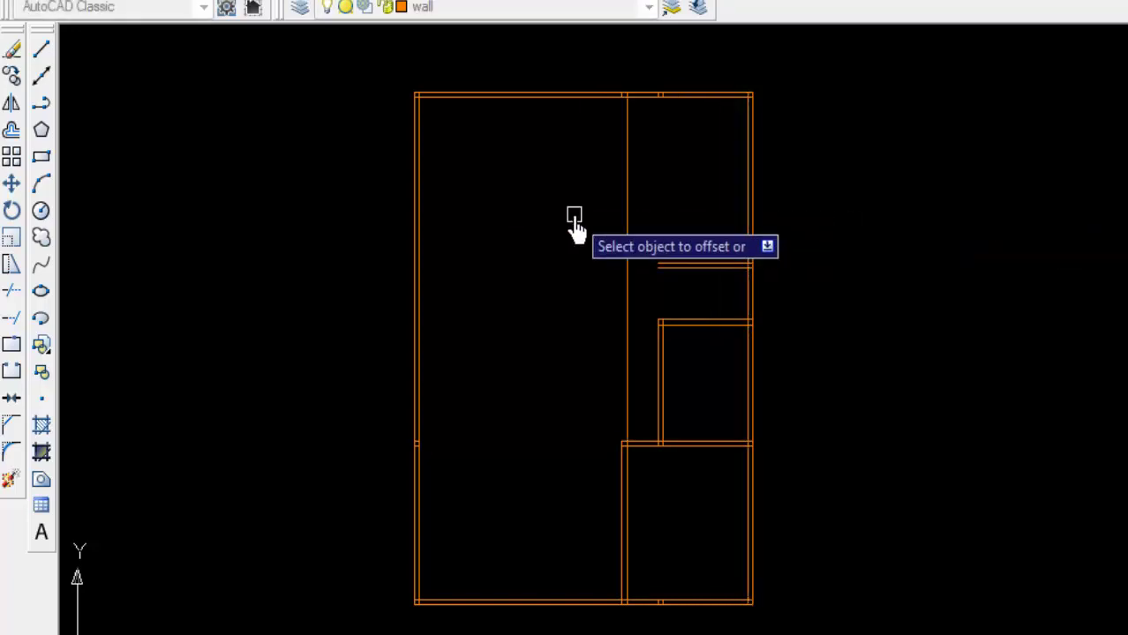
key(Return)
Step: Offset the new partition line by 5 to make it a double-line wall
key(Return)
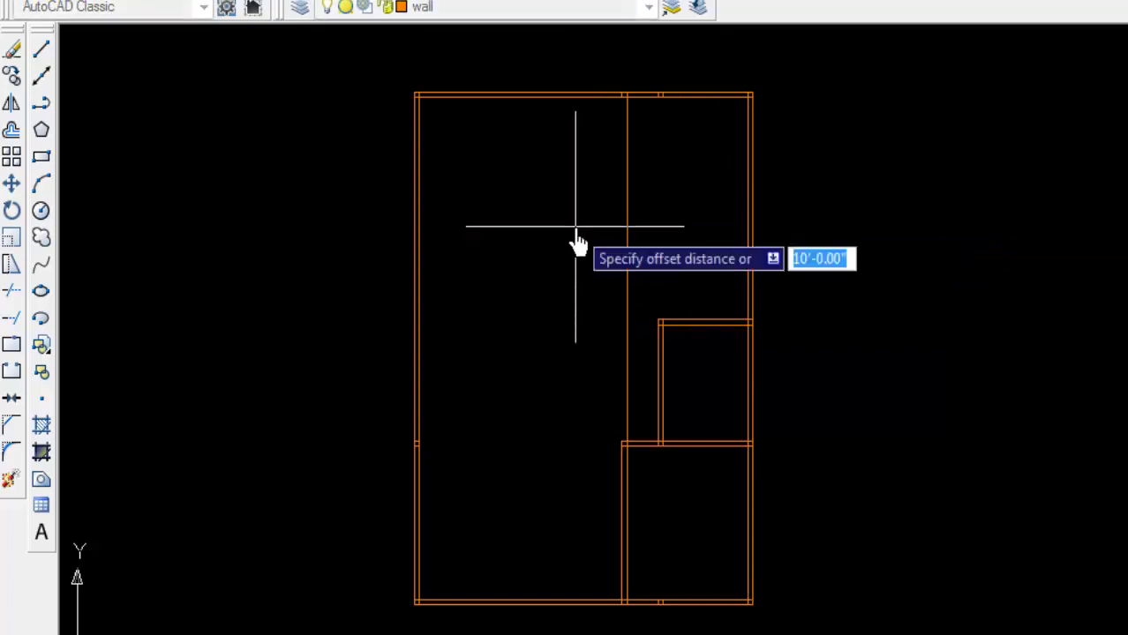
text(5)
key(Return)
click(627, 262)
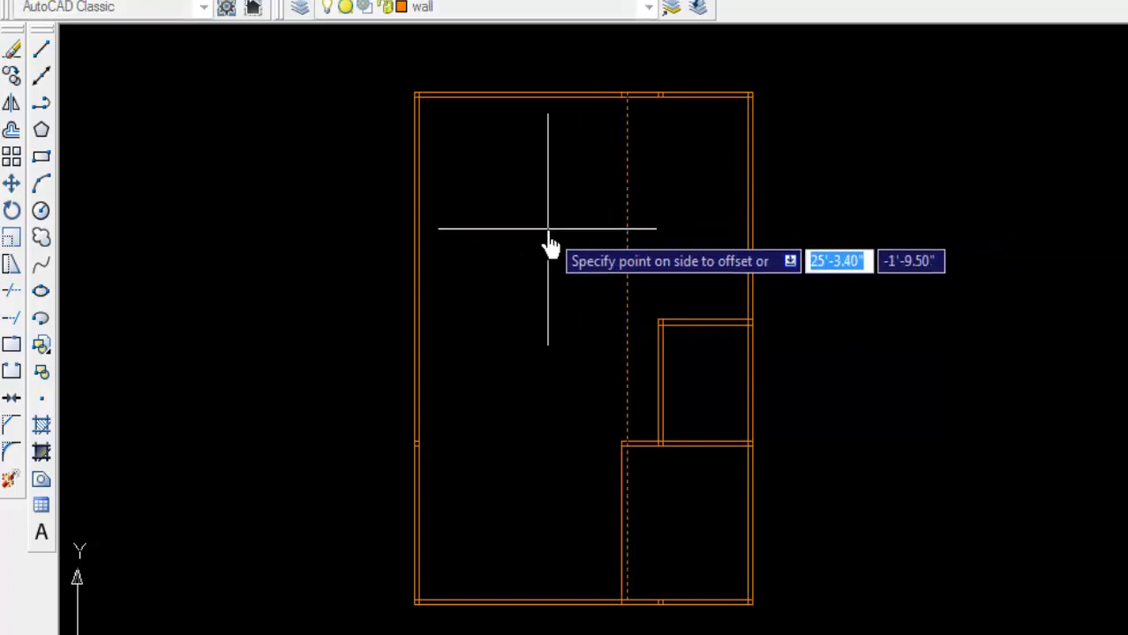
click(574, 240)
click(417, 279)
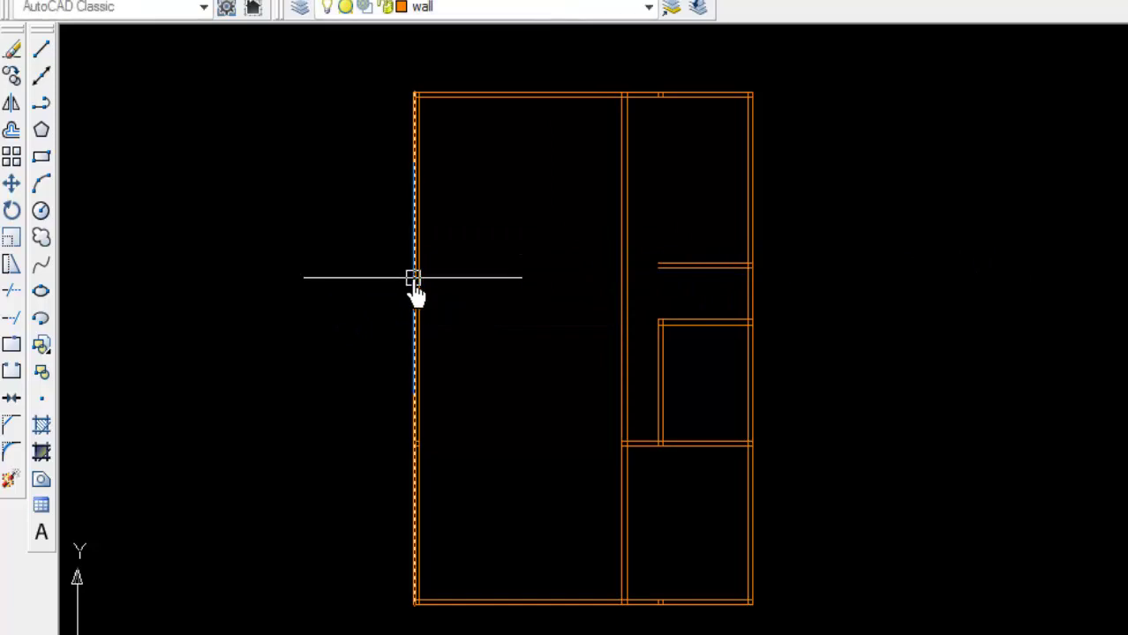
Step: Extend the short wall lines to the new partition and the right outer wall
text(ex)
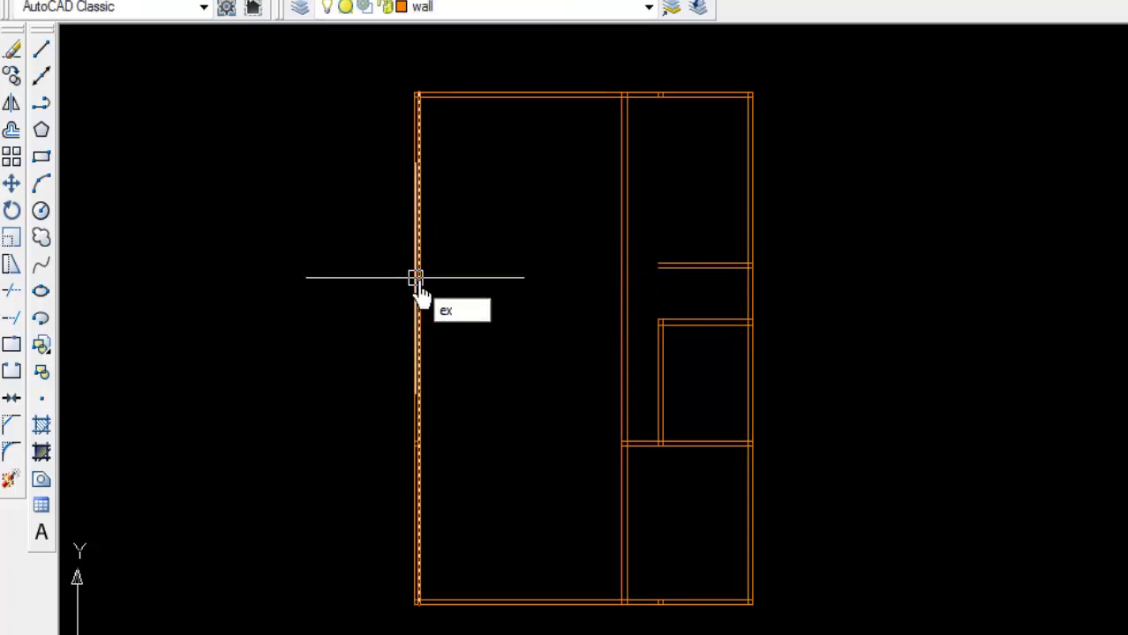
key(Return)
key(Return)
click(671, 265)
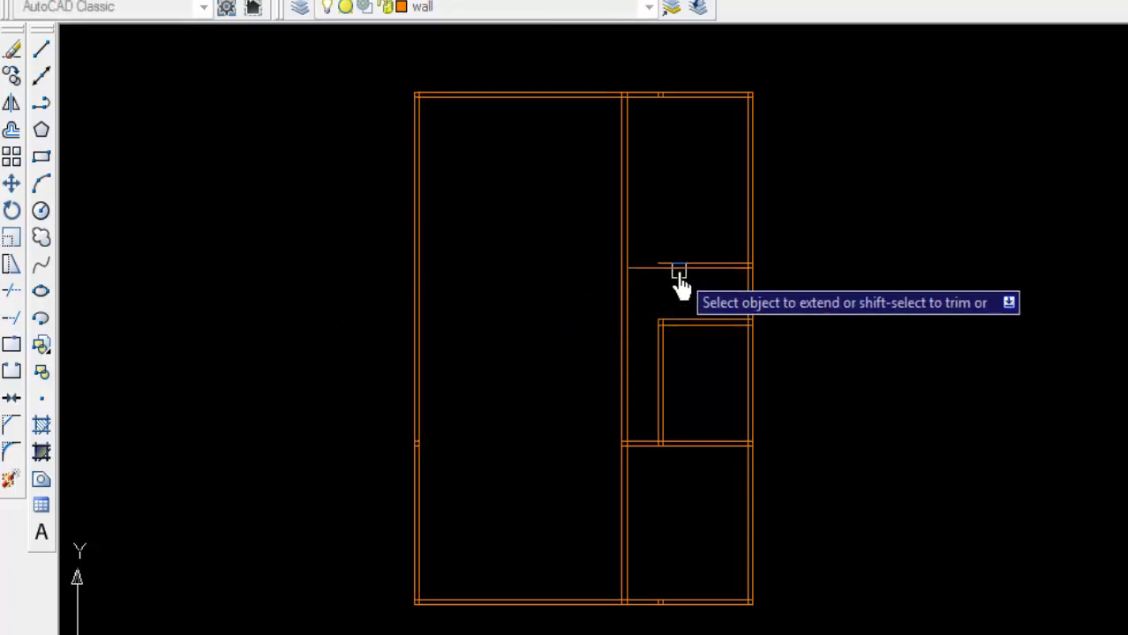
click(673, 263)
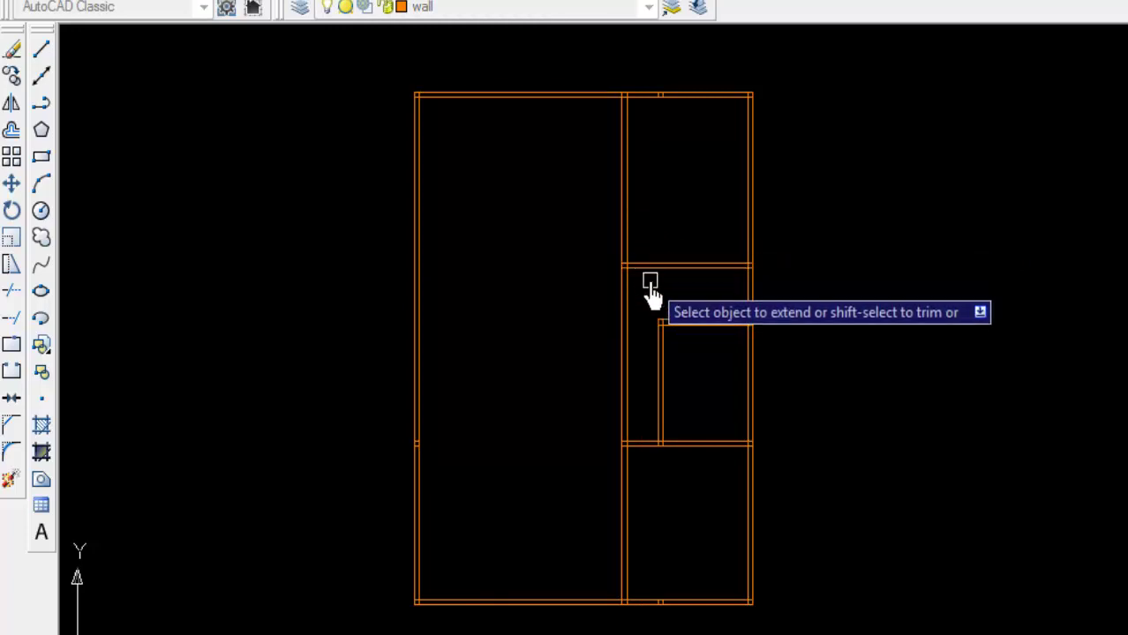
key(Return)
Step: Trim away the partition lines below the short wall with a crossing selection
text(tr)
key(Return)
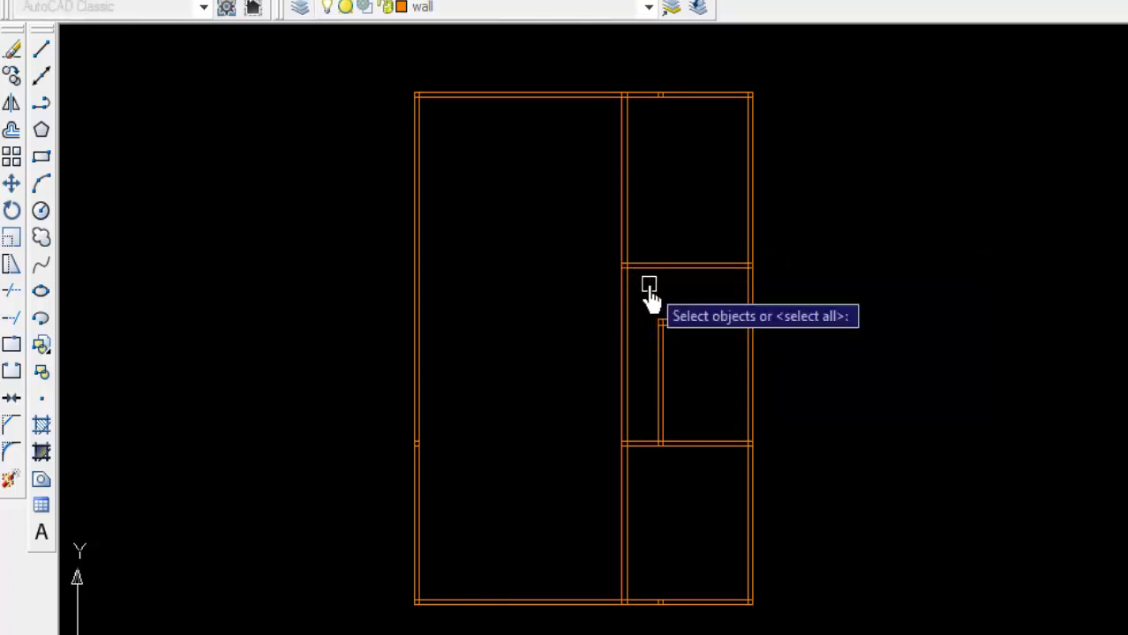
key(Return)
drag(647, 310, 597, 331)
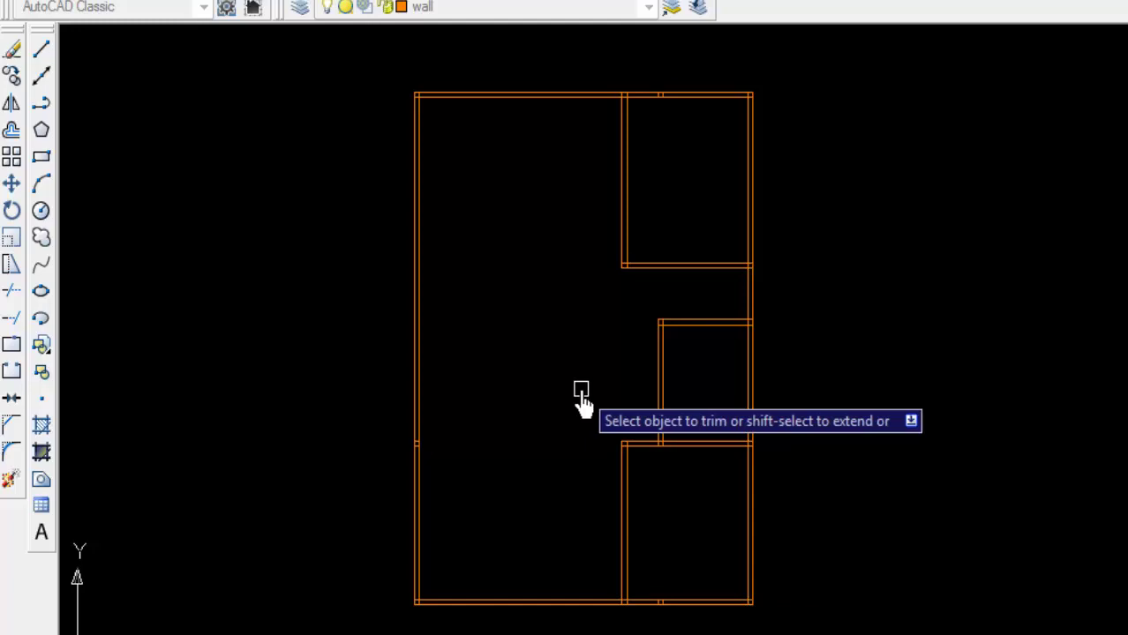
Step: Offset the partition wall 11' left, add a 5 parallel line, and delete the misplaced copy
key(Escape)
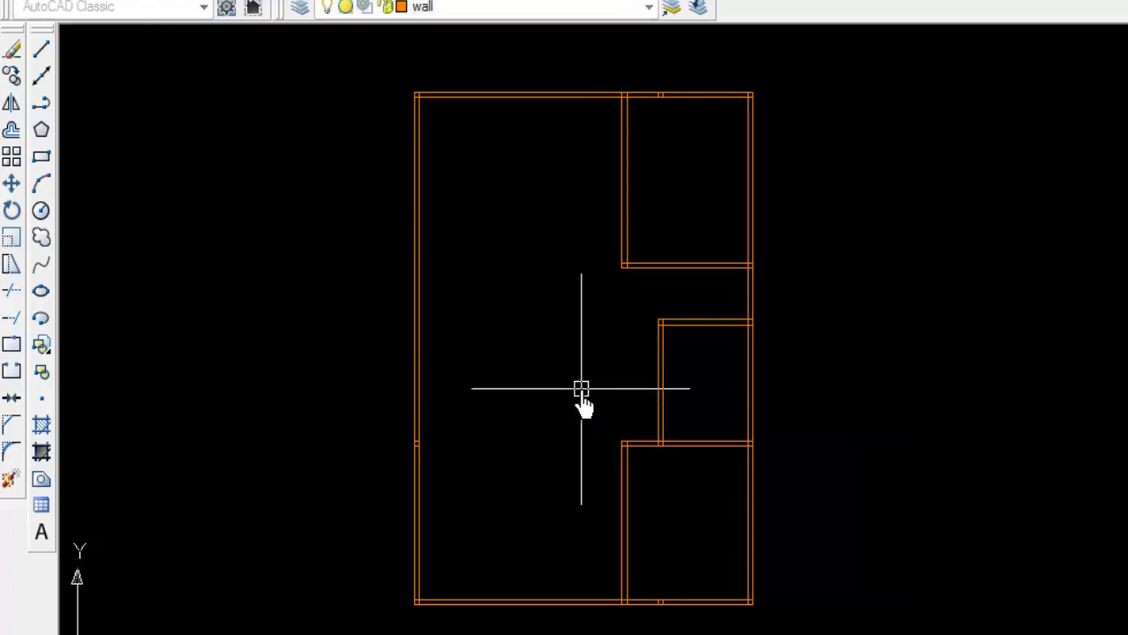
text(o)
key(Return)
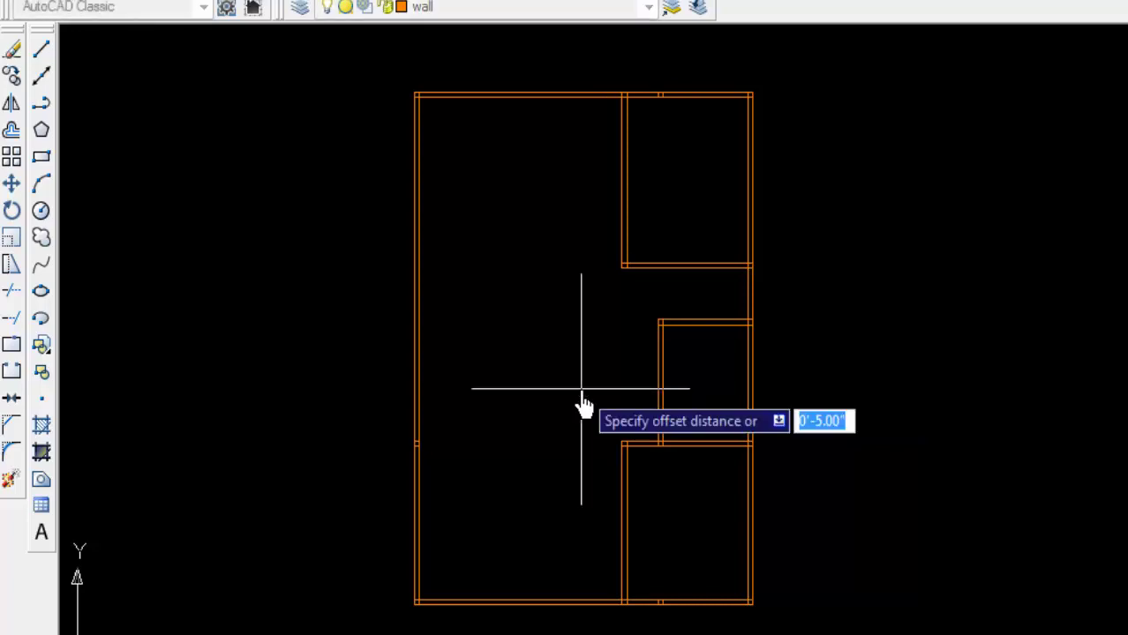
text(11)
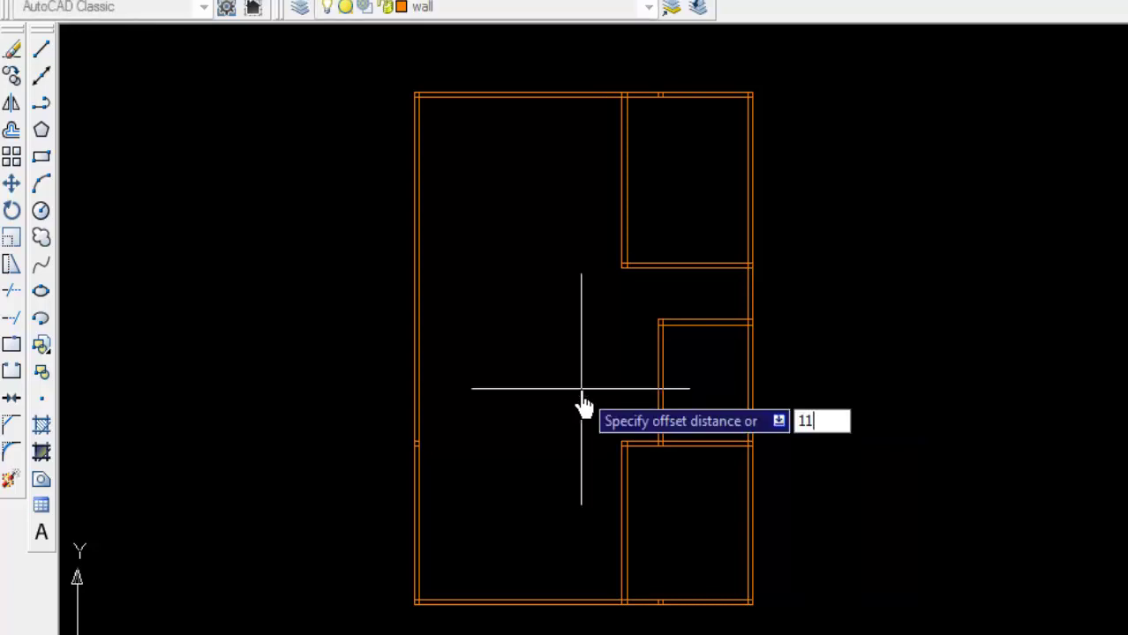
key(Return)
click(622, 517)
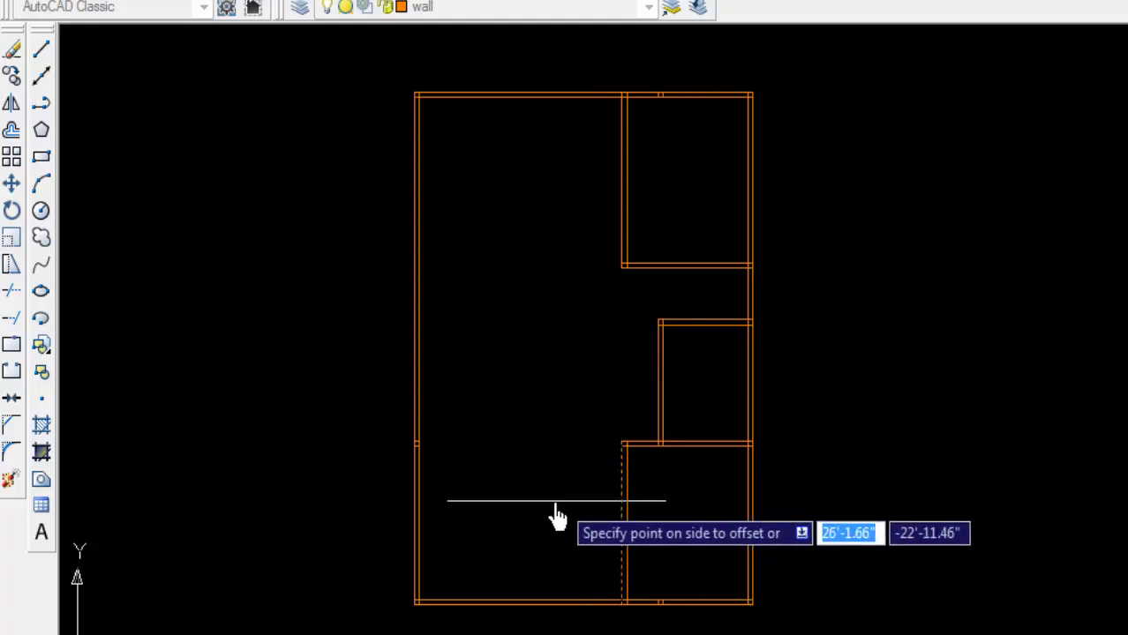
click(556, 517)
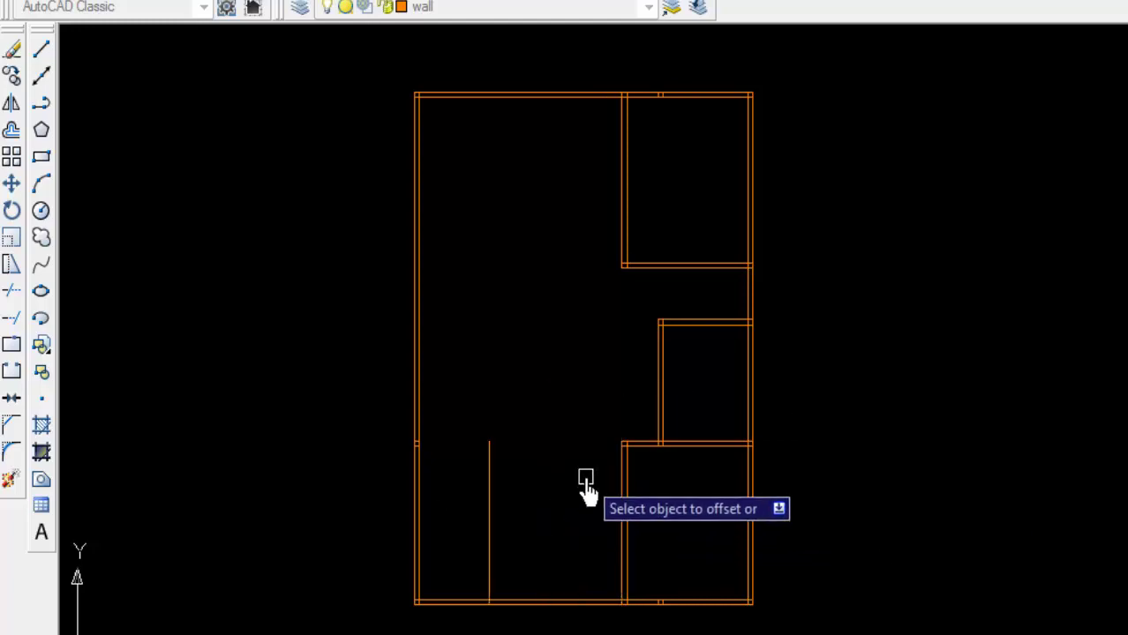
key(Return)
key(Return)
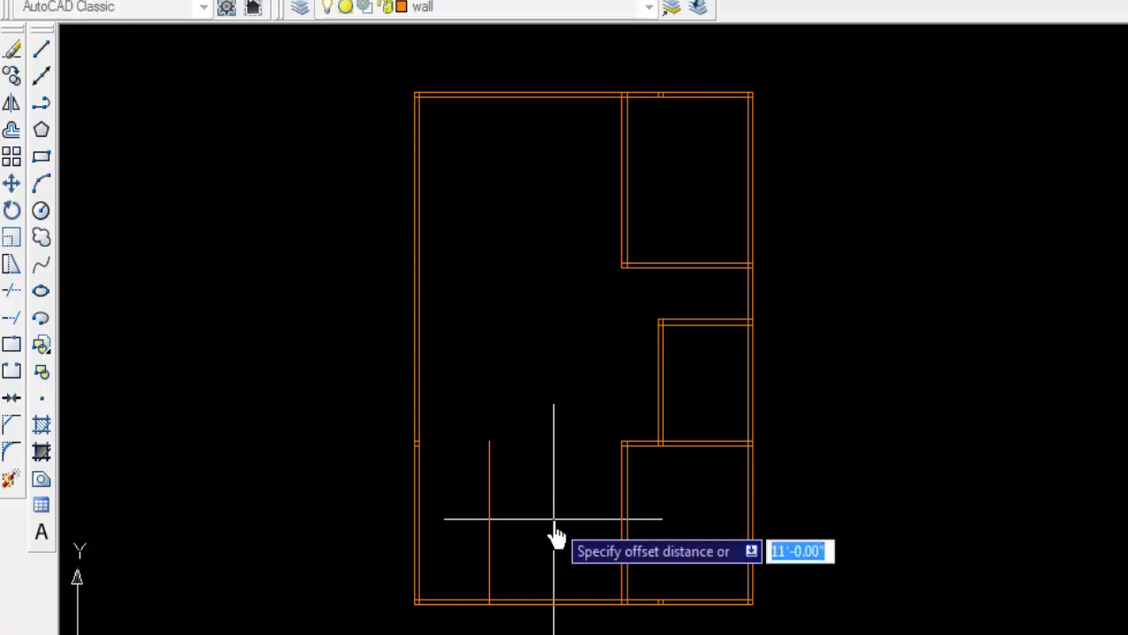
text(5)
key(Return)
click(490, 534)
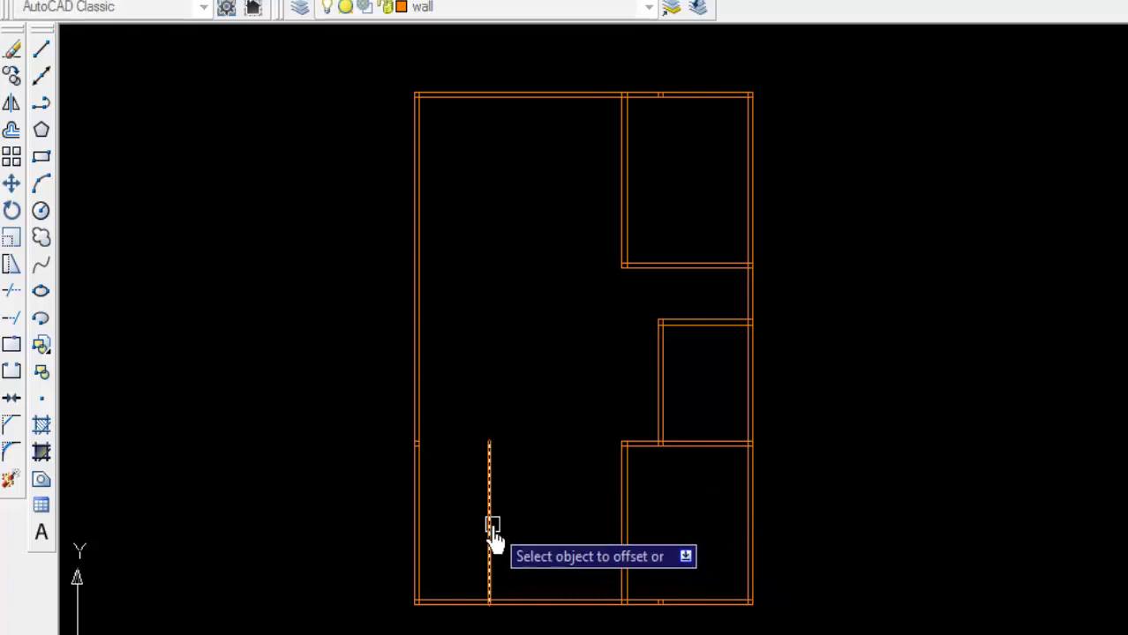
click(497, 535)
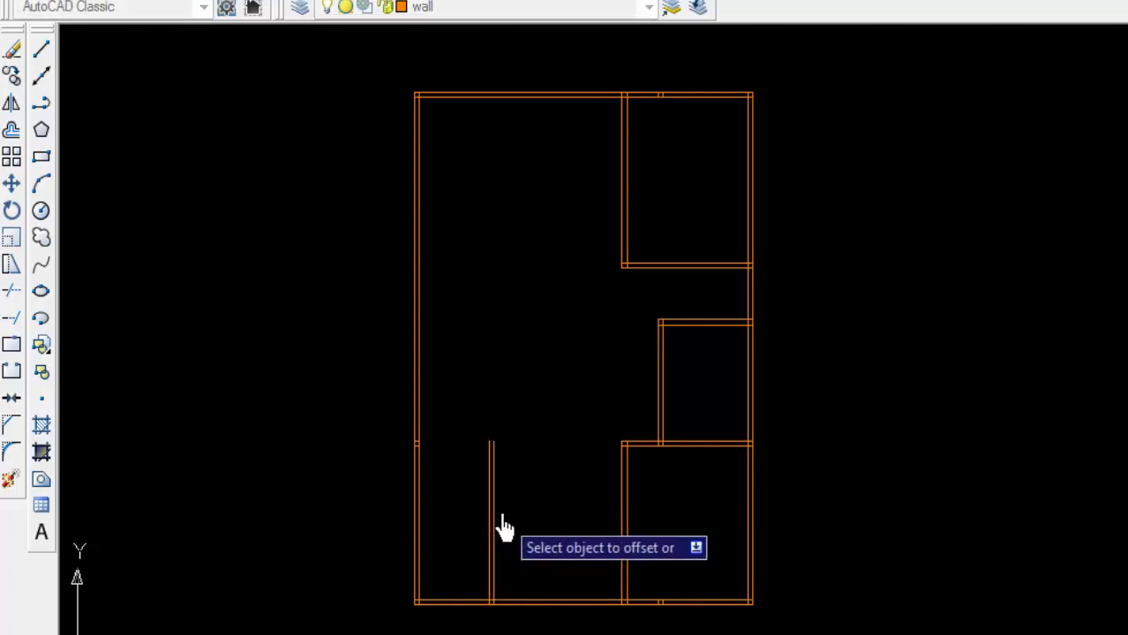
key(Return)
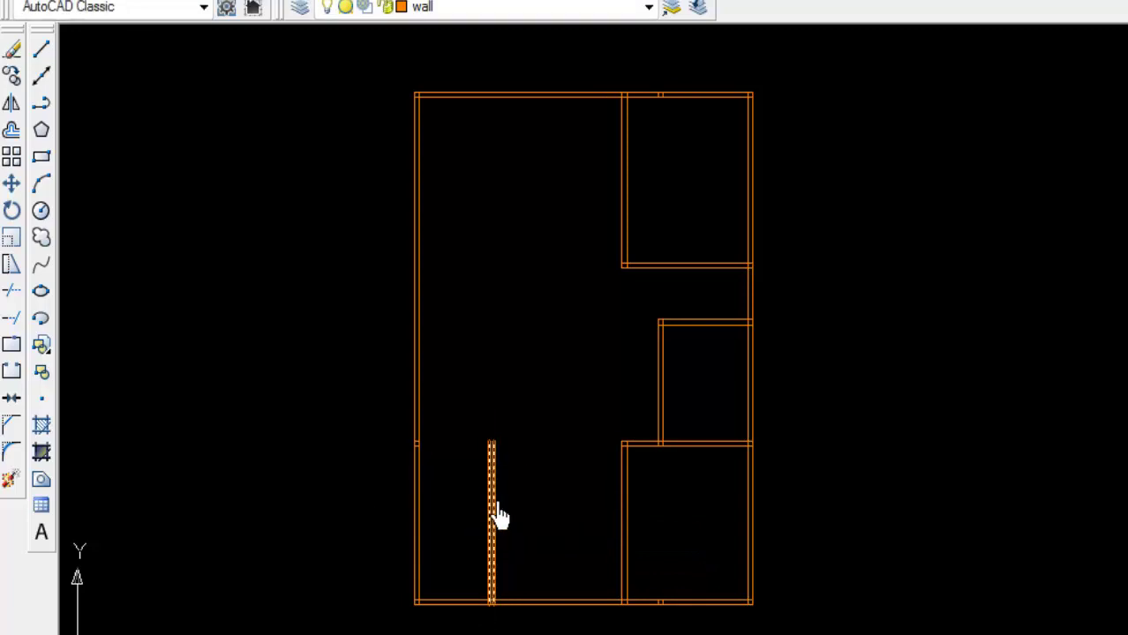
click(512, 494)
click(488, 536)
key(Delete)
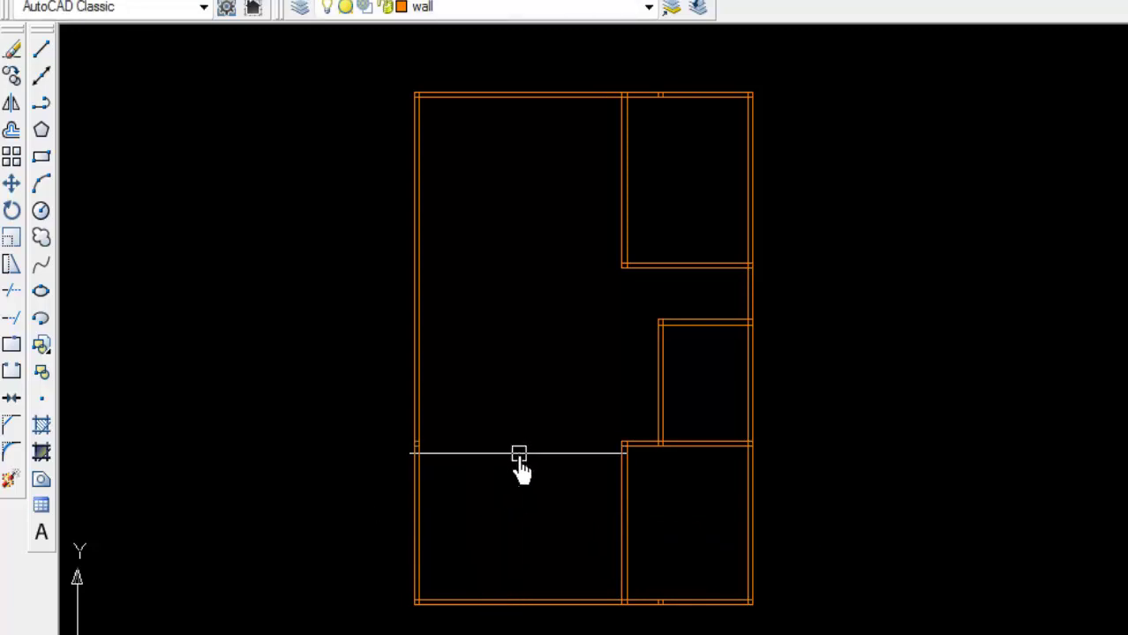
Step: Offset the wall line by 5 again and delete the unwanted copy
text(o)
key(Return)
text(5)
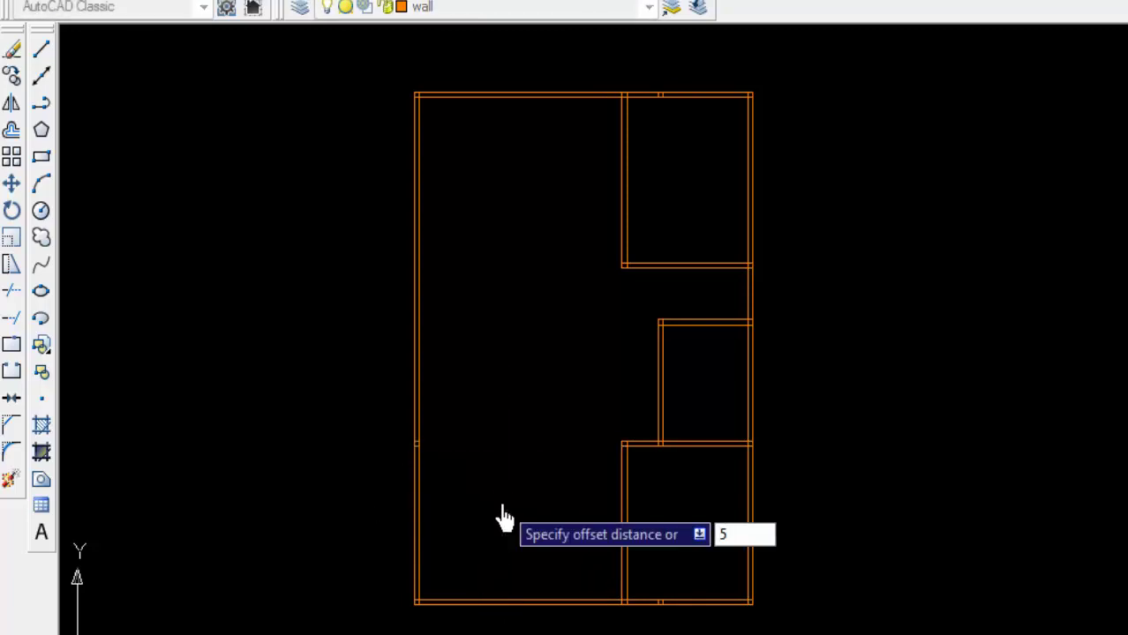
key(Return)
click(621, 528)
click(507, 519)
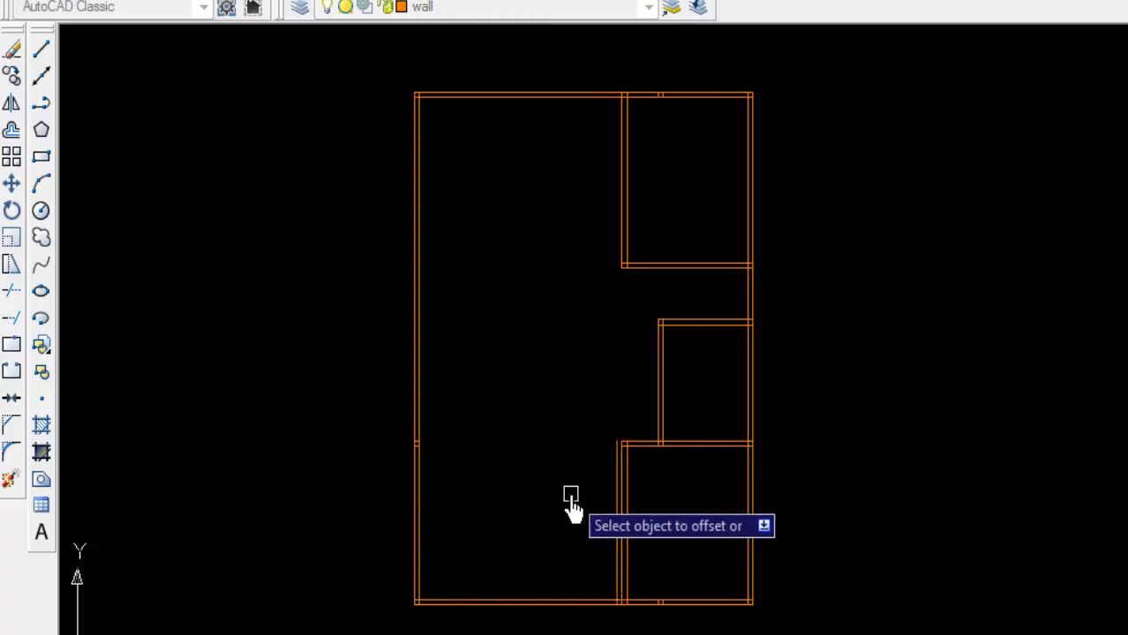
scroll(611, 487, up, 2)
key(Escape)
click(615, 445)
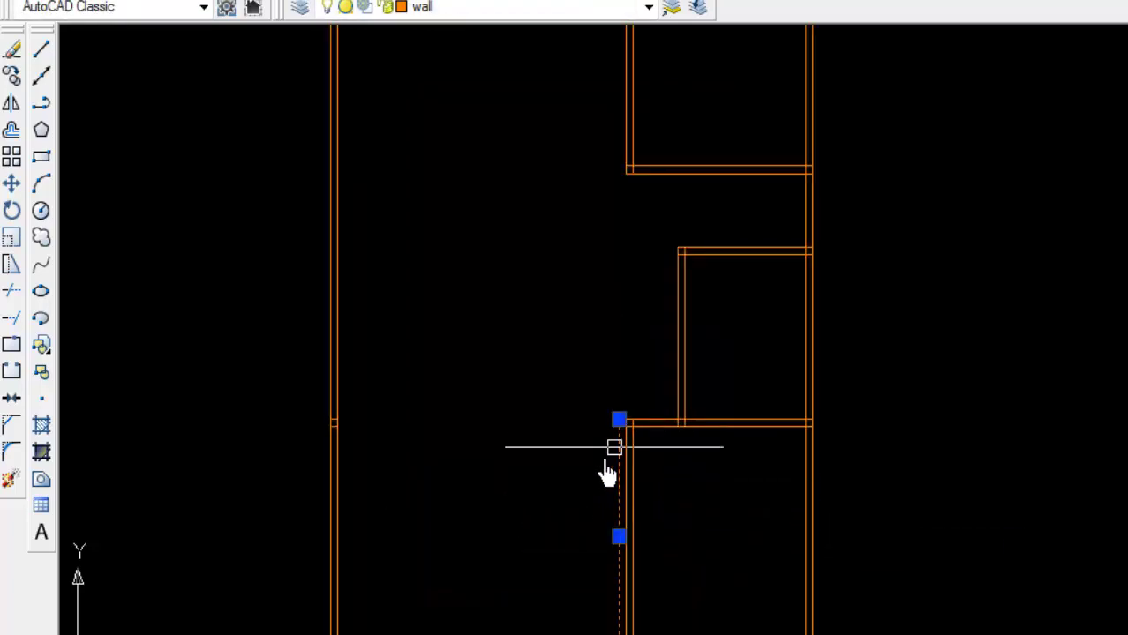
key(Delete)
Step: Offset the room's left wall 11' left and thicken the new partition with a 5 offset
text(o)
key(Return)
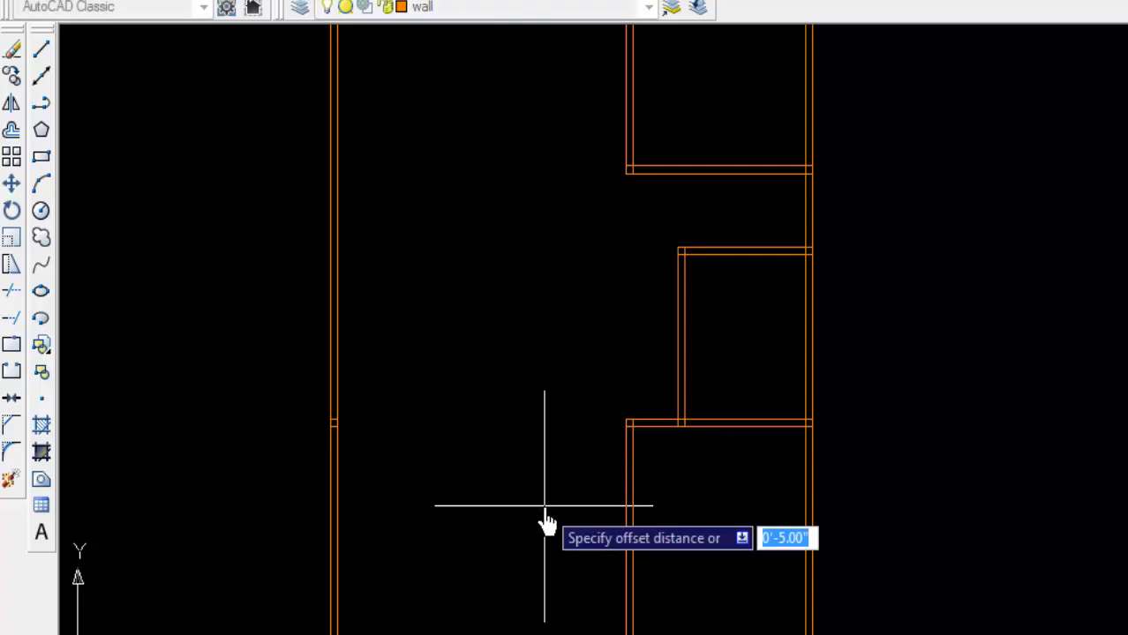
text(11)
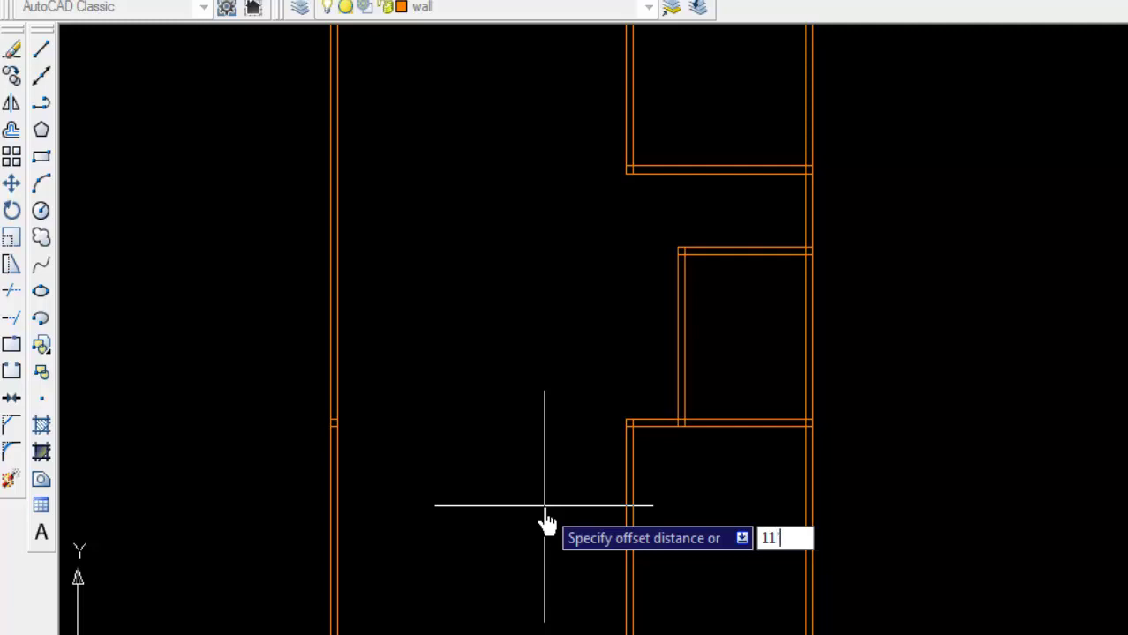
key(Return)
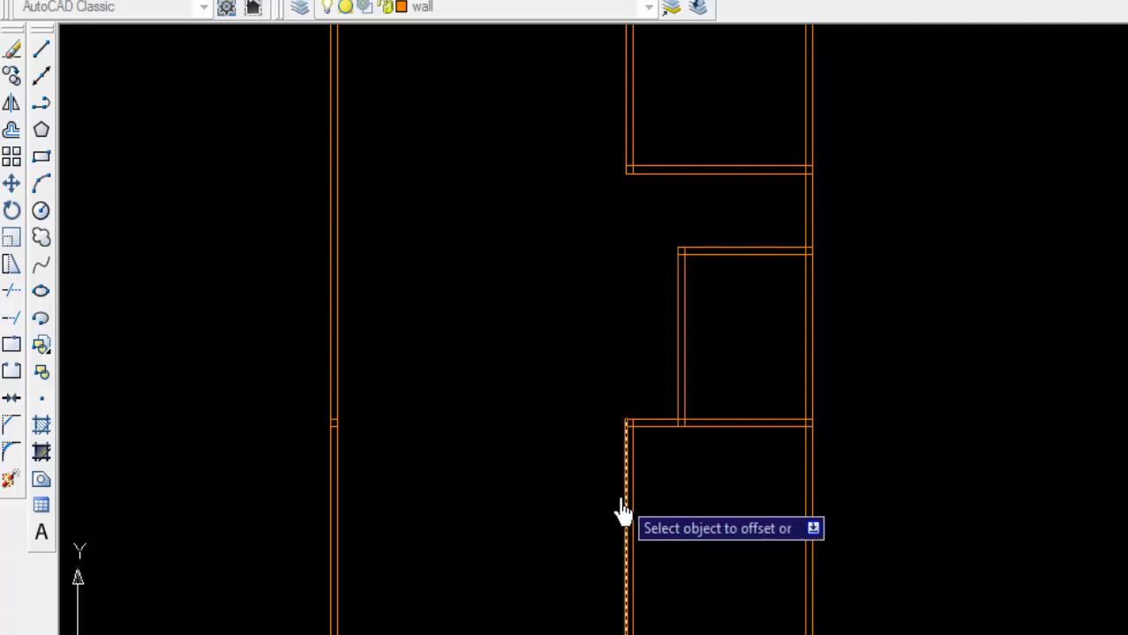
click(627, 512)
click(371, 491)
key(Return)
key(Return)
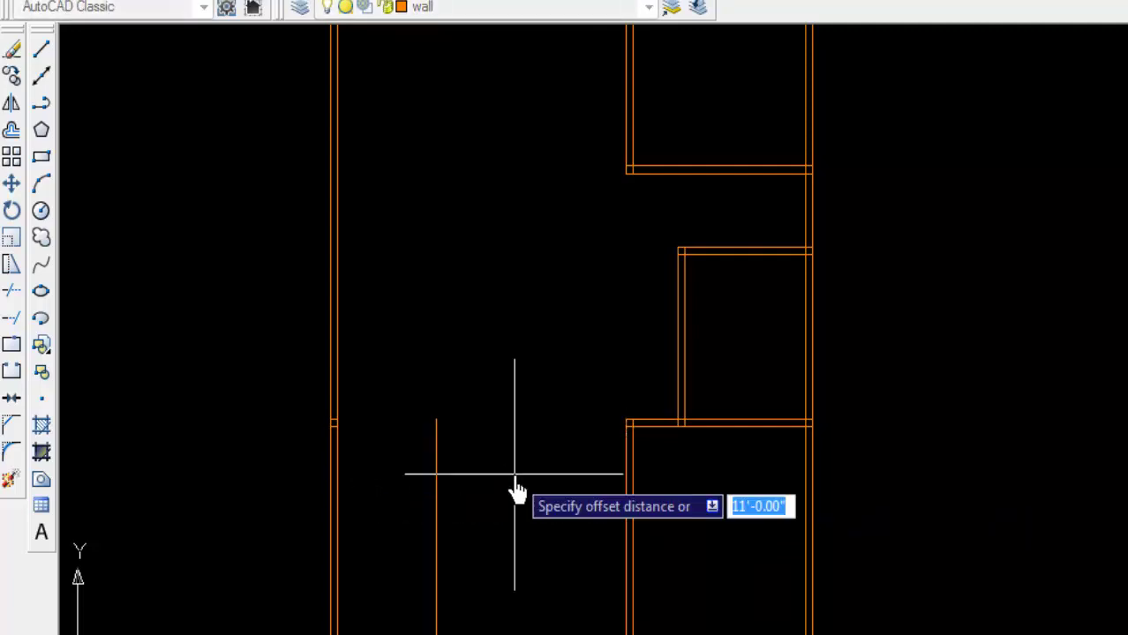
text(5)
key(Return)
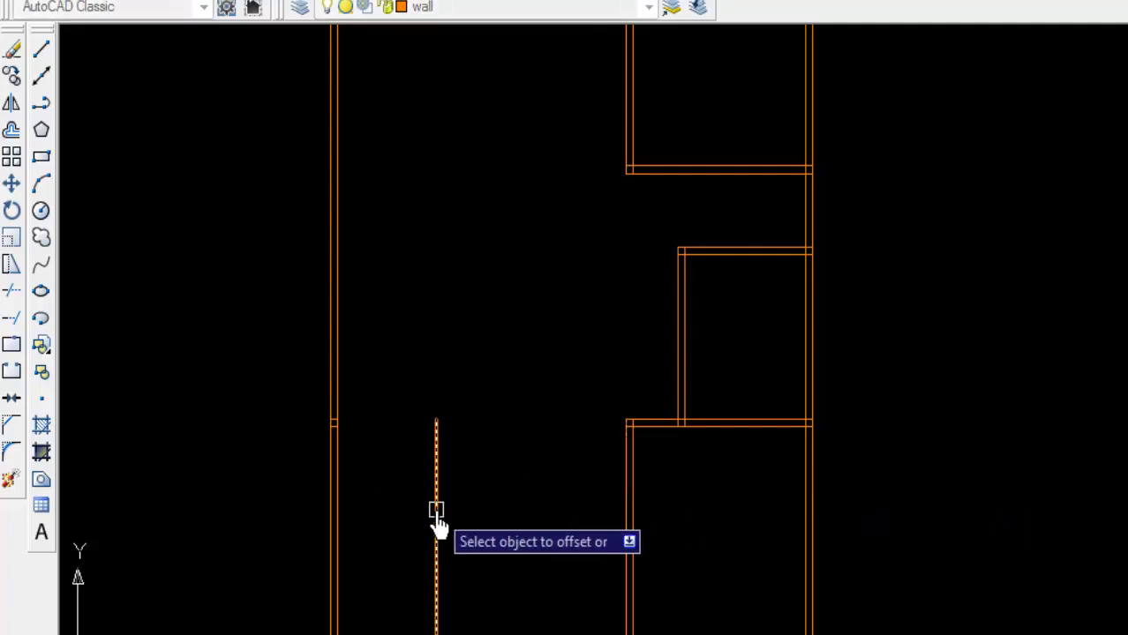
click(436, 511)
click(399, 523)
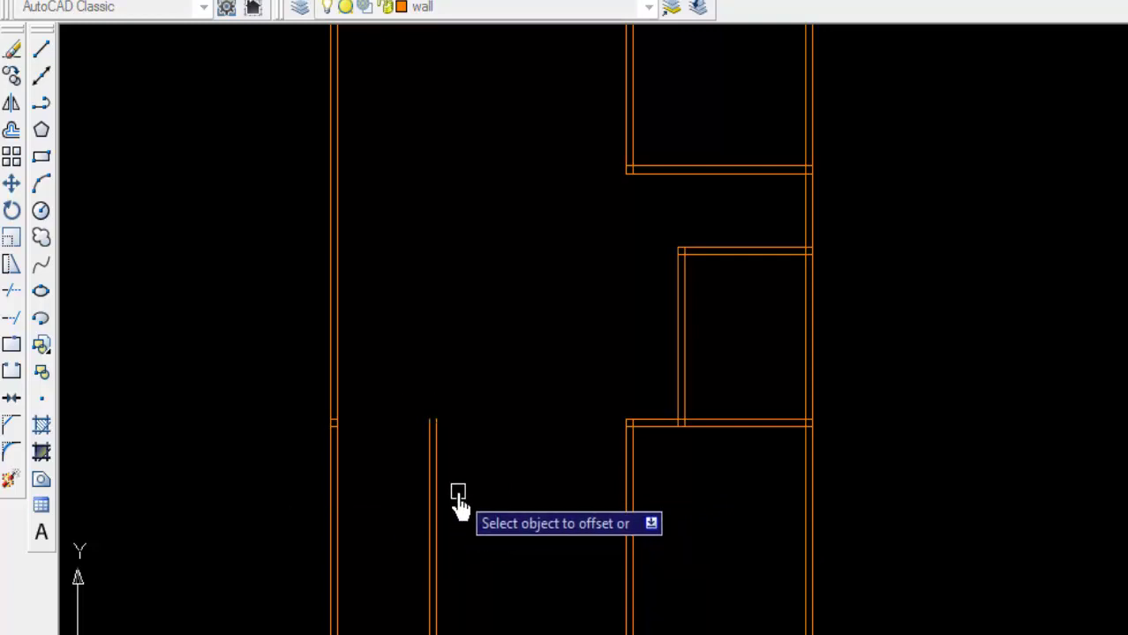
middle_drag(494, 530, 493, 502)
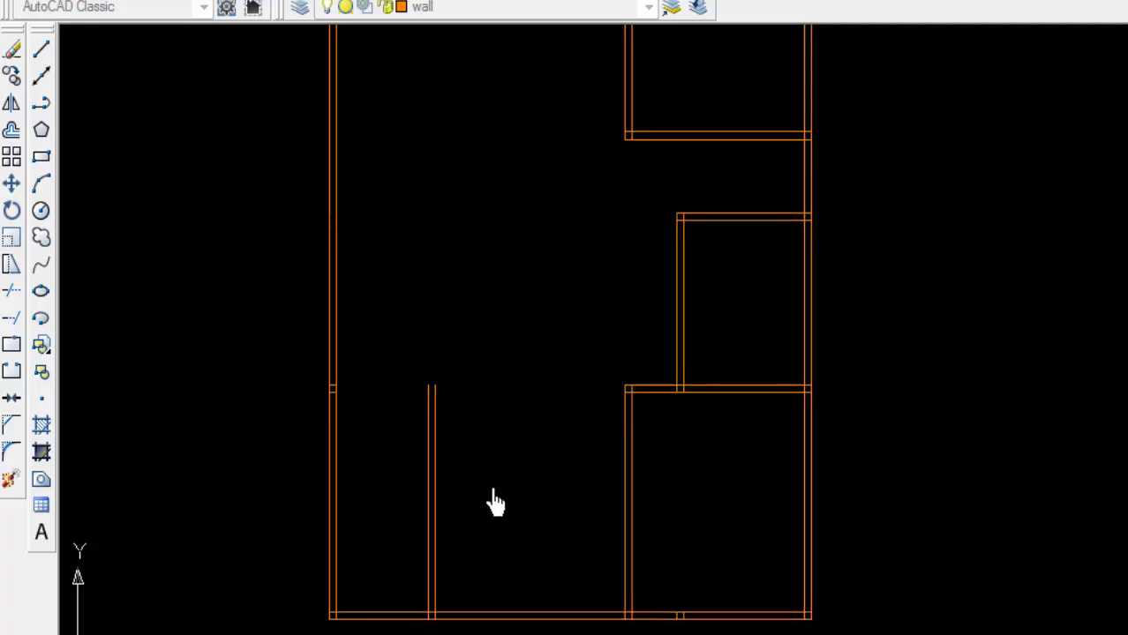
key(Escape)
Step: Offset the bottom wall 8'-10" upward and add a 5 parallel line for the horizontal wall
text(o)
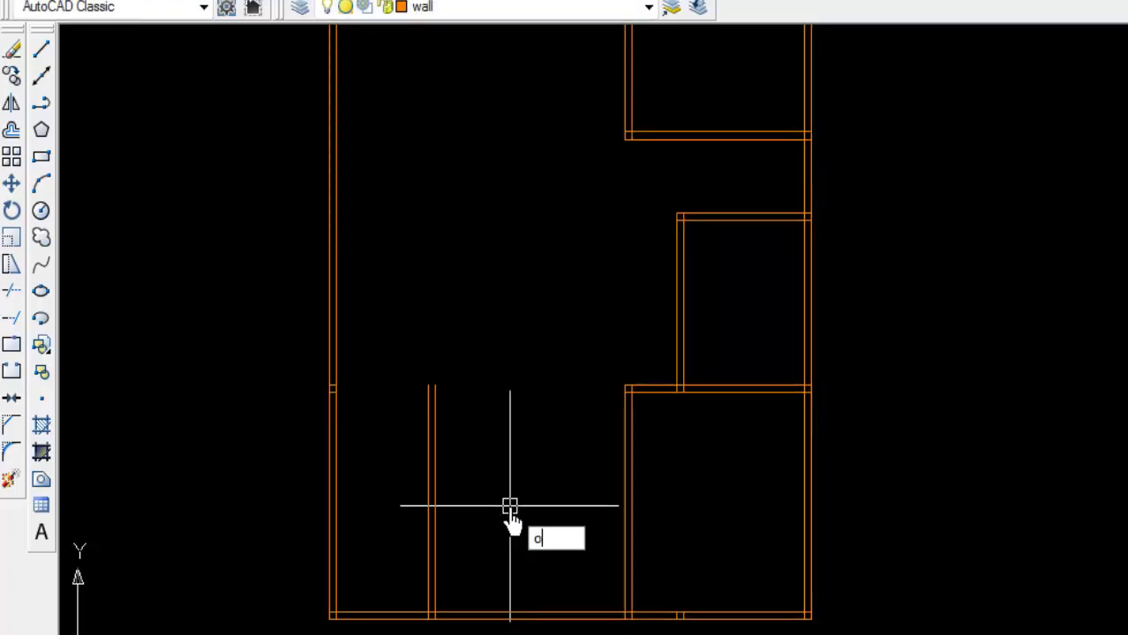
key(Return)
text(8'10)
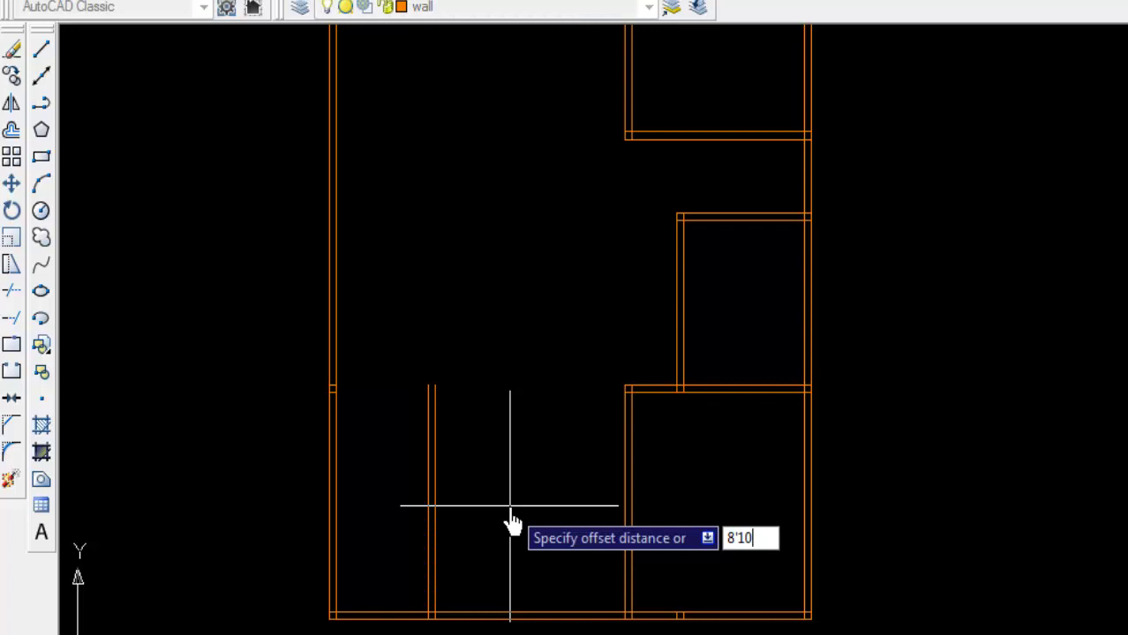
key(Return)
click(539, 613)
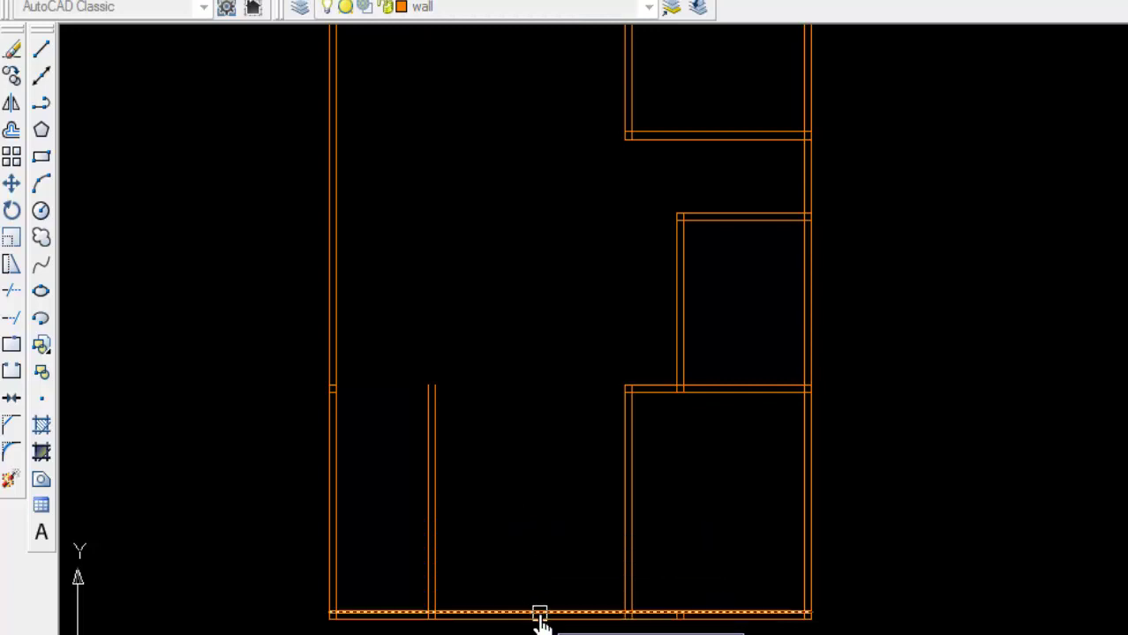
click(541, 556)
key(Return)
key(Return)
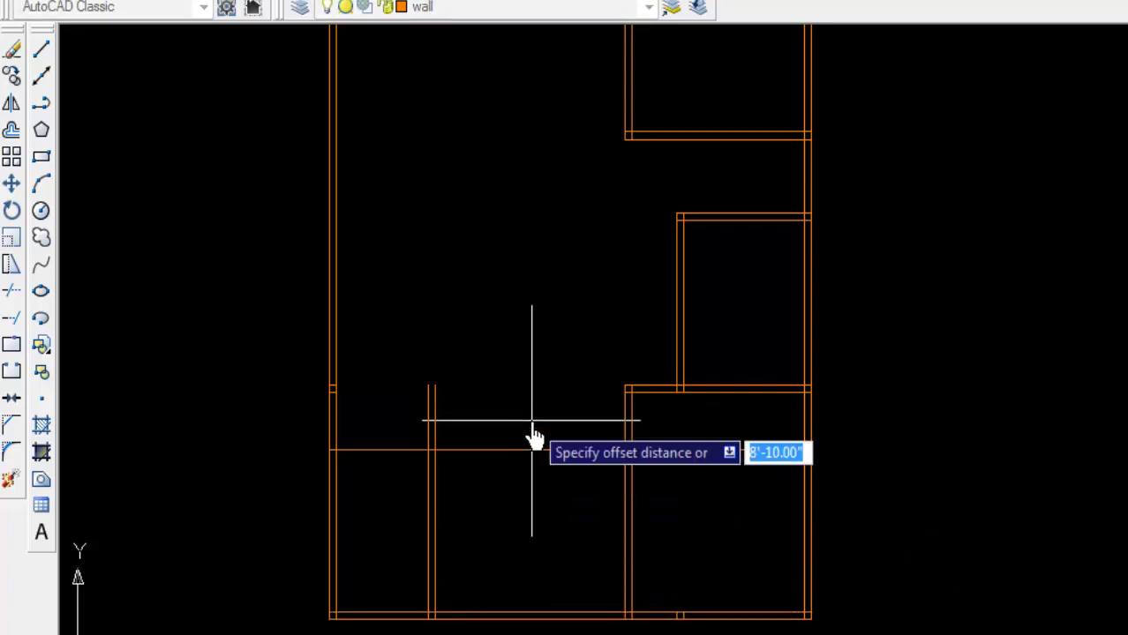
text(5)
key(Return)
click(519, 451)
click(524, 386)
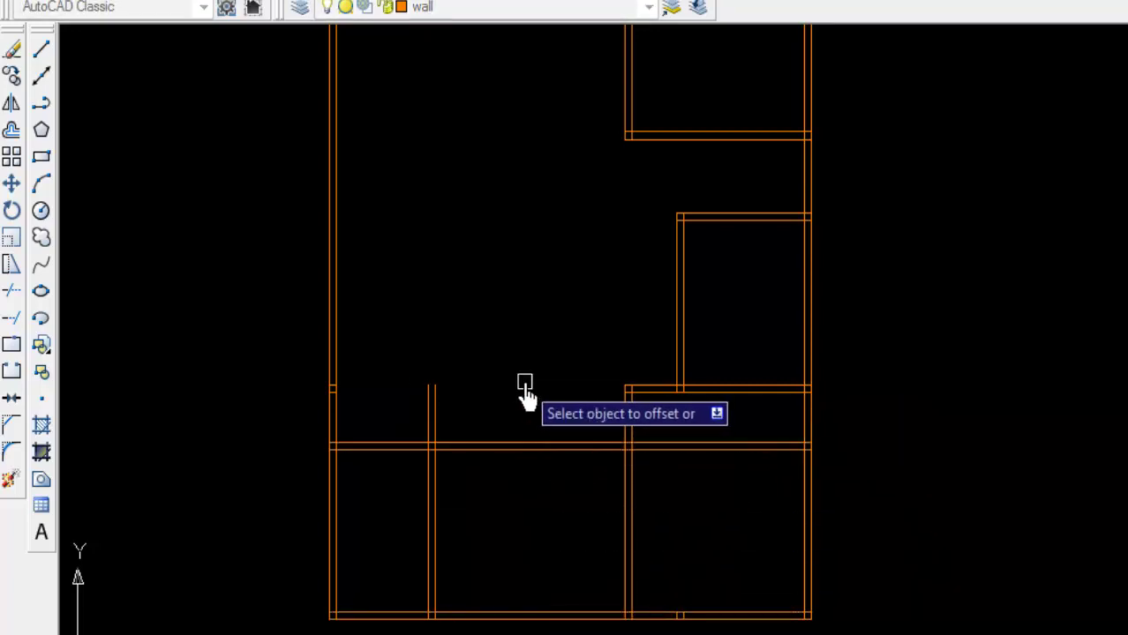
Step: Trim the lower-left wall portion, the right room's horizontal wall lines, and the partition stub
text(tr)
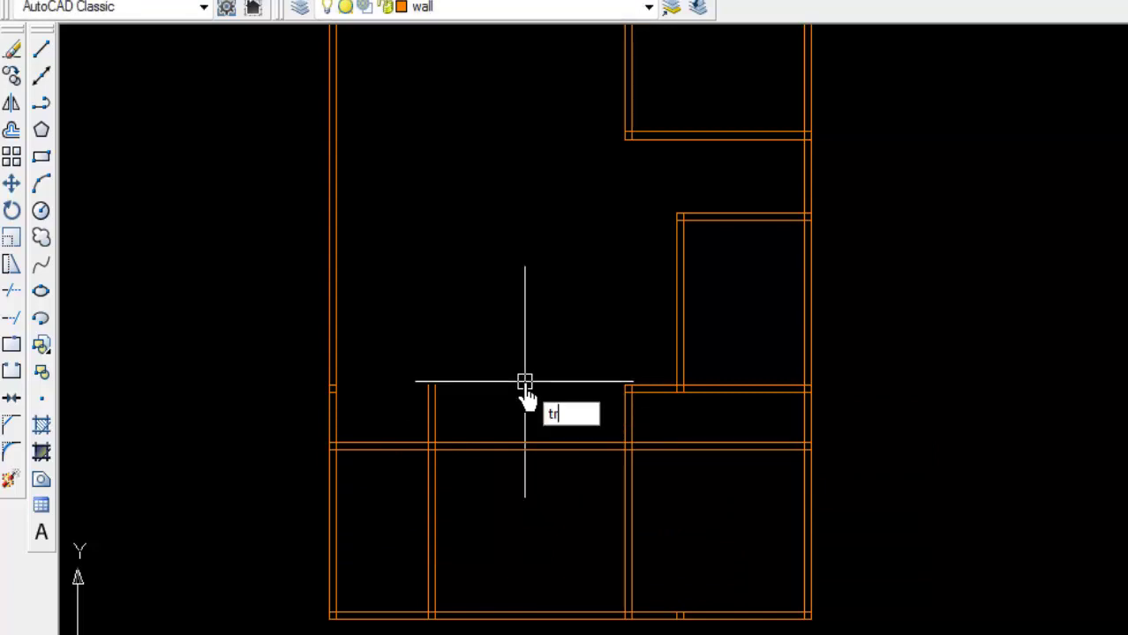
key(Return)
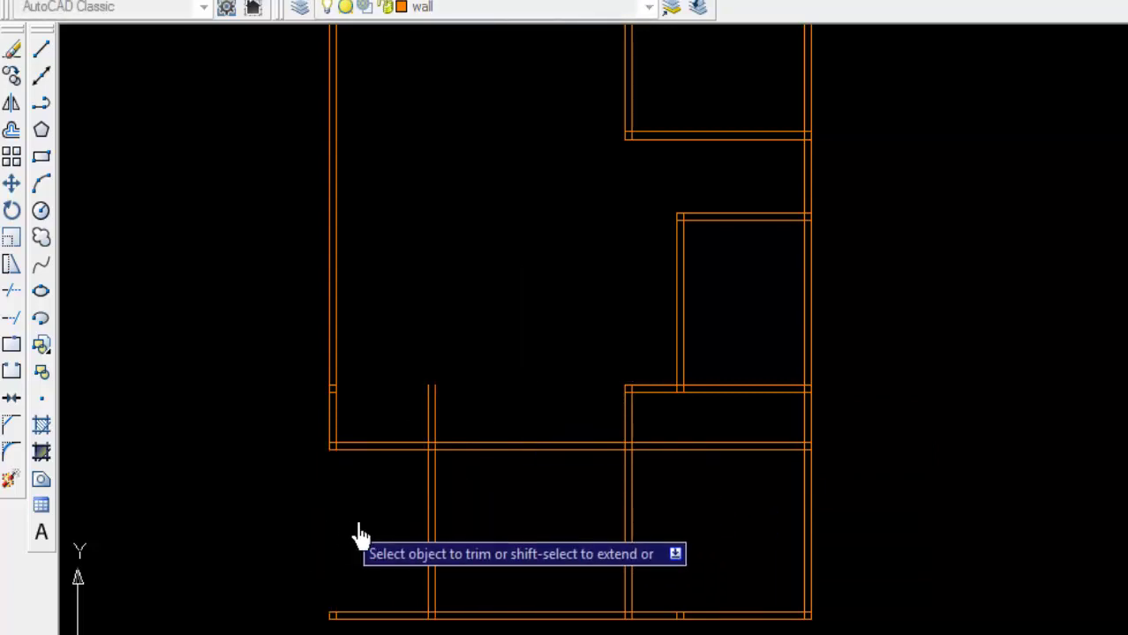
click(377, 547)
click(350, 625)
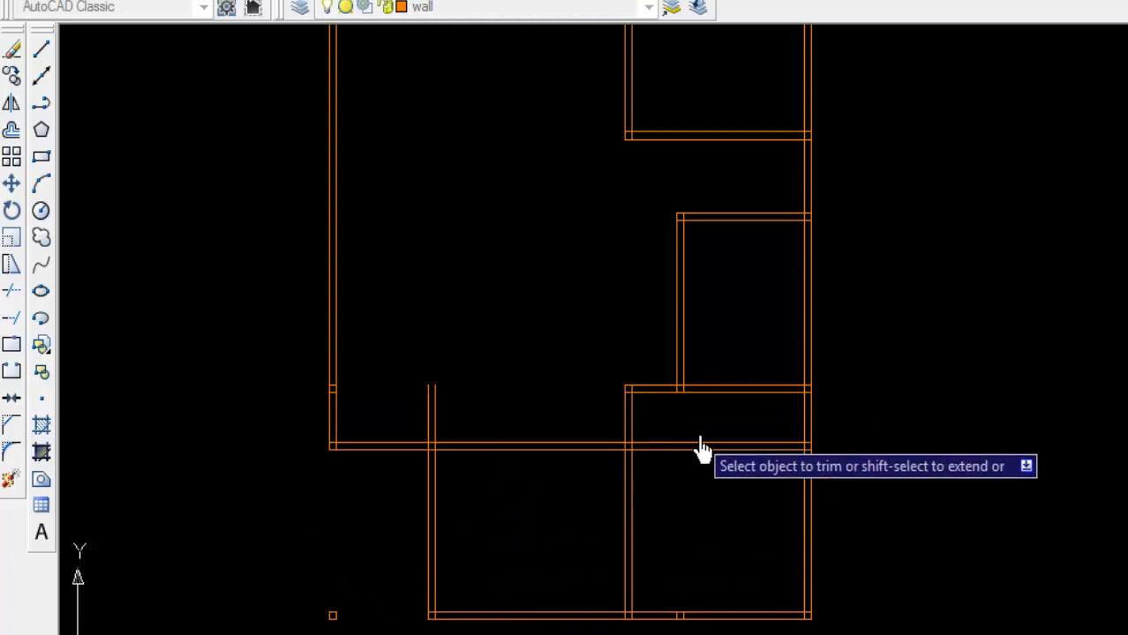
click(707, 424)
click(684, 515)
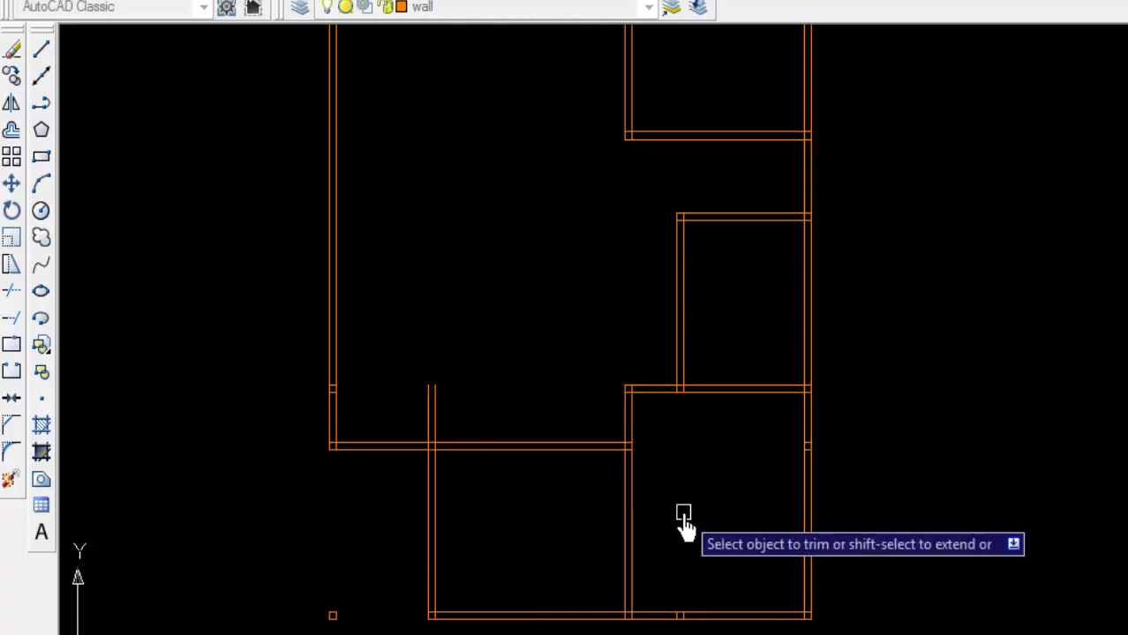
click(486, 353)
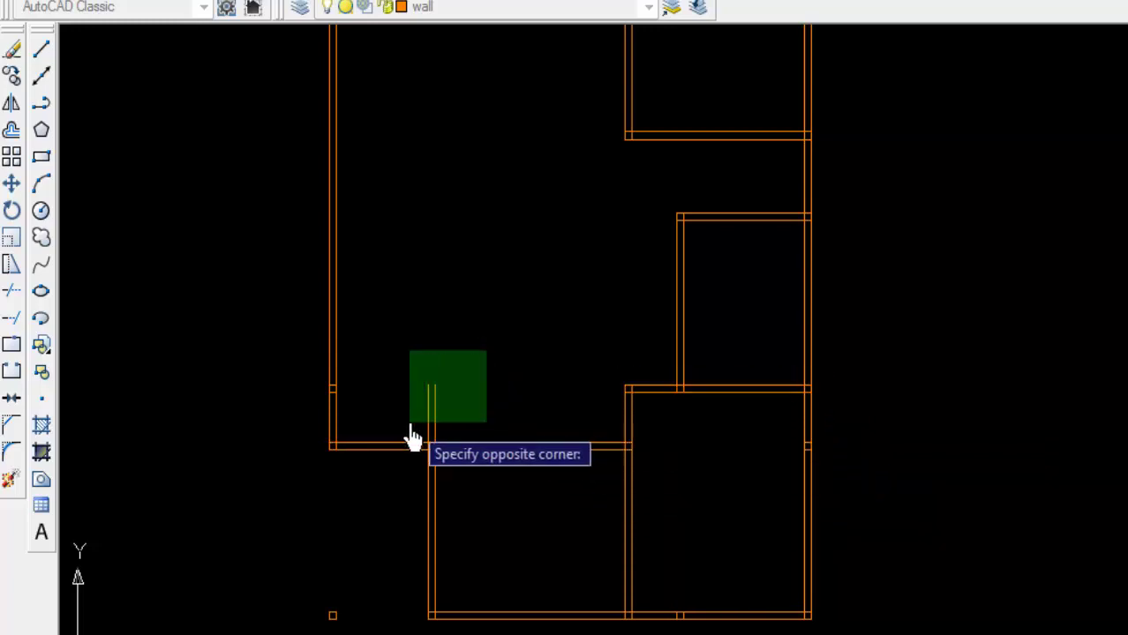
click(410, 425)
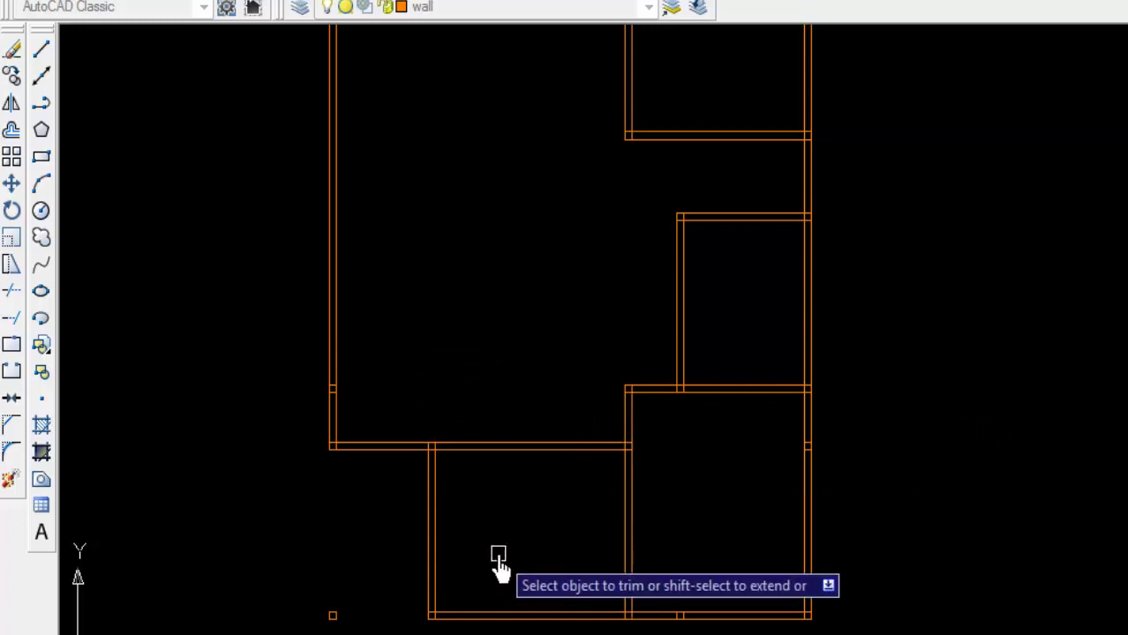
key(Escape)
Step: Start an offset with a 2' distance
text(o)
key(Return)
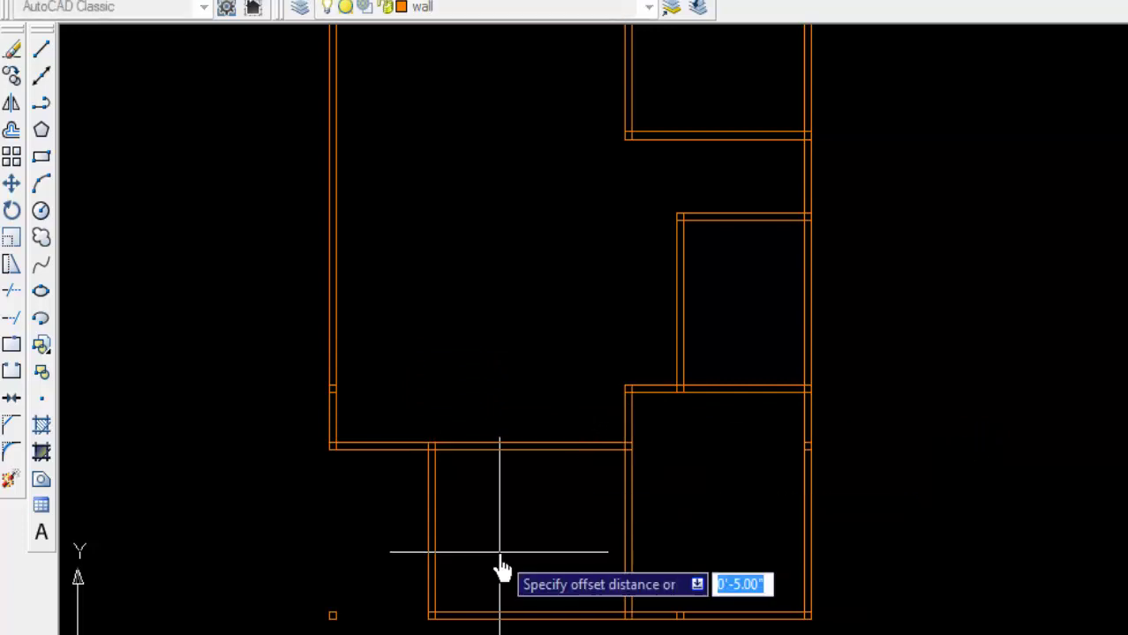
text(2)
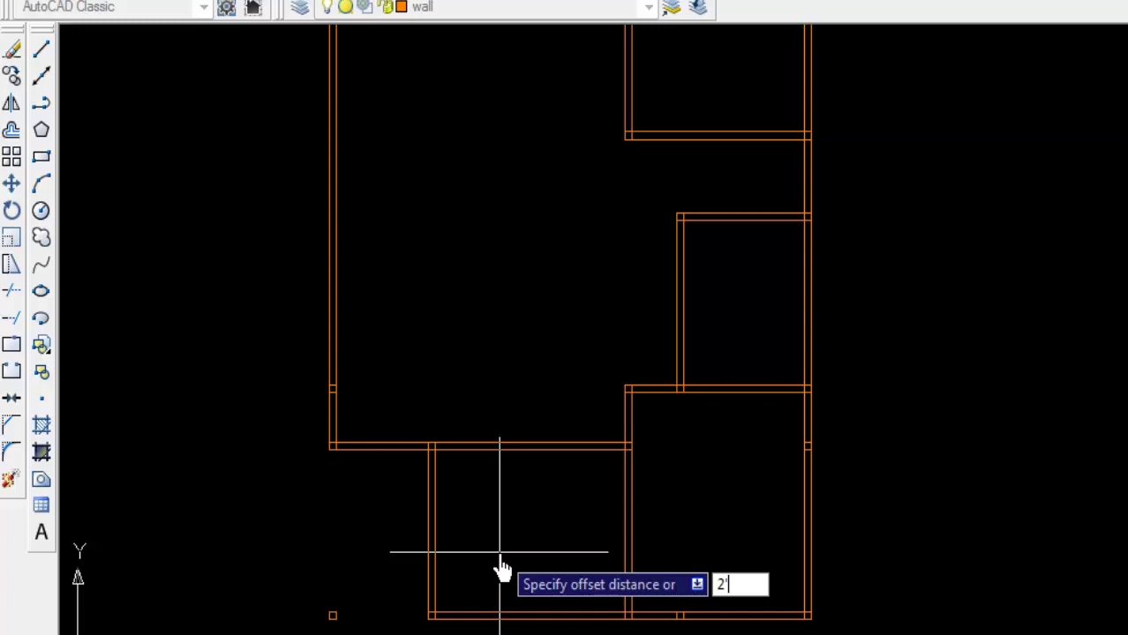
key(Return)
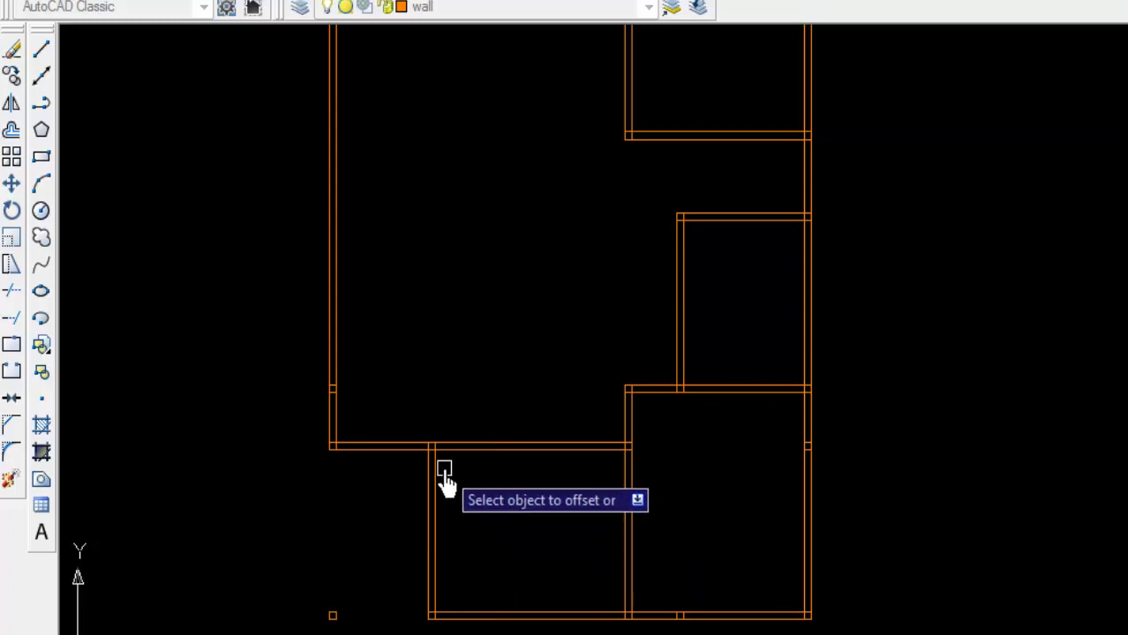
Step: Offset the left outer wall line inward to place a single partition line
key(Escape)
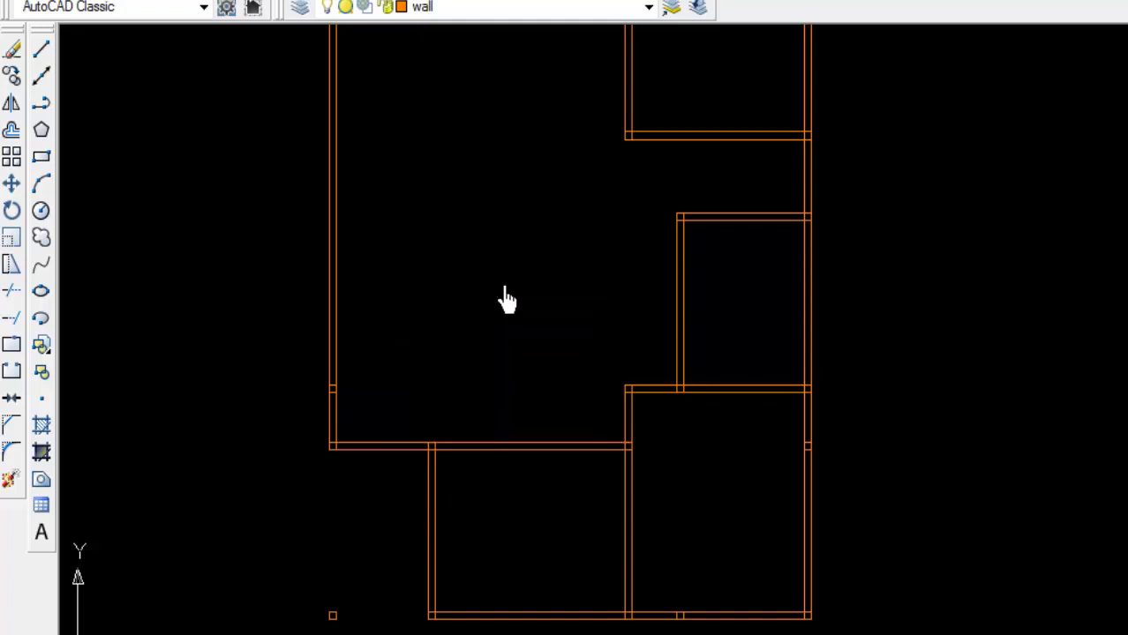
middle_drag(507, 338, 516, 385)
scroll(517, 386, down, 2)
text(o)
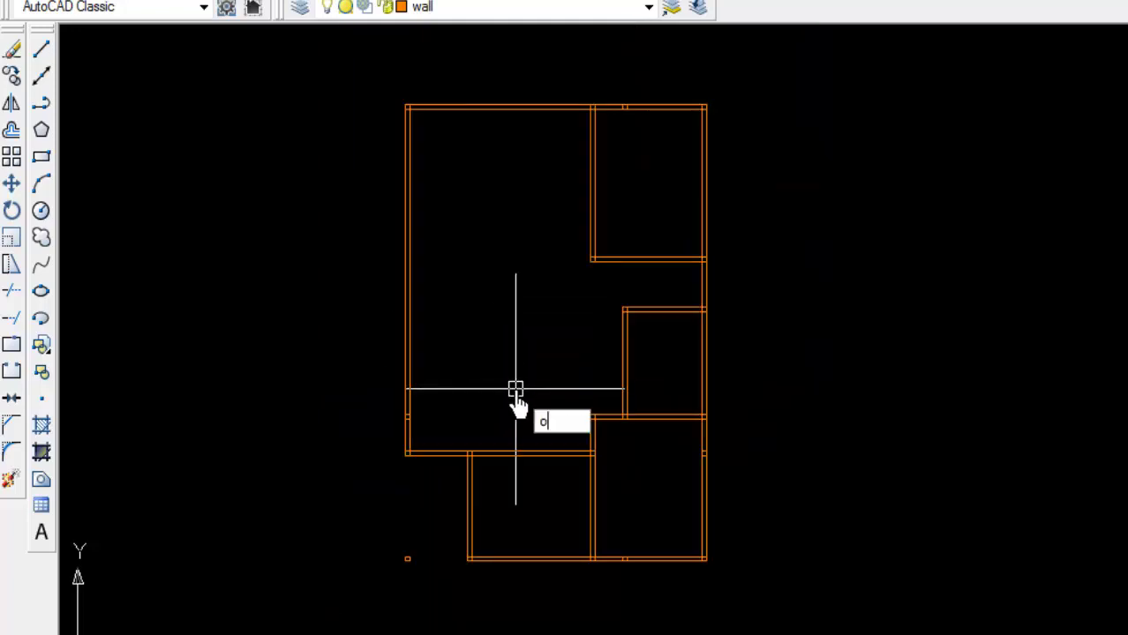
key(Return)
key(Return)
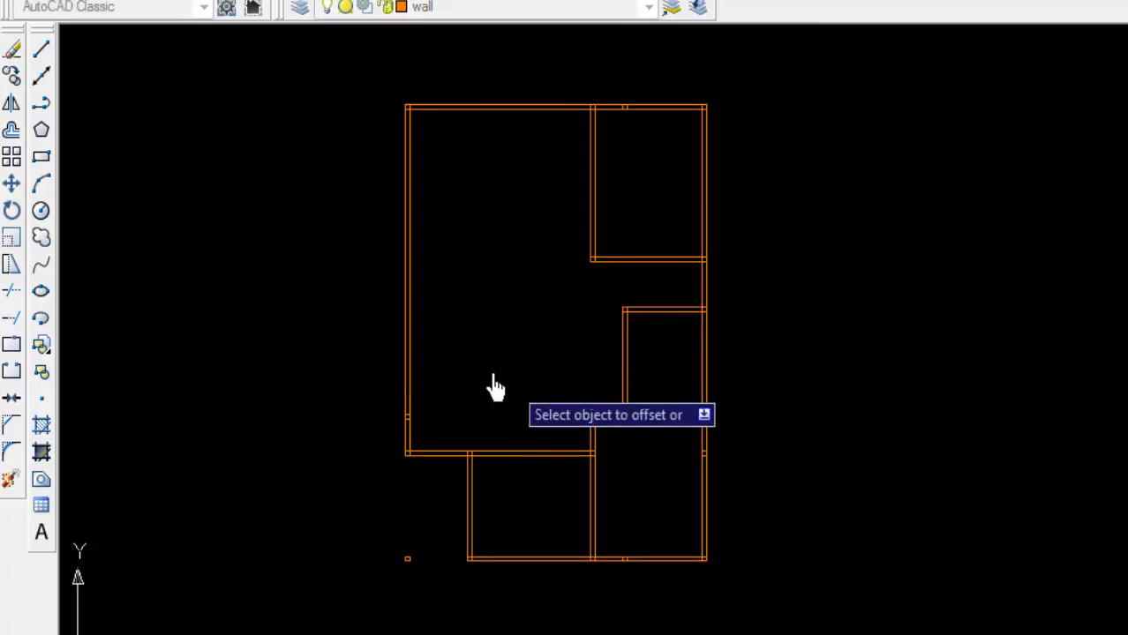
click(408, 347)
click(446, 368)
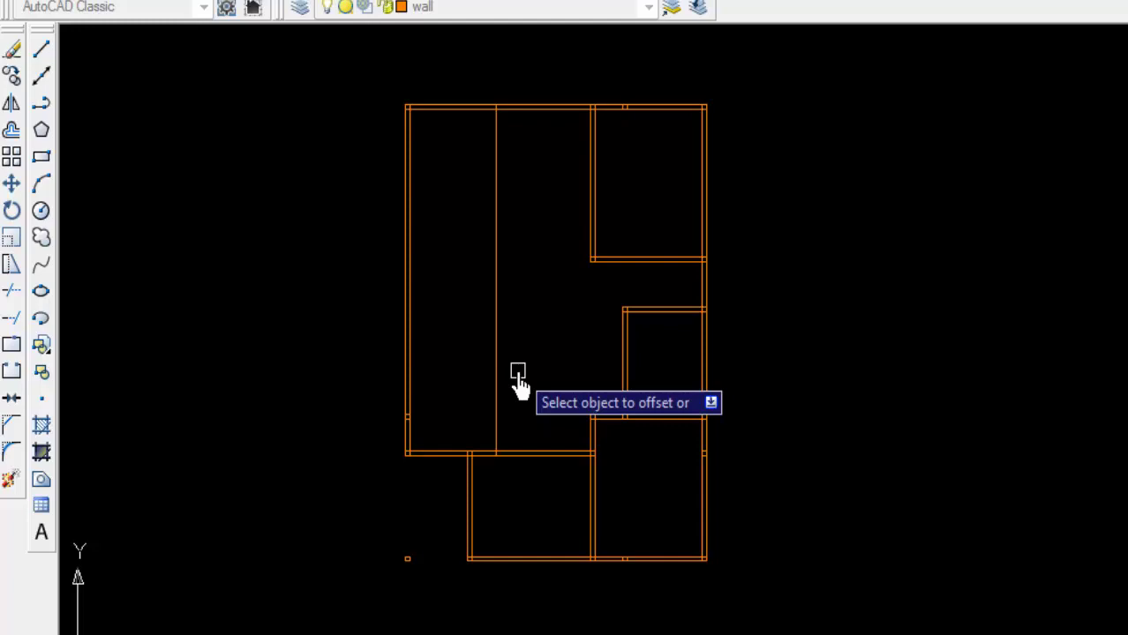
Step: Offset the partition line by 5 to the right to make it double-line
key(Return)
key(Return)
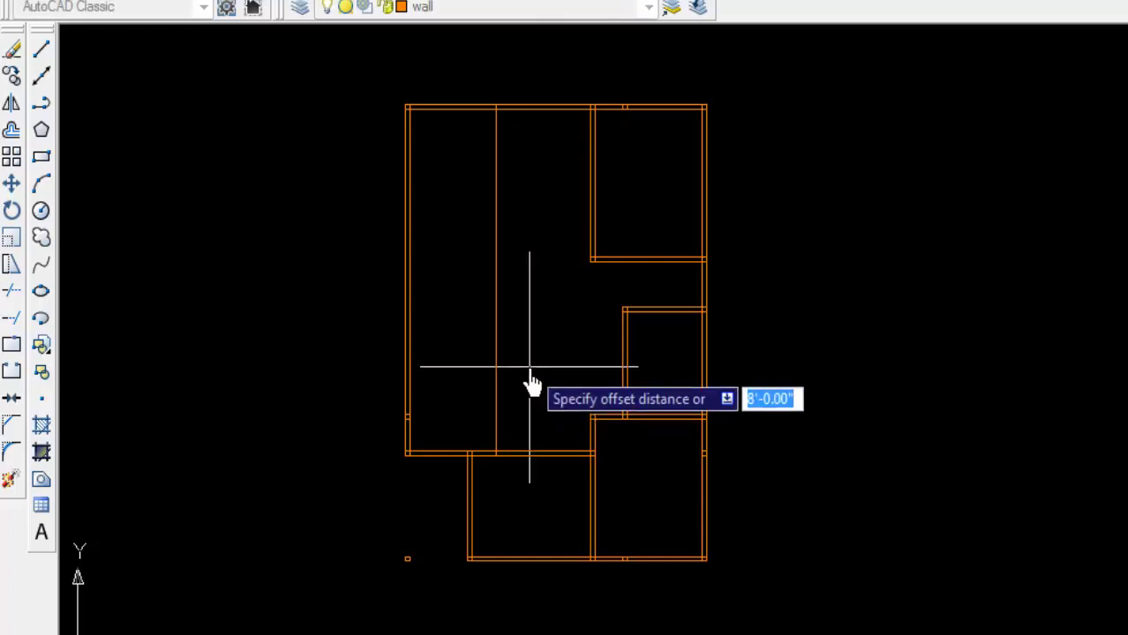
text(5)
key(Return)
click(497, 366)
click(537, 381)
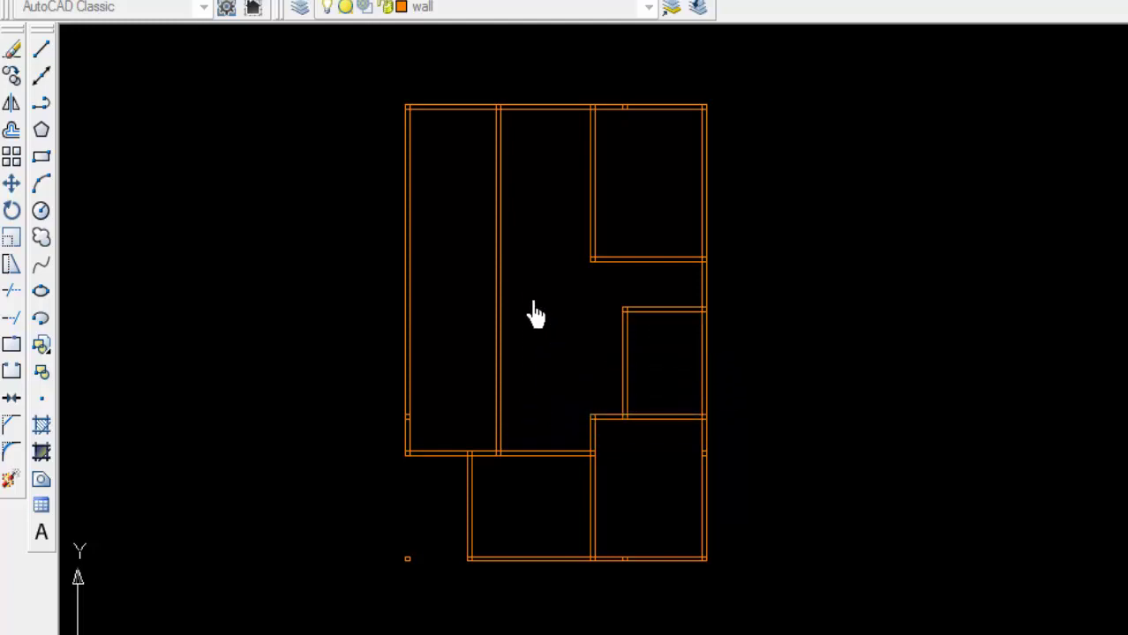
middle_drag(536, 315, 541, 340)
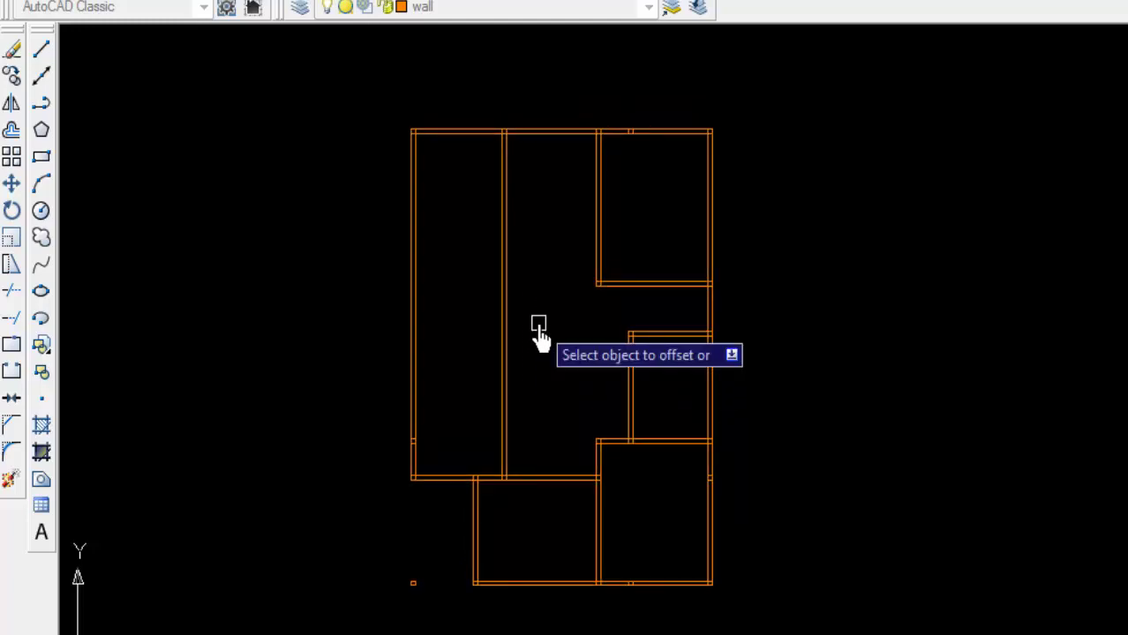
Step: Extend the upper-right room's lower wall line to the left exterior wall
click(10, 319)
text(ex)
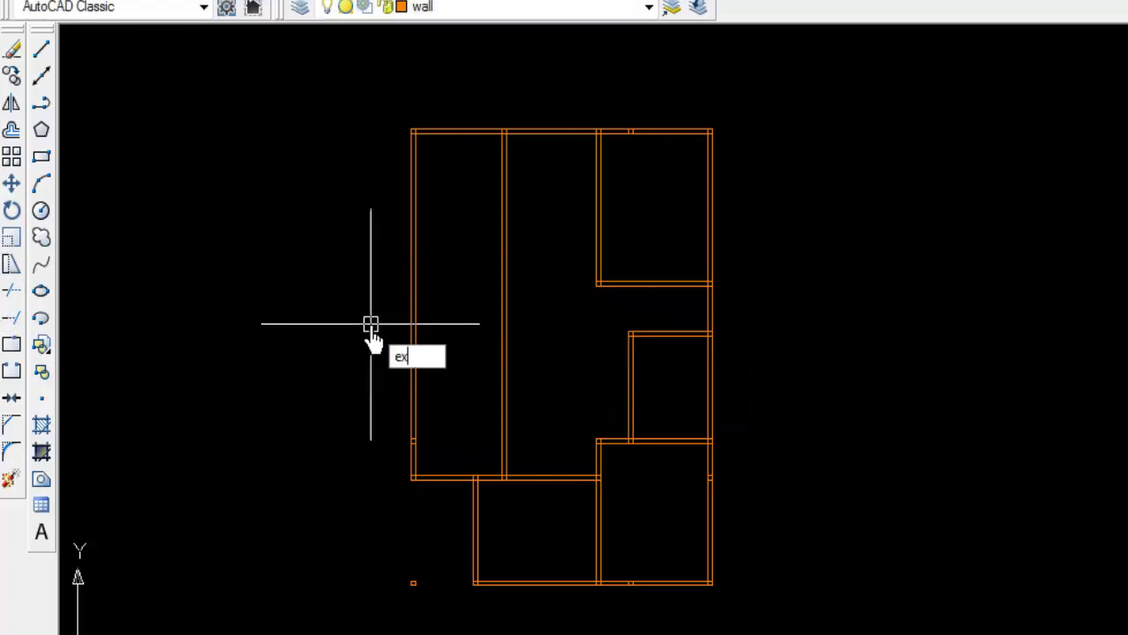
key(Return)
click(629, 284)
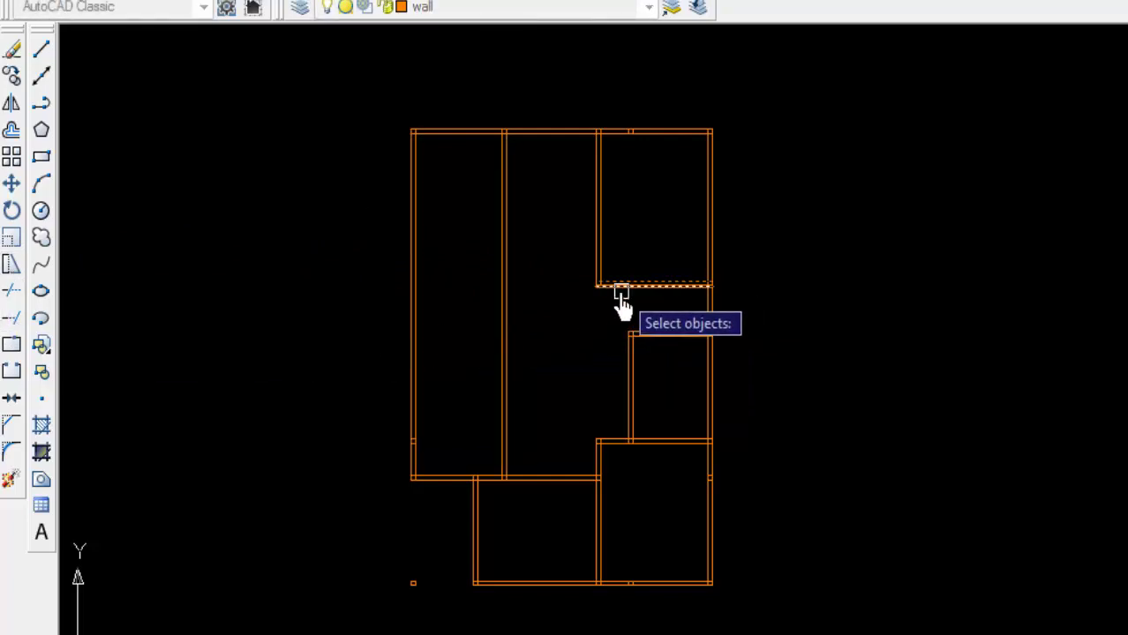
click(624, 247)
click(609, 284)
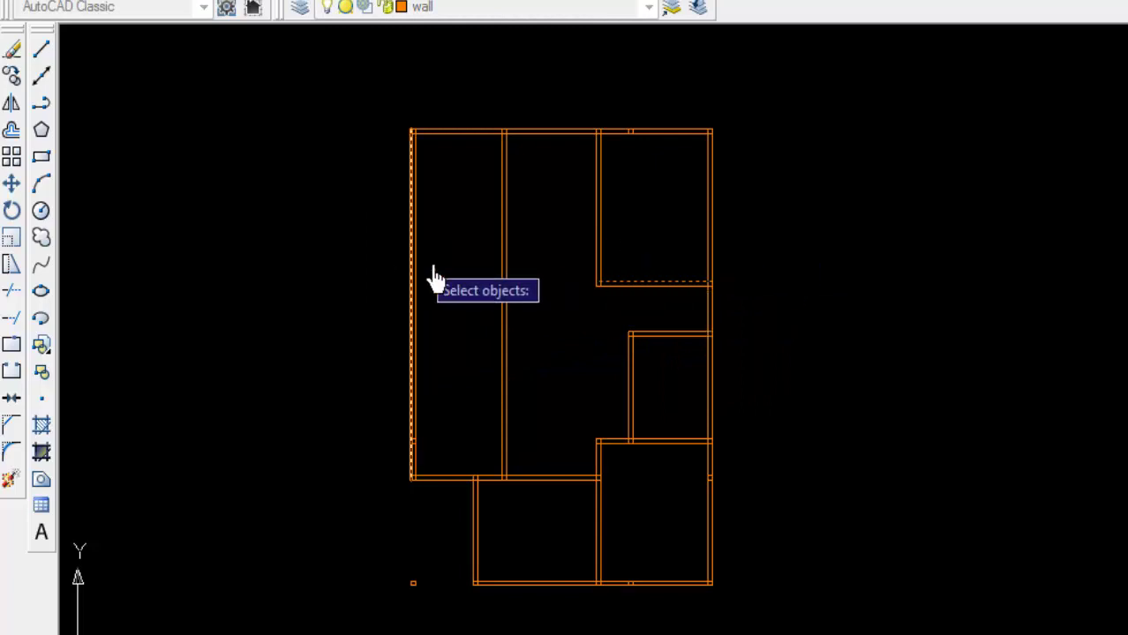
key(Escape)
text(ex)
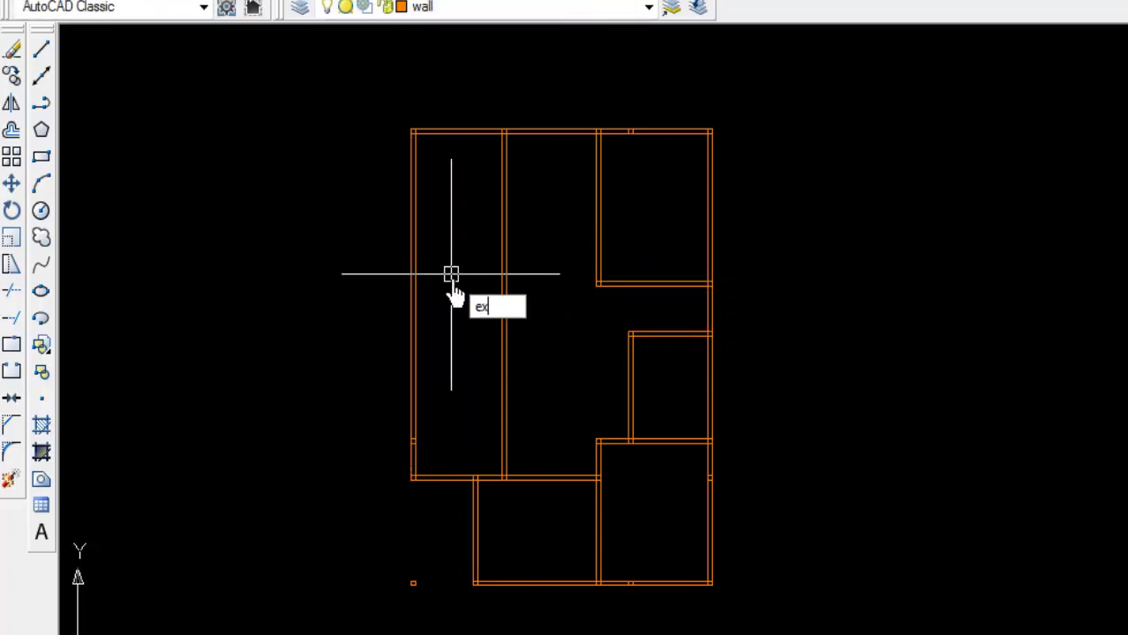
key(Return)
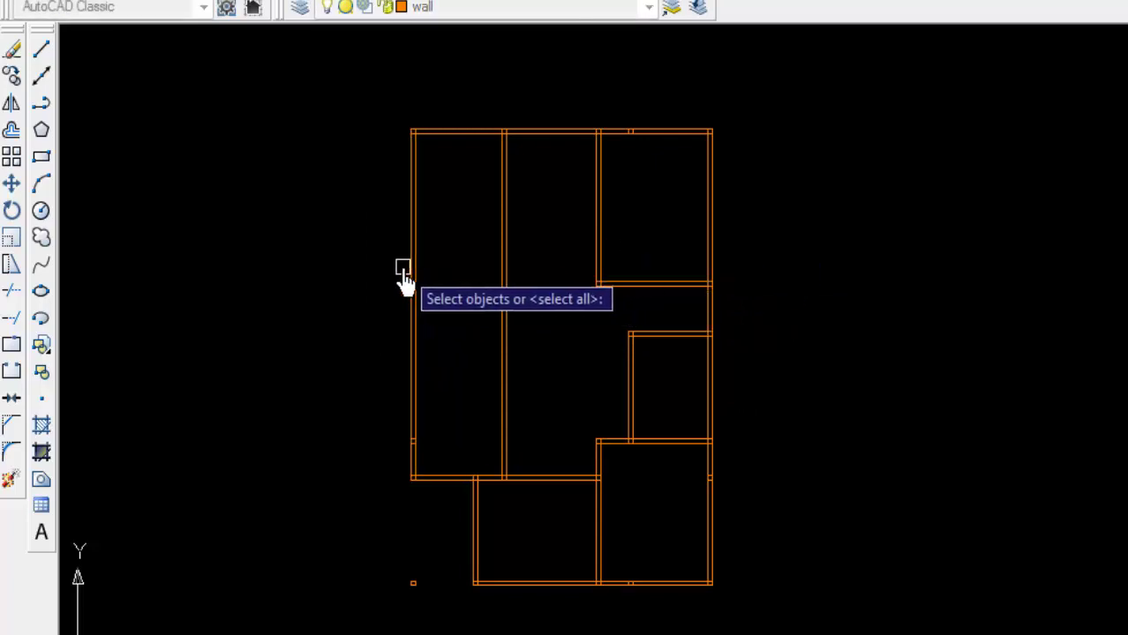
click(411, 278)
key(Return)
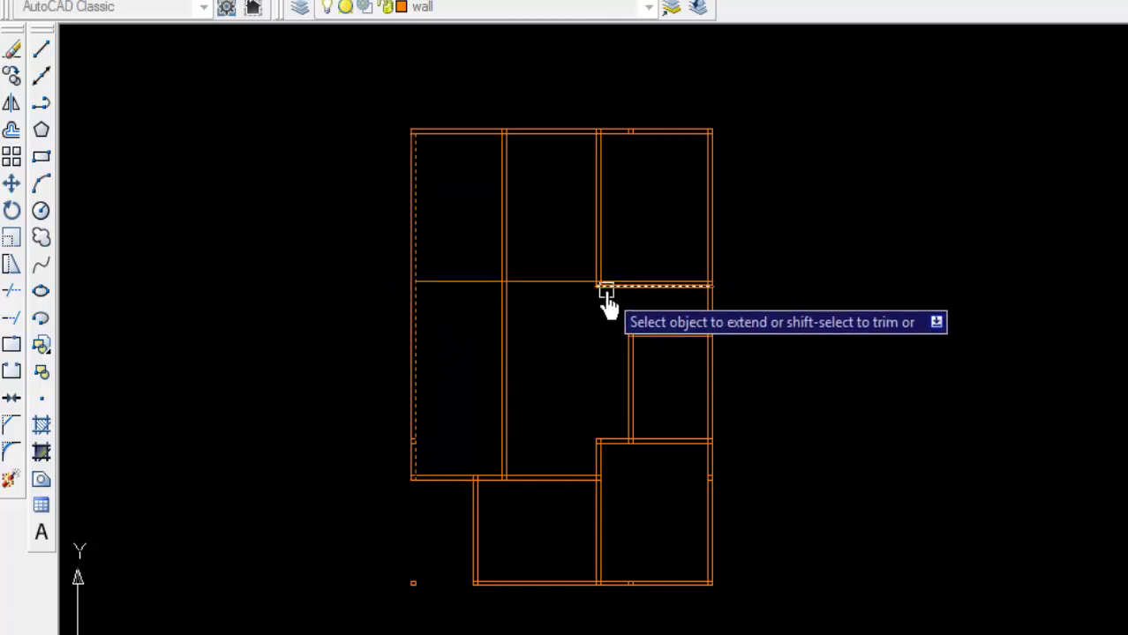
click(607, 284)
key(Return)
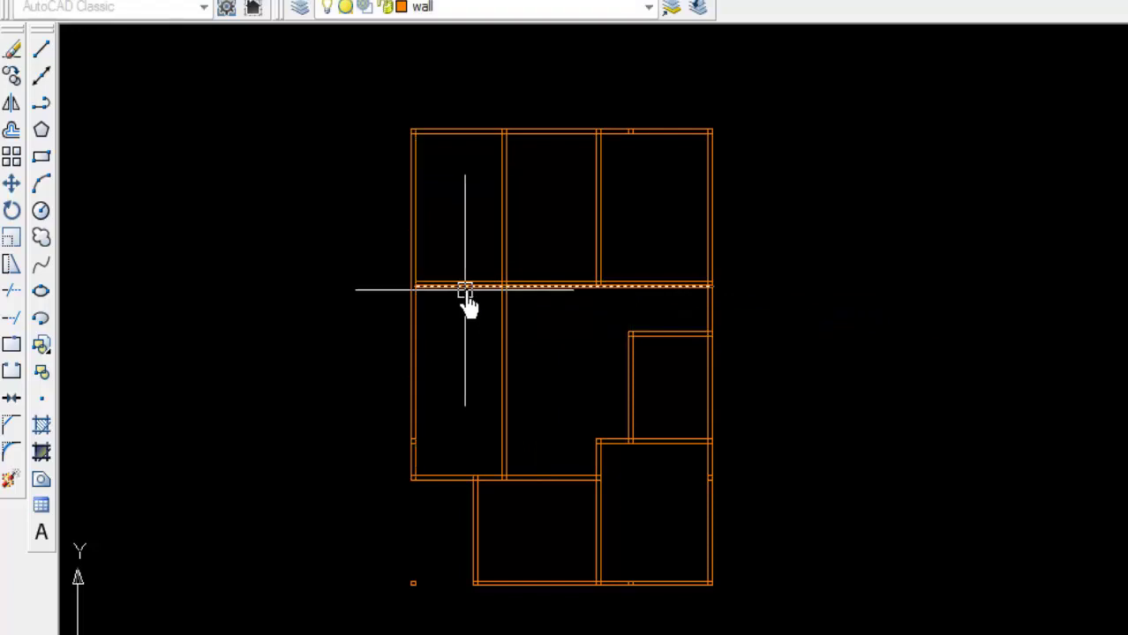
key(Return)
key(Return)
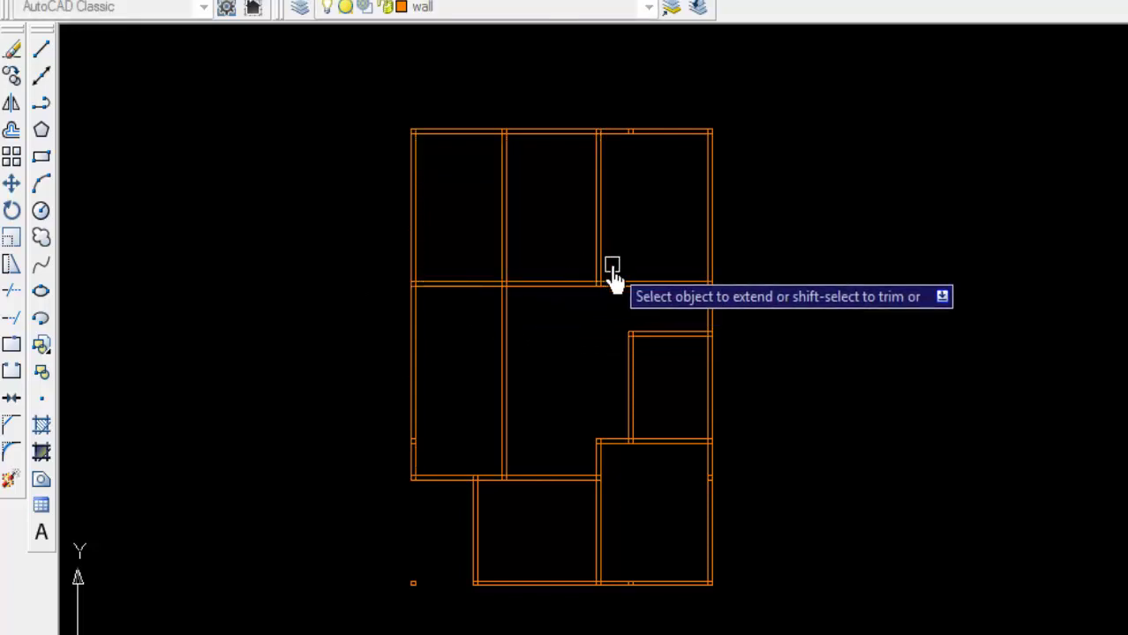
key(Return)
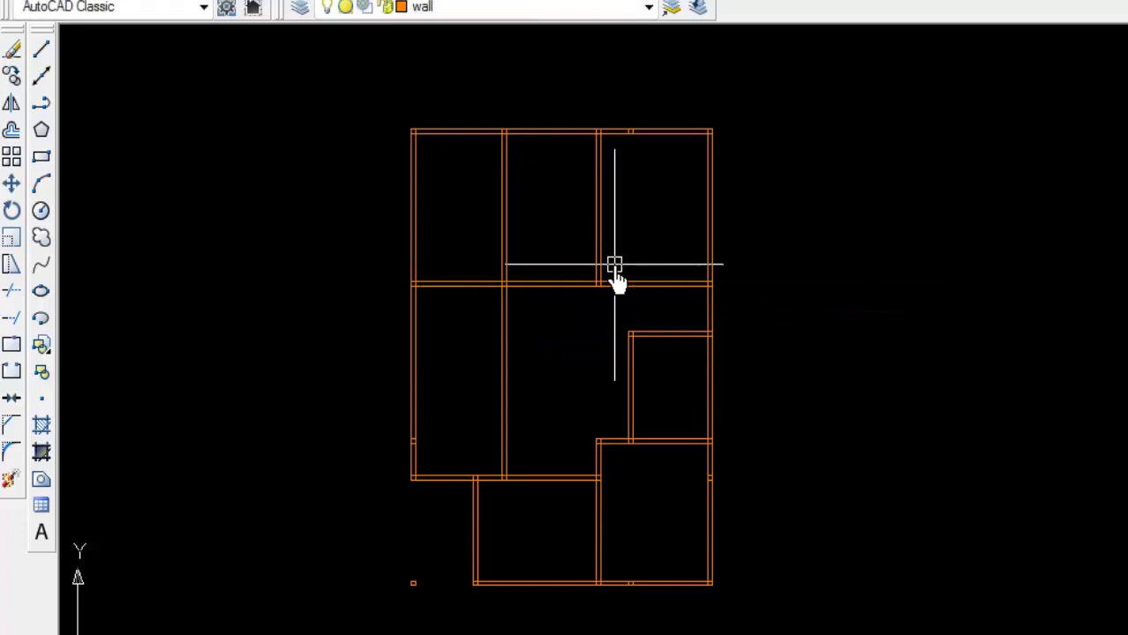
text(tr)
Step: Trim away the partition line above the new cross wall
key(Return)
key(Return)
click(506, 243)
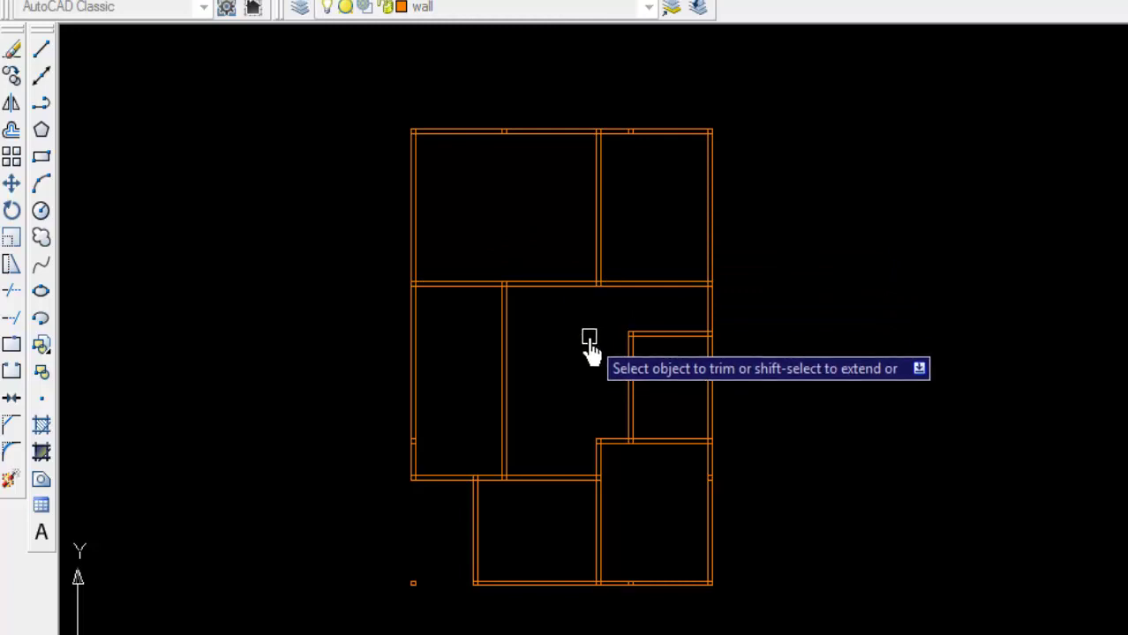
key(Return)
text(o)
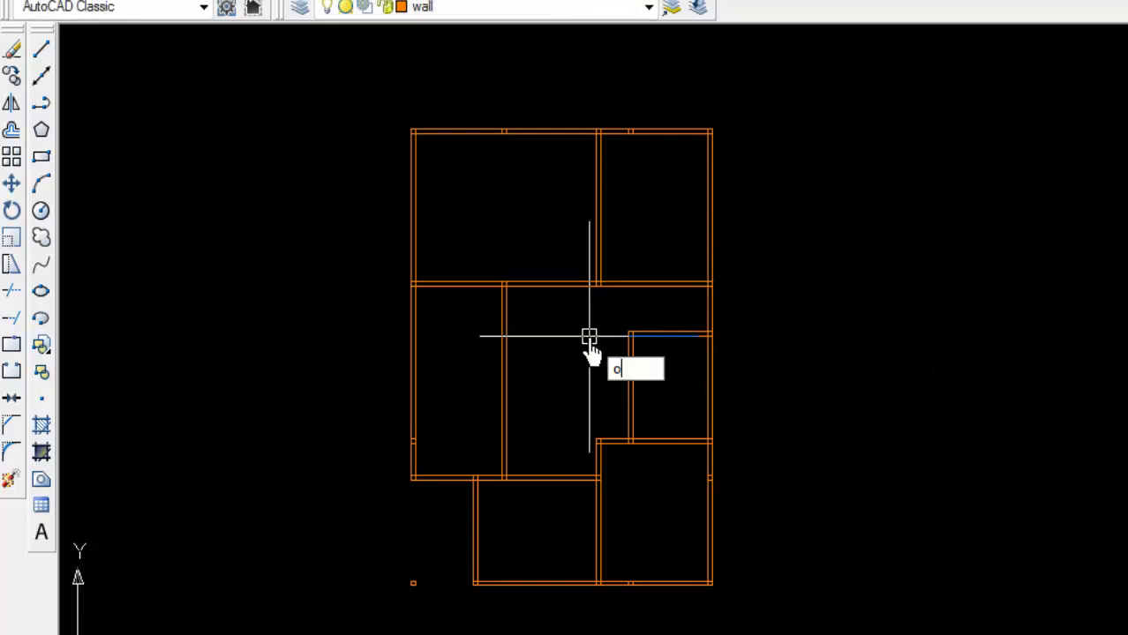
Step: Offset a top wall line 4'6 into the top-left room, then double it 5 units away
key(Return)
text(4'6)
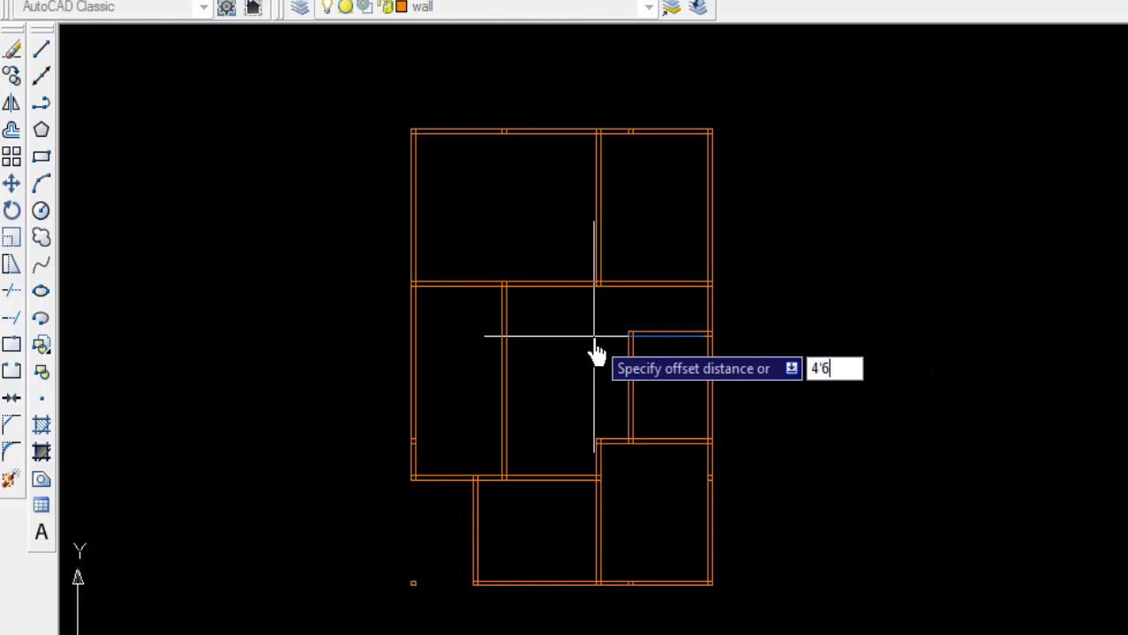
key(Return)
click(589, 240)
click(570, 245)
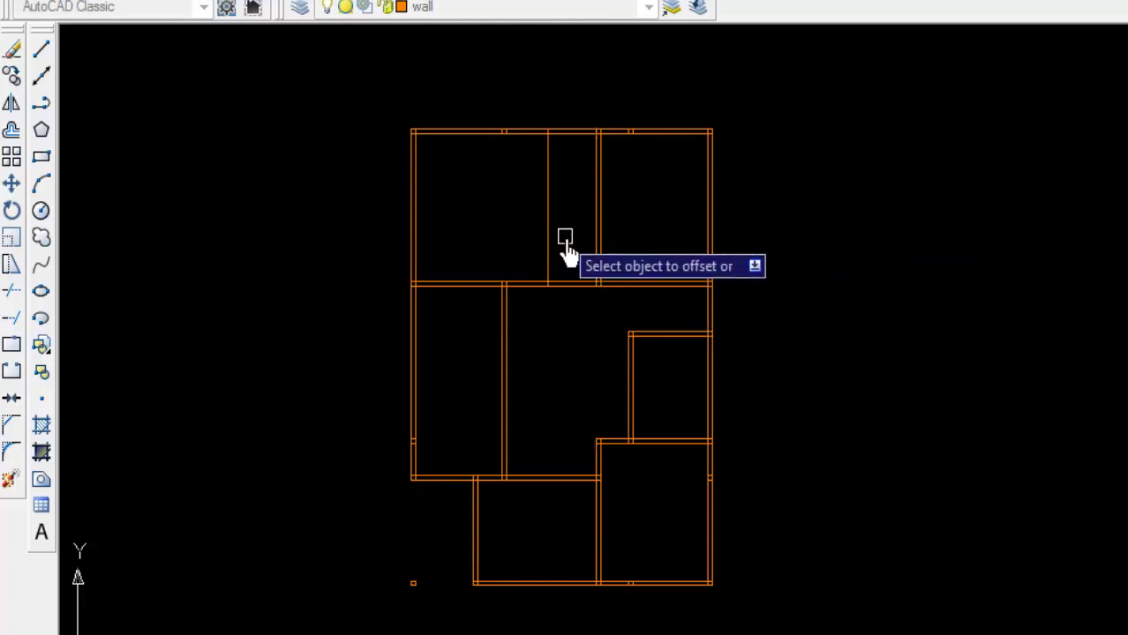
key(Return)
key(Return)
text(5)
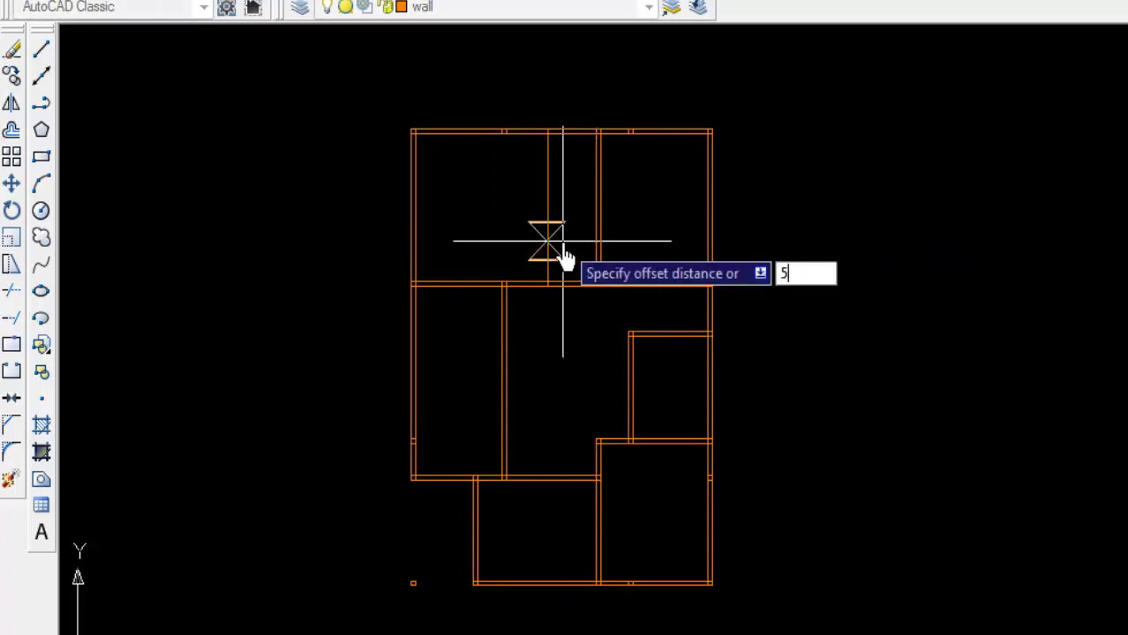
key(Return)
click(549, 240)
click(499, 221)
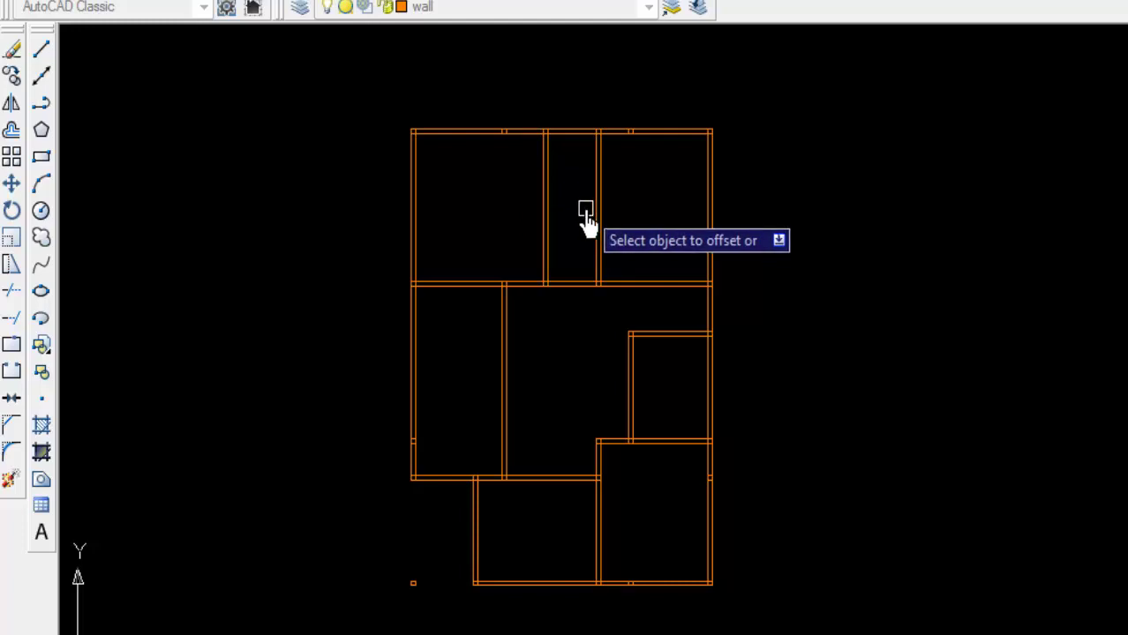
key(Escape)
text(o)
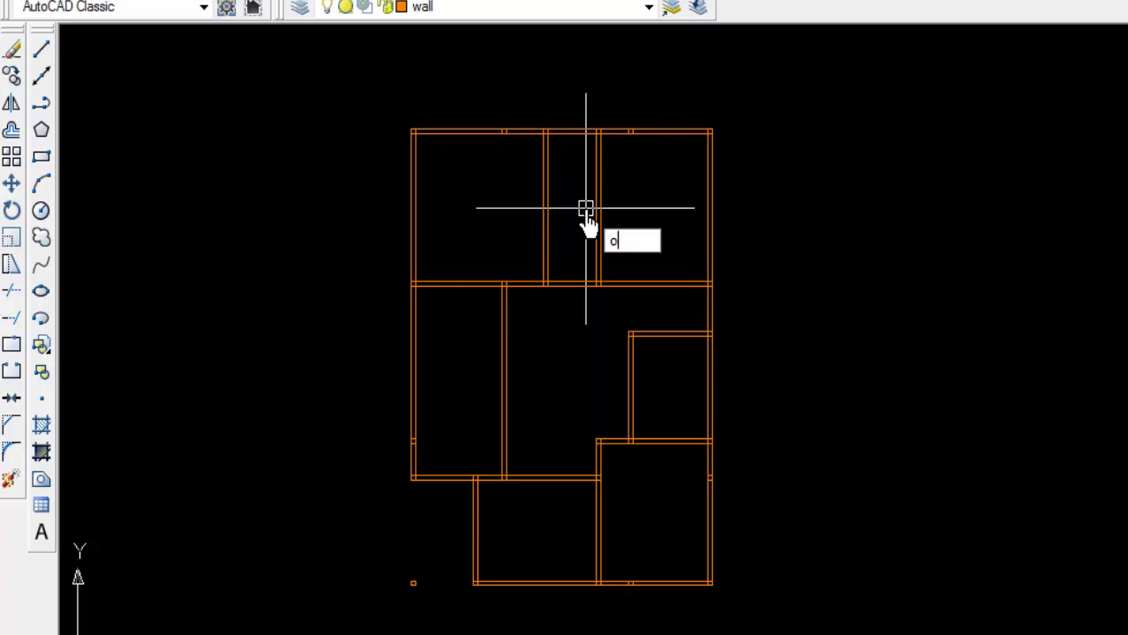
Step: Offset the partition line 3 to the left and the upper-right room's left wall 3 rightward
key(Return)
text(3)
key(Return)
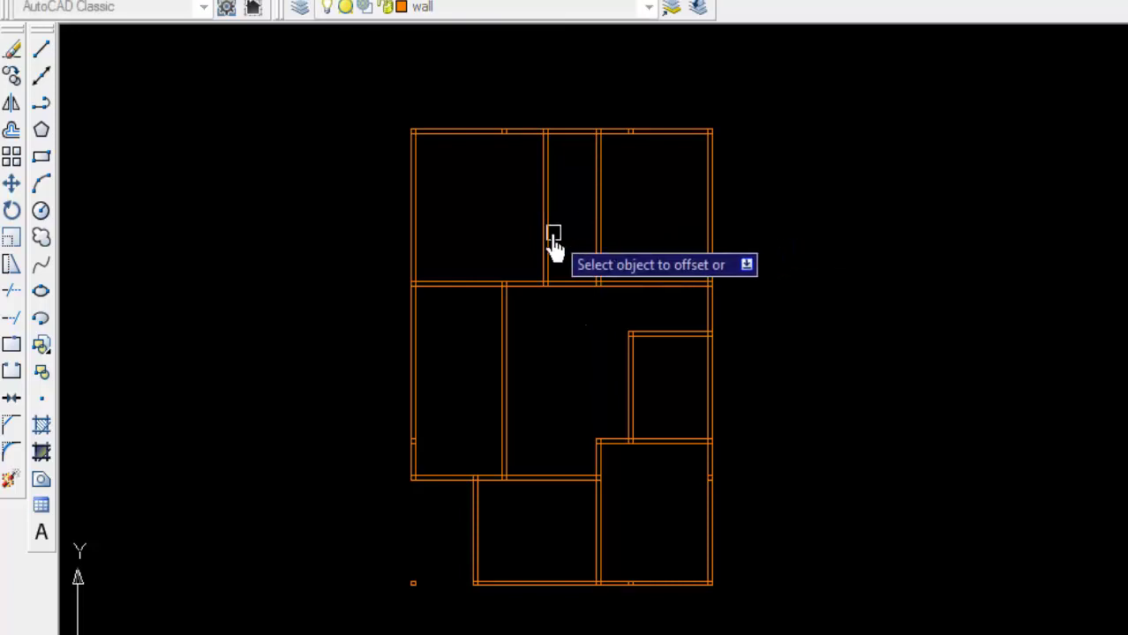
click(542, 235)
click(528, 231)
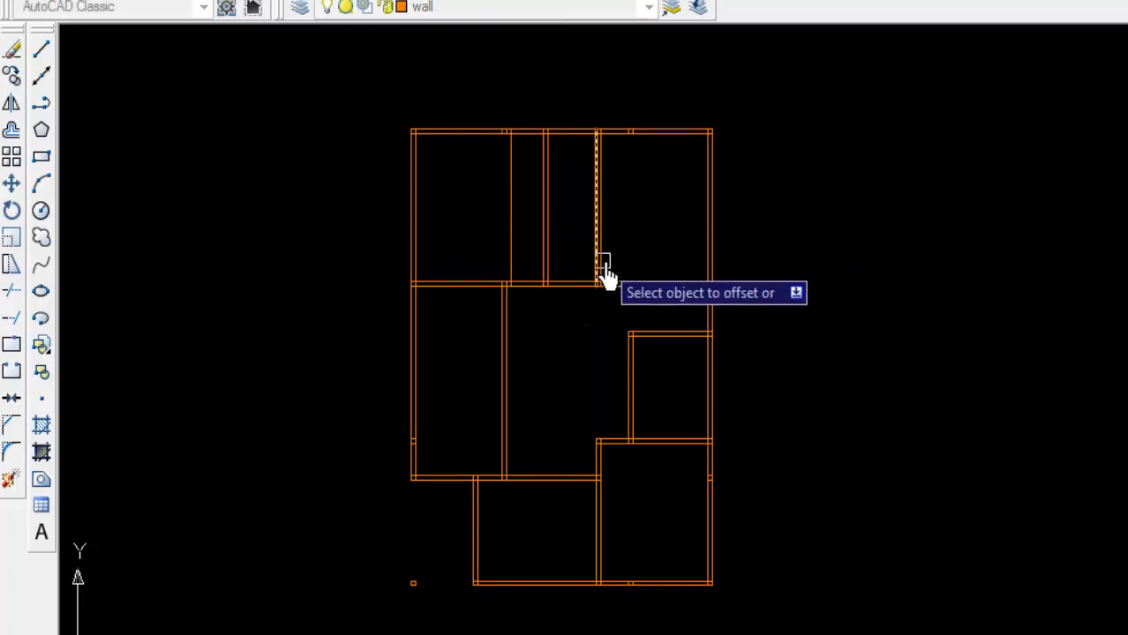
scroll(611, 294, up, 2)
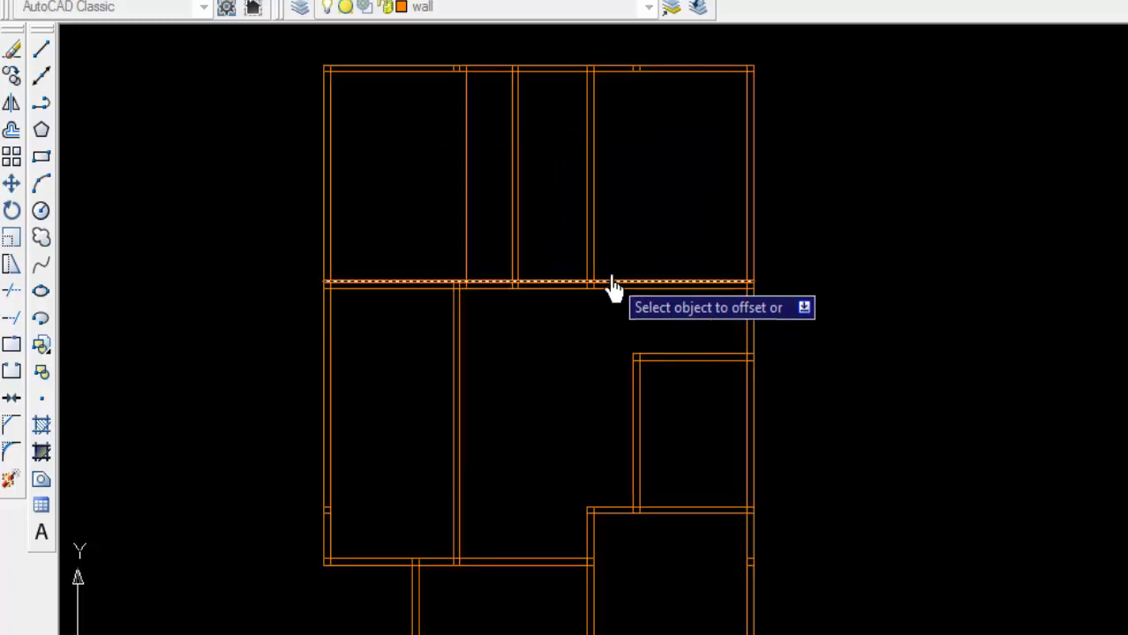
click(592, 261)
click(659, 284)
key(Escape)
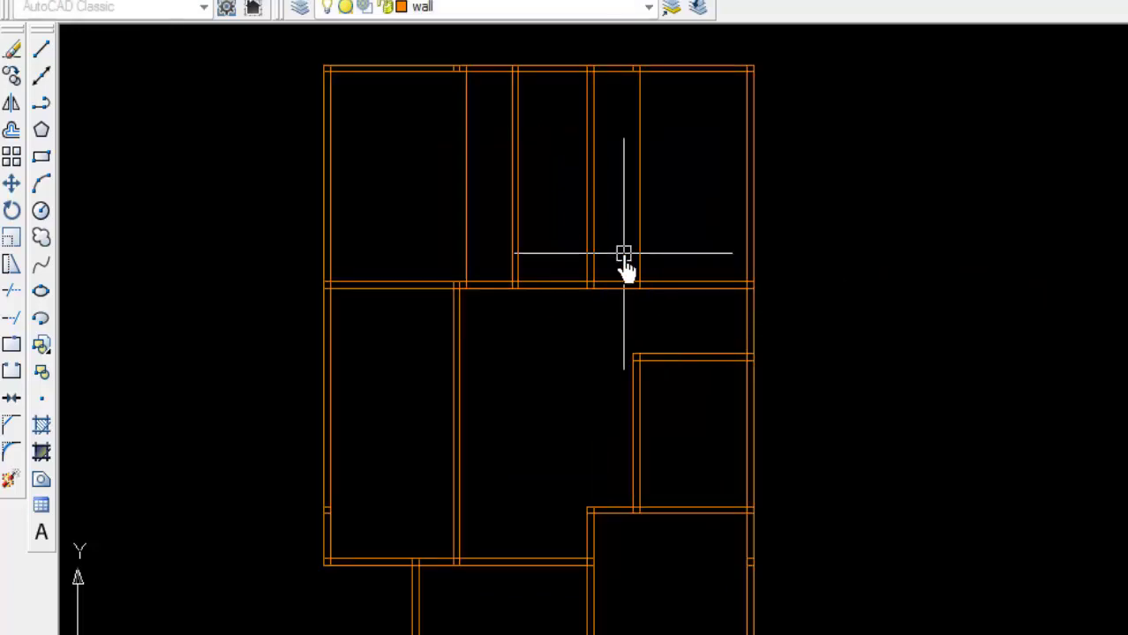
text(tr)
Step: Trim the cross wall sections and remove the leftover vertical lines in the top rooms
key(Return)
key(Return)
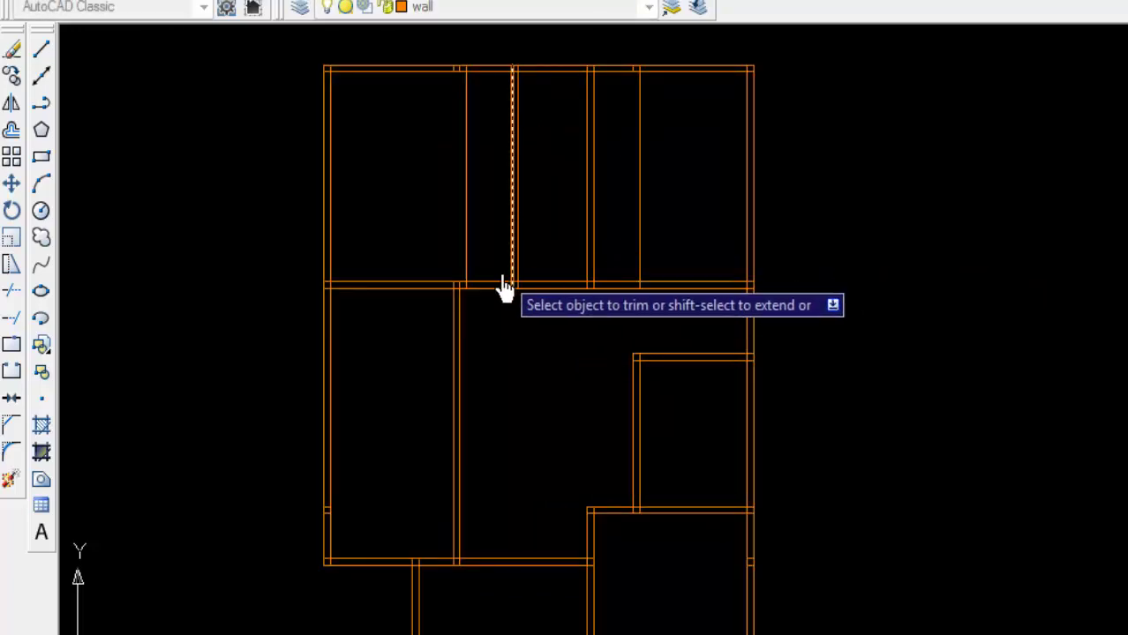
click(496, 289)
click(476, 283)
click(467, 272)
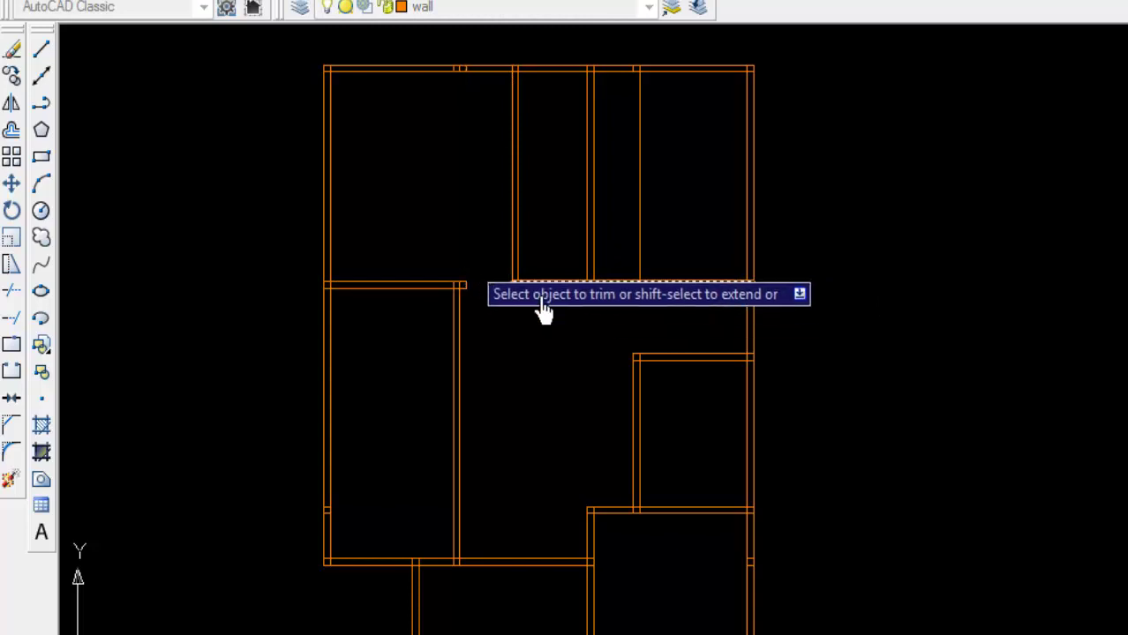
click(623, 283)
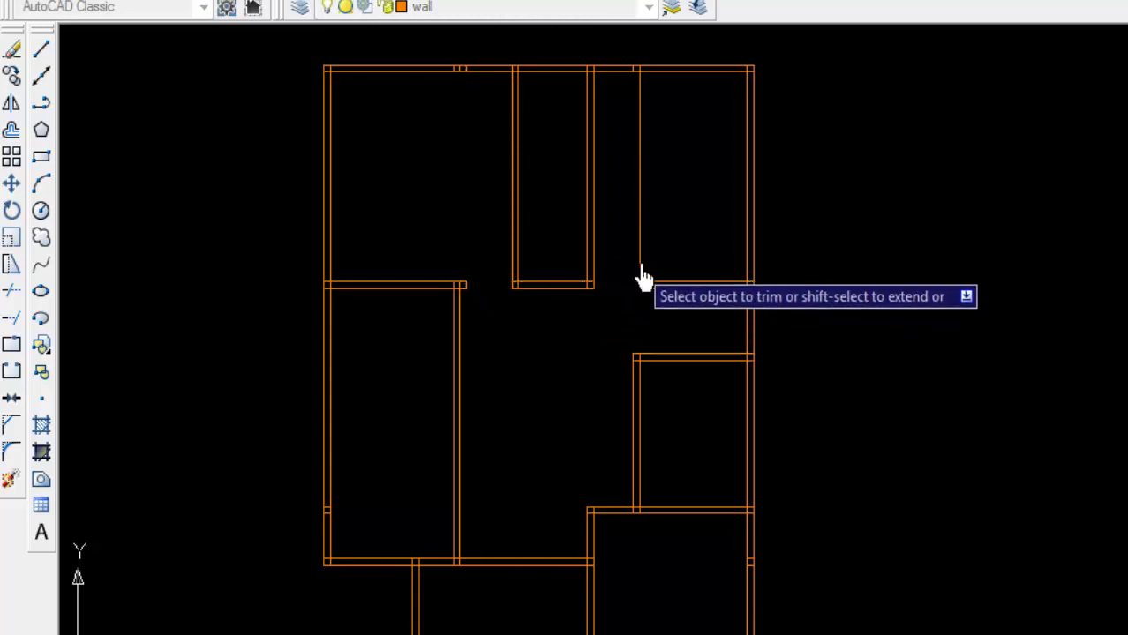
click(640, 265)
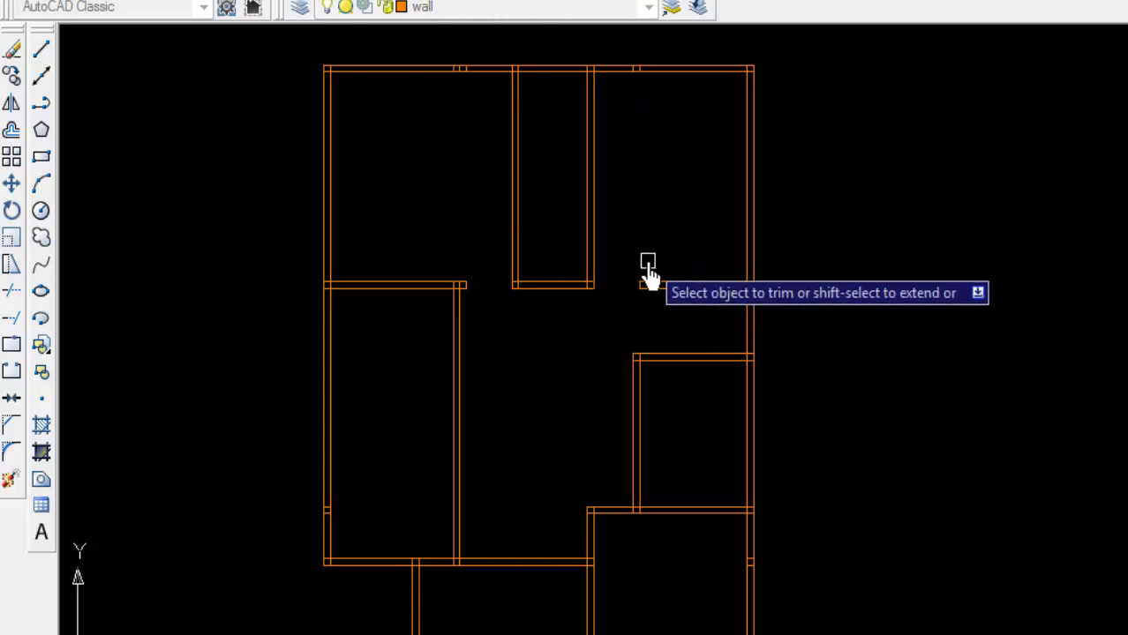
key(Return)
key(Return)
text(7')
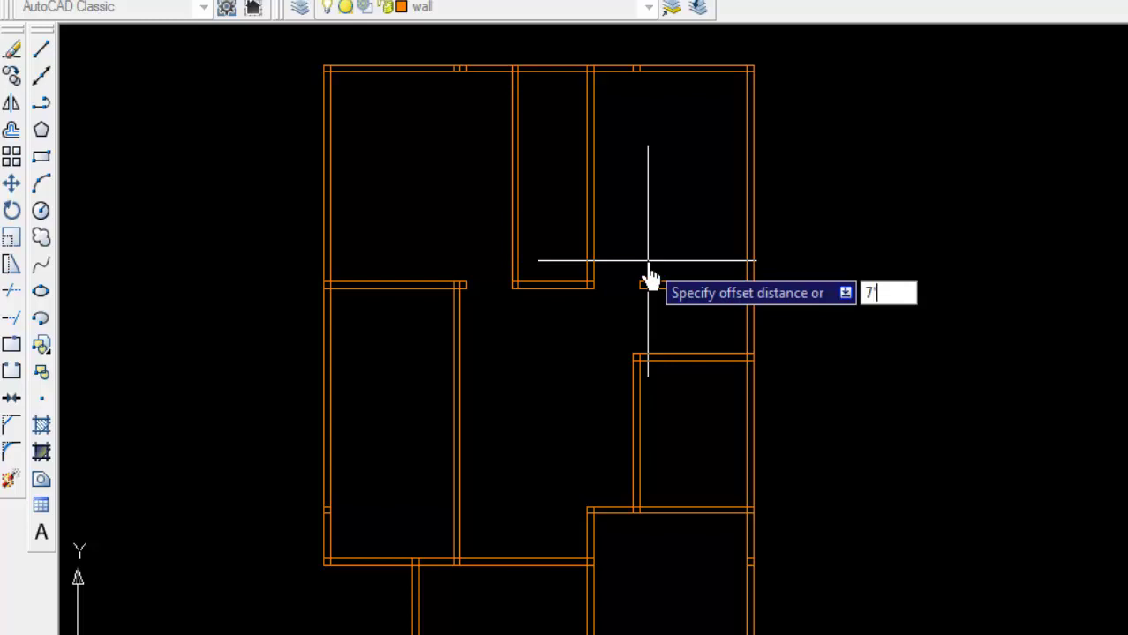
Step: Offset the small room's bottom line up 7', then that line 3 higher for a double cross wall
key(Return)
click(543, 285)
click(560, 251)
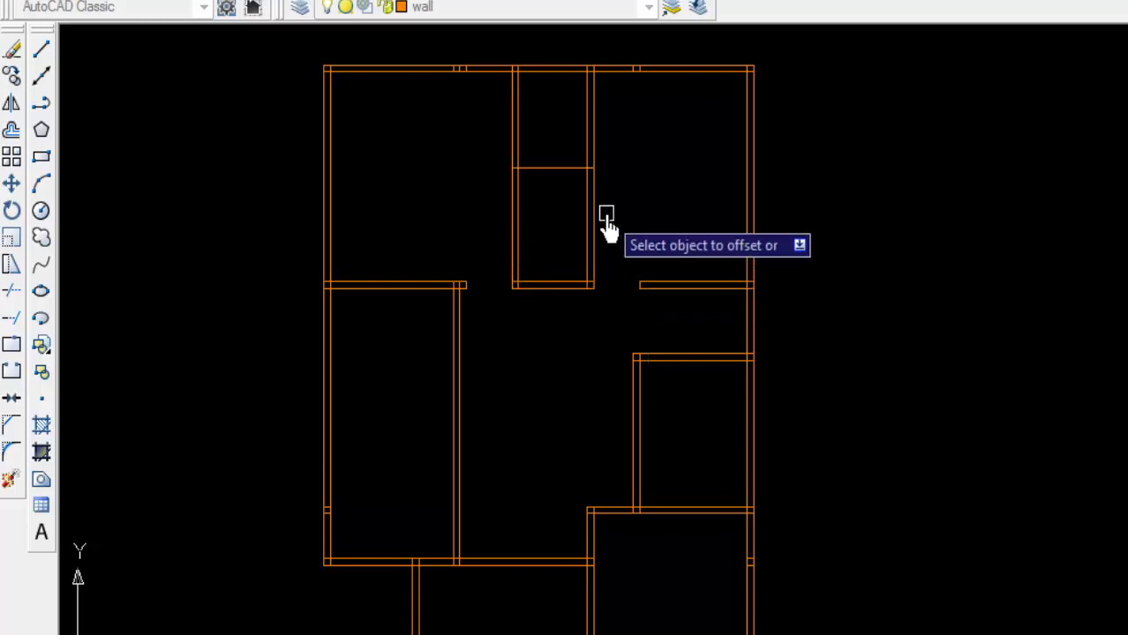
key(Return)
key(Return)
text(3)
key(Return)
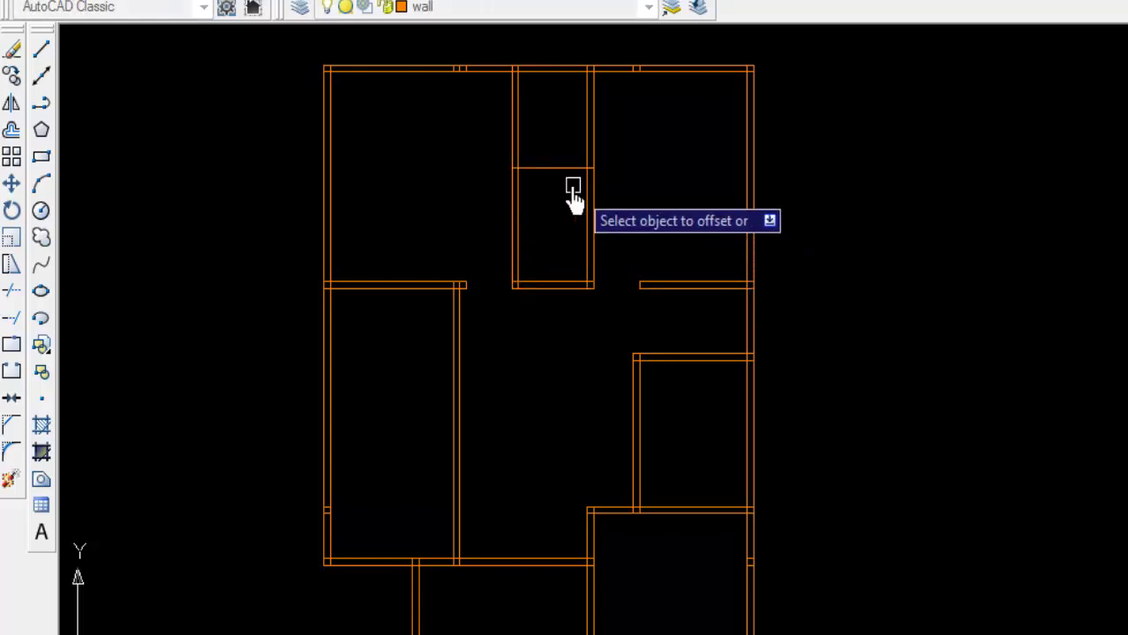
click(552, 167)
click(618, 154)
key(Return)
Step: Offset a horizontal line 2' above and the vertical wall line into the small room
text(o)
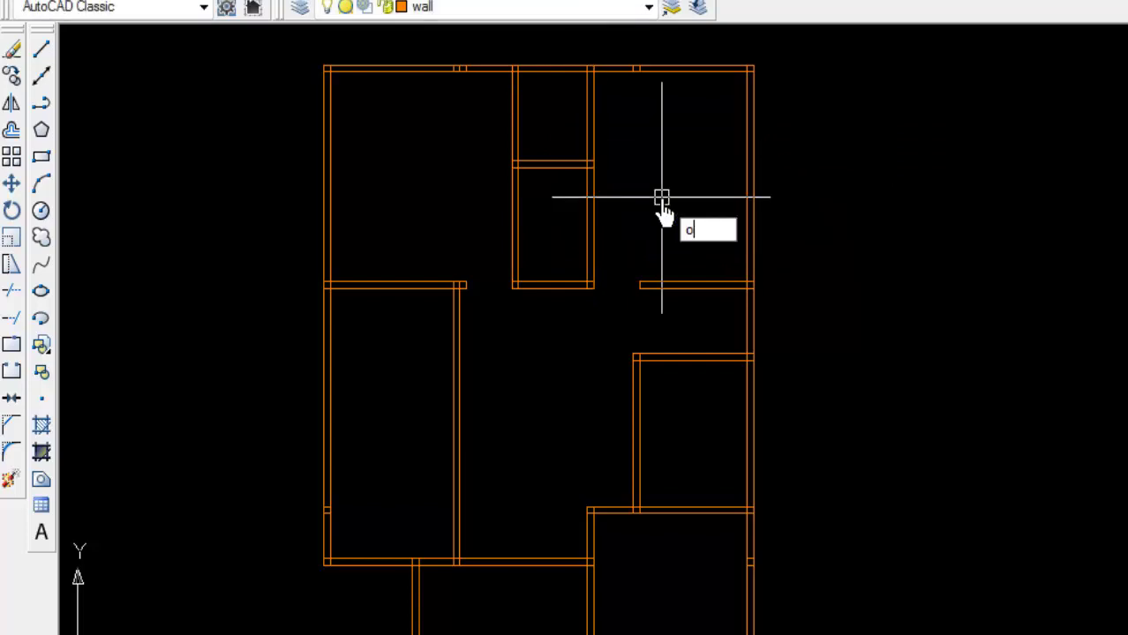
key(Return)
text(2)
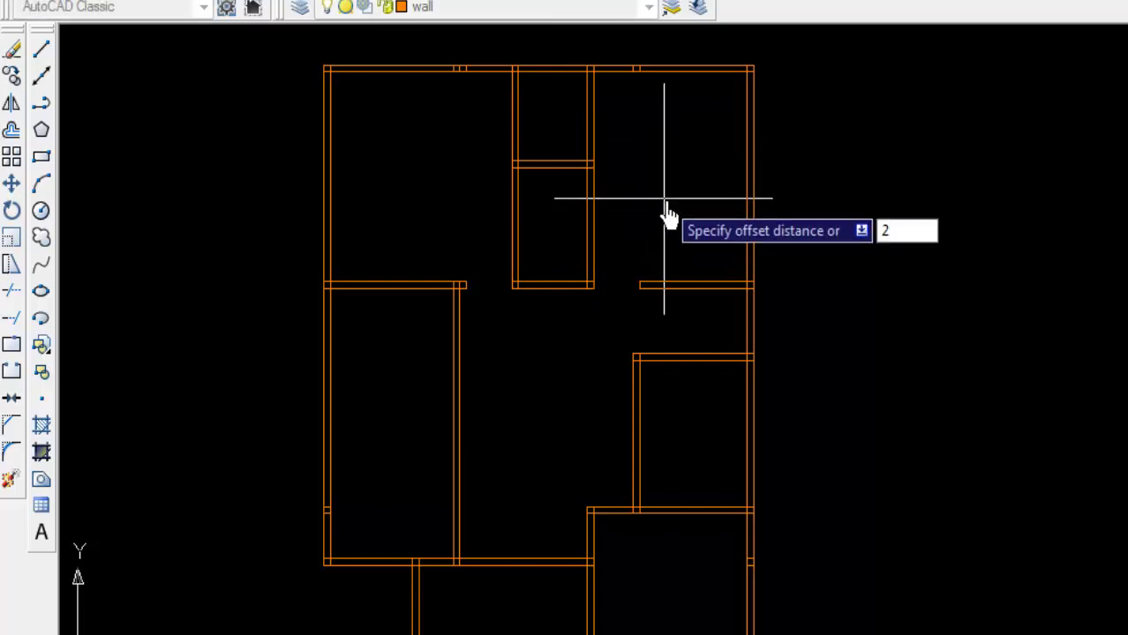
key(Return)
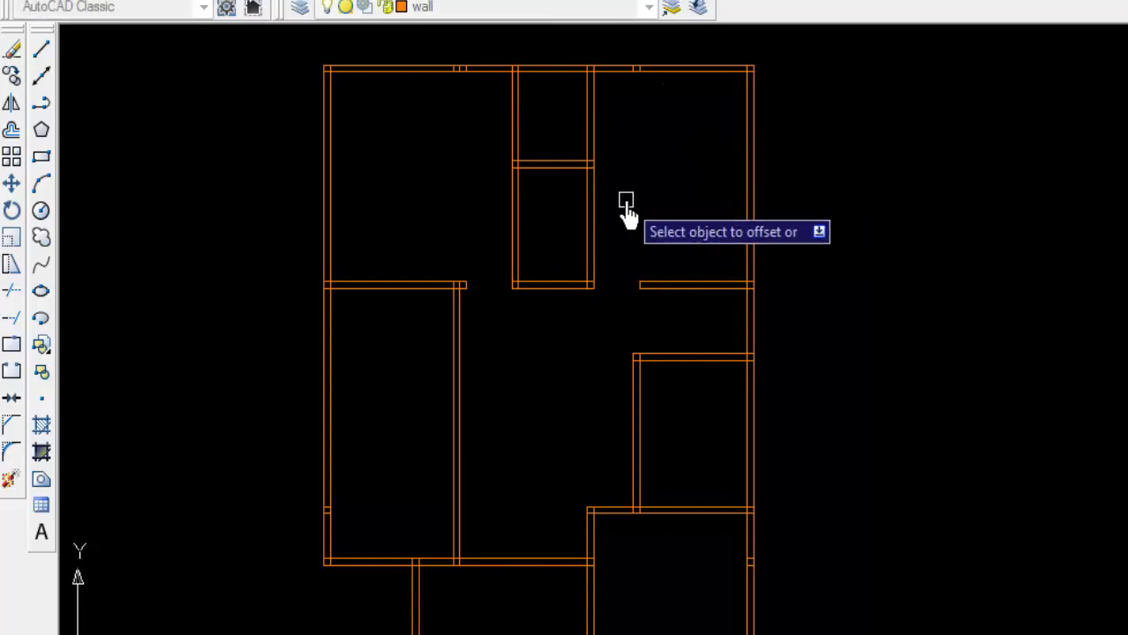
click(541, 162)
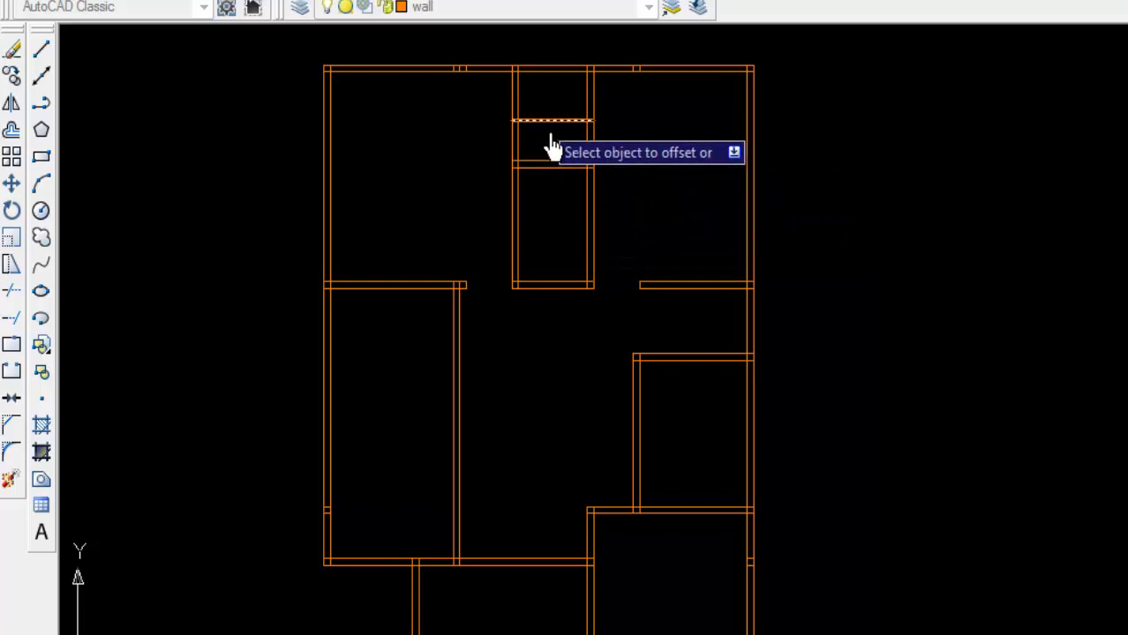
click(548, 139)
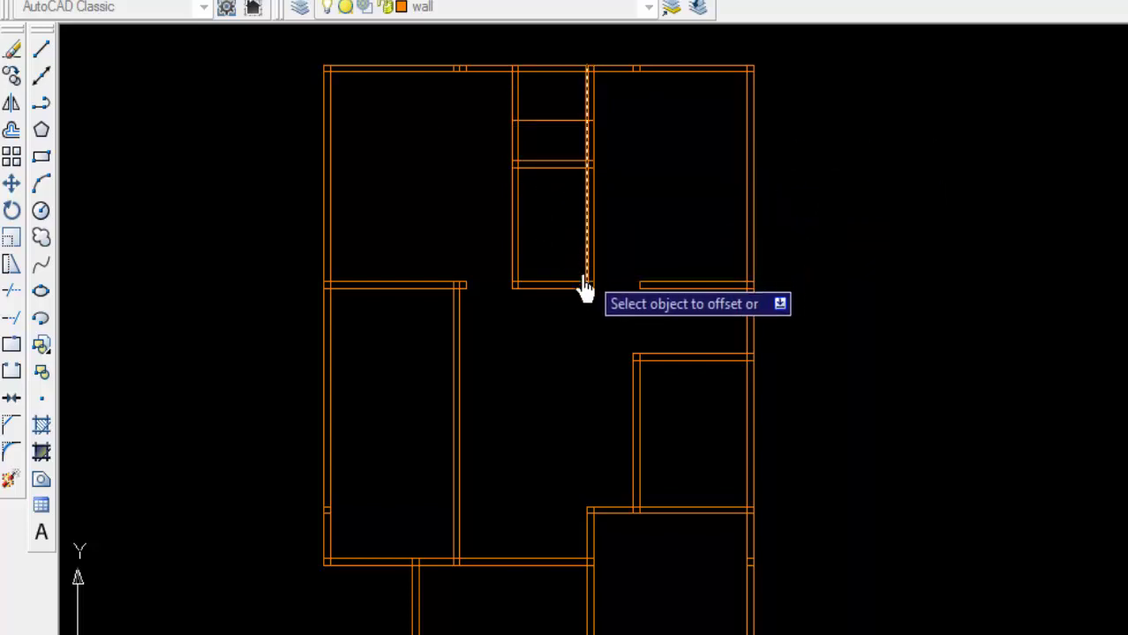
click(519, 247)
click(572, 259)
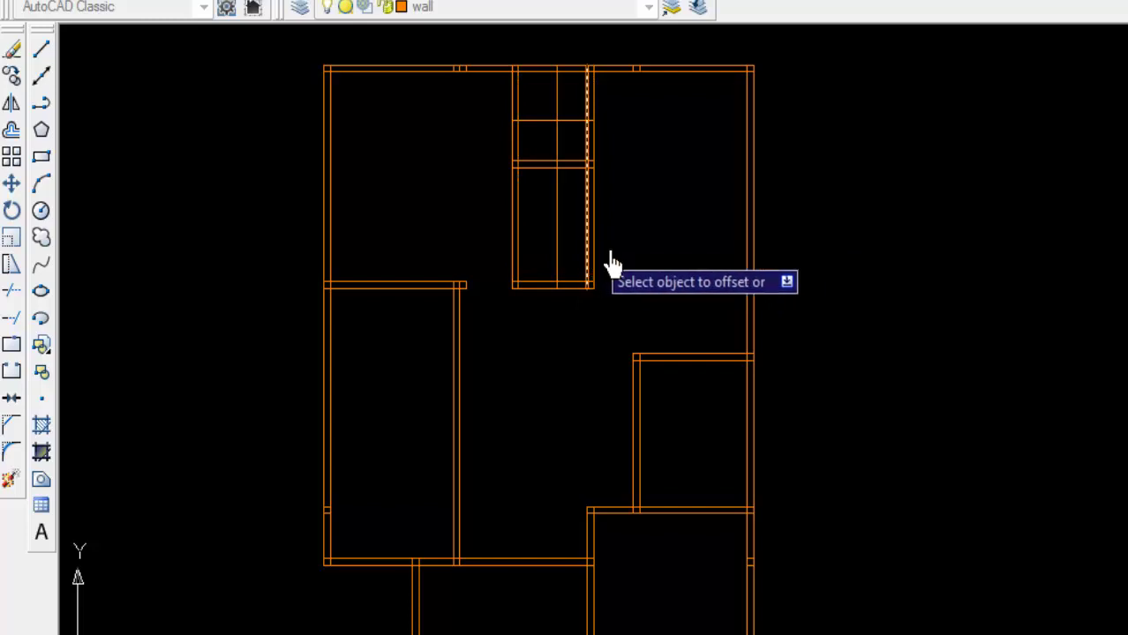
key(Return)
key(Return)
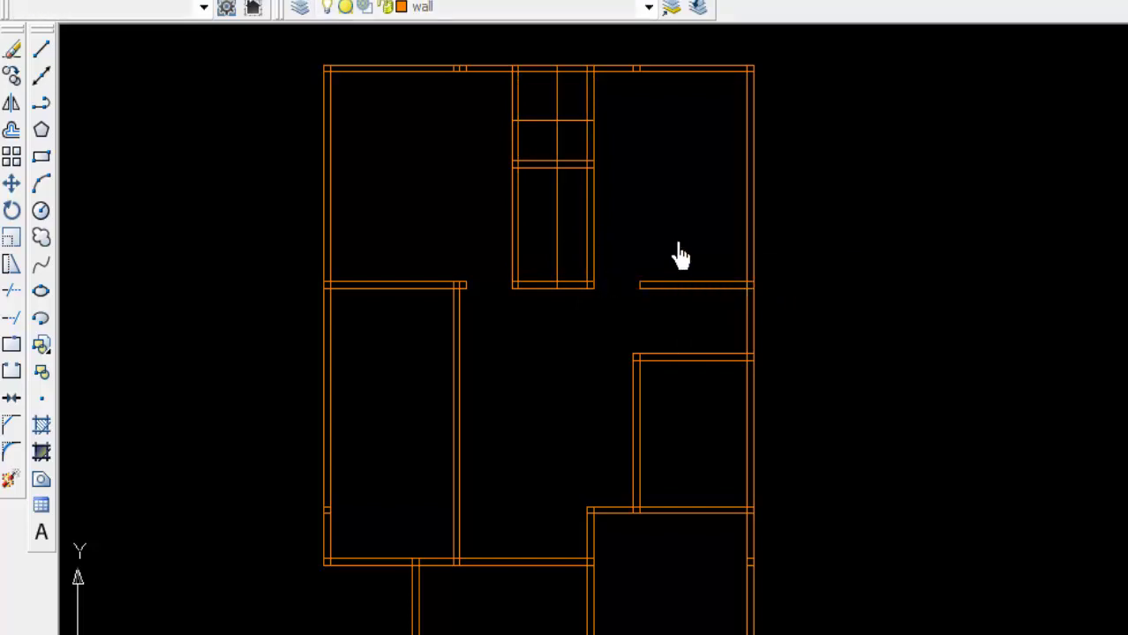
Step: Trim the wall segments between the new lines to open the top-centre room
click(540, 290)
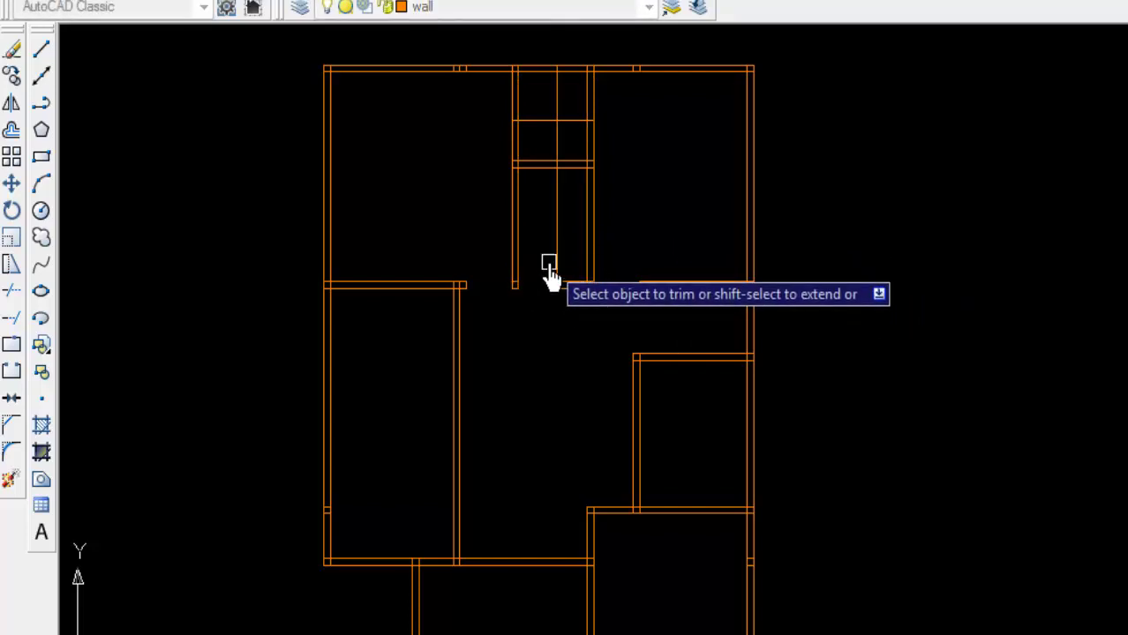
click(519, 162)
click(517, 146)
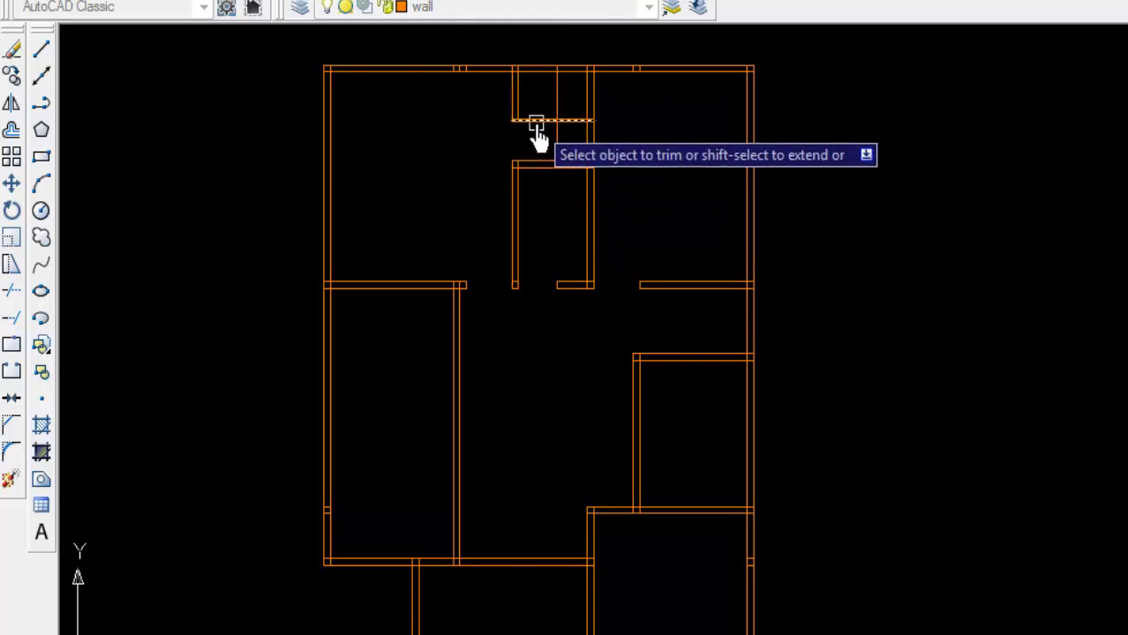
click(536, 121)
click(557, 146)
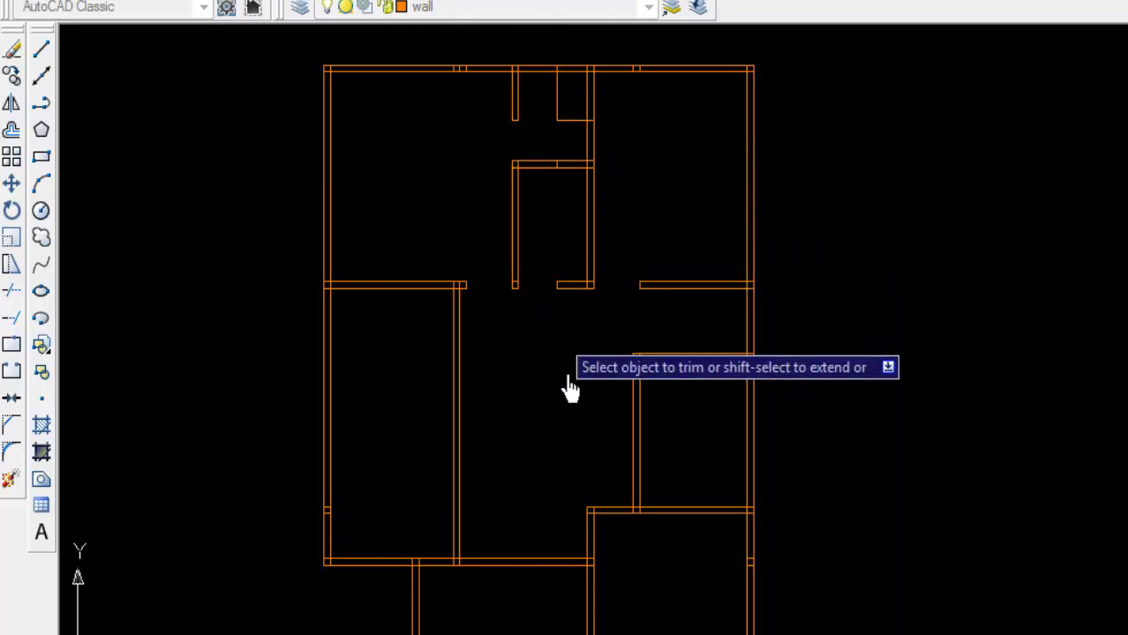
Step: Offset the right room's wall line and the lower wall line to mark a new opening
middle_drag(639, 460, 605, 378)
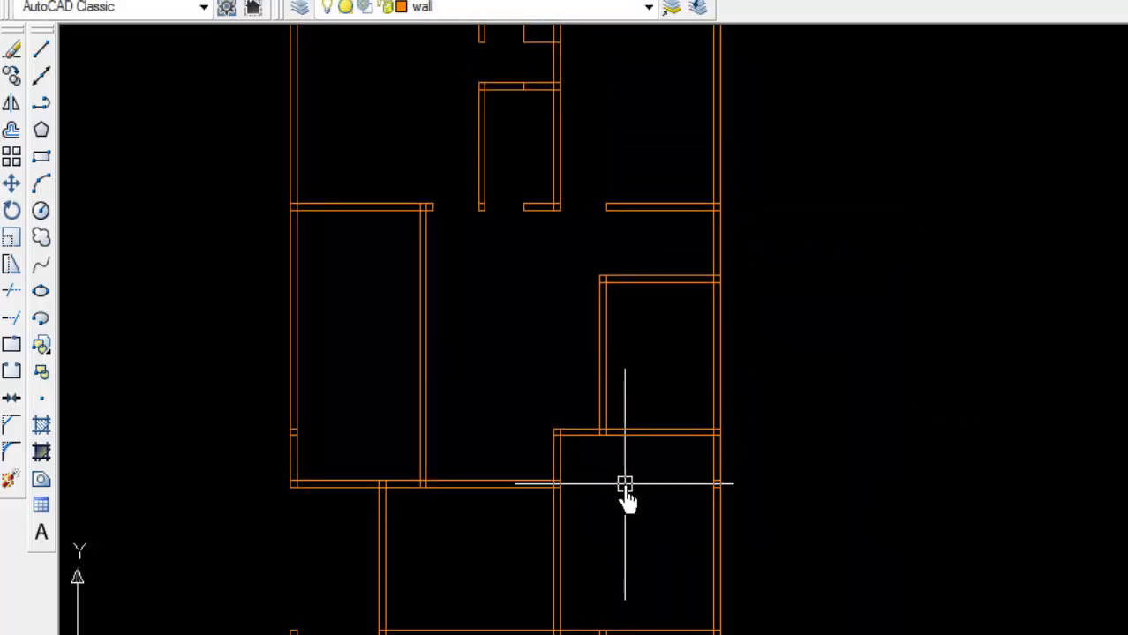
text(o)
key(Return)
key(Return)
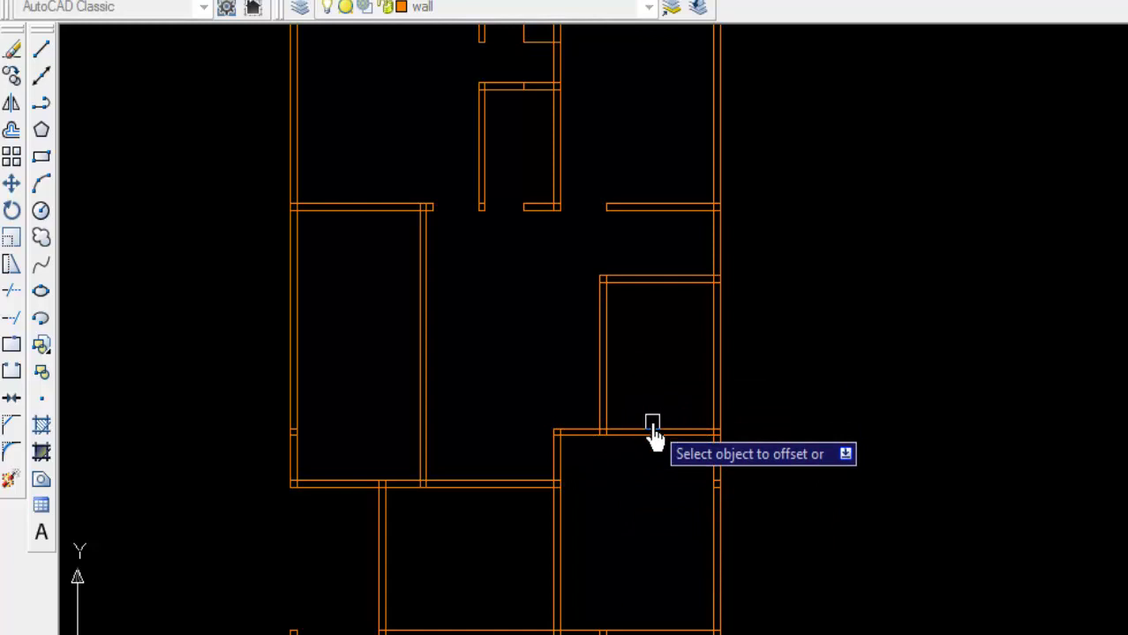
click(652, 427)
click(649, 379)
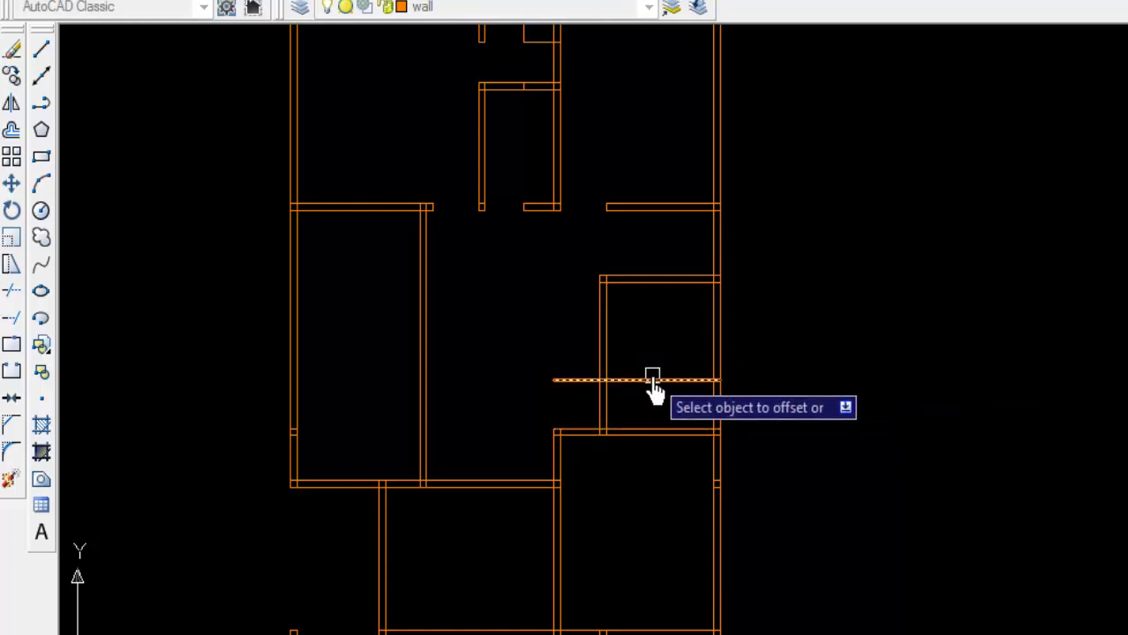
click(585, 434)
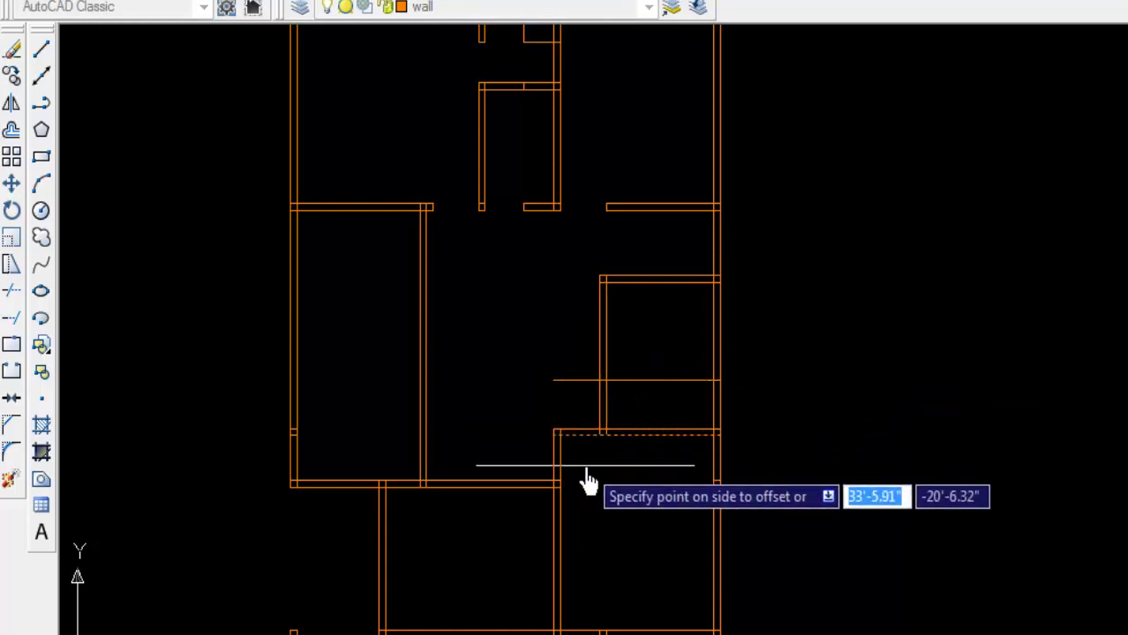
click(587, 482)
scroll(562, 485, up, 2)
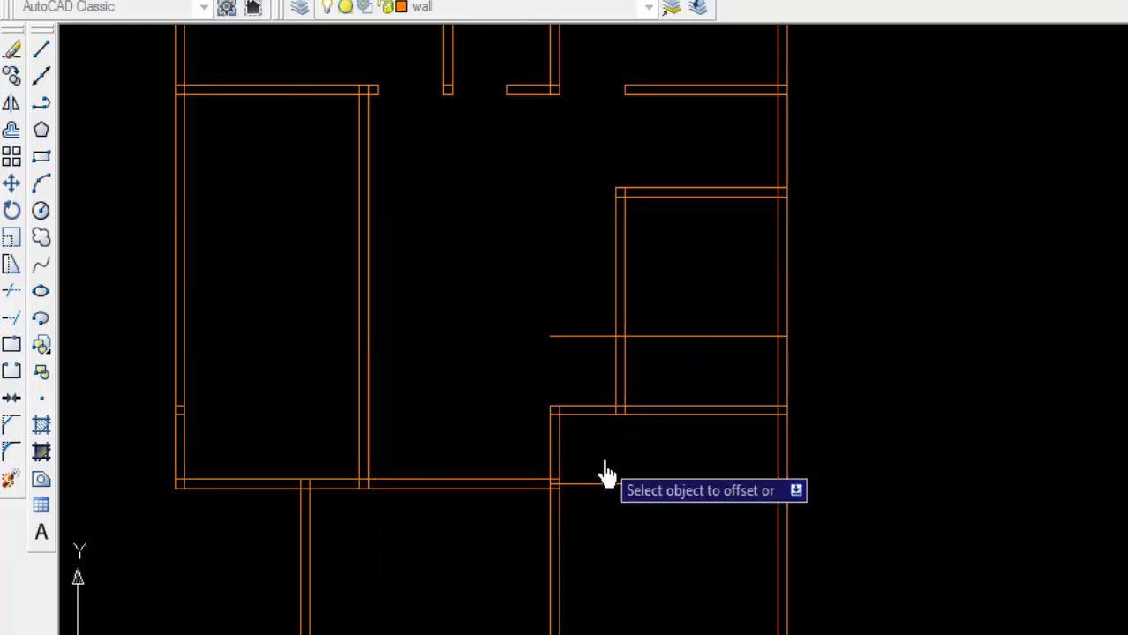
key(Escape)
Step: Trim the right rooms' wall segments to open the vertical double wall and clean line ends
text(t)
key(Return)
key(Return)
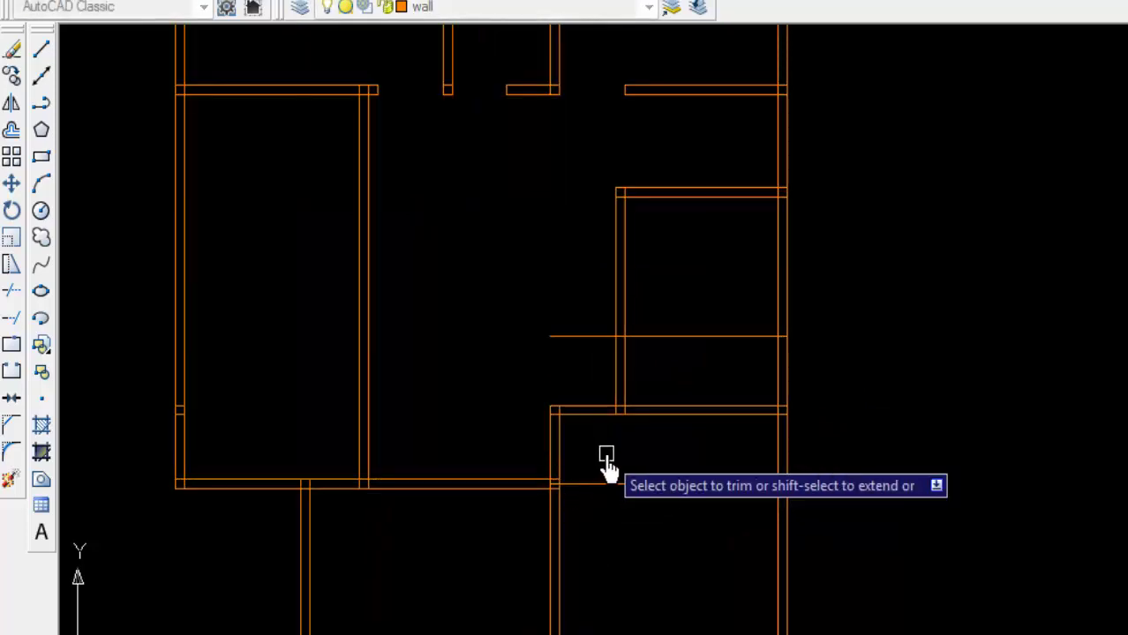
click(604, 460)
click(549, 463)
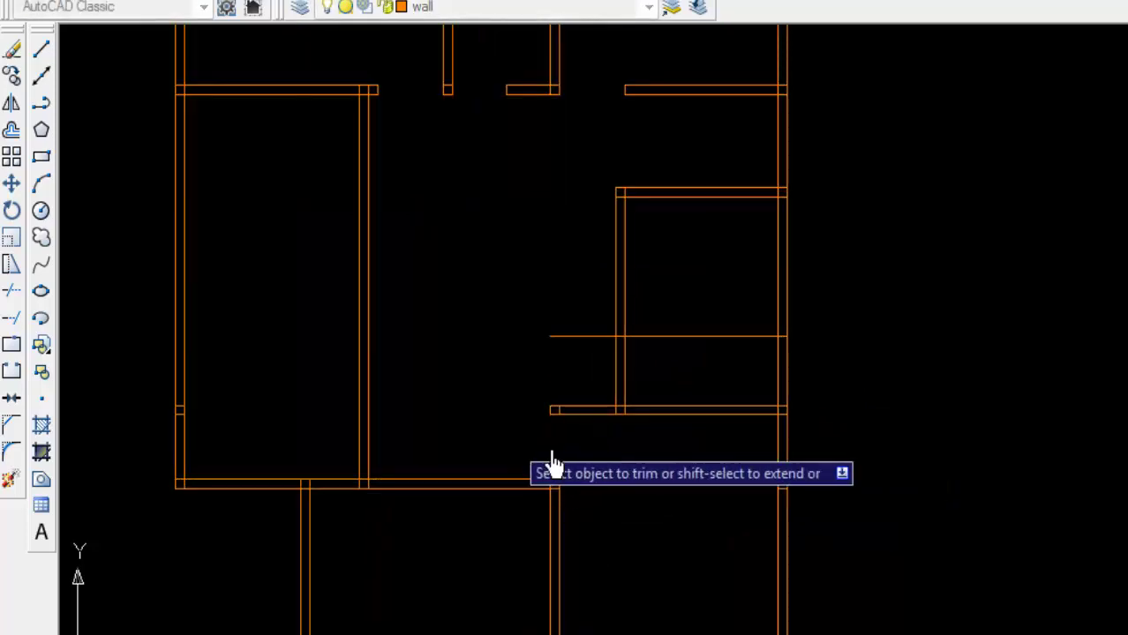
click(621, 374)
click(650, 335)
click(589, 336)
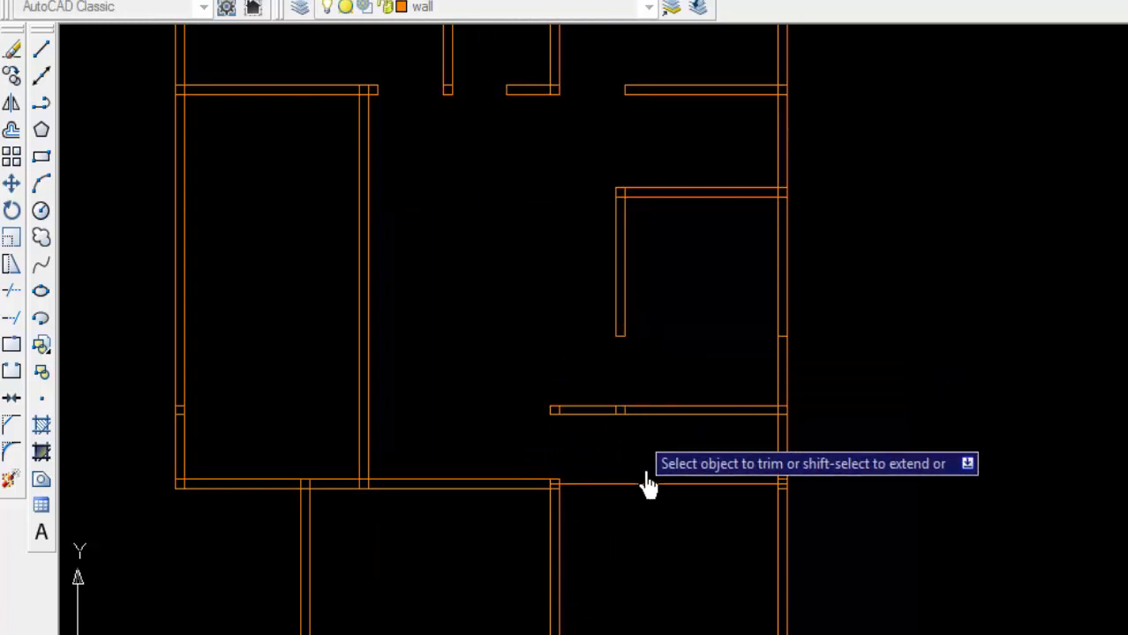
key(Escape)
Step: Delete the stray wall line below and the short leftover wall lines near the top
click(643, 484)
key(Delete)
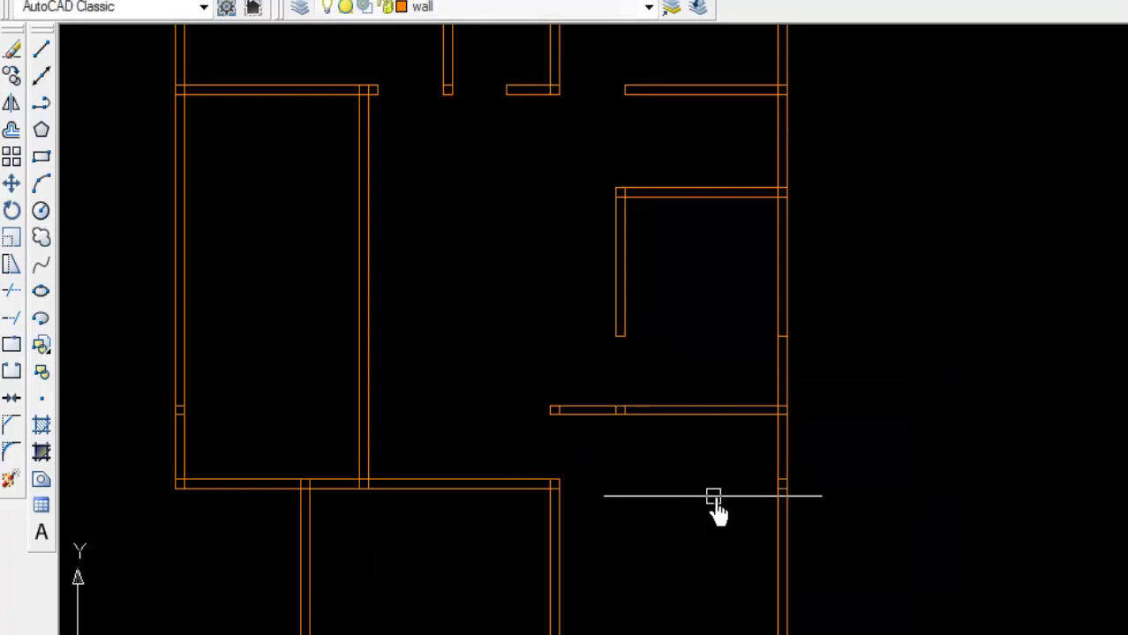
scroll(655, 527, down, 2)
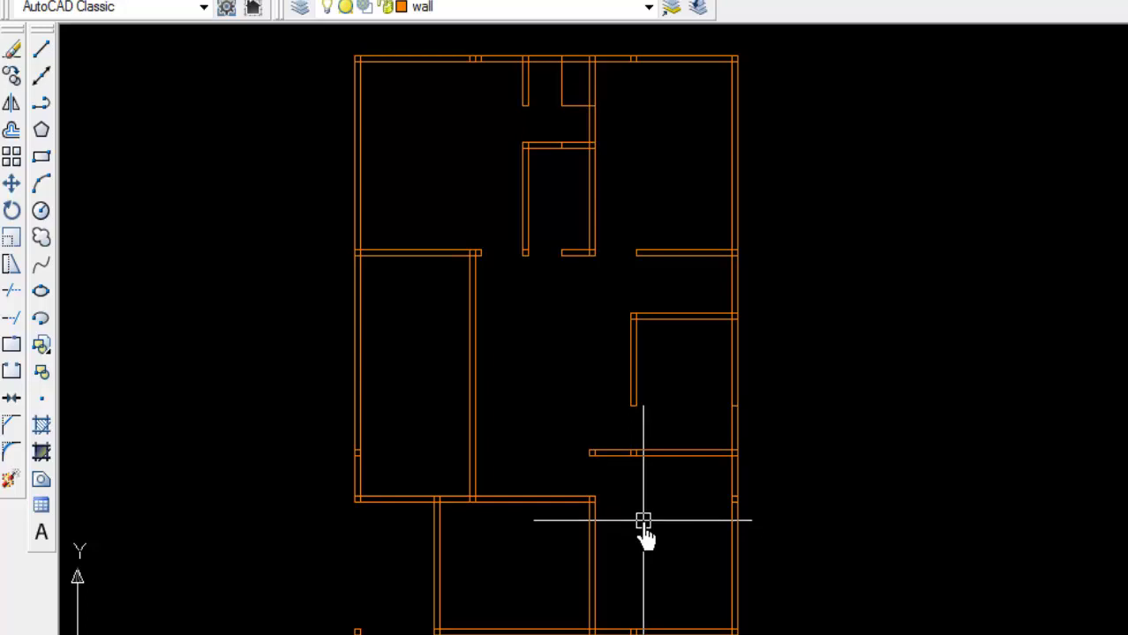
scroll(565, 106, up, 1)
click(576, 84)
click(558, 113)
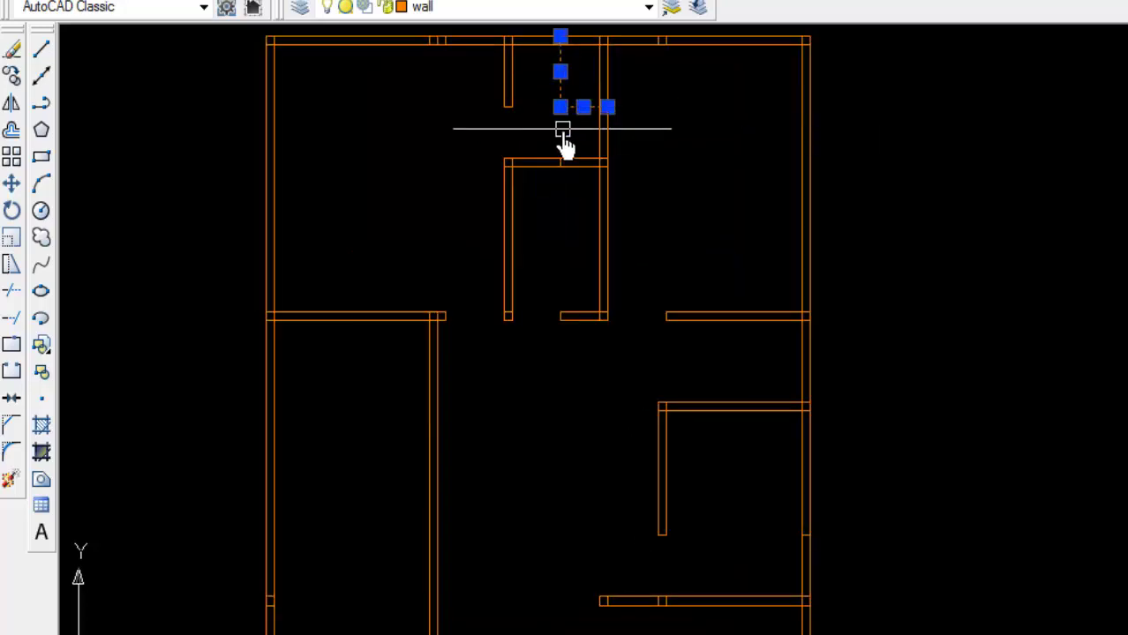
key(Delete)
scroll(522, 309, down, 1)
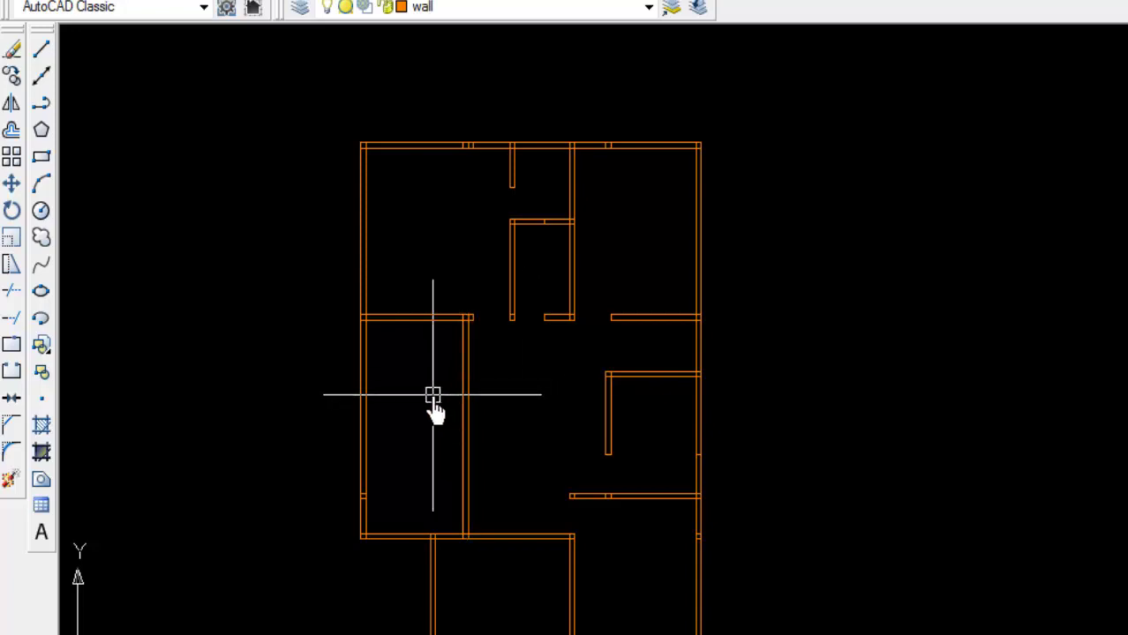
Step: Delete the inner wall line and trim the bottom-middle room's top wall segments away
middle_drag(462, 433, 453, 371)
click(453, 371)
key(Delete)
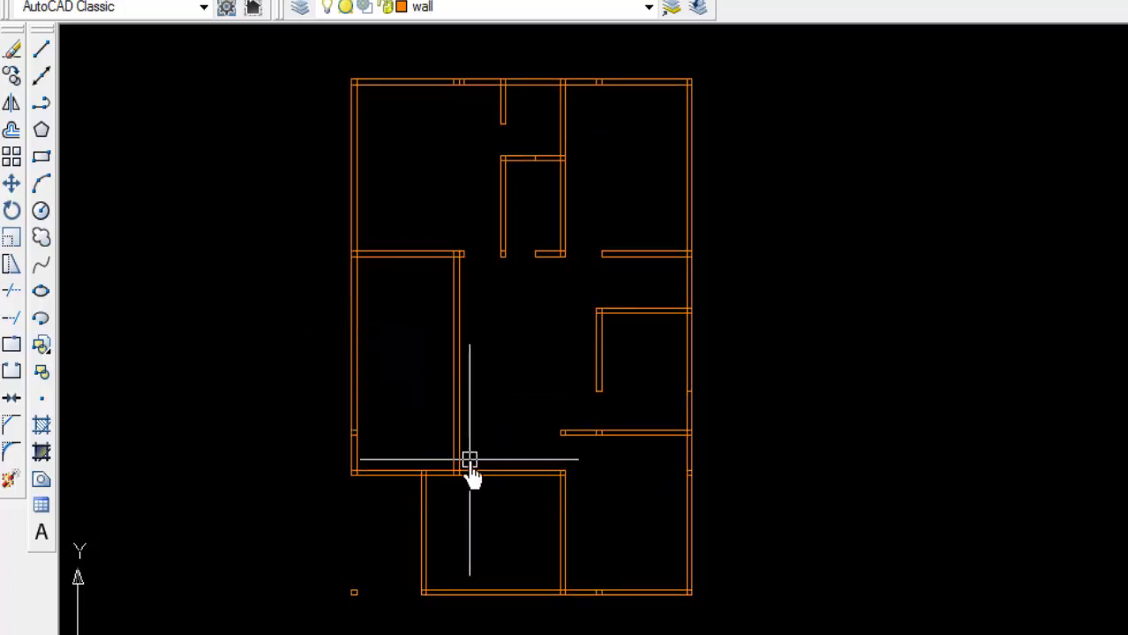
text(tr)
key(Return)
key(Return)
click(505, 450)
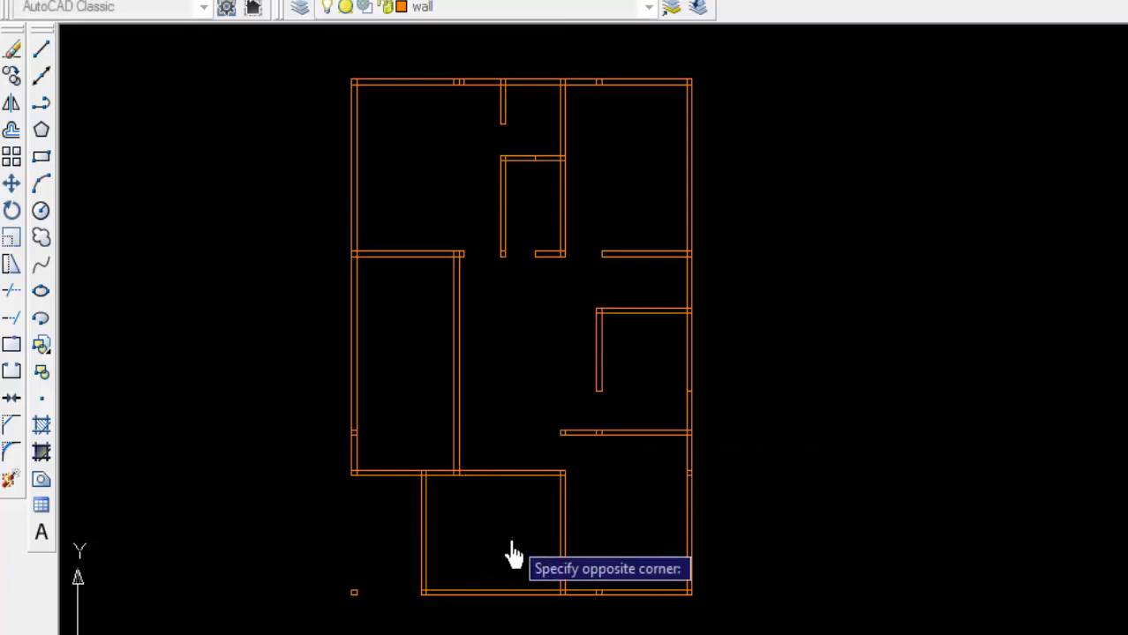
click(511, 554)
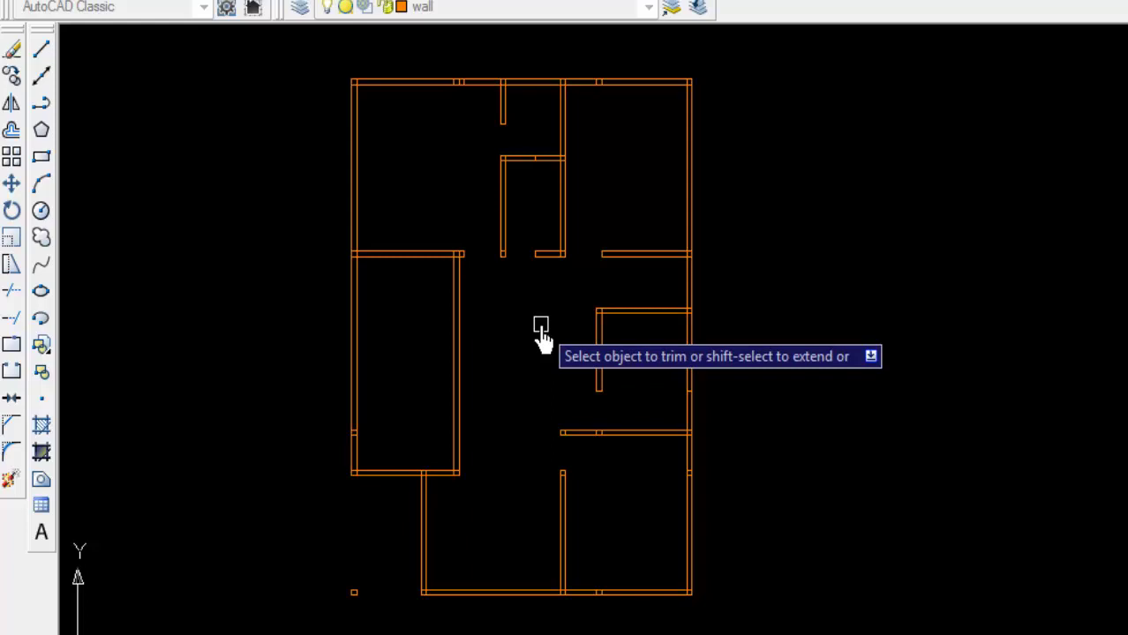
key(Return)
key(Return)
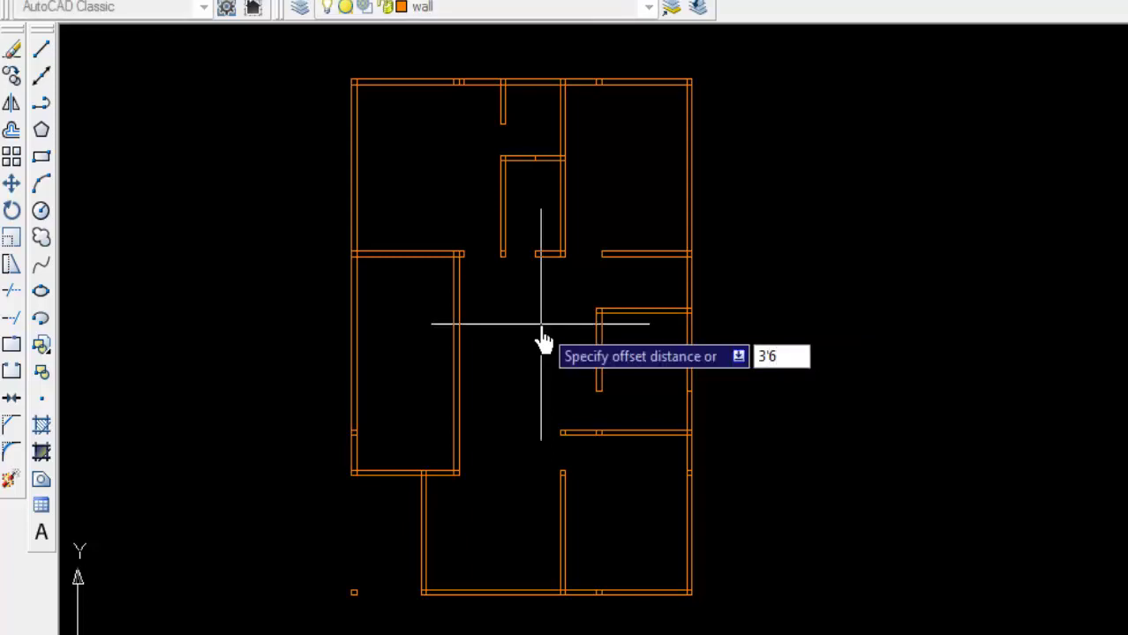
Step: Offset the narrow left room's top wall 3'6 downward
key(Return)
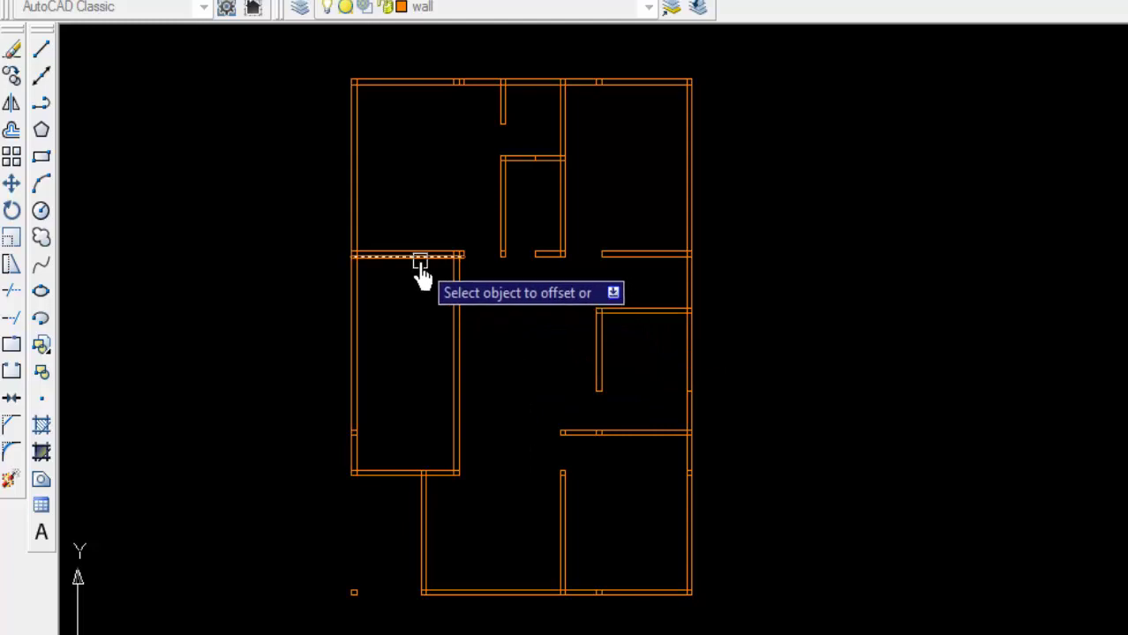
click(420, 257)
click(427, 322)
scroll(417, 314, up, 2)
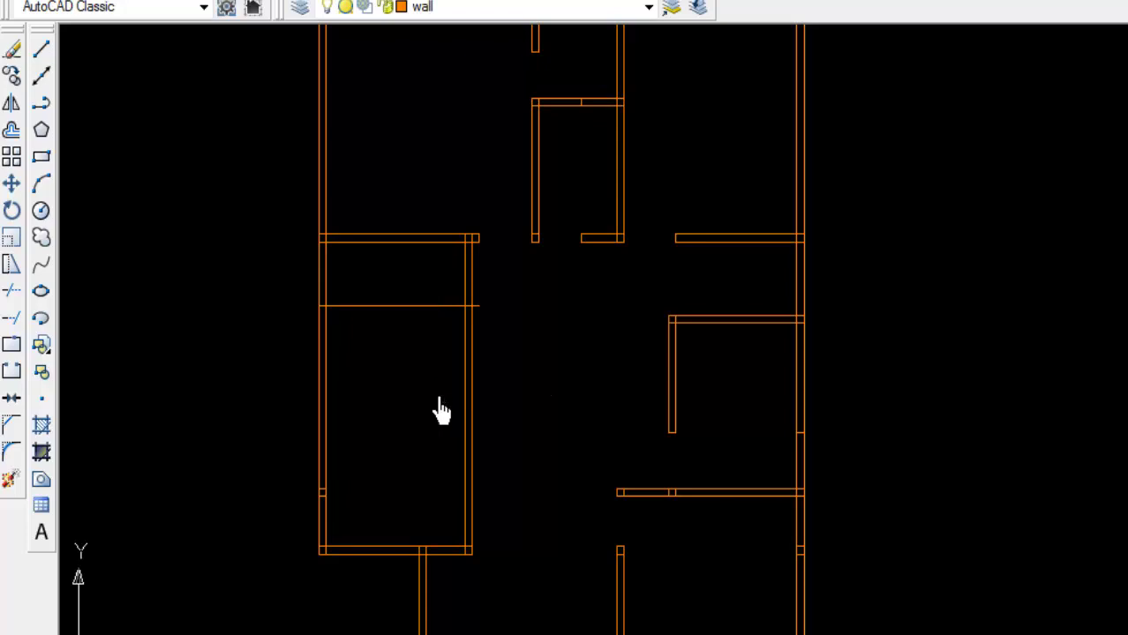
Step: Trim the new line's ends that stick out past the stairwell's side walls
text(tr)
key(Return)
key(Return)
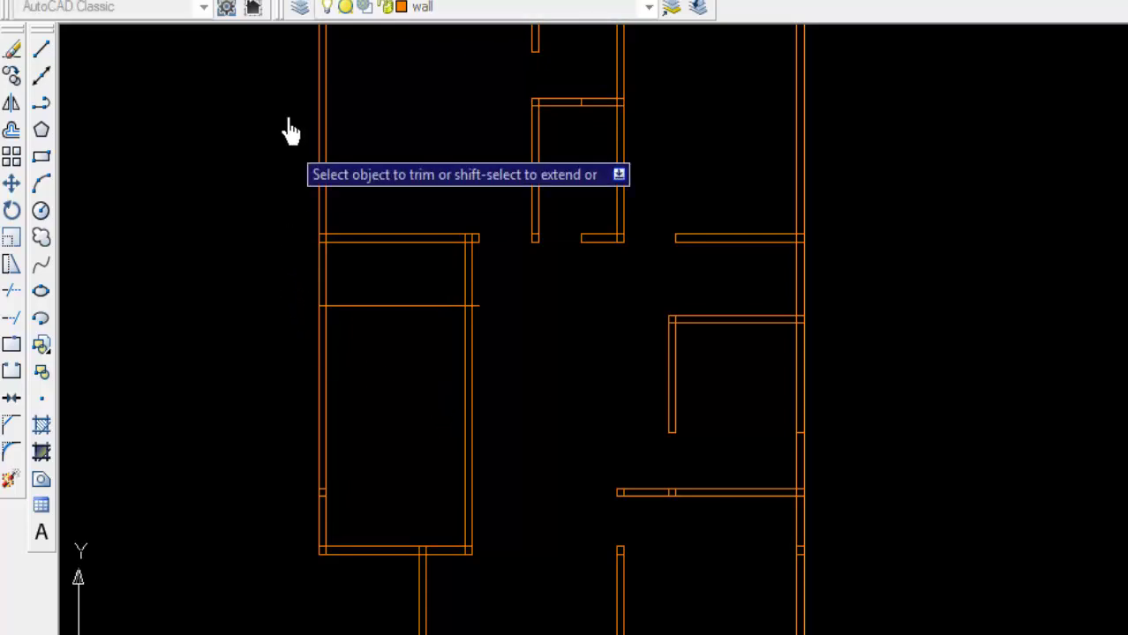
scroll(327, 314, up, 2)
scroll(323, 322, up, 1)
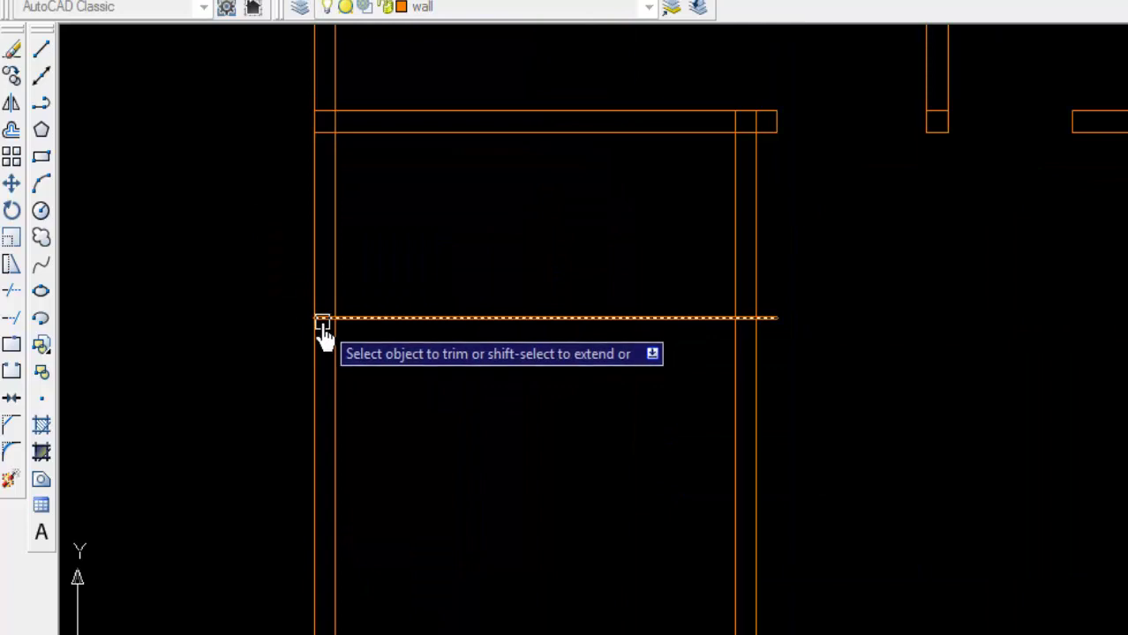
click(323, 320)
scroll(735, 319, up, 2)
click(773, 320)
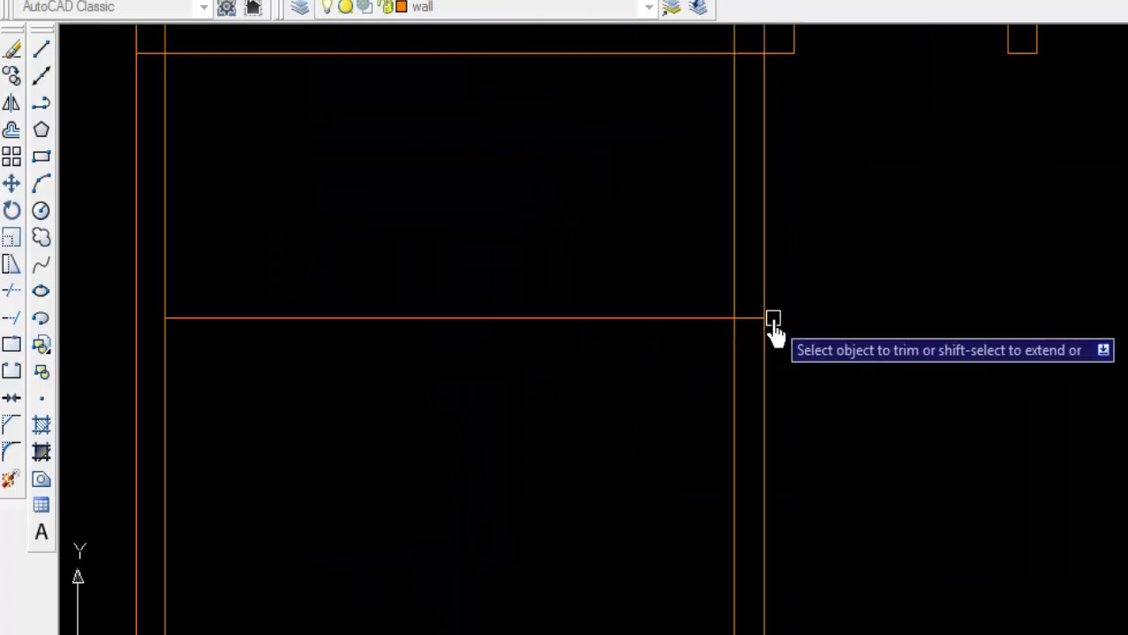
click(755, 320)
scroll(559, 375, down, 2)
text(o)
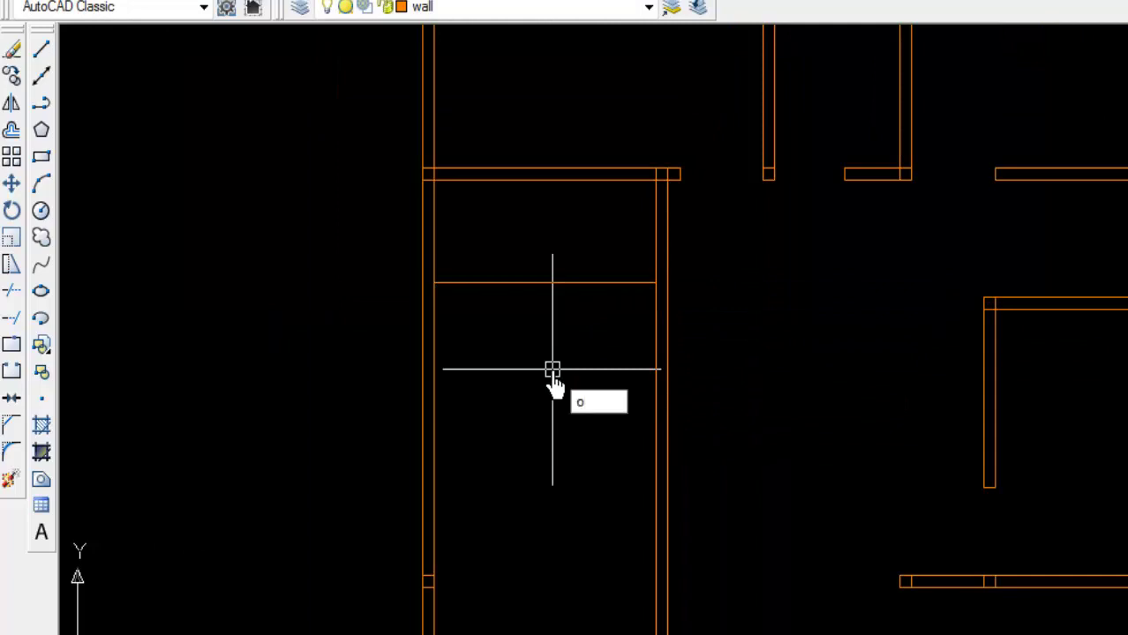
Step: Offset the tread line with the Multiple option to add ten evenly spaced stair treads below it
key(Return)
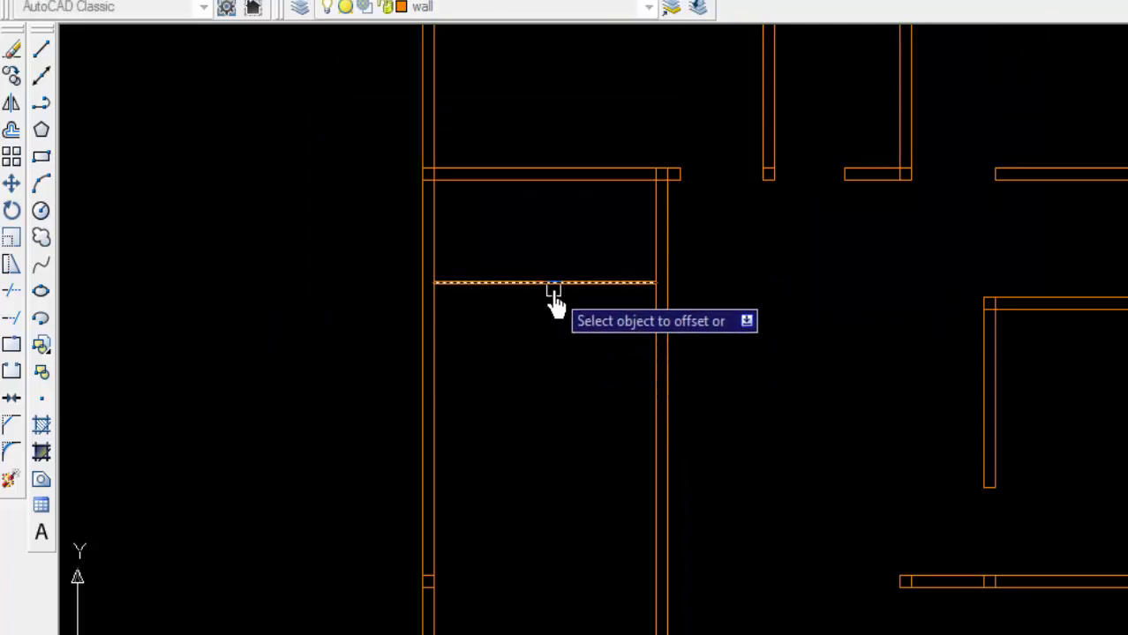
click(553, 284)
right_click(566, 354)
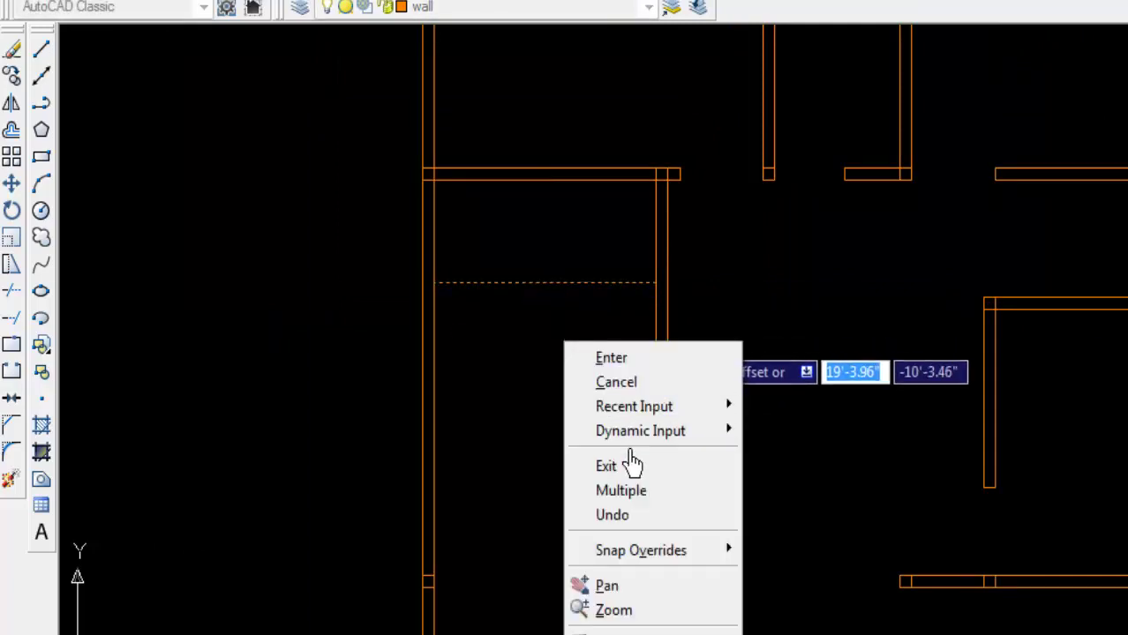
click(624, 491)
click(567, 402)
click(569, 423)
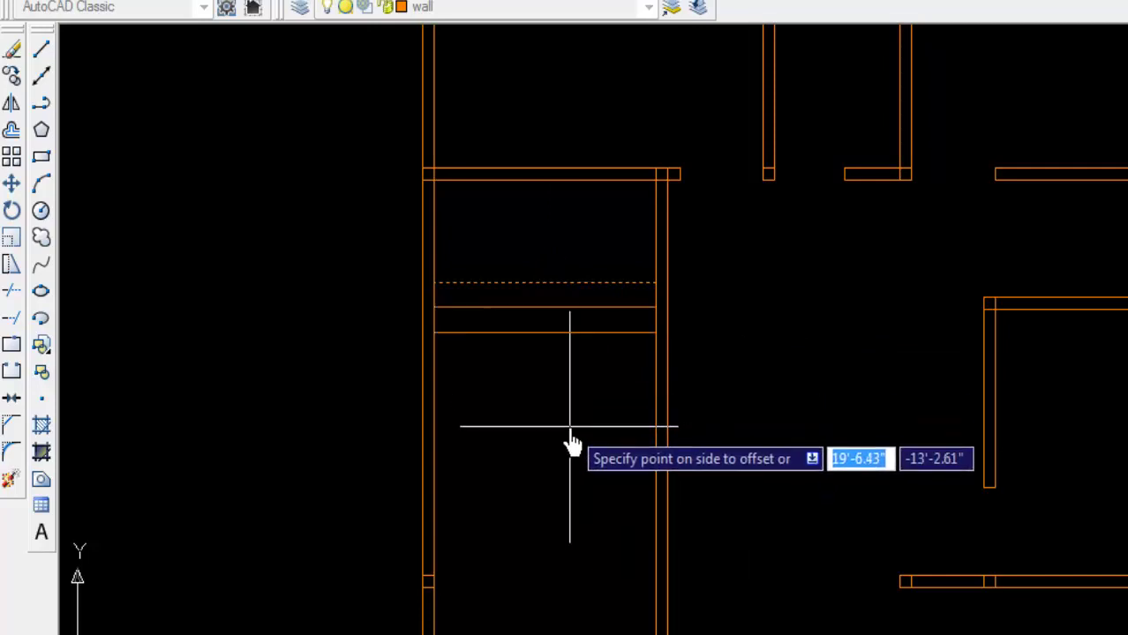
click(572, 445)
click(572, 459)
click(565, 481)
click(556, 516)
middle_drag(554, 524, 547, 410)
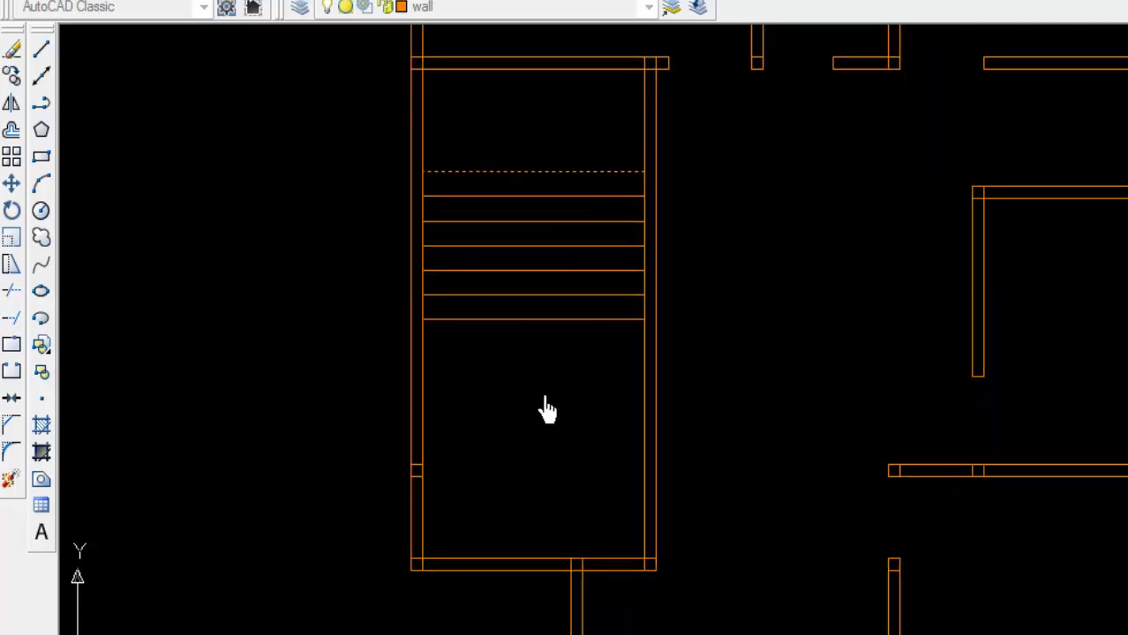
click(545, 415)
click(543, 428)
click(547, 446)
click(554, 452)
key(Return)
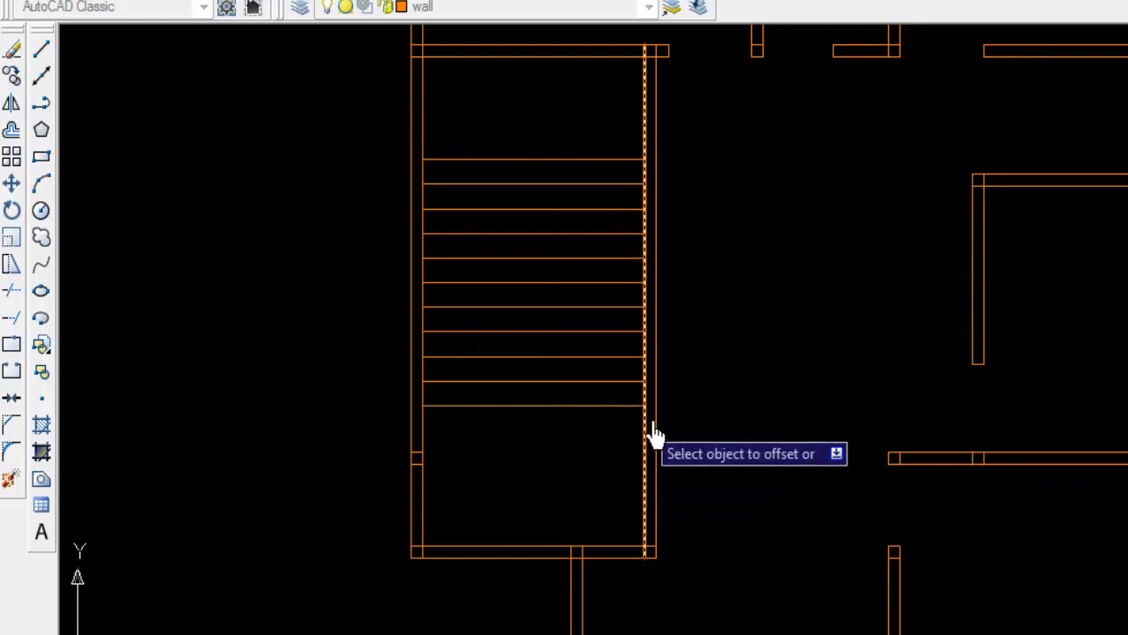
key(Return)
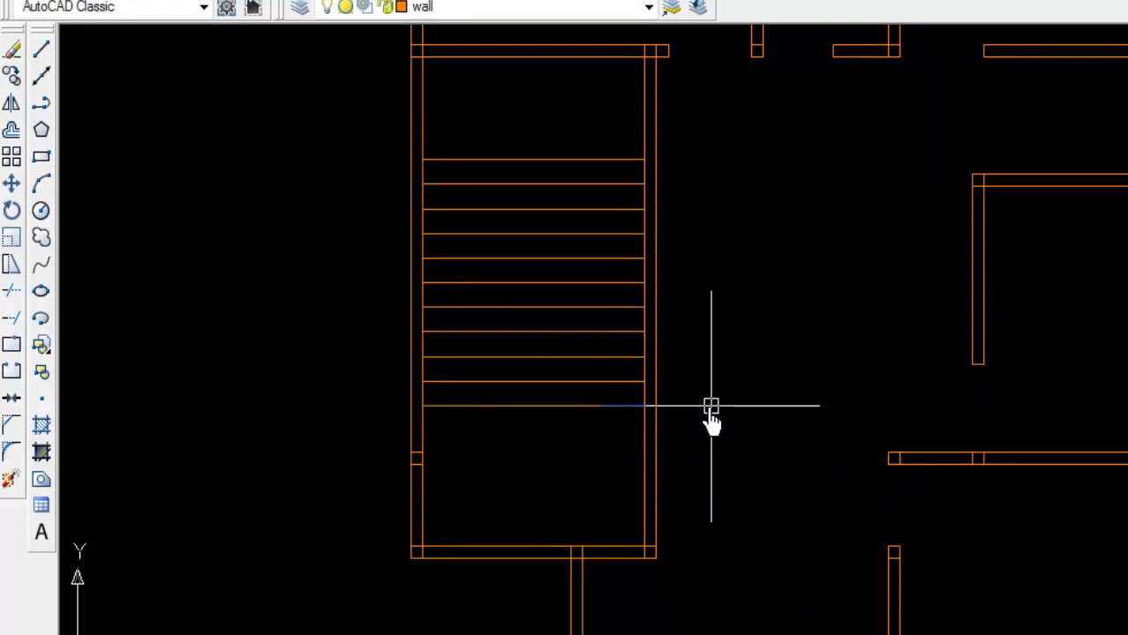
text(l)
key(Return)
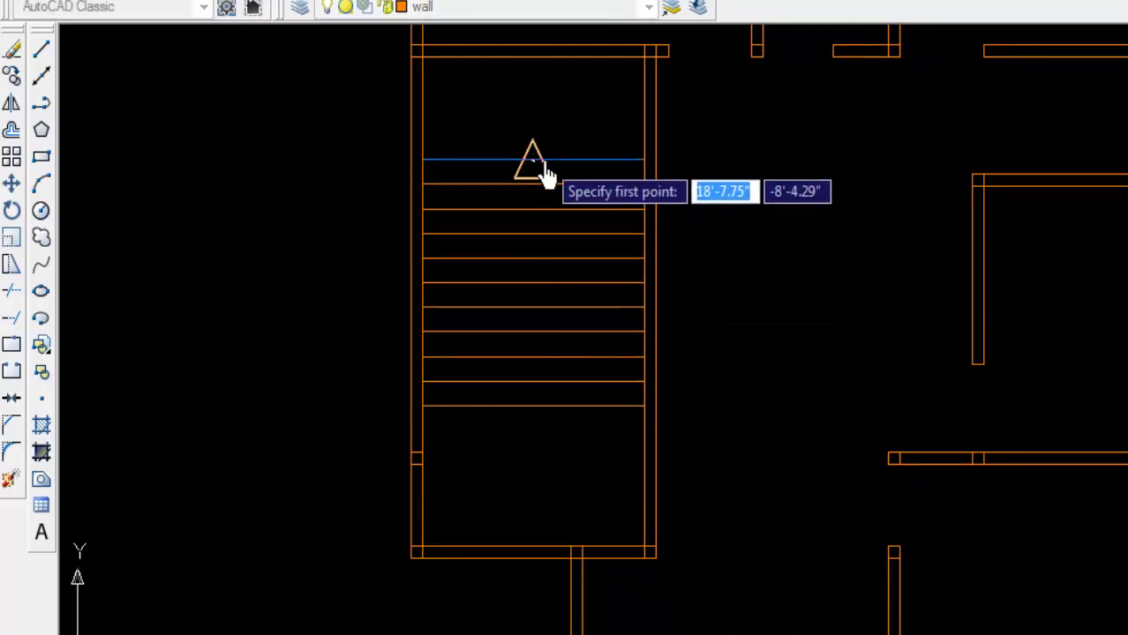
Step: Draw a vertical centre line from the top tread's midpoint to the bottom tread's midpoint
click(537, 164)
click(546, 415)
key(Return)
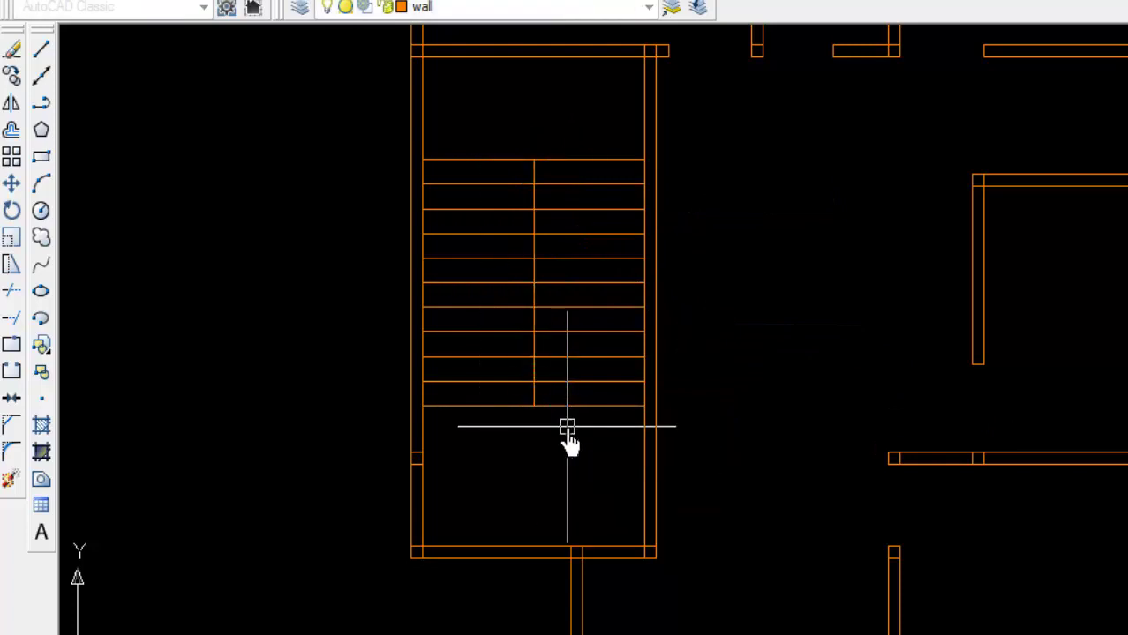
text(o)
Step: Offset the centre line by 1 to make parallel handrail lines on either side
key(Return)
text(1)
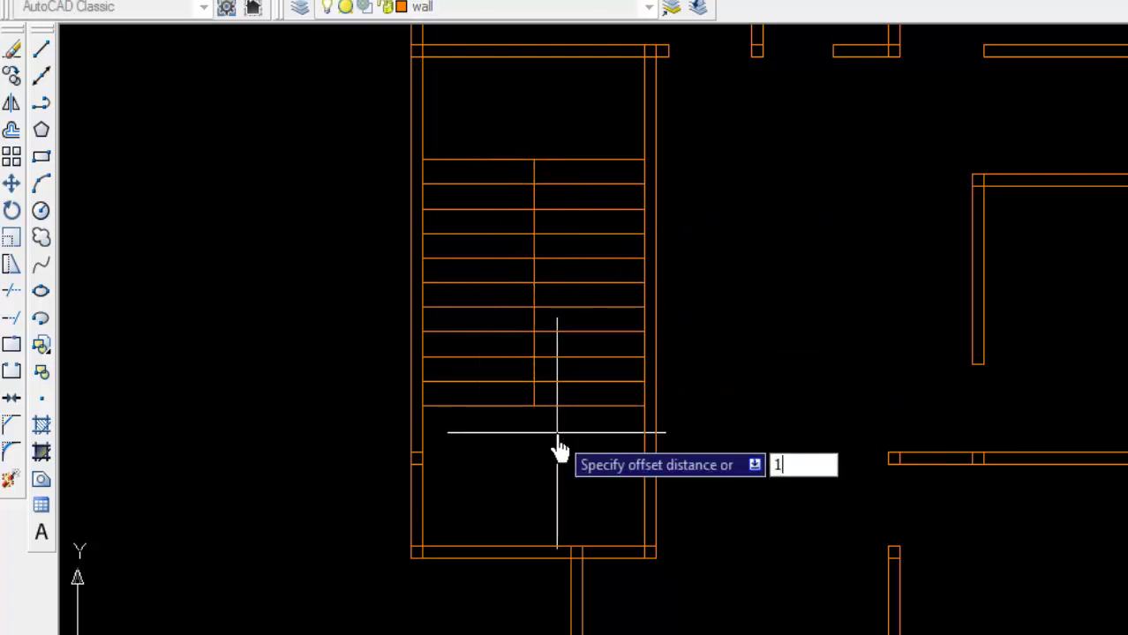
key(Return)
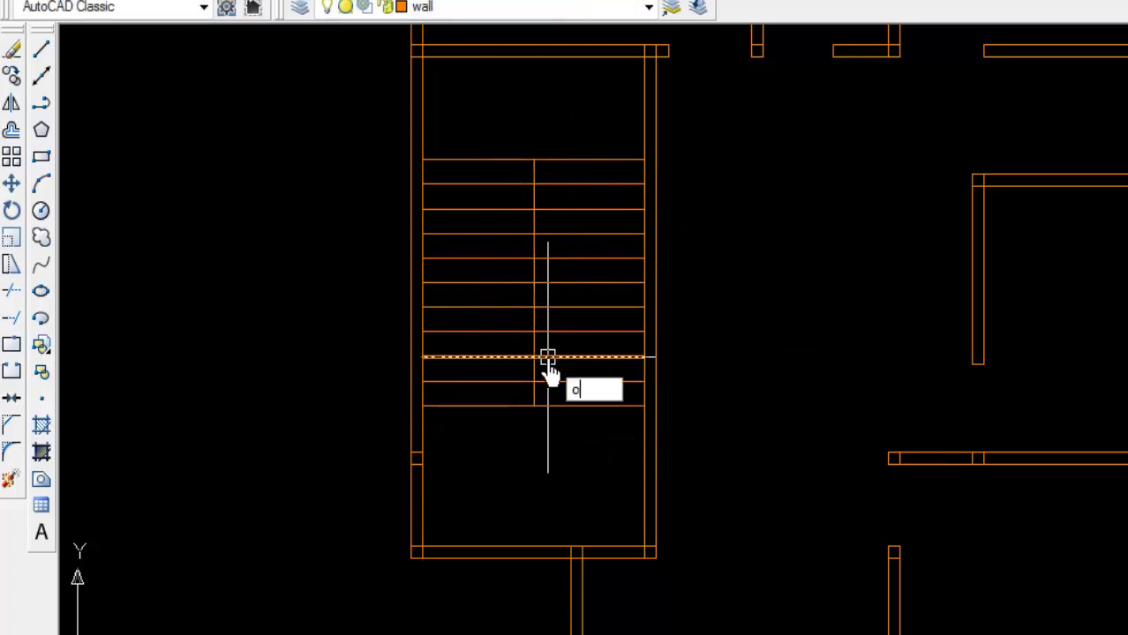
key(Return)
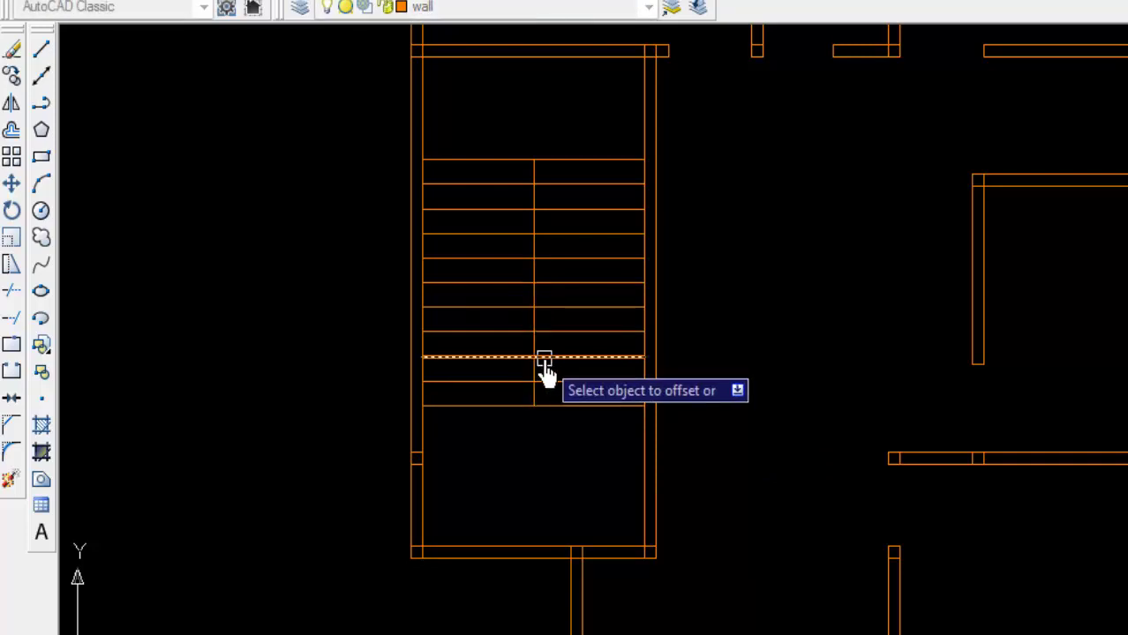
scroll(538, 367, up, 2)
click(531, 360)
click(564, 339)
scroll(528, 353, up, 1)
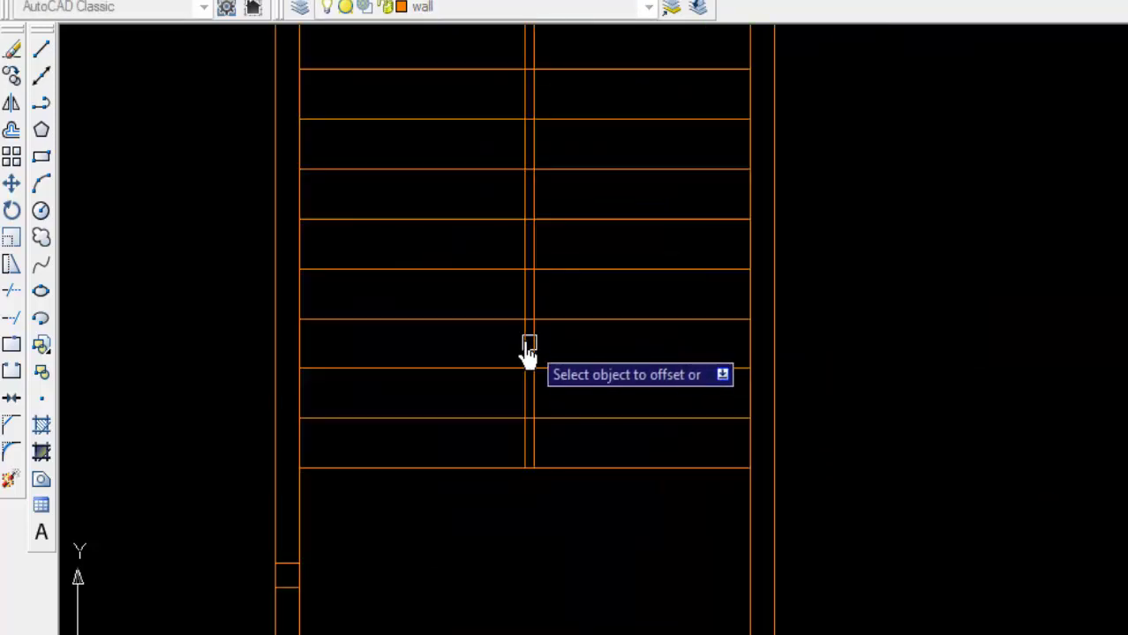
click(527, 354)
click(521, 371)
click(527, 437)
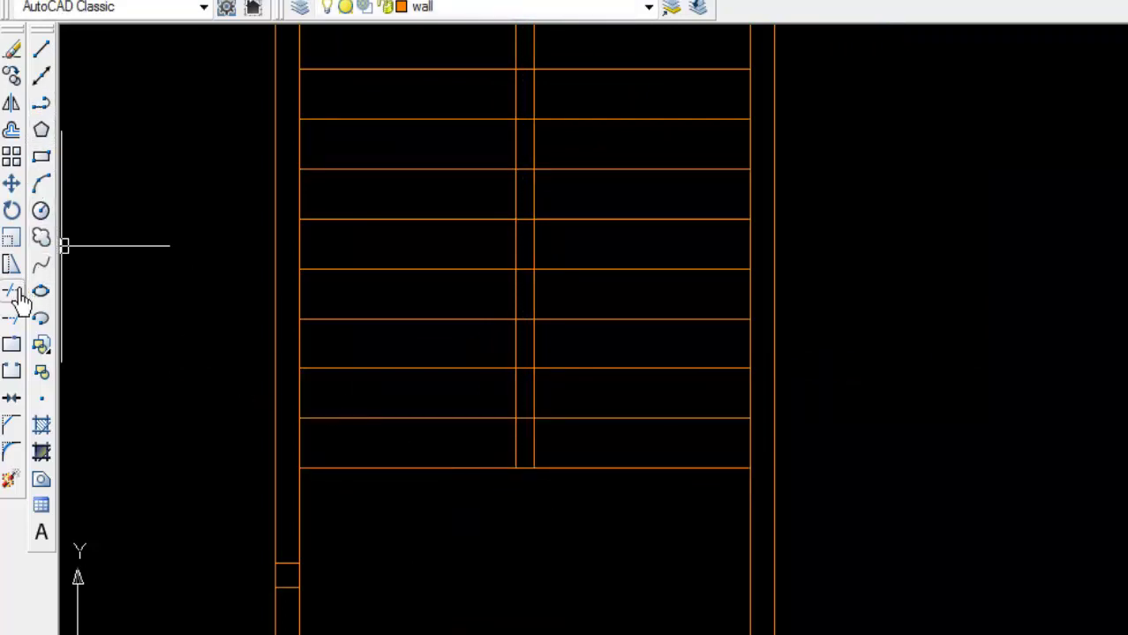
Step: Draw small circles at the handrail's lower end and where it meets the top tread
click(41, 212)
scroll(541, 494, up, 2)
scroll(552, 485, up, 3)
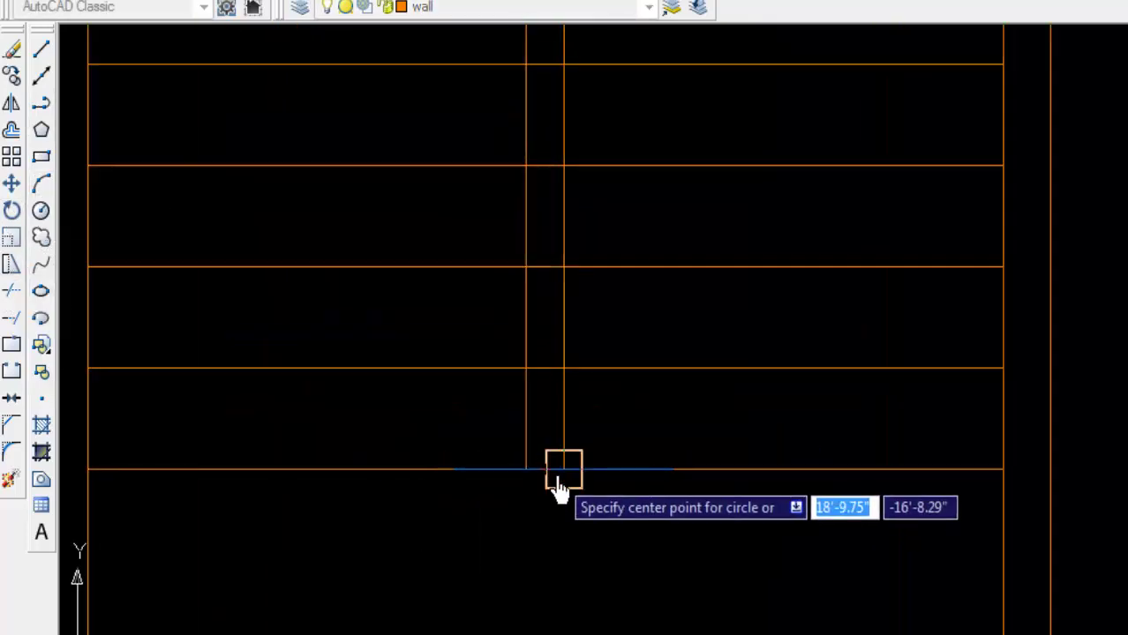
key(Return)
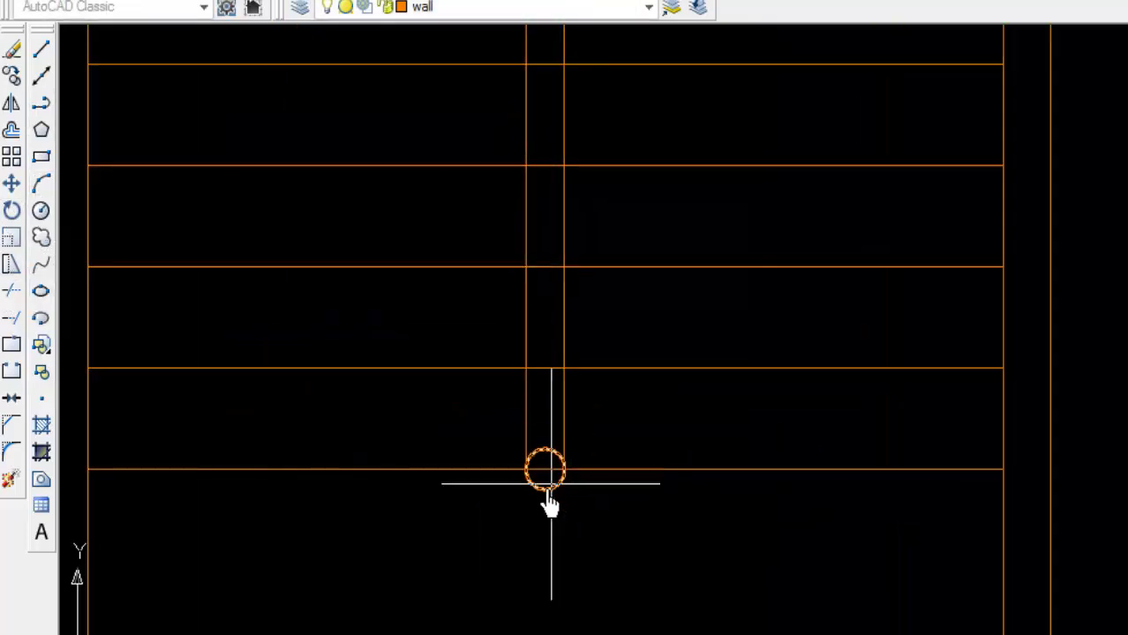
scroll(519, 523, down, 5)
text(c)
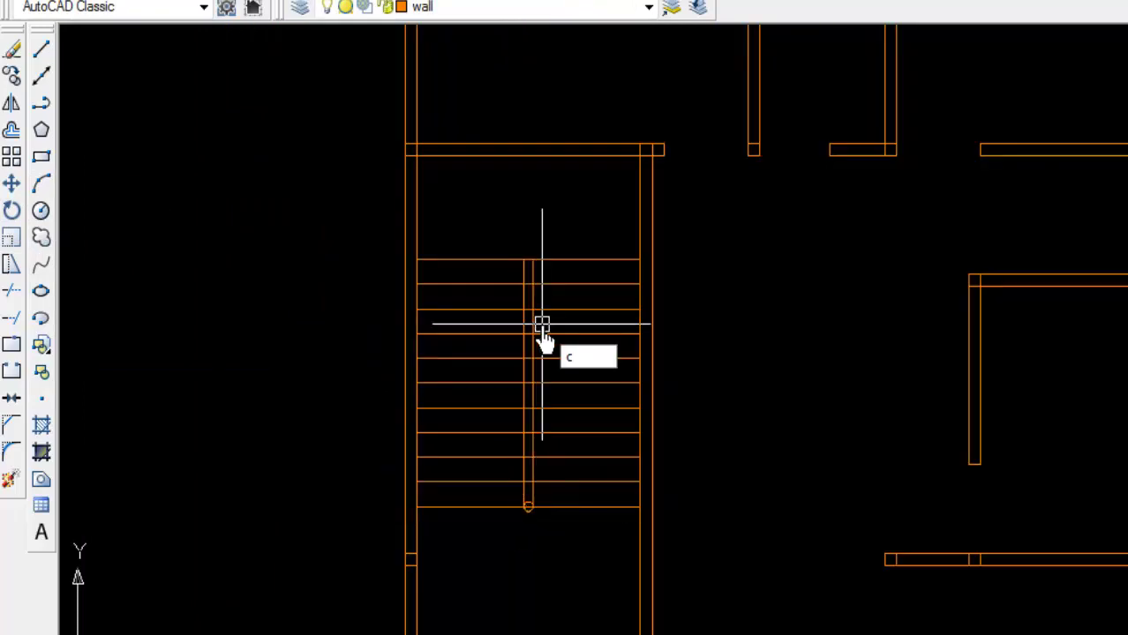
key(Return)
scroll(539, 281, up, 3)
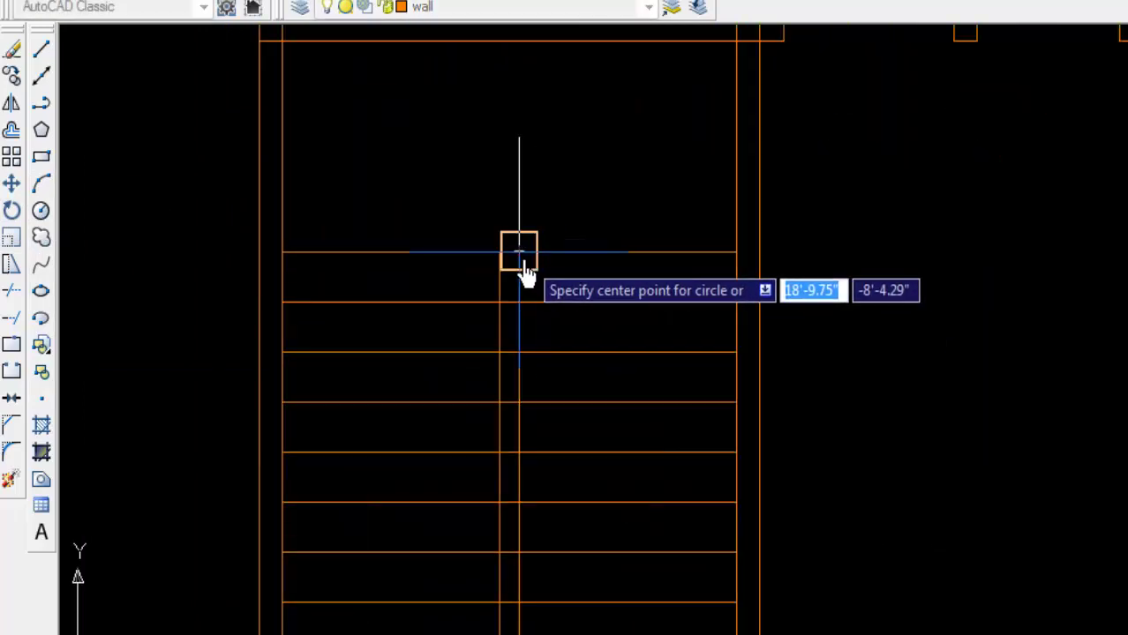
scroll(503, 281, up, 3)
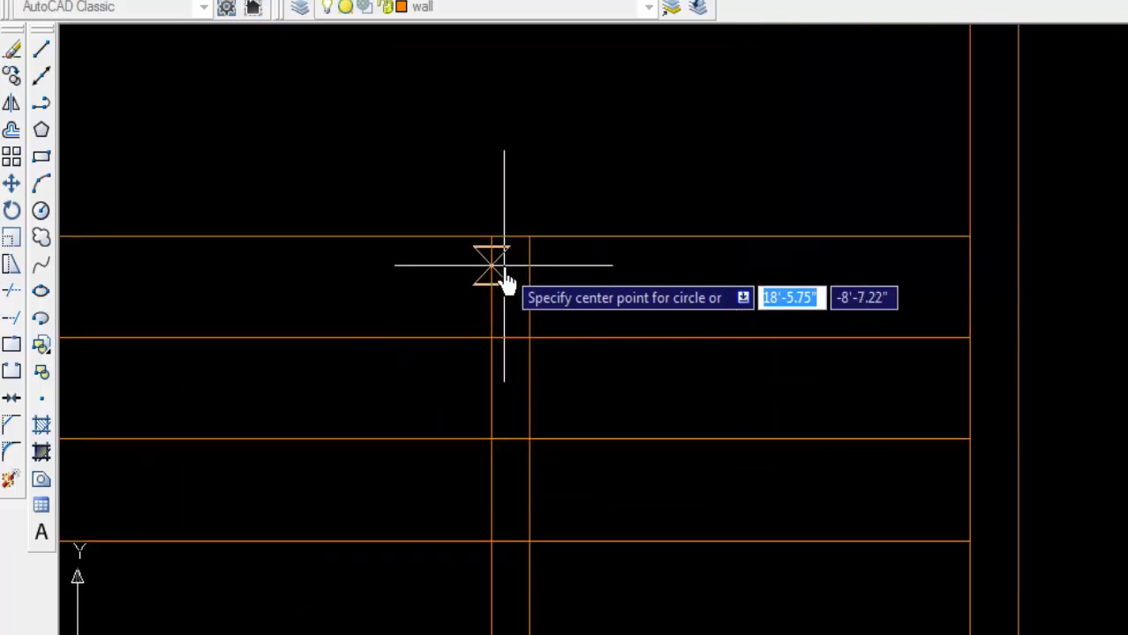
click(511, 238)
key(Return)
scroll(538, 249, down, 4)
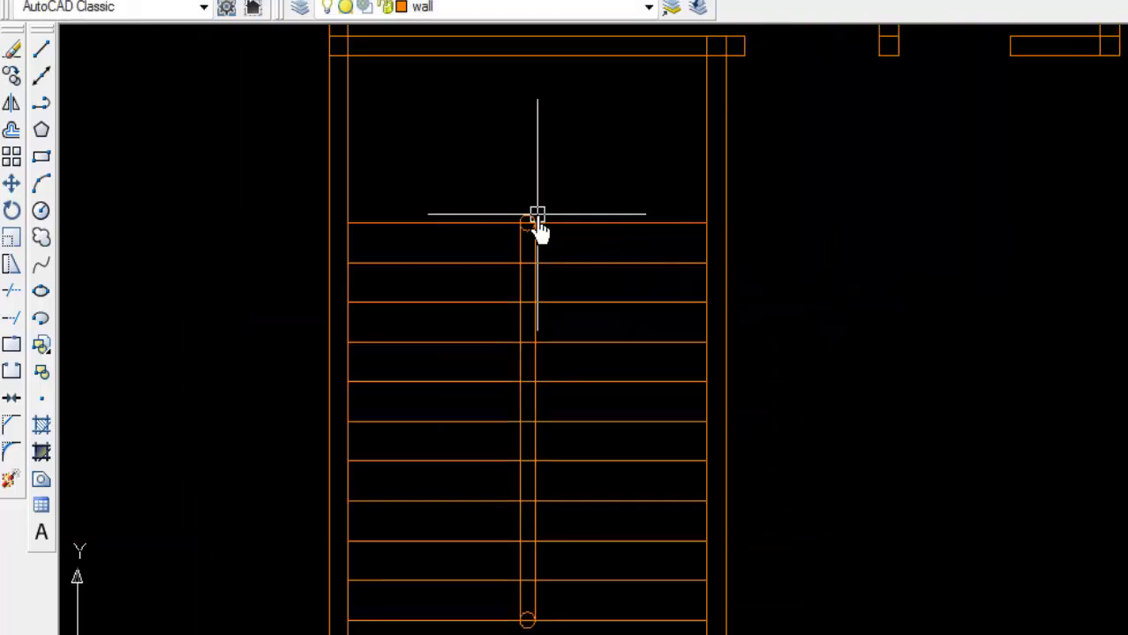
text(tr)
Step: Trim the circles' inner arcs and the tread segments lying between the handrail lines
key(Return)
key(Return)
scroll(526, 239, up, 2)
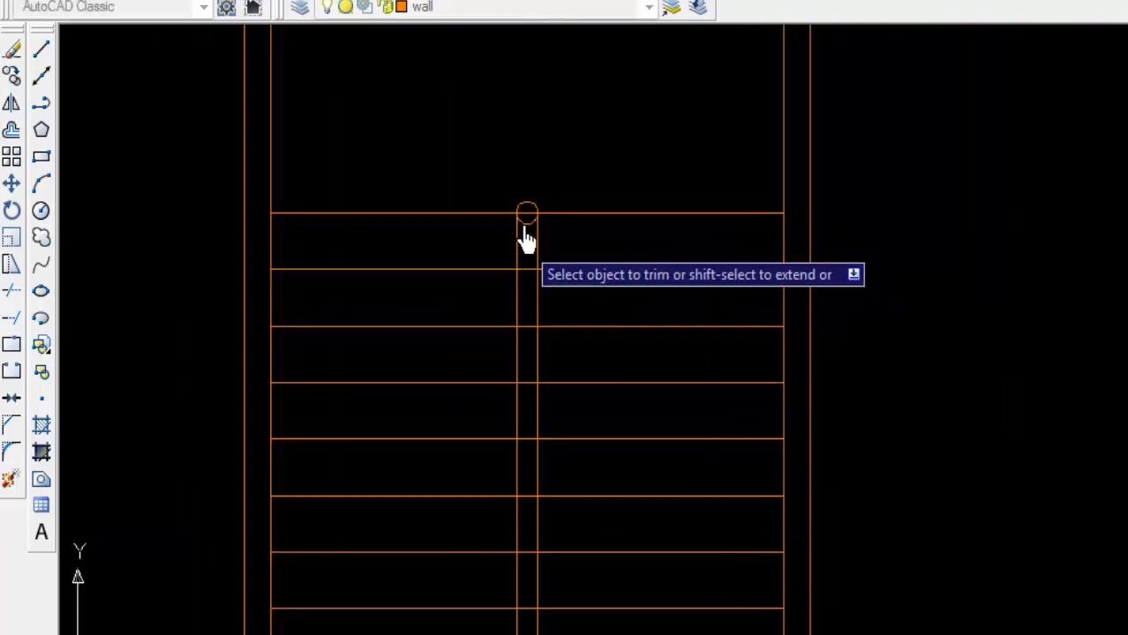
scroll(519, 230, up, 4)
click(509, 233)
scroll(511, 240, down, 4)
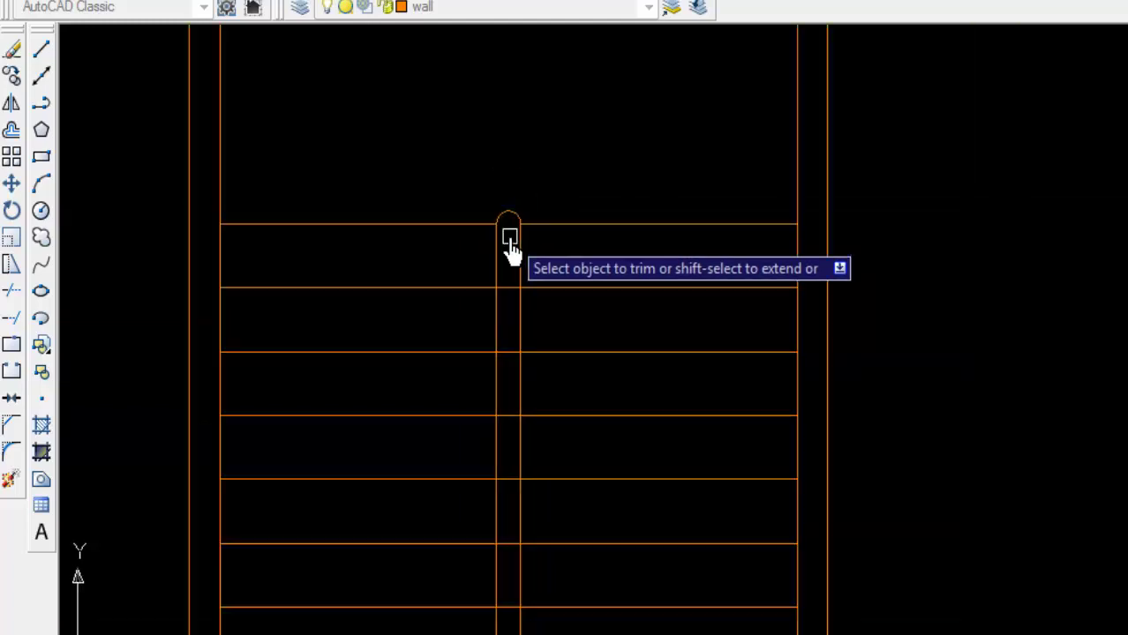
click(508, 236)
click(501, 508)
middle_drag(501, 535, 480, 363)
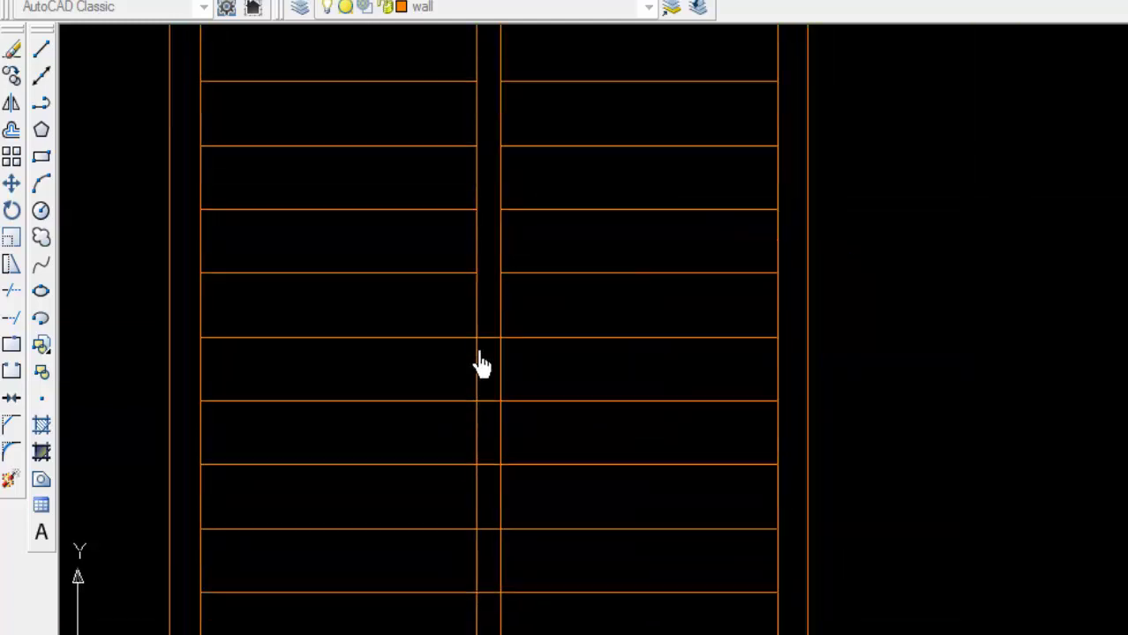
click(487, 261)
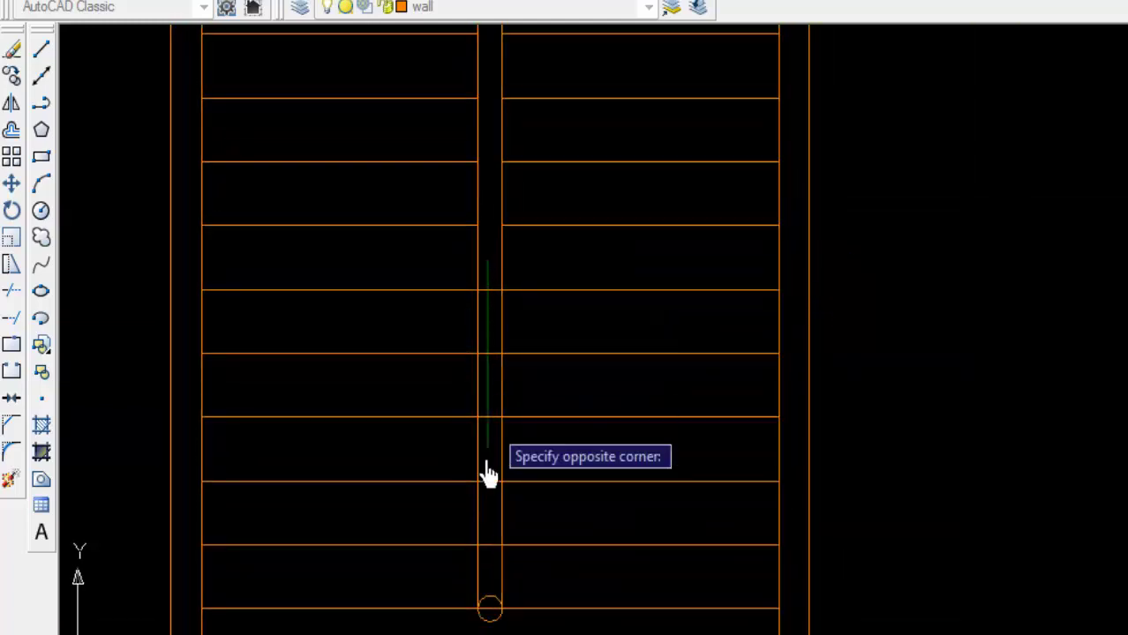
click(486, 618)
scroll(499, 622, down, 3)
scroll(495, 322, down, 2)
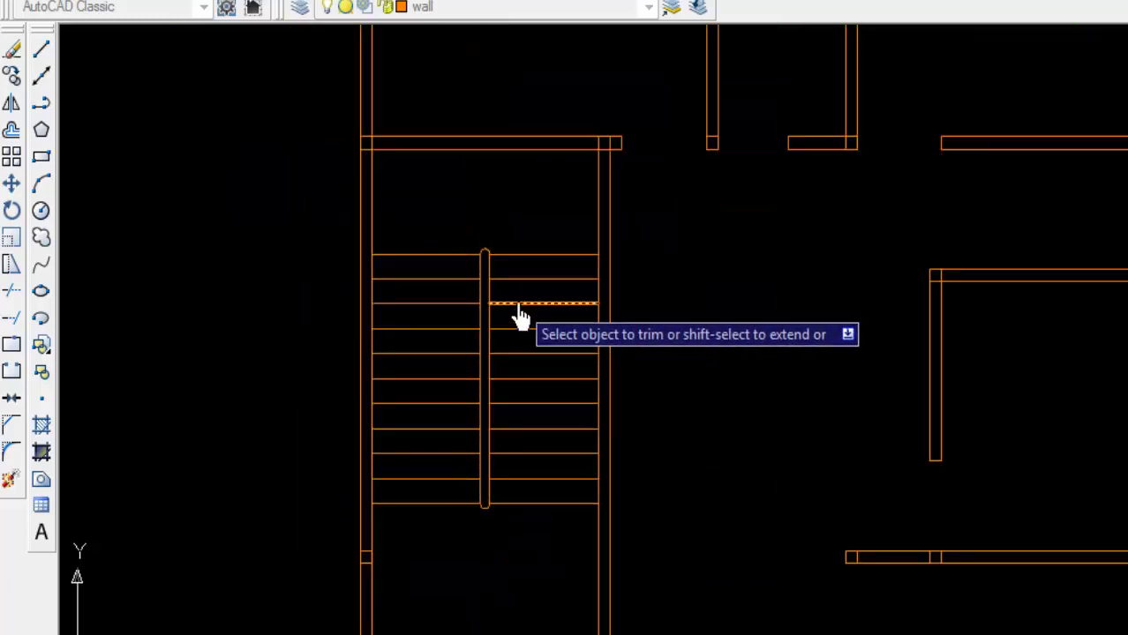
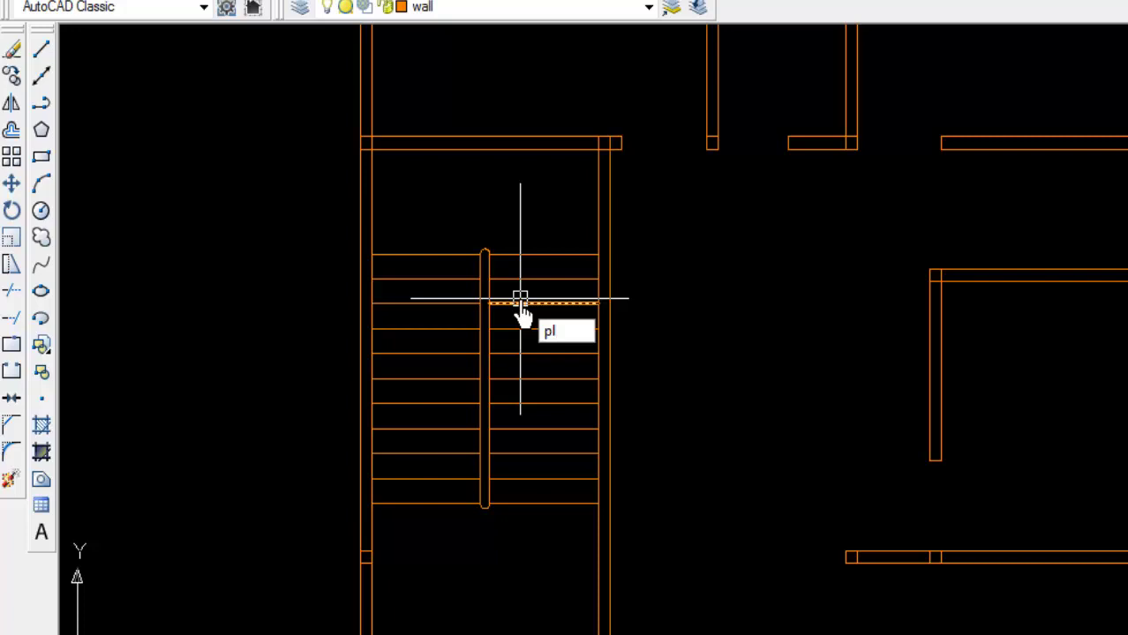
Step: Draw a 2-wide polyline up the stair's left flight and across its top
key(Return)
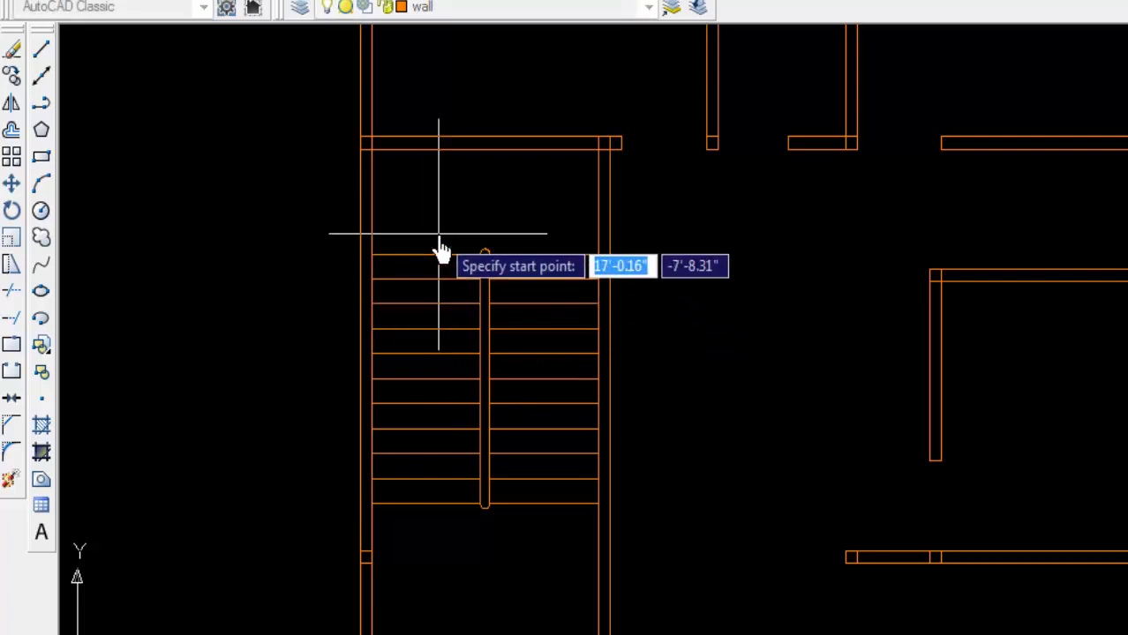
click(418, 541)
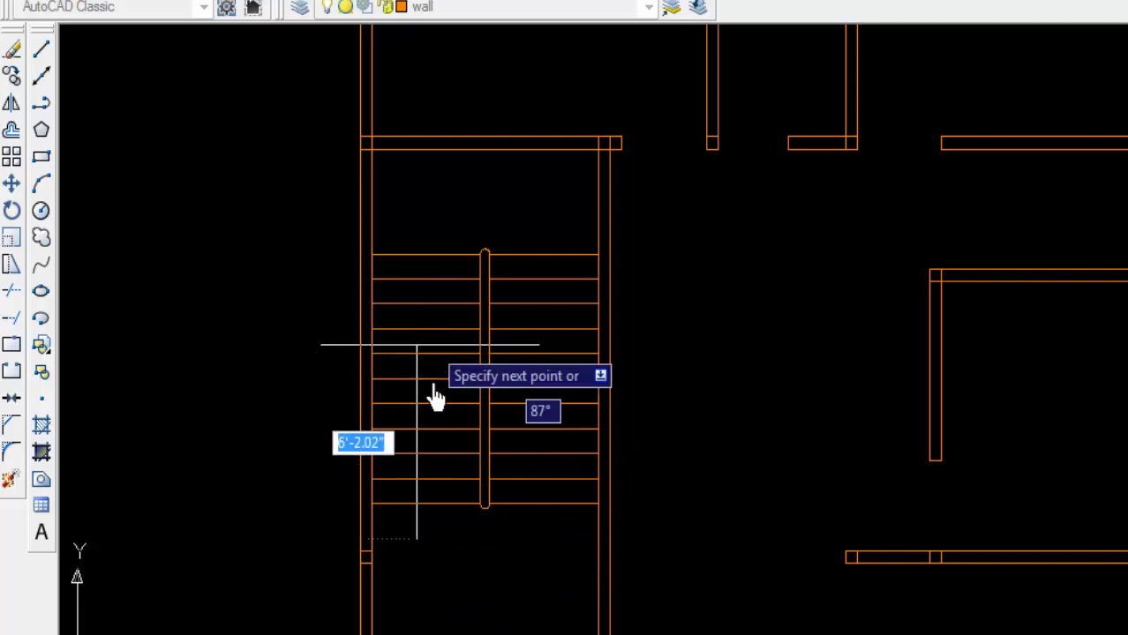
right_click(439, 474)
click(499, 317)
text(2)
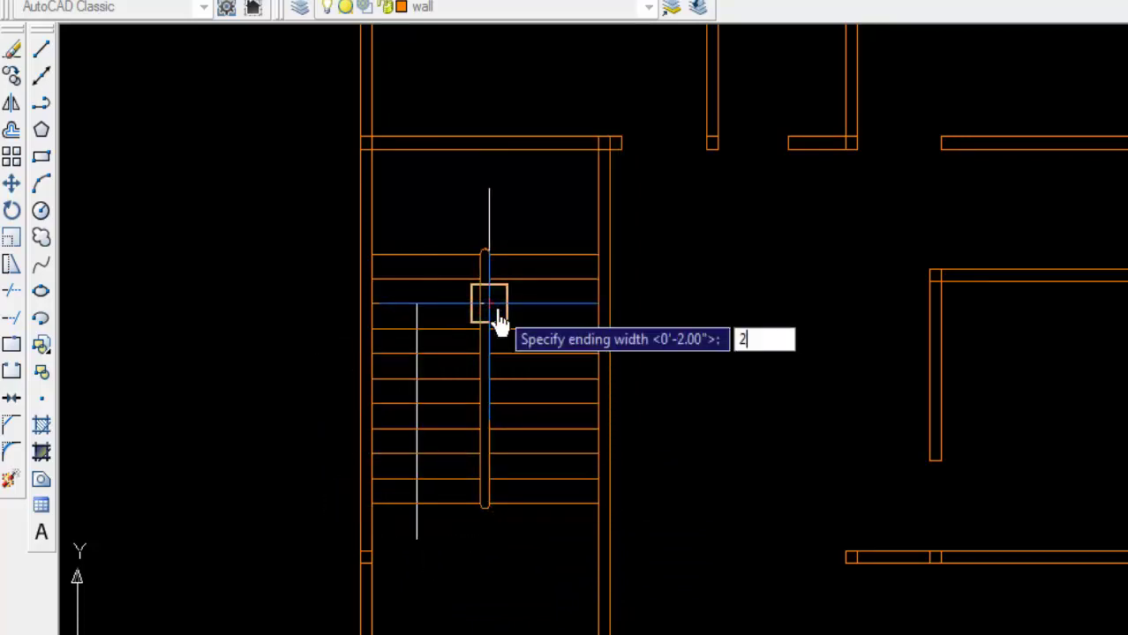
key(Return)
scroll(411, 295, up, 2)
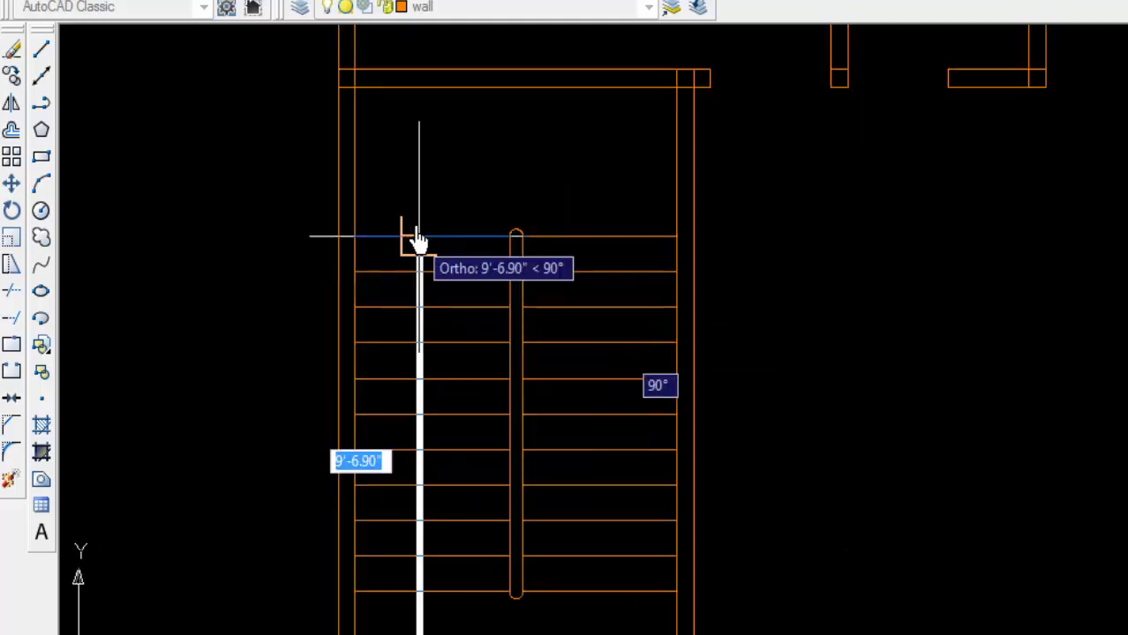
click(419, 176)
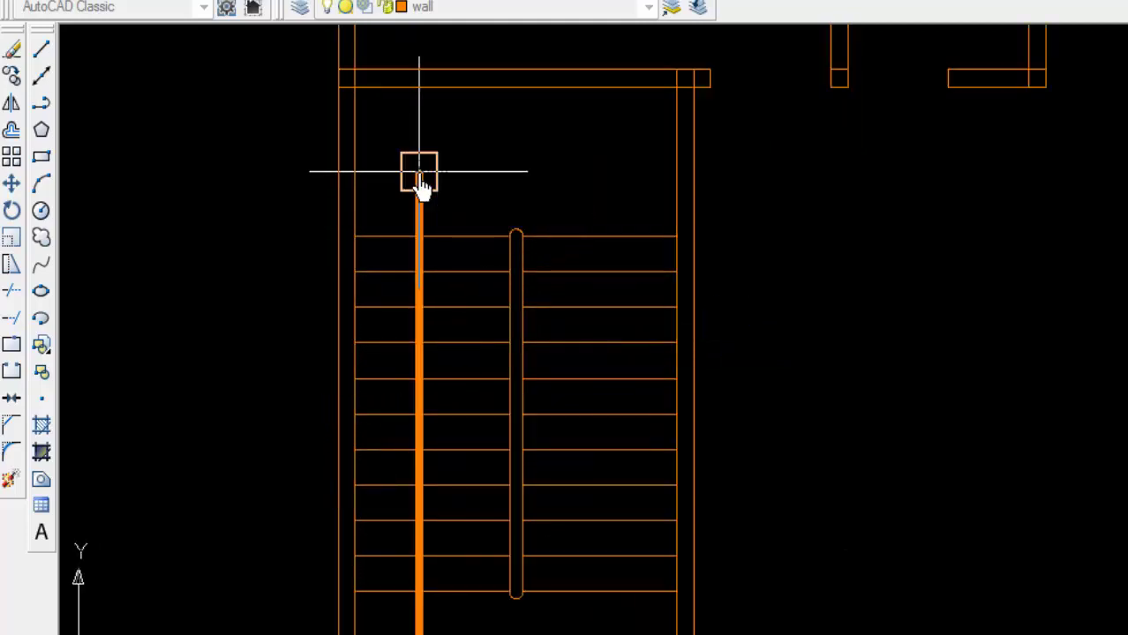
click(599, 181)
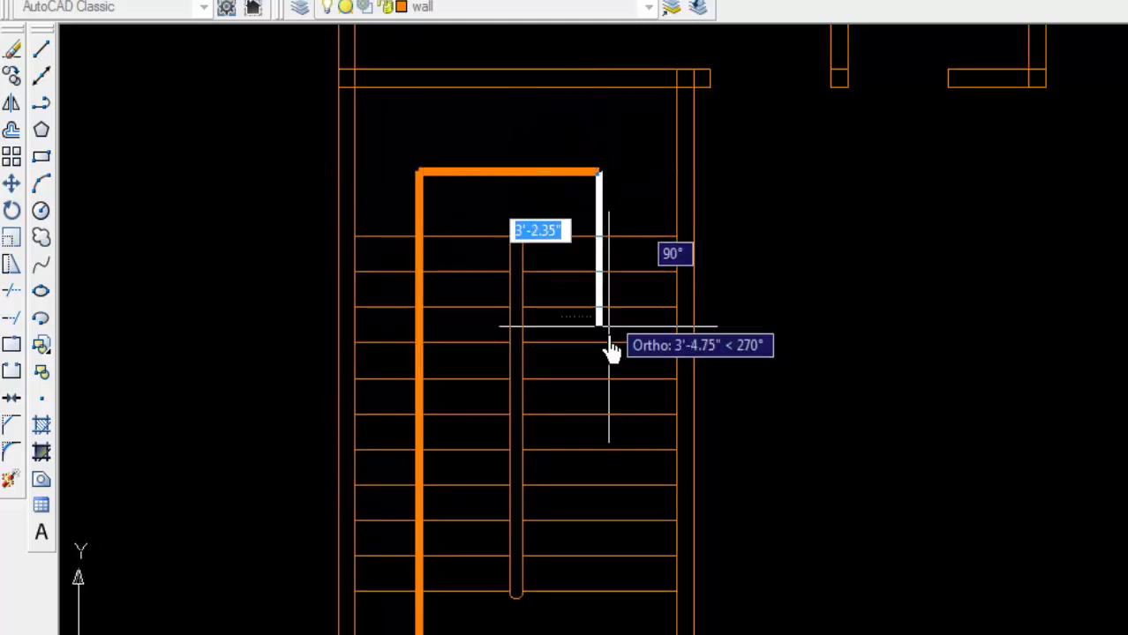
Step: Continue the polyline down the right flight, ending in an arrowhead tapered to 0 width
scroll(600, 460, up, 2)
click(599, 456)
right_click(600, 452)
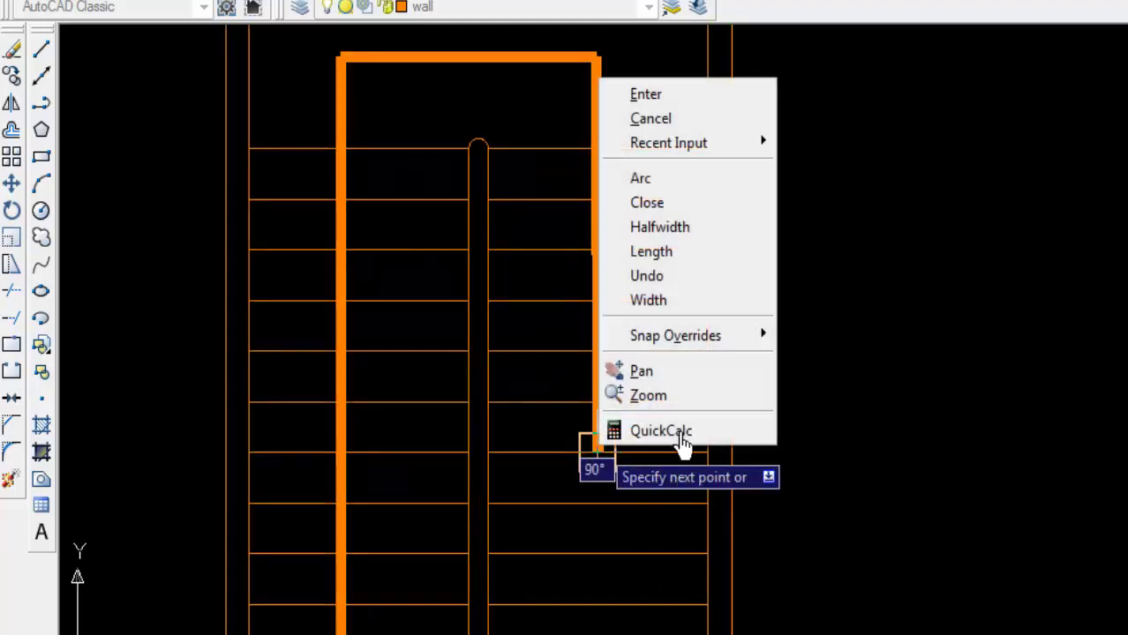
click(660, 305)
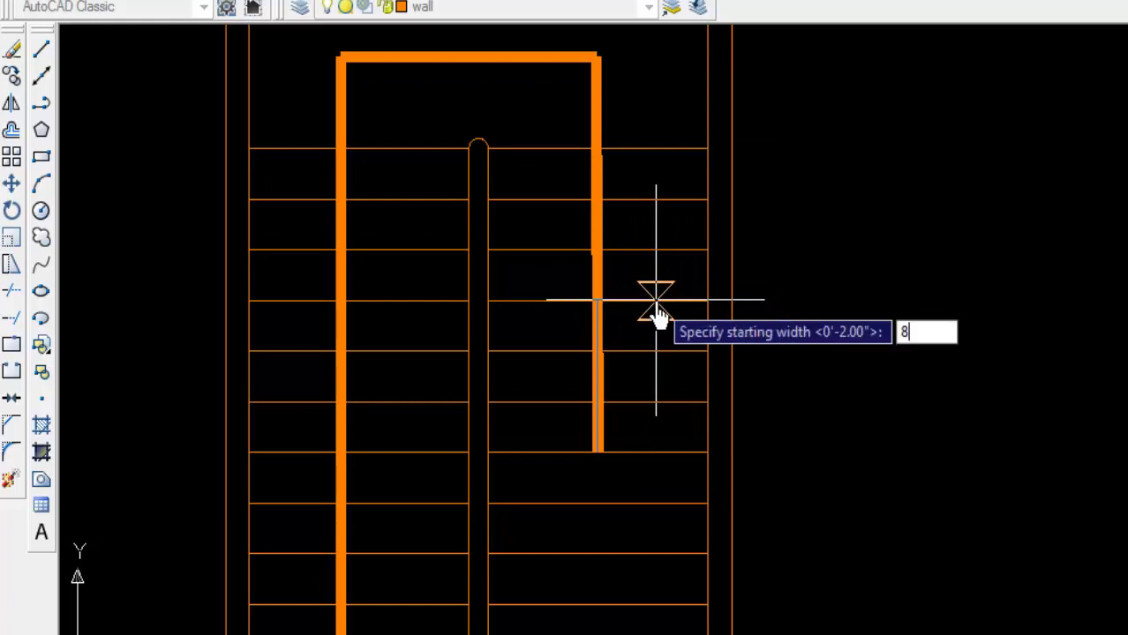
text(0.00")
key(Return)
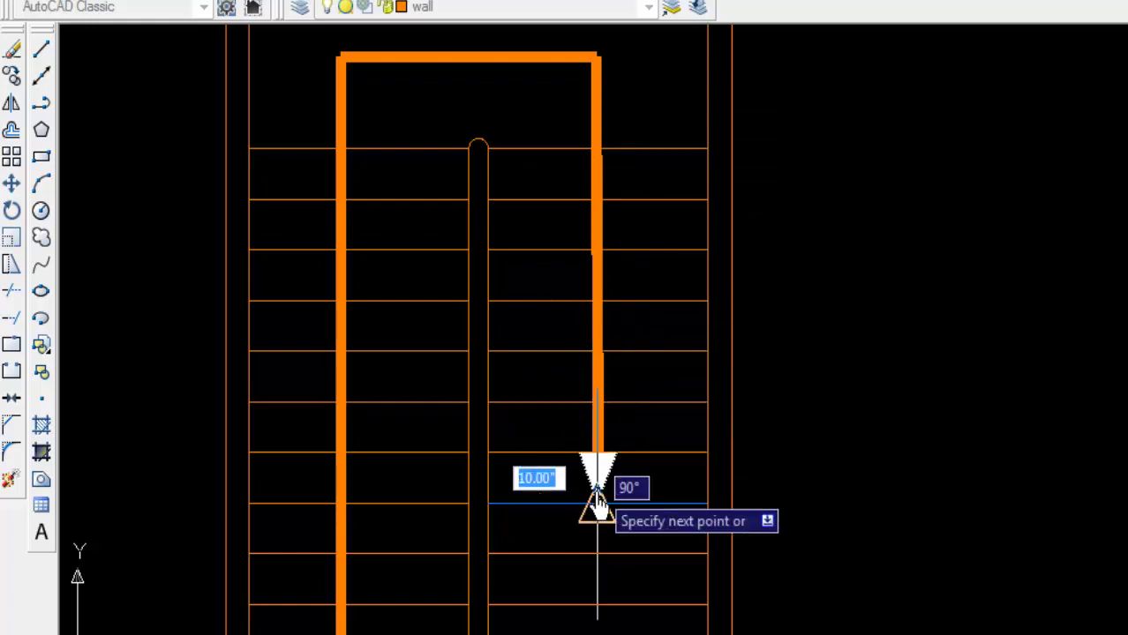
scroll(597, 516, up, 2)
click(599, 544)
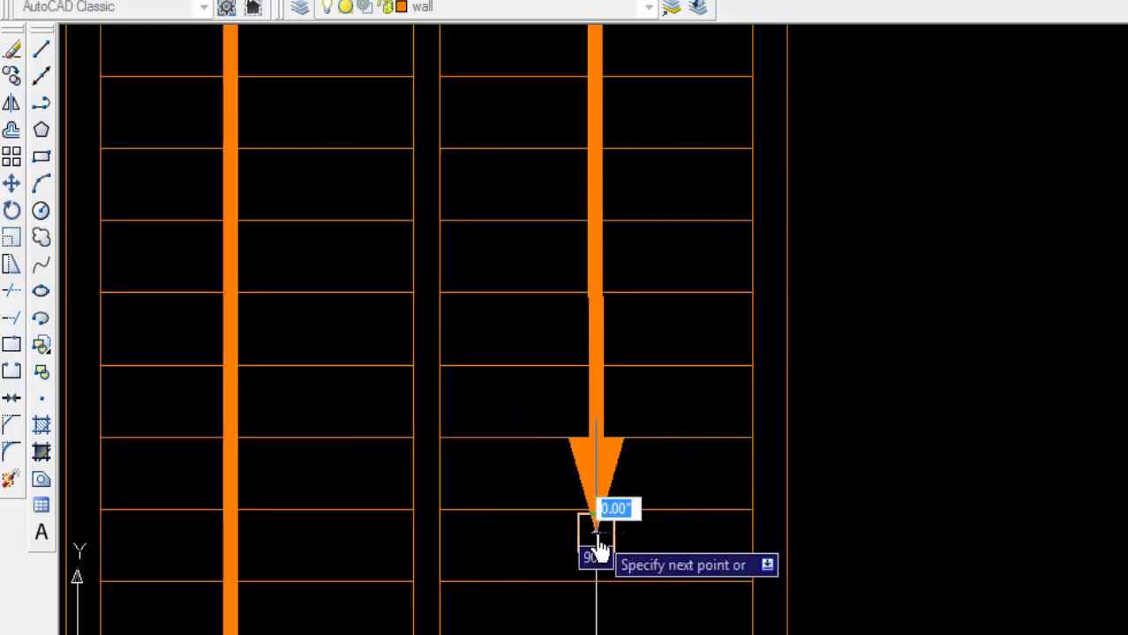
key(Return)
scroll(641, 496, down, 2)
scroll(641, 496, down, 2)
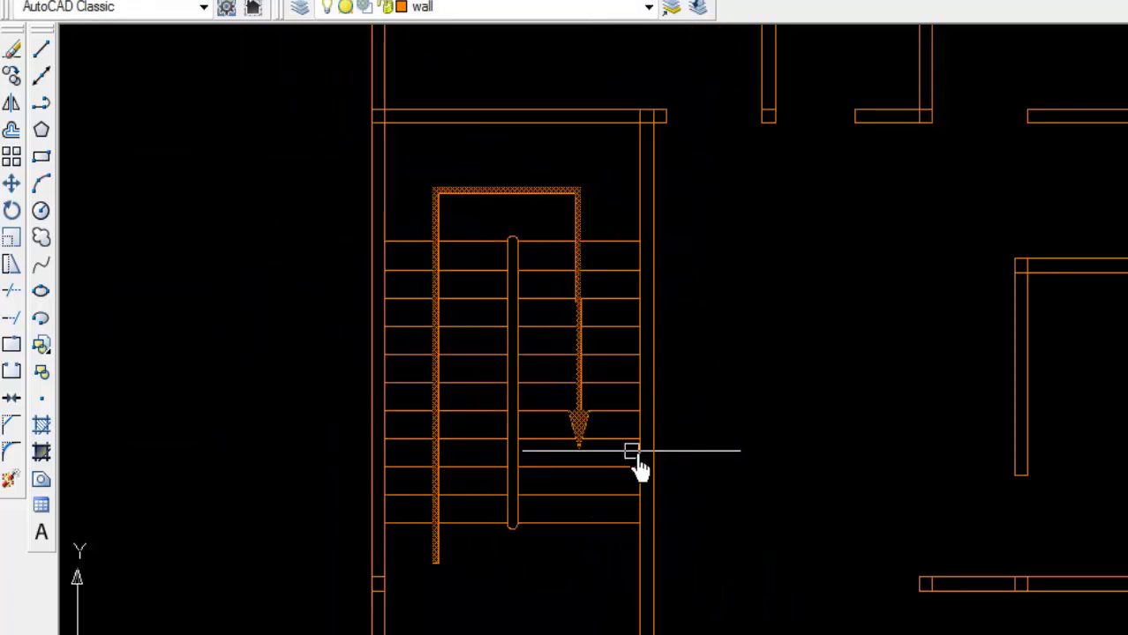
scroll(608, 394, down, 2)
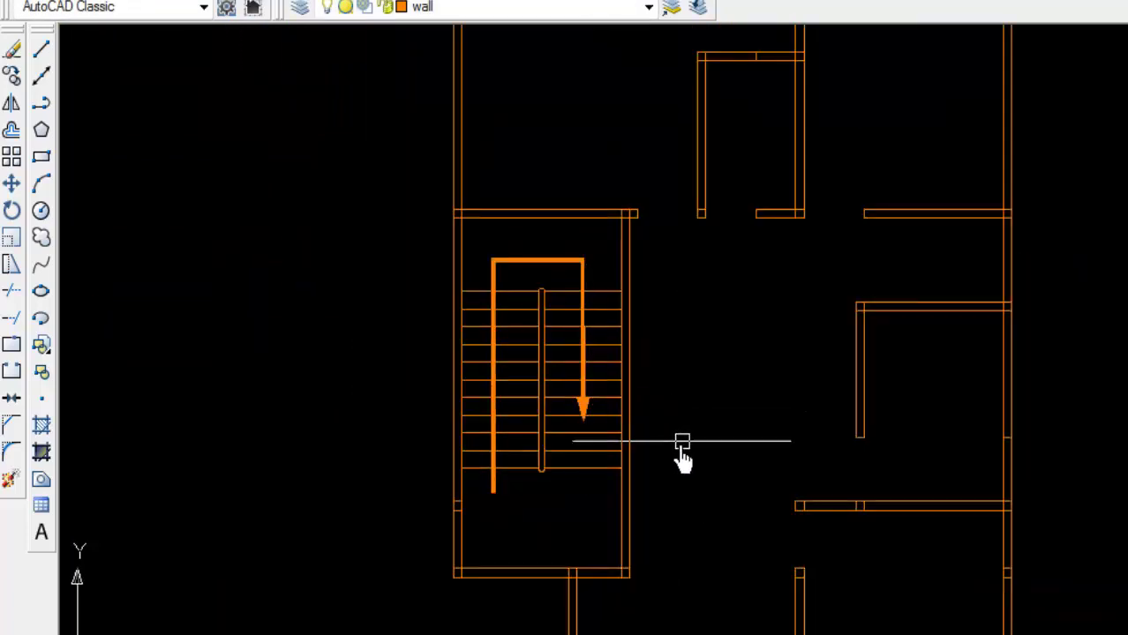
Step: Trim the stair enclosure's bottom wall open to the corridor
middle_drag(549, 552, 544, 470)
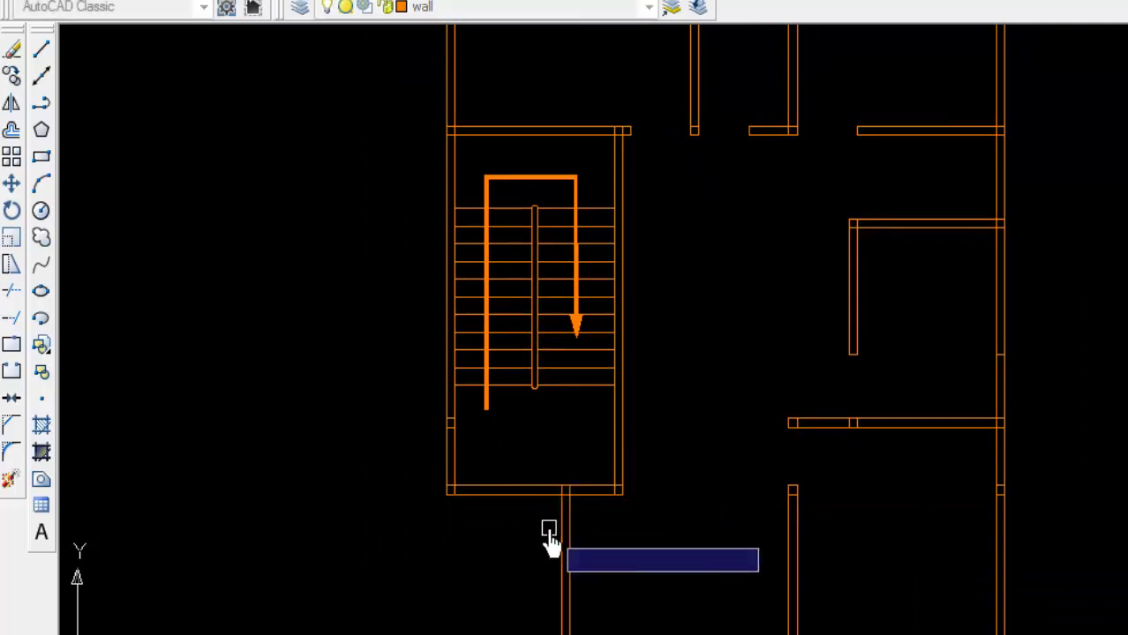
key(Return)
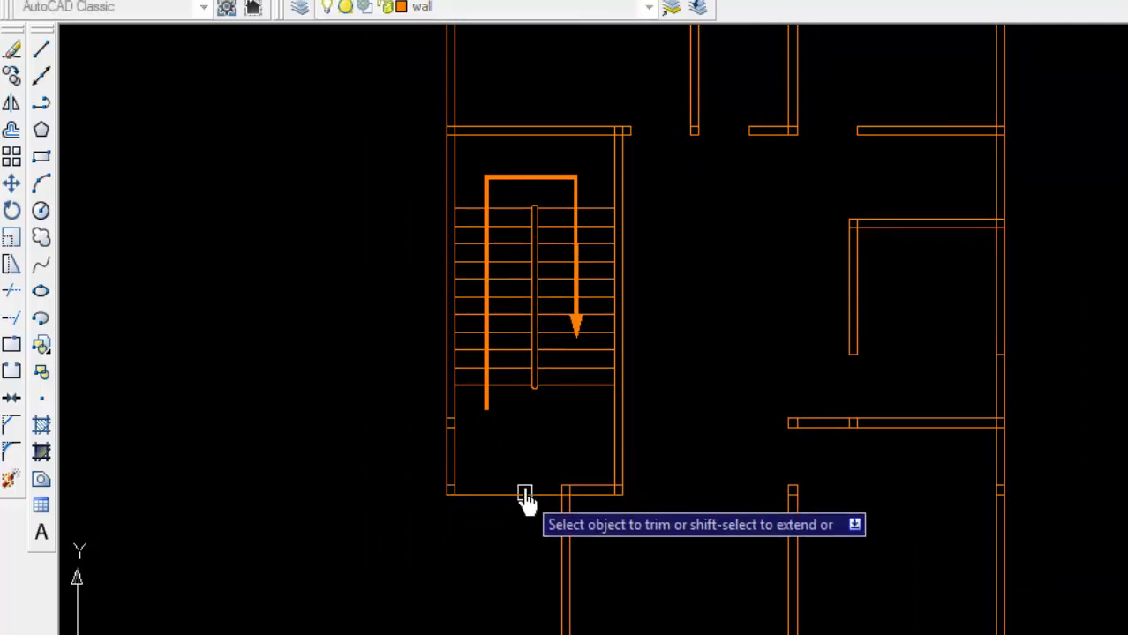
click(522, 493)
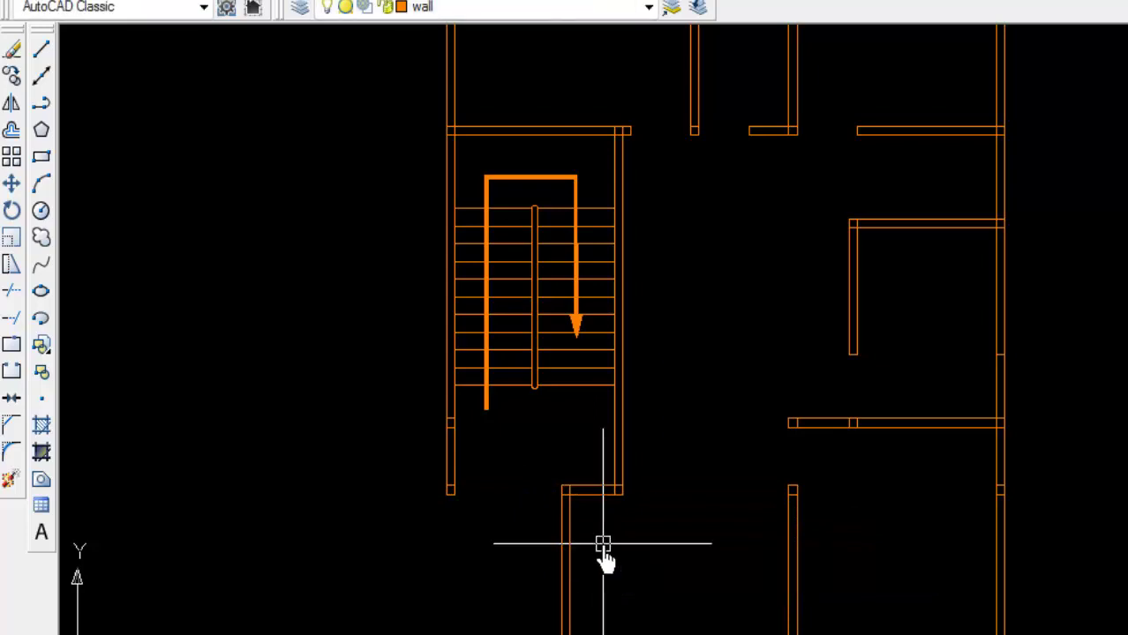
text(o)
Step: Offset the bottom wall line 3' upward to form a new wall line
key(Return)
text(3')
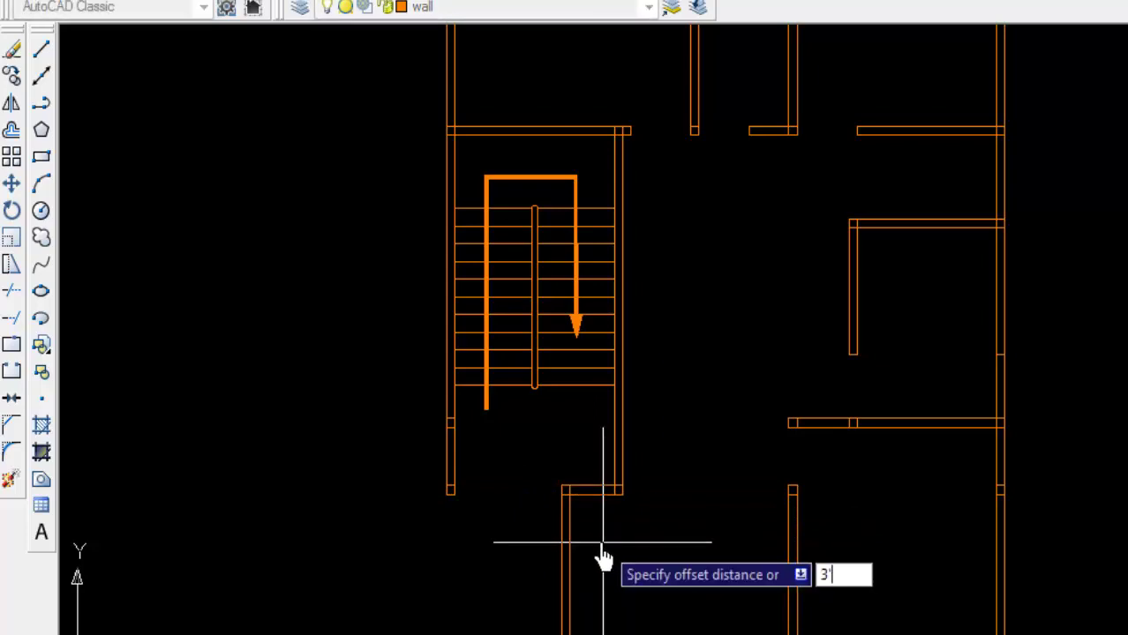
key(Return)
click(590, 488)
click(609, 459)
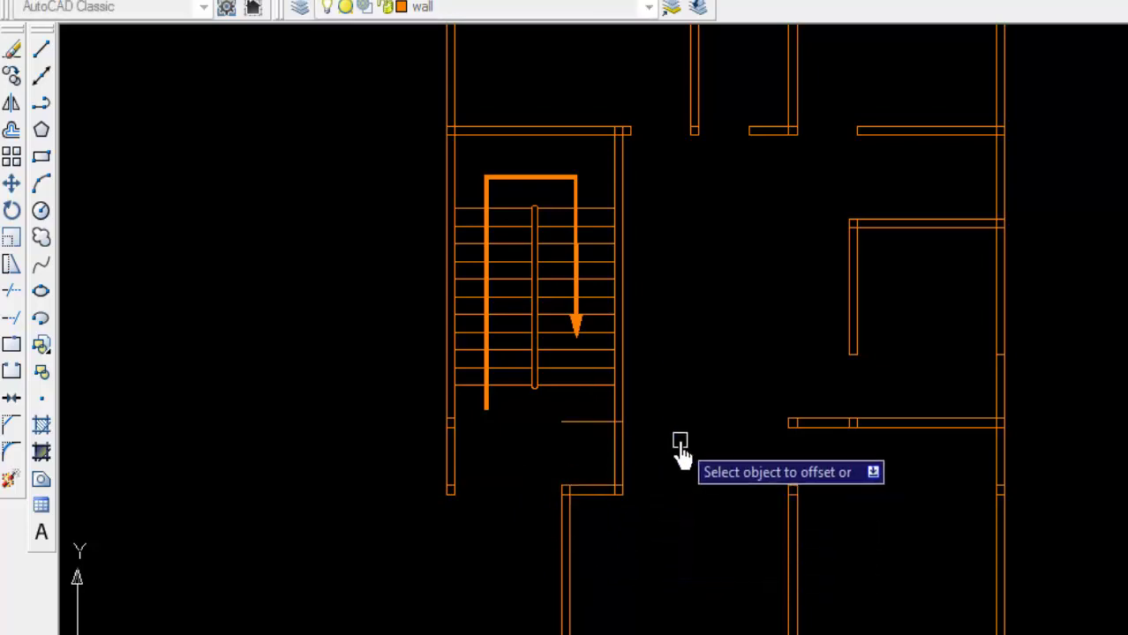
key(Escape)
key(Return)
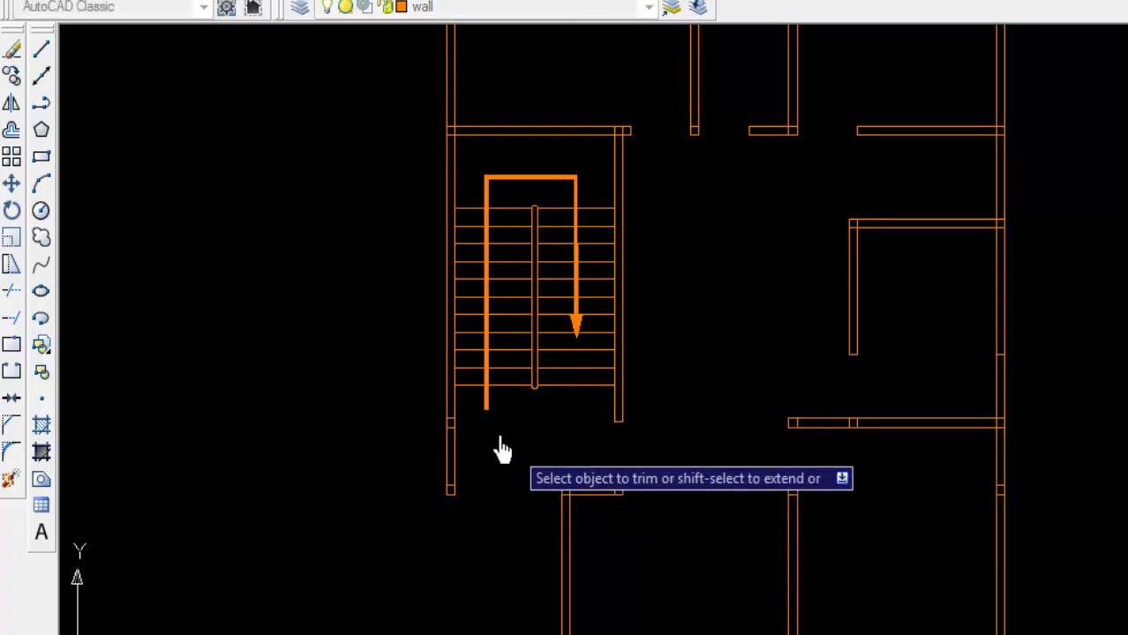
Step: Trim the crossing lines where walls meet the top wall band and its inner corner
scroll(530, 450, down, 2)
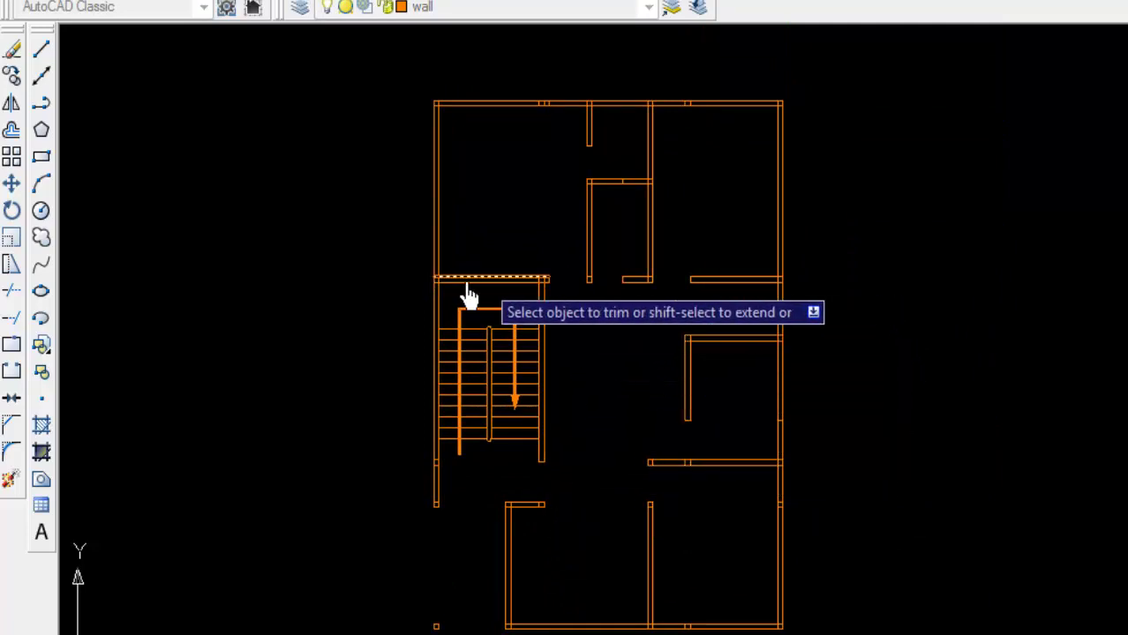
scroll(425, 123, up, 3)
scroll(424, 124, up, 1)
scroll(455, 118, up, 2)
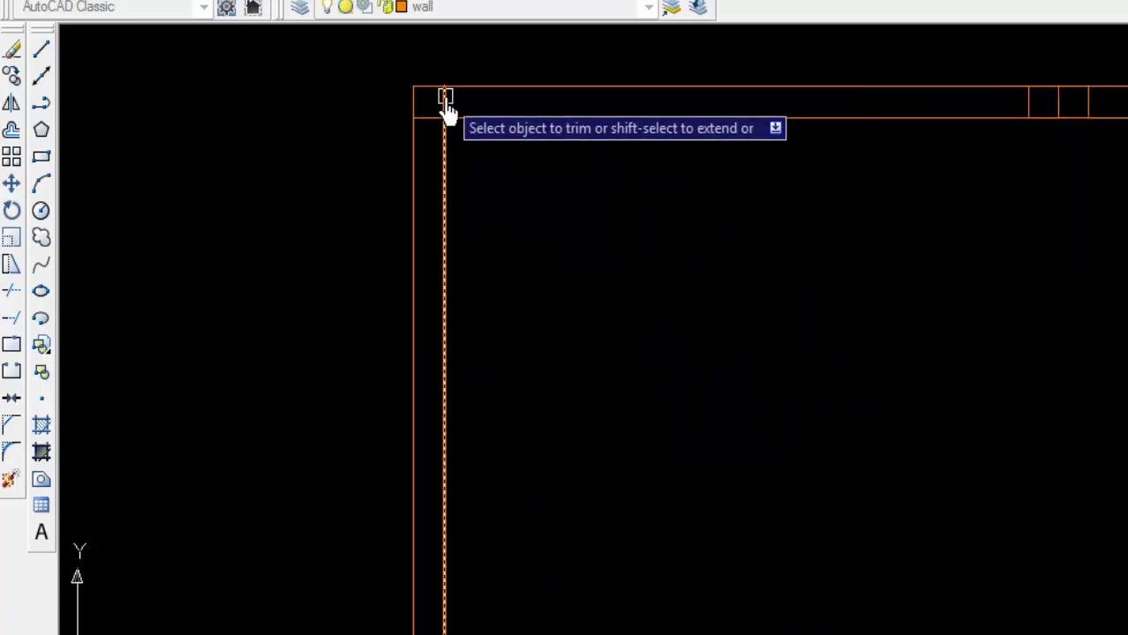
scroll(723, 171, down, 3)
scroll(750, 151, up, 2)
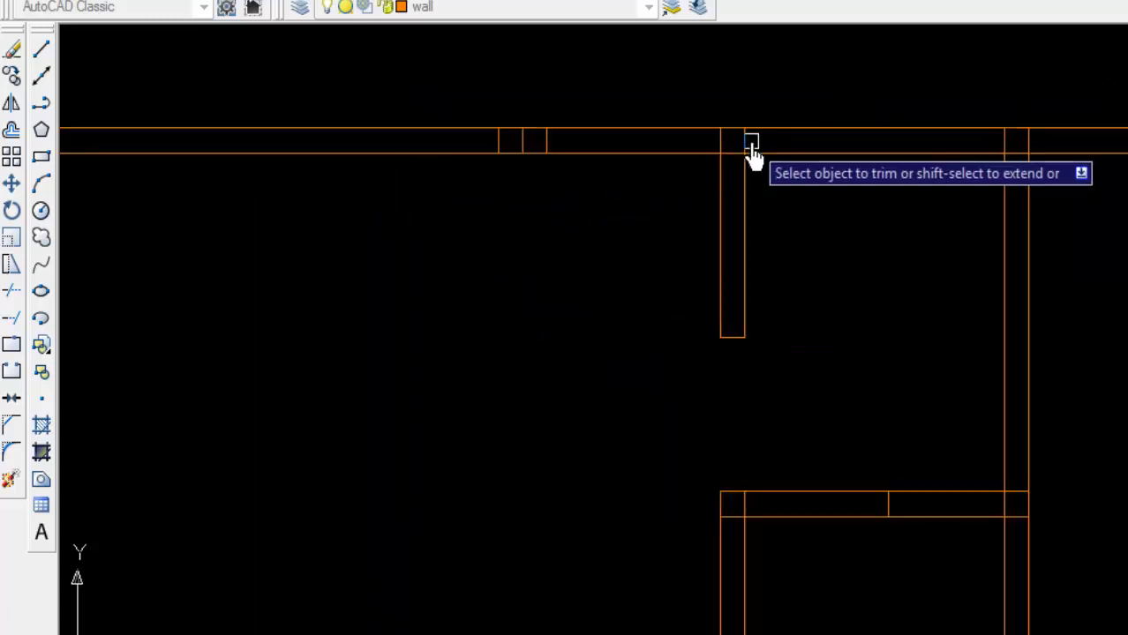
scroll(732, 151, up, 1)
click(704, 150)
click(715, 156)
scroll(592, 212, down, 3)
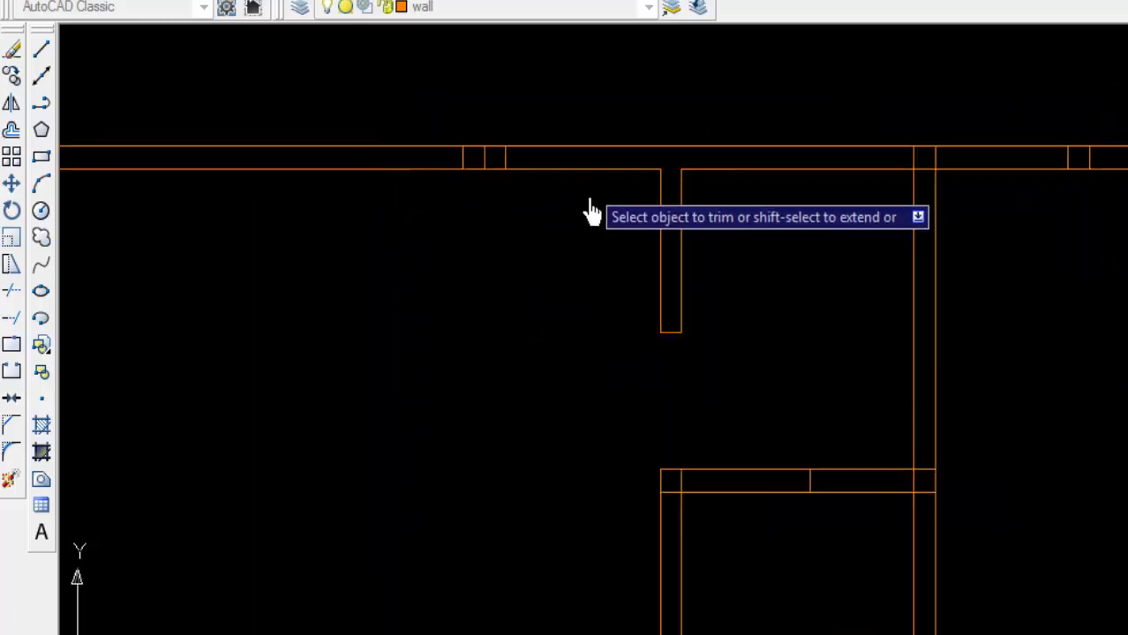
scroll(846, 177, up, 1)
scroll(733, 186, up, 3)
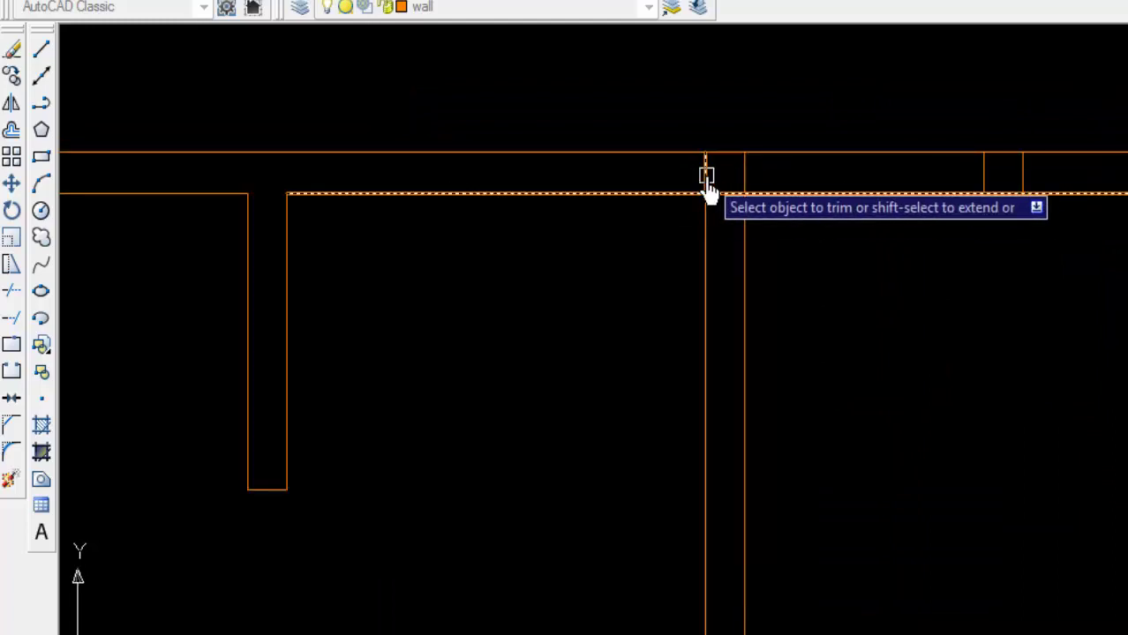
click(744, 181)
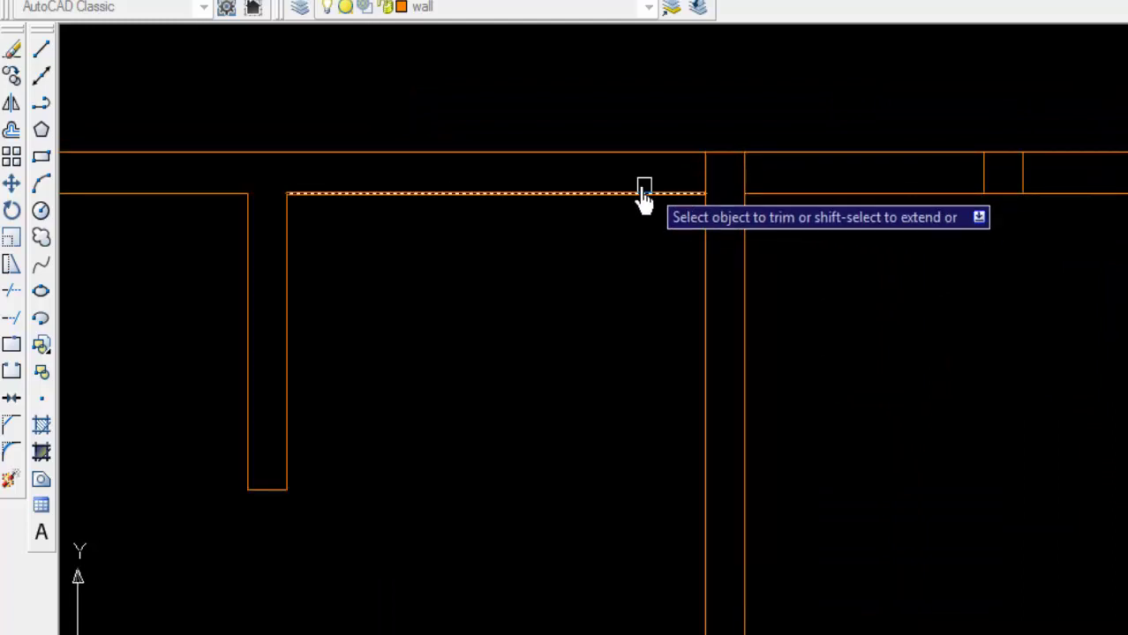
scroll(794, 221, down, 3)
scroll(847, 238, up, 3)
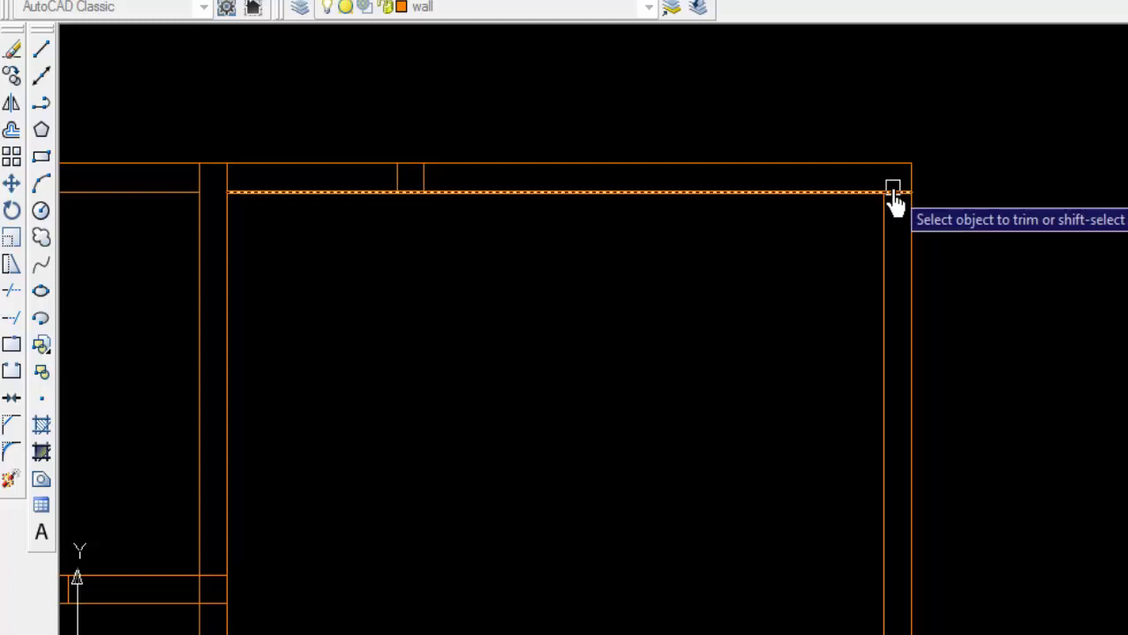
click(894, 194)
scroll(794, 221, down, 3)
scroll(821, 372, up, 3)
scroll(825, 388, up, 2)
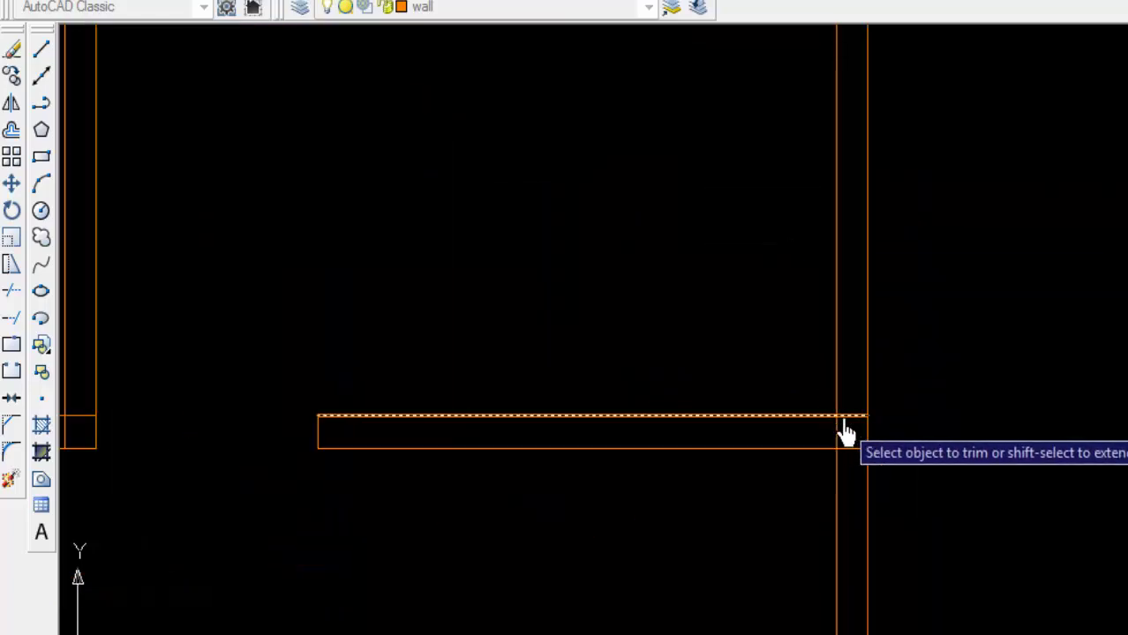
click(852, 449)
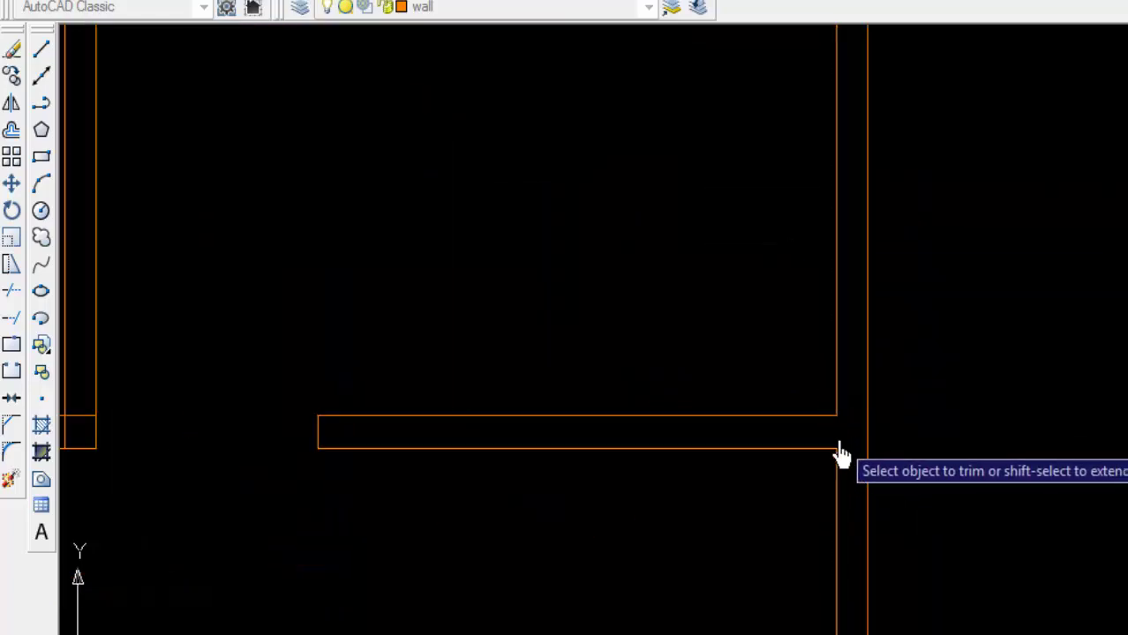
Step: Trim the overlapping lines at the right wall junction and the bottom-right corner
scroll(838, 455, down, 3)
scroll(821, 455, up, 1)
scroll(799, 406, up, 3)
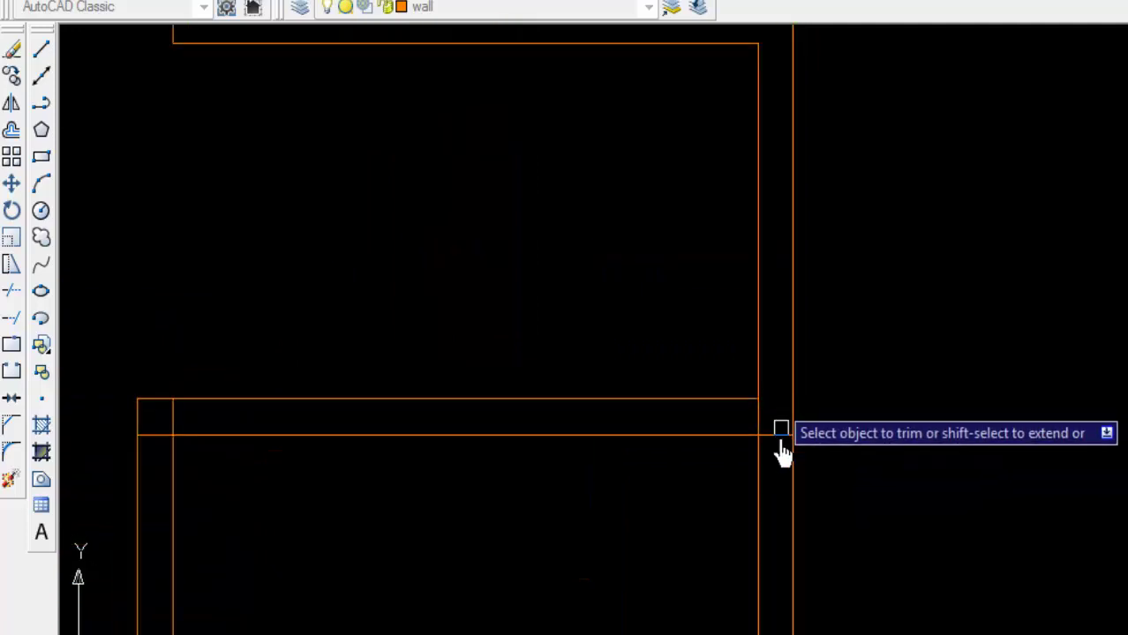
scroll(764, 434, down, 1)
scroll(370, 433, up, 1)
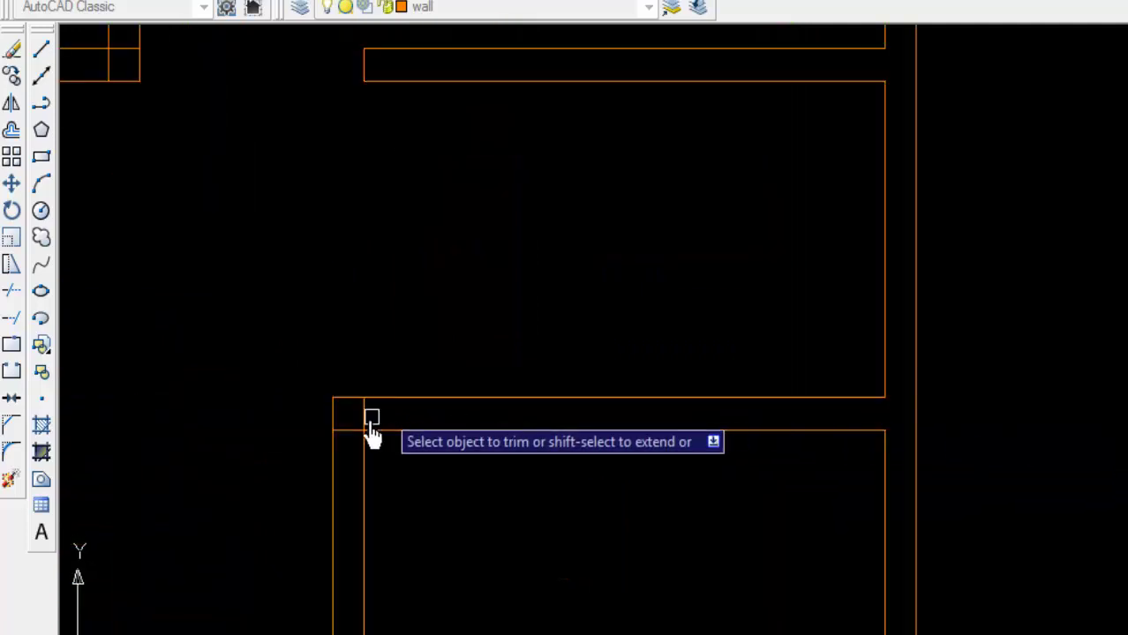
scroll(357, 431, up, 3)
scroll(453, 499, down, 3)
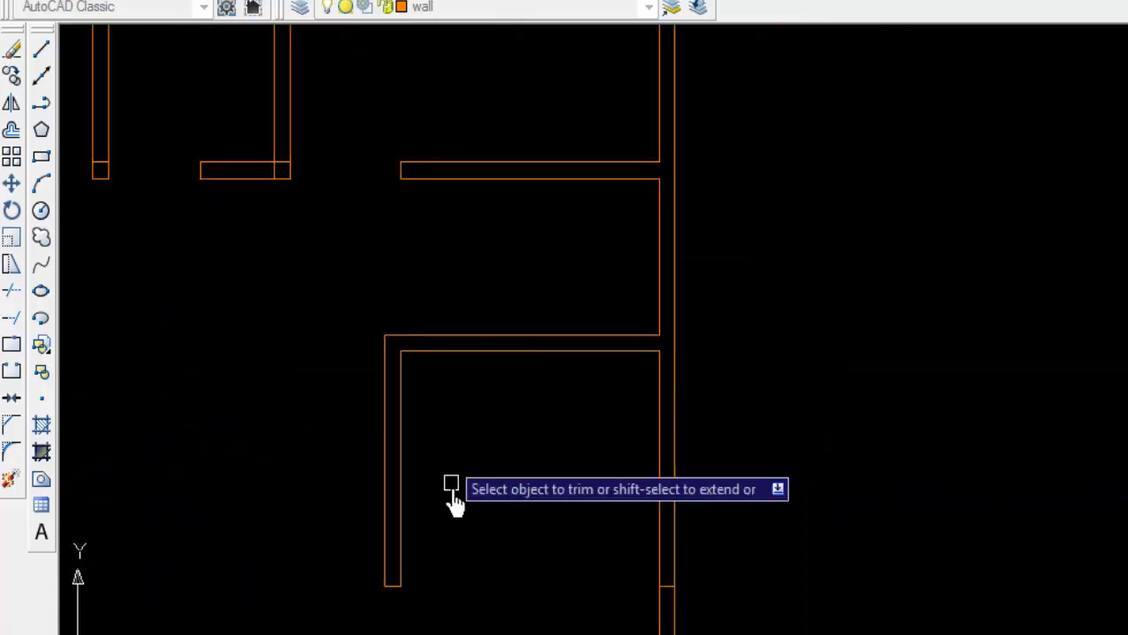
scroll(516, 365, up, 1)
scroll(720, 450, up, 5)
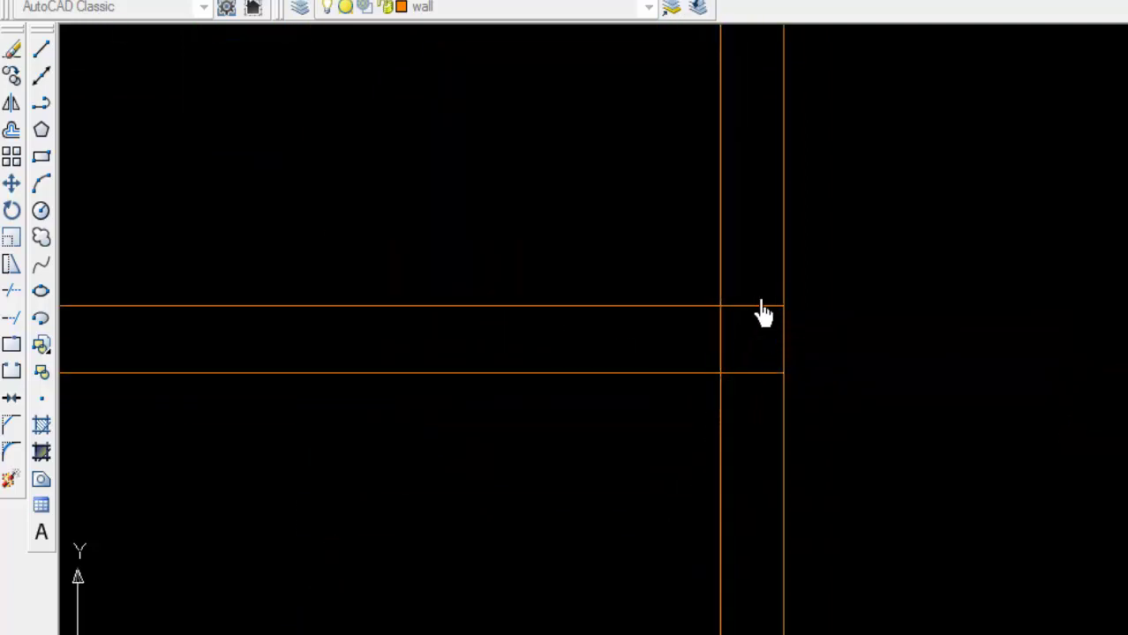
click(720, 335)
scroll(732, 340, down, 5)
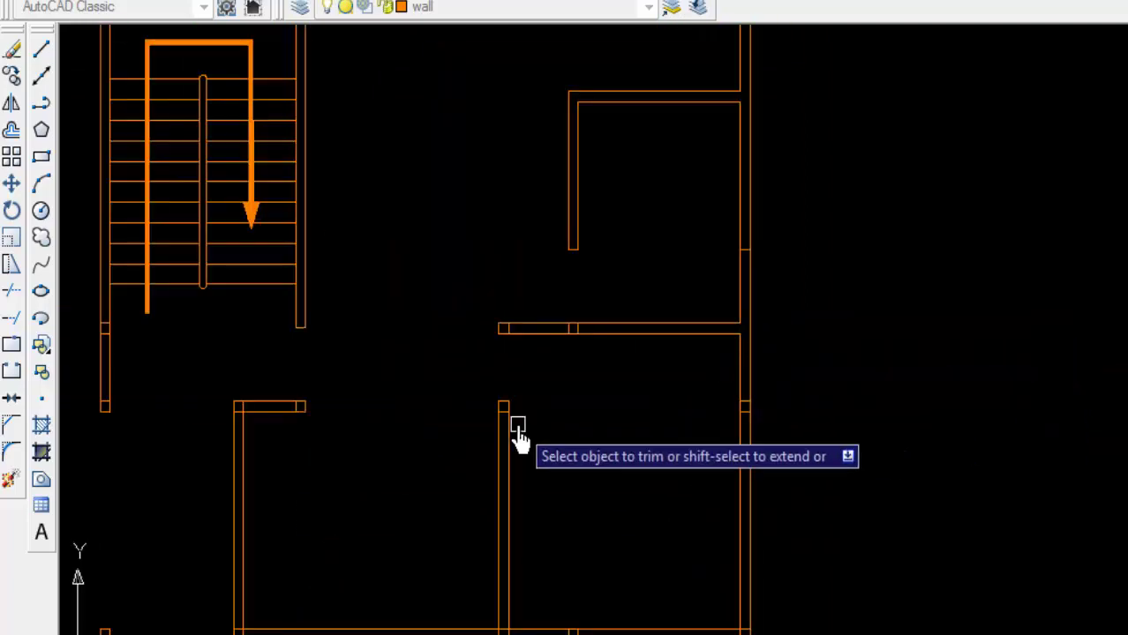
mouse_move(516, 433)
middle_down()
mouse_move(654, 455)
mouse_move(696, 378)
middle_up()
scroll(909, 574, up, 3)
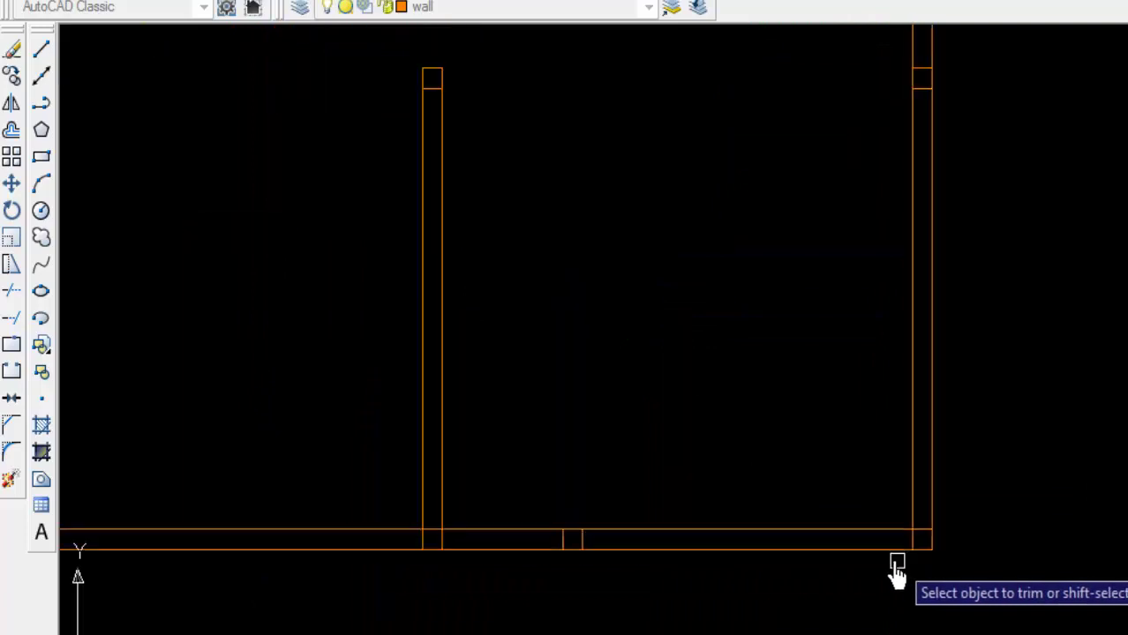
scroll(897, 564, up, 2)
scroll(918, 543, up, 2)
click(925, 529)
Step: Clean up the lower junction lines and cut the vertical lines out of the top-left wall strip
scroll(939, 529, down, 5)
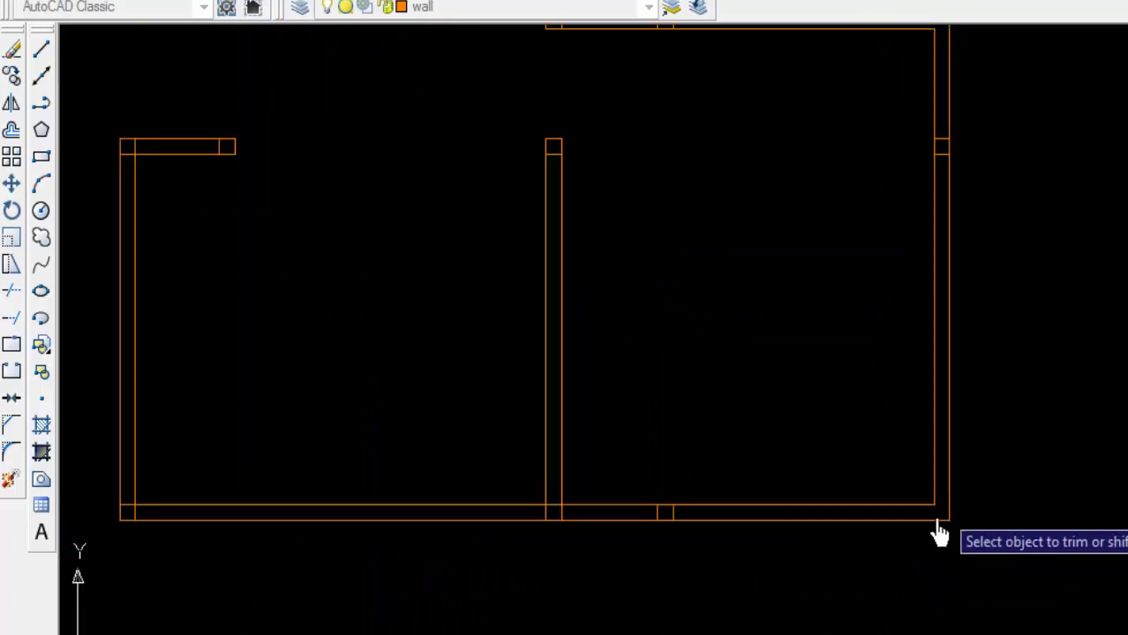
scroll(511, 529, up, 4)
scroll(576, 505, up, 1)
click(619, 507)
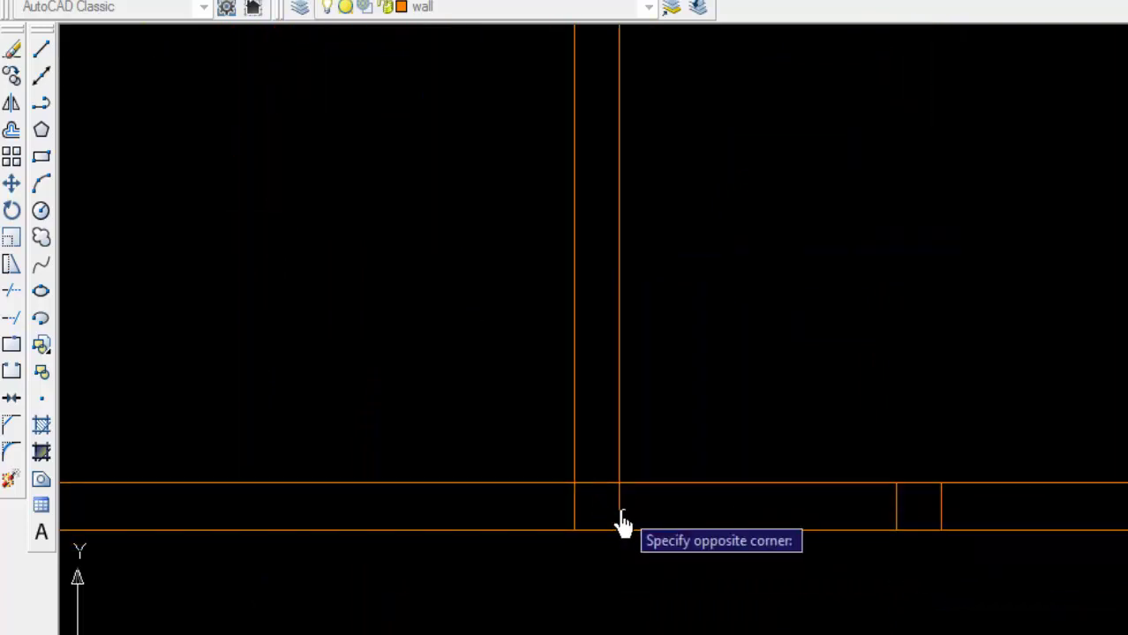
click(623, 524)
click(608, 485)
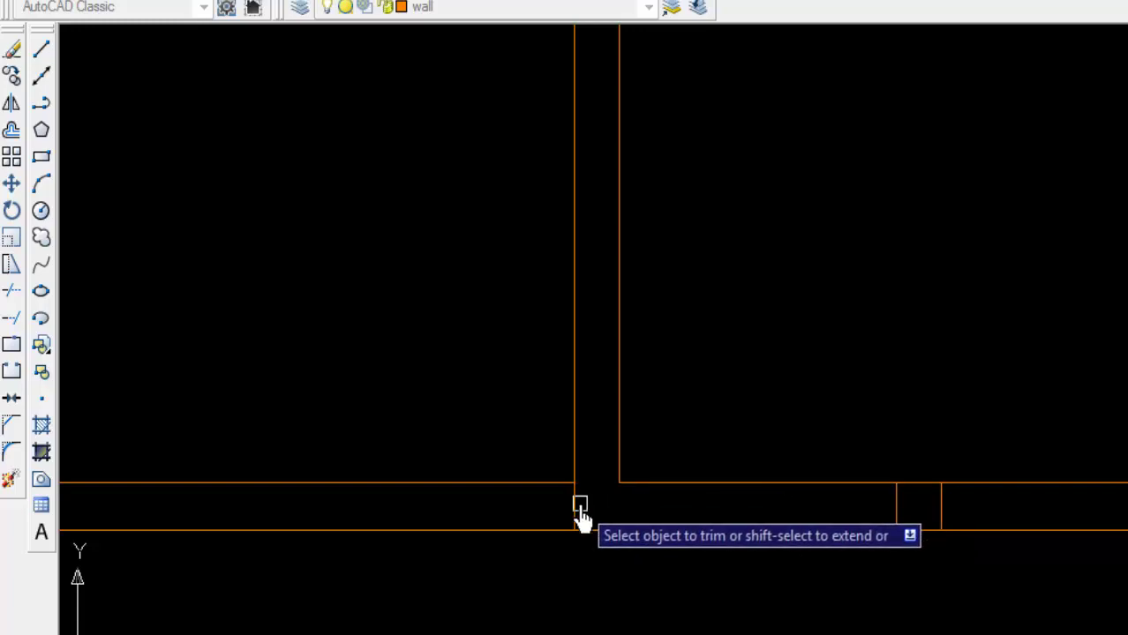
click(580, 516)
scroll(589, 521, down, 4)
scroll(296, 530, up, 3)
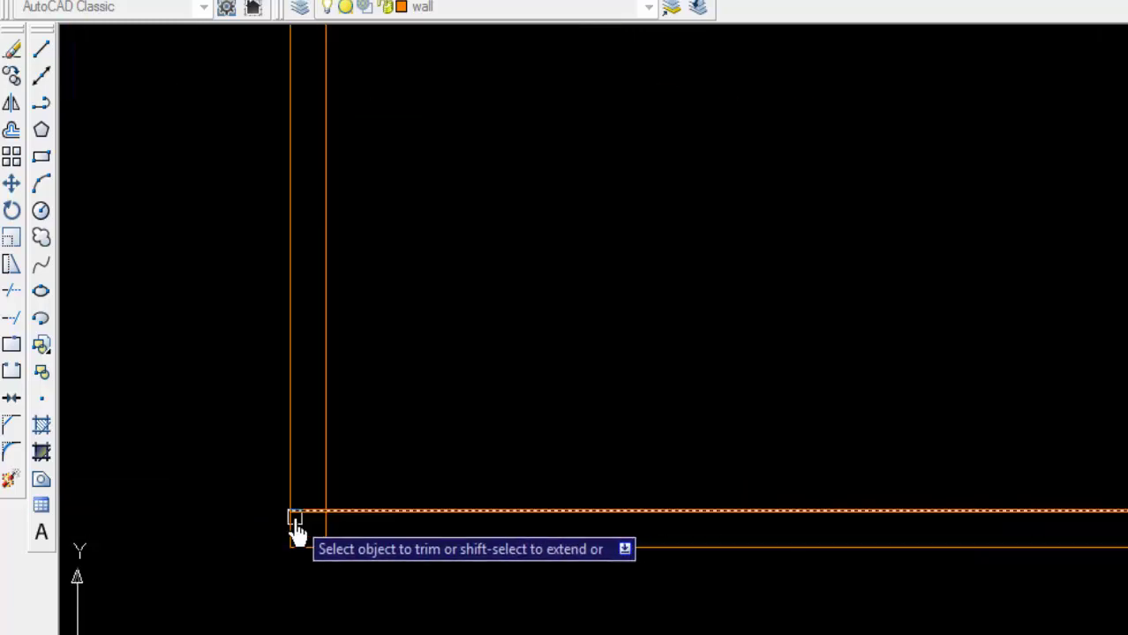
scroll(325, 574, down, 2)
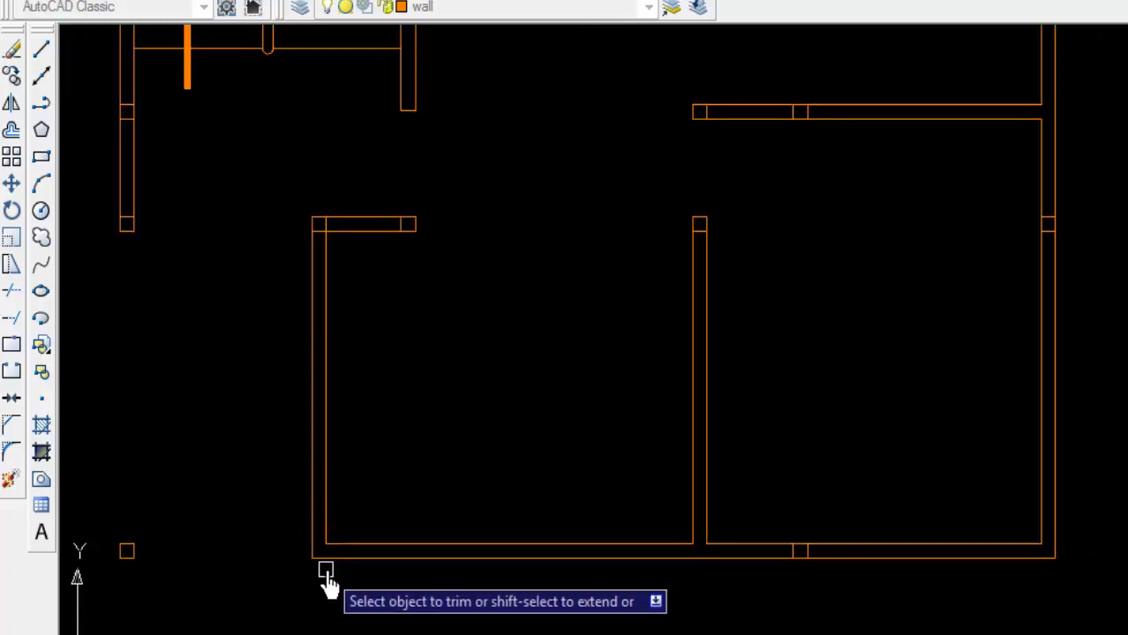
scroll(321, 257, up, 3)
click(315, 218)
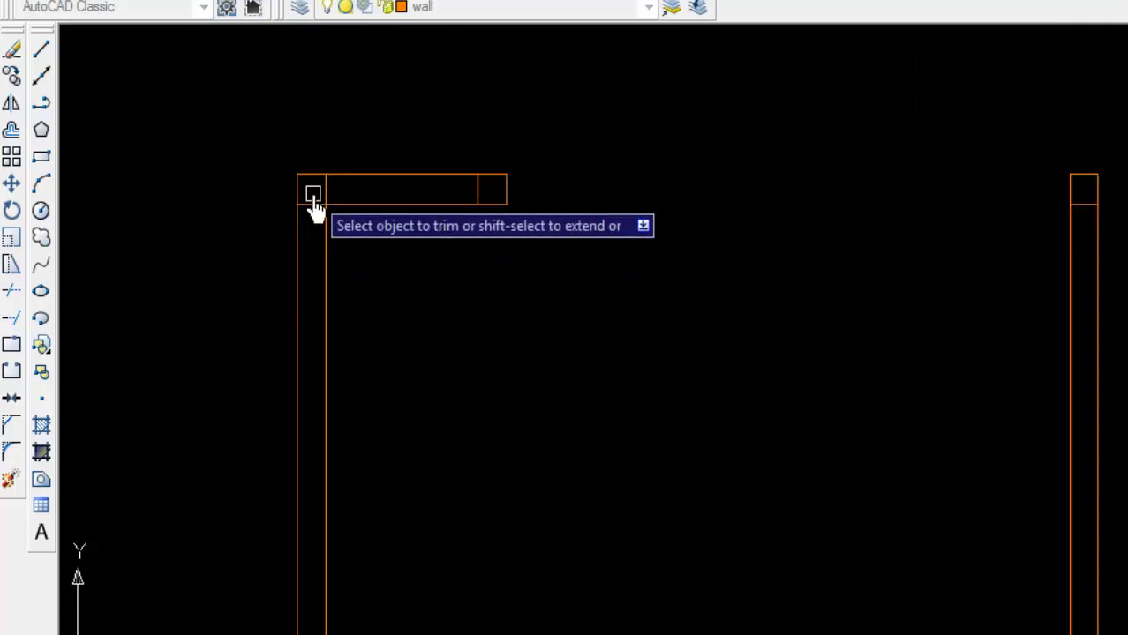
click(330, 196)
click(314, 202)
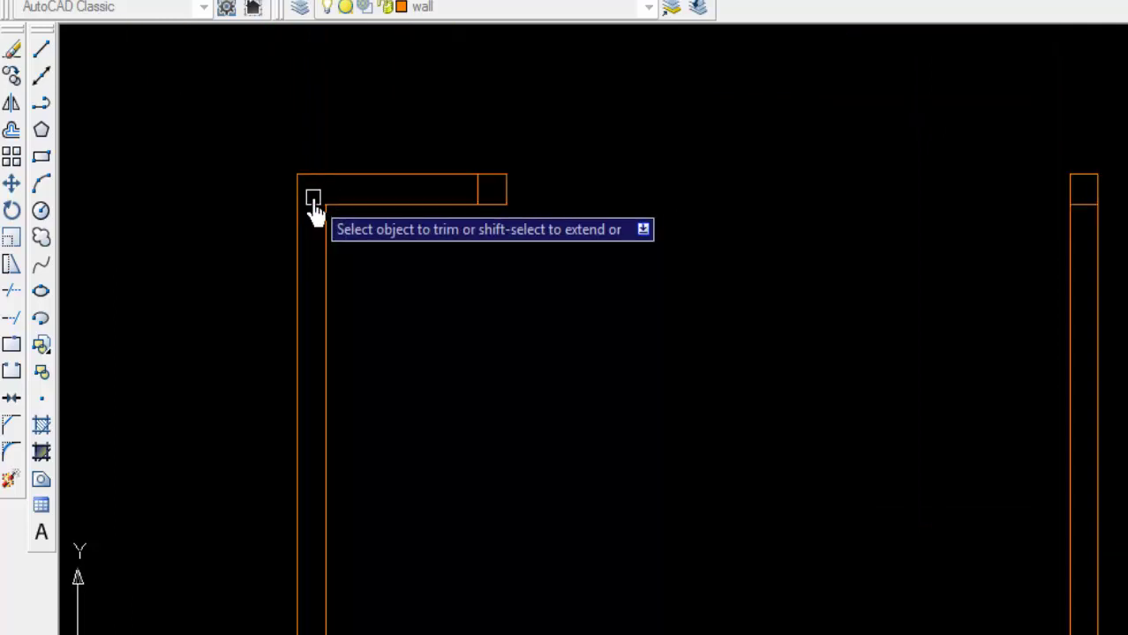
Step: Trim the leftover stubs at the wall junctions above the stair
scroll(428, 353, down, 3)
scroll(464, 347, down, 2)
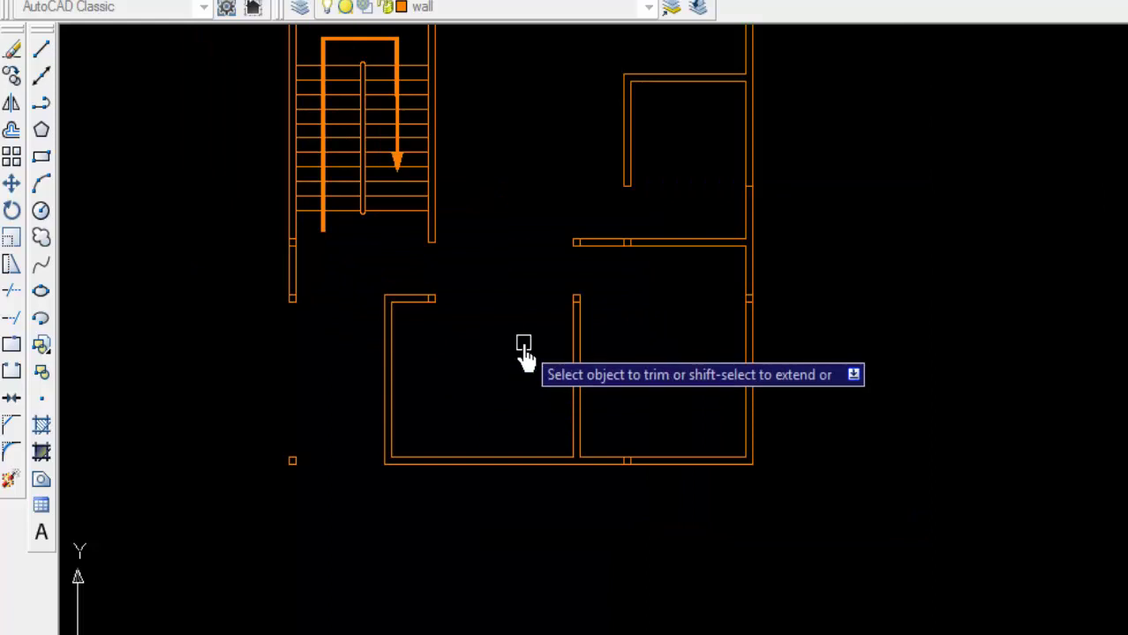
middle_drag(526, 353, 508, 419)
middle_drag(453, 151, 471, 333)
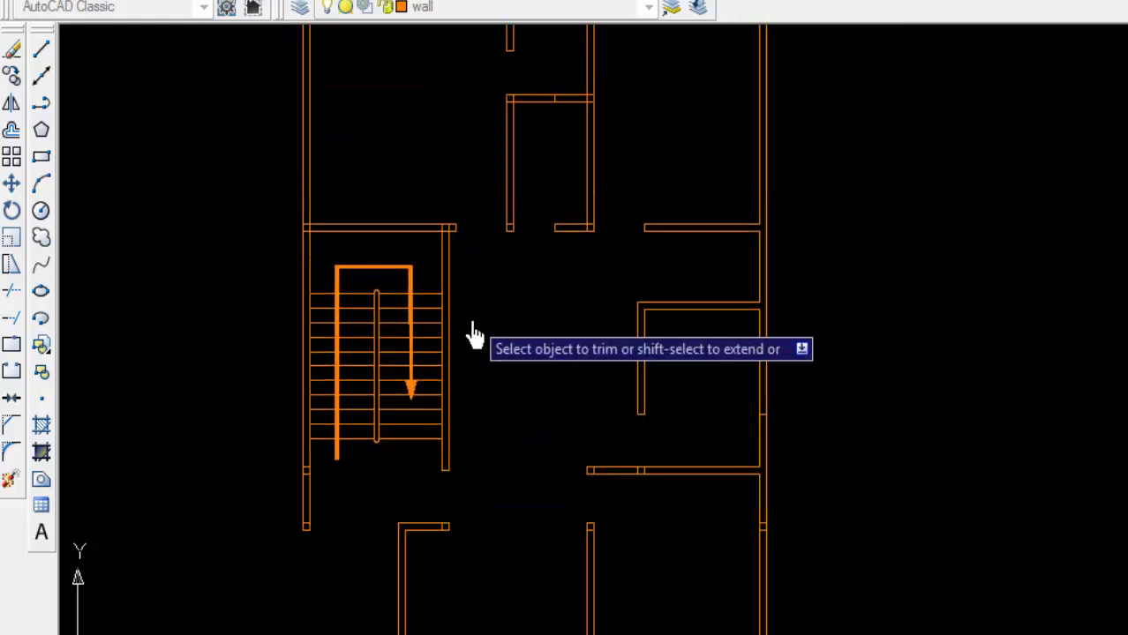
scroll(571, 261, up, 2)
scroll(581, 239, up, 2)
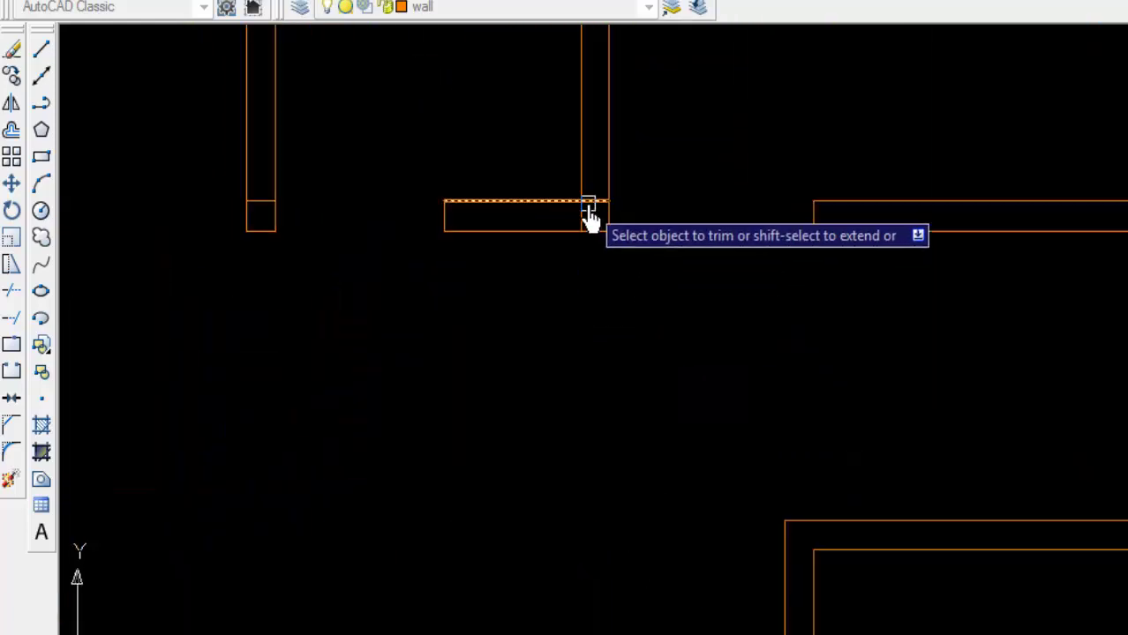
click(593, 215)
click(582, 228)
middle_drag(464, 302, 532, 497)
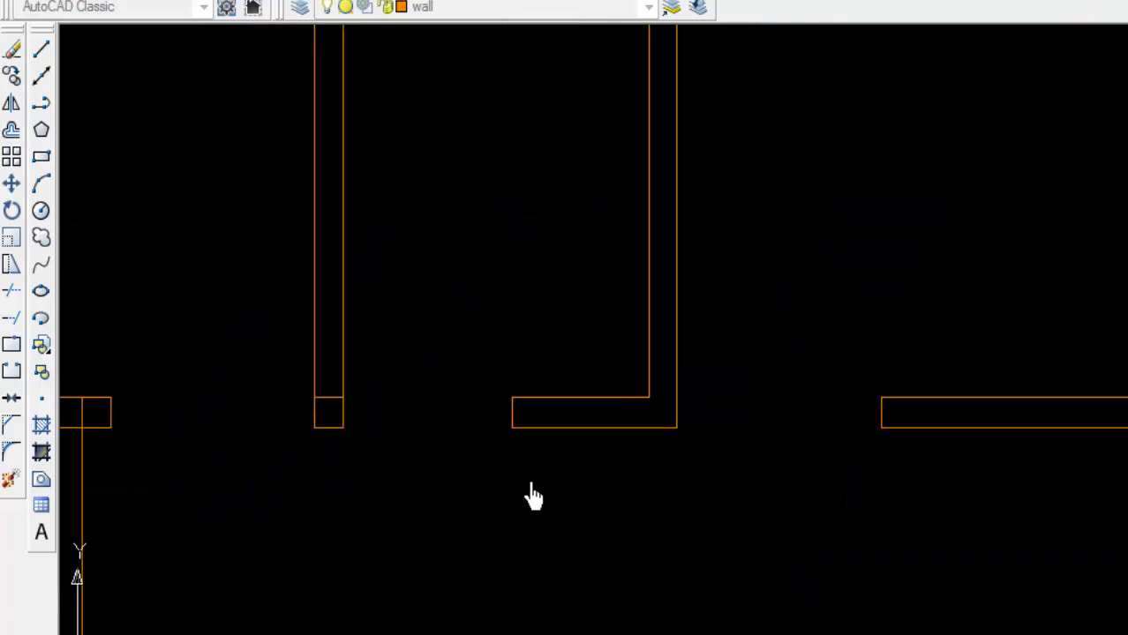
scroll(539, 468, down, 4)
scroll(573, 269, up, 3)
scroll(586, 258, up, 2)
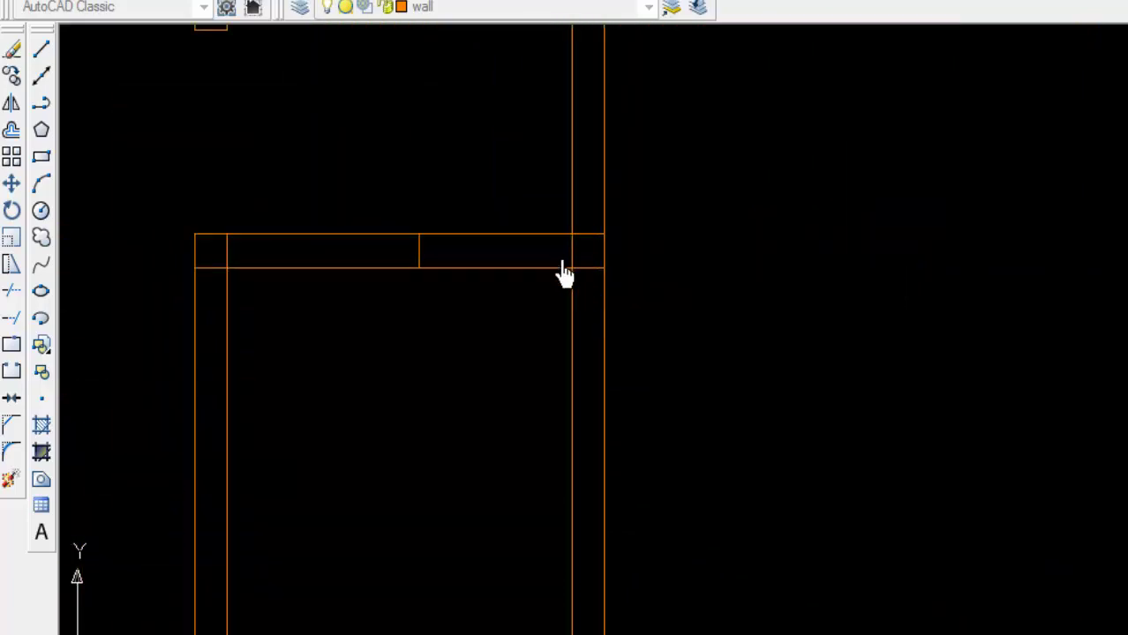
click(579, 265)
click(587, 253)
click(574, 252)
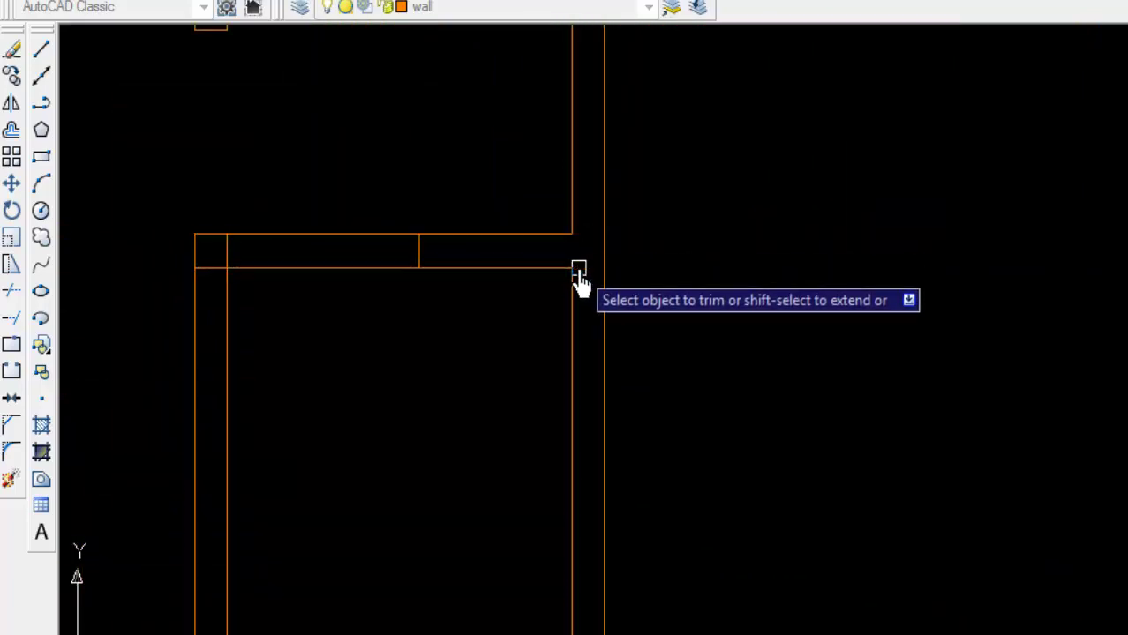
click(212, 266)
click(227, 254)
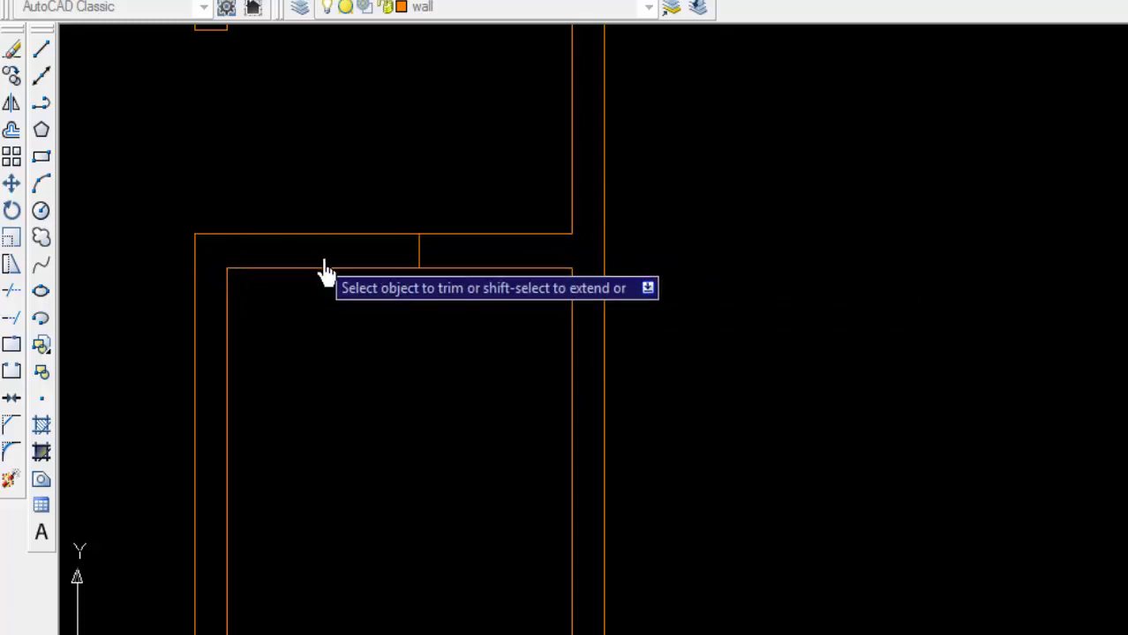
Step: Trim the wall line pieces at the left-side junction of the stair enclosure
scroll(384, 300, down, 4)
scroll(471, 92, up, 2)
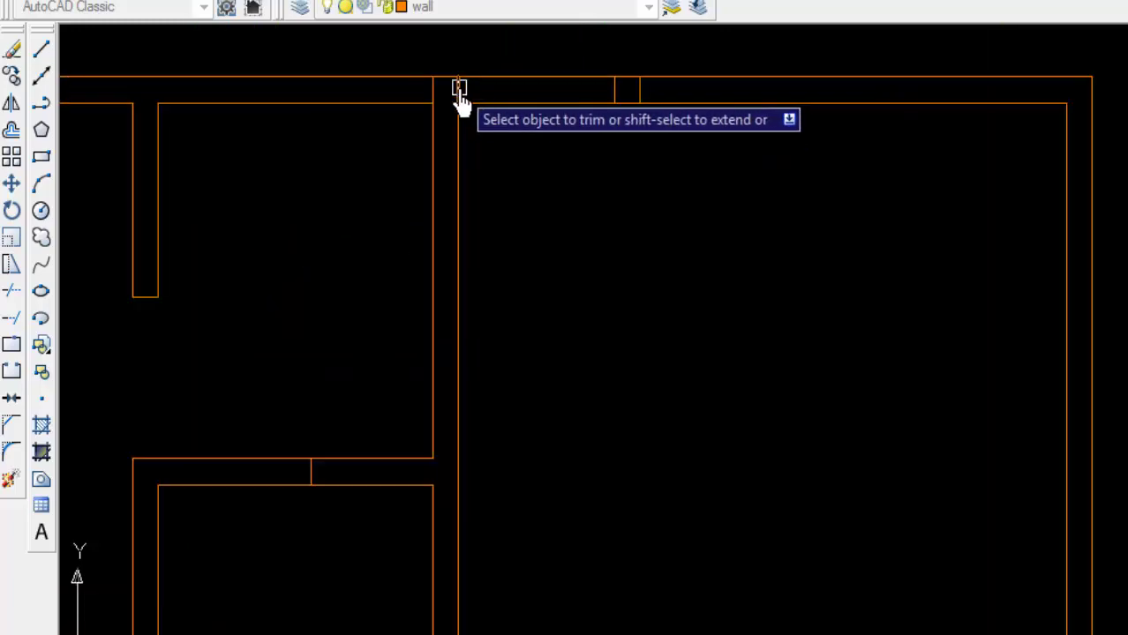
scroll(459, 97, down, 2)
middle_drag(329, 367, 385, 272)
scroll(353, 301, up, 1)
scroll(297, 340, up, 2)
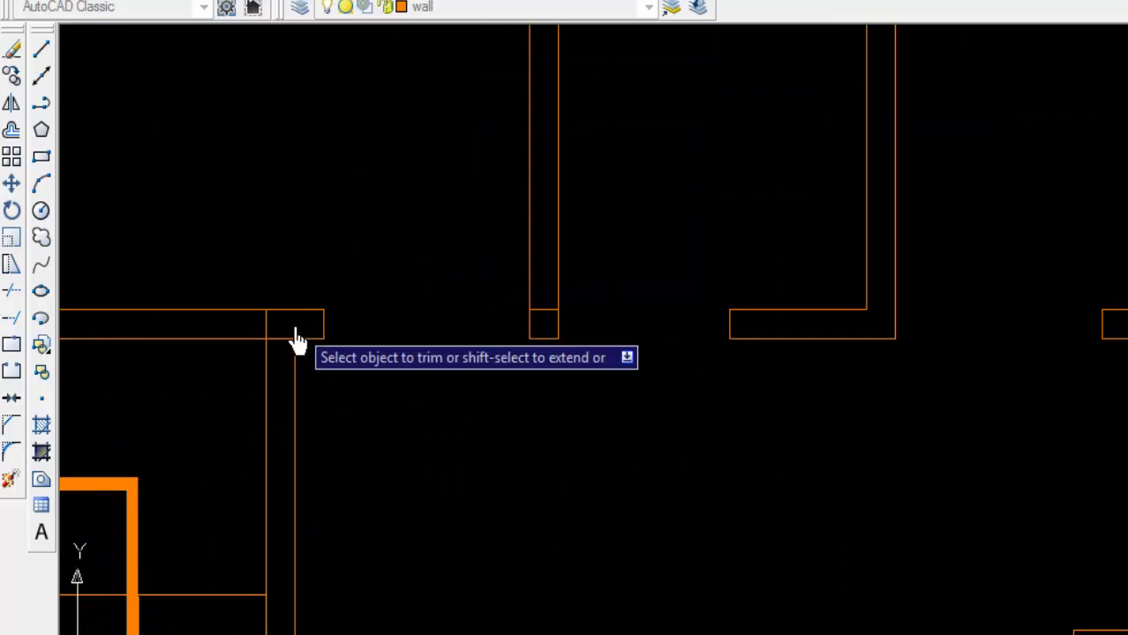
click(271, 349)
scroll(501, 340, down, 3)
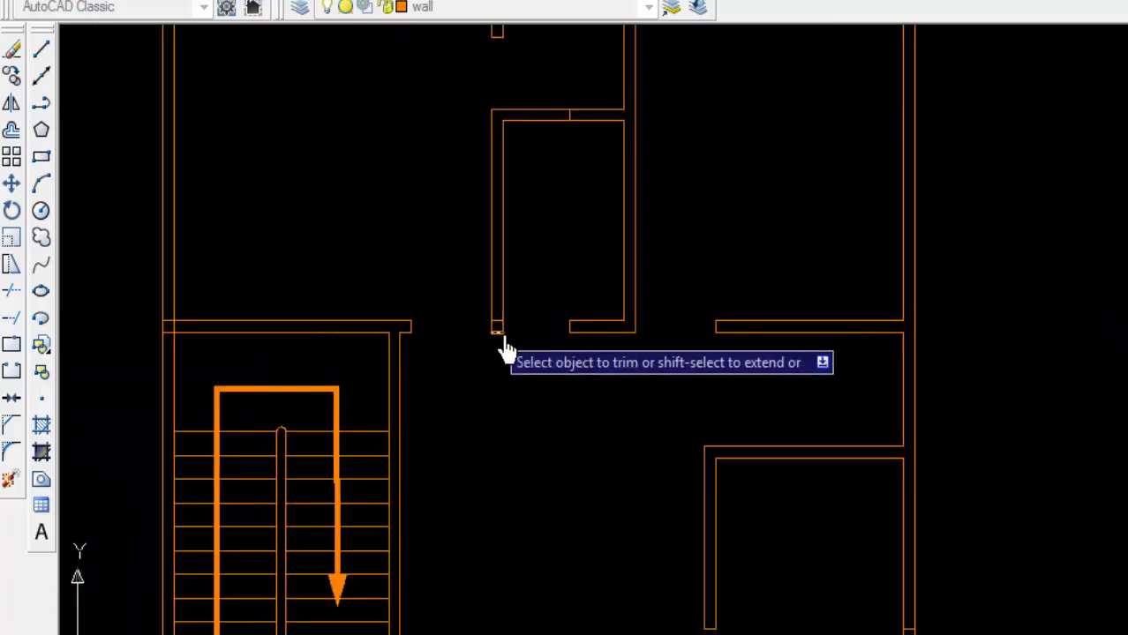
scroll(501, 340, down, 1)
scroll(265, 349, up, 3)
scroll(298, 340, up, 3)
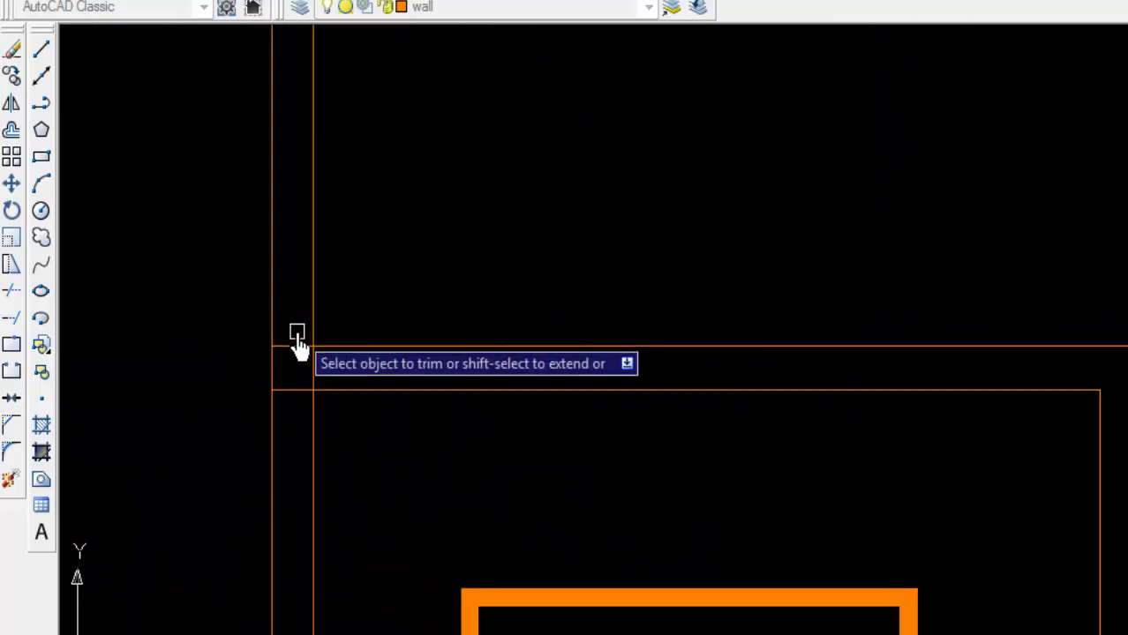
click(291, 391)
scroll(312, 380, down, 3)
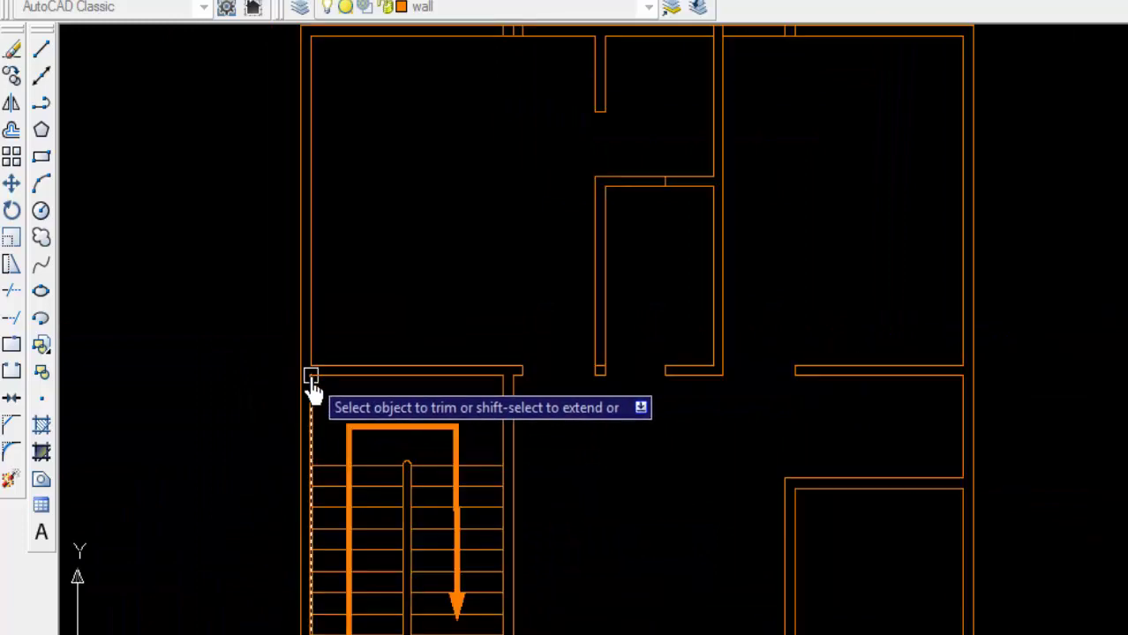
scroll(312, 388, down, 2)
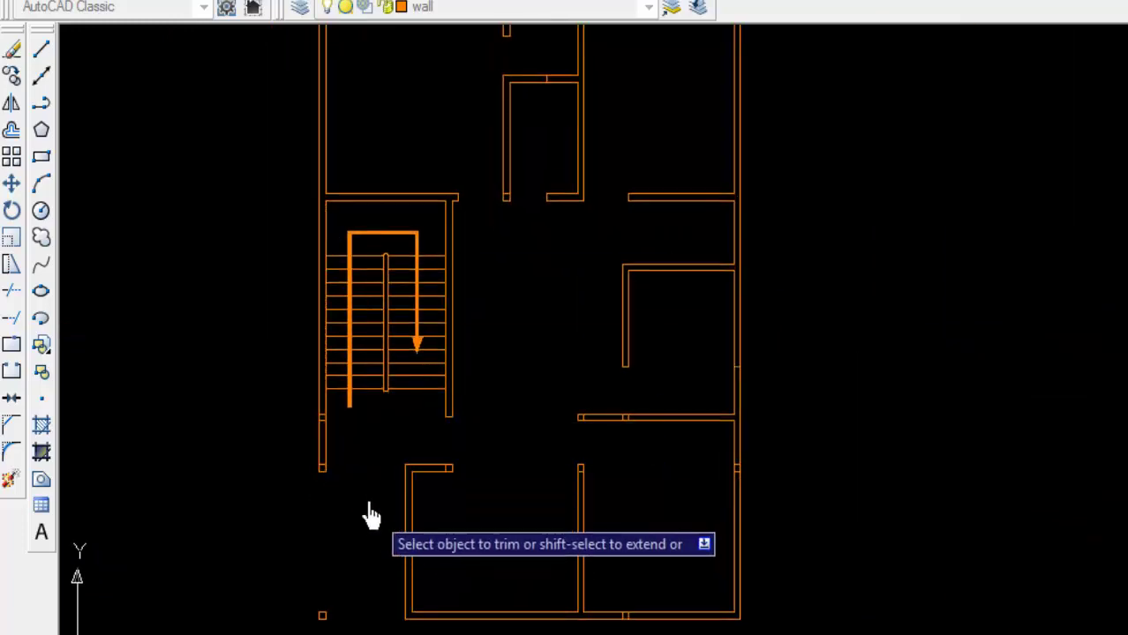
scroll(318, 450, up, 3)
Step: Select the short leftover wall pieces at the wall ends below the stair and along the plan
click(289, 353)
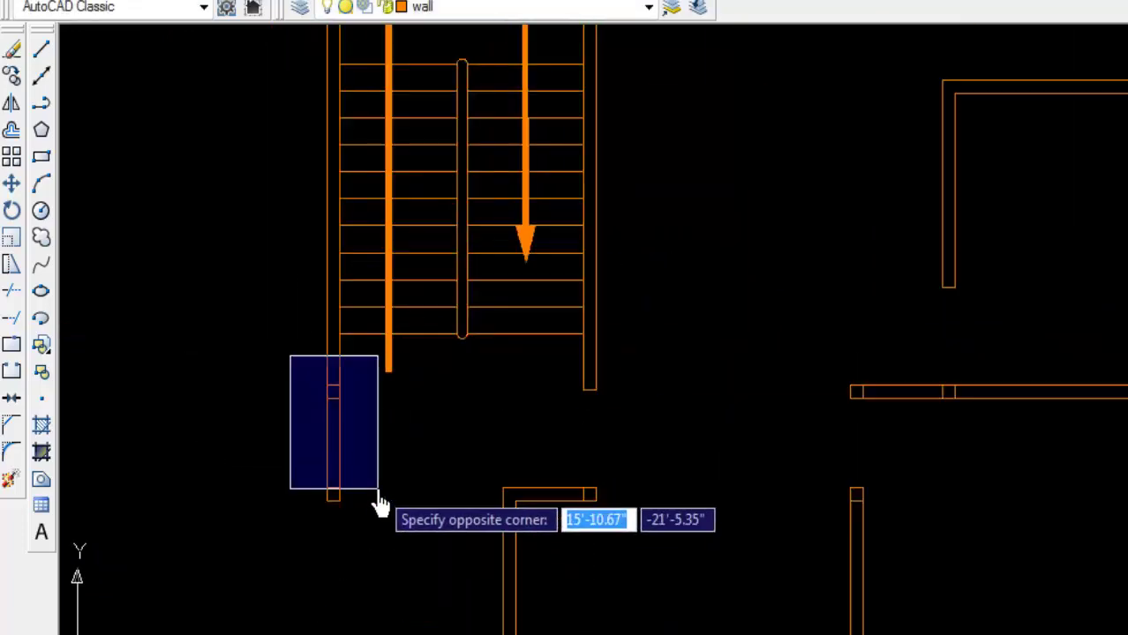
click(383, 490)
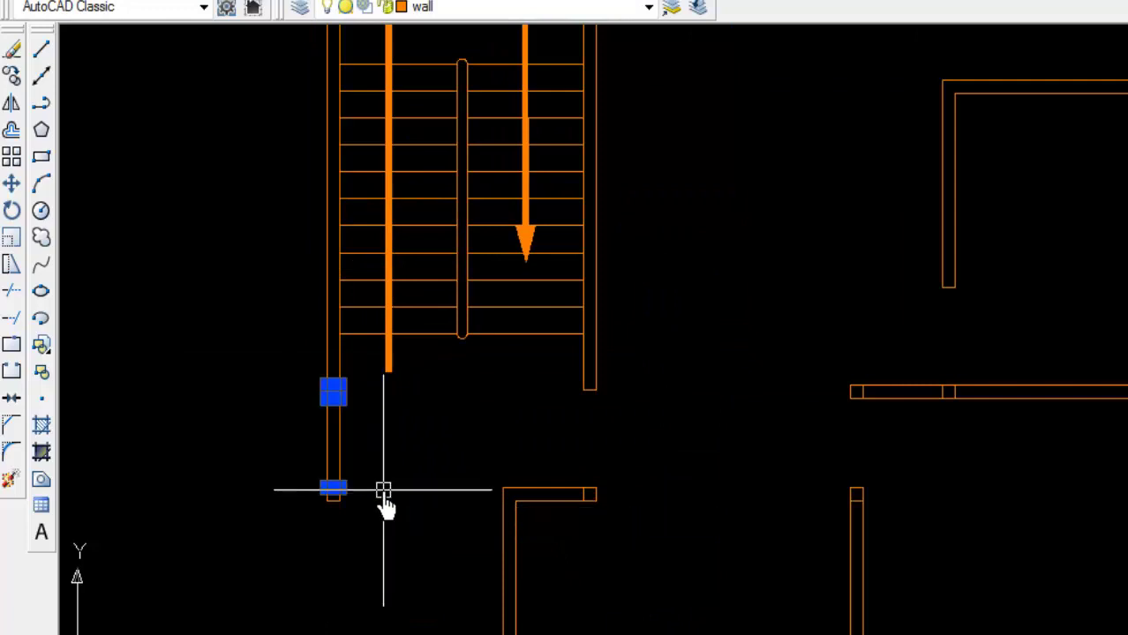
click(528, 452)
click(582, 556)
click(842, 509)
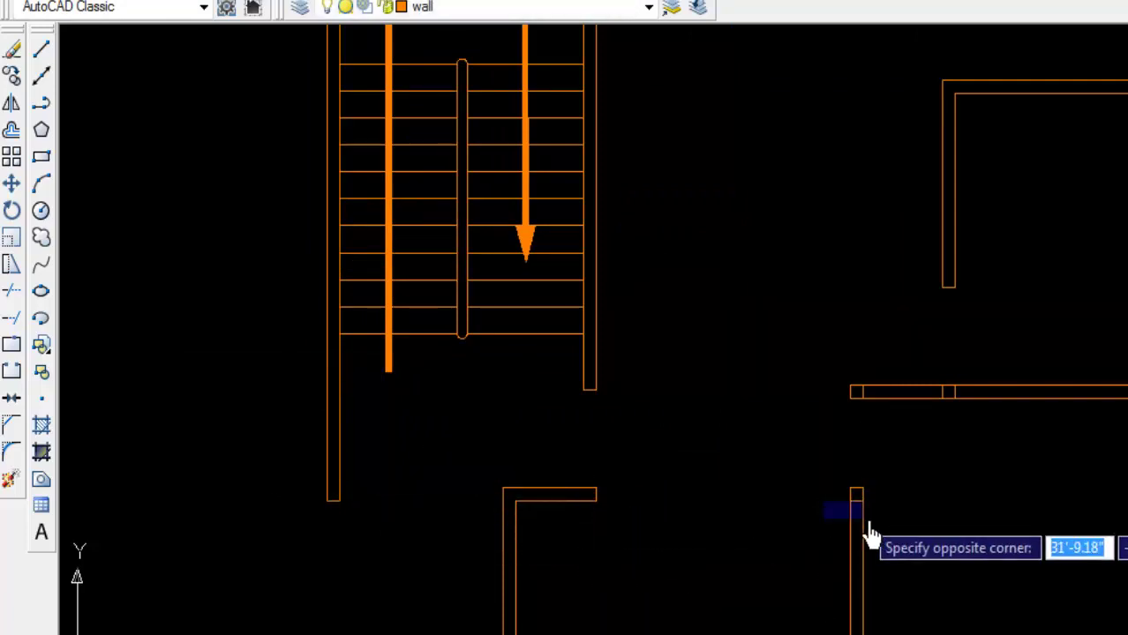
click(870, 494)
click(864, 356)
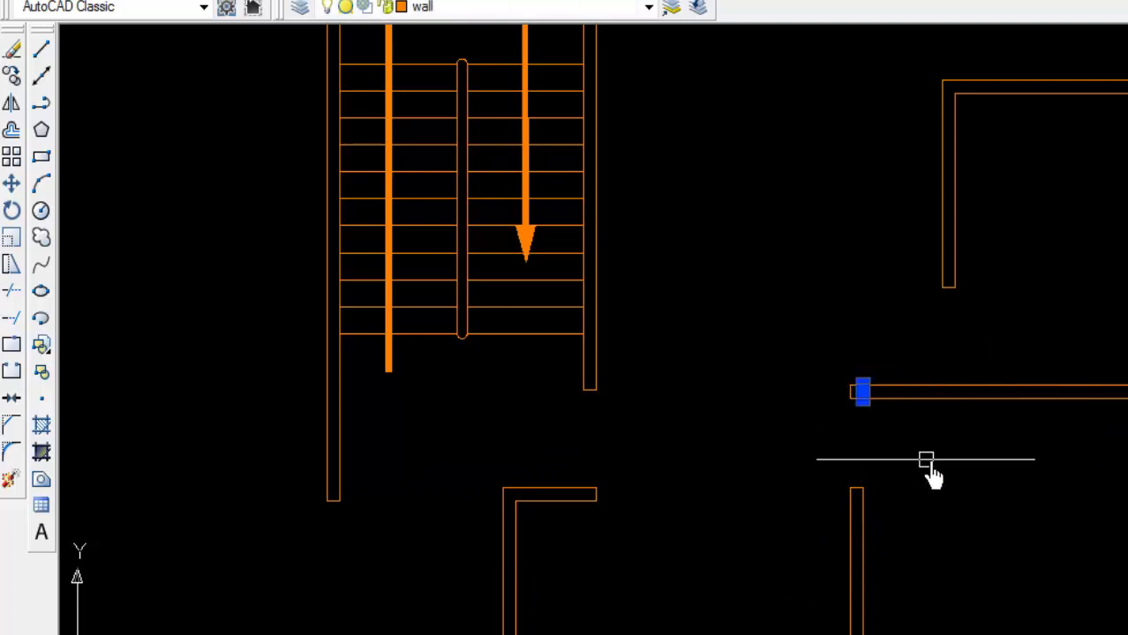
scroll(1023, 544, down, 2)
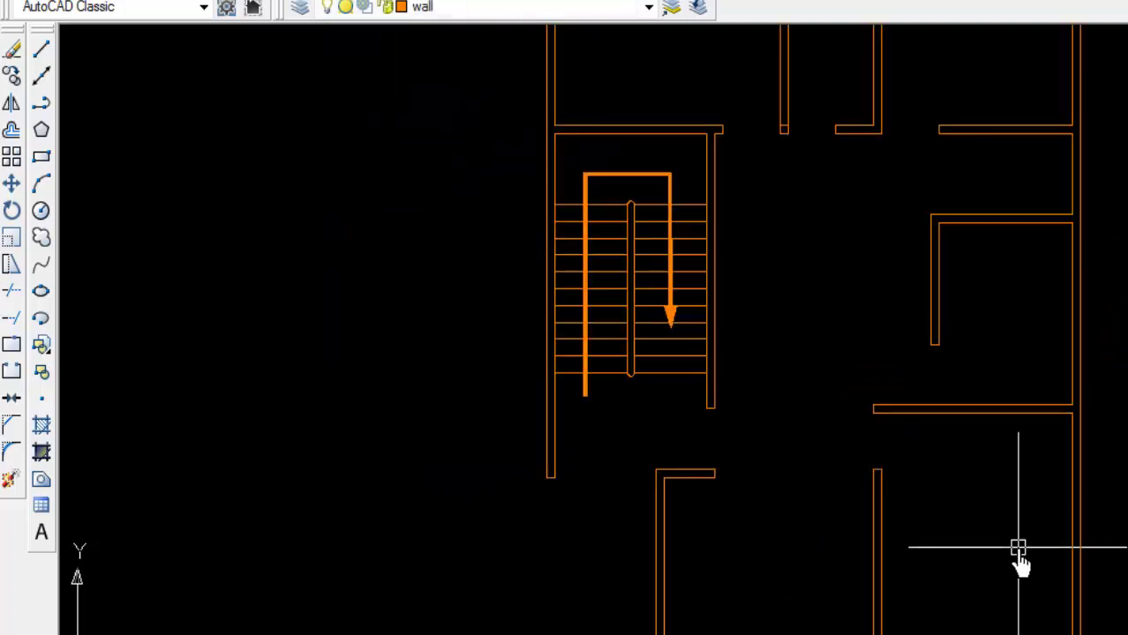
middle_drag(1018, 546, 821, 558)
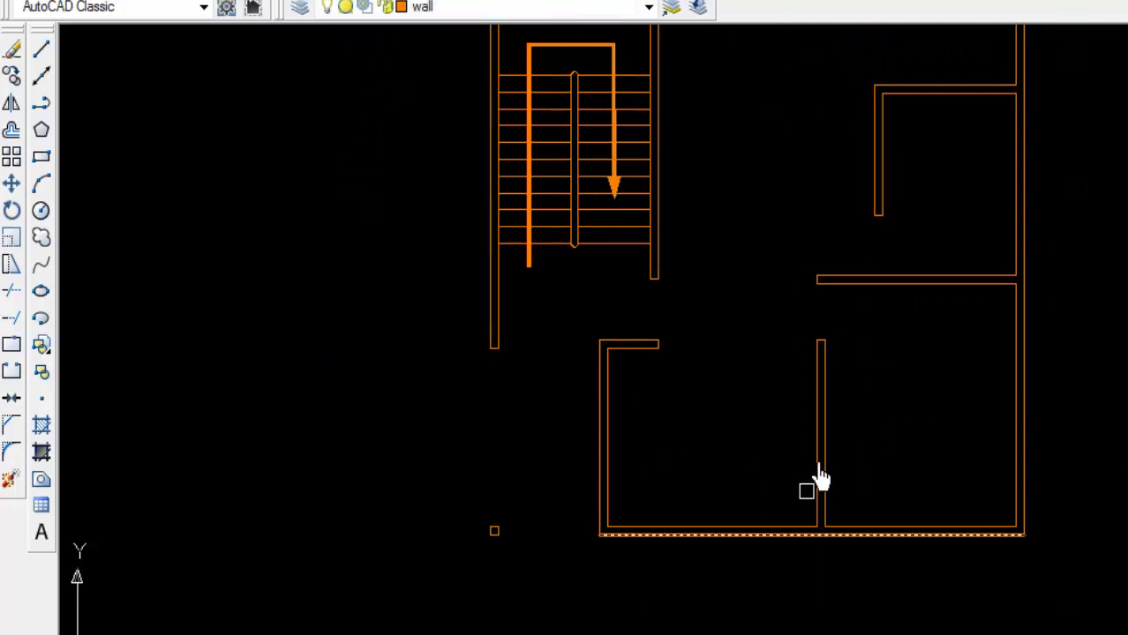
middle_drag(821, 478, 830, 484)
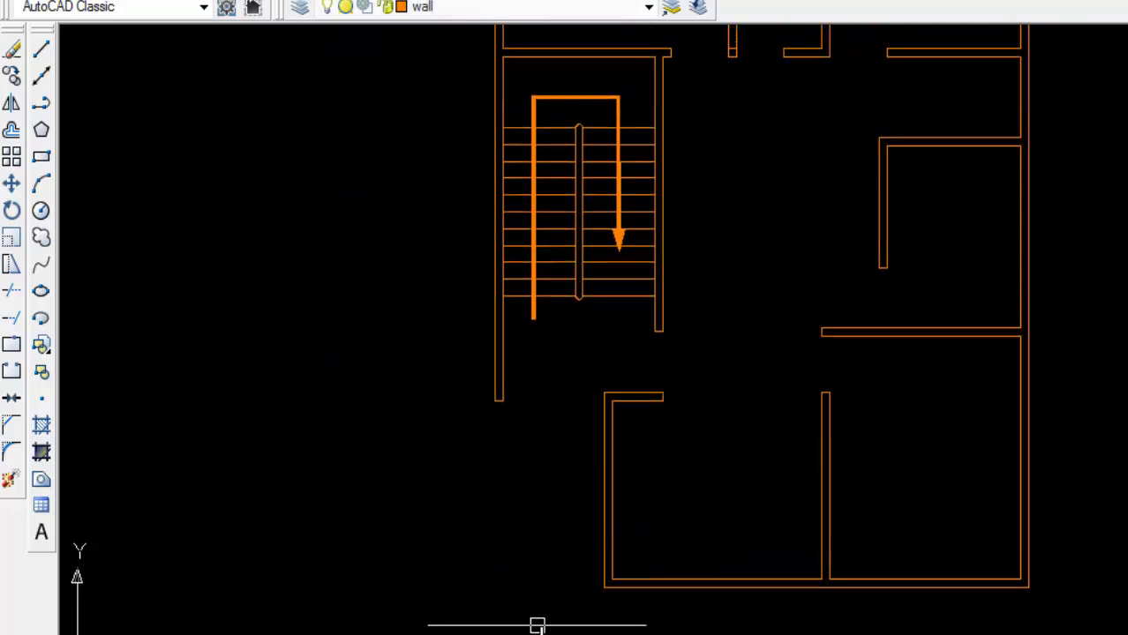
middle_drag(657, 455, 629, 631)
middle_drag(724, 424, 692, 600)
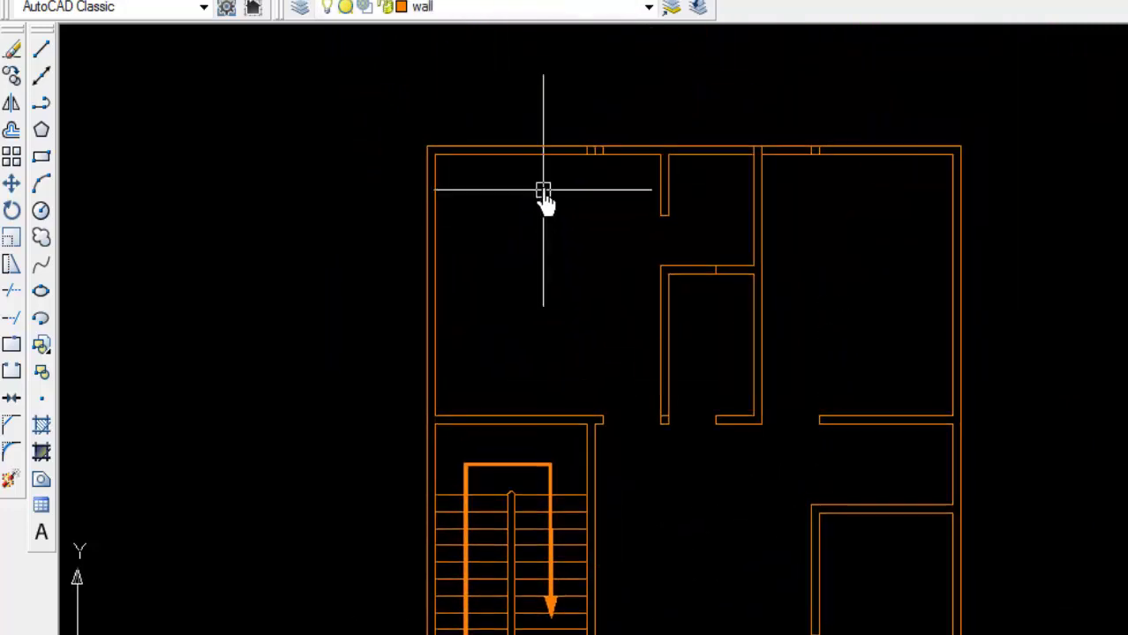
Step: Window-select and erase the window and break marks on the top outer wall
click(543, 125)
click(853, 181)
key(Delete)
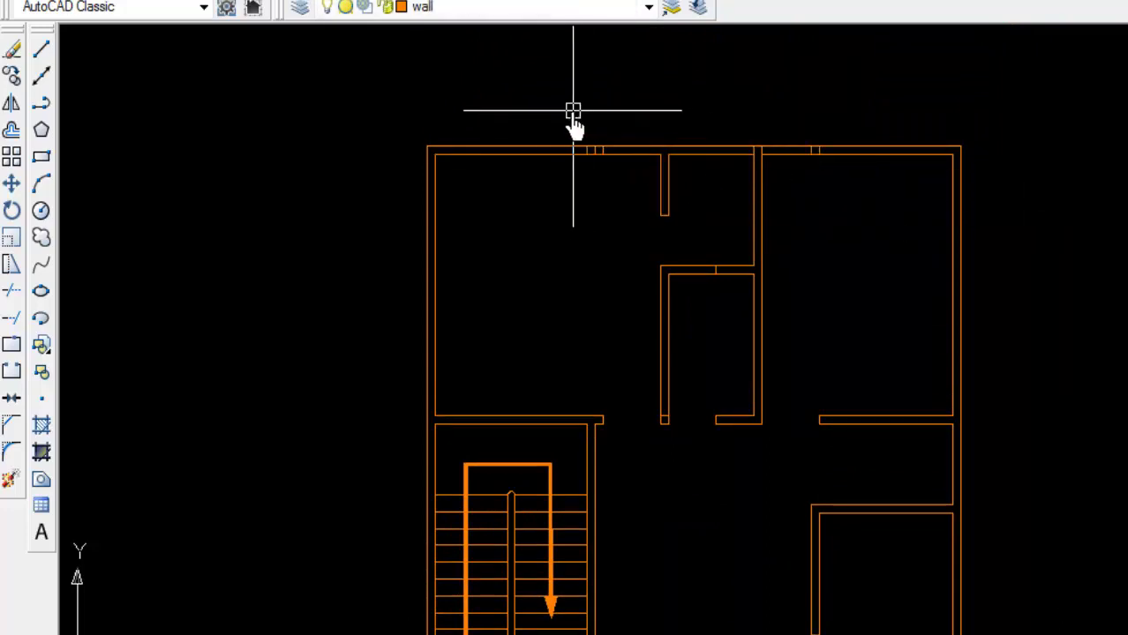
click(594, 151)
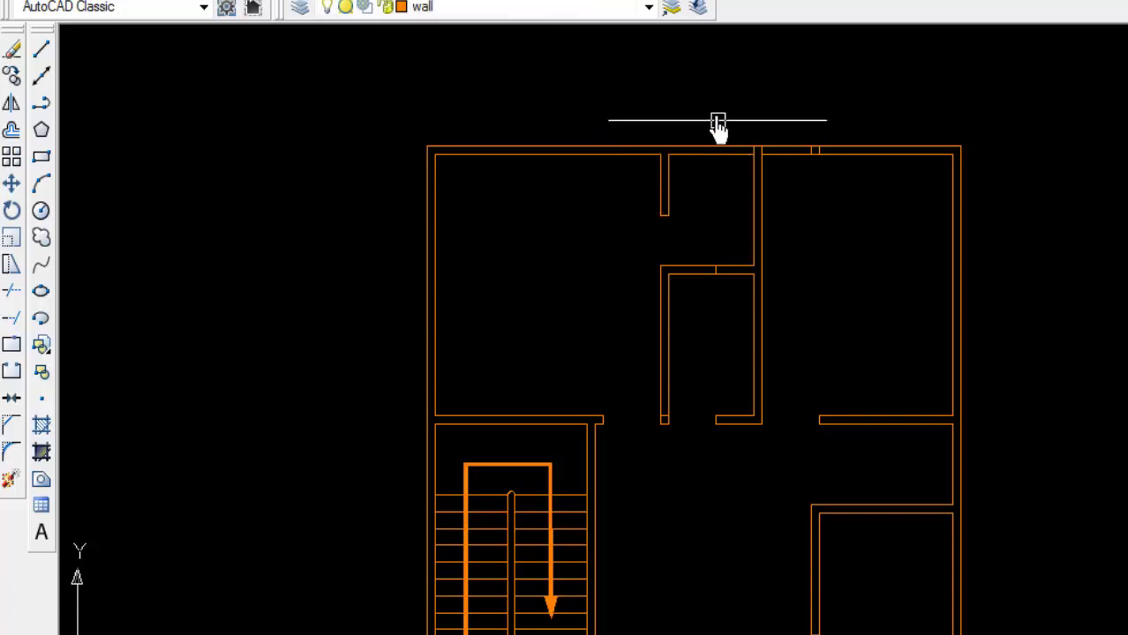
click(707, 96)
click(858, 203)
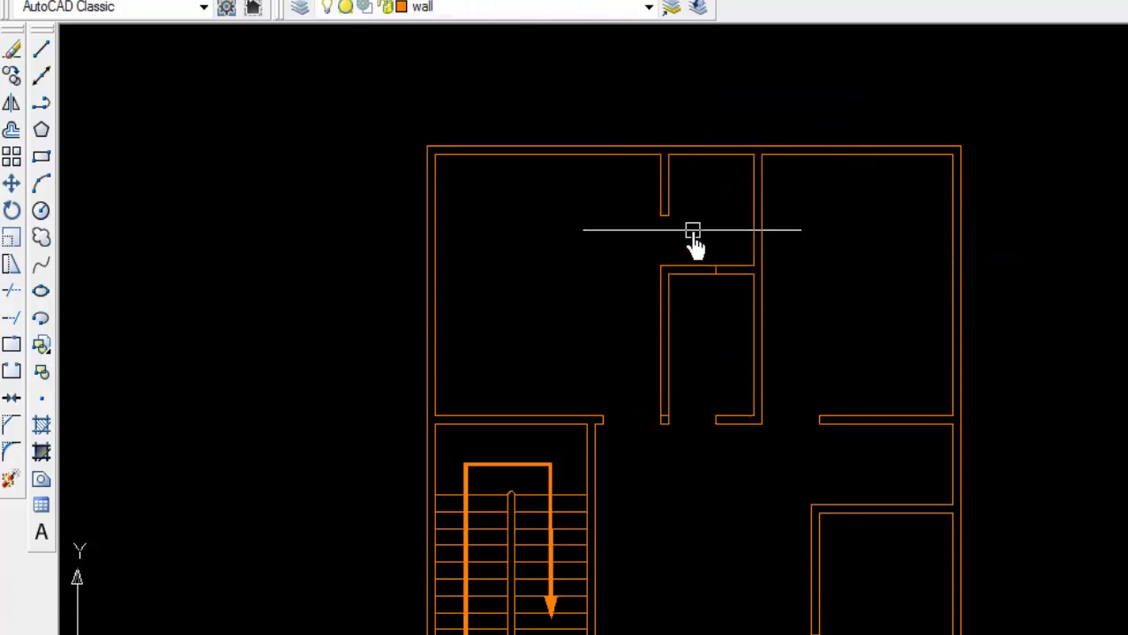
Step: Remove the stray line in the corridor beside the right-hand room
scroll(670, 433, up, 2)
scroll(635, 408, up, 2)
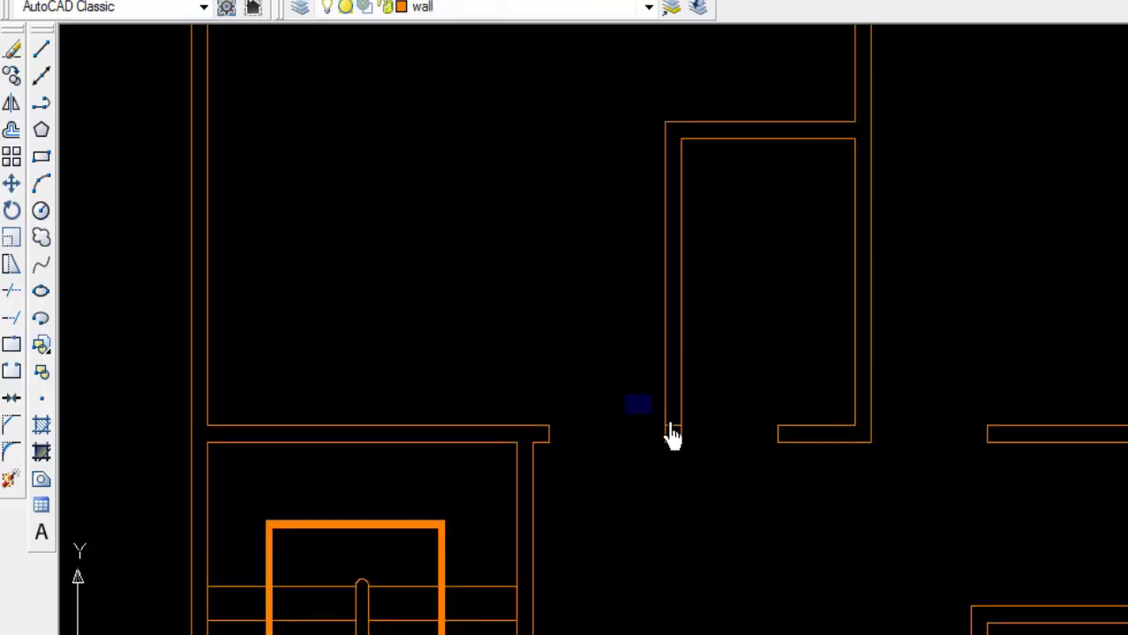
click(725, 446)
click(725, 450)
scroll(649, 323, down, 3)
scroll(729, 497, down, 2)
middle_drag(728, 497, 693, 403)
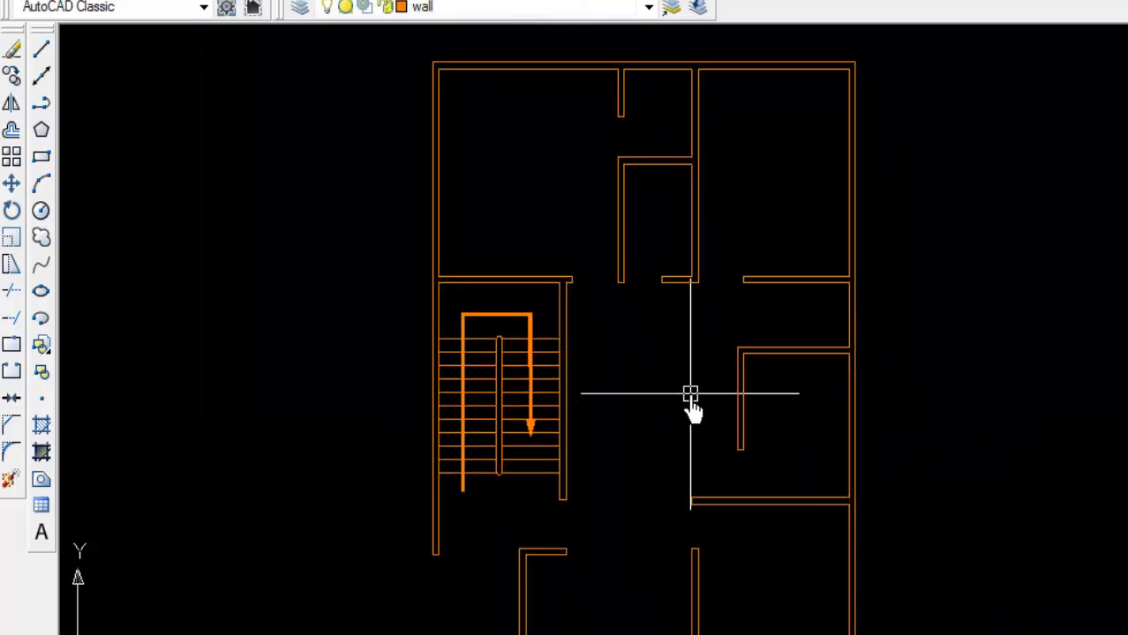
scroll(799, 530, down, 2)
middle_drag(798, 529, 773, 499)
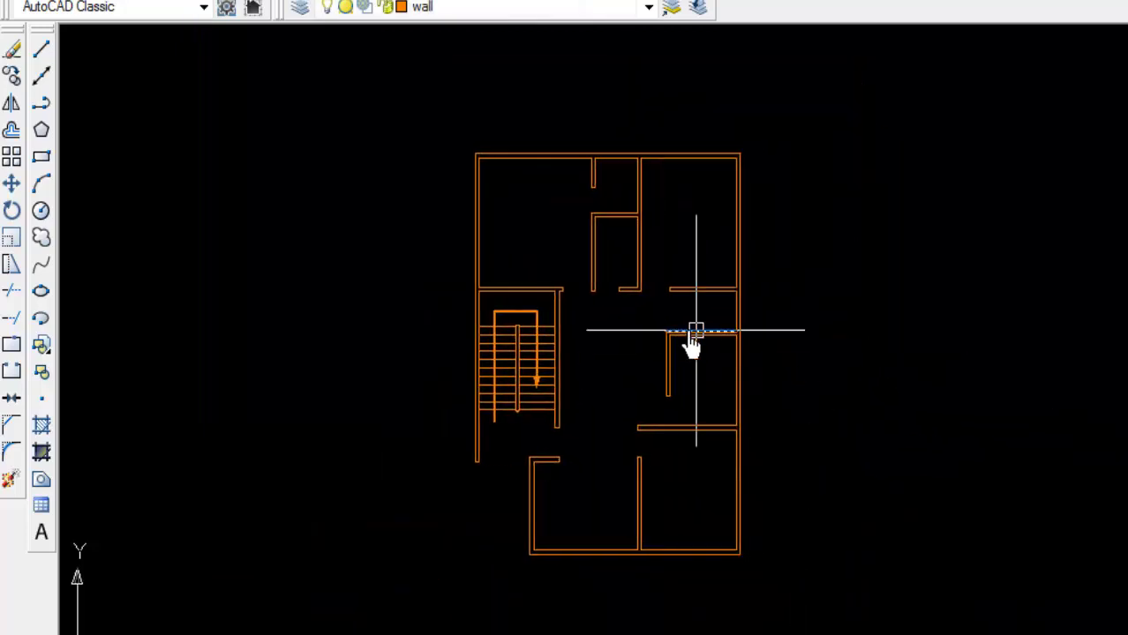
scroll(693, 348, up, 2)
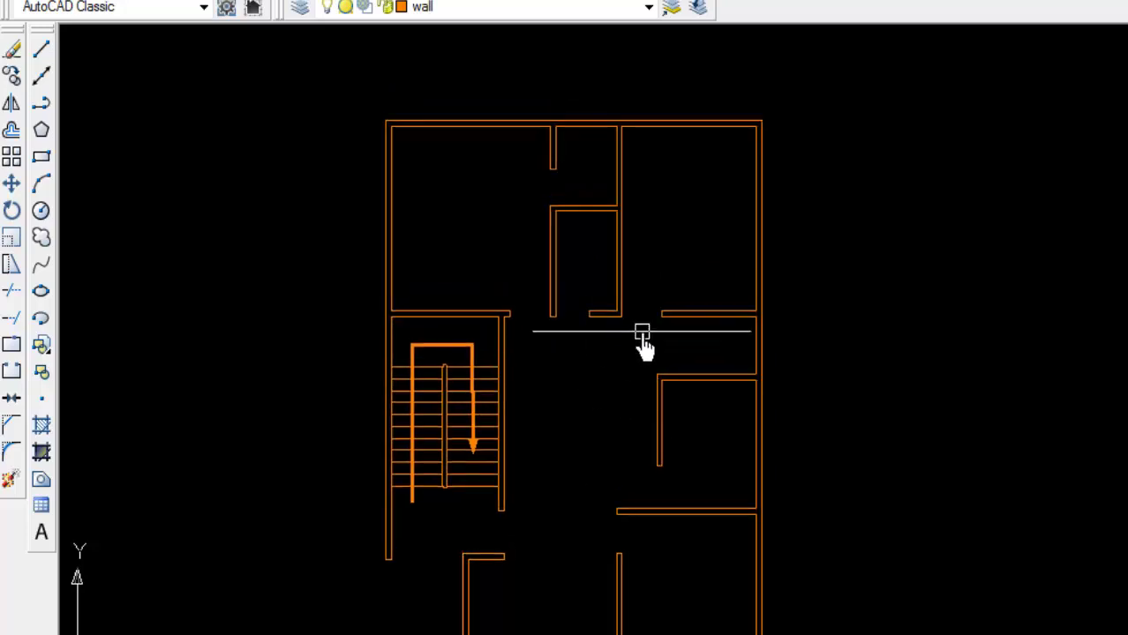
scroll(642, 332, up, 2)
text(pl)
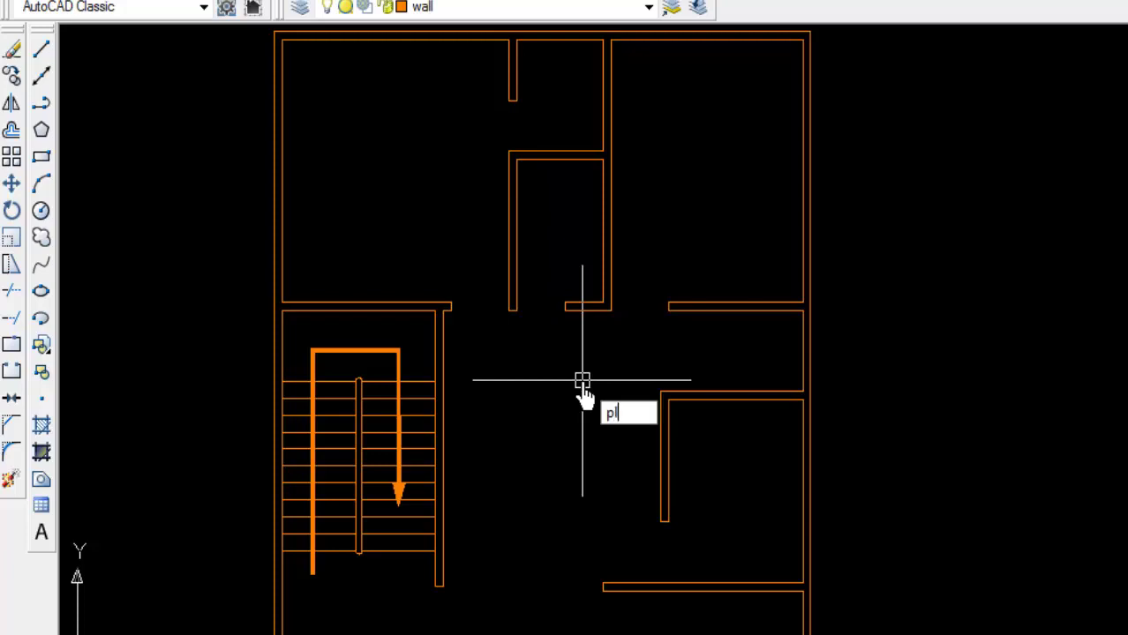
Step: Draw a stepped jamb polyline in the corridor with segments 5, 2, 3.5, 0.5 and 1.5
key(Return)
scroll(583, 379, up, 2)
click(604, 359)
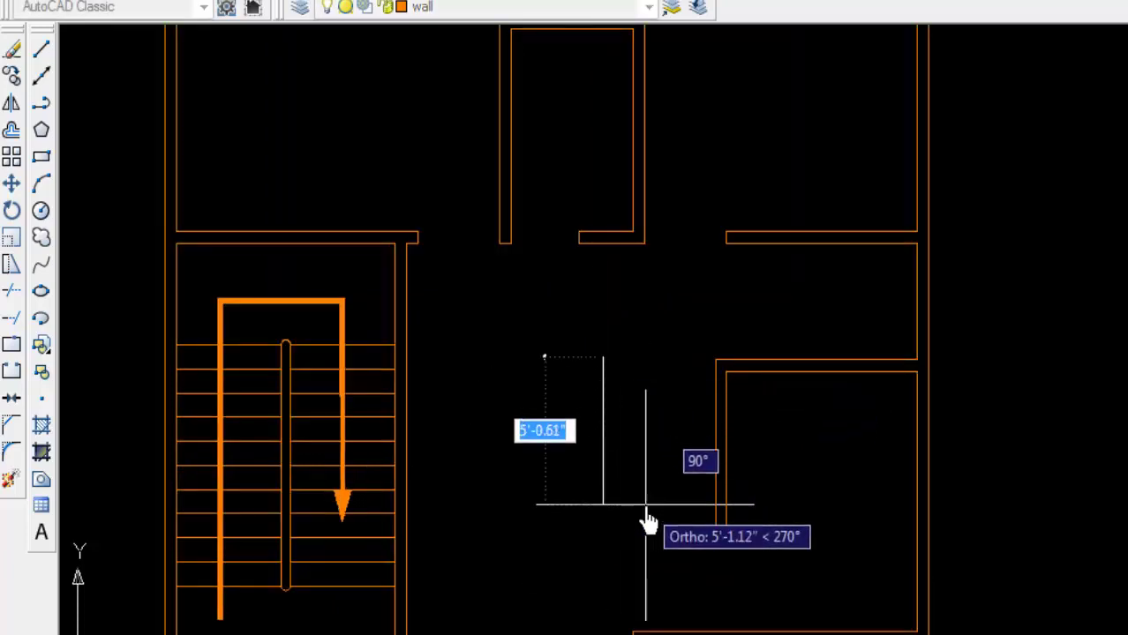
text(5)
key(Return)
scroll(529, 362, up, 2)
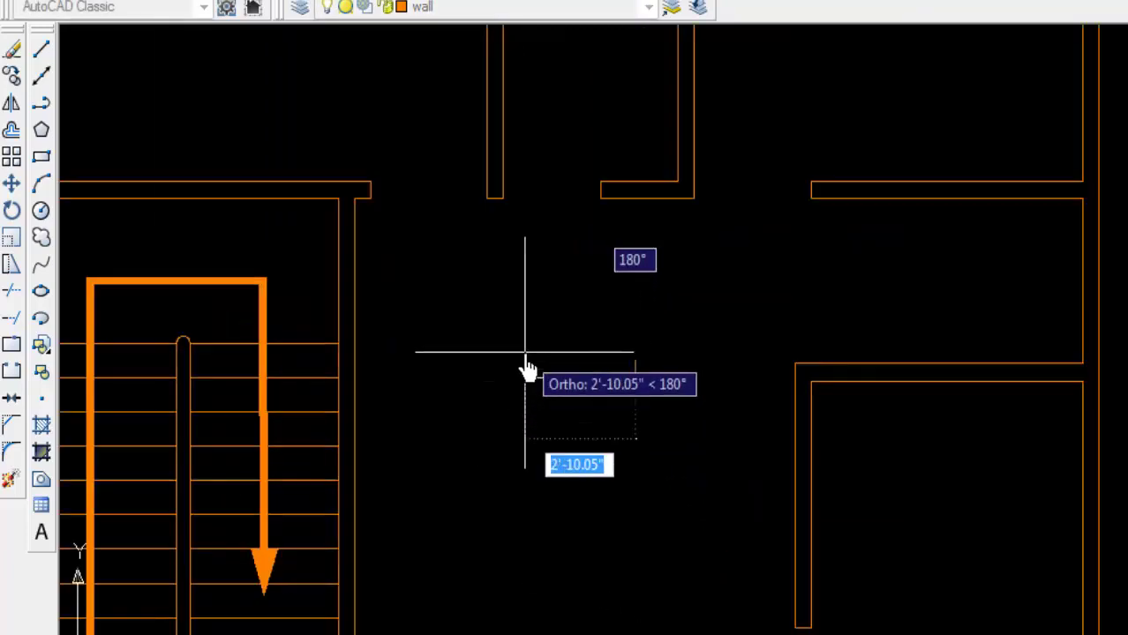
text(2)
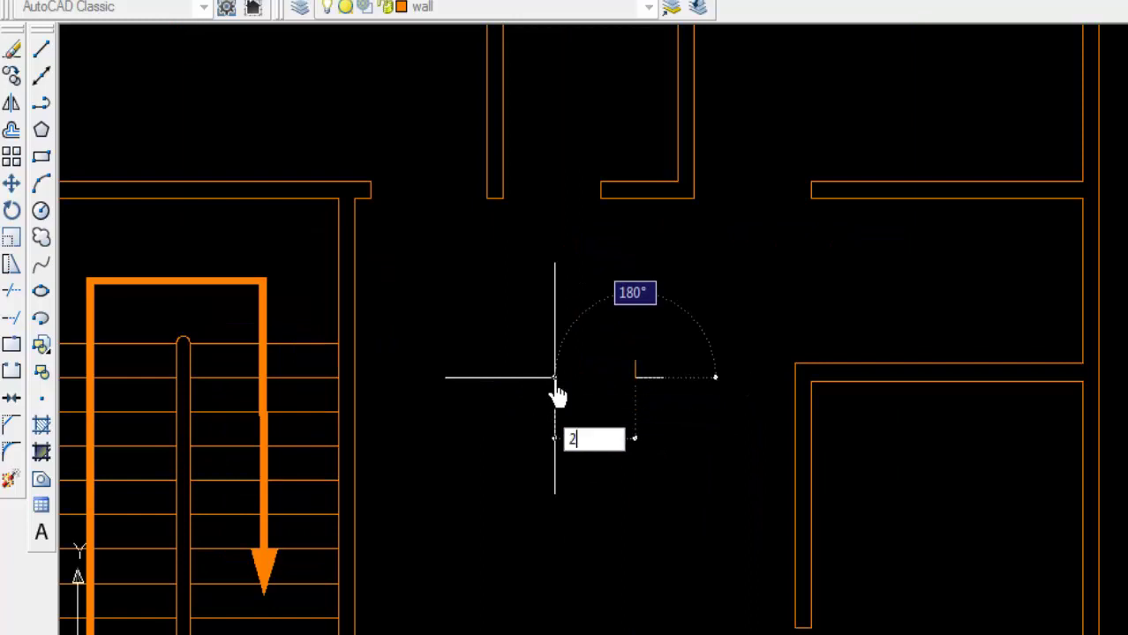
key(Return)
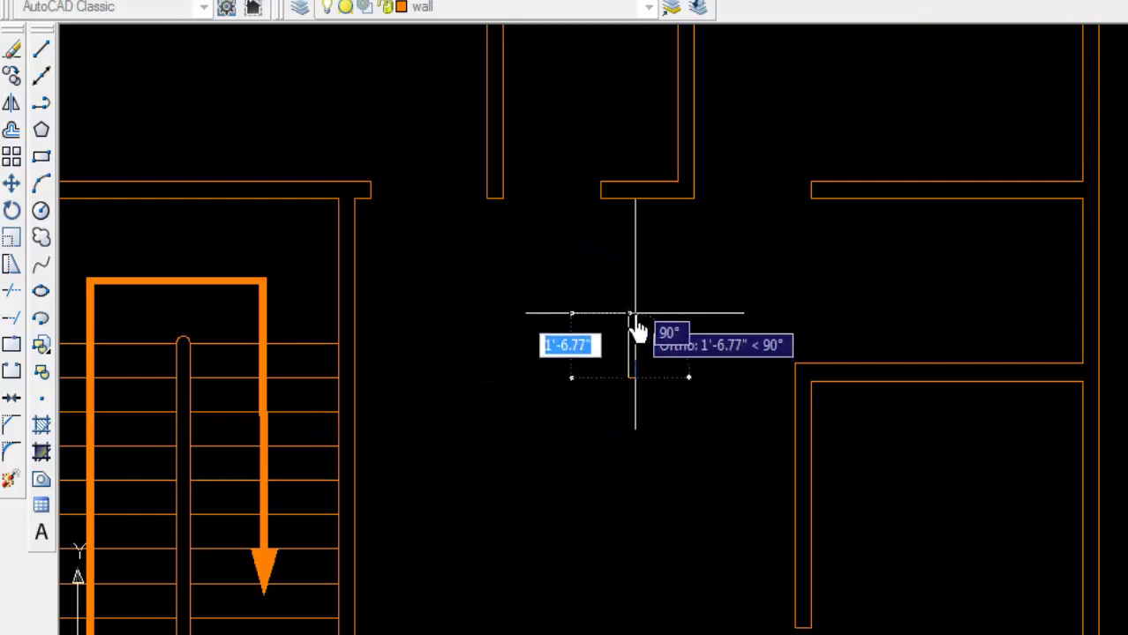
text(3.)
key(Return)
scroll(653, 353, up, 3)
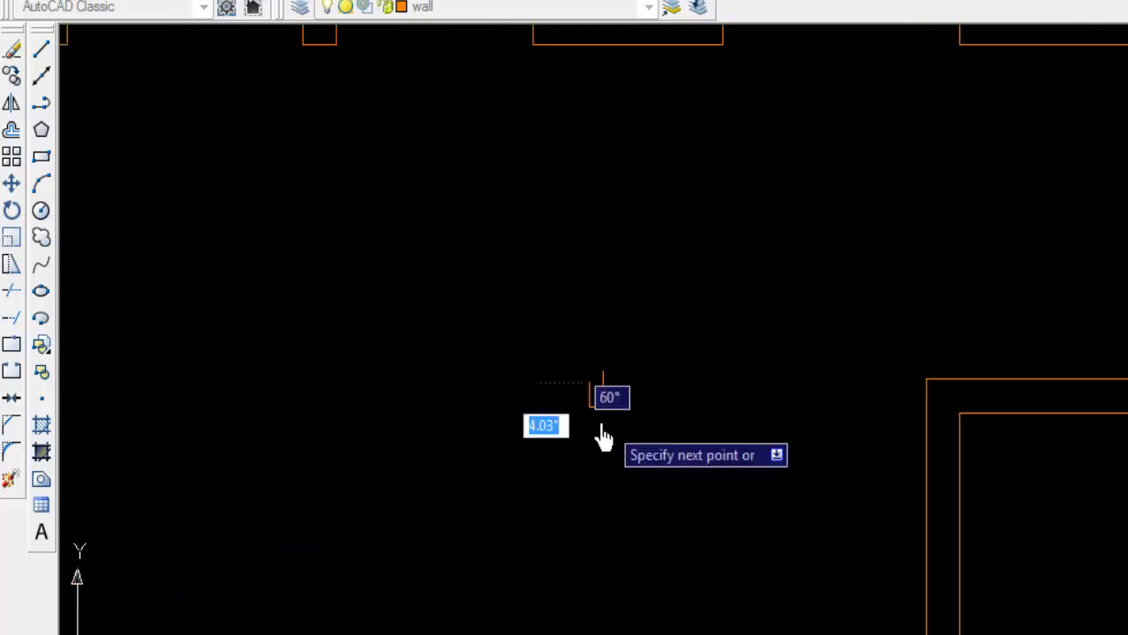
scroll(618, 397, up, 2)
text(5)
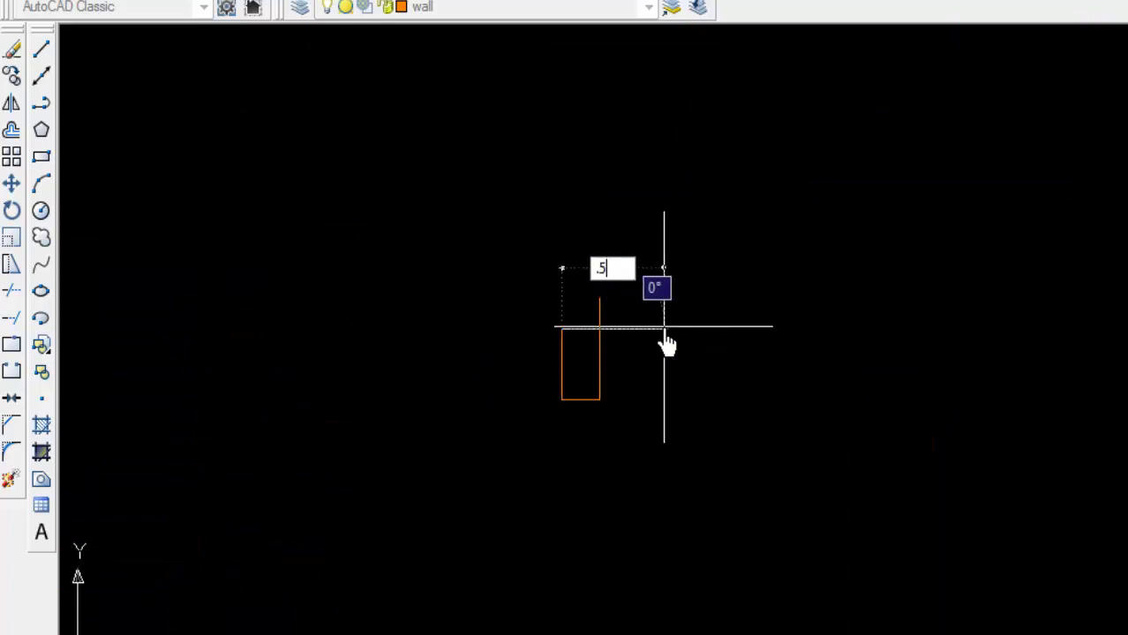
key(BackSpace)
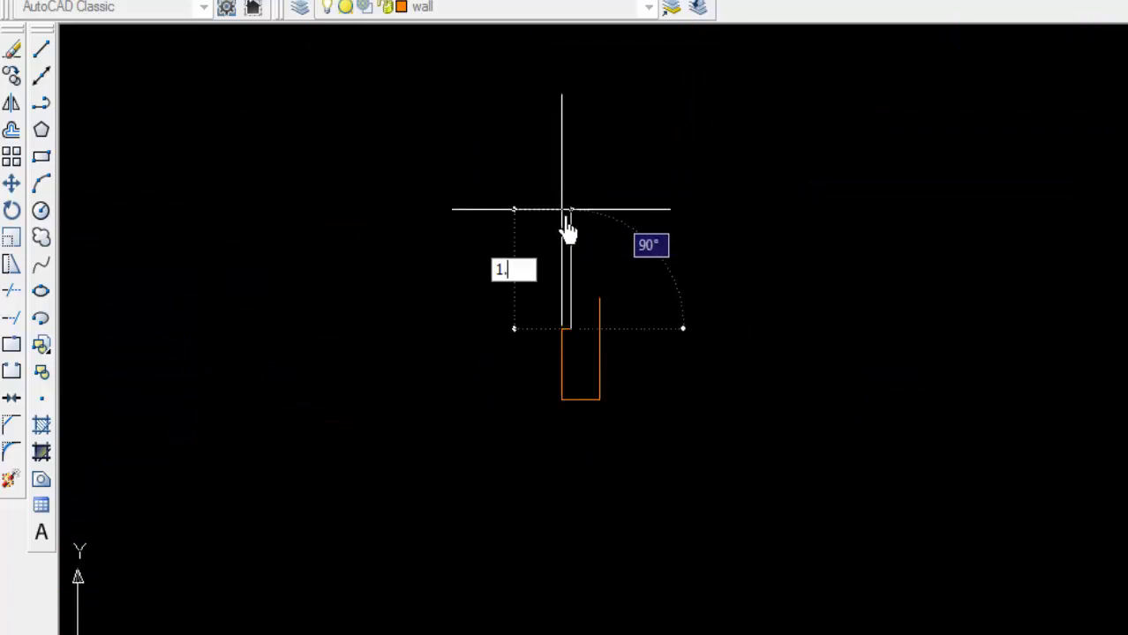
key(Return)
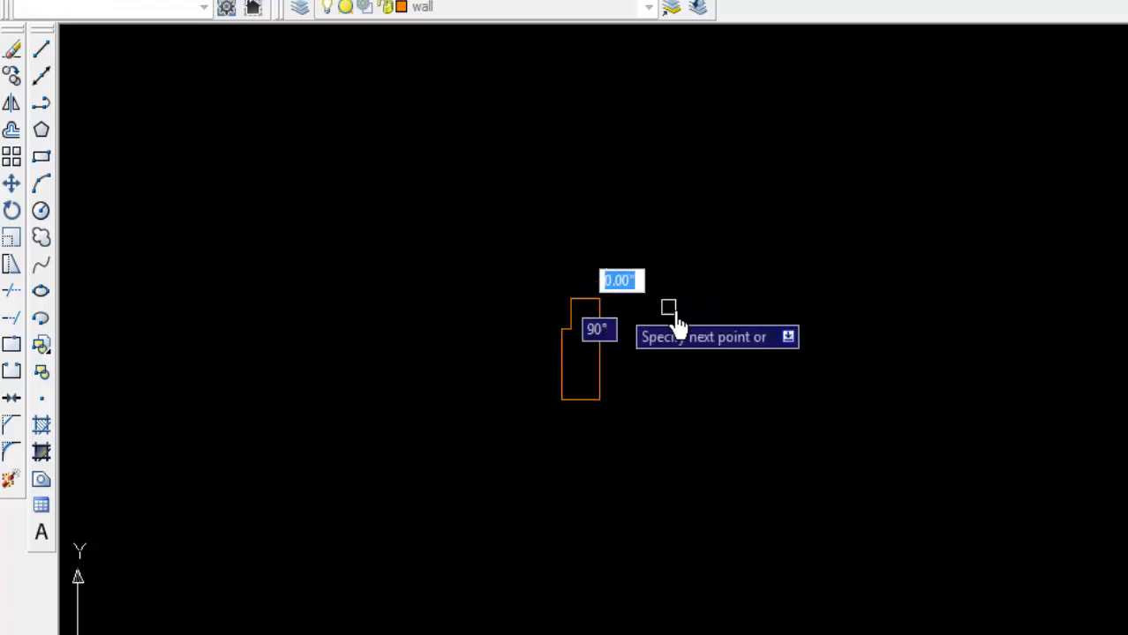
scroll(680, 402, down, 5)
scroll(679, 402, down, 2)
scroll(521, 319, down, 3)
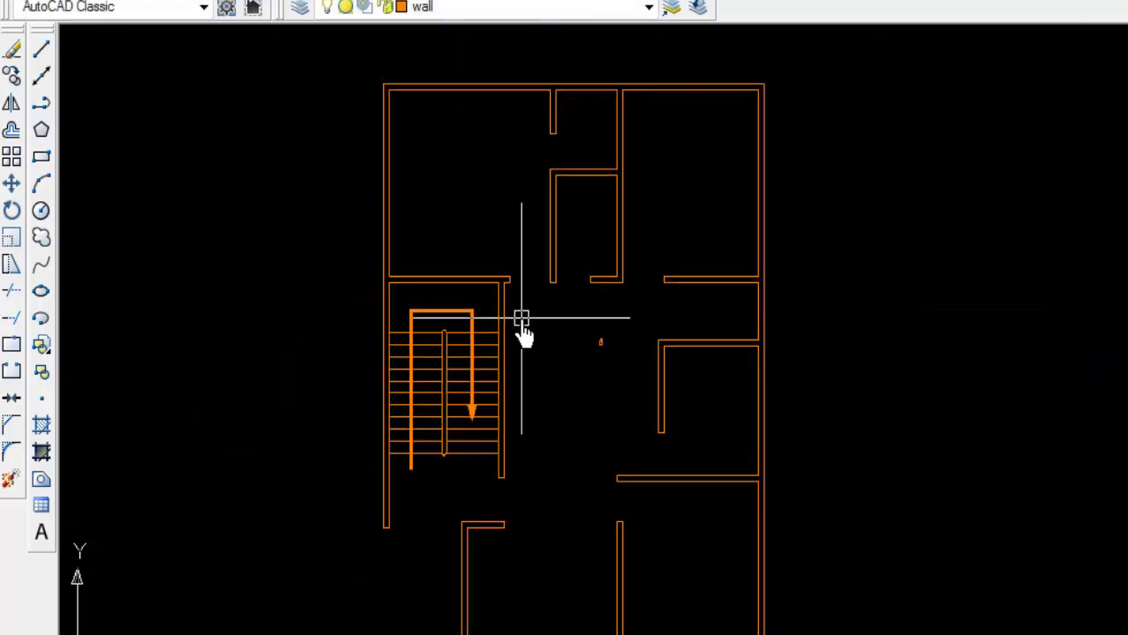
Step: Move the whole staircase onto the green stair layer
click(410, 503)
click(549, 7)
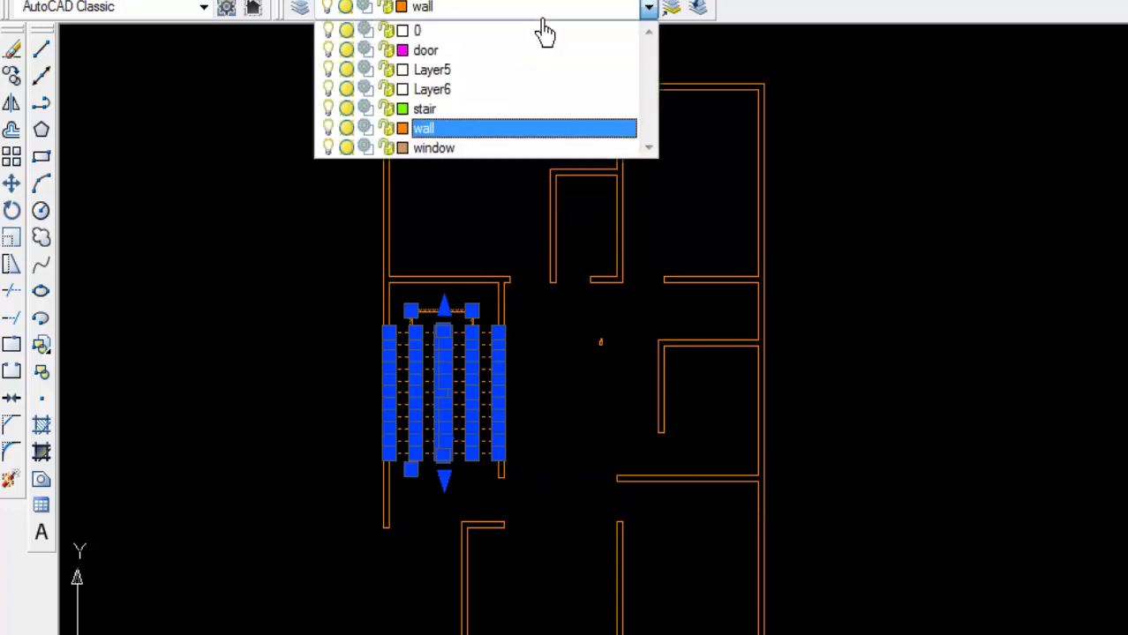
click(467, 110)
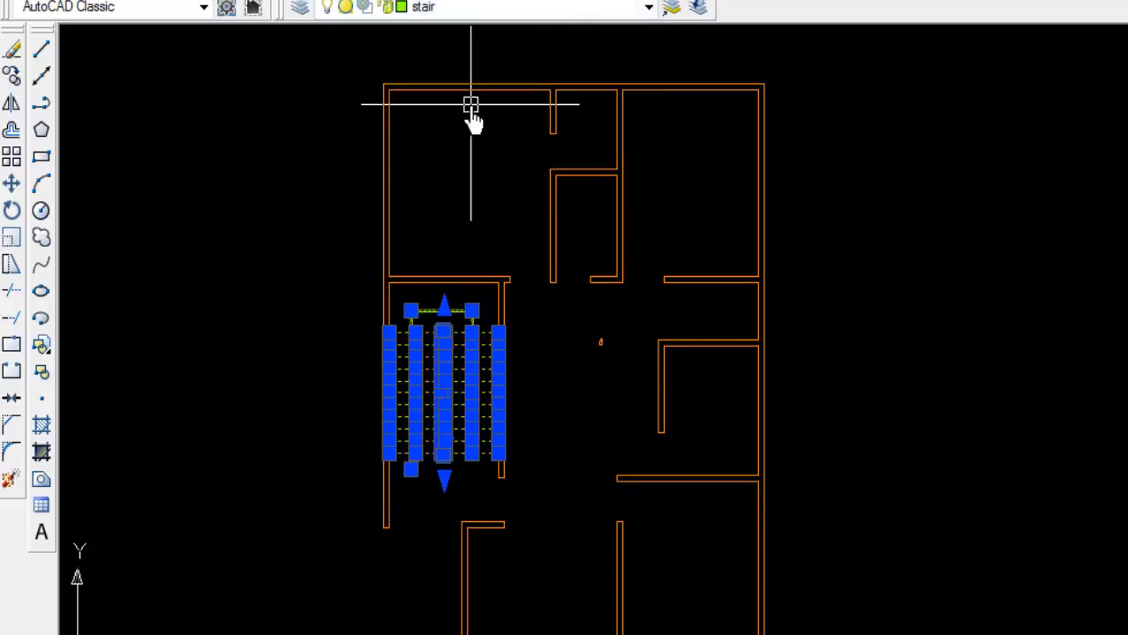
key(Escape)
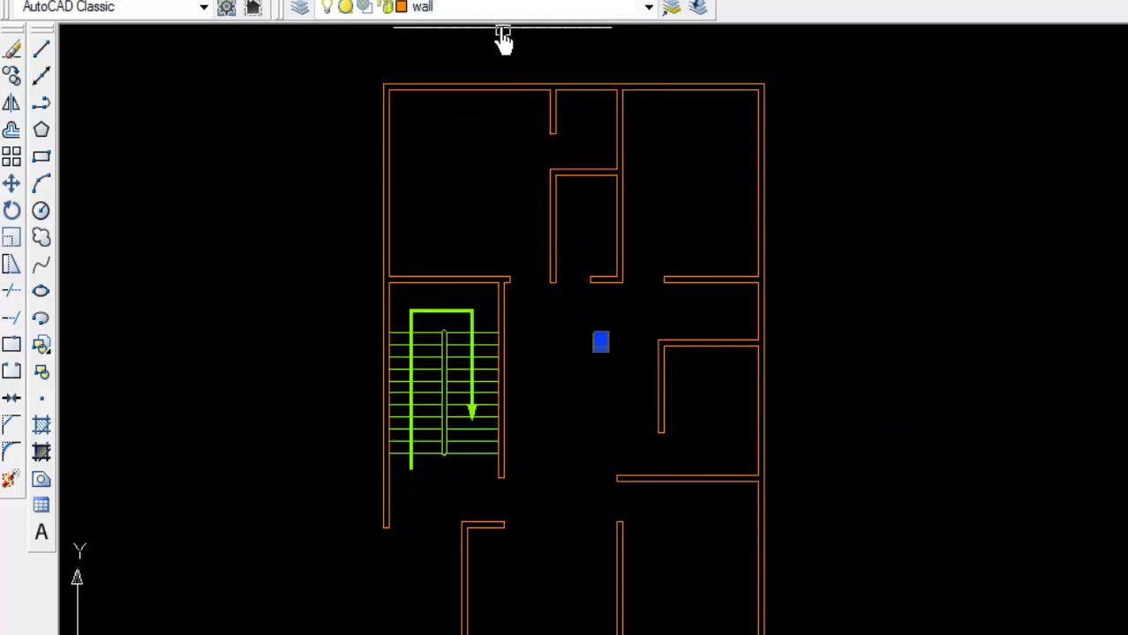
Step: Put the new jamb outline on the door layer
click(493, 8)
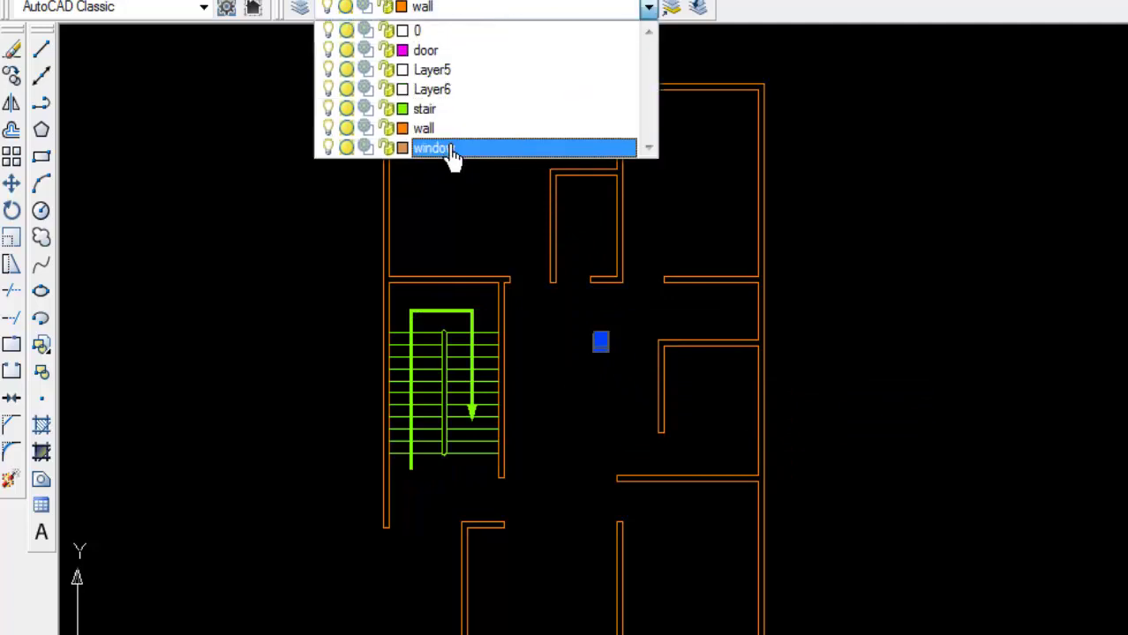
click(447, 51)
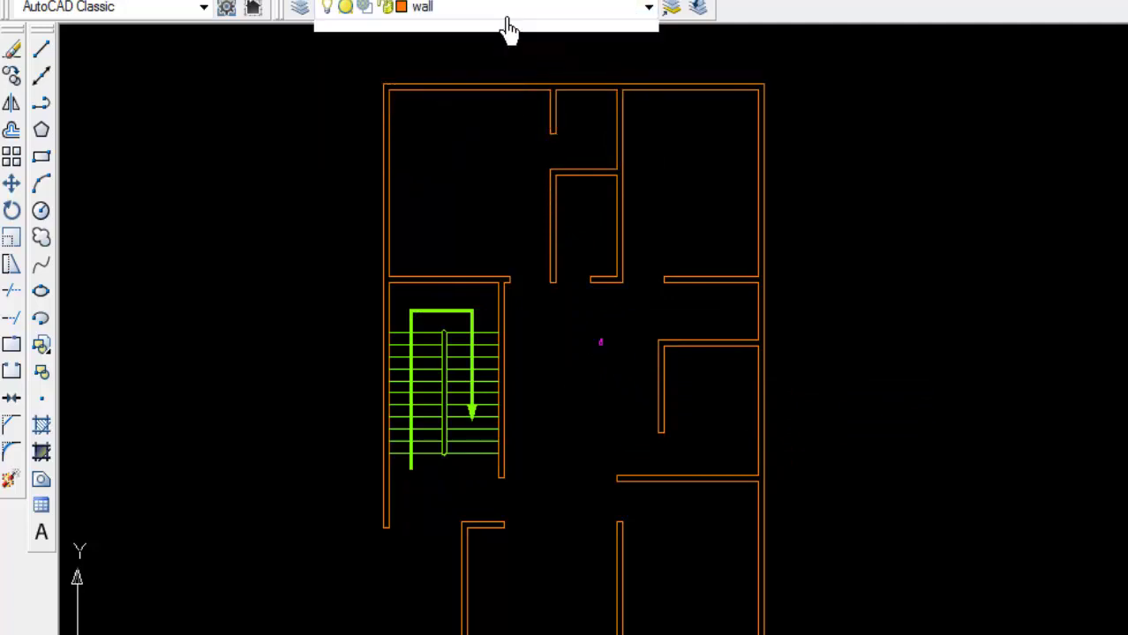
click(509, 10)
Step: Make door the current layer
click(461, 50)
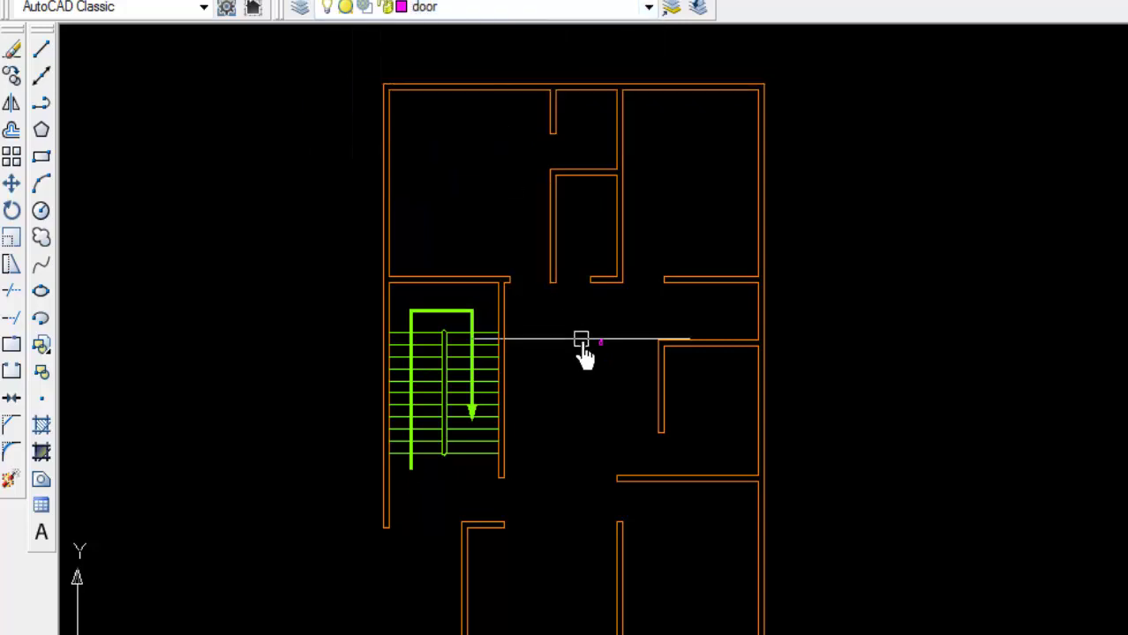
scroll(584, 353, up, 3)
scroll(622, 360, up, 3)
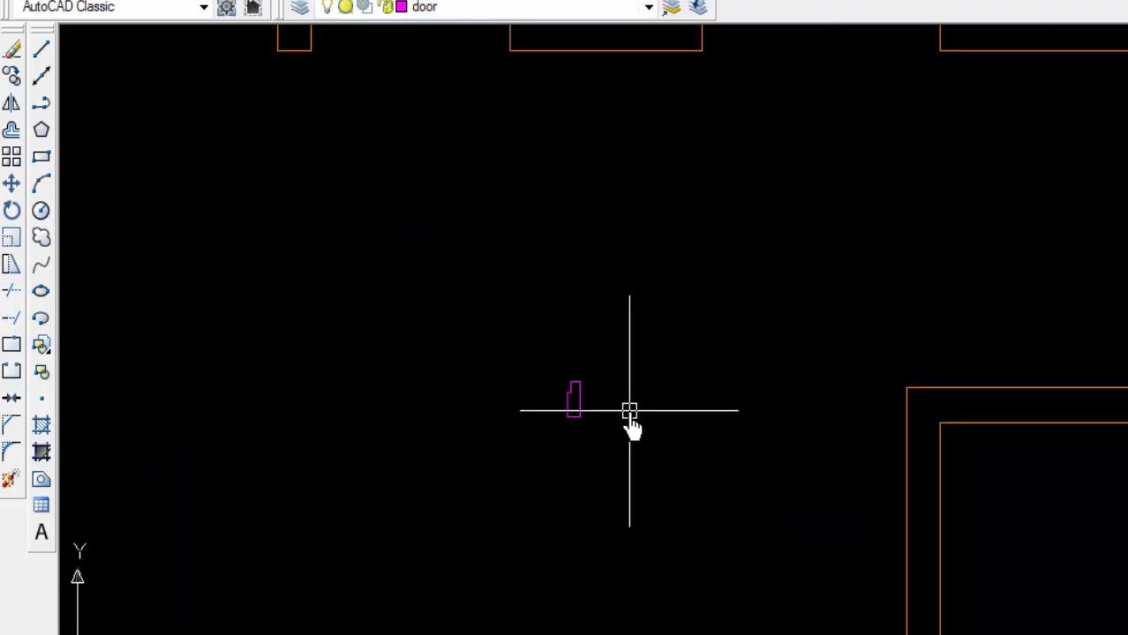
scroll(574, 408, down, 3)
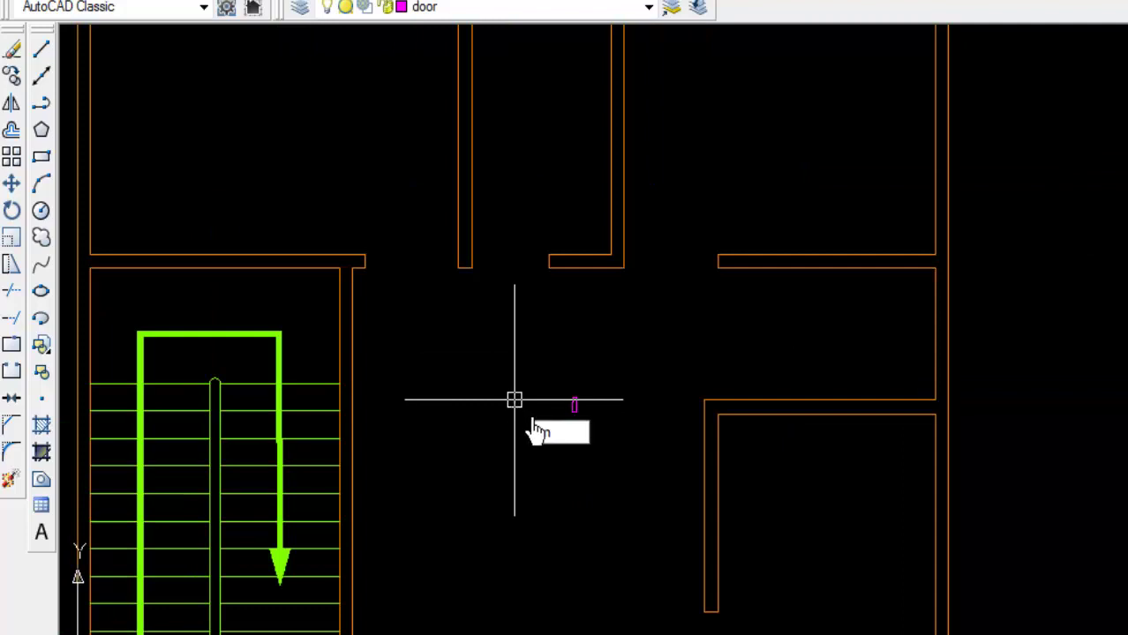
Step: Move the door jamb to the wall end at the opening
key(Return)
scroll(567, 403, up, 2)
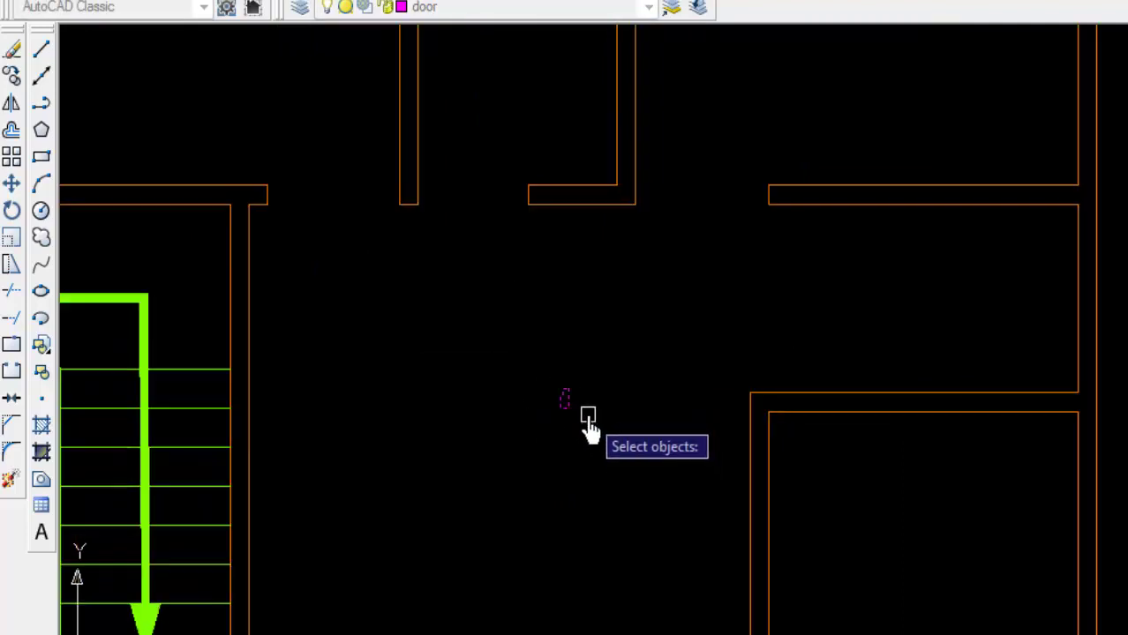
click(567, 399)
key(Return)
click(566, 403)
scroll(453, 283, up, 2)
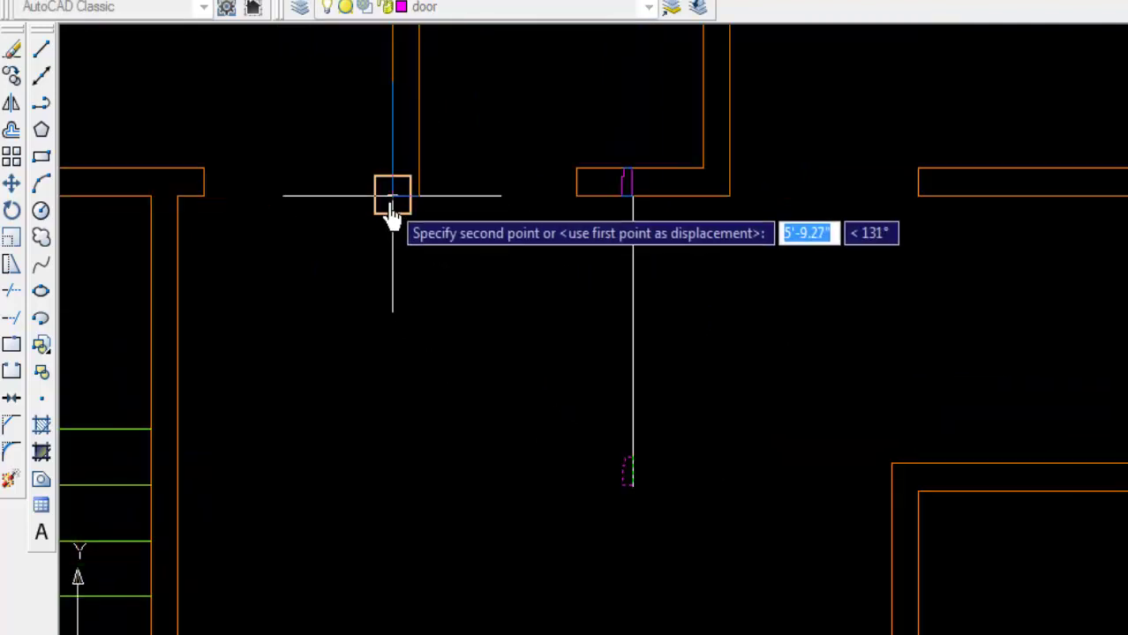
click(391, 196)
middle_drag(414, 281, 621, 390)
text(mi)
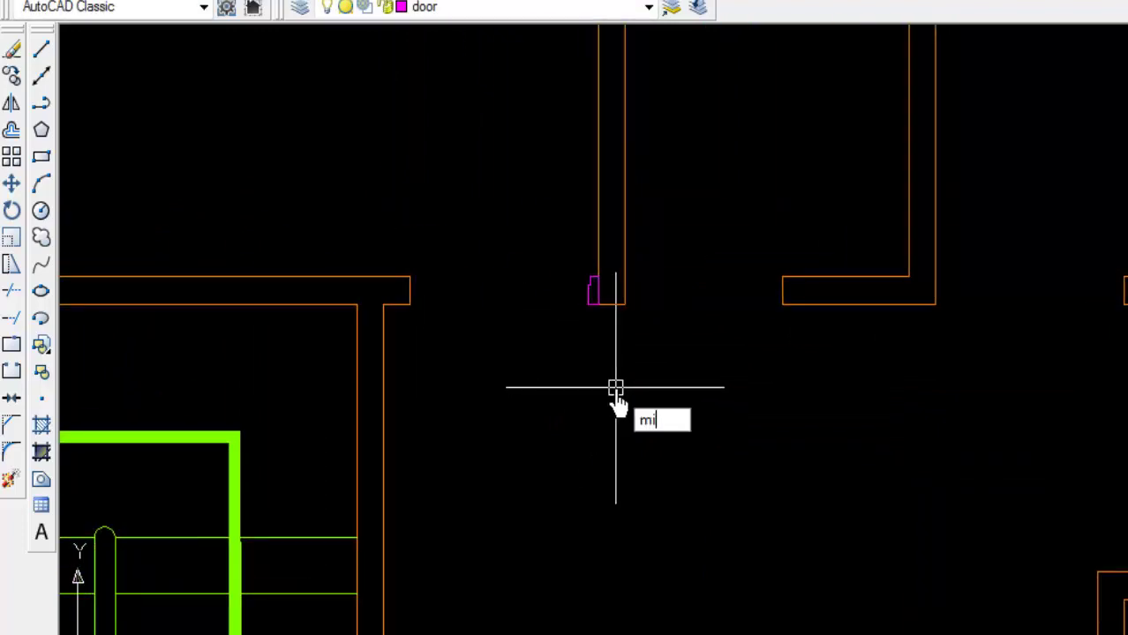
Step: Mirror the jamb across the opening, keeping the original
key(Return)
click(592, 291)
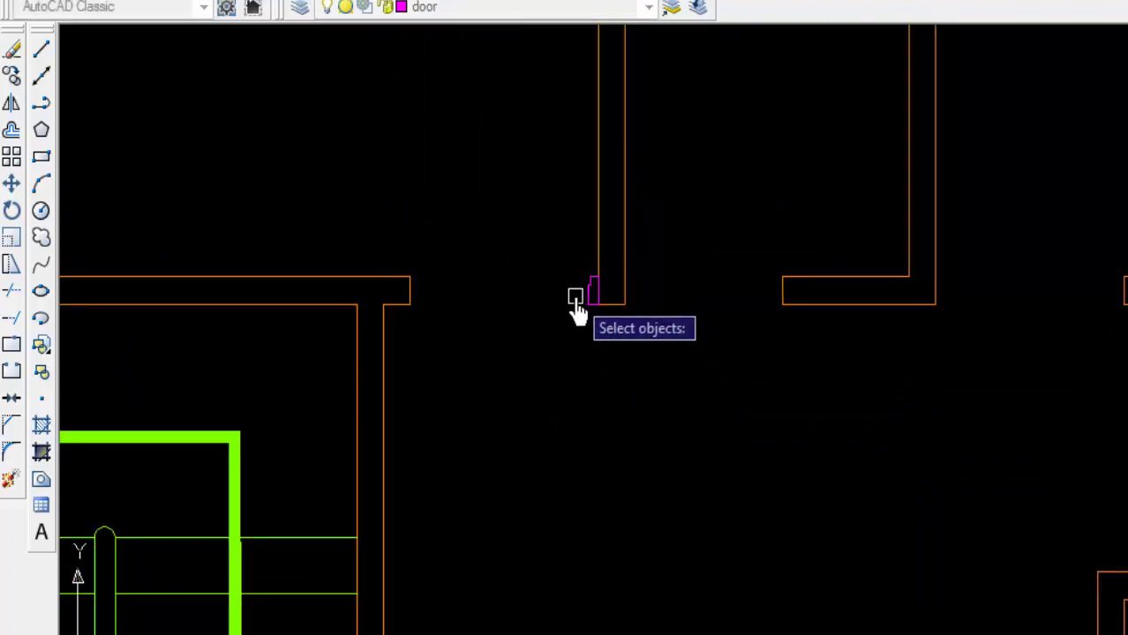
key(Return)
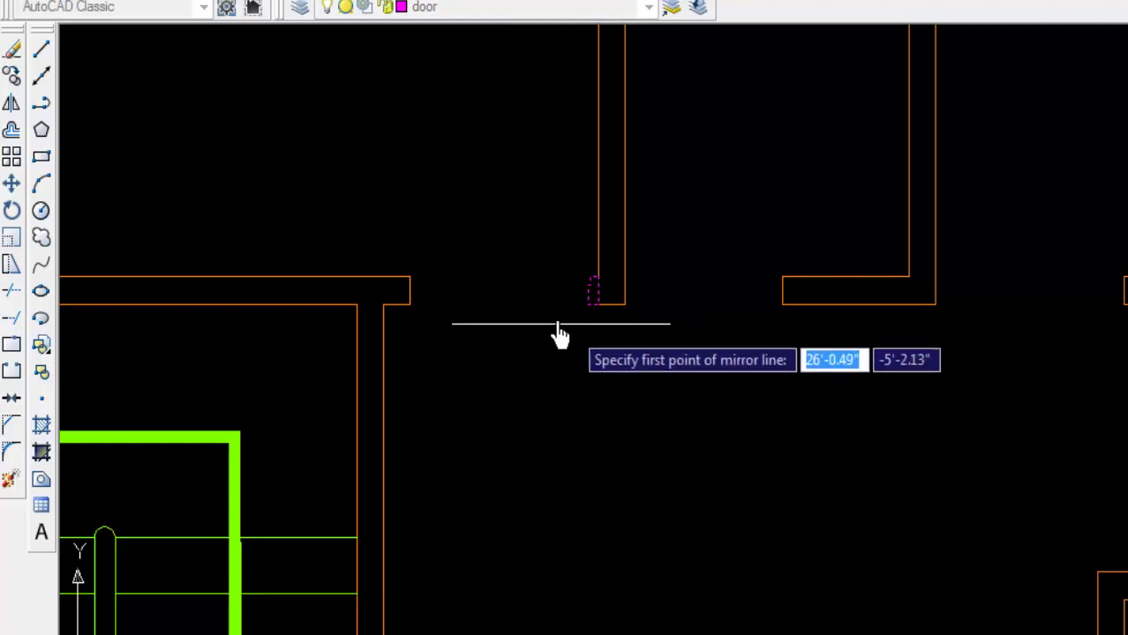
click(542, 261)
click(542, 388)
key(Return)
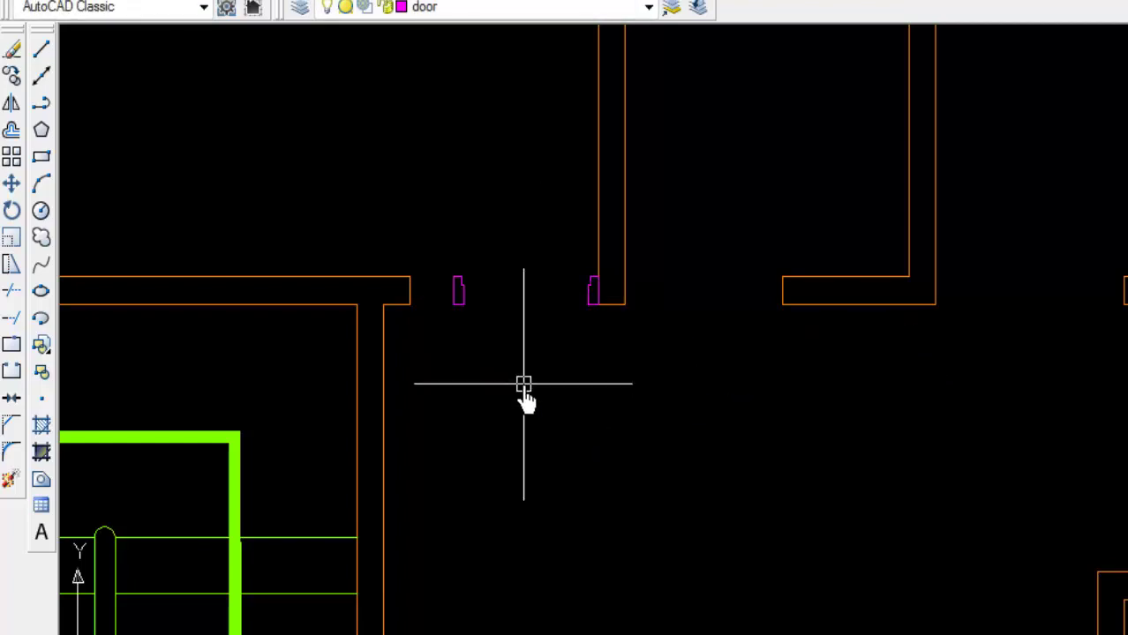
Step: Move the mirrored jamb onto the opening's left end
key(Return)
click(461, 298)
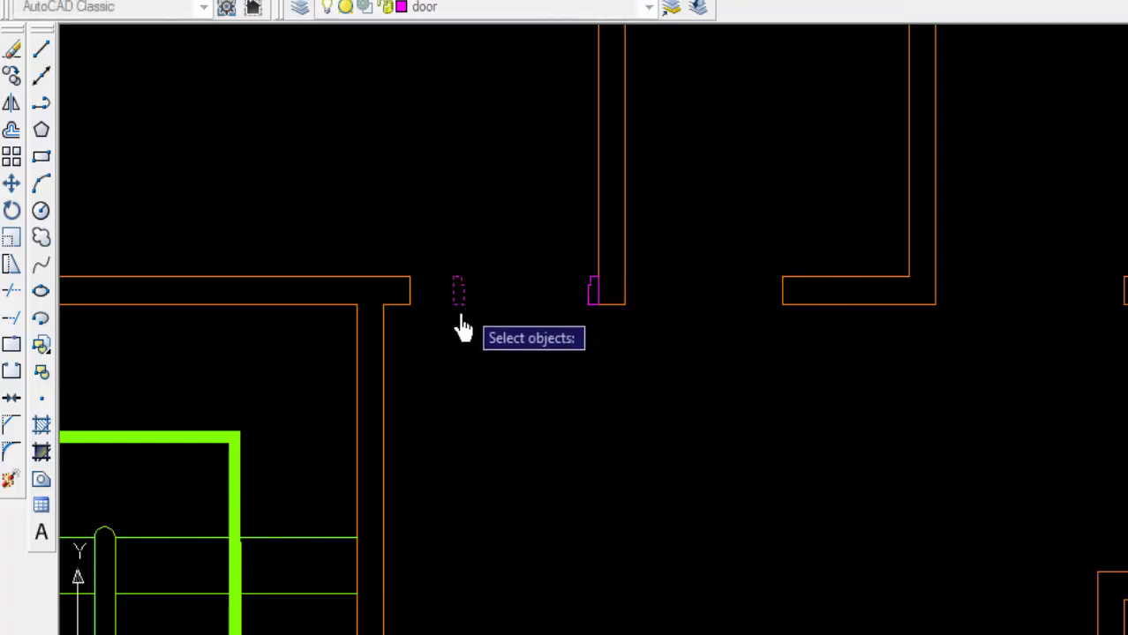
key(Return)
scroll(458, 318, up, 1)
click(451, 301)
click(390, 300)
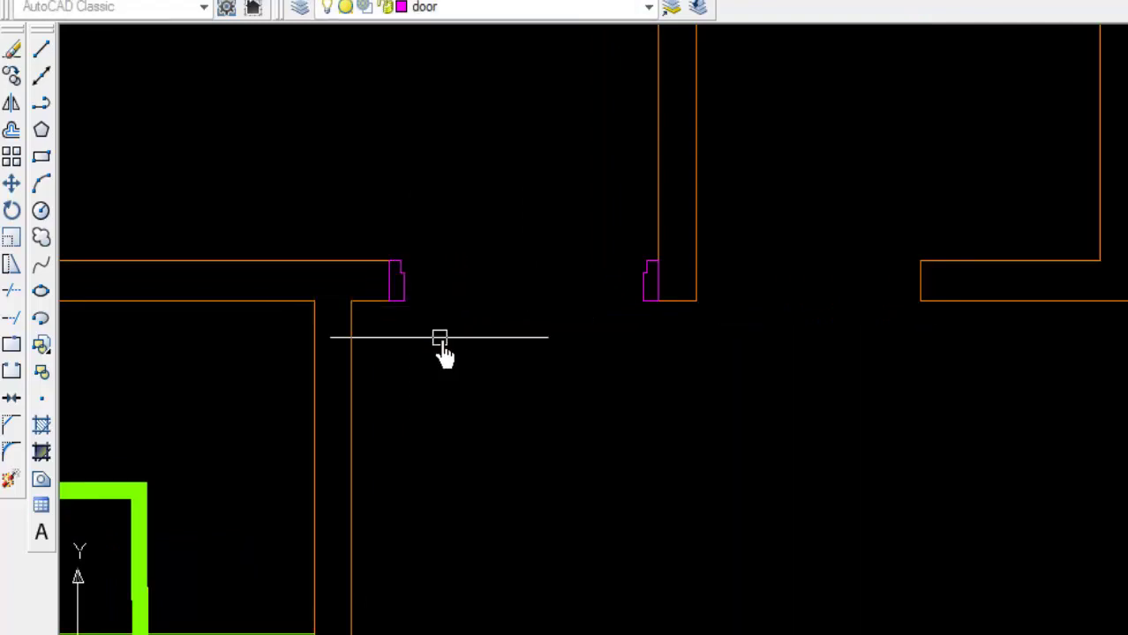
scroll(488, 381, down, 3)
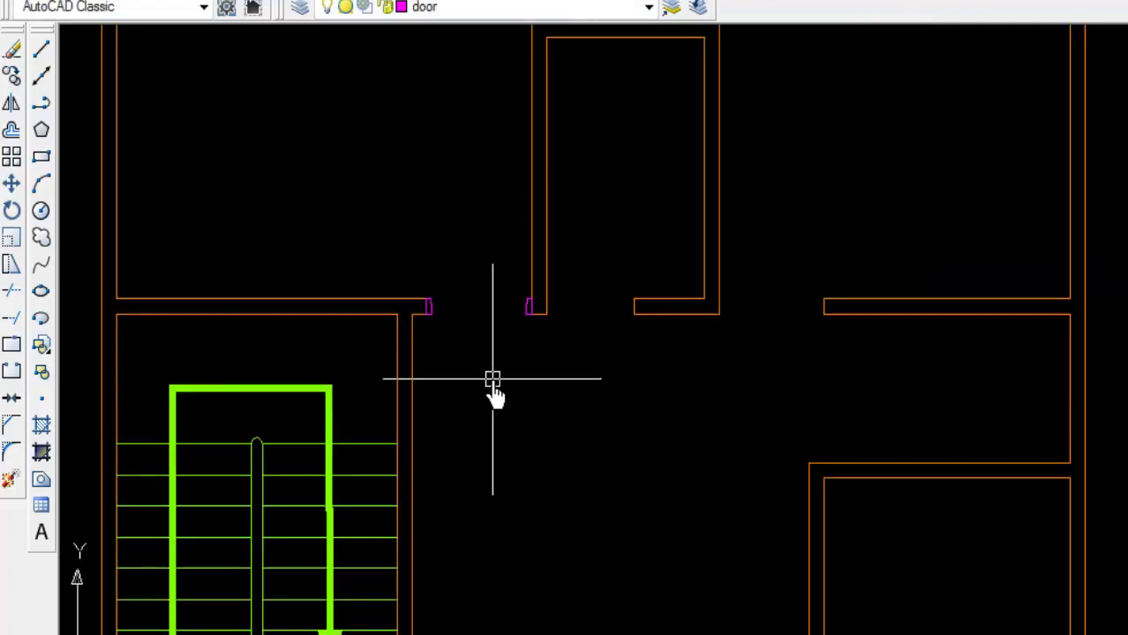
Step: Draw a thin rectangular door leaf between the left and right jambs
key(Return)
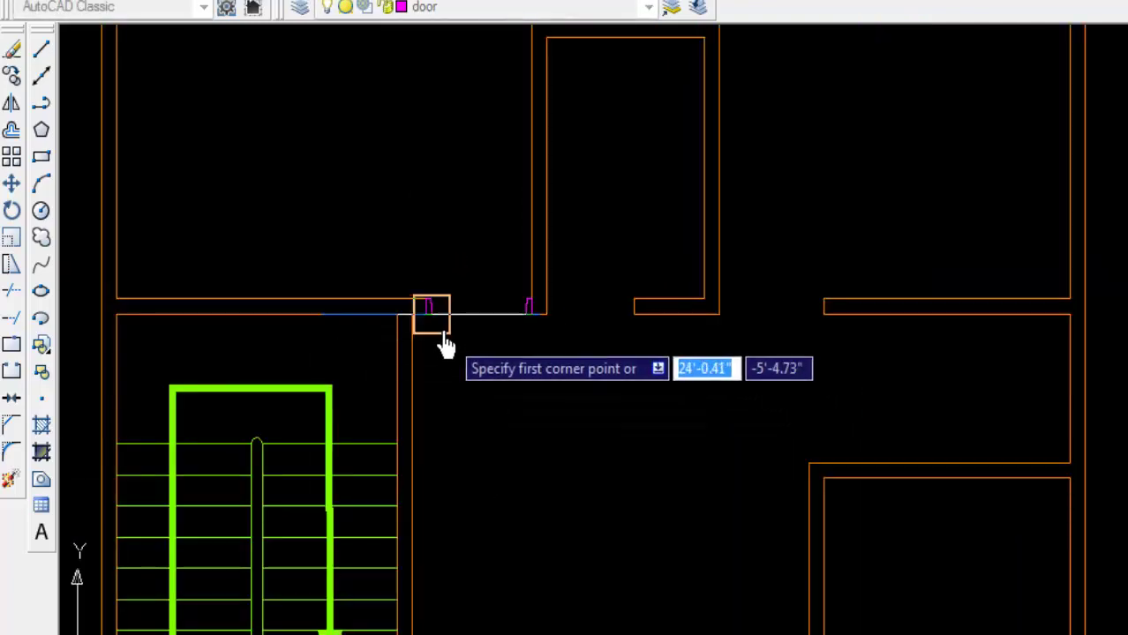
scroll(431, 312, up, 2)
click(423, 280)
scroll(591, 300, up, 3)
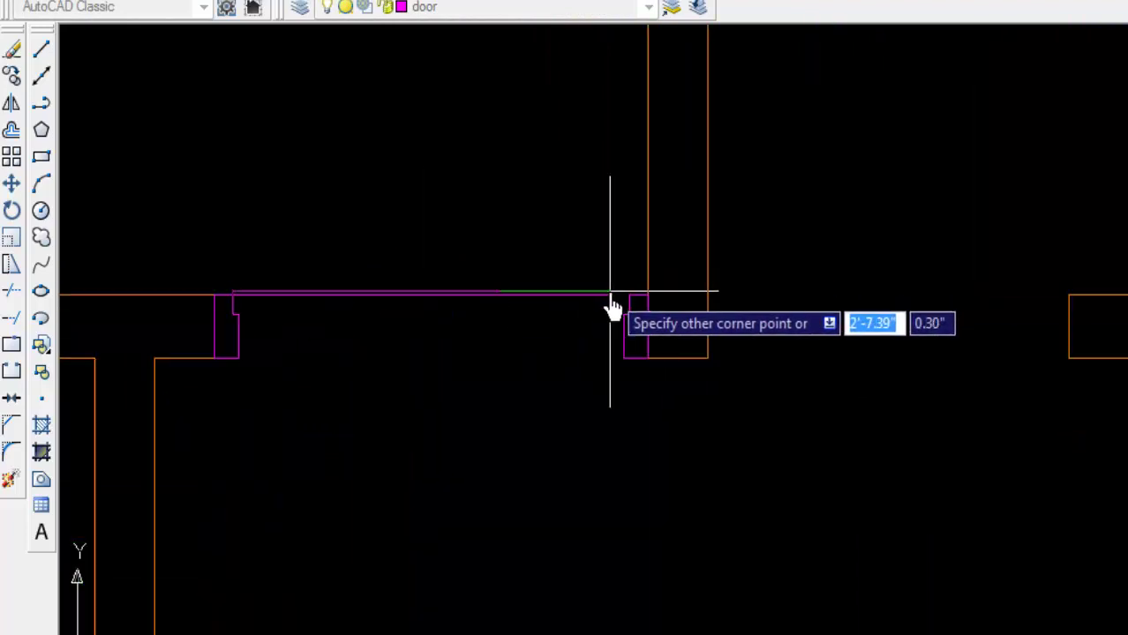
scroll(618, 309, up, 2)
click(634, 334)
scroll(634, 333, down, 4)
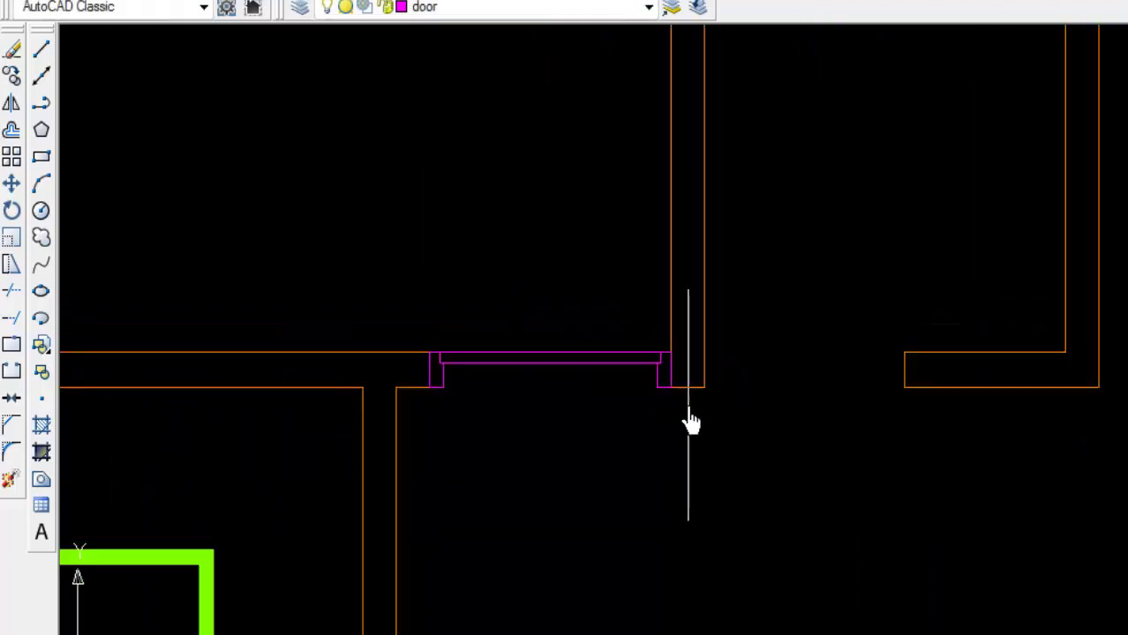
scroll(587, 416, down, 2)
scroll(671, 386, up, 2)
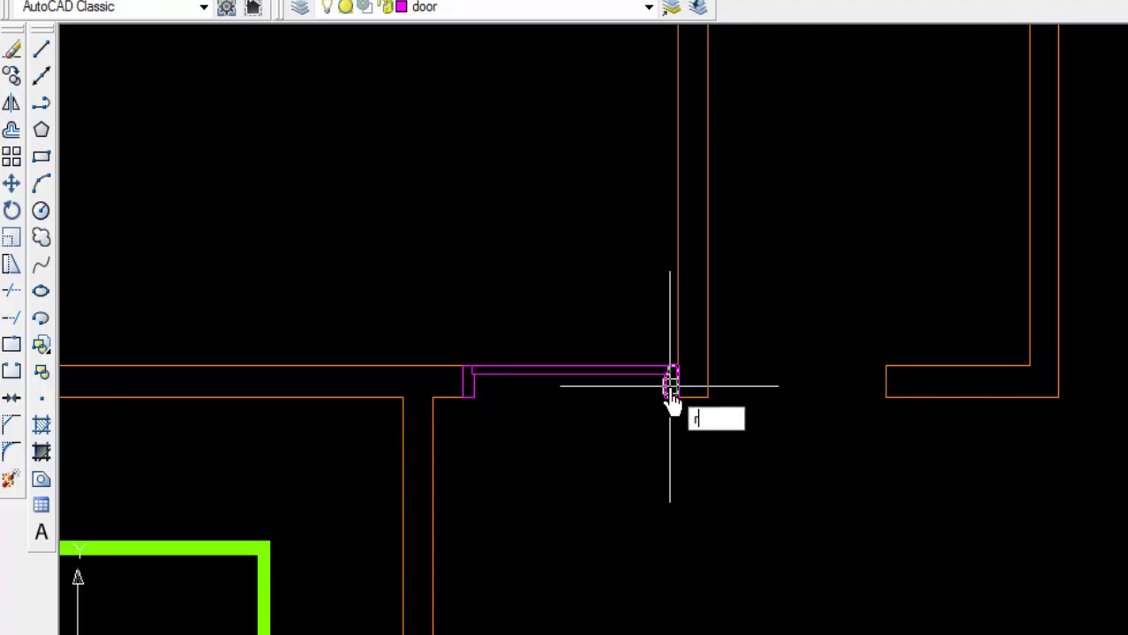
Step: Rotate the door leaf 270° about the right jamb so it stands open
key(Return)
click(645, 368)
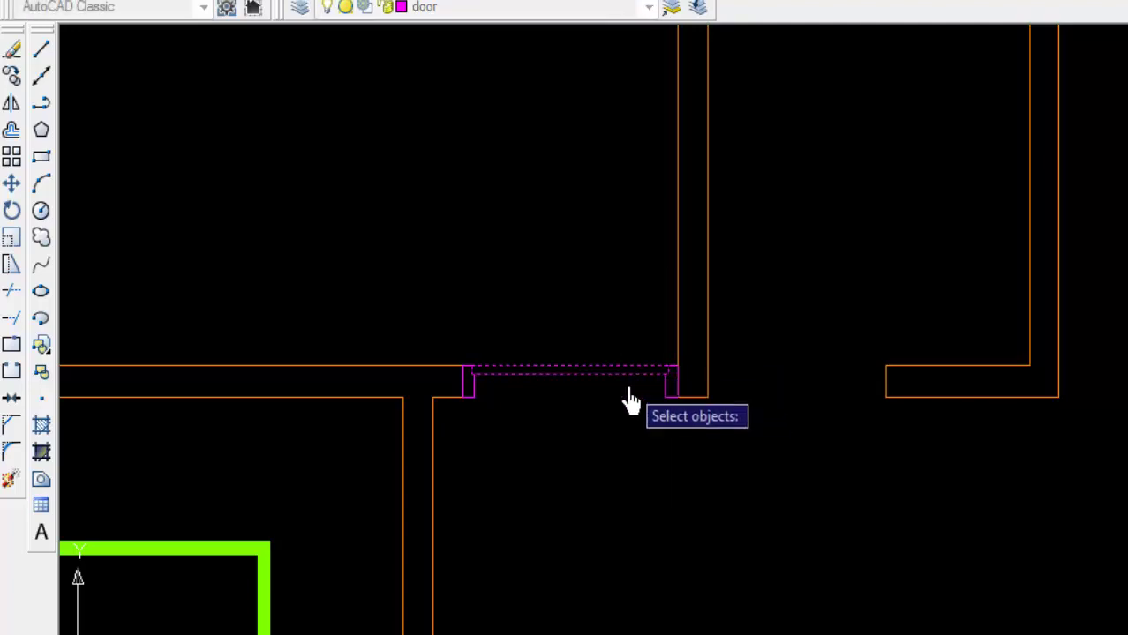
key(Return)
scroll(662, 375, up, 2)
click(662, 378)
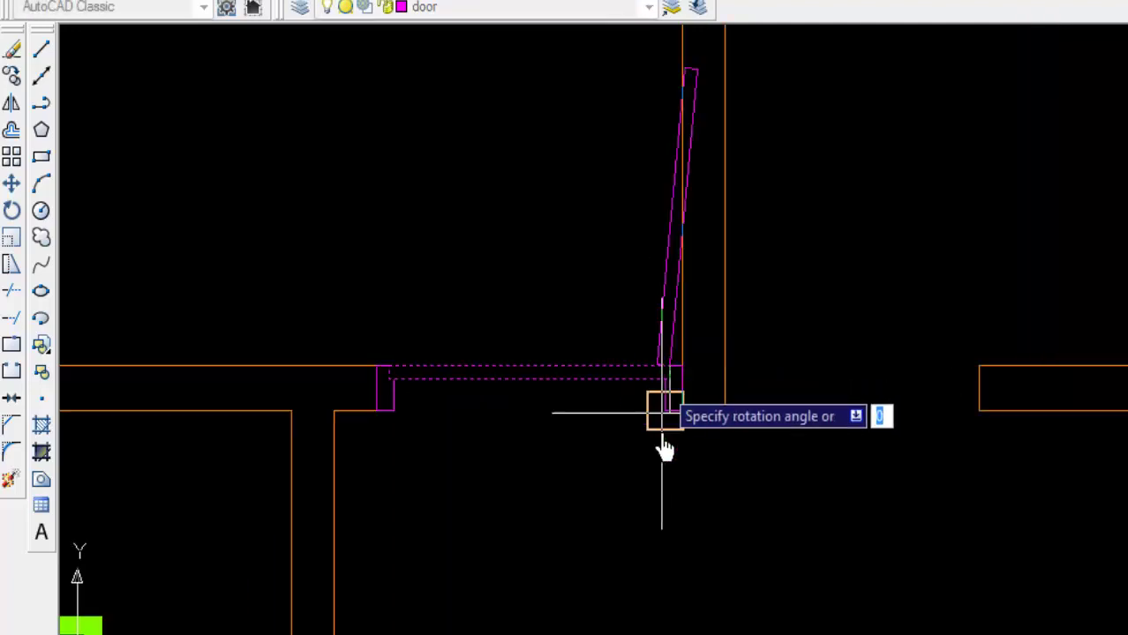
click(675, 534)
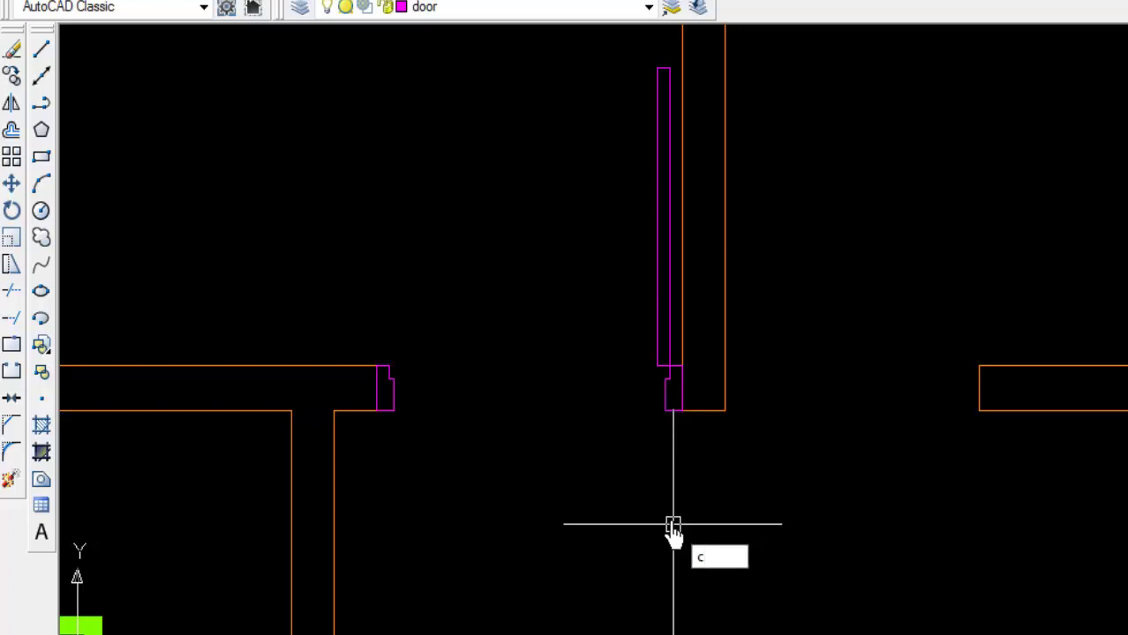
key(Return)
scroll(660, 366, up, 2)
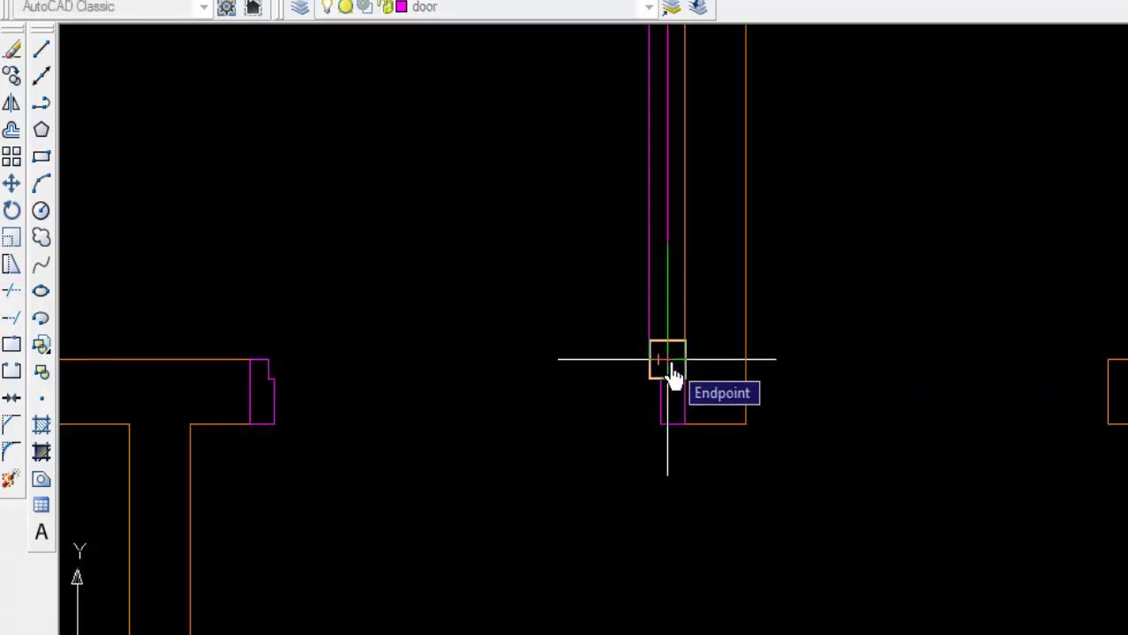
Step: Draw a circle centred on the leaf hinge reaching the left jamb, trimmed to a quarter arc
click(673, 377)
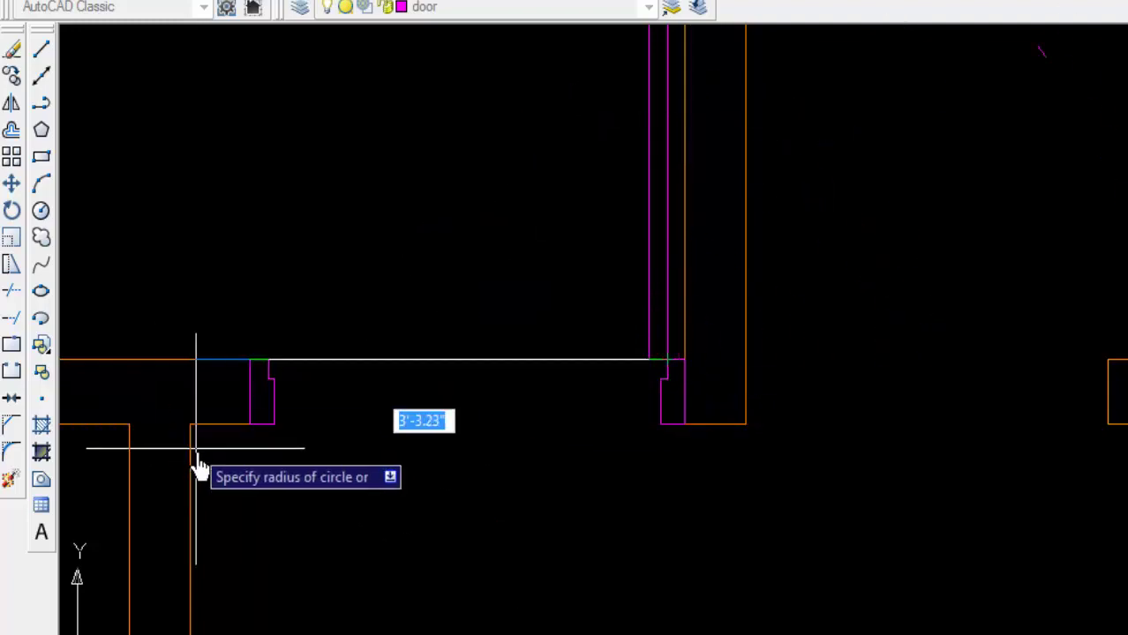
click(265, 371)
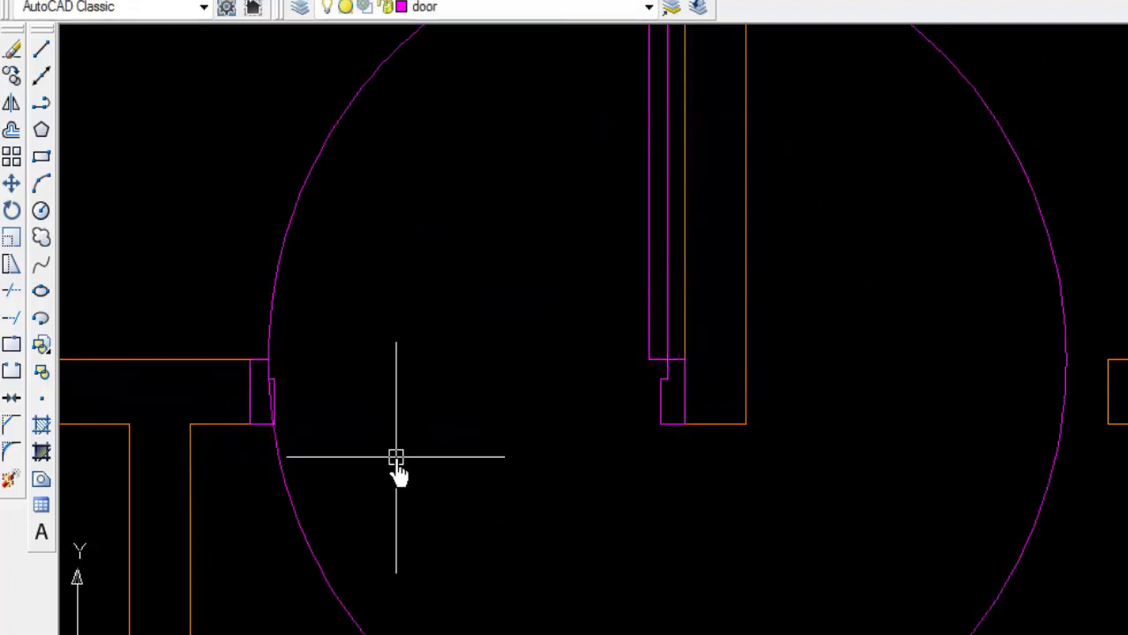
text(tr)
key(Return)
key(Return)
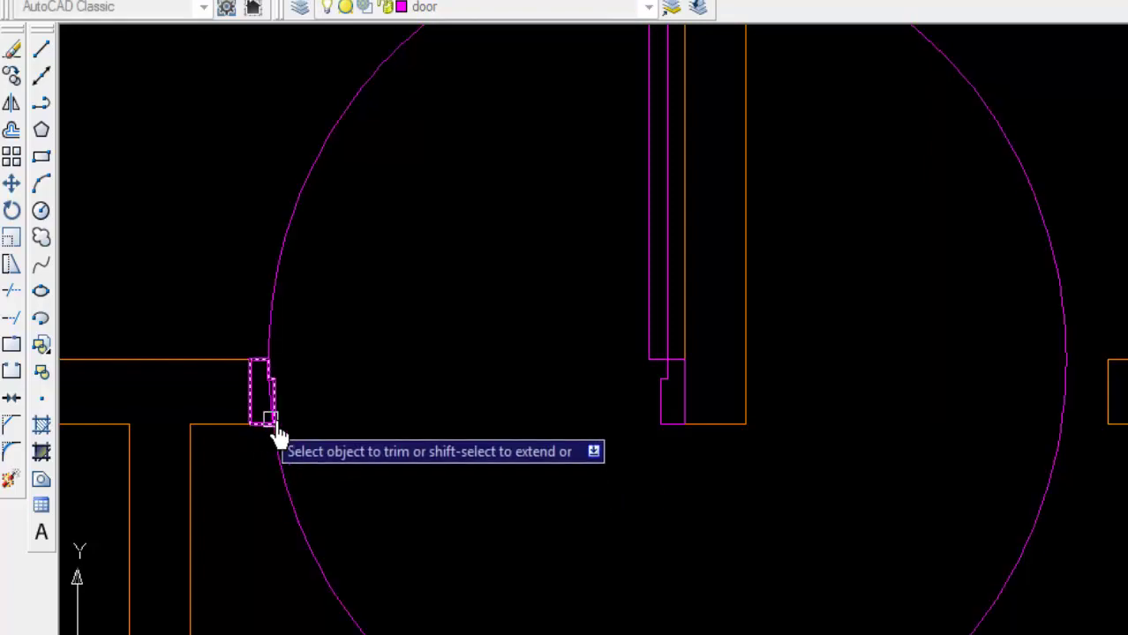
click(278, 458)
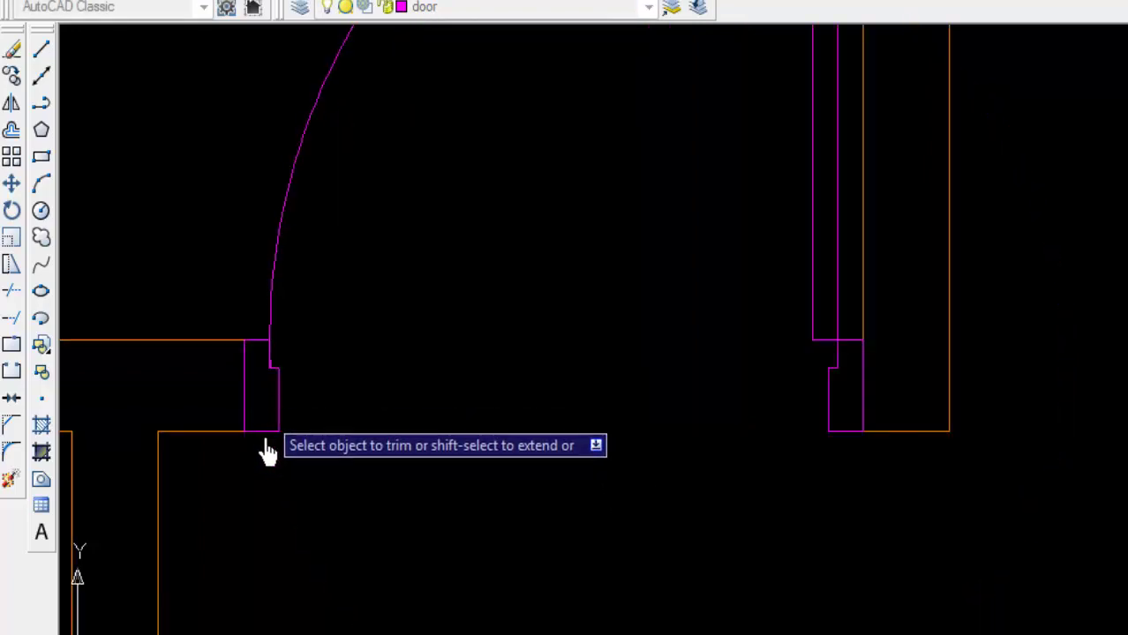
scroll(265, 448, down, 3)
scroll(482, 263, up, 2)
scroll(482, 263, up, 1)
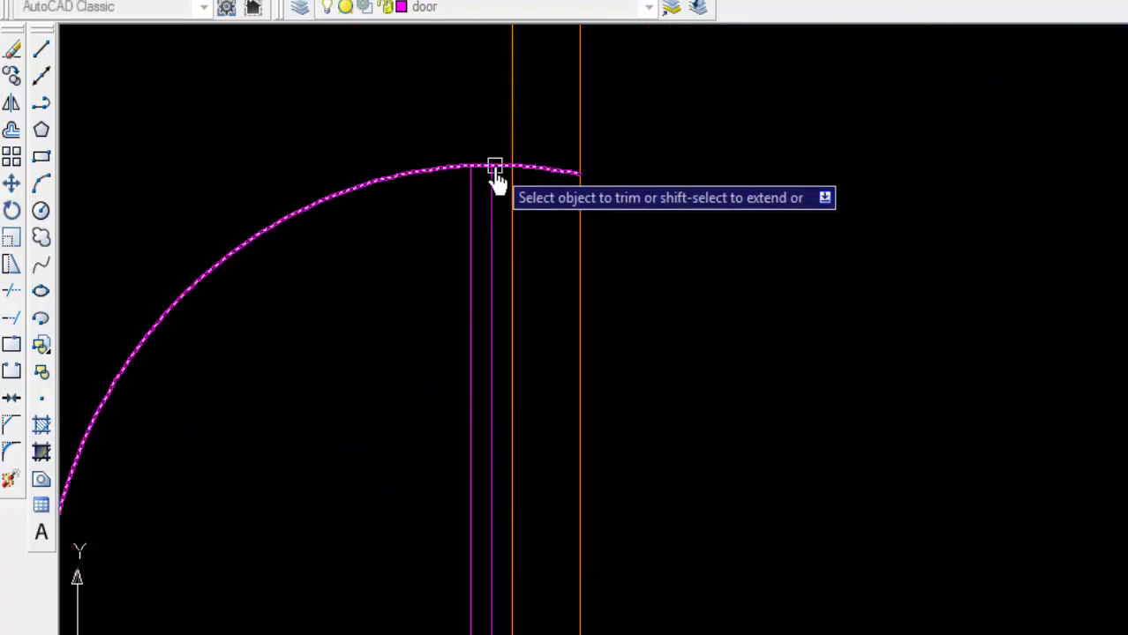
click(499, 177)
scroll(538, 174, down, 3)
scroll(521, 212, up, 2)
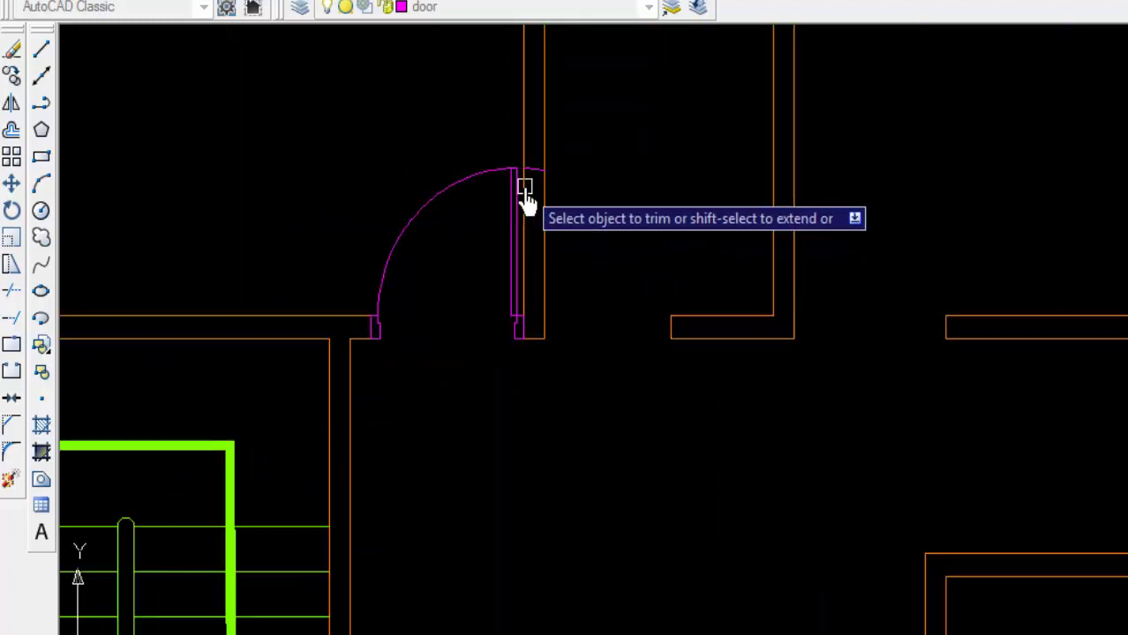
scroll(530, 190, up, 1)
key(Escape)
click(523, 217)
key(Escape)
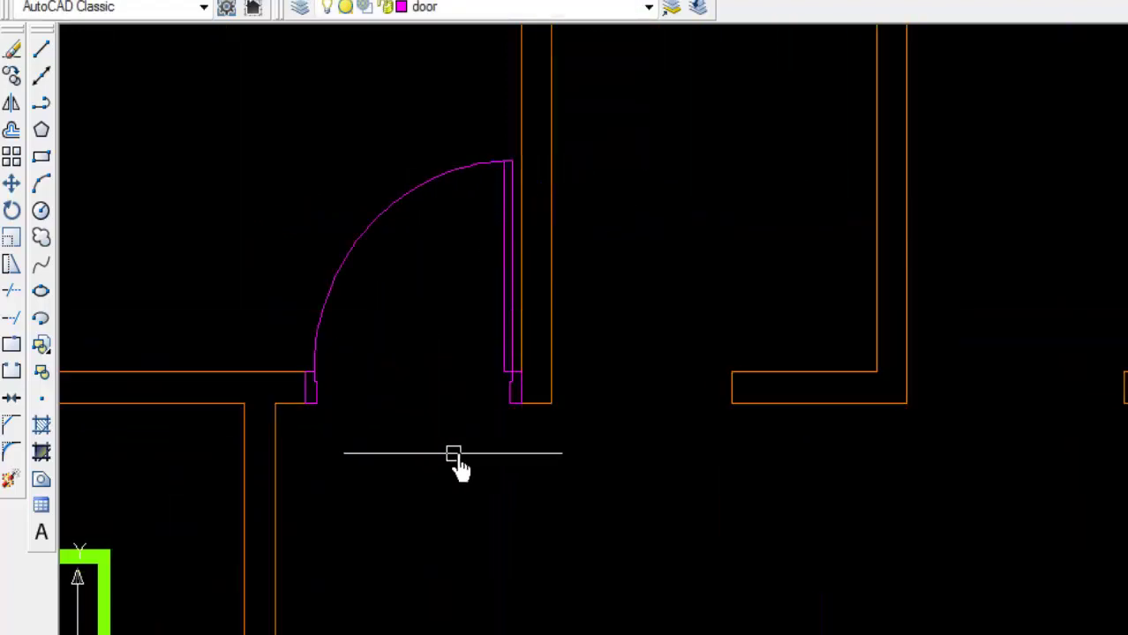
scroll(468, 428, up, 1)
text(co)
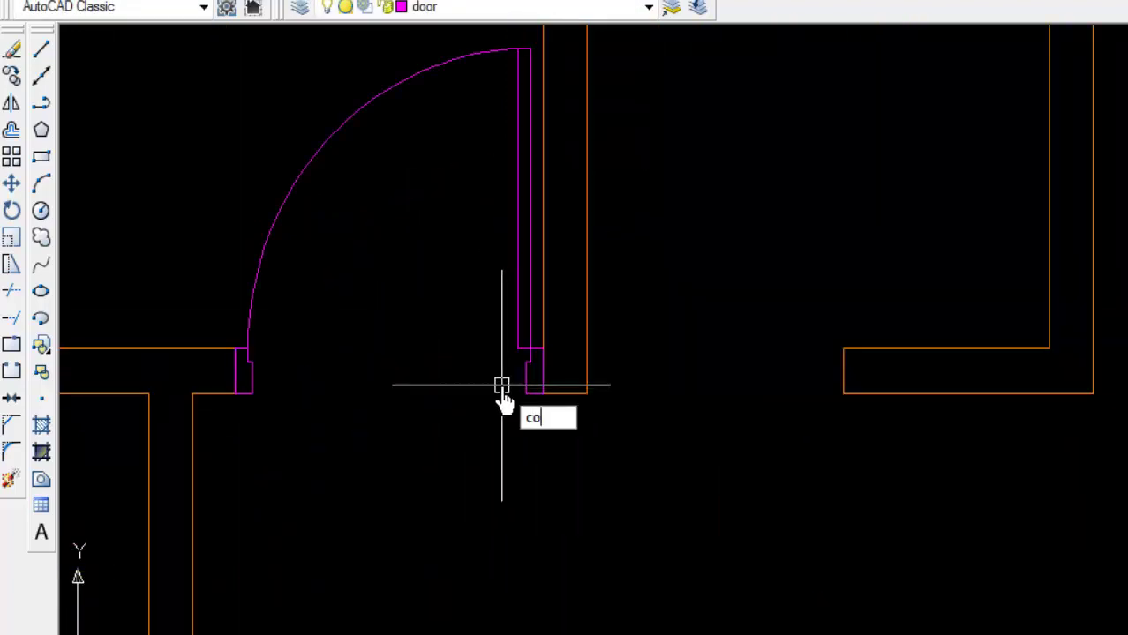
Step: Copy both door jambs from the jamb corner to the next wall opening
key(Return)
click(528, 387)
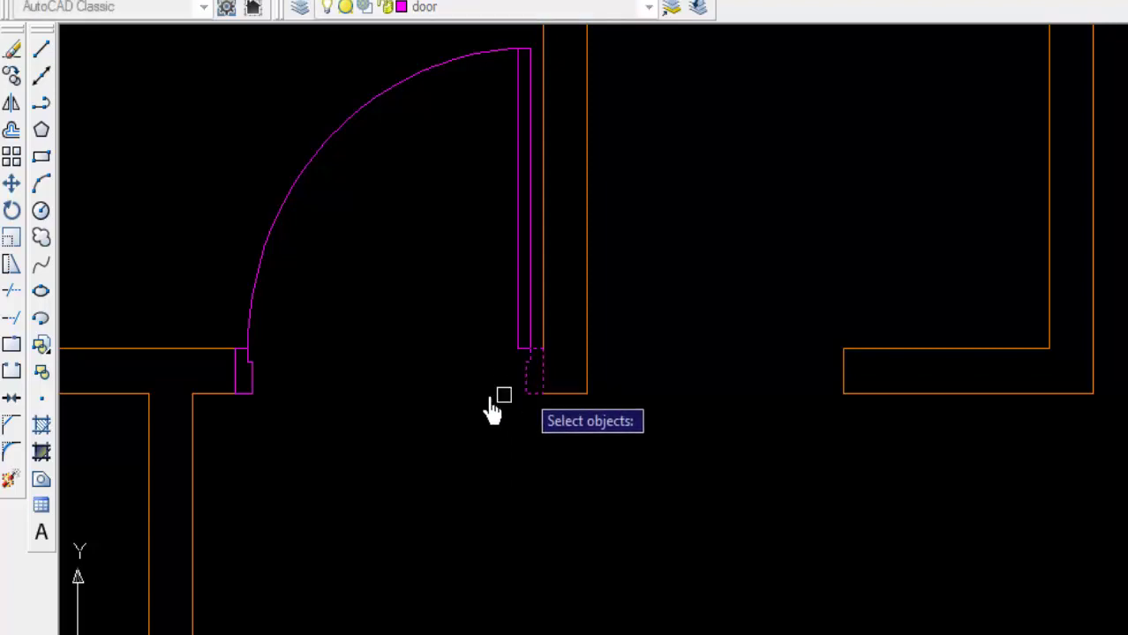
click(250, 386)
key(Return)
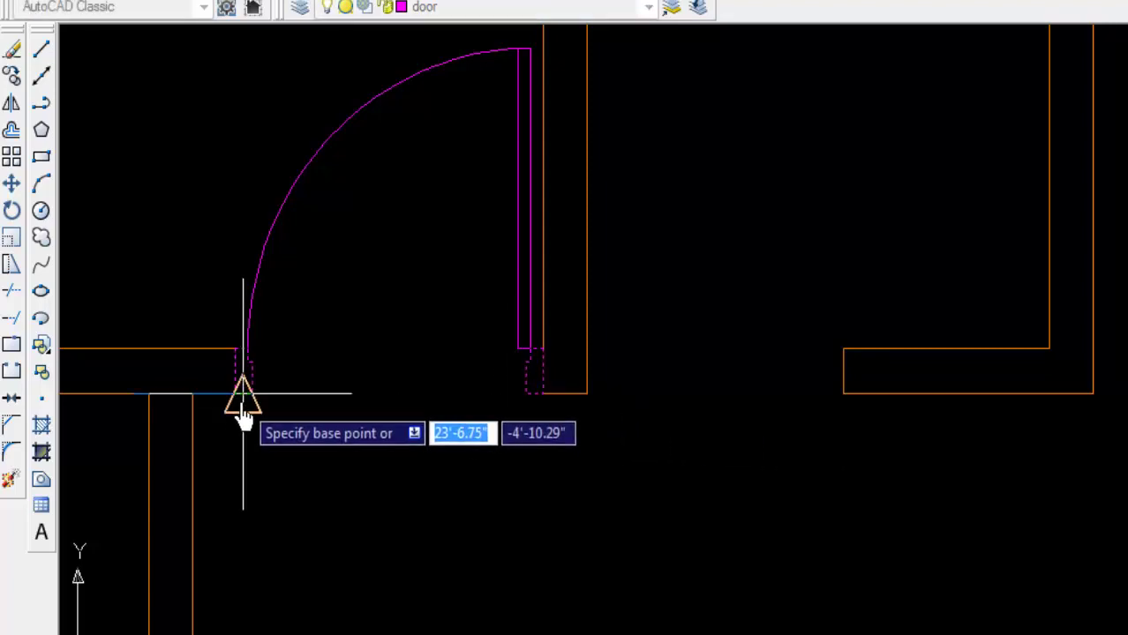
click(235, 394)
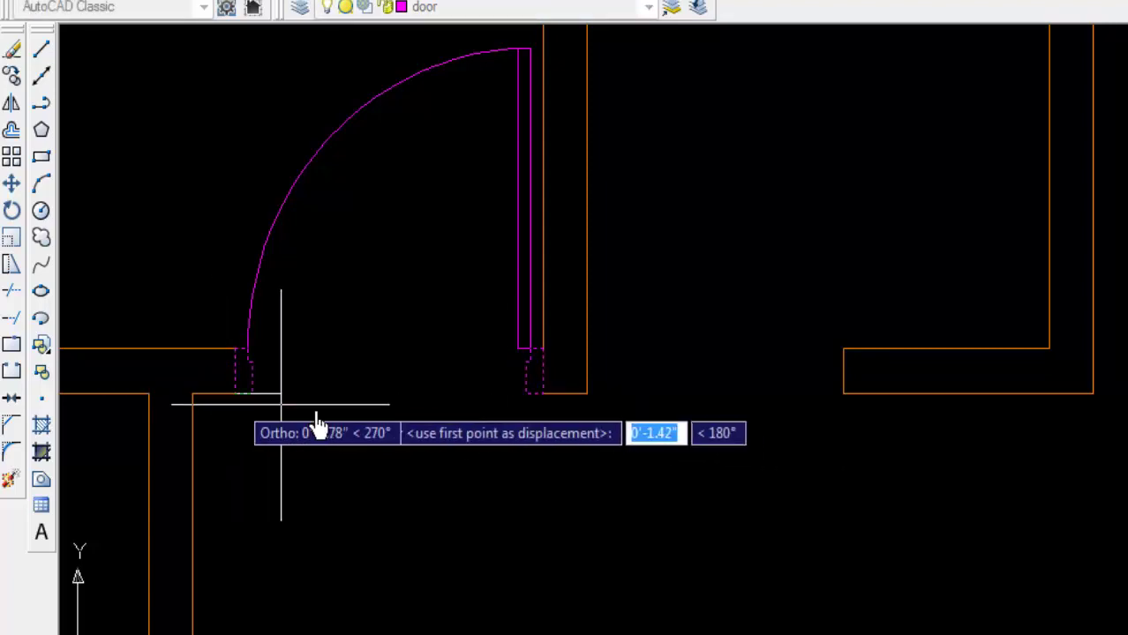
click(586, 394)
key(Return)
text(m)
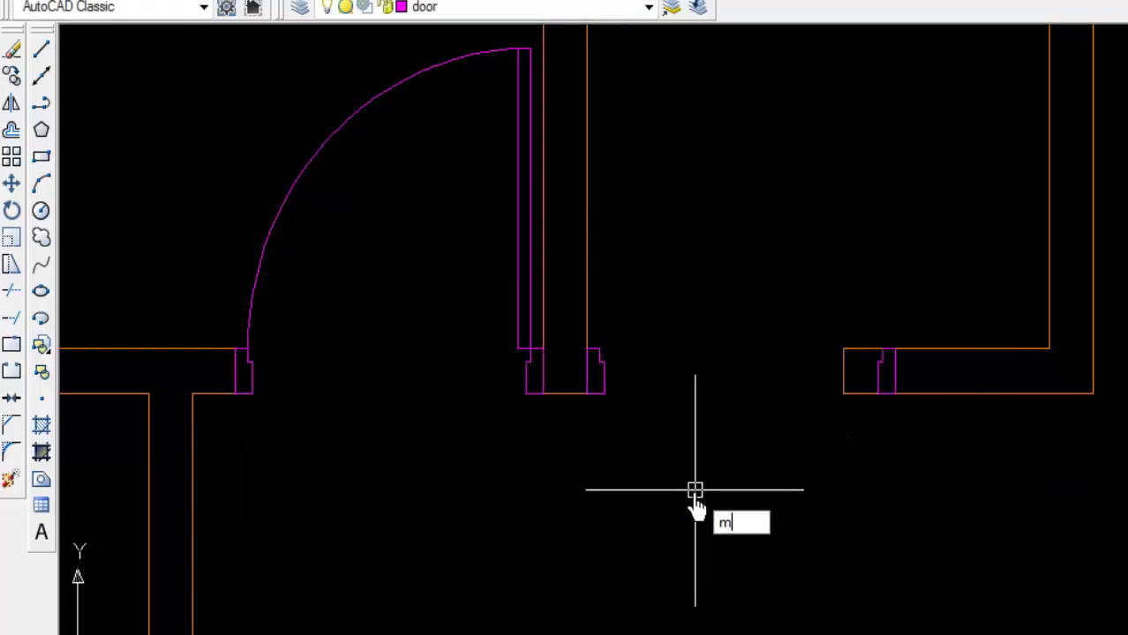
Step: Shift the copied right jamb left onto the opening's wall corner
key(Return)
click(890, 369)
key(Return)
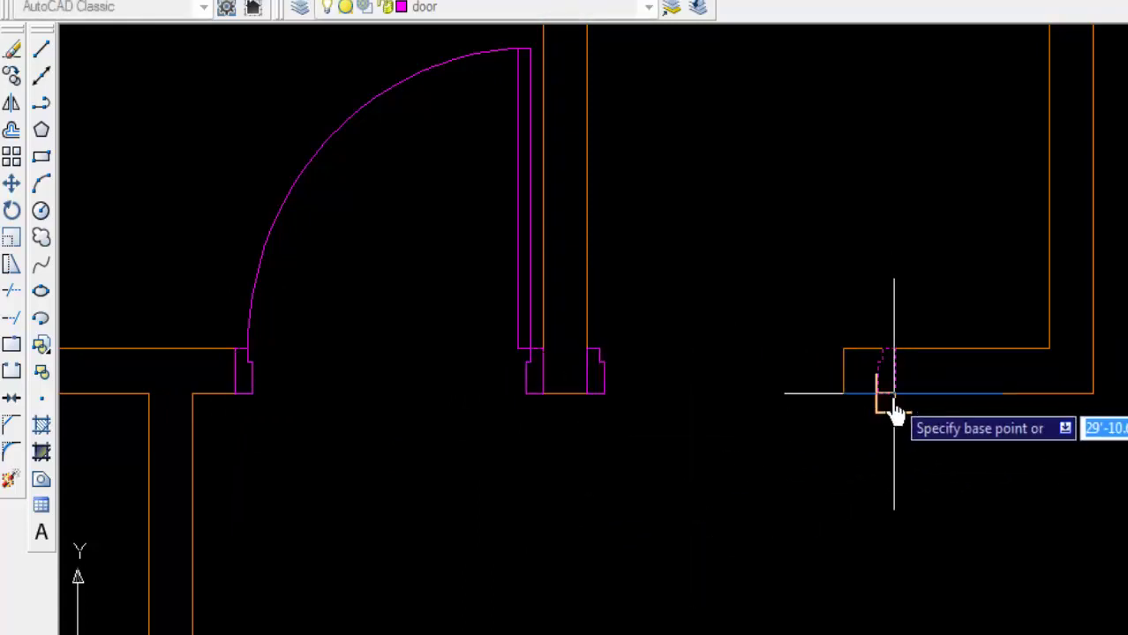
click(892, 395)
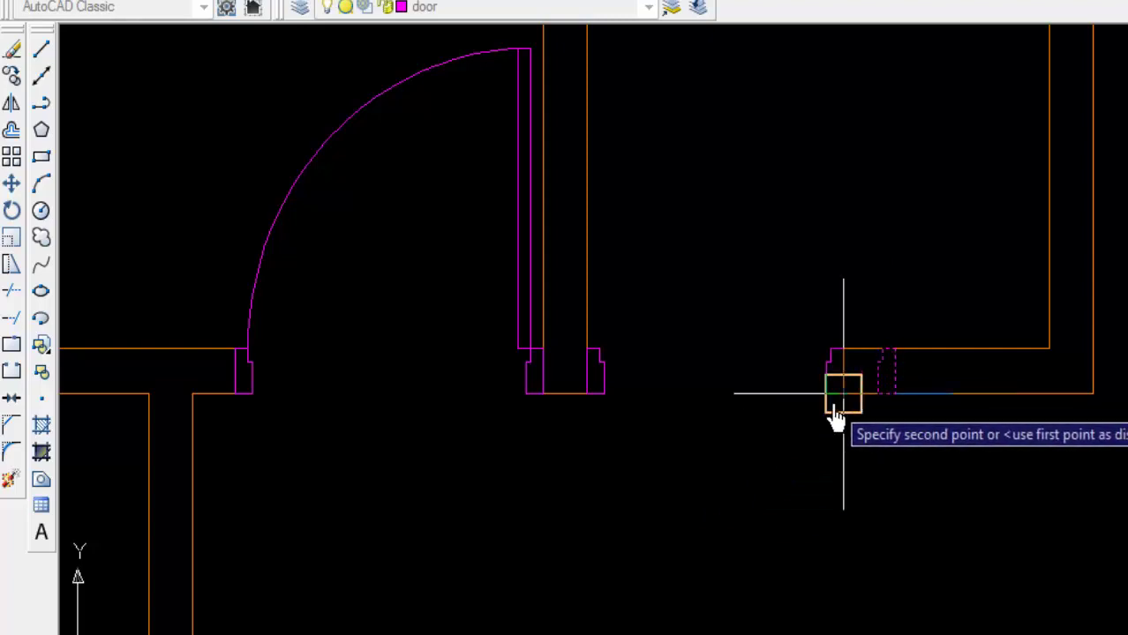
click(844, 394)
scroll(771, 421, down, 4)
middle_drag(741, 465, 649, 490)
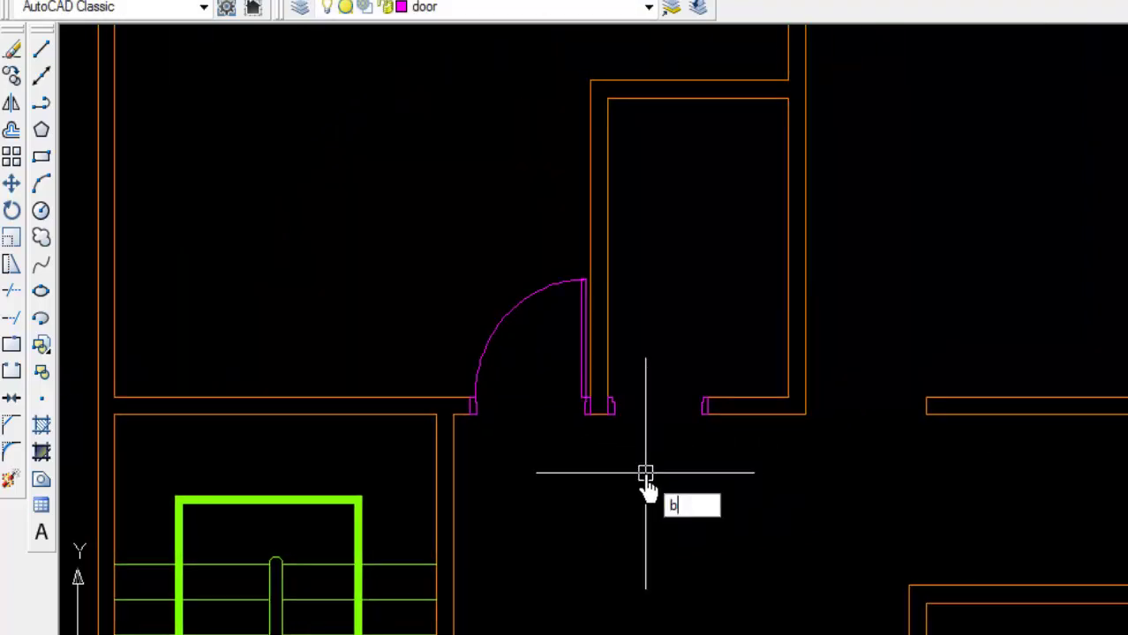
Step: Start a block named door and select both jambs, the leaf and the swing arc
text(b)
key(Return)
text(door)
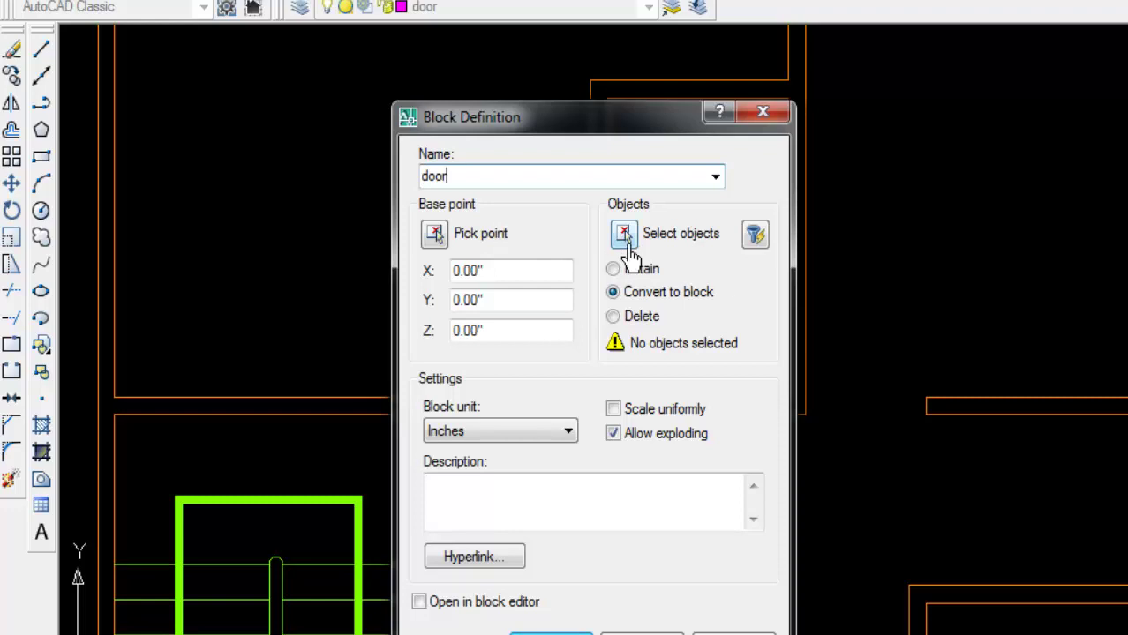
click(627, 245)
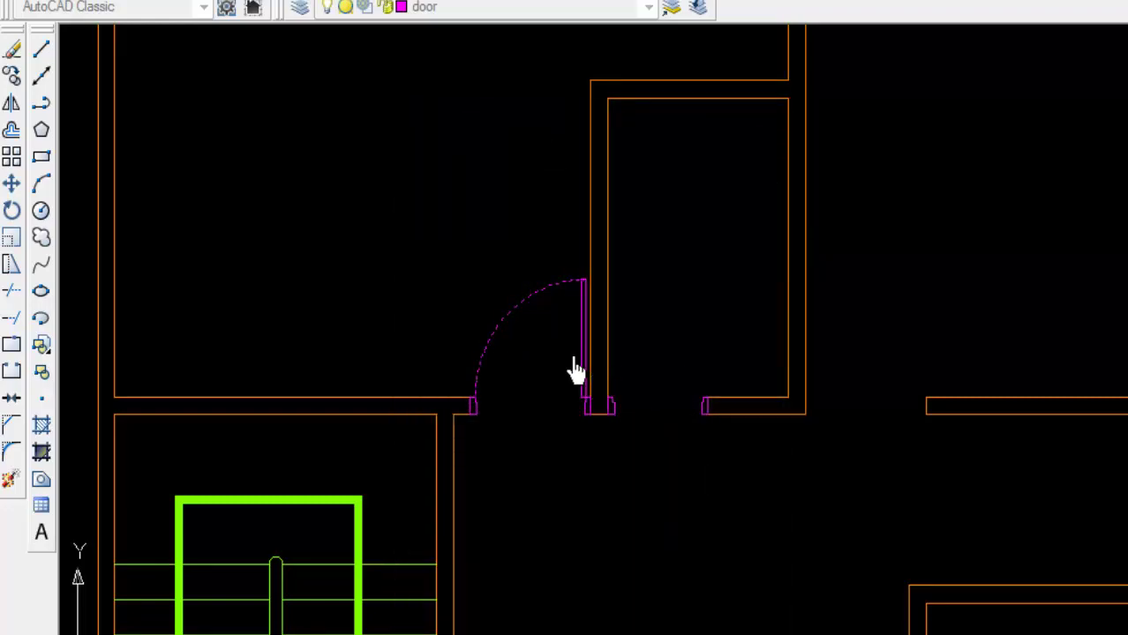
click(586, 380)
click(579, 387)
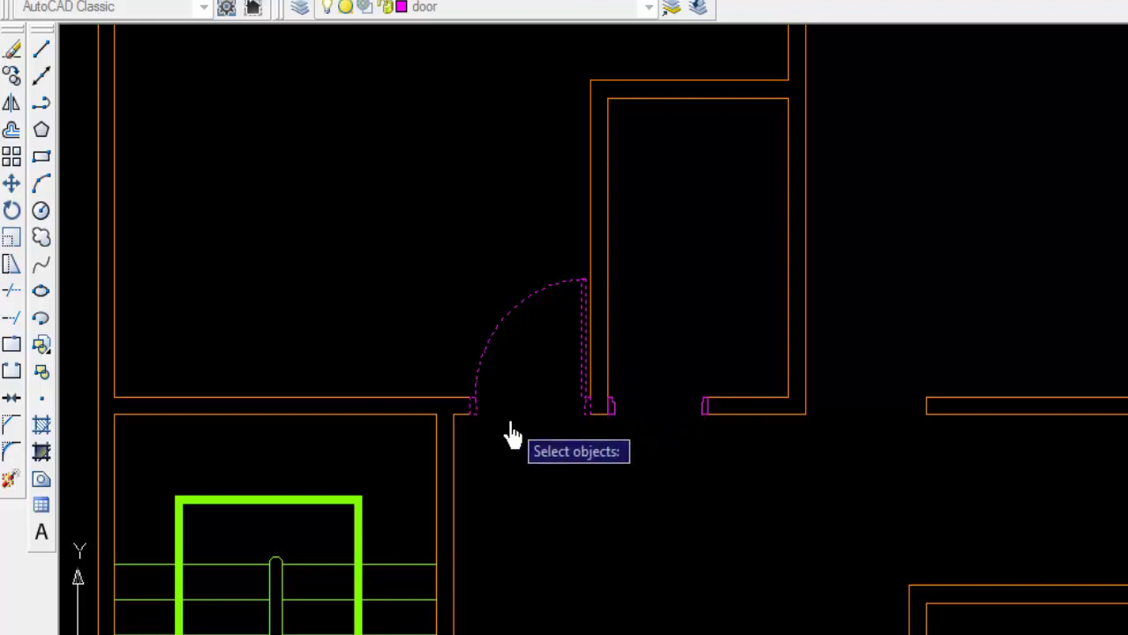
key(Return)
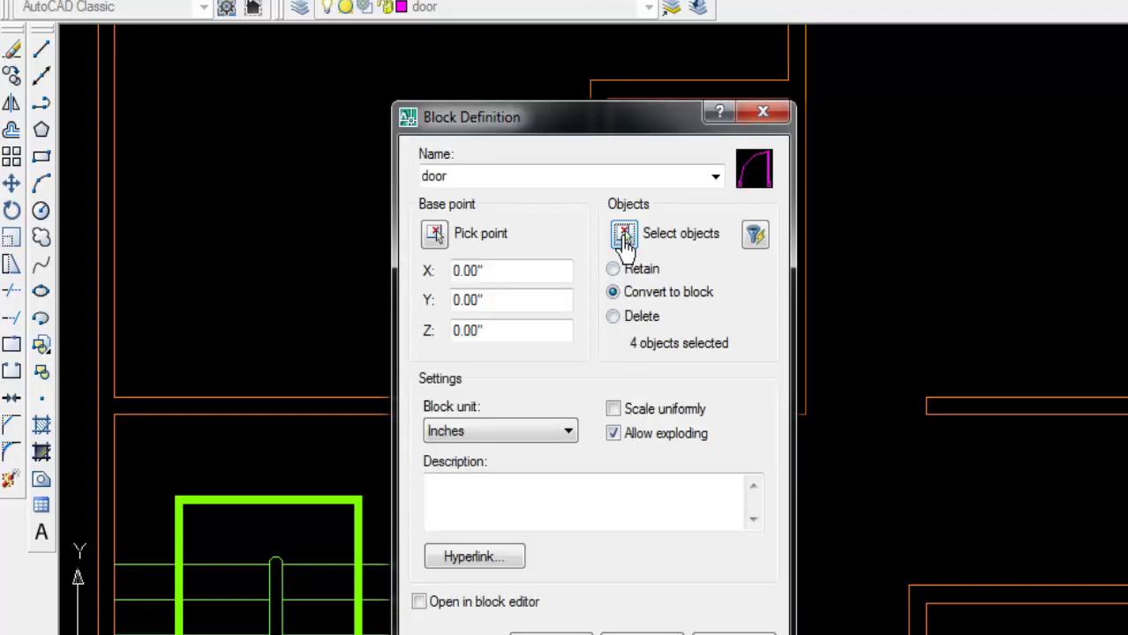
click(624, 237)
click(549, 302)
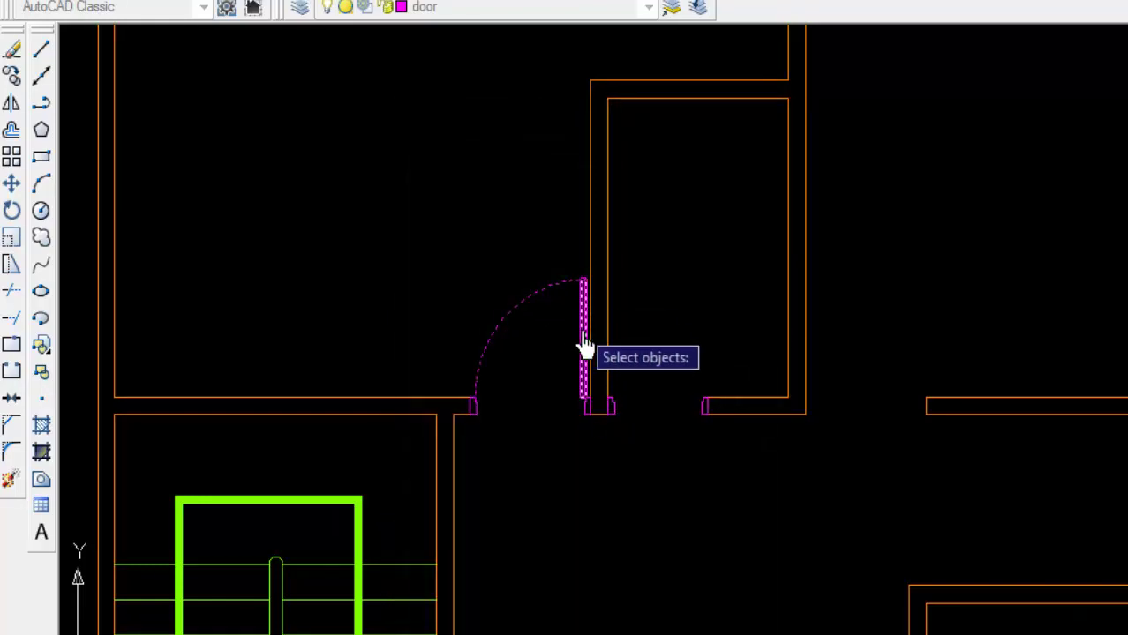
scroll(580, 408, up, 2)
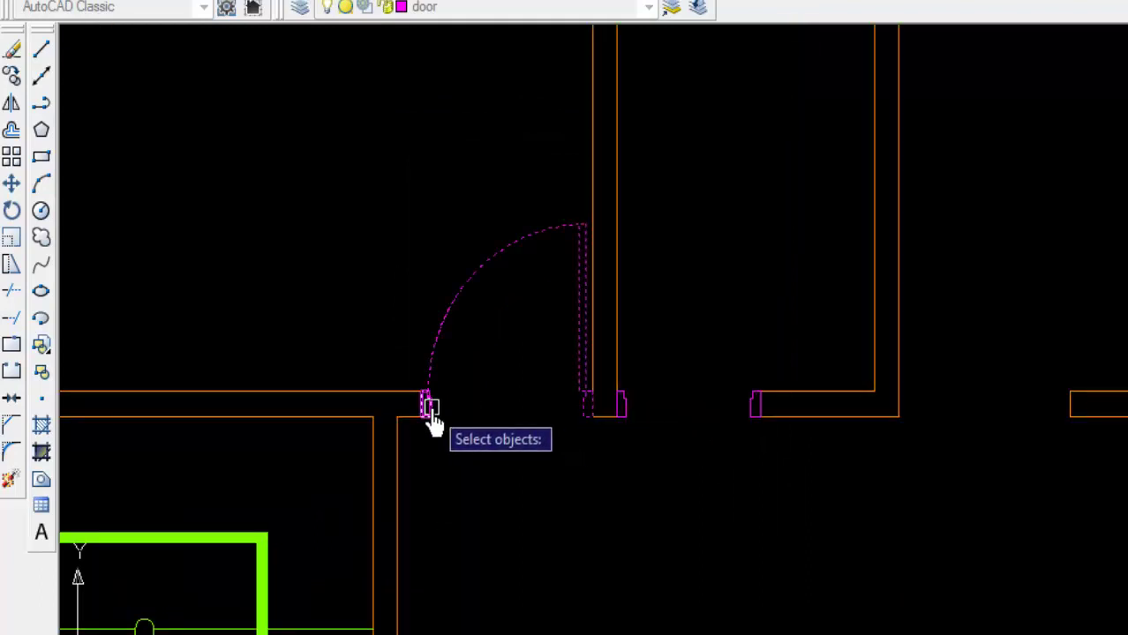
key(Return)
Step: Set the door block's base point at the hinge-side jamb corner and create it
click(444, 252)
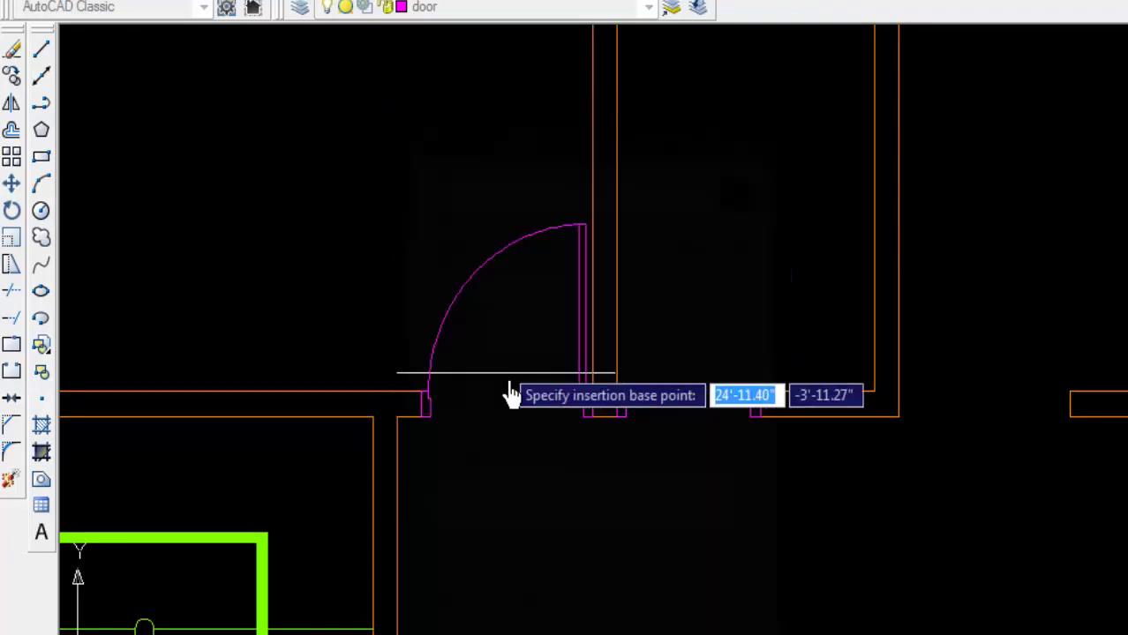
scroll(548, 406, up, 2)
scroll(592, 419, up, 2)
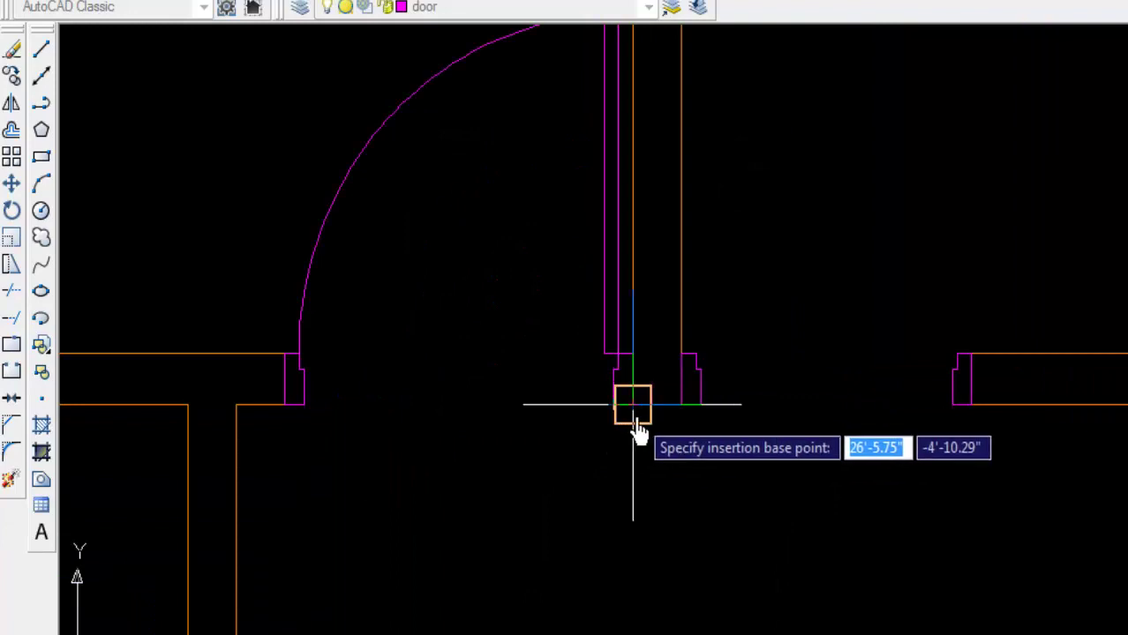
click(632, 430)
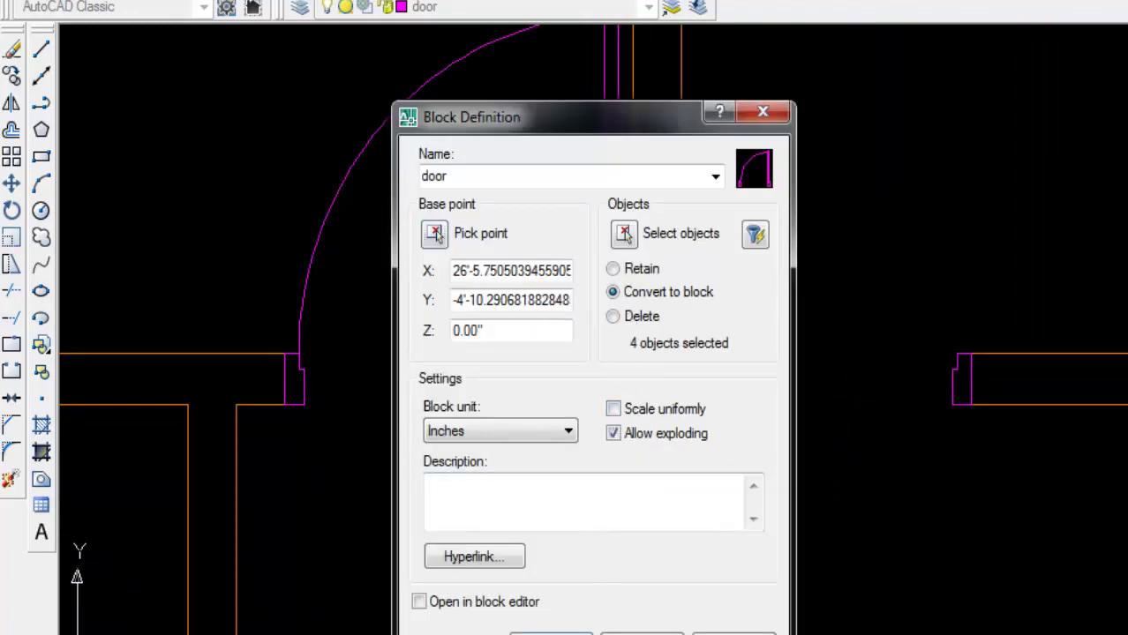
click(551, 632)
click(330, 240)
Step: Copy the door block from its jamb corner into the right-hand wall opening
scroll(353, 353, down, 4)
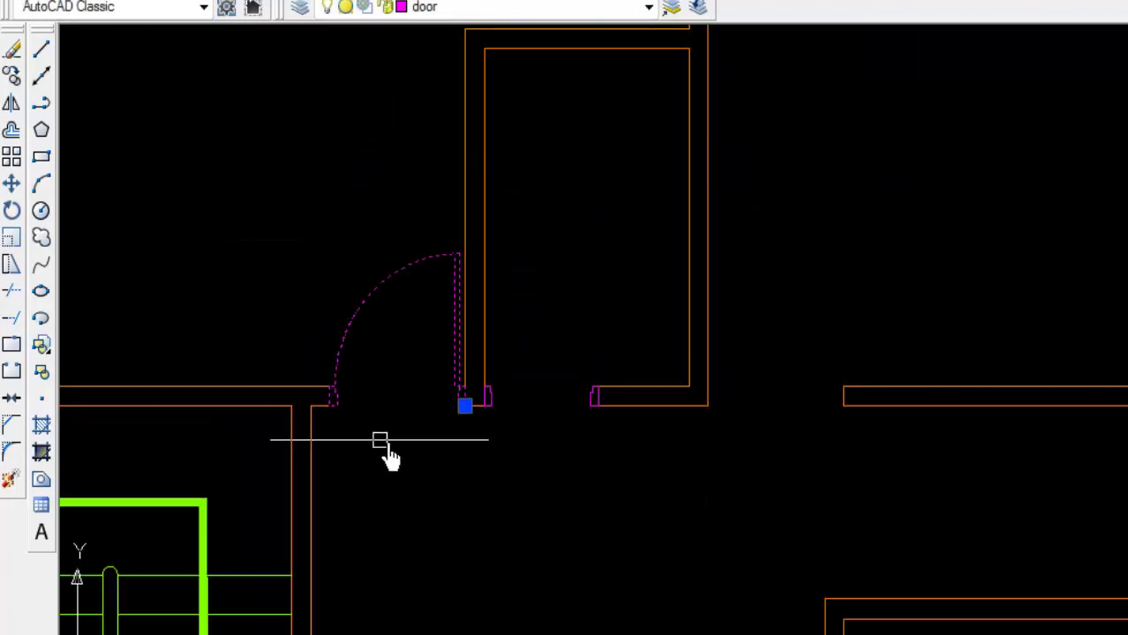
scroll(420, 455, down, 4)
middle_drag(421, 454, 410, 412)
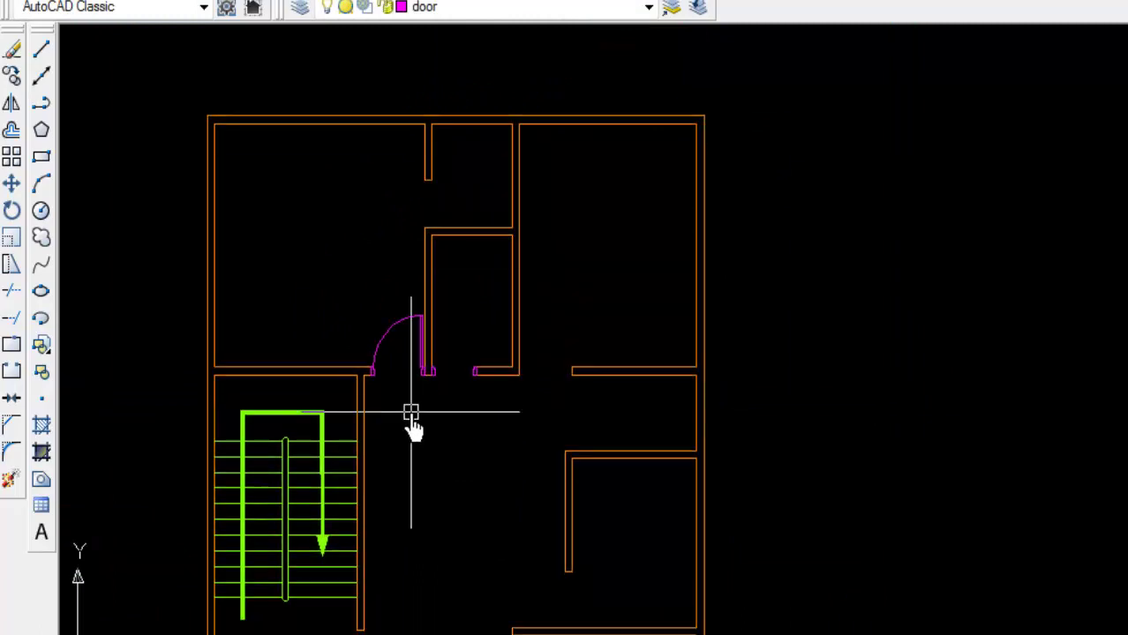
text(co)
key(Return)
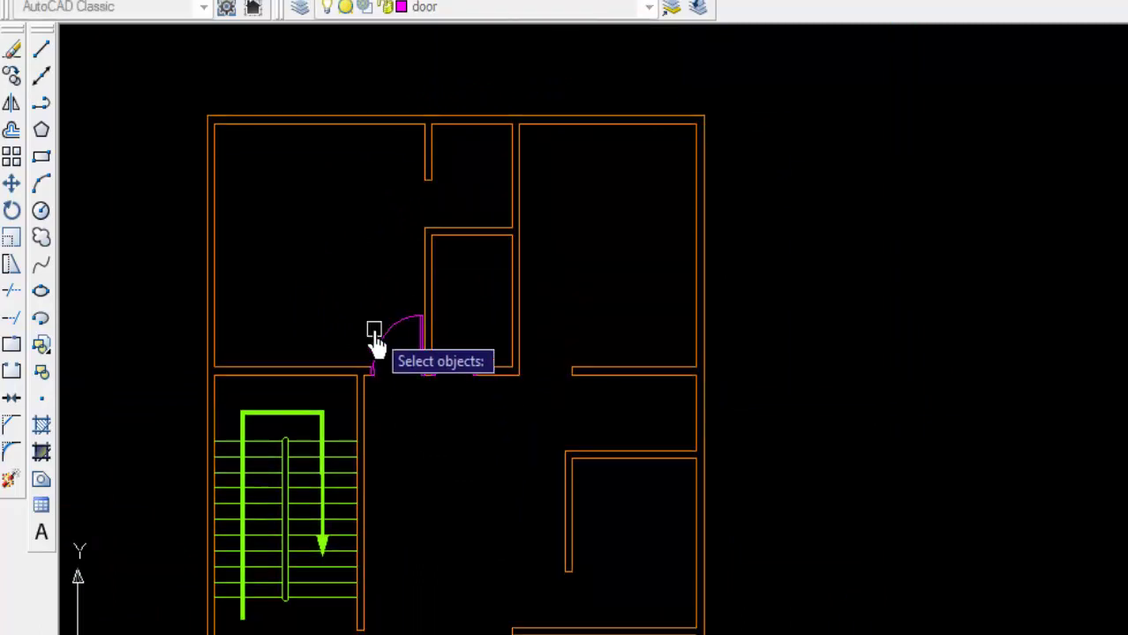
click(378, 336)
key(Return)
scroll(424, 393, up, 2)
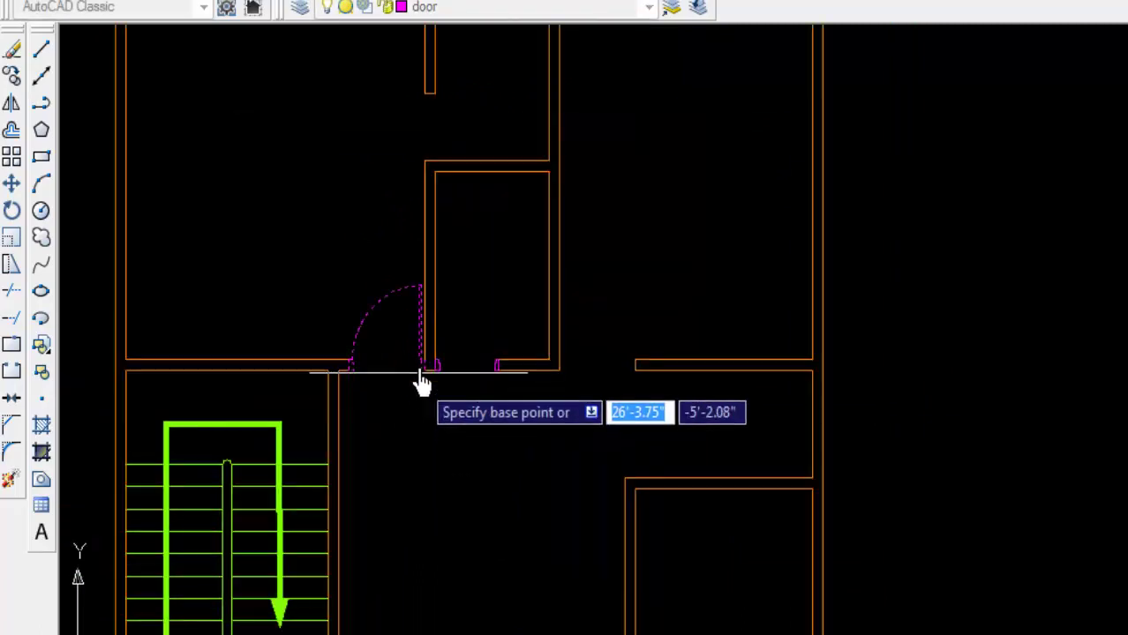
scroll(423, 393, up, 4)
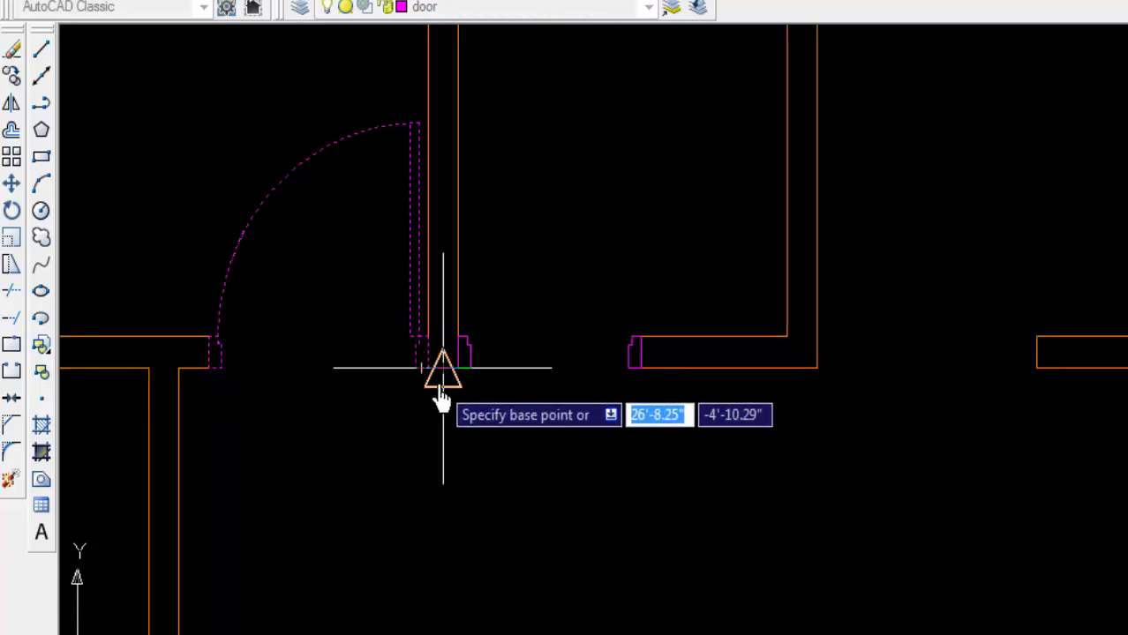
click(427, 389)
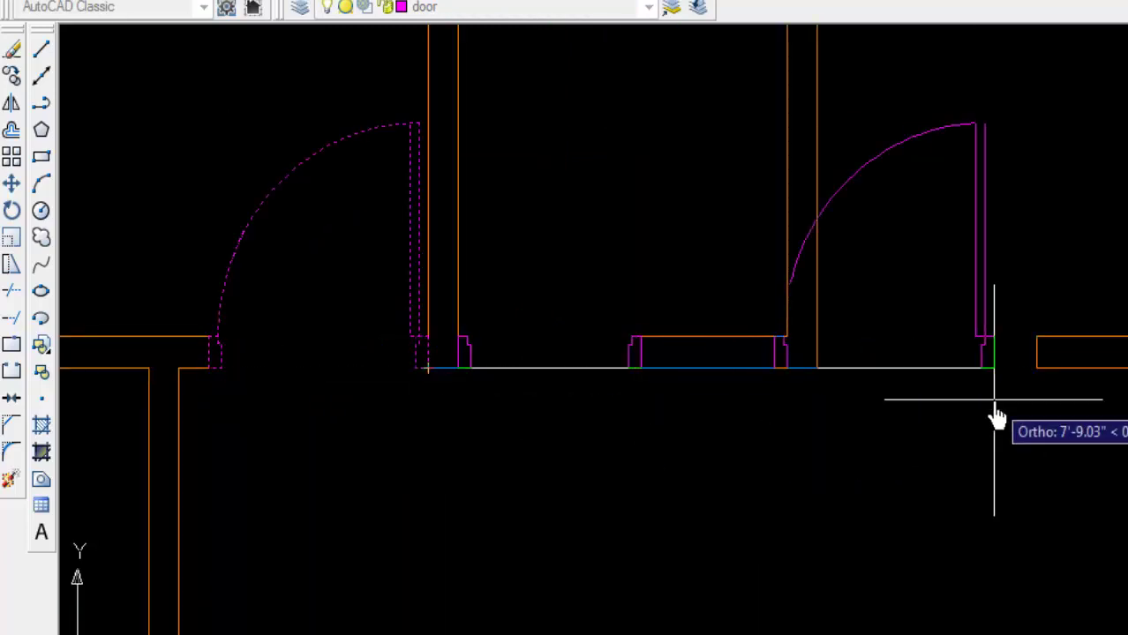
click(1037, 369)
scroll(747, 328, down, 3)
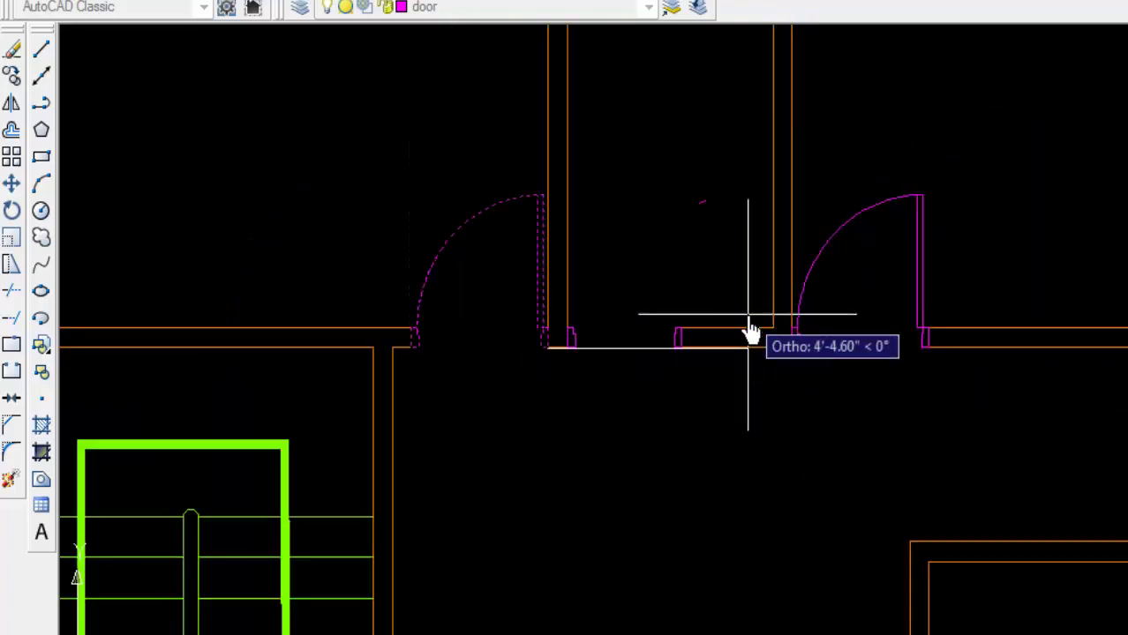
scroll(831, 491, down, 1)
key(Escape)
text(mi)
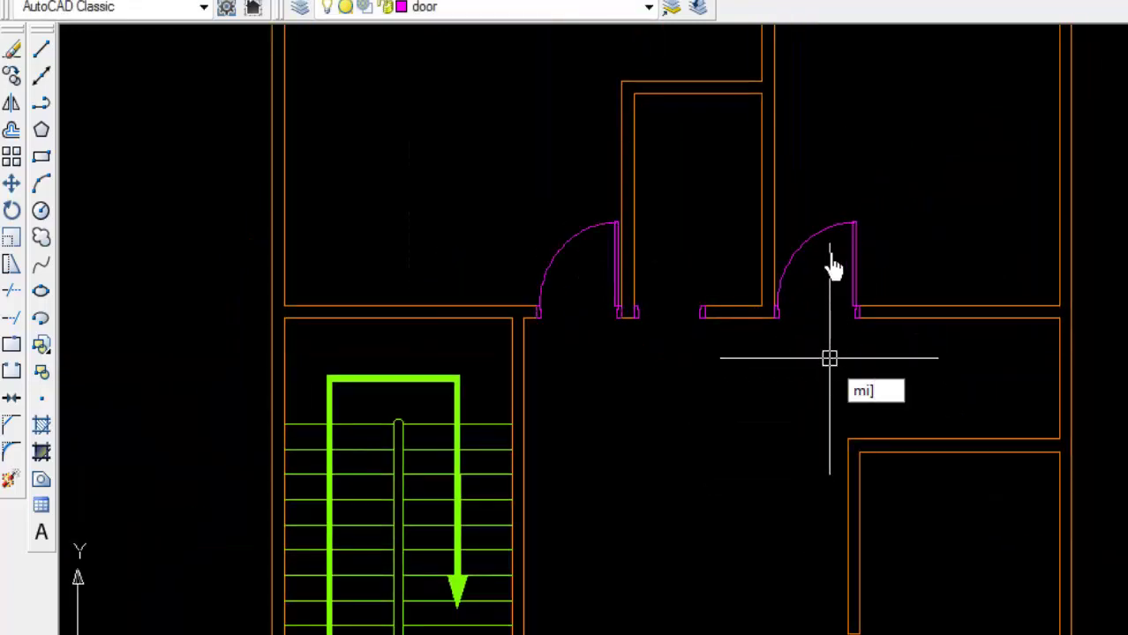
Step: Mirror the copied door about a vertical axis, erasing the unflipped original
key(Return)
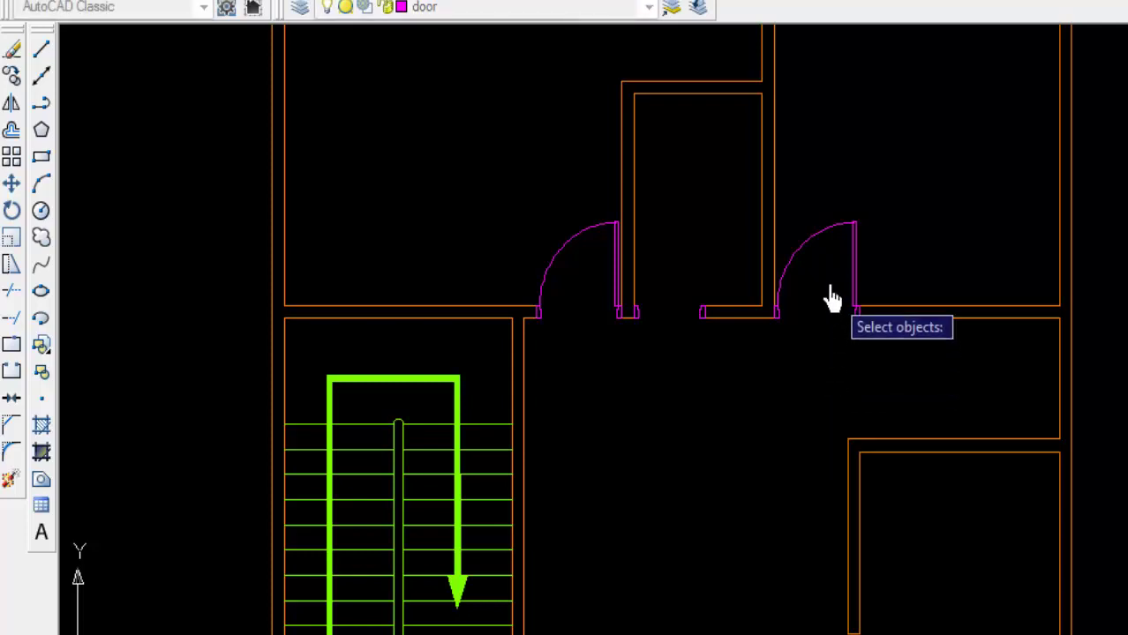
click(831, 239)
key(Return)
scroll(833, 323, up, 1)
scroll(862, 344, up, 1)
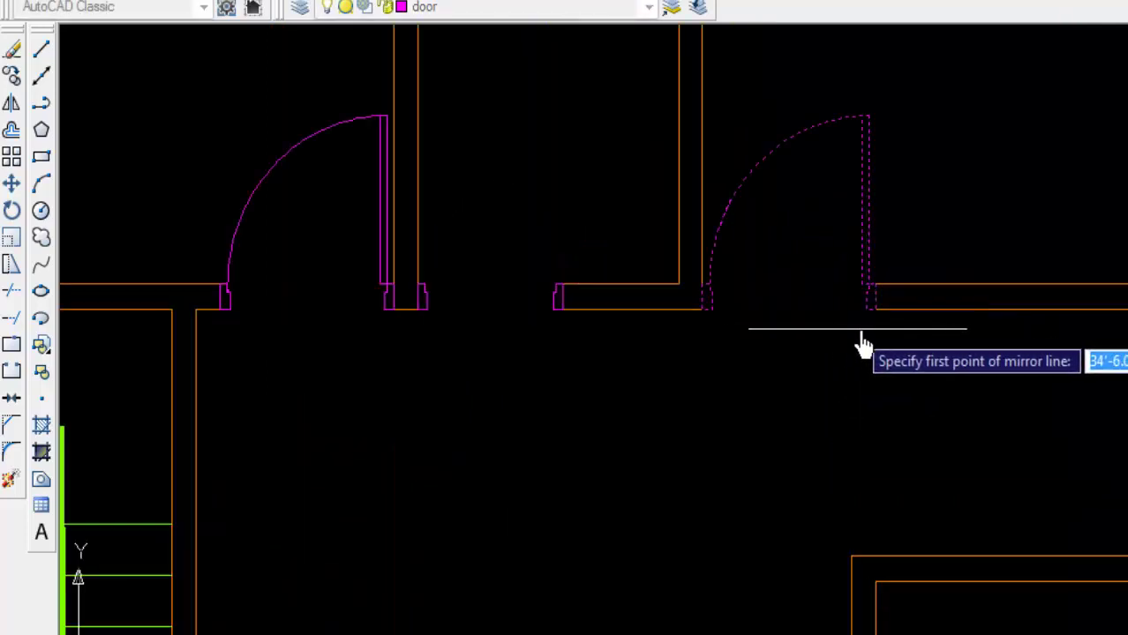
click(793, 316)
click(788, 422)
text(y)
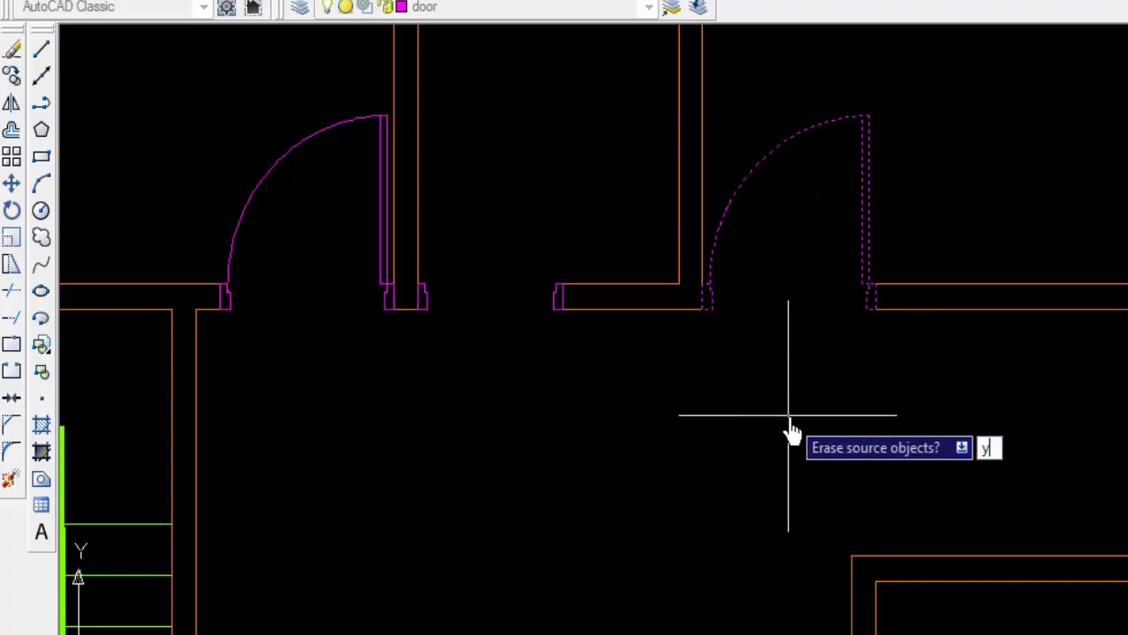
key(Return)
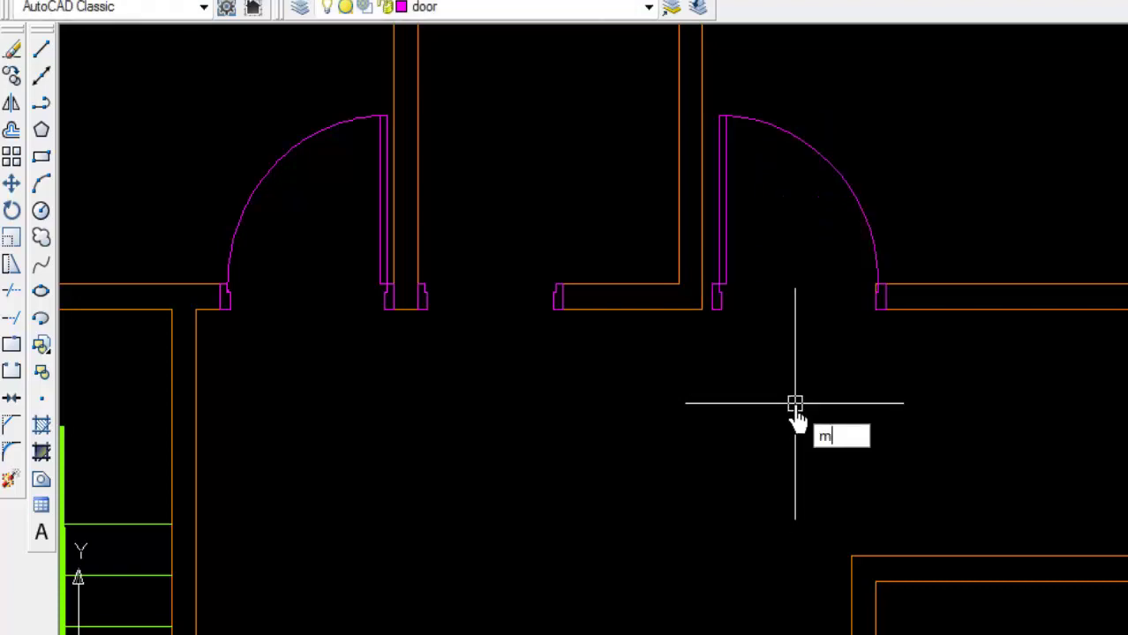
Step: Move the flipped door by its jamb corner onto the wall corner
key(Return)
click(731, 265)
key(Return)
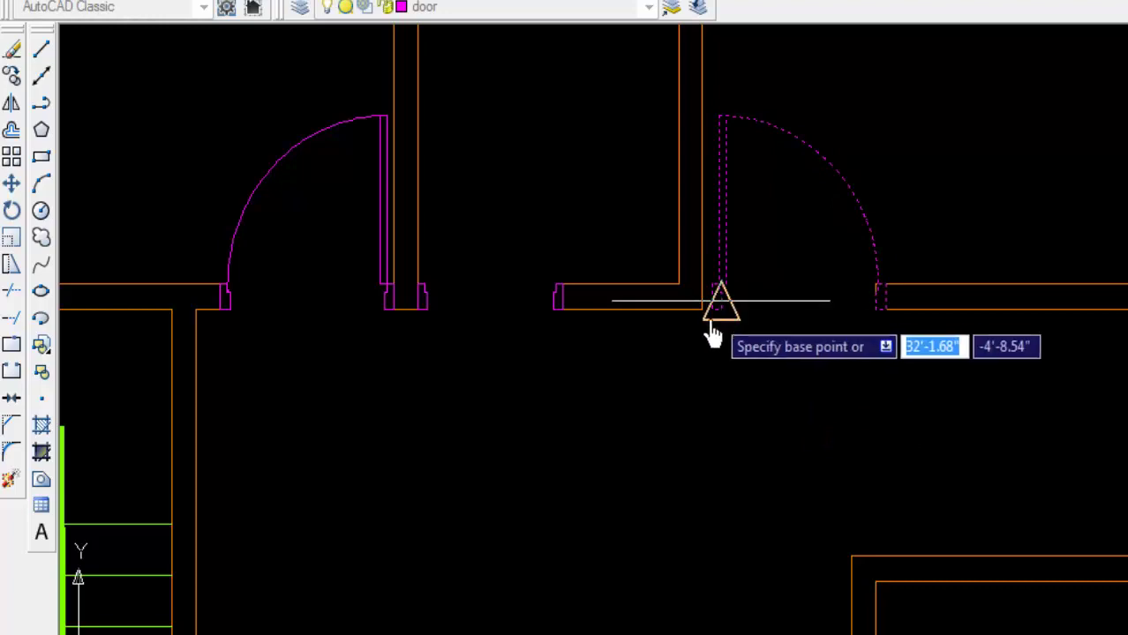
scroll(713, 334, up, 2)
scroll(700, 335, up, 2)
click(695, 291)
click(690, 298)
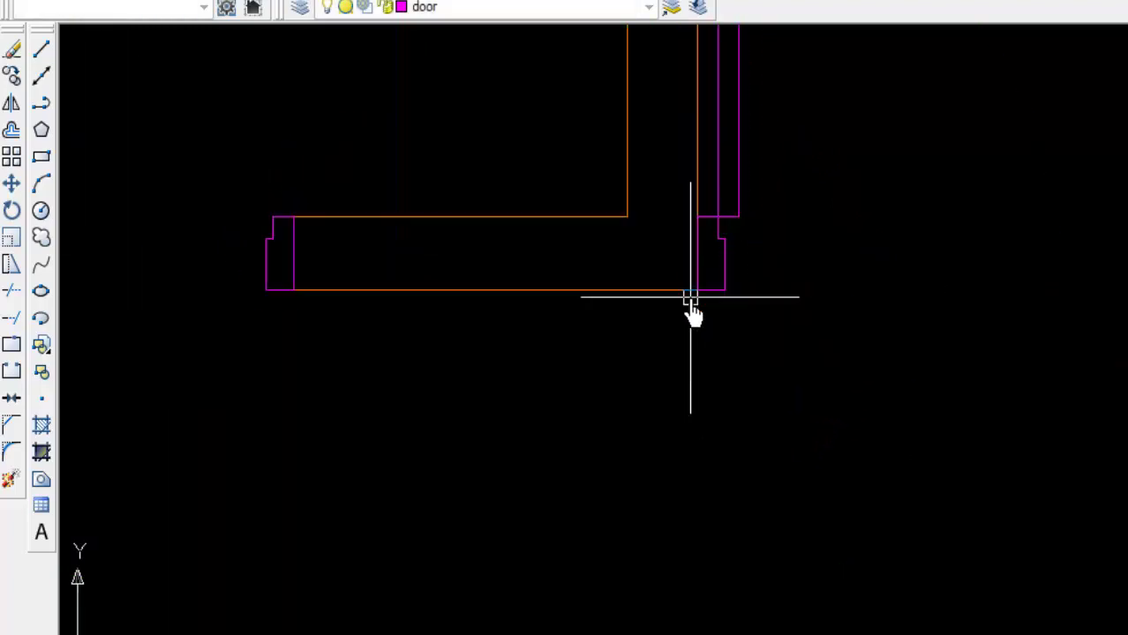
scroll(689, 336, down, 3)
scroll(678, 397, down, 2)
scroll(658, 422, down, 1)
middle_drag(644, 420, 608, 298)
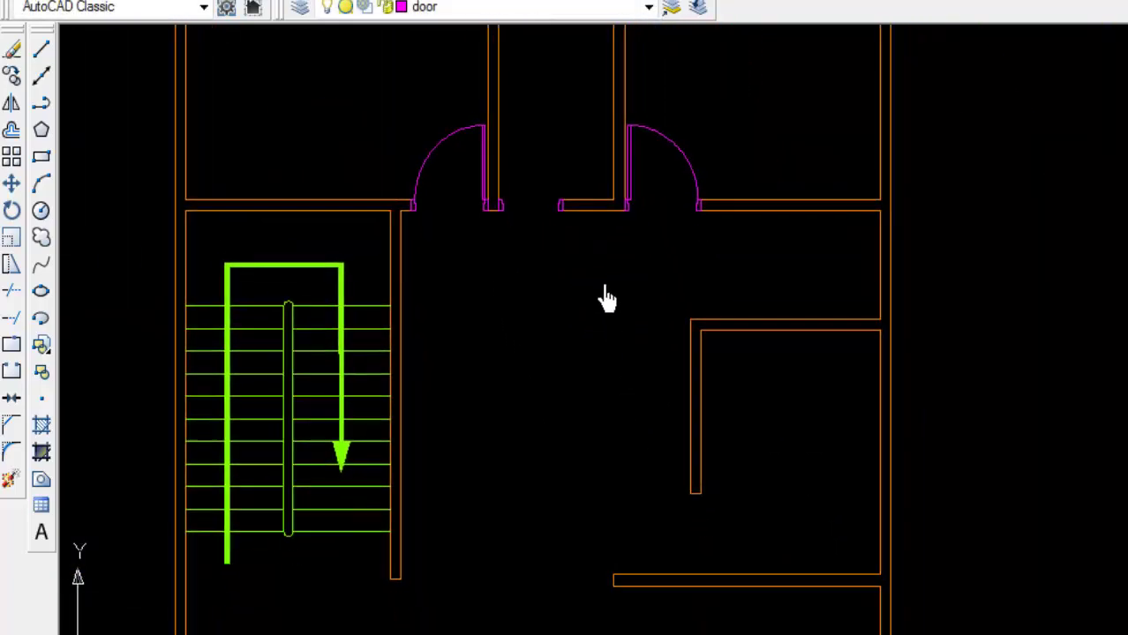
Step: Copy the right upper door by its hinge to a spot in the hallway
scroll(609, 313, down, 2)
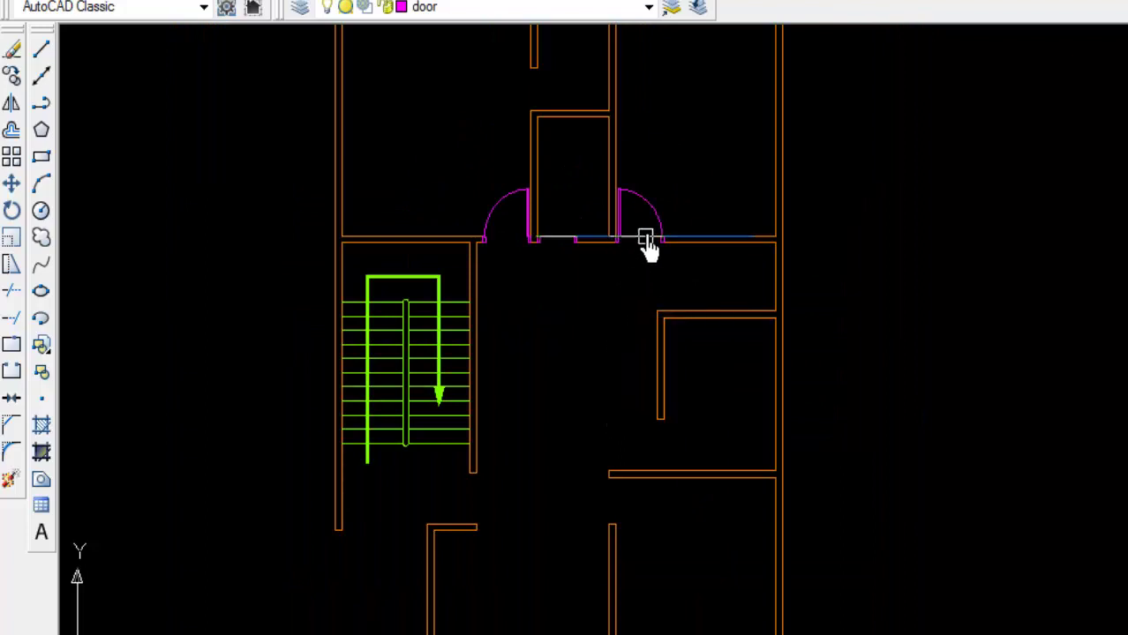
text(co)
key(Return)
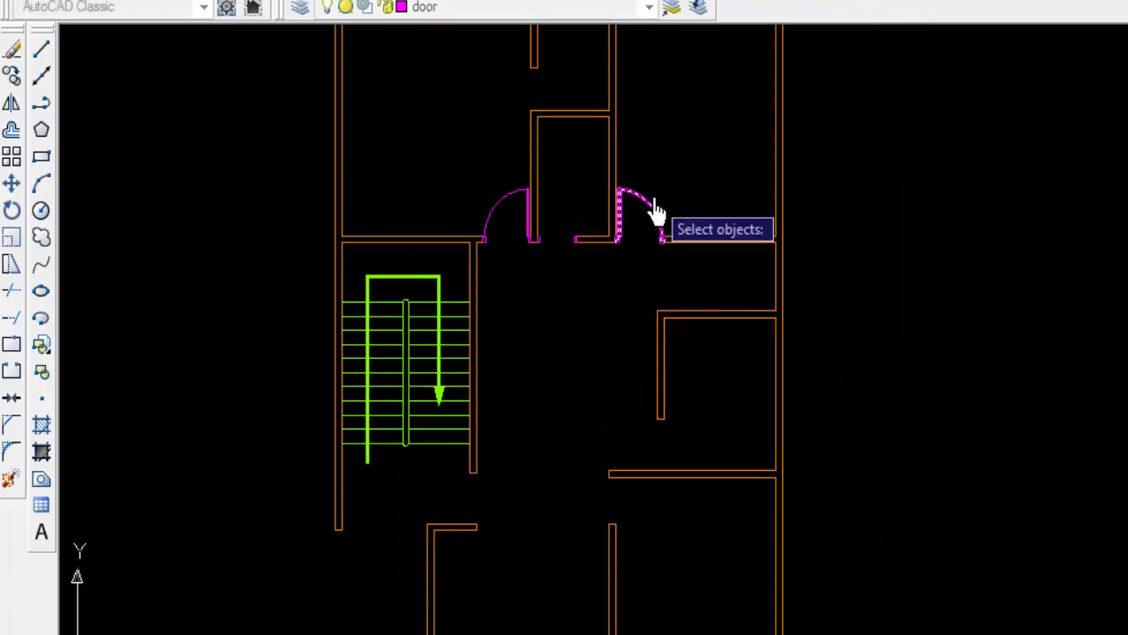
click(650, 210)
key(Return)
click(622, 269)
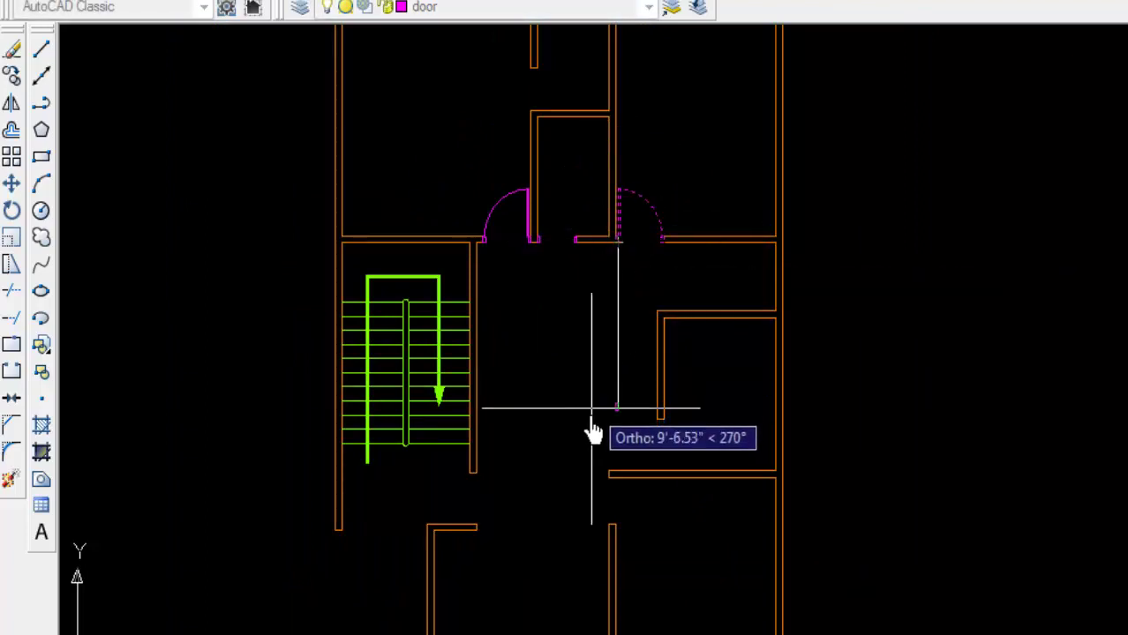
key(F8)
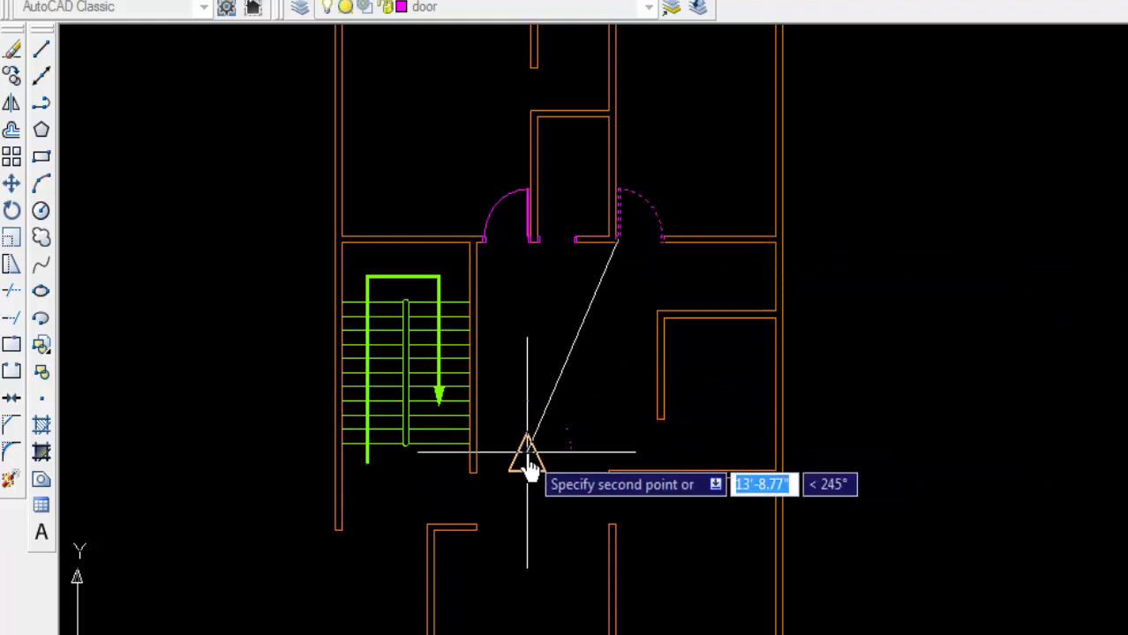
scroll(528, 468, up, 2)
click(527, 446)
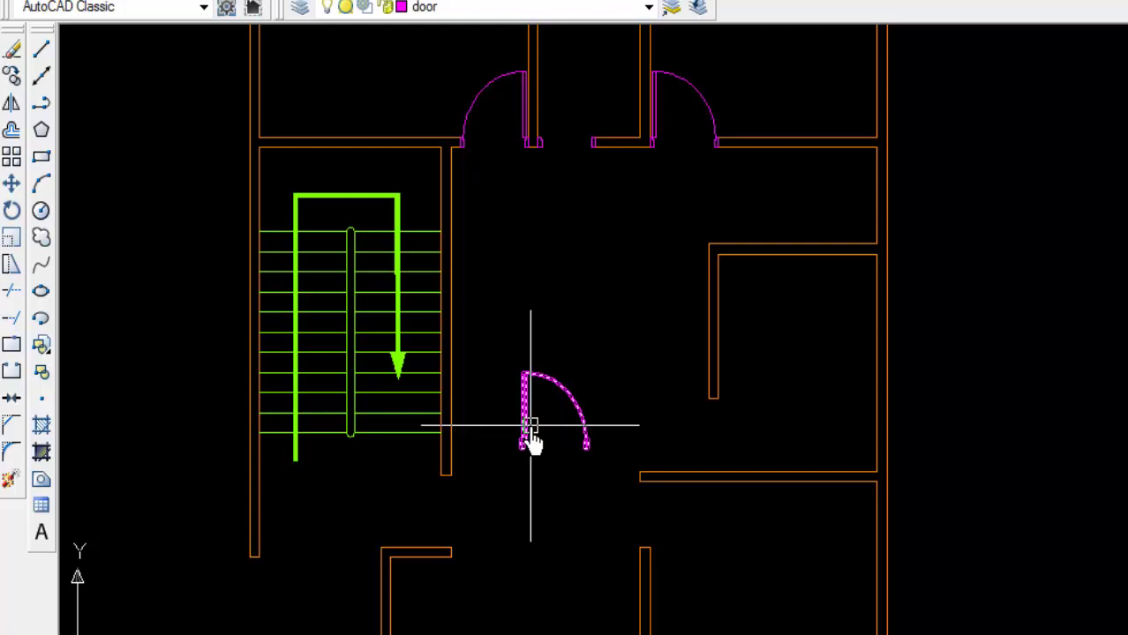
text(ro)
Step: Rotate the door copy 270° so it turns sideways
key(Return)
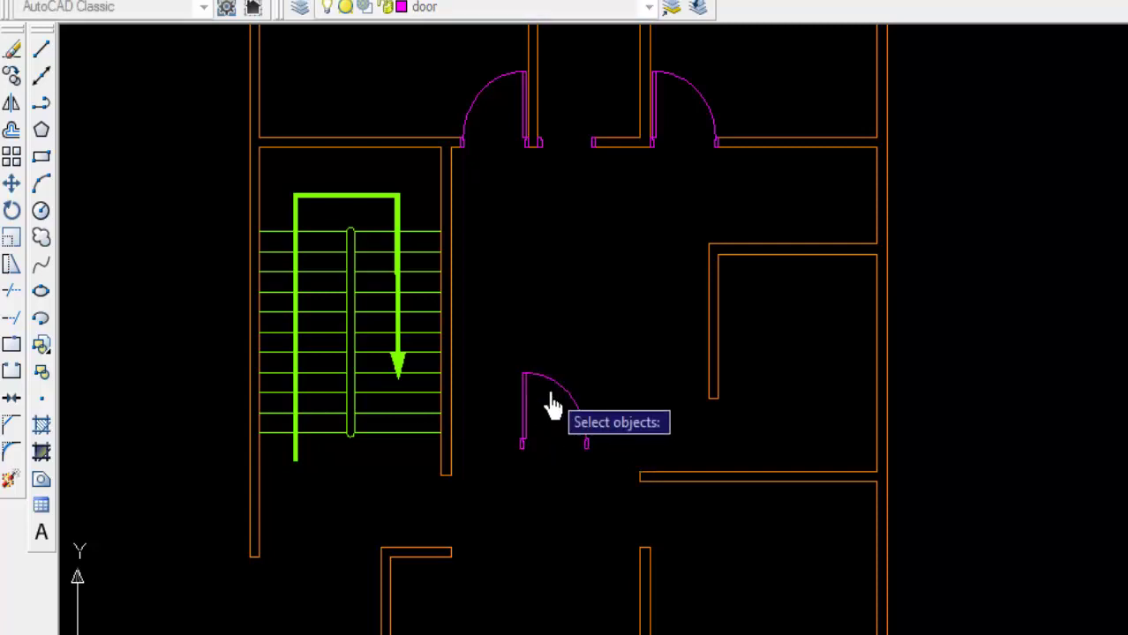
click(556, 426)
key(Return)
click(555, 431)
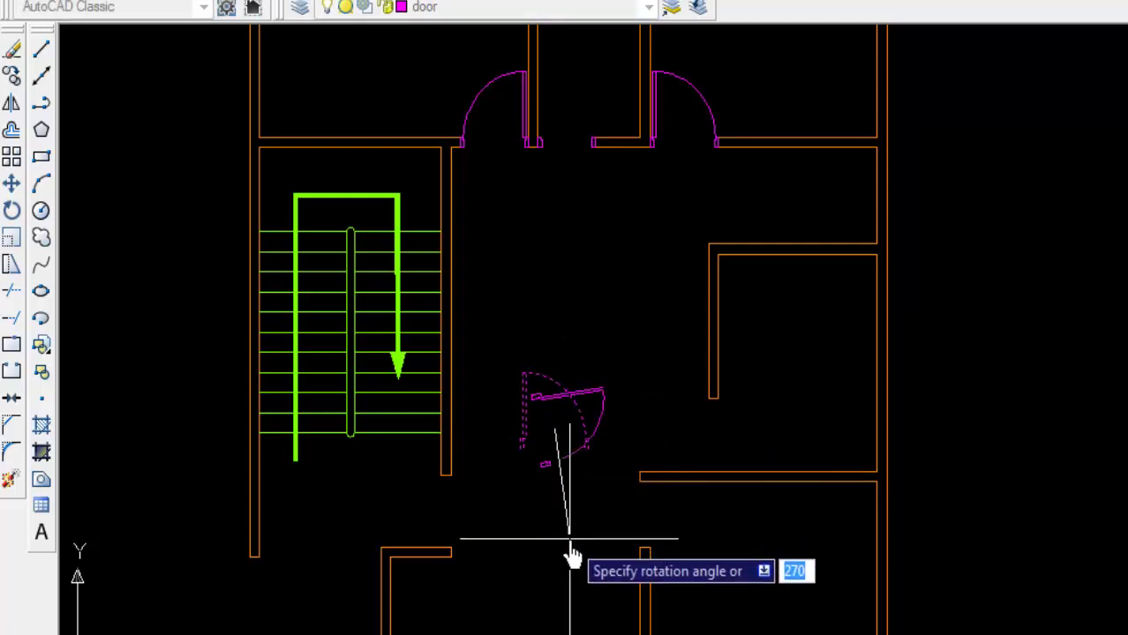
click(572, 580)
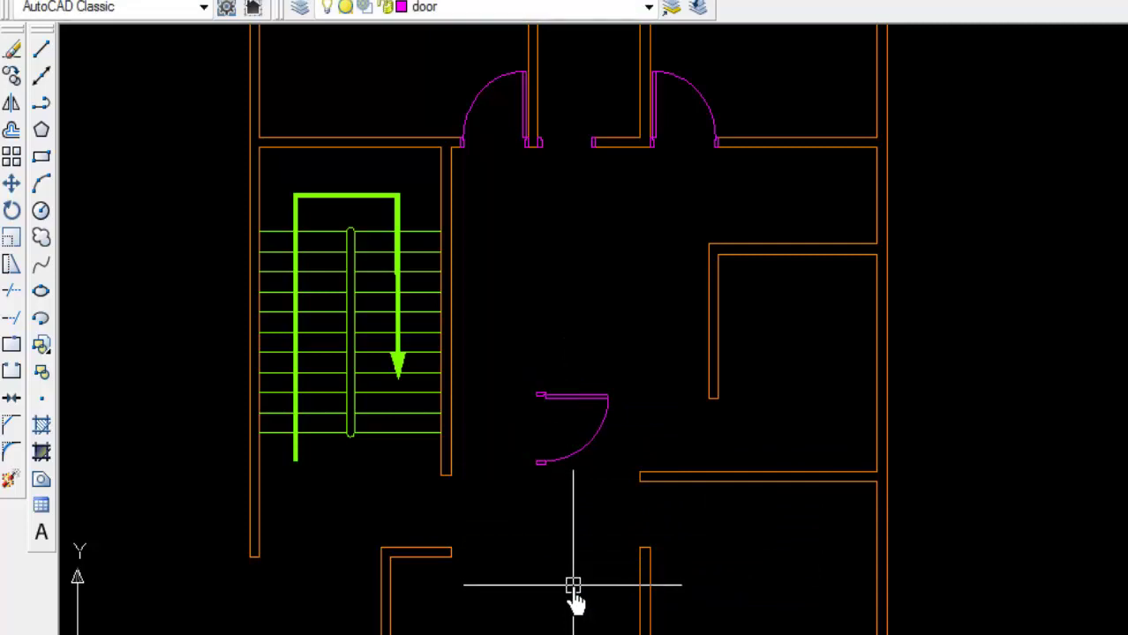
Step: Move the rotated door by its hinge into the lower right wall opening
click(579, 397)
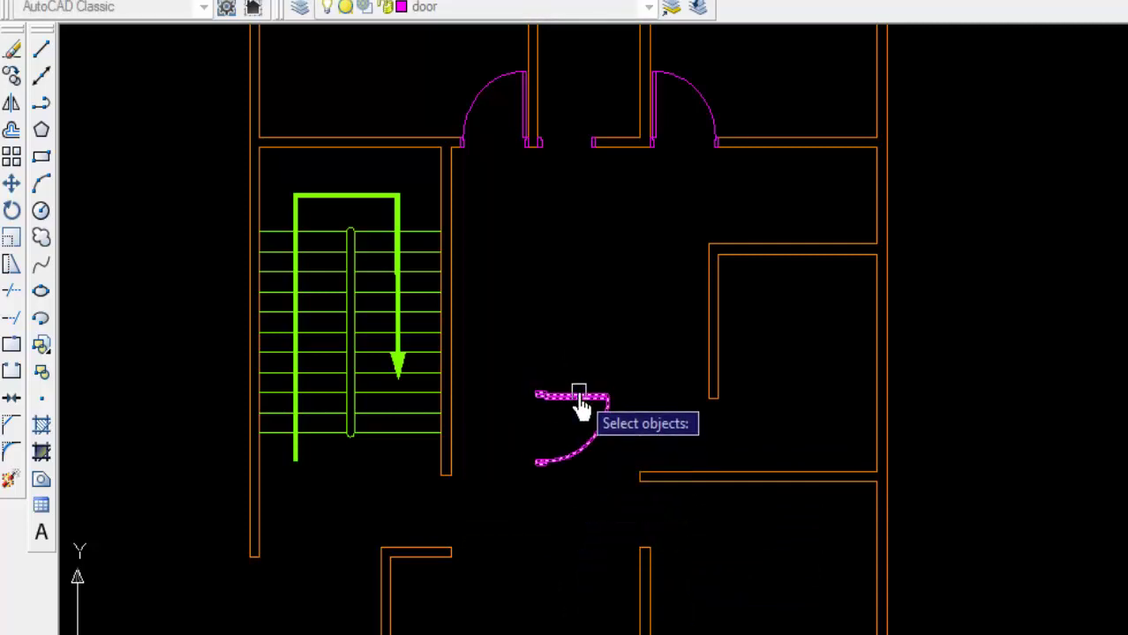
key(Return)
scroll(529, 485, up, 3)
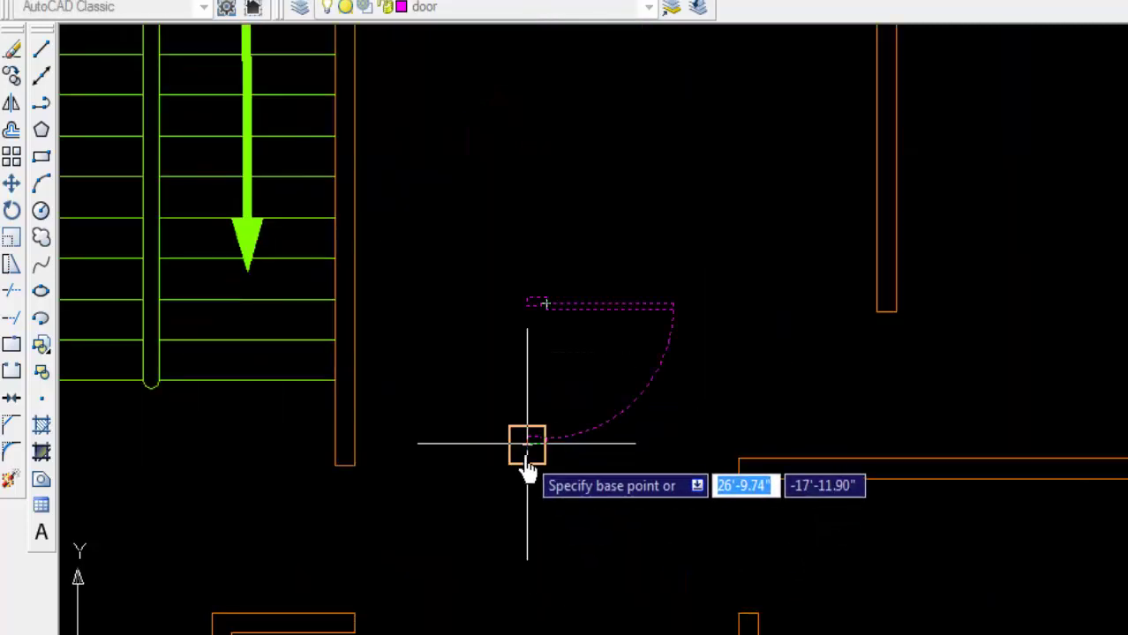
click(527, 441)
click(740, 610)
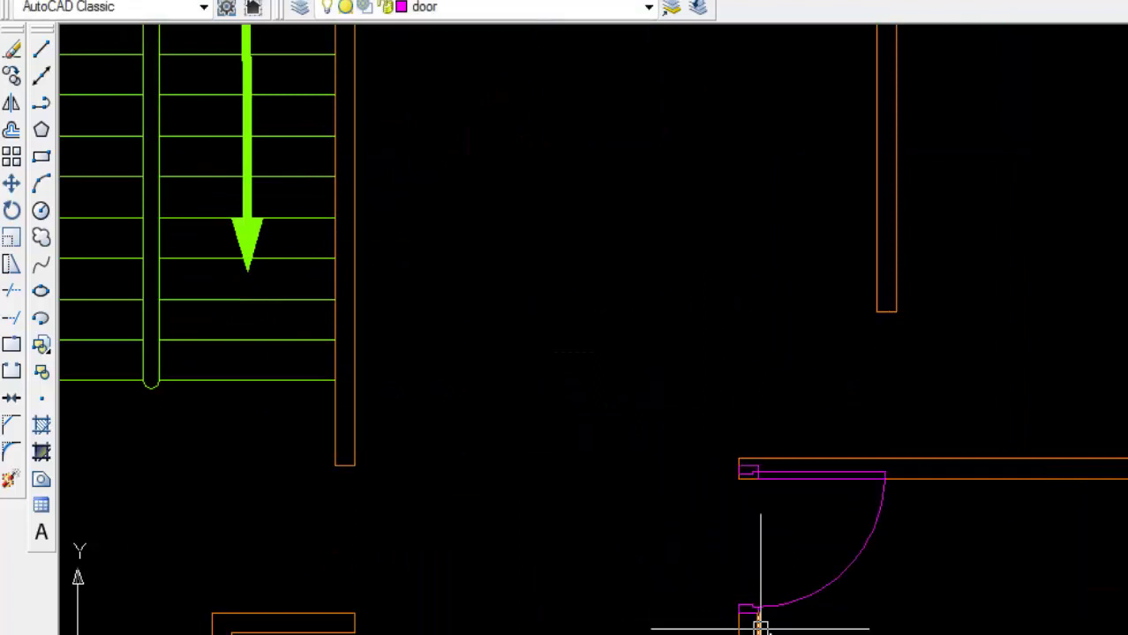
middle_drag(757, 617, 724, 499)
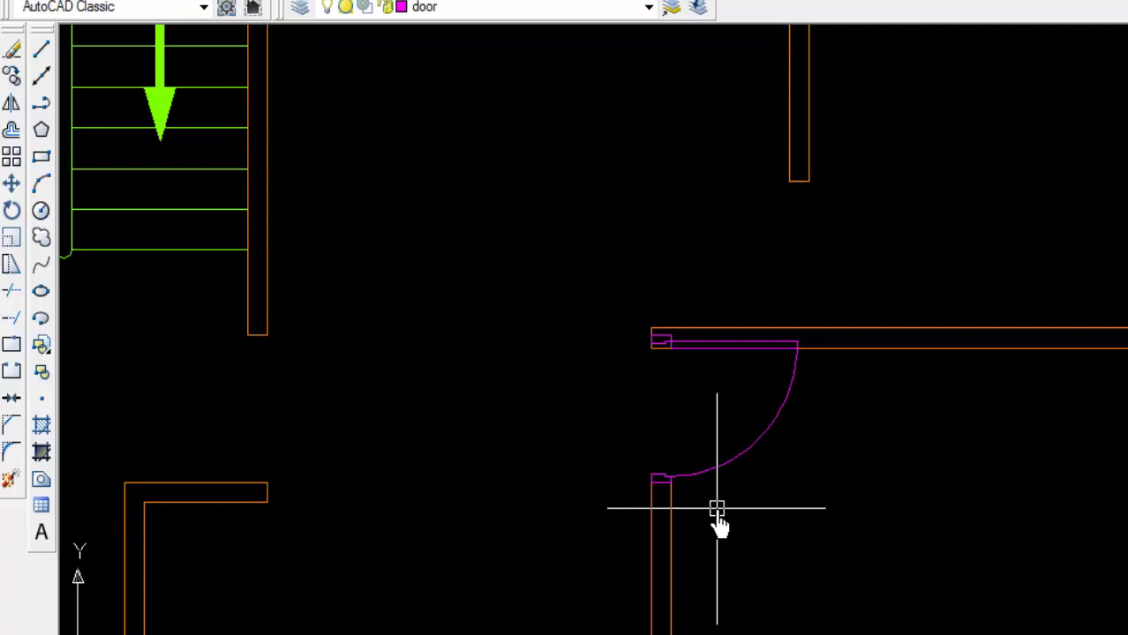
scroll(715, 507, down, 2)
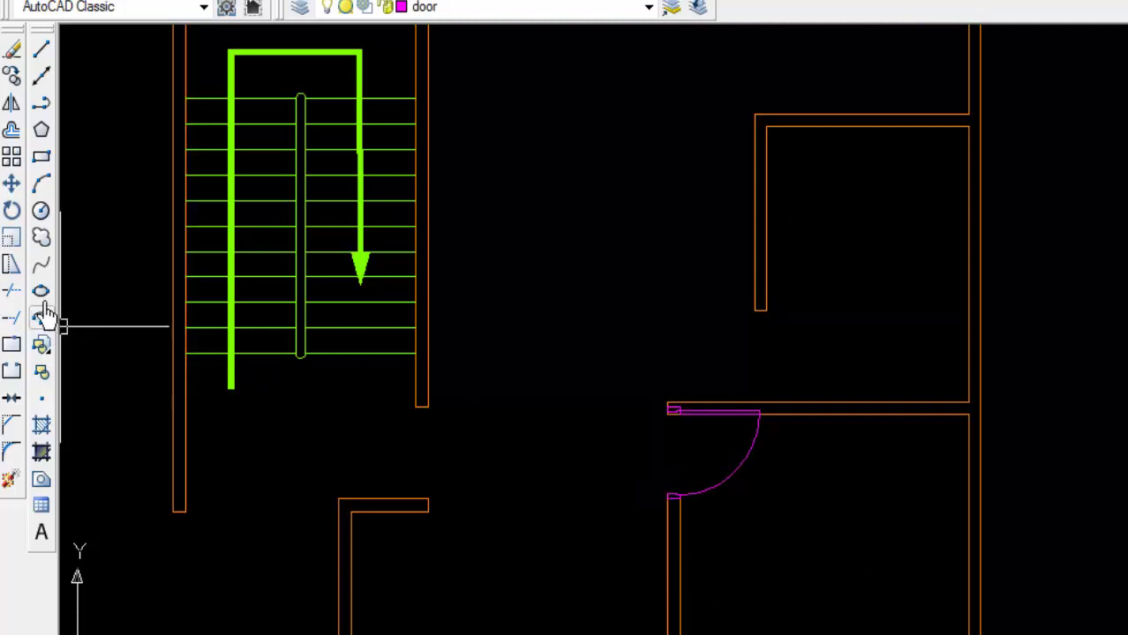
Step: Start a move on the door with a crossing selection, then cancel without shifting it
click(14, 272)
scroll(700, 524, up, 2)
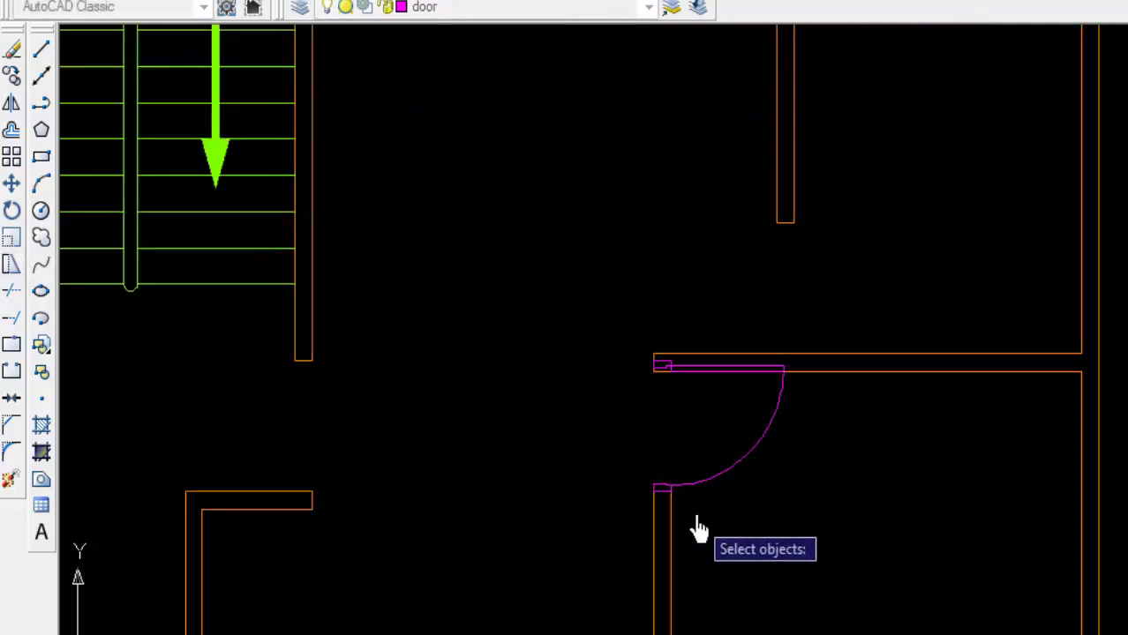
scroll(690, 458, up, 2)
scroll(768, 437, up, 1)
click(730, 413)
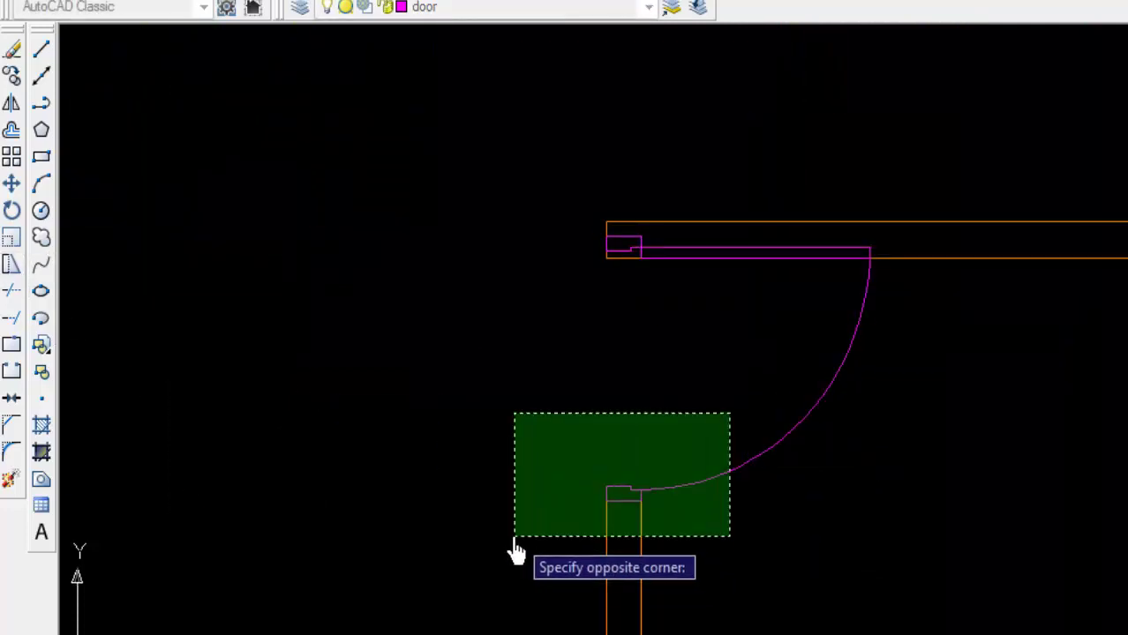
click(512, 536)
key(Return)
scroll(607, 283, up, 2)
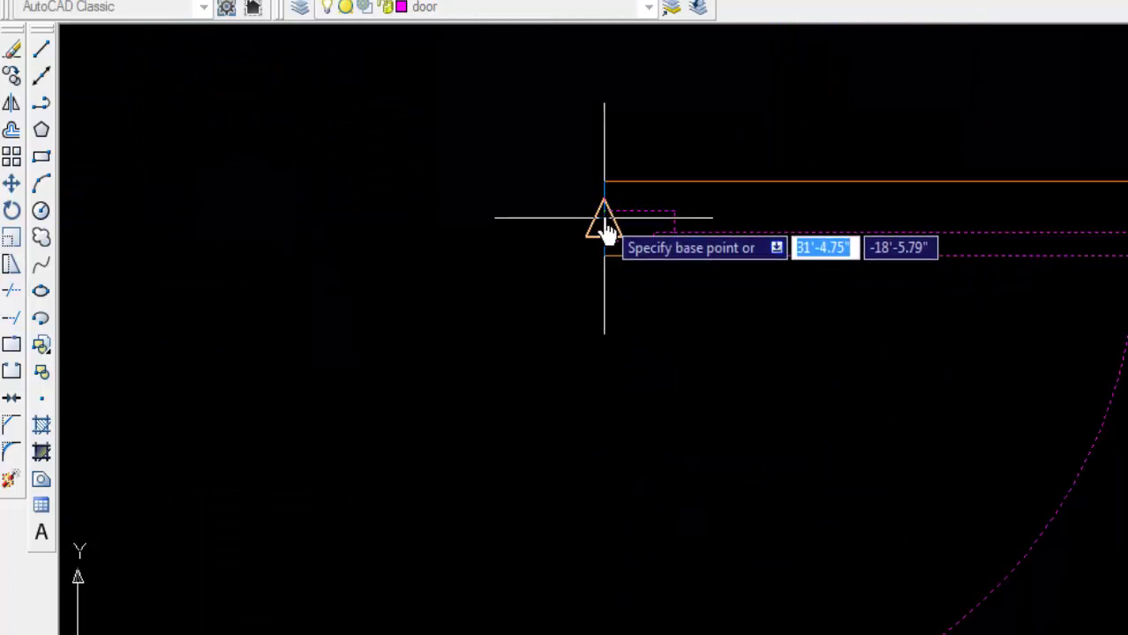
click(596, 202)
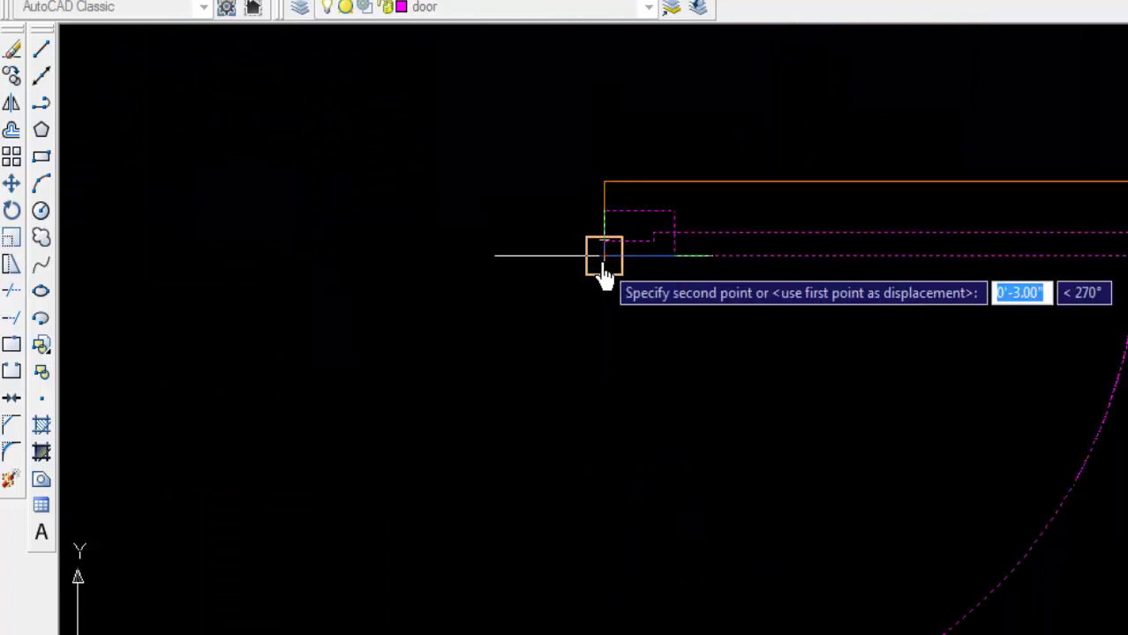
key(Escape)
scroll(662, 221, down, 3)
key(Escape)
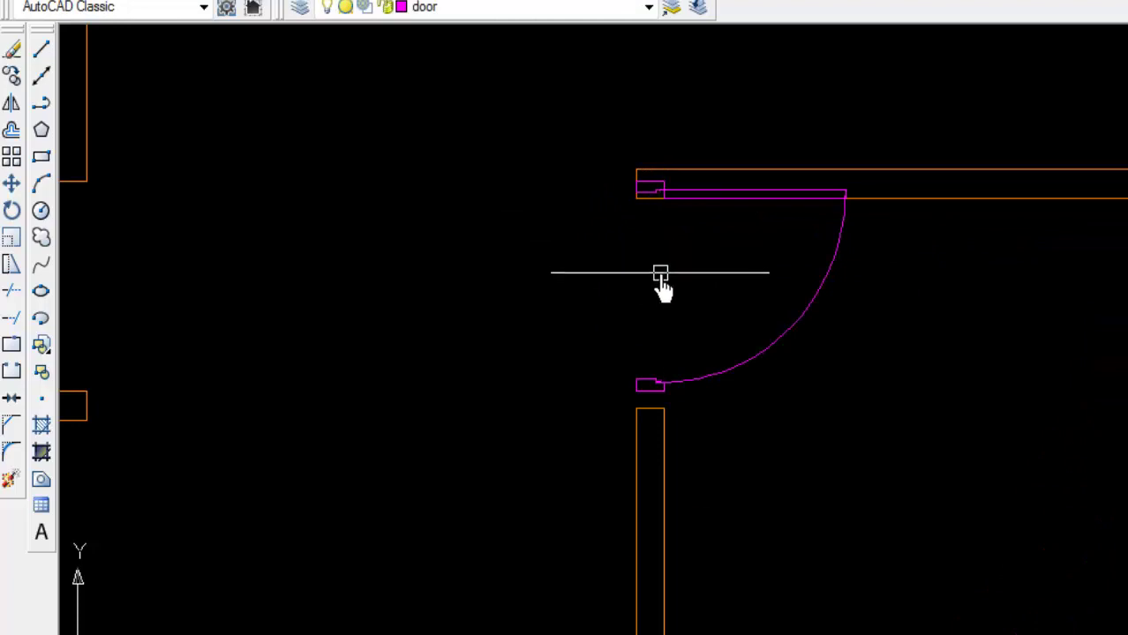
Step: Move the door by its top-left corner flush against the wall corner
click(655, 191)
scroll(651, 185, up, 2)
text(m)
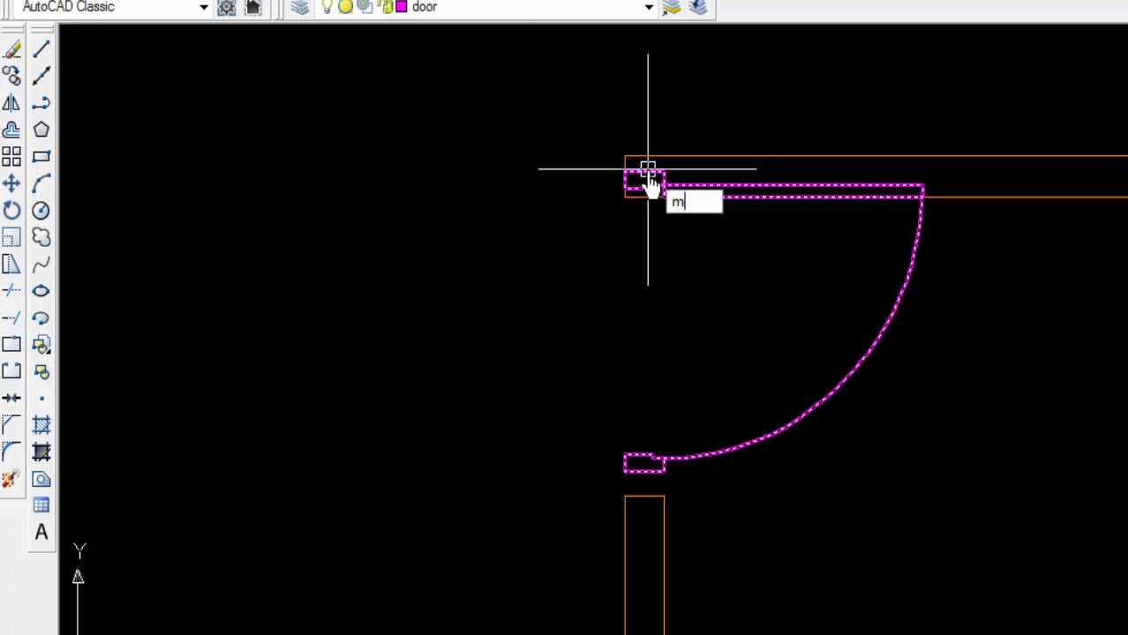
key(Return)
key(Return)
click(625, 171)
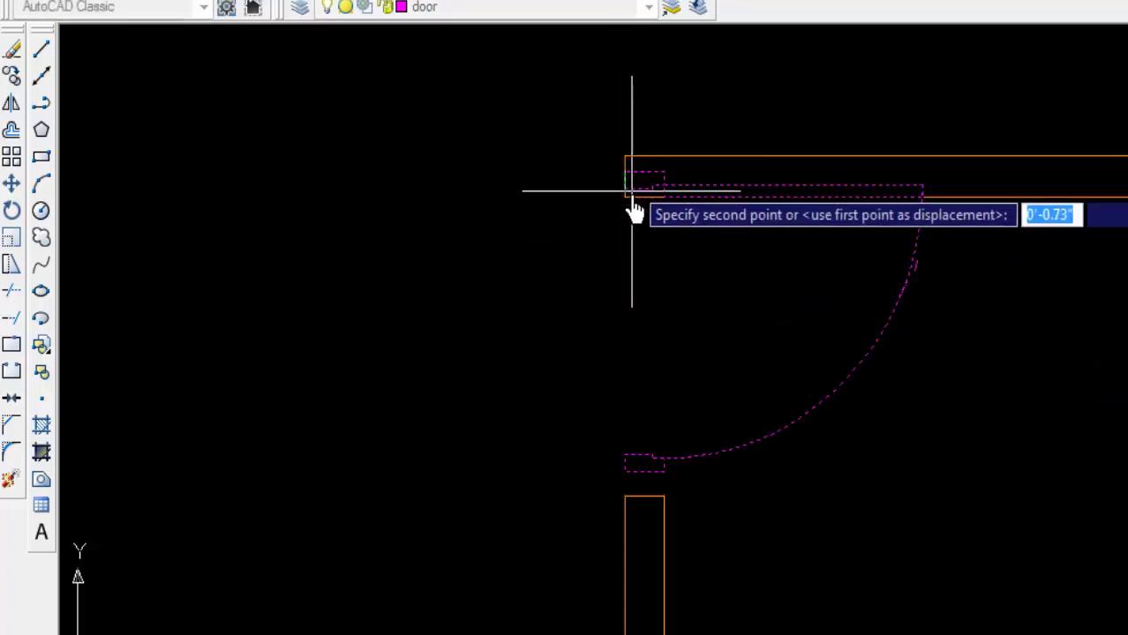
click(631, 216)
scroll(684, 441, down, 3)
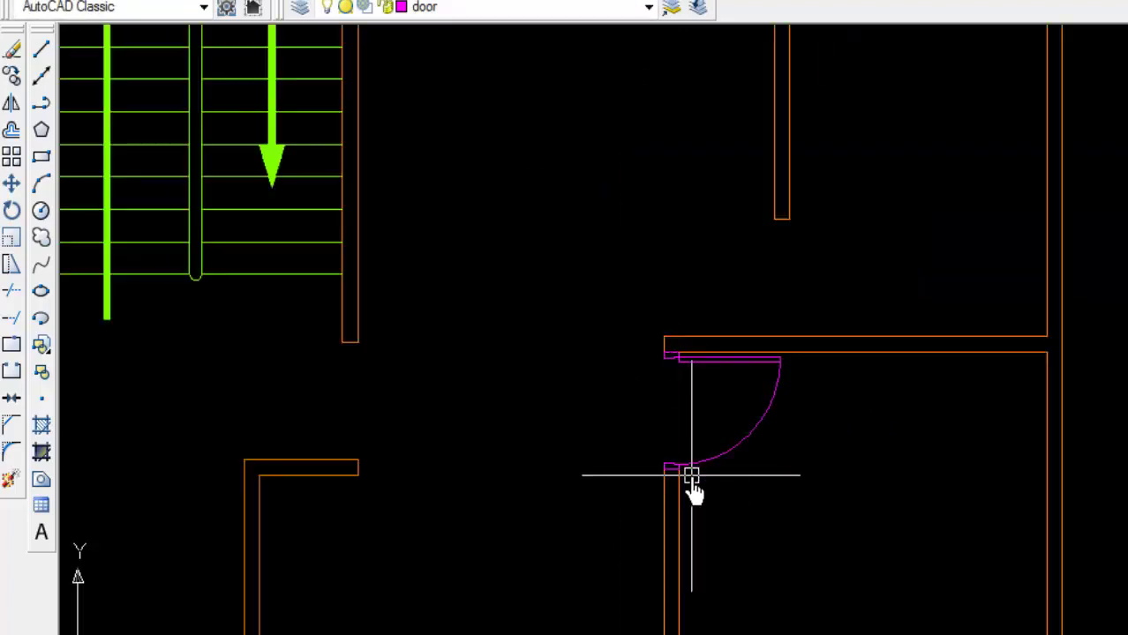
Step: Mirror the door across the wall line, keeping the original
click(722, 401)
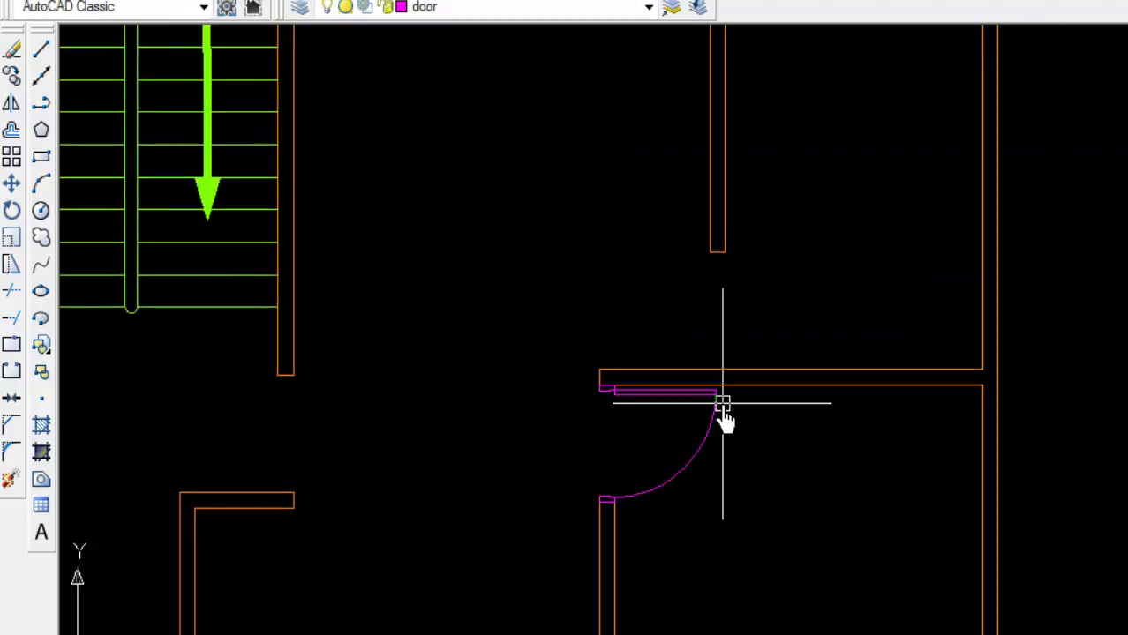
text(mi)
key(Return)
click(715, 413)
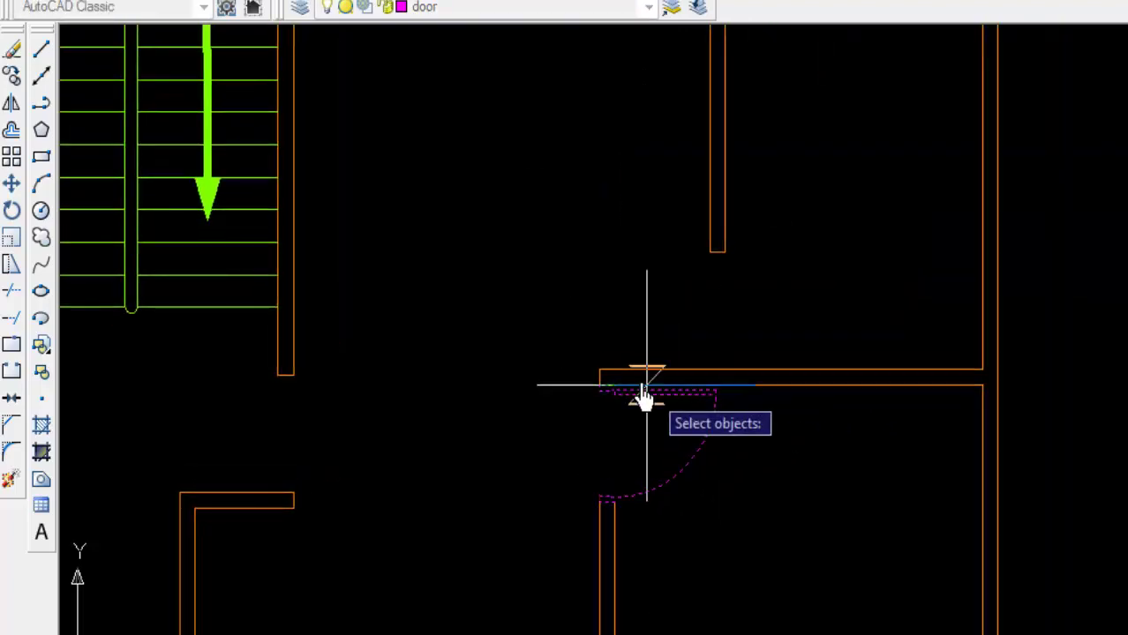
key(Return)
click(599, 369)
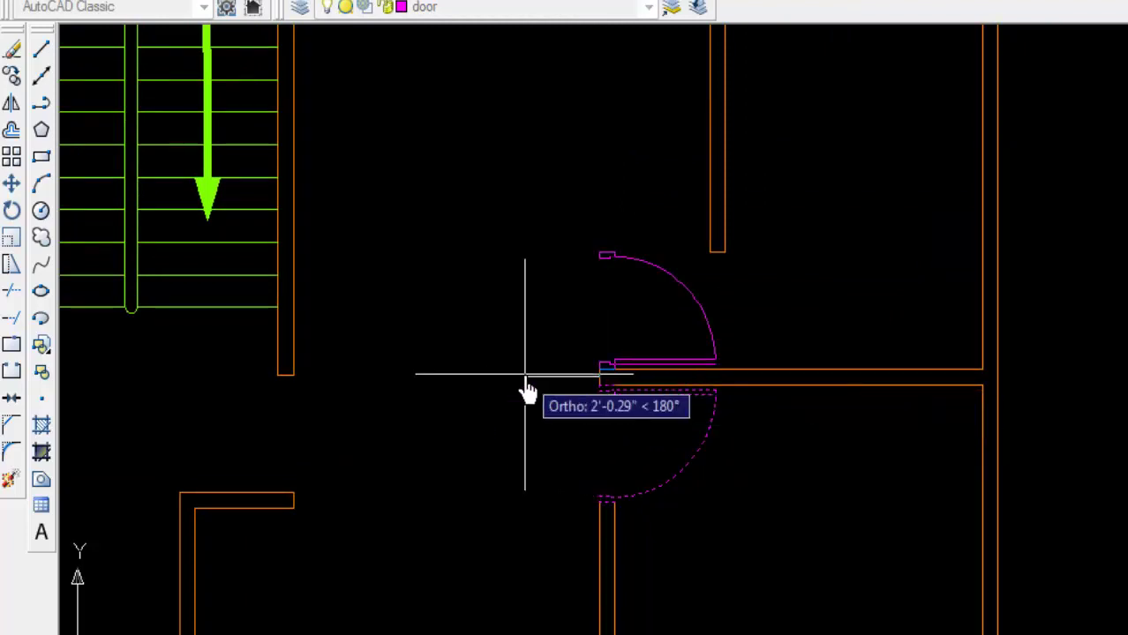
click(525, 374)
key(Return)
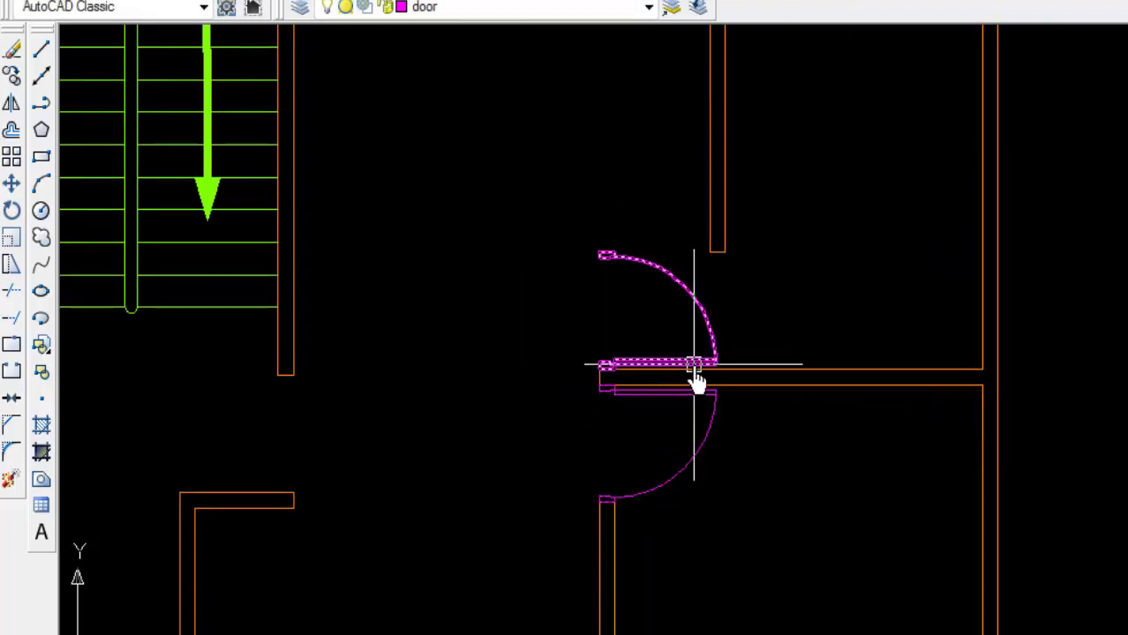
text(m)
Step: Move the mirrored door into the opening of the small room above
key(Return)
click(704, 325)
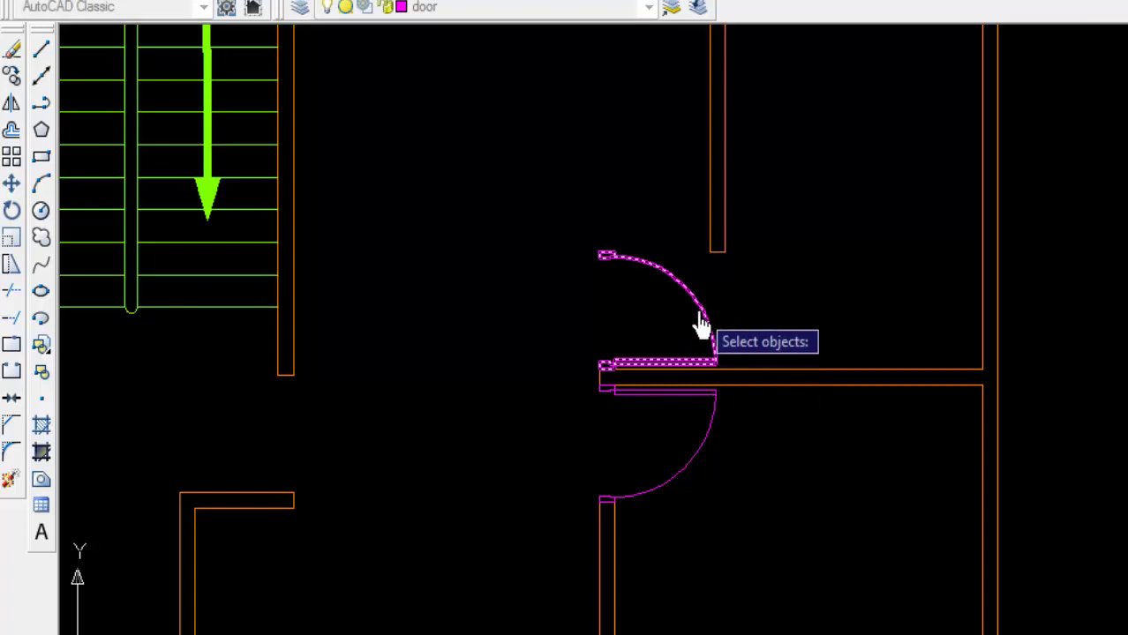
key(Return)
scroll(552, 263, up, 2)
scroll(552, 263, up, 3)
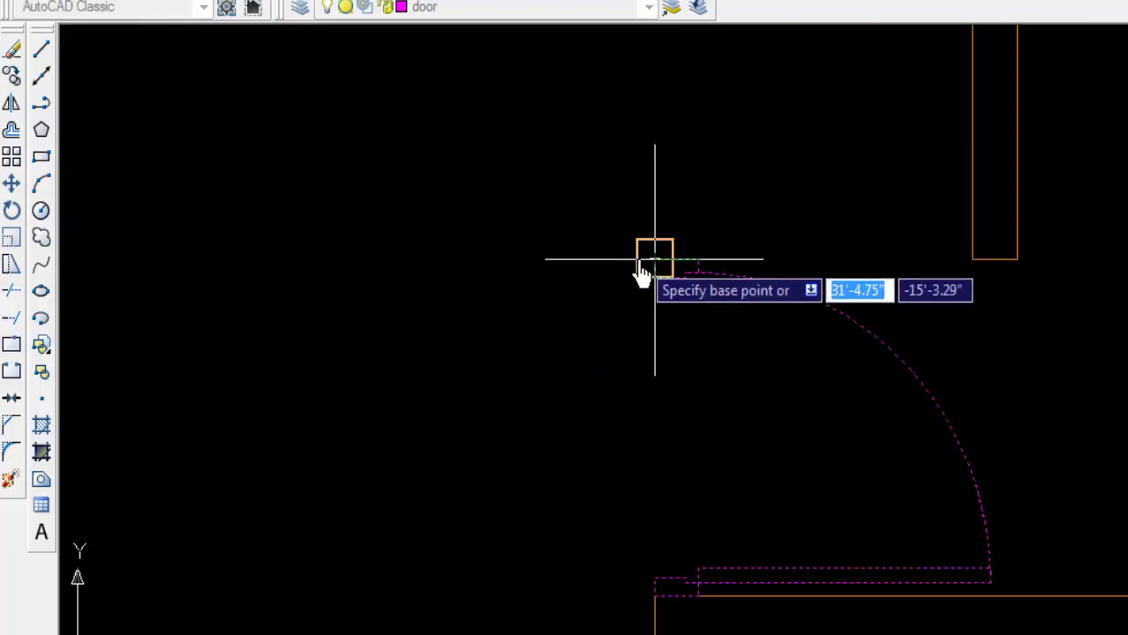
click(654, 261)
click(972, 260)
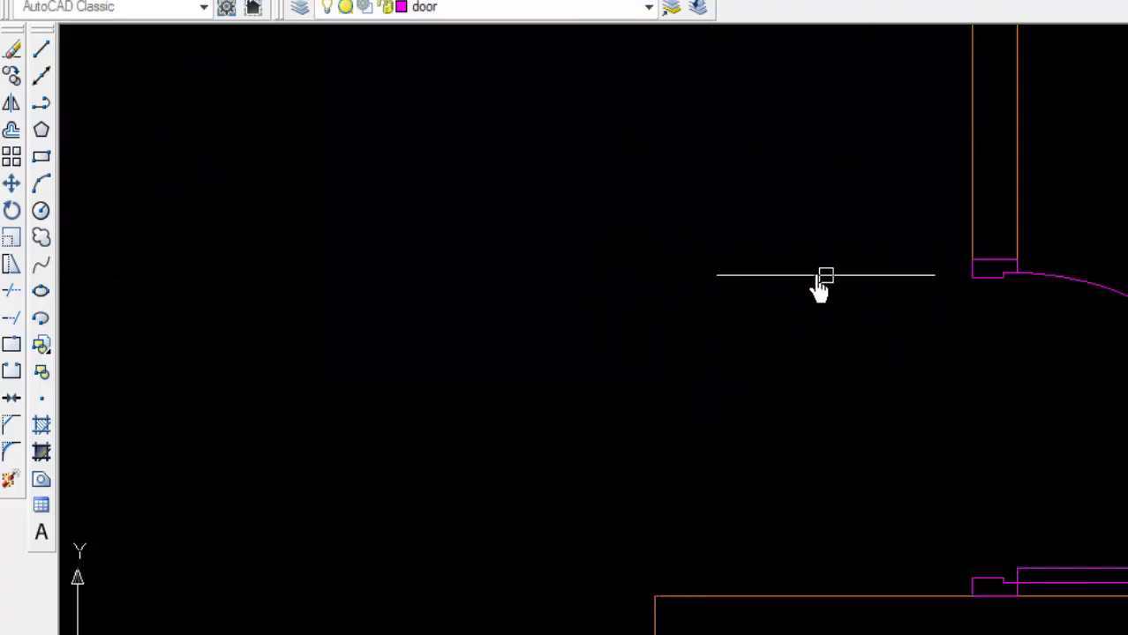
scroll(821, 284, down, 5)
scroll(746, 398, down, 3)
mouse_move(785, 507)
middle_down()
mouse_move(773, 529)
mouse_move(766, 503)
middle_up()
text(mi)
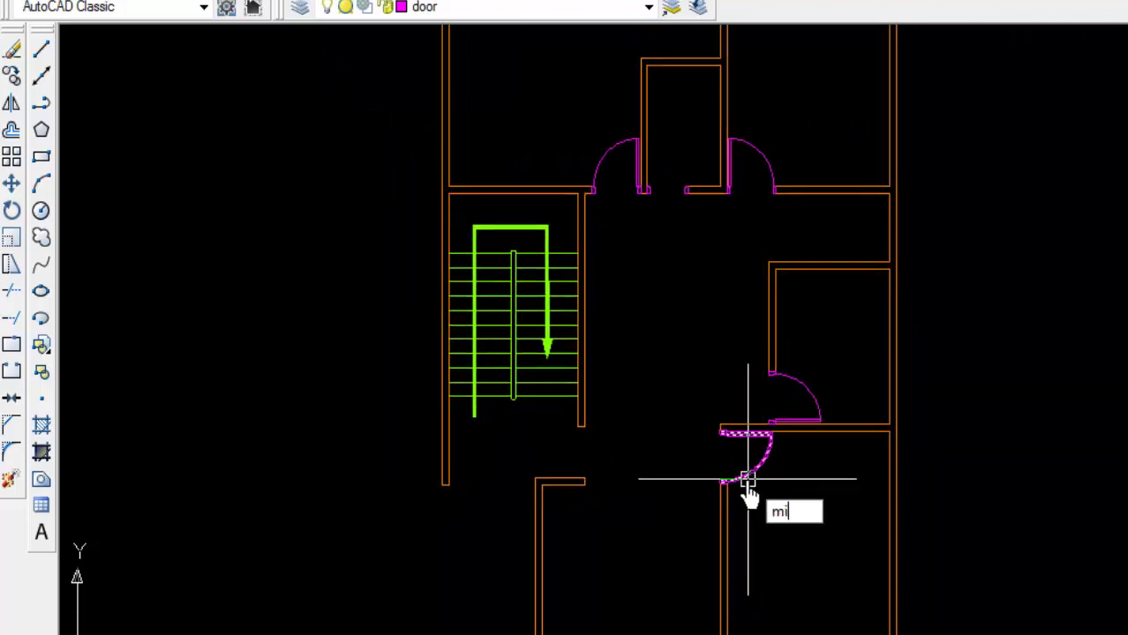
Step: Begin mirroring the upper room's door, then cancel the mirror
key(Return)
scroll(747, 488, up, 2)
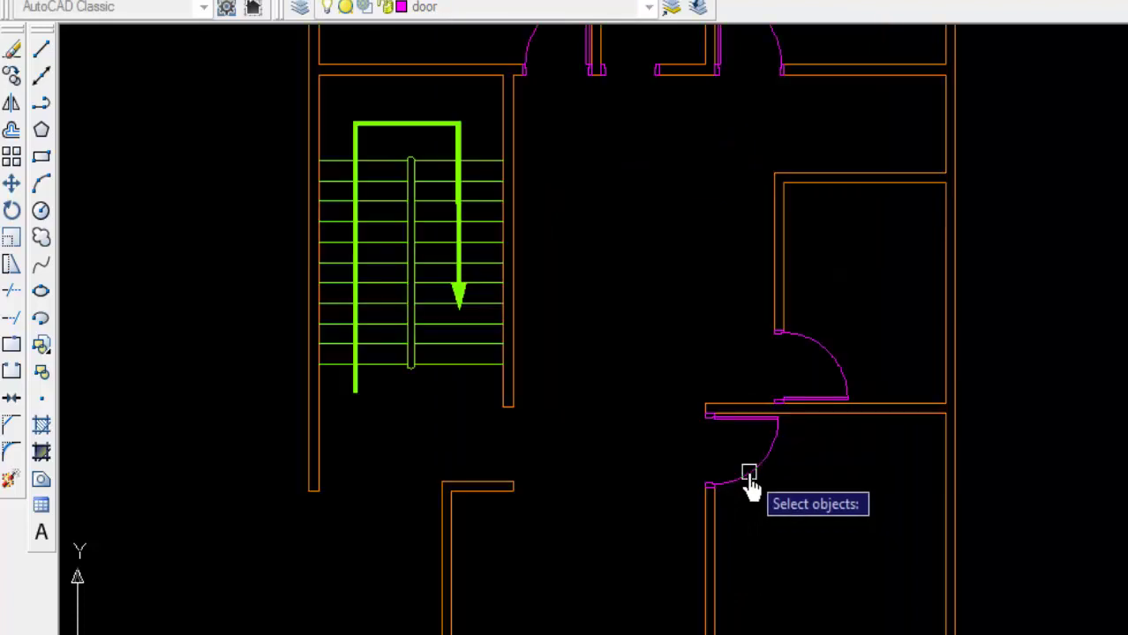
click(847, 398)
key(Return)
click(676, 377)
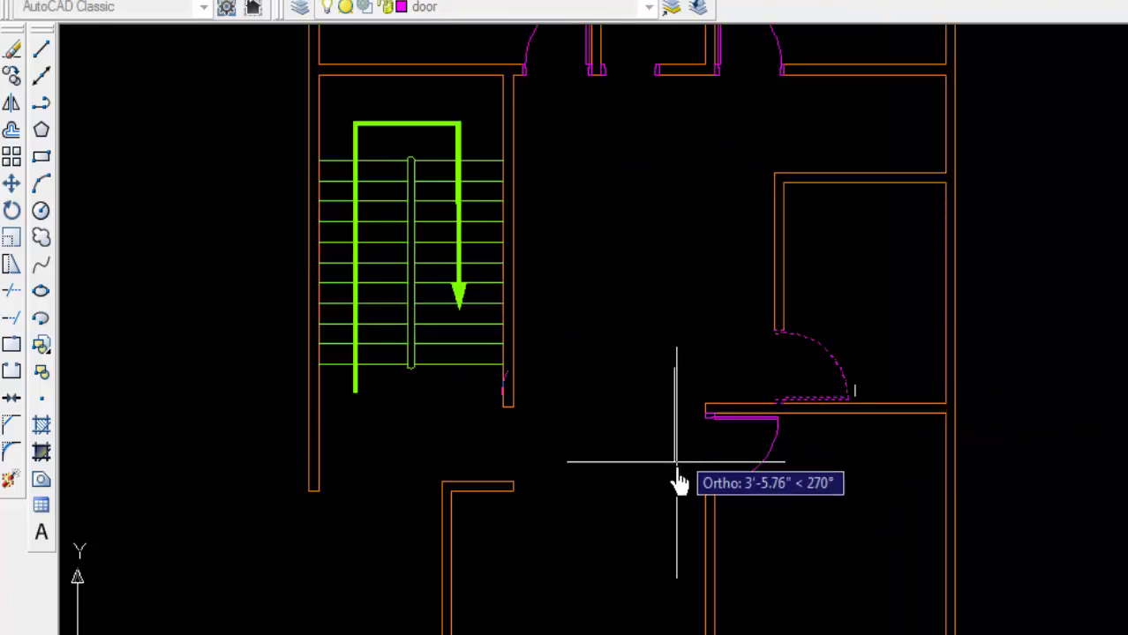
key(Escape)
text(co)
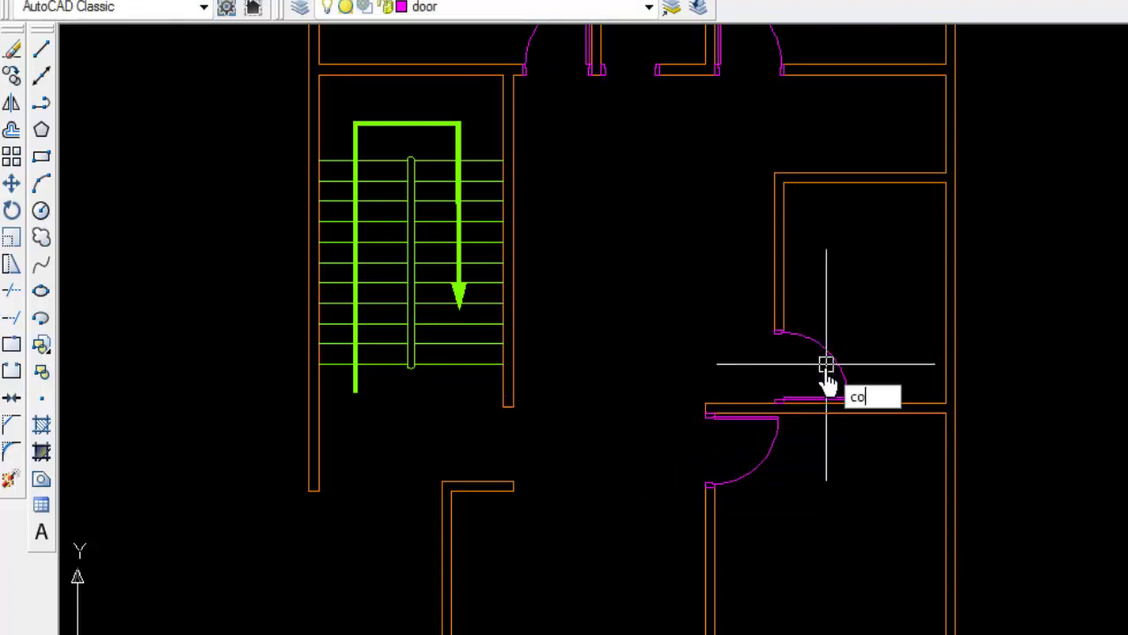
Step: Copy the door into the opening below the stairs
key(Return)
key(Return)
scroll(768, 340, up, 2)
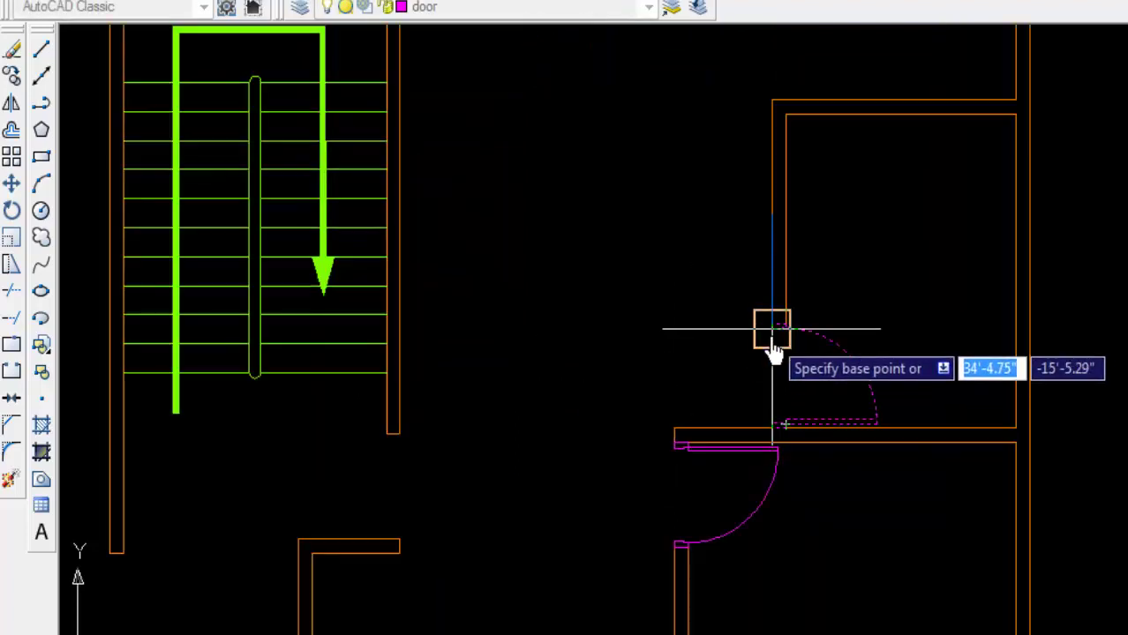
scroll(768, 330, up, 3)
click(772, 324)
scroll(786, 330, down, 5)
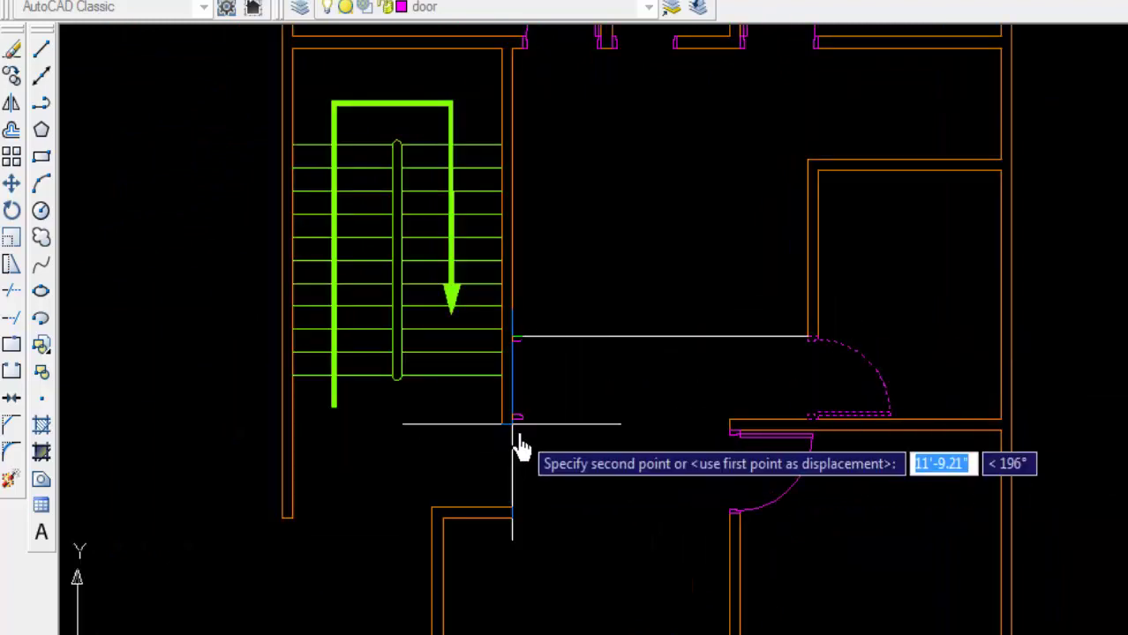
scroll(512, 441, up, 2)
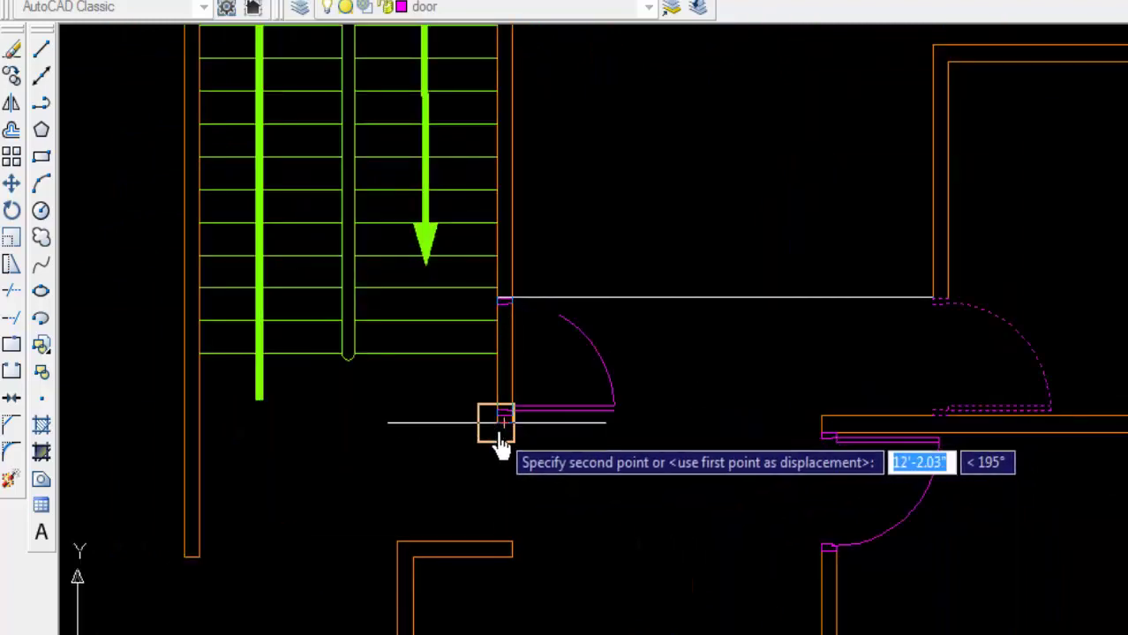
click(497, 423)
key(Escape)
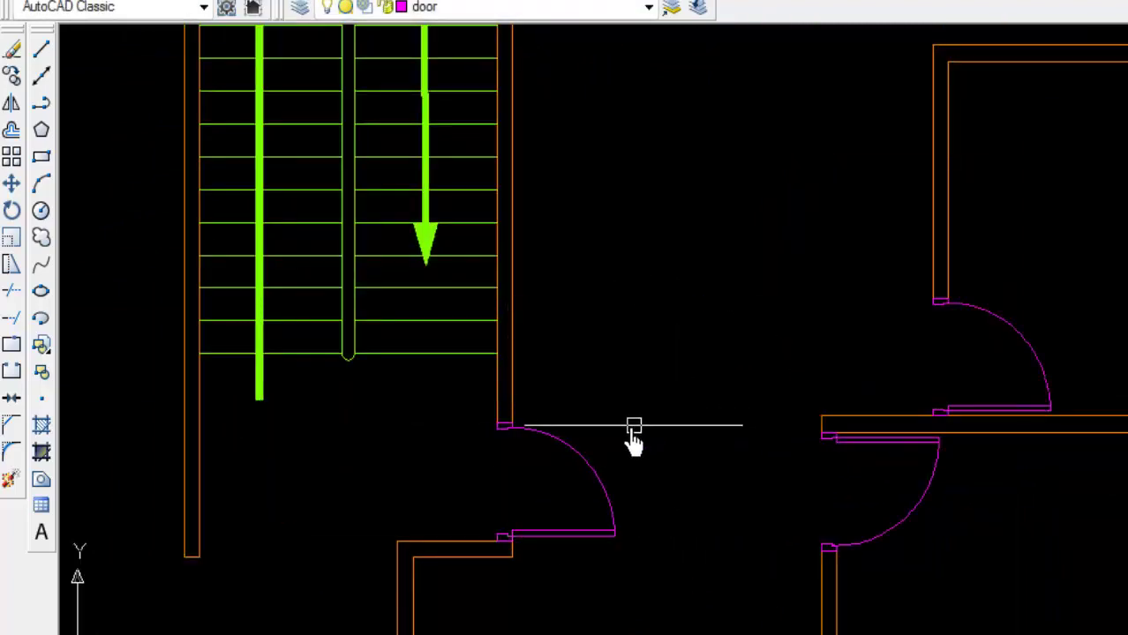
Step: Pan to the upper rooms' openings and start a rectangle for a new door leaf
scroll(632, 441, down, 4)
middle_drag(746, 455, 728, 468)
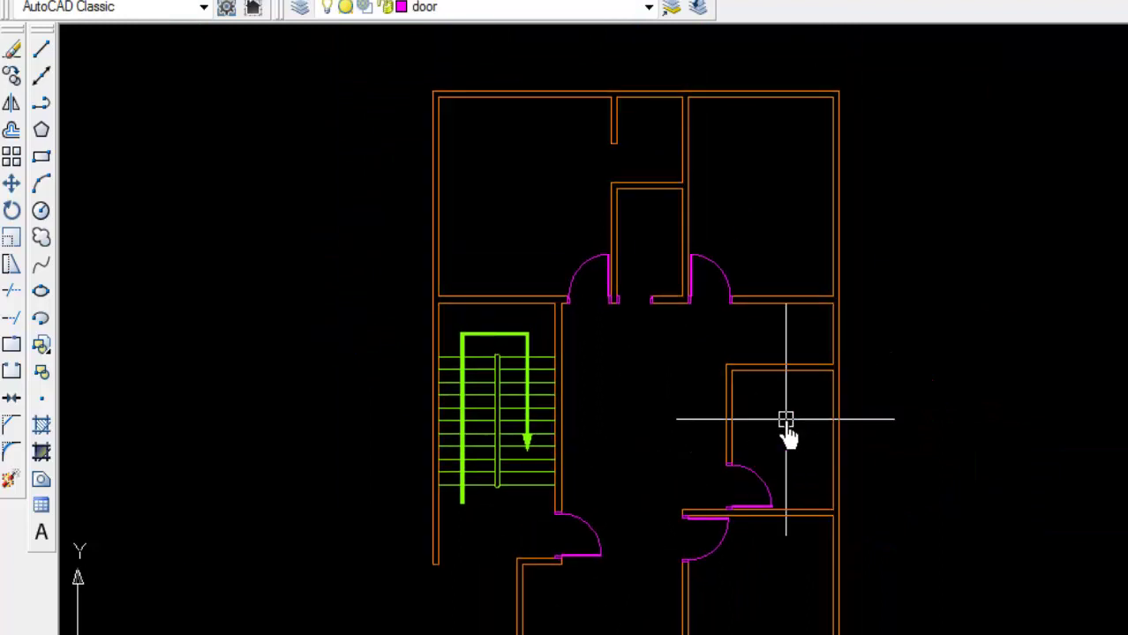
middle_drag(786, 420, 750, 359)
scroll(731, 329, down, 2)
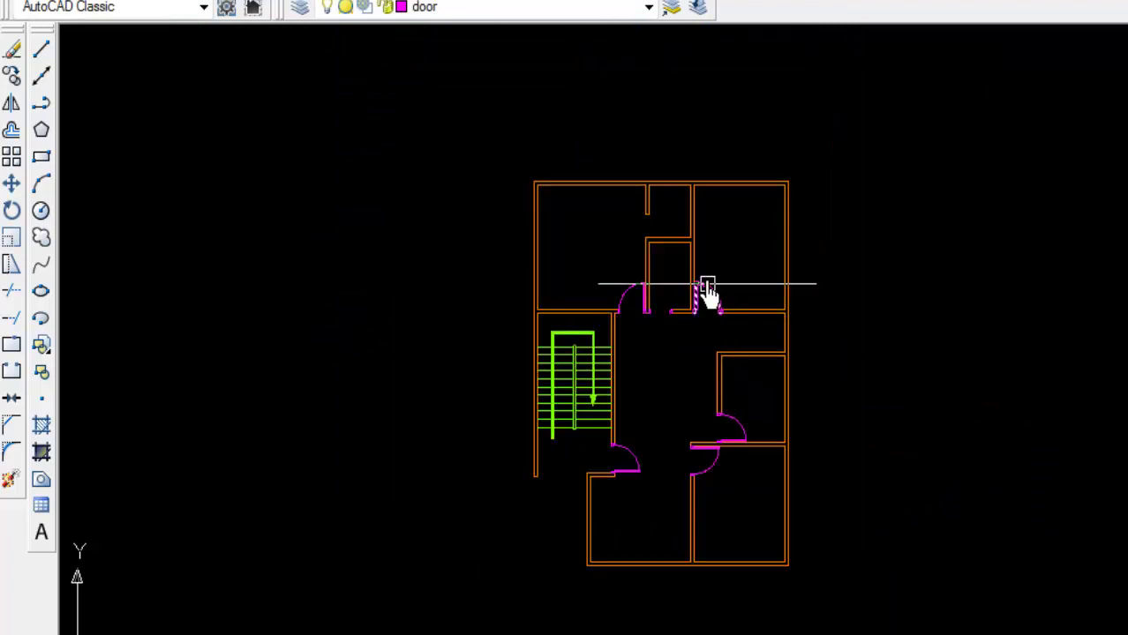
scroll(706, 274, up, 1)
scroll(705, 260, up, 1)
scroll(673, 232, down, 1)
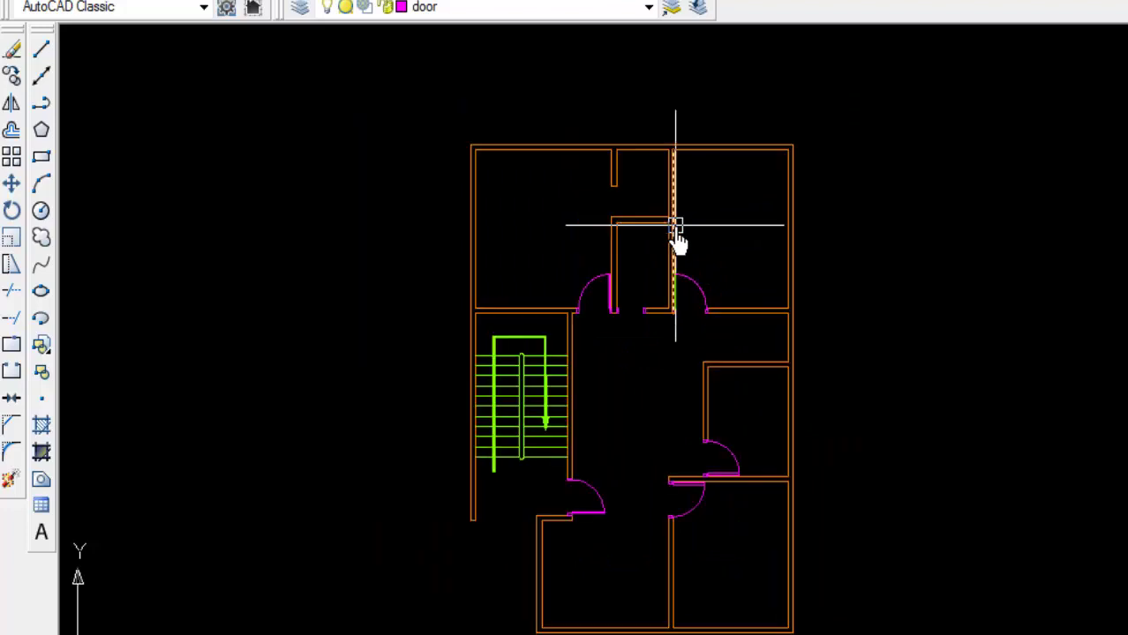
scroll(674, 243, up, 1)
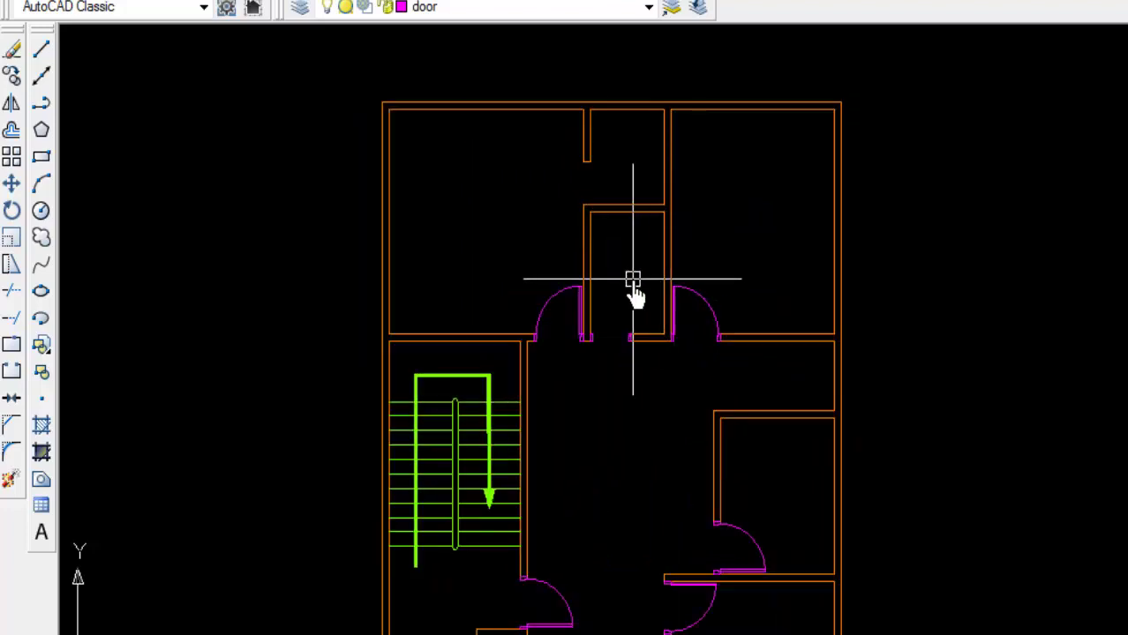
scroll(633, 280, up, 1)
text(rec)
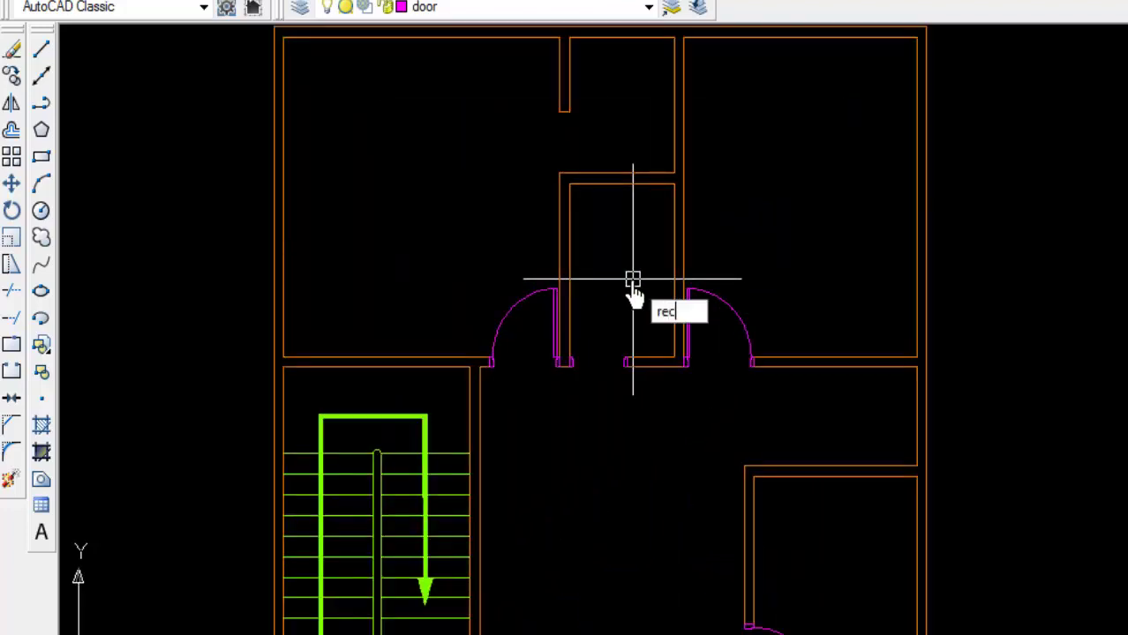
key(Return)
scroll(599, 360, up, 1)
Step: Draw the door leaf rectangle starting at the jamb
scroll(549, 353, up, 1)
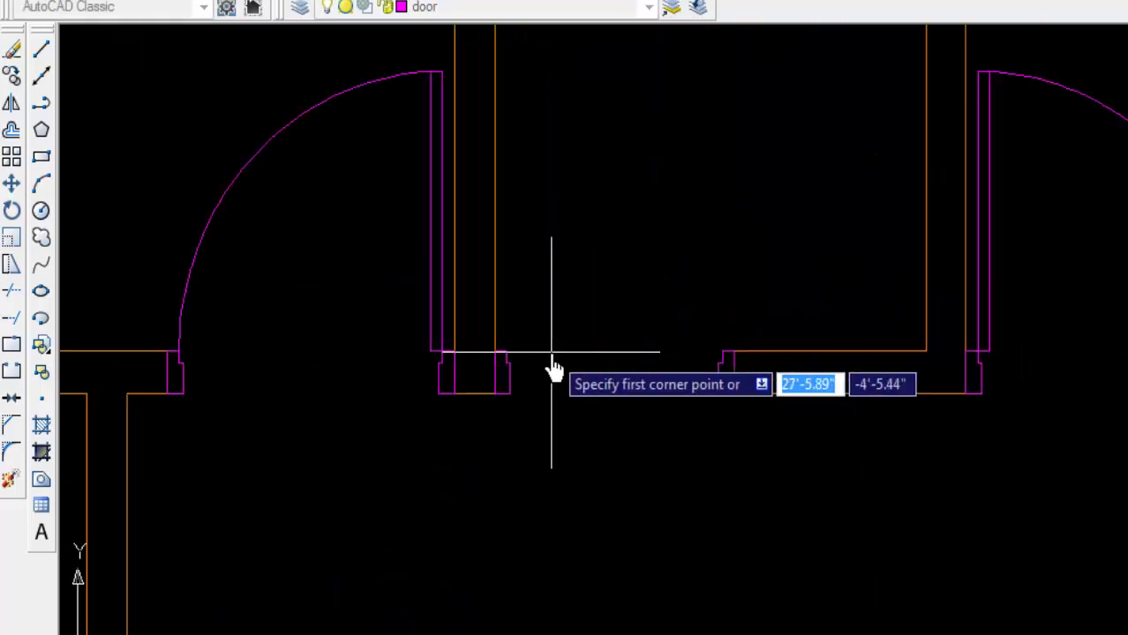
scroll(494, 353, up, 1)
click(494, 364)
scroll(774, 377, up, 1)
scroll(799, 383, up, 1)
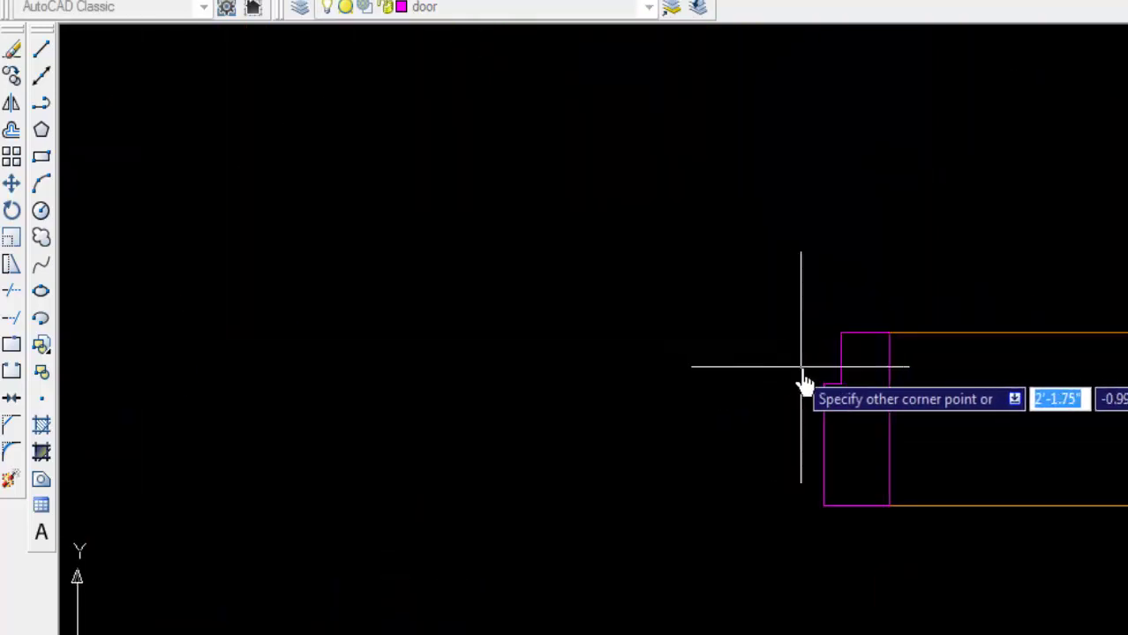
scroll(847, 391, up, 2)
click(854, 393)
scroll(750, 441, down, 3)
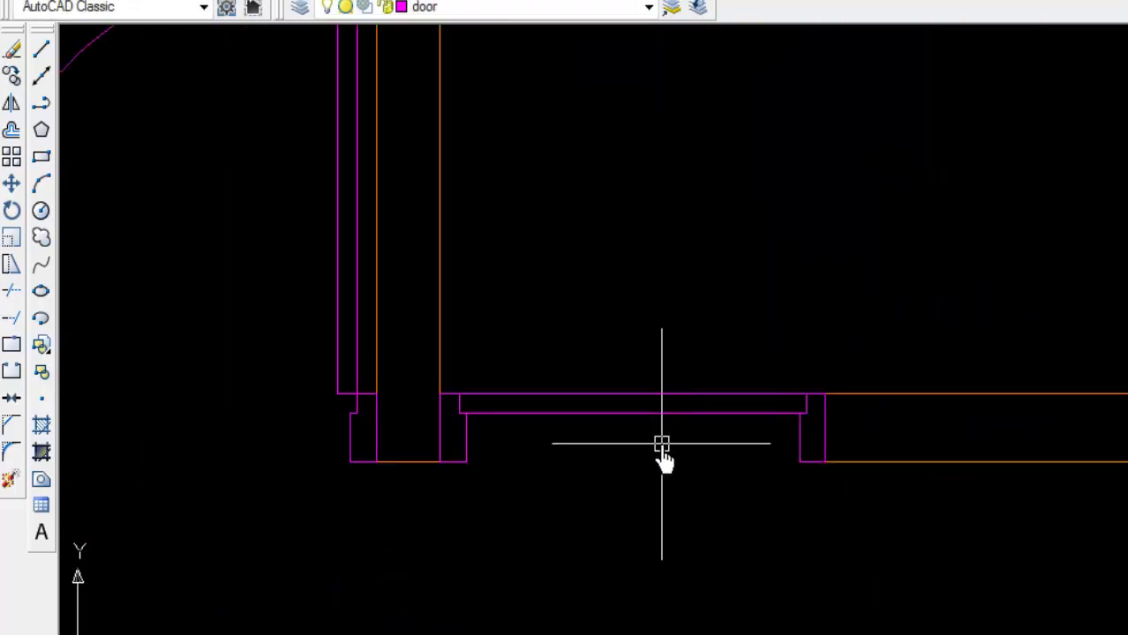
text(r)
Step: Move the leaf rectangle into position beside the jamb
key(Return)
click(624, 411)
key(Return)
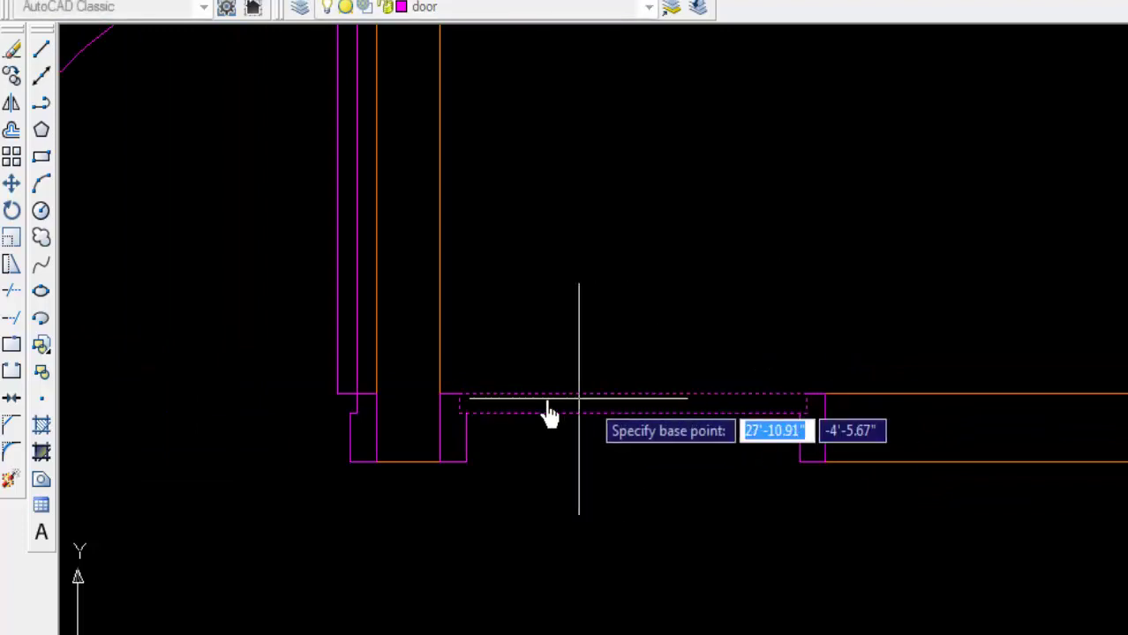
click(466, 403)
click(521, 226)
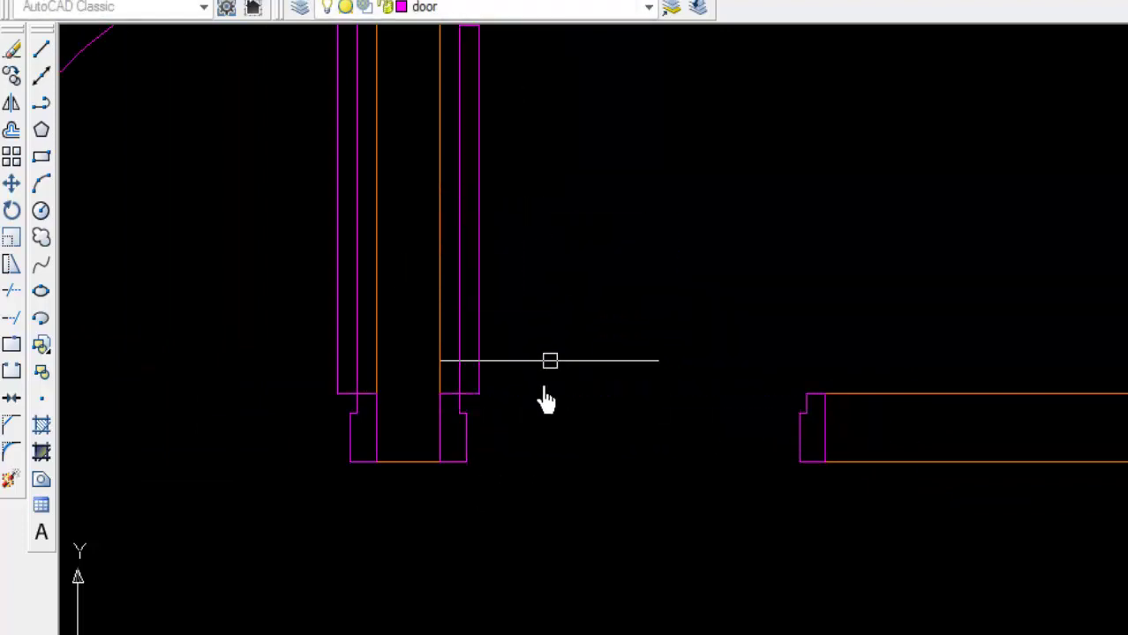
scroll(509, 497, down, 3)
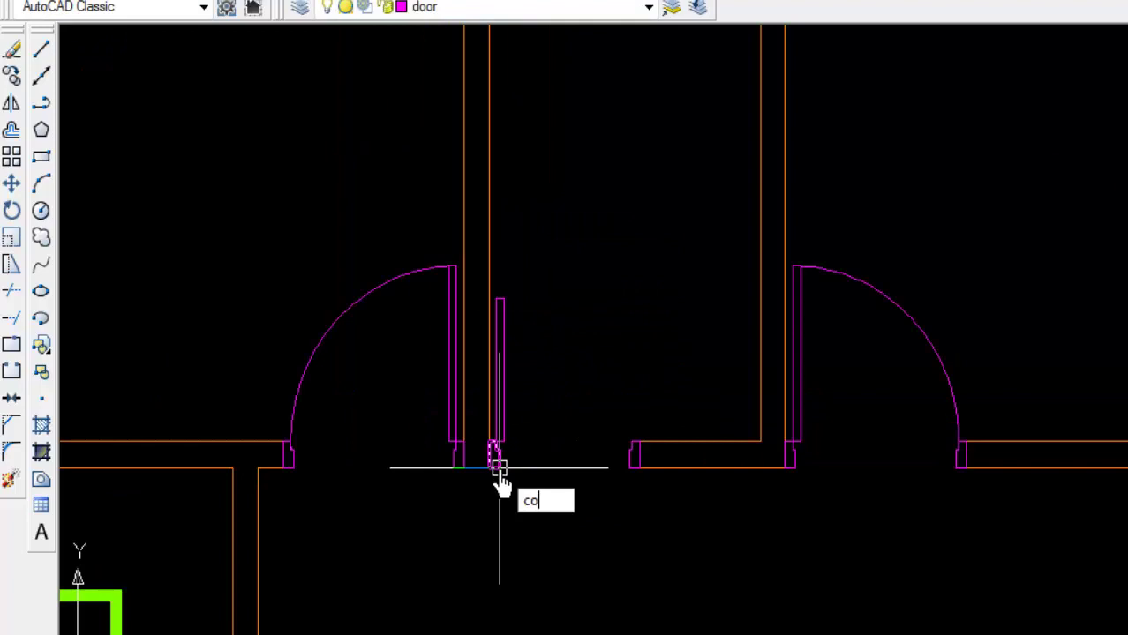
Step: Draw a swing circle centred on the hinge corner reaching the opposite jamb
key(Return)
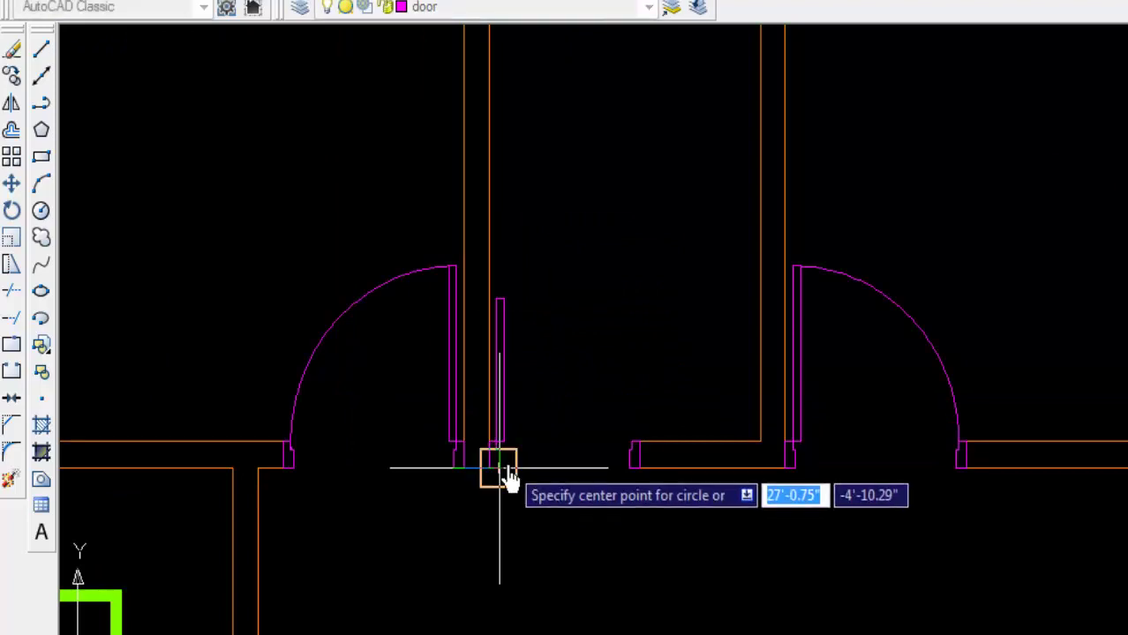
scroll(494, 451, up, 3)
click(465, 420)
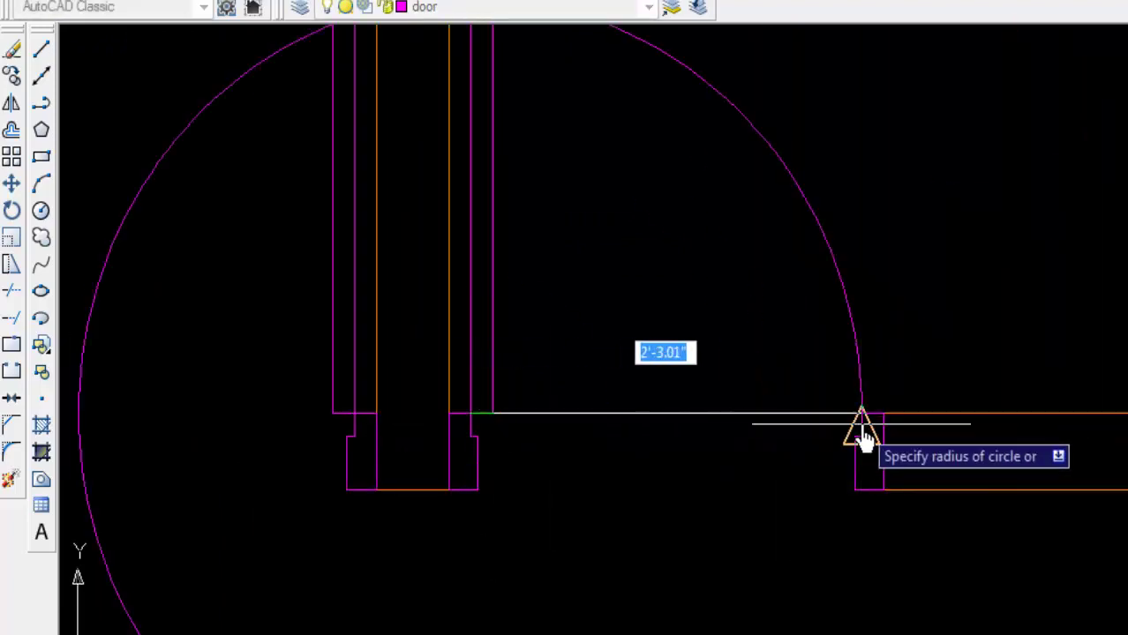
click(863, 422)
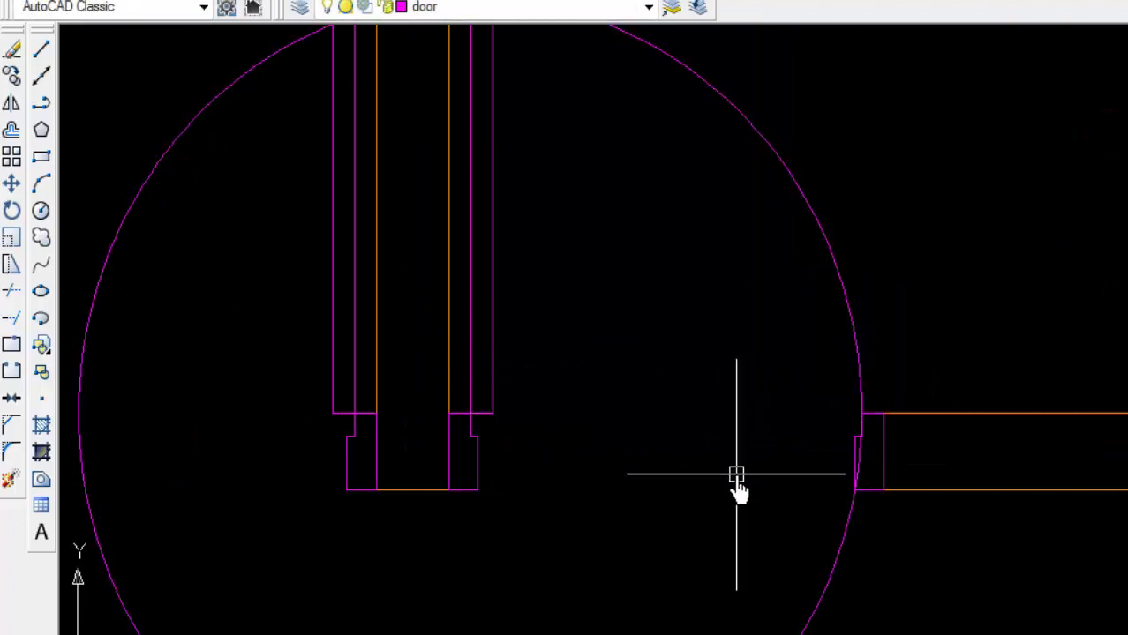
text(tr)
Step: Trim the circle to a quarter-arc swing and delete the leftover arc piece
key(Return)
key(Return)
scroll(864, 448, up, 2)
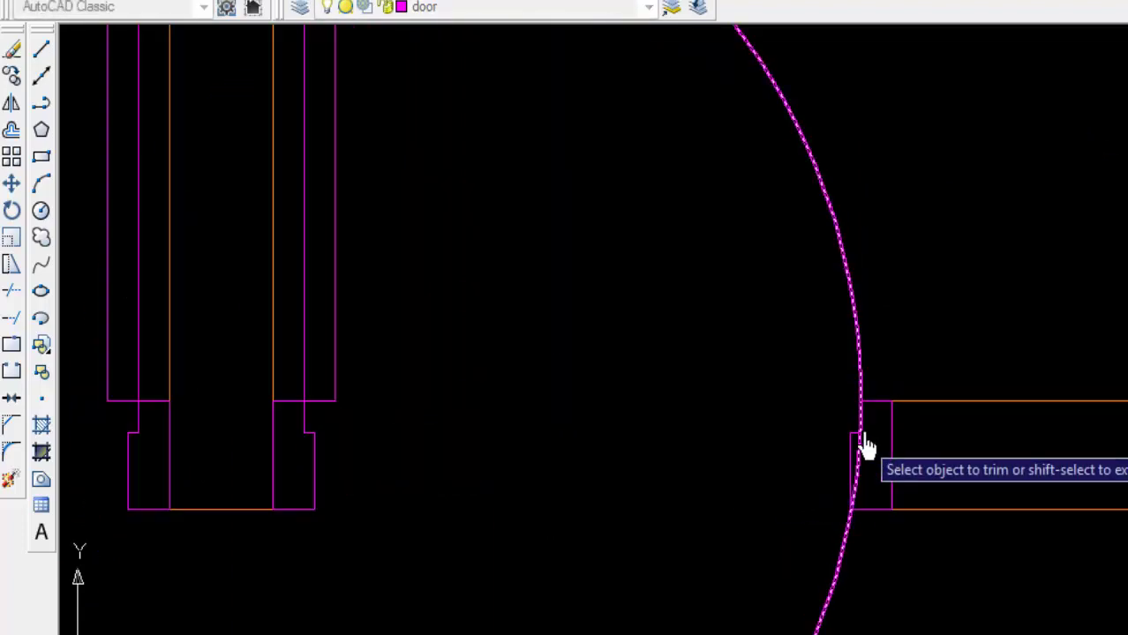
scroll(865, 443, up, 3)
scroll(839, 455, up, 3)
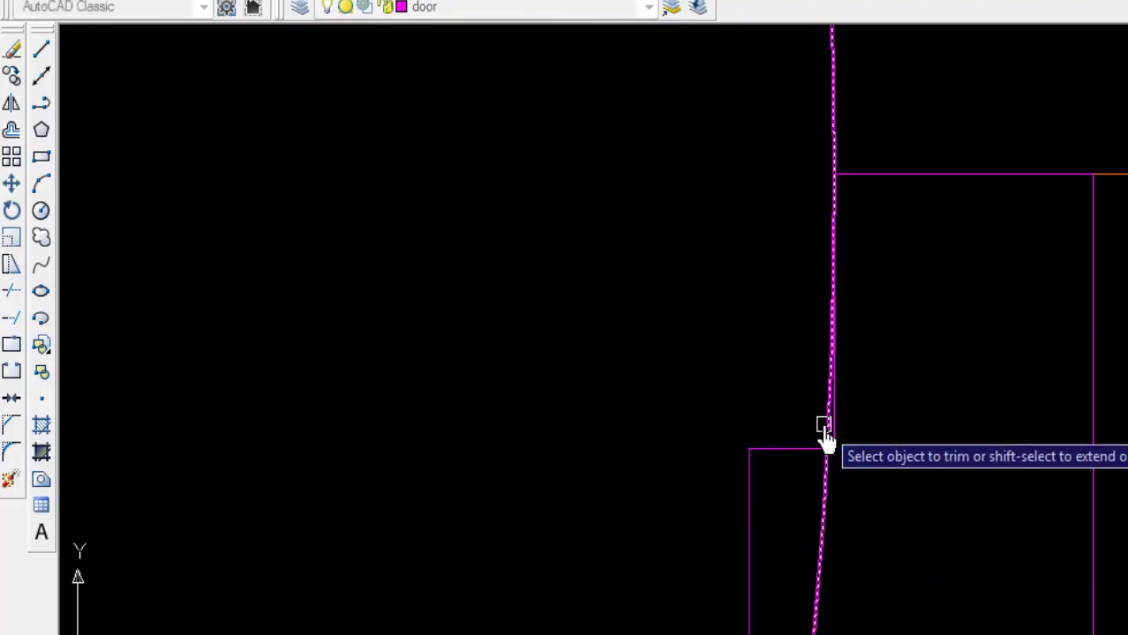
click(824, 434)
scroll(818, 499, down, 5)
scroll(854, 600, down, 2)
scroll(675, 360, up, 2)
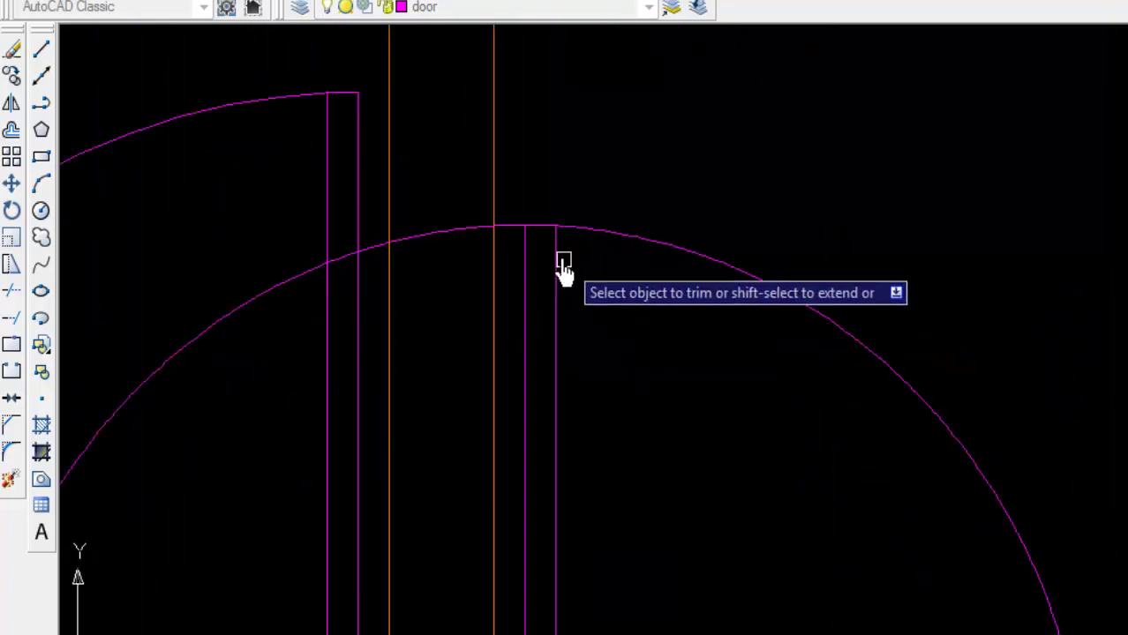
scroll(564, 269, up, 2)
scroll(504, 221, up, 2)
click(490, 212)
scroll(559, 242, down, 3)
scroll(420, 307, down, 2)
key(Escape)
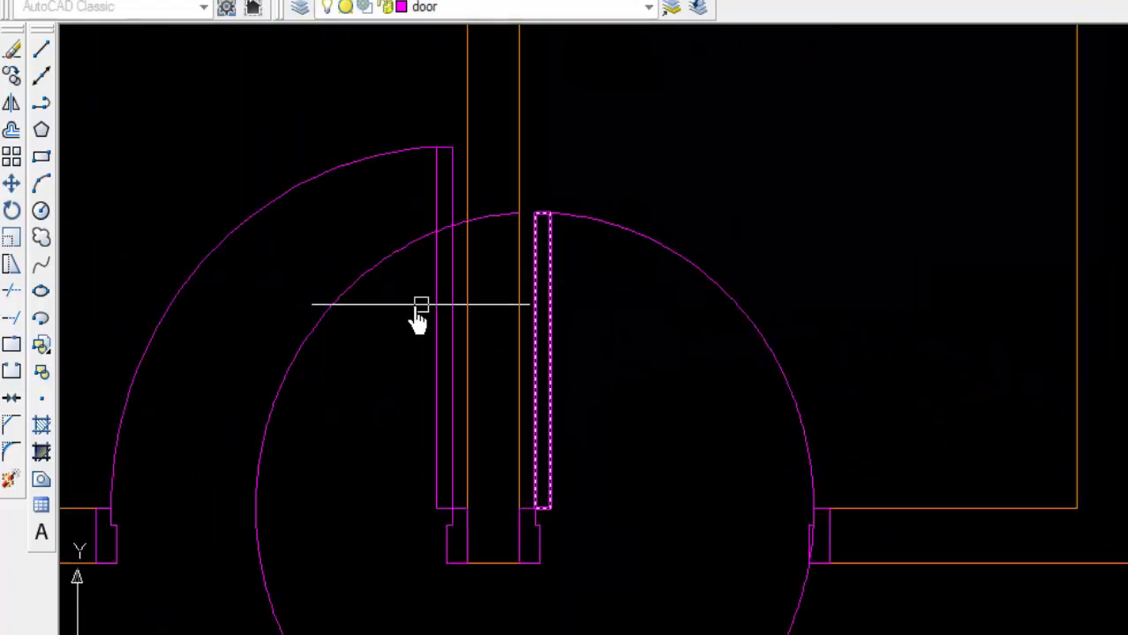
click(366, 261)
key(Delete)
scroll(393, 301, down, 2)
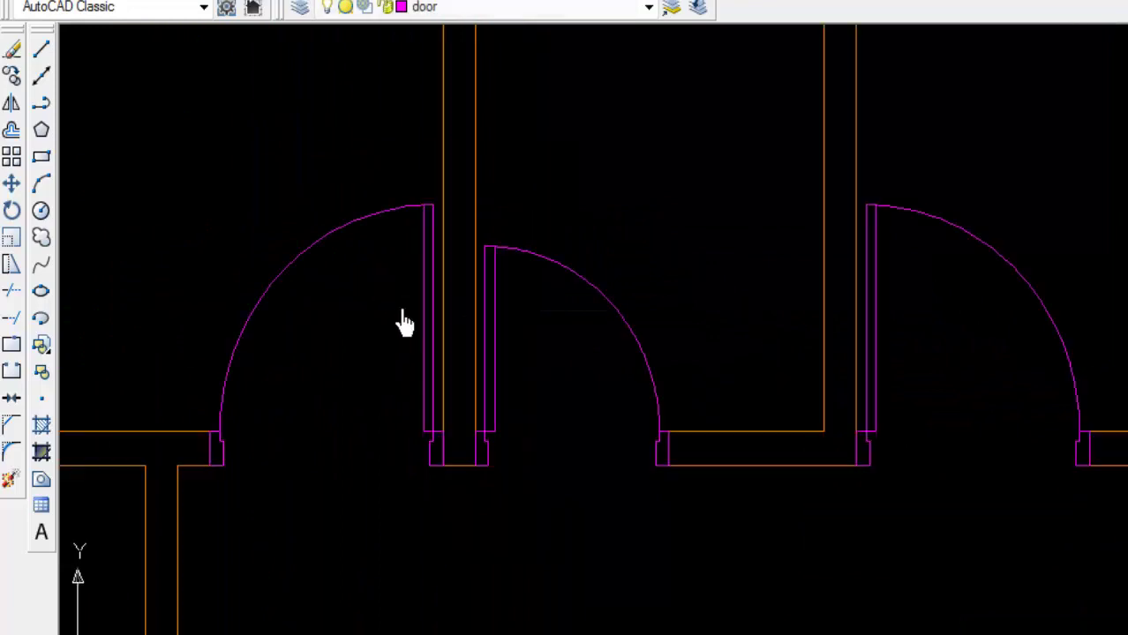
scroll(406, 340, down, 2)
Step: Define block door2.6 from the swing arc, leaf and jambs, with its base at the jamb's lower corner
key(Return)
text(door2.6)
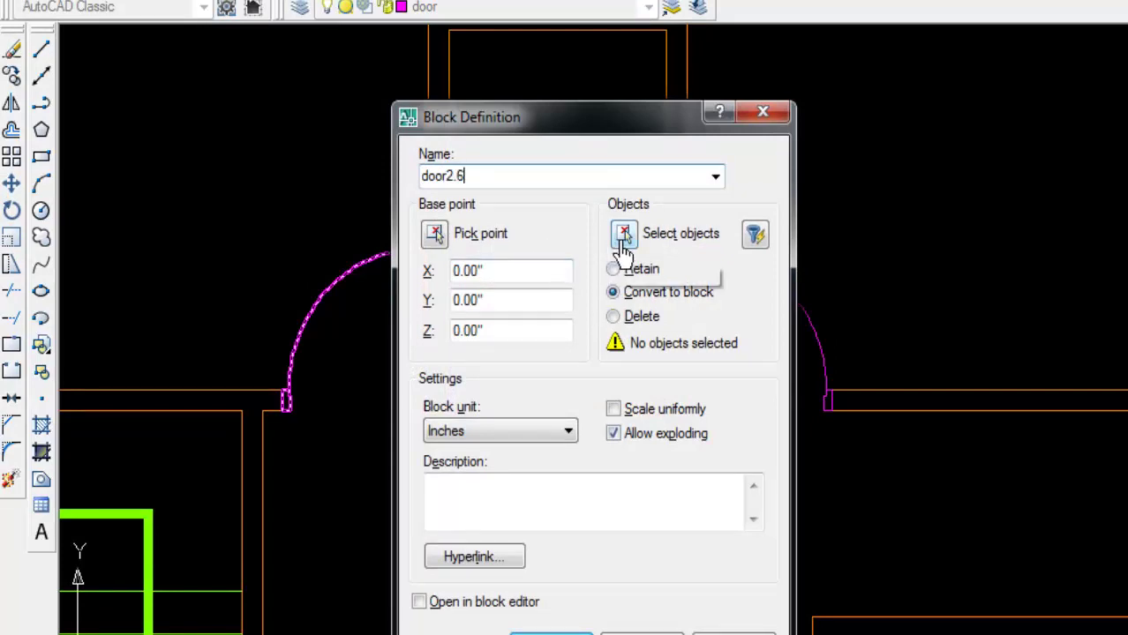
click(623, 233)
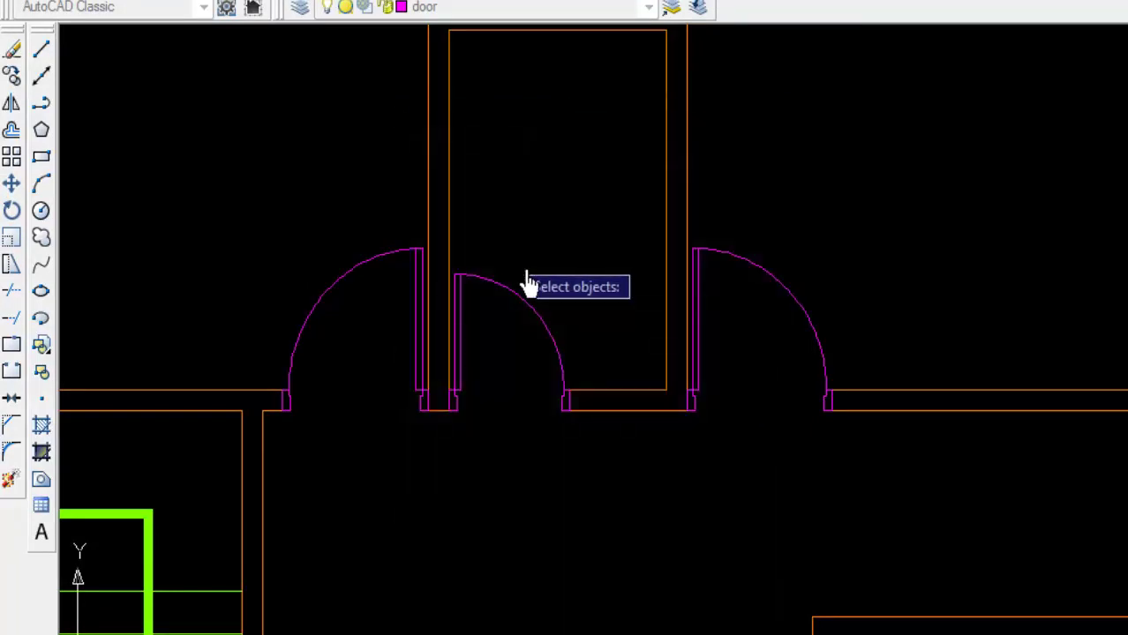
click(541, 327)
click(467, 336)
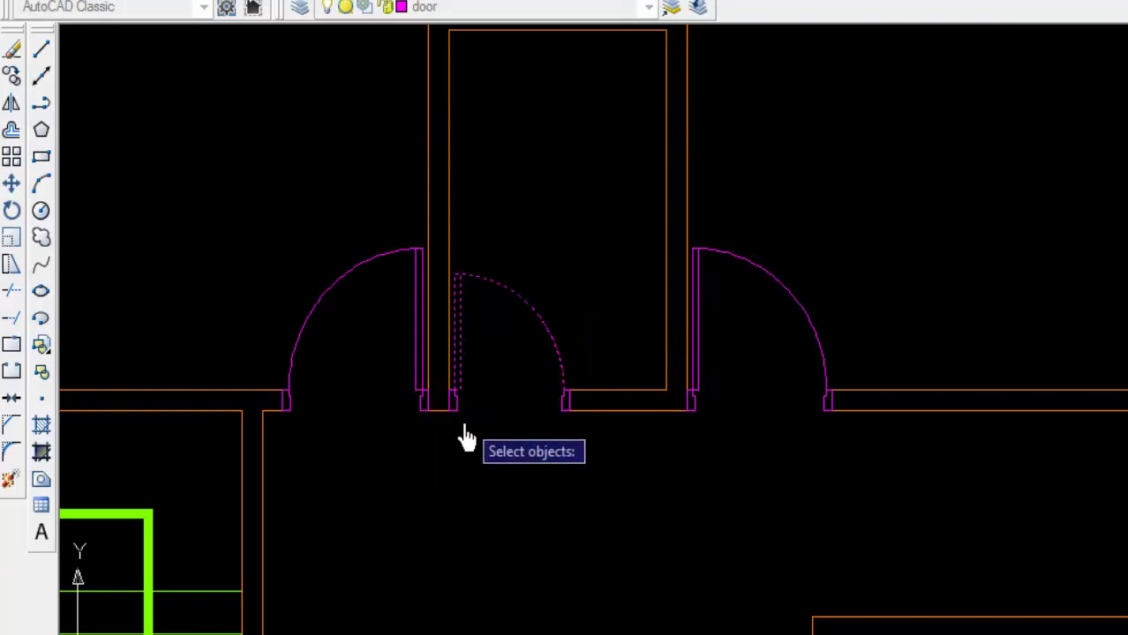
scroll(446, 406, up, 2)
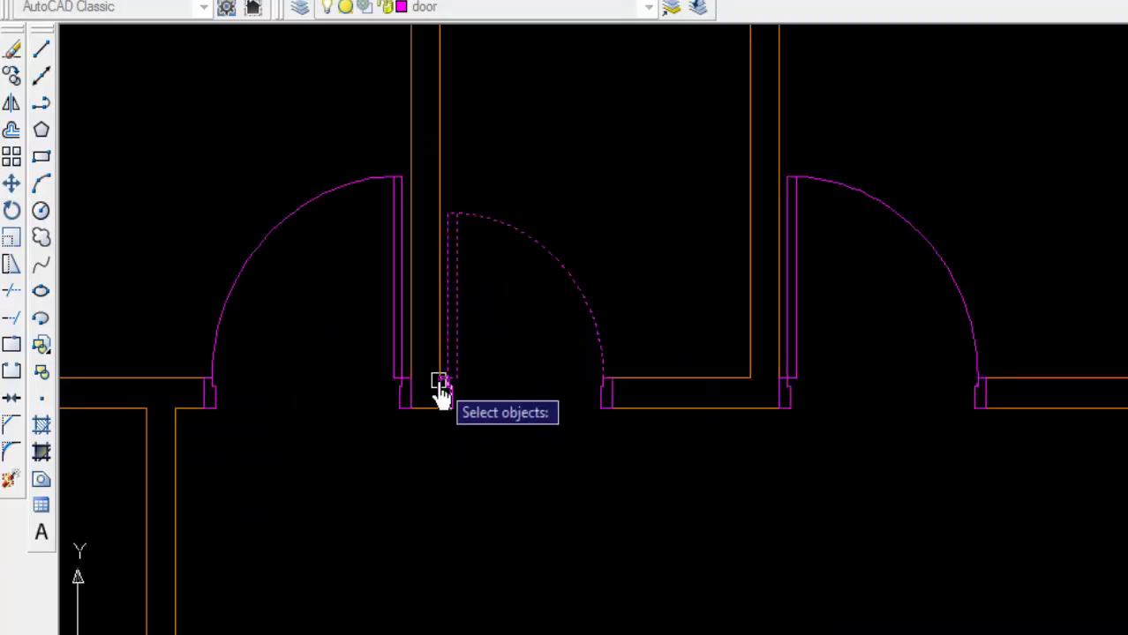
click(599, 414)
key(Return)
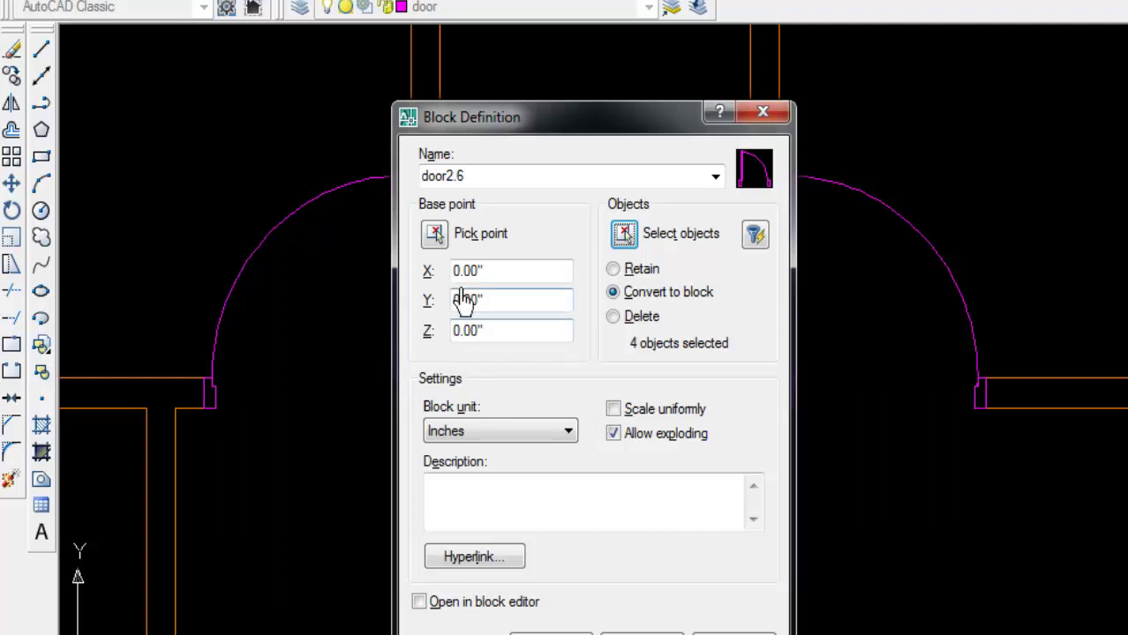
click(435, 234)
scroll(449, 372, up, 3)
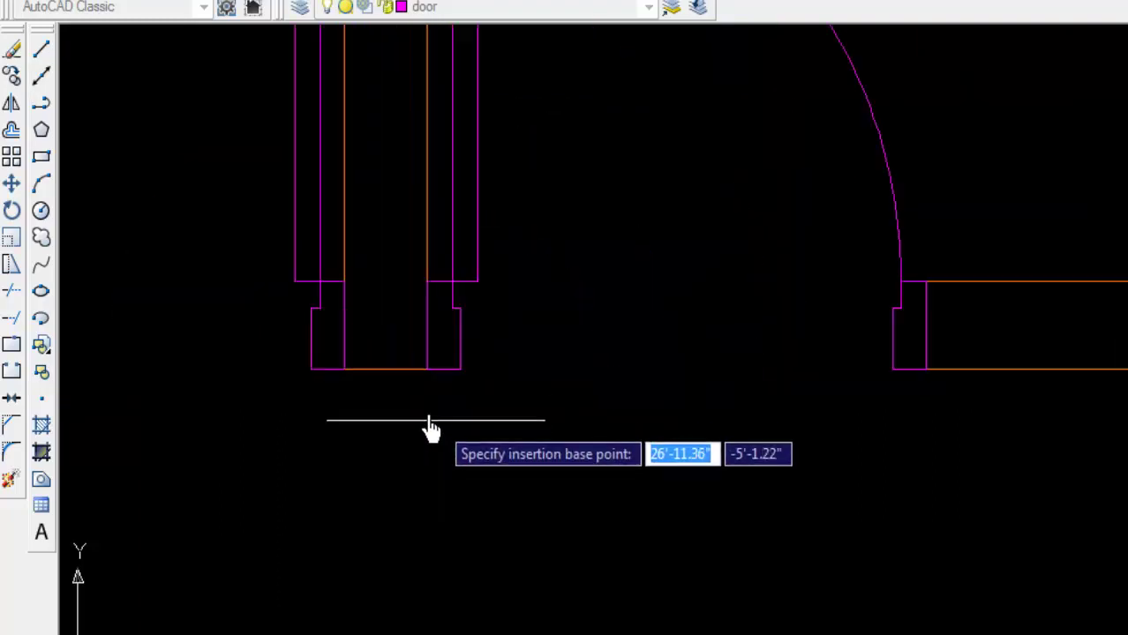
click(425, 372)
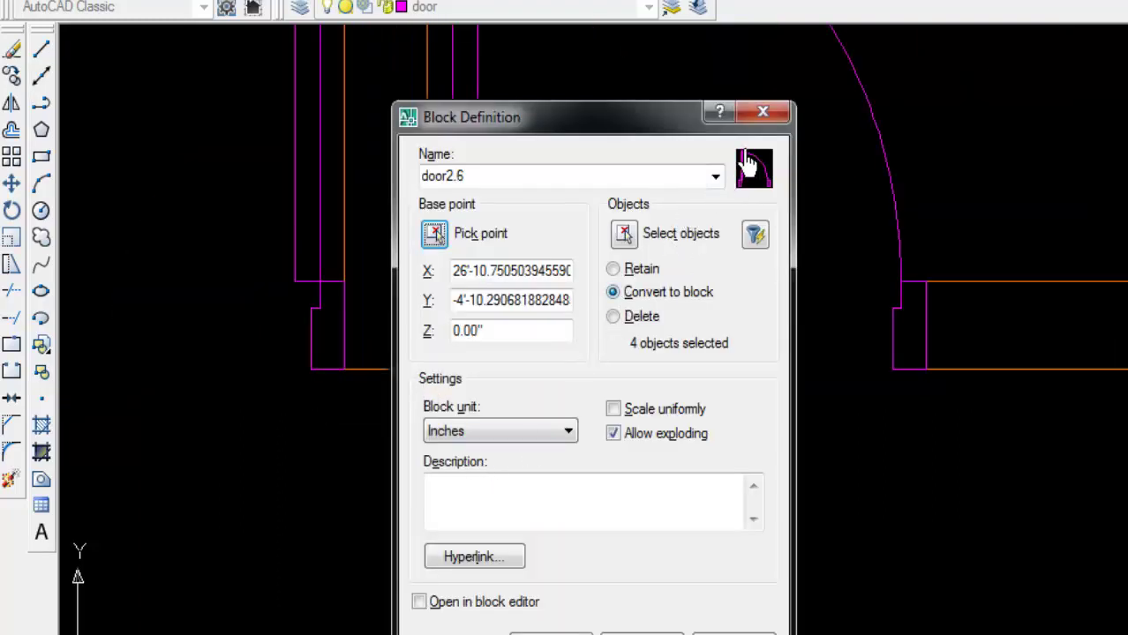
click(551, 633)
Step: Copy the middle door2.6 block from its corner up into the small room's wall opening
scroll(554, 611, down, 3)
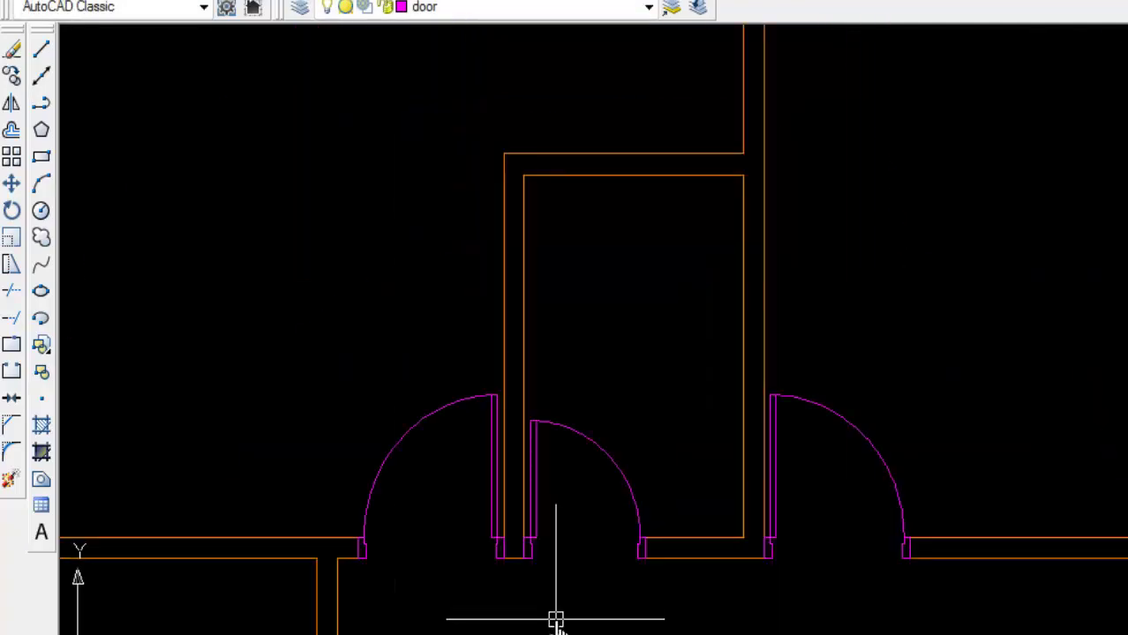
scroll(556, 621, down, 2)
text(co)
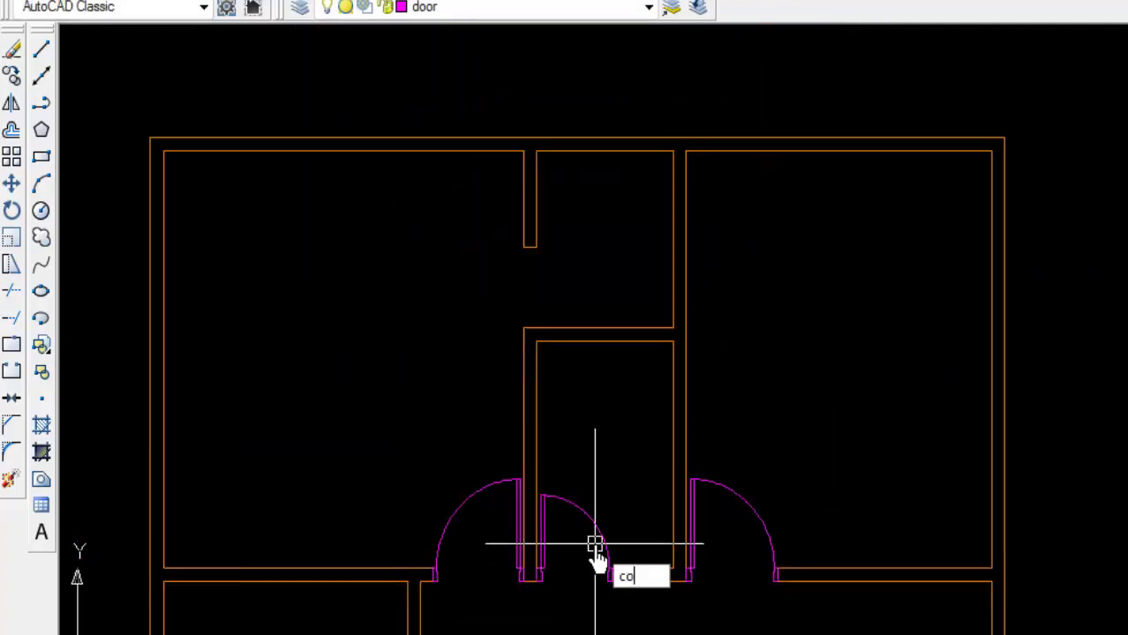
key(Return)
click(591, 529)
key(Return)
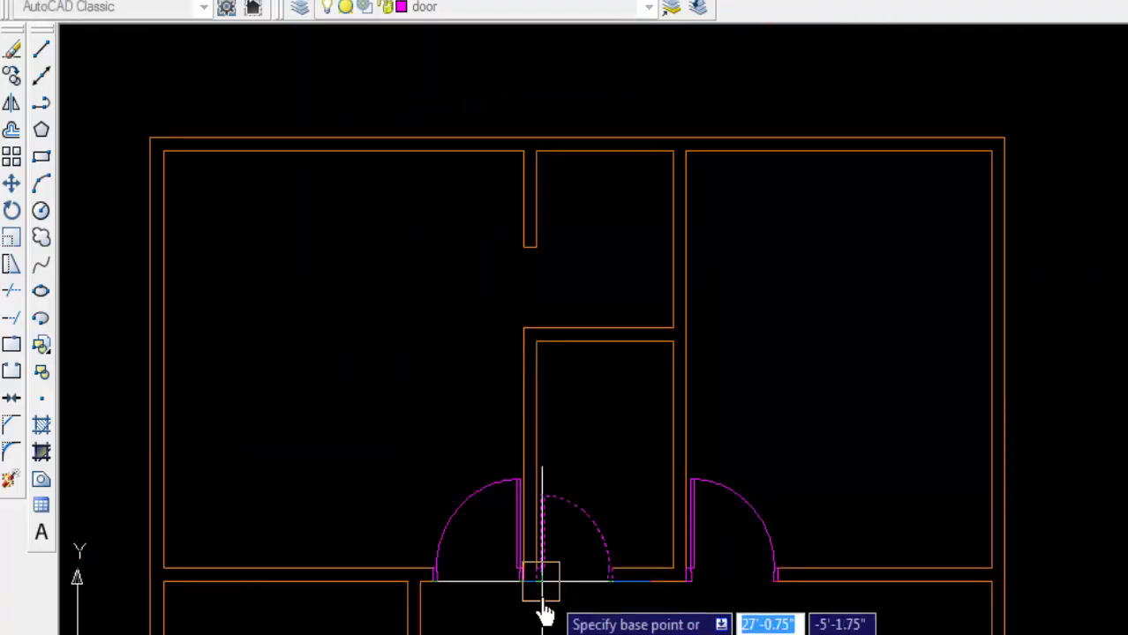
scroll(540, 609, up, 2)
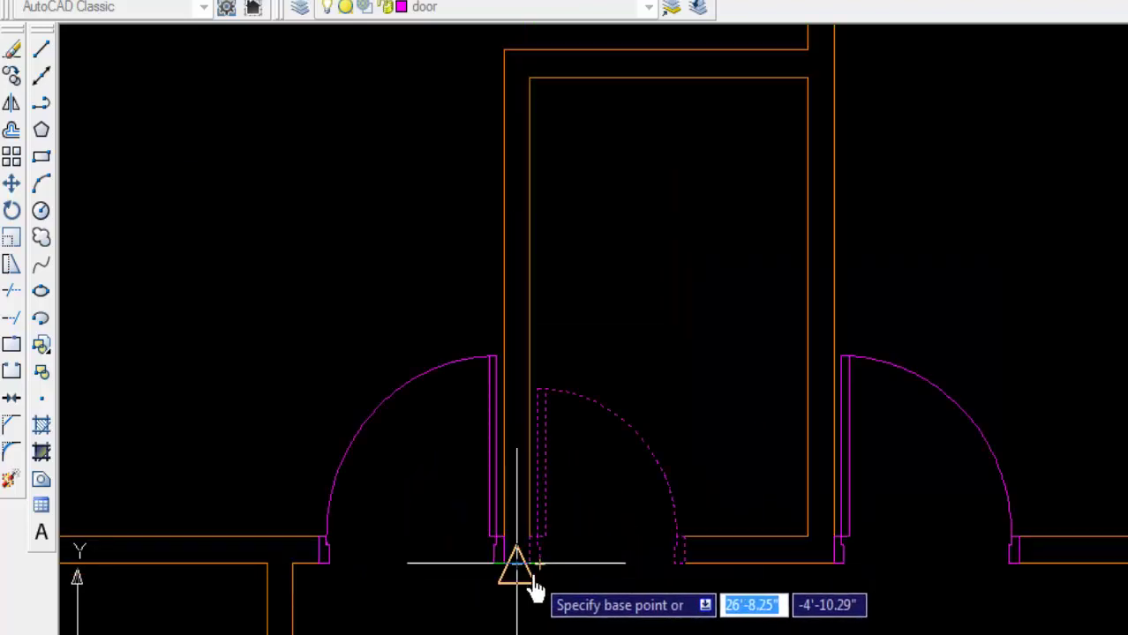
scroll(530, 565, up, 2)
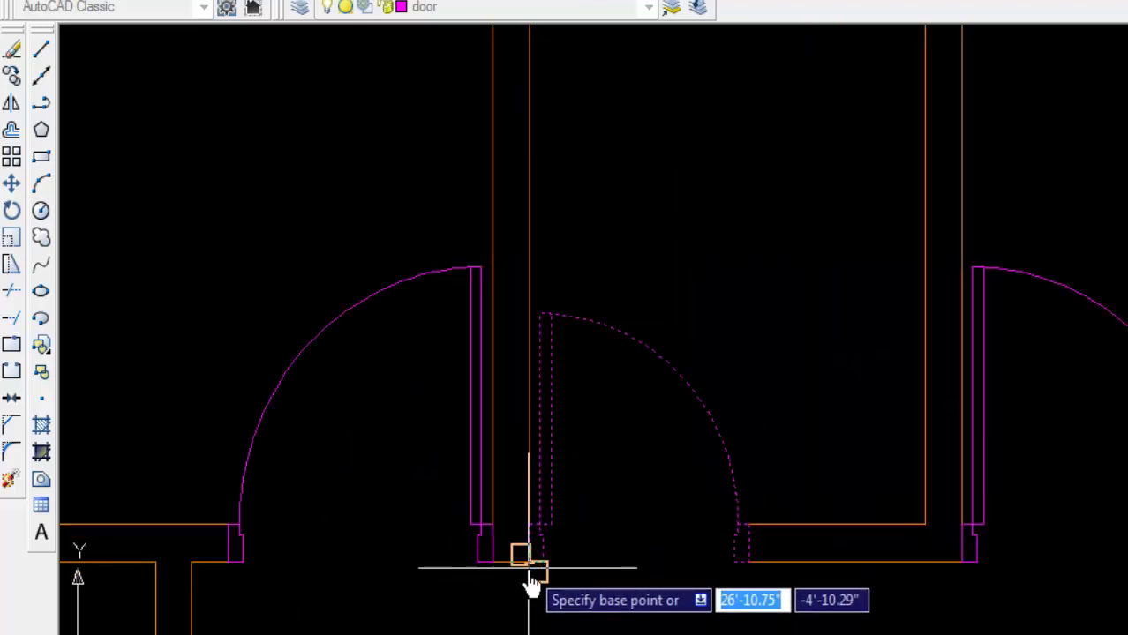
scroll(543, 617, down, 4)
scroll(548, 565, down, 1)
scroll(521, 530, up, 4)
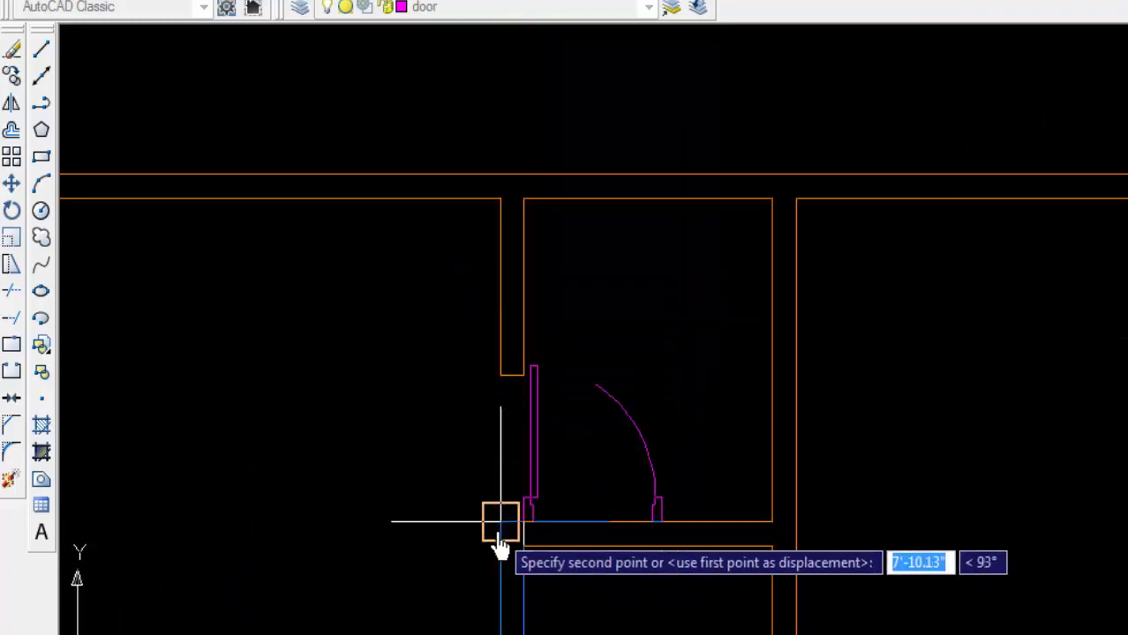
click(491, 521)
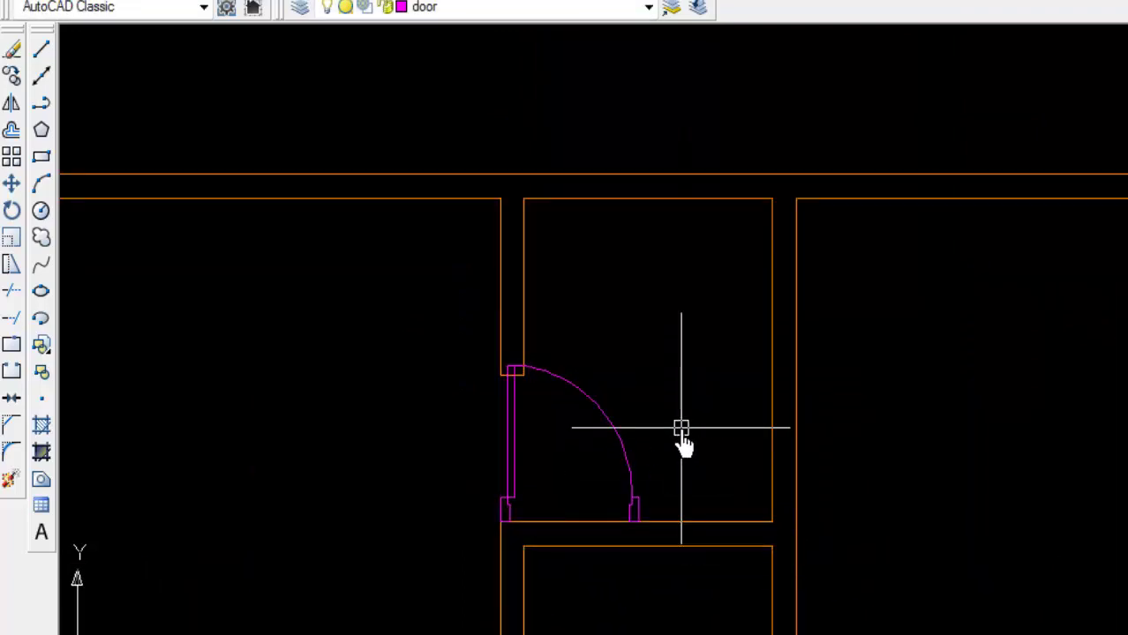
text(r)
Step: Rotate the copied door 90 degrees about its lower-left corner
key(Return)
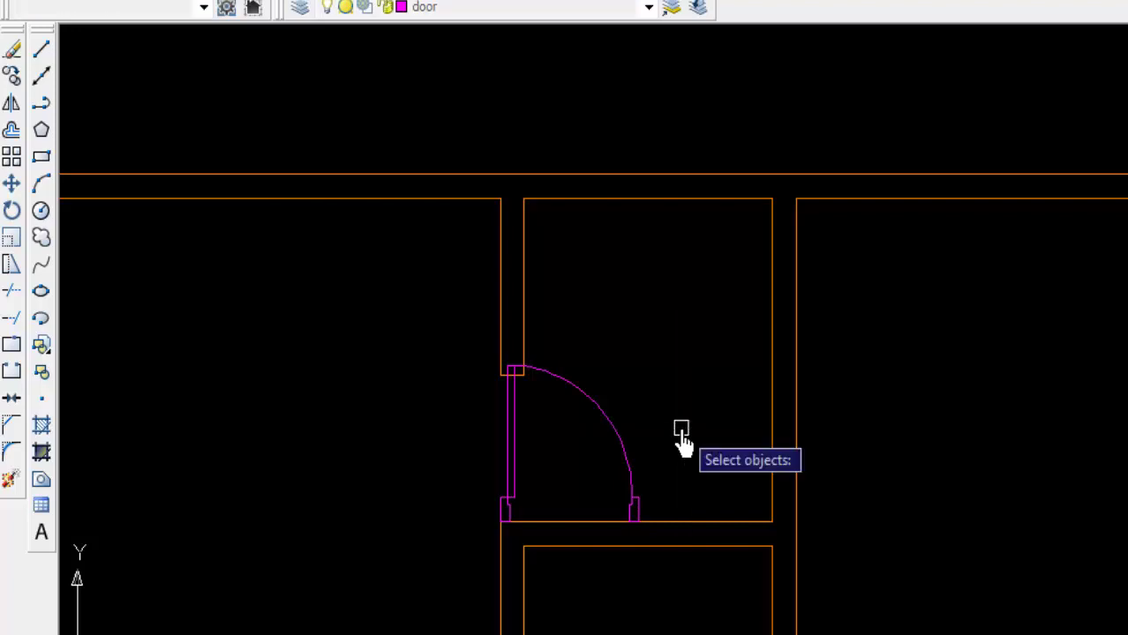
click(607, 415)
key(Return)
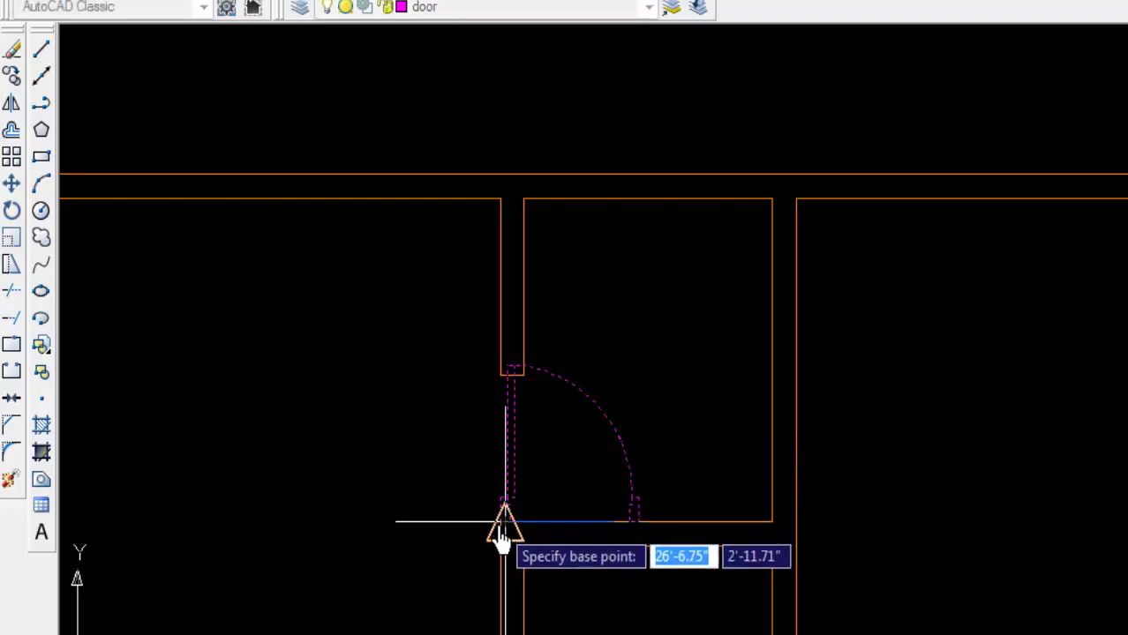
click(501, 521)
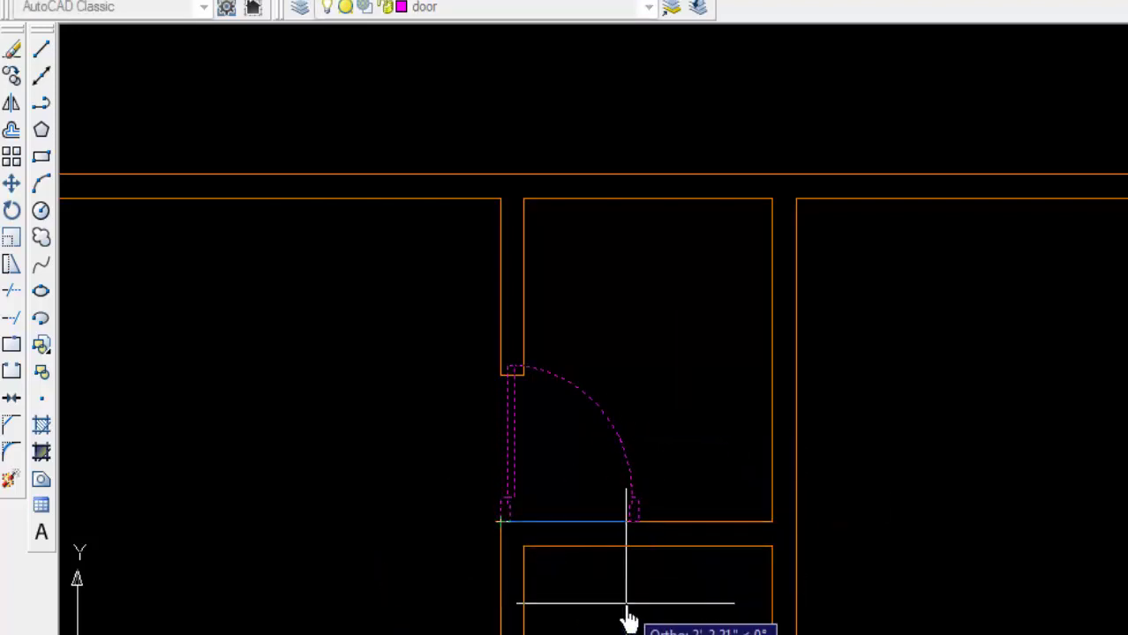
click(564, 611)
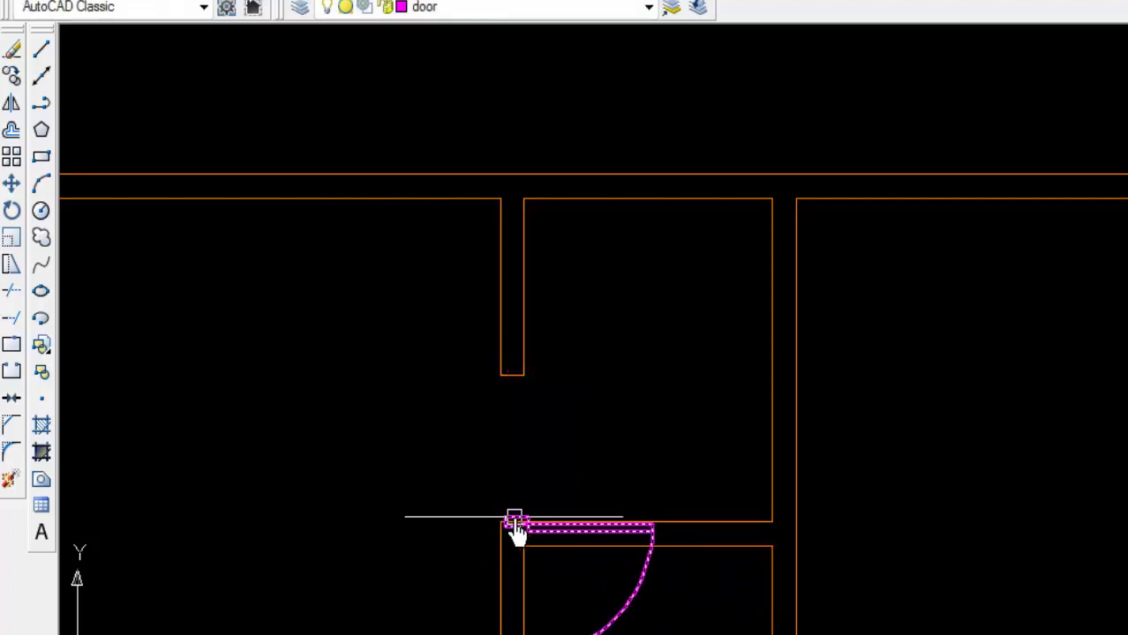
text(mi)
Step: Mirror the door so it swings into the small room, erasing the original
key(Return)
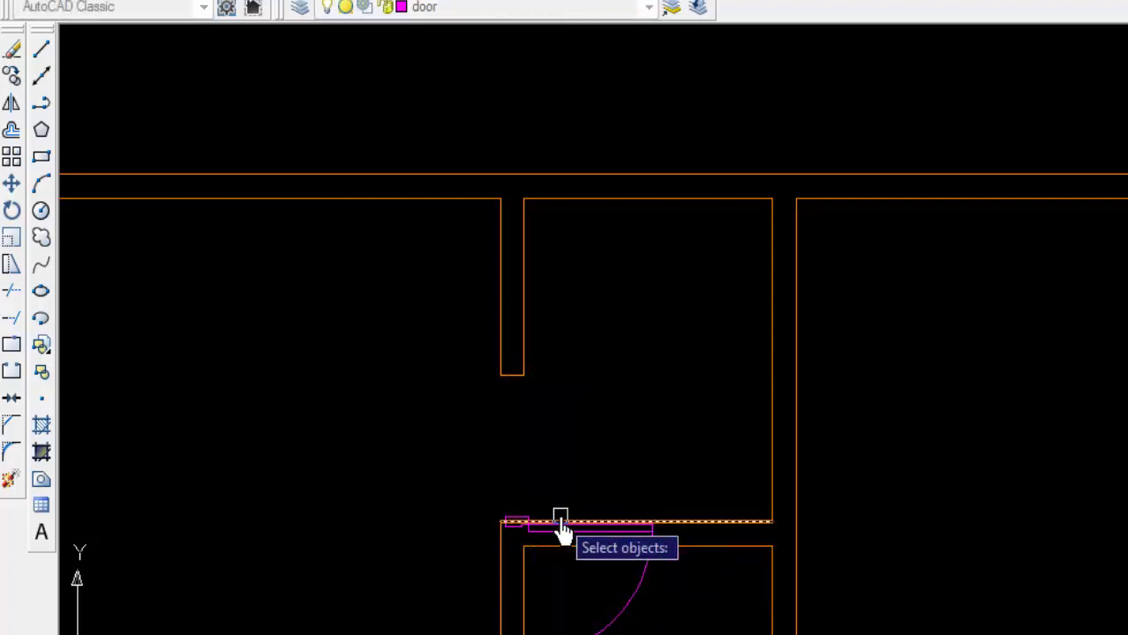
click(532, 525)
key(Return)
click(521, 511)
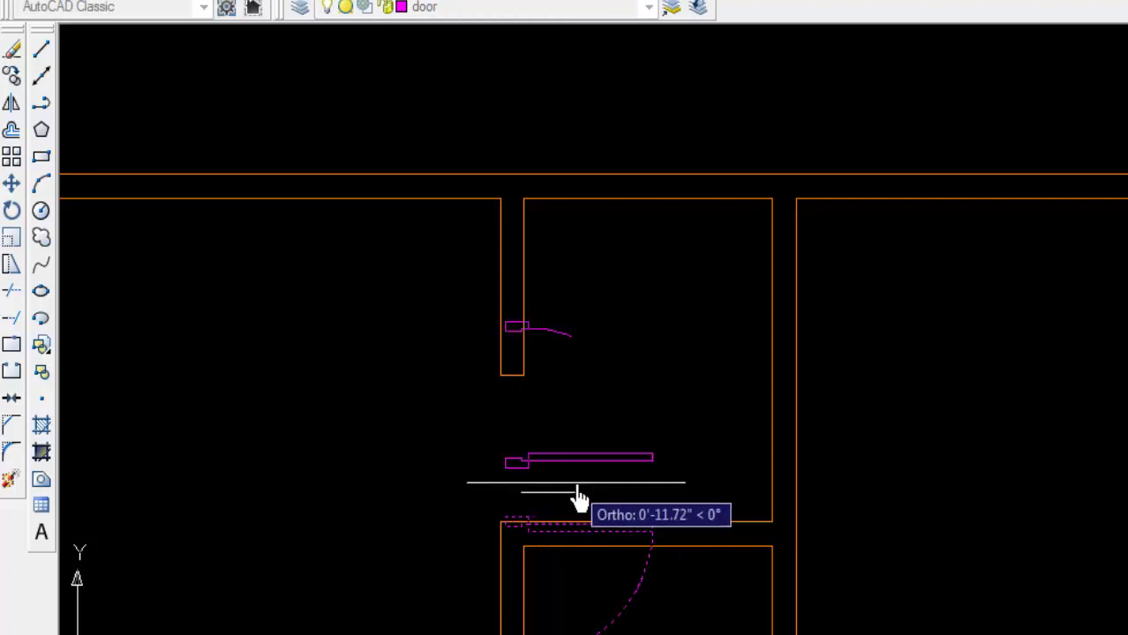
click(578, 498)
key(Return)
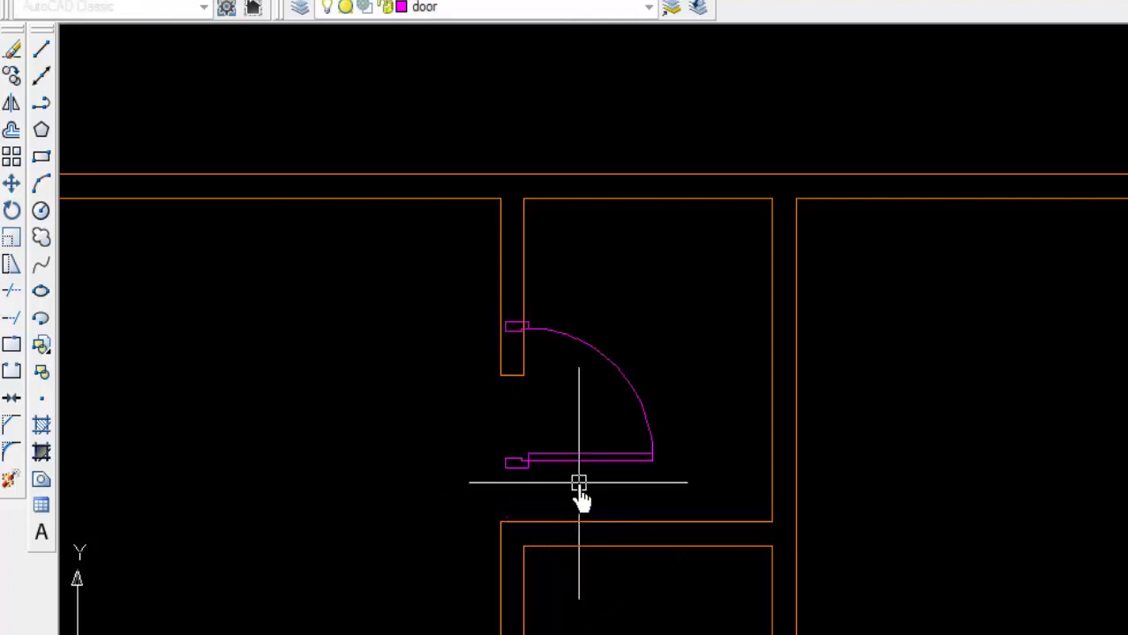
text(m)
Step: Move the mirrored door by its jamb corner flush into the wall opening
key(Return)
click(569, 462)
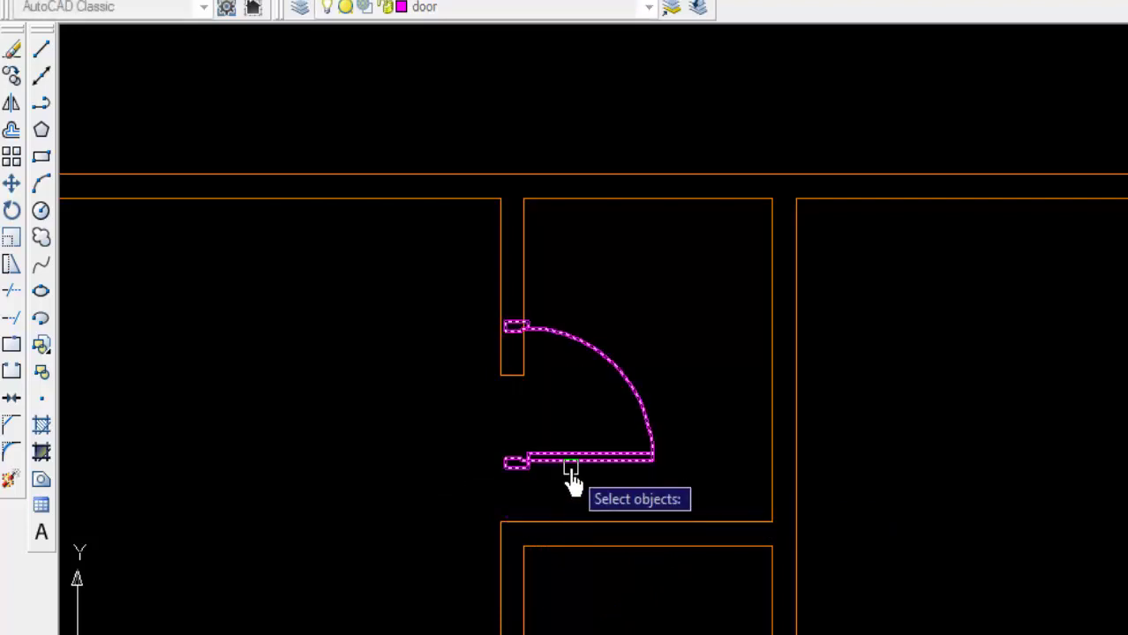
key(Return)
scroll(528, 487, up, 3)
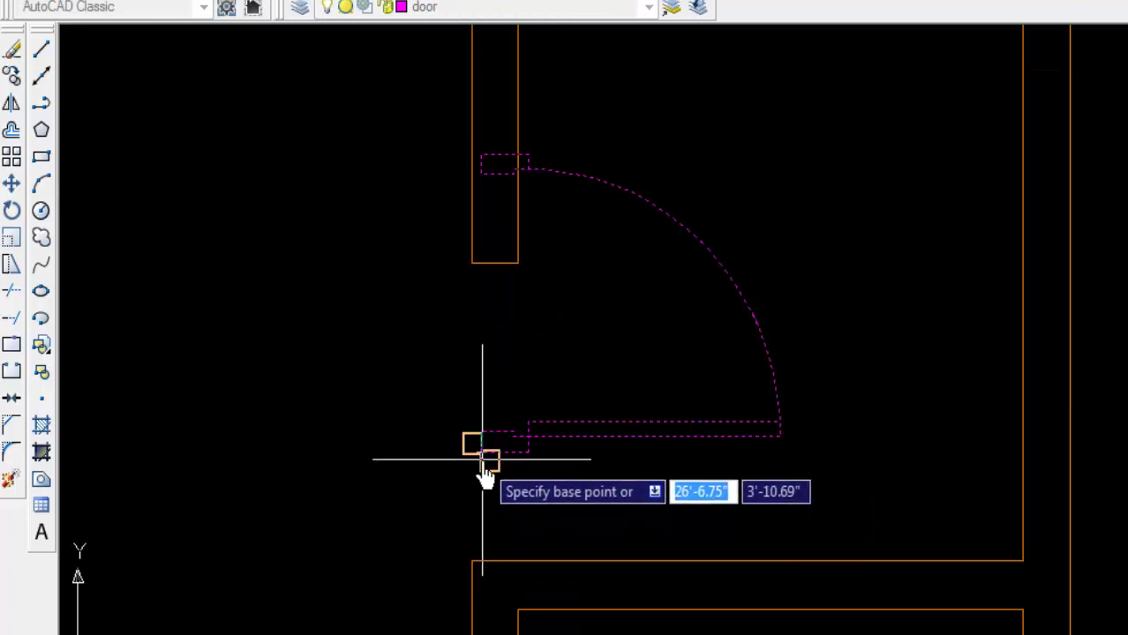
click(481, 453)
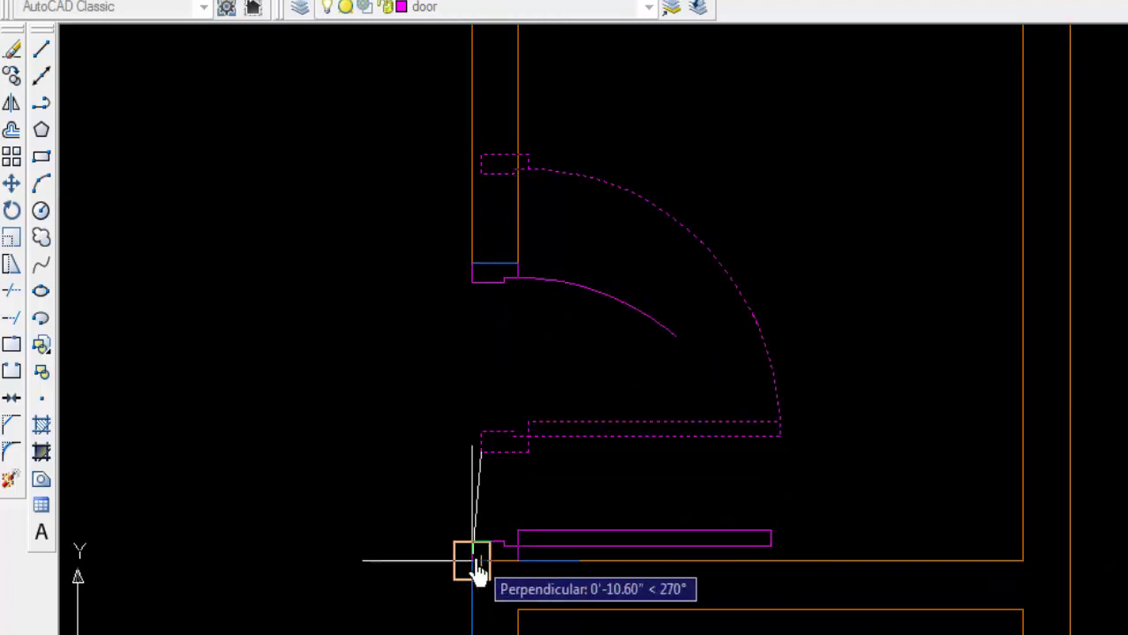
click(472, 561)
scroll(617, 437, down, 2)
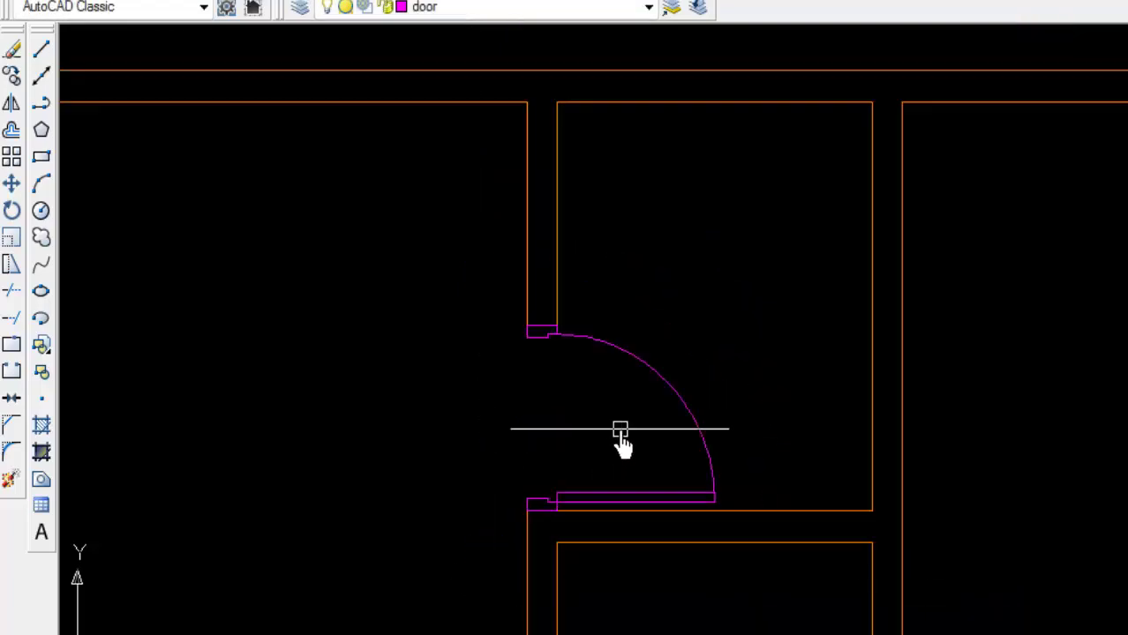
scroll(625, 435, down, 2)
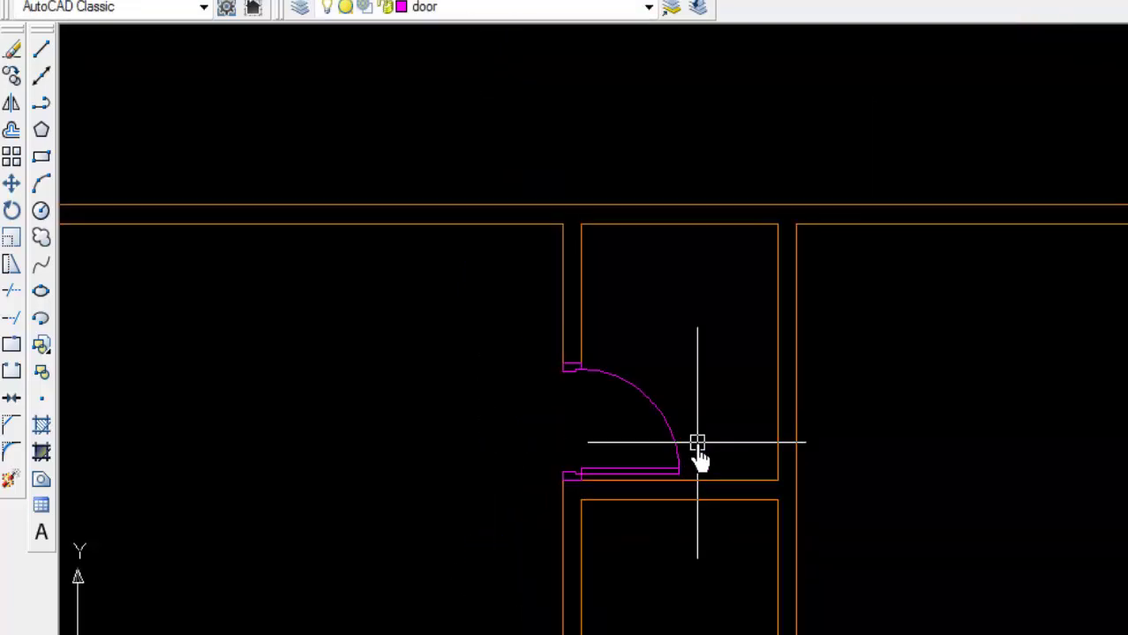
Step: Start a rectangle with its first corner at the wall corner below the stair room
scroll(697, 446, down, 3)
middle_drag(697, 447, 674, 378)
scroll(663, 338, down, 2)
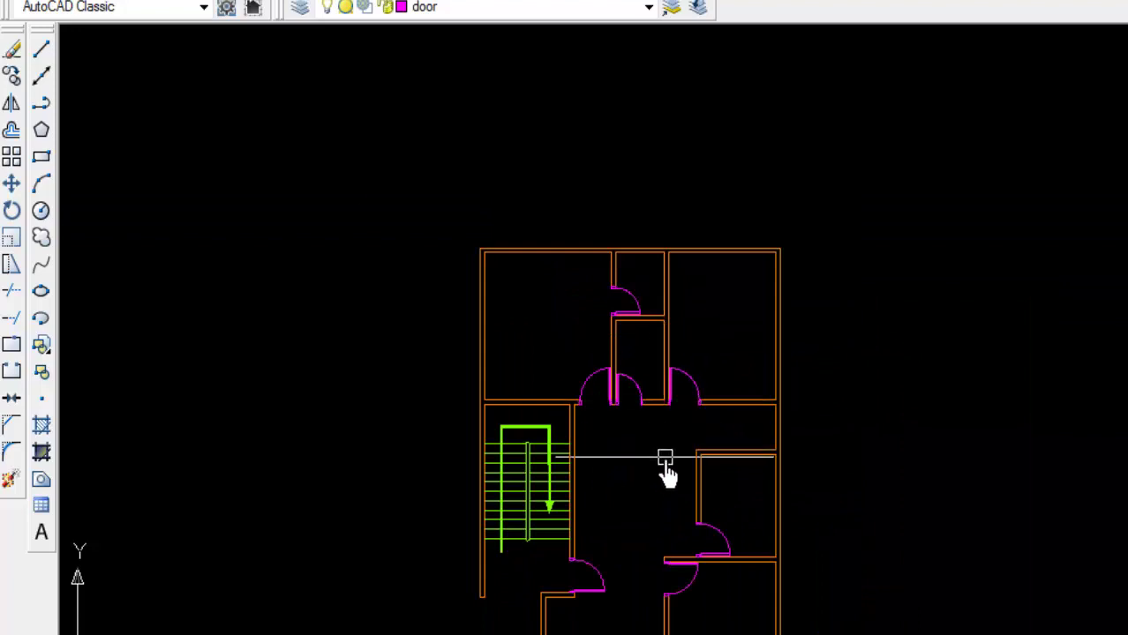
middle_drag(666, 474, 646, 416)
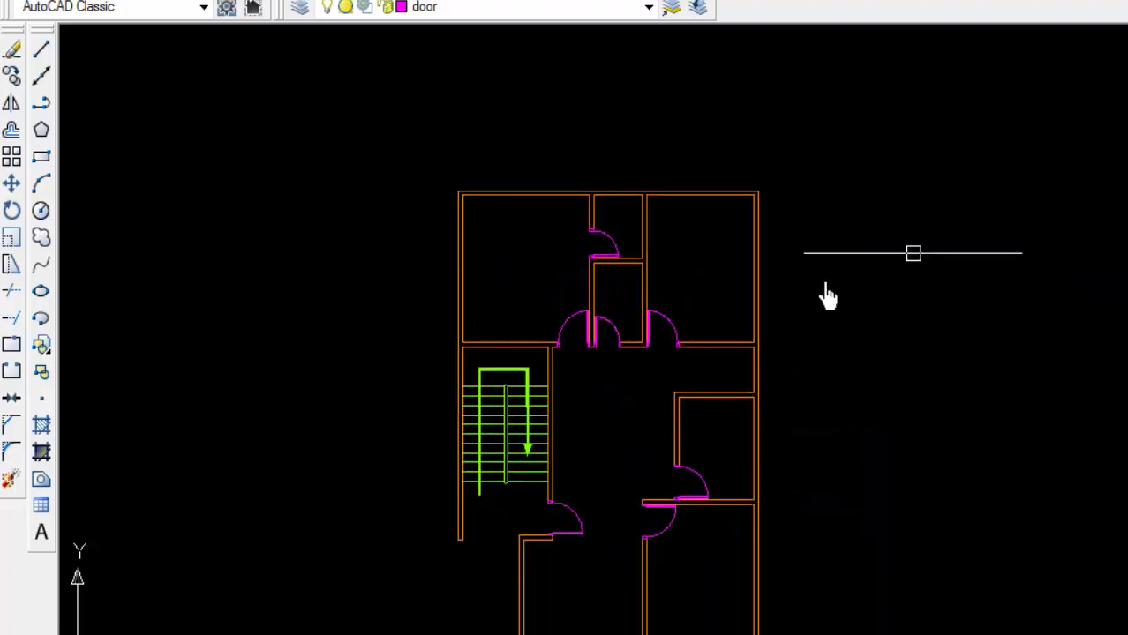
click(41, 159)
scroll(503, 574, up, 1)
scroll(524, 559, up, 3)
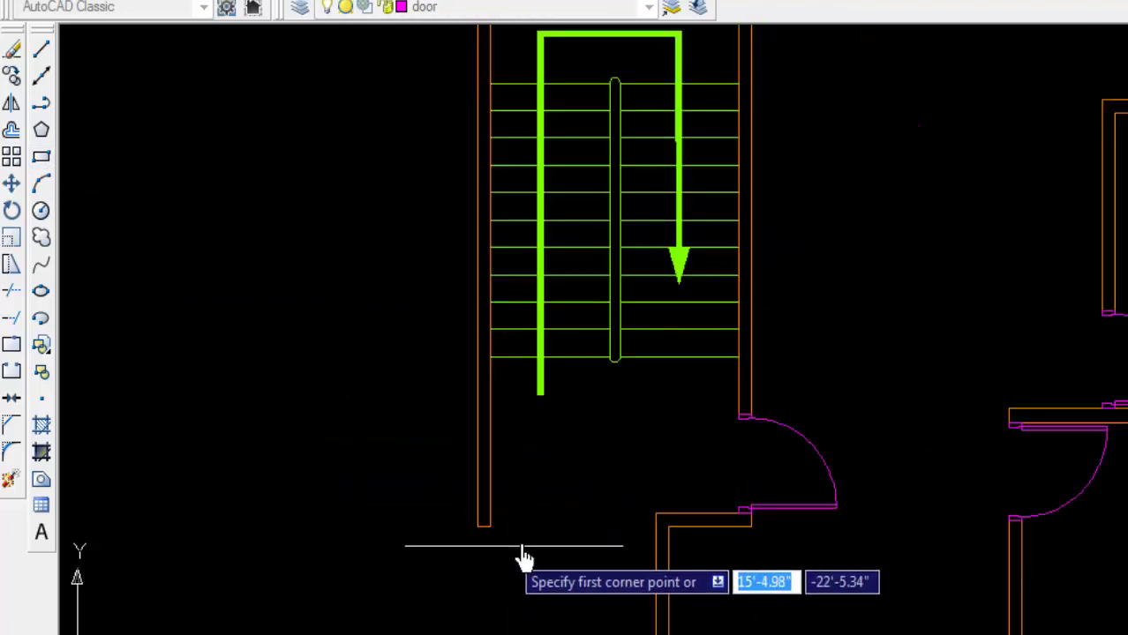
click(656, 513)
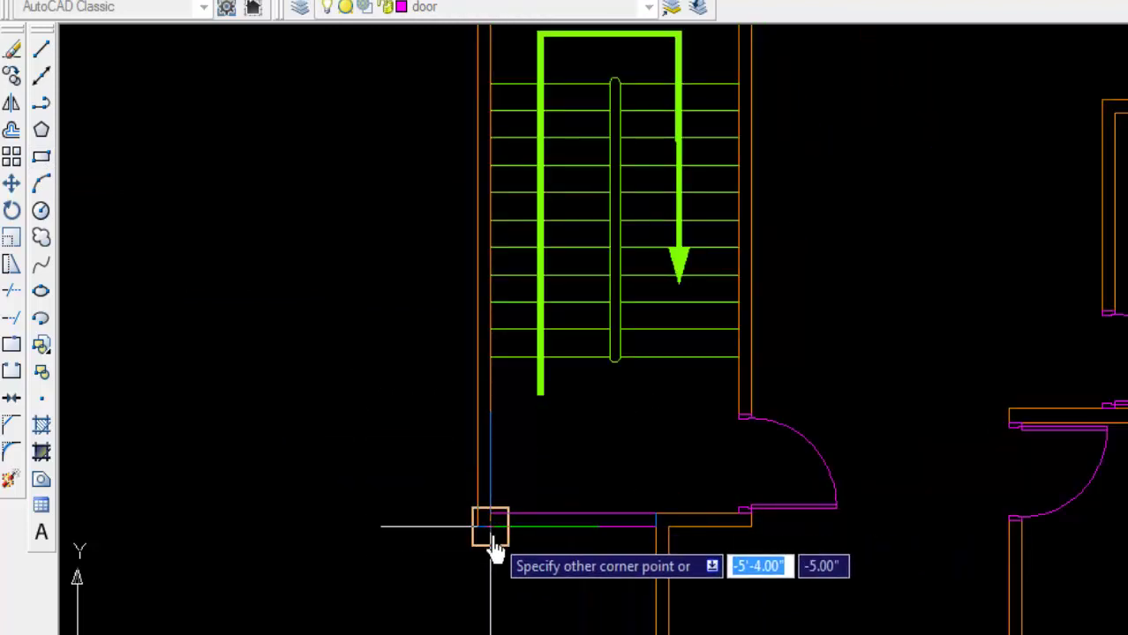
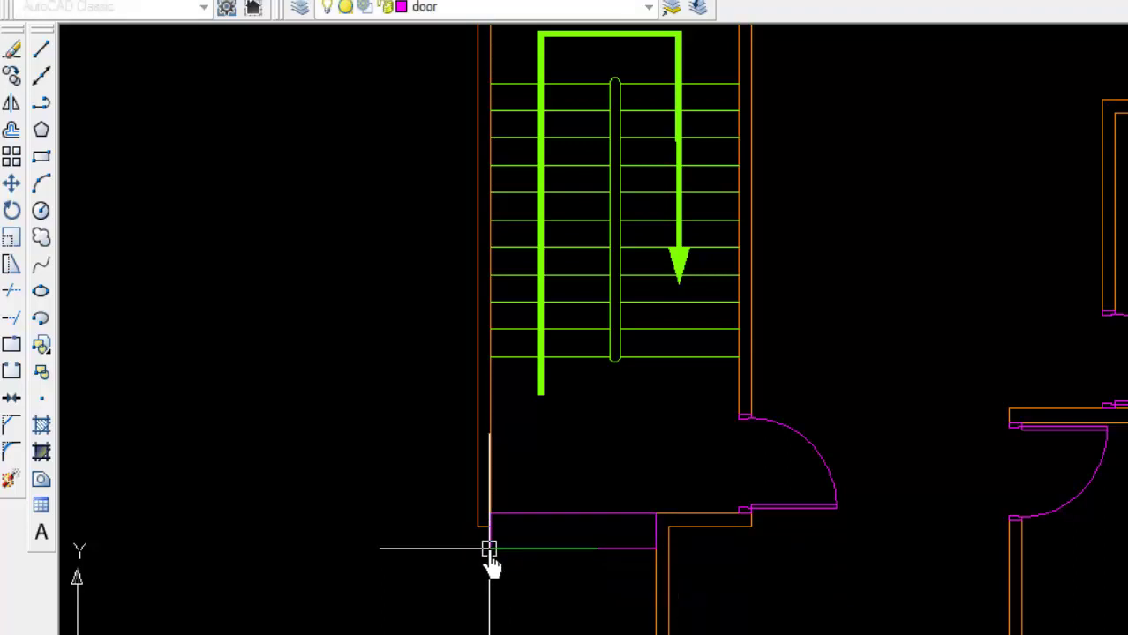
Step: Finish the magenta rectangle below the stairs and copy it downward as another step
click(489, 548)
scroll(573, 377, down, 2)
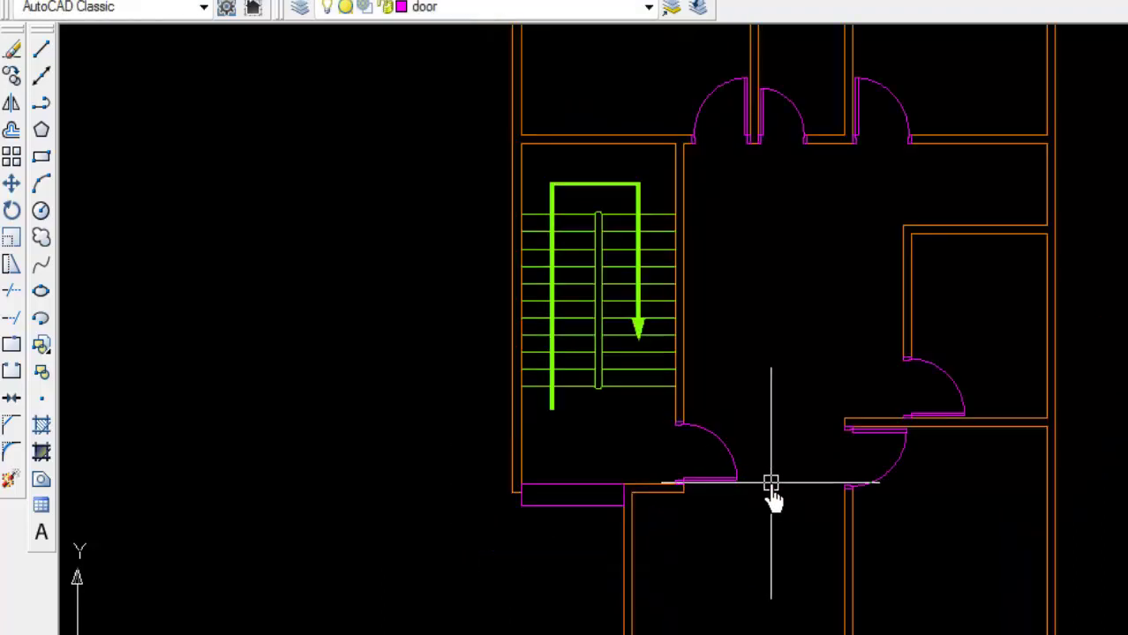
text(co)
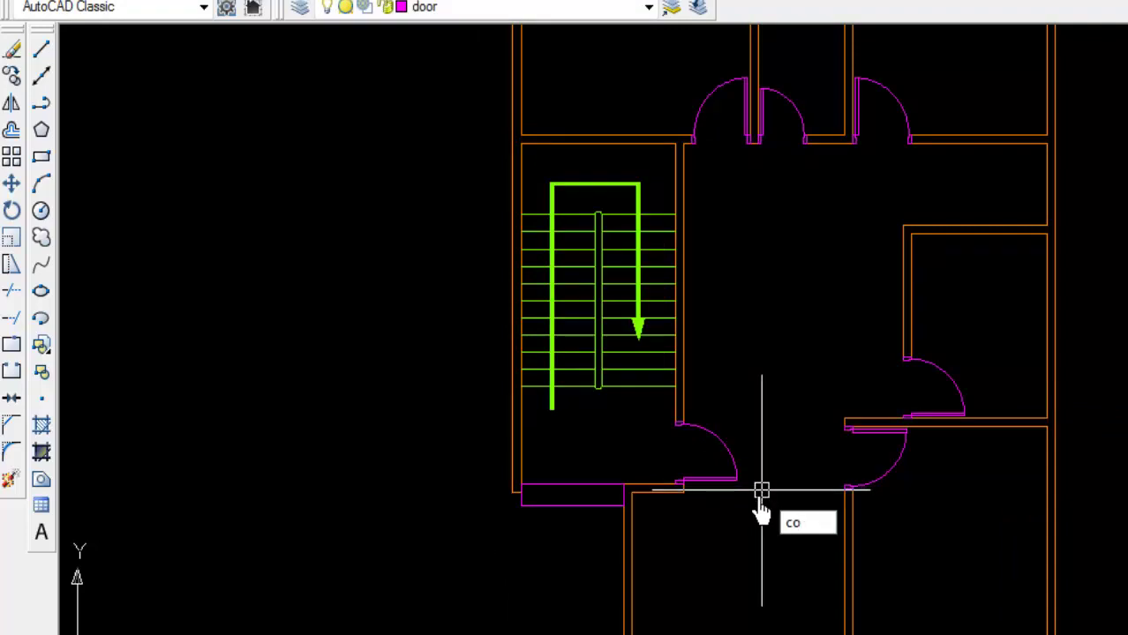
key(Return)
click(578, 508)
key(Return)
scroll(592, 521, up, 2)
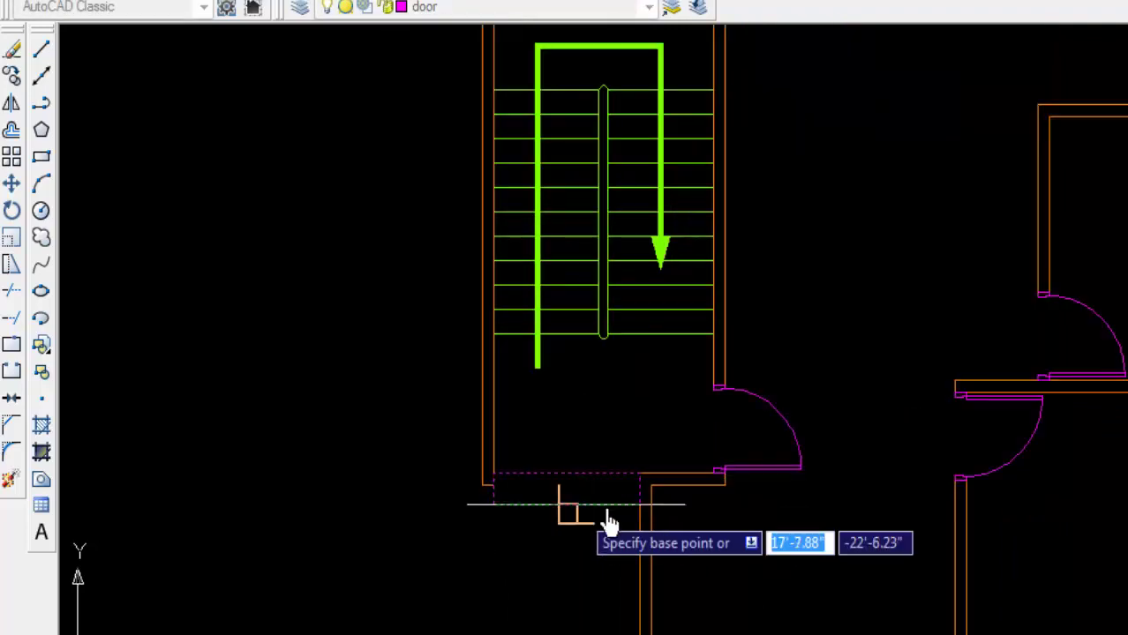
scroll(521, 516, up, 2)
click(482, 460)
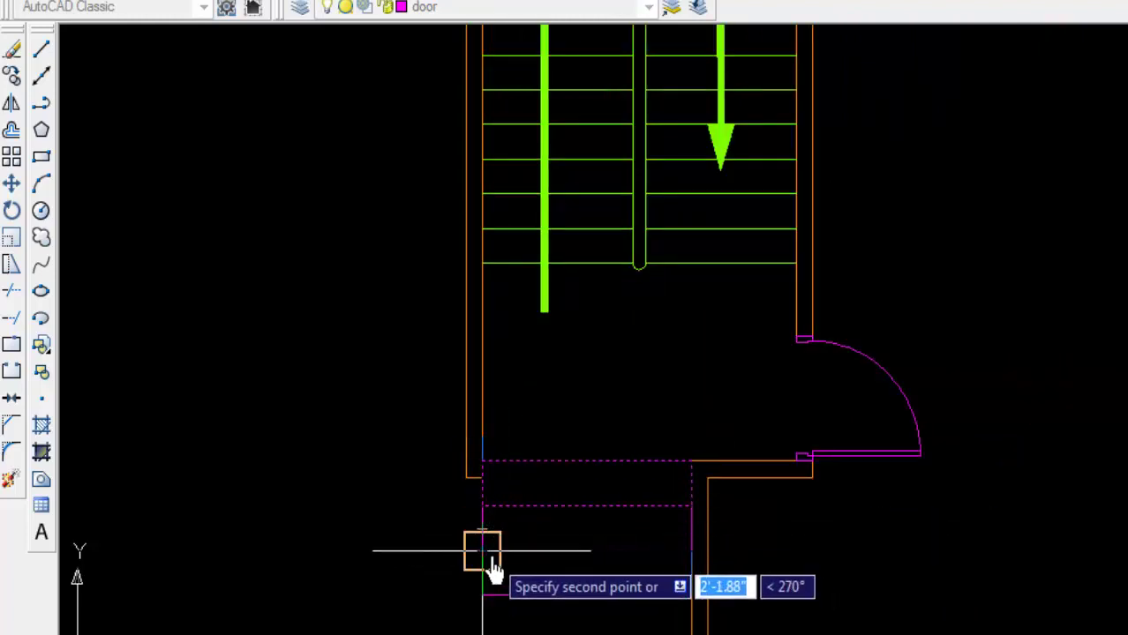
click(482, 550)
key(Return)
Step: Move the set of magenta step rectangles up against the wall below the stairs
click(543, 609)
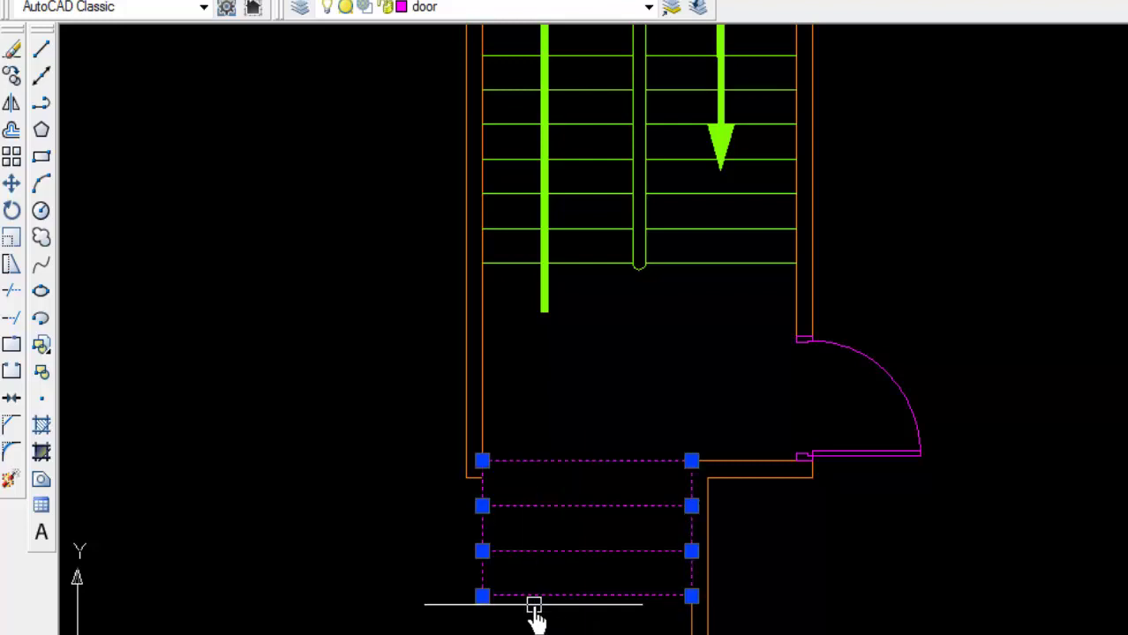
text(m)
key(Return)
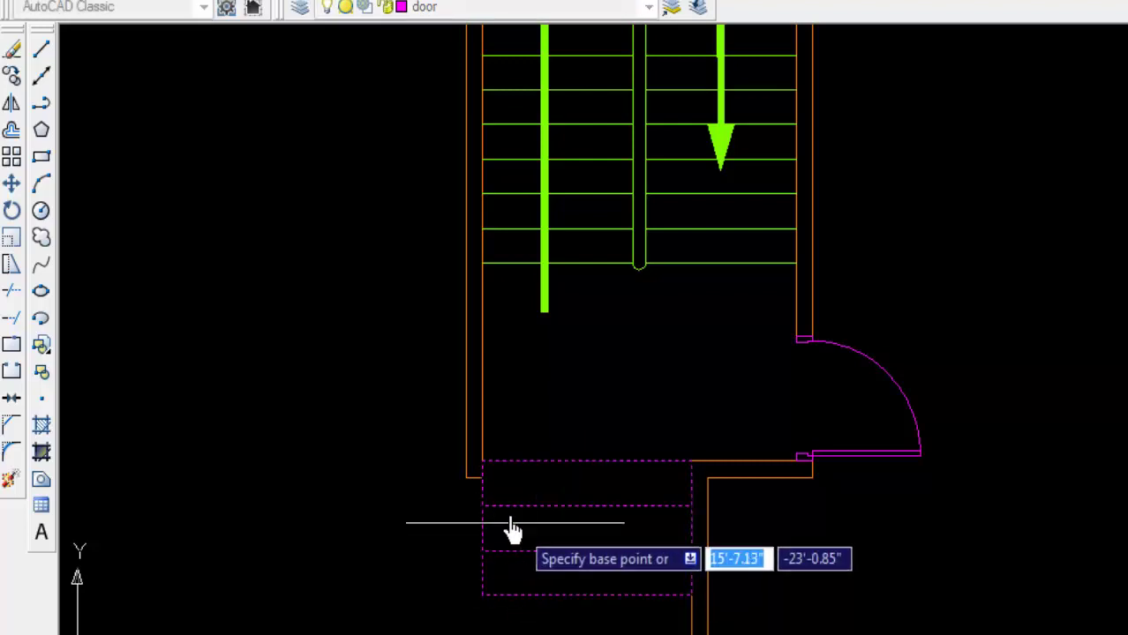
click(482, 460)
click(495, 492)
Step: Zoom out and pan so the whole floor plan is centred in view
scroll(495, 492, down, 1)
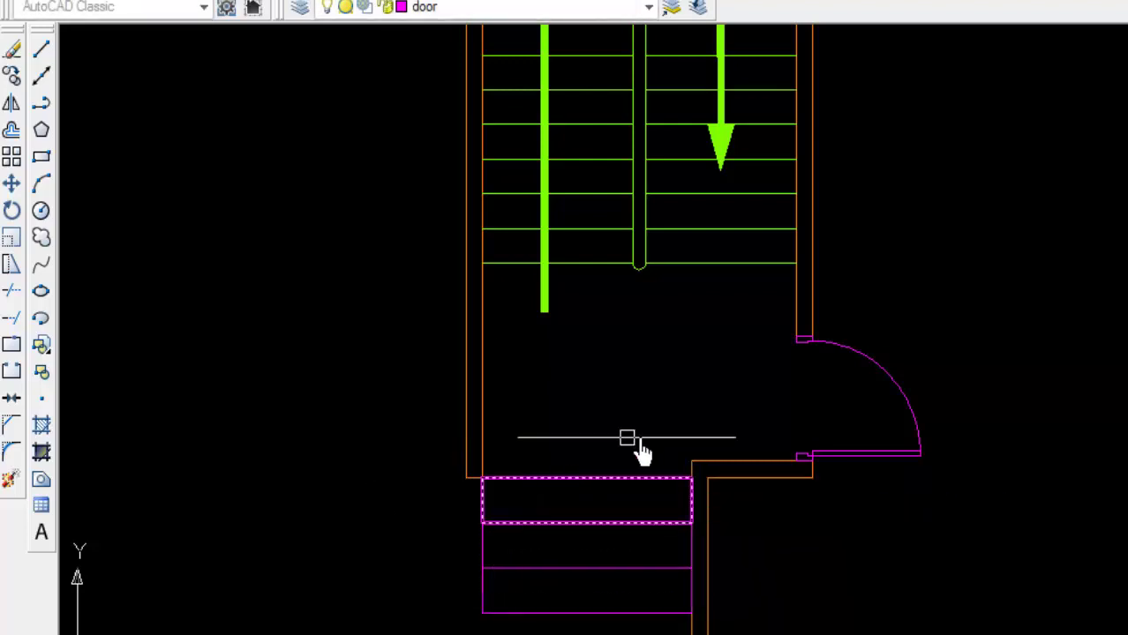
scroll(641, 449, down, 2)
scroll(676, 428, down, 2)
middle_drag(865, 521, 618, 626)
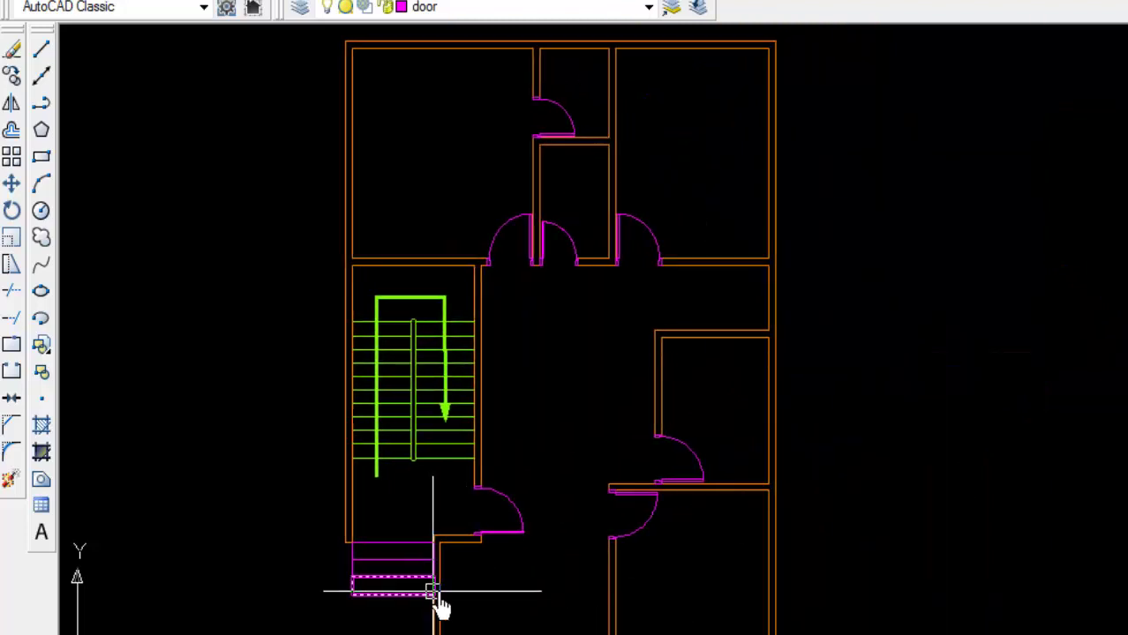
scroll(688, 501, down, 1)
scroll(686, 488, down, 1)
middle_drag(685, 484, 664, 418)
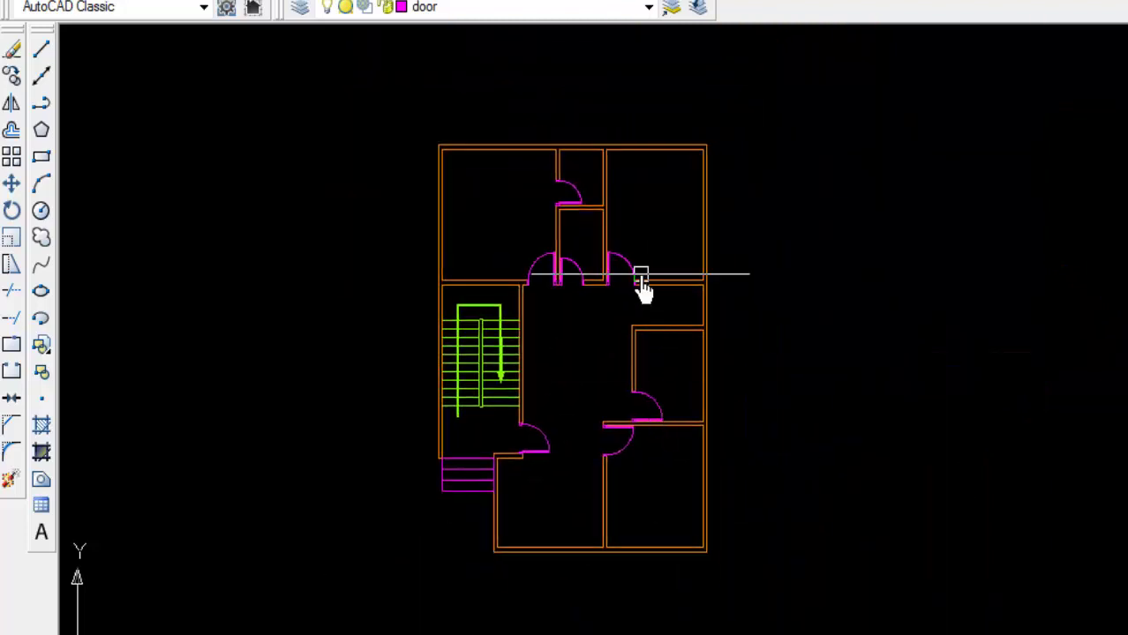
scroll(583, 232, up, 2)
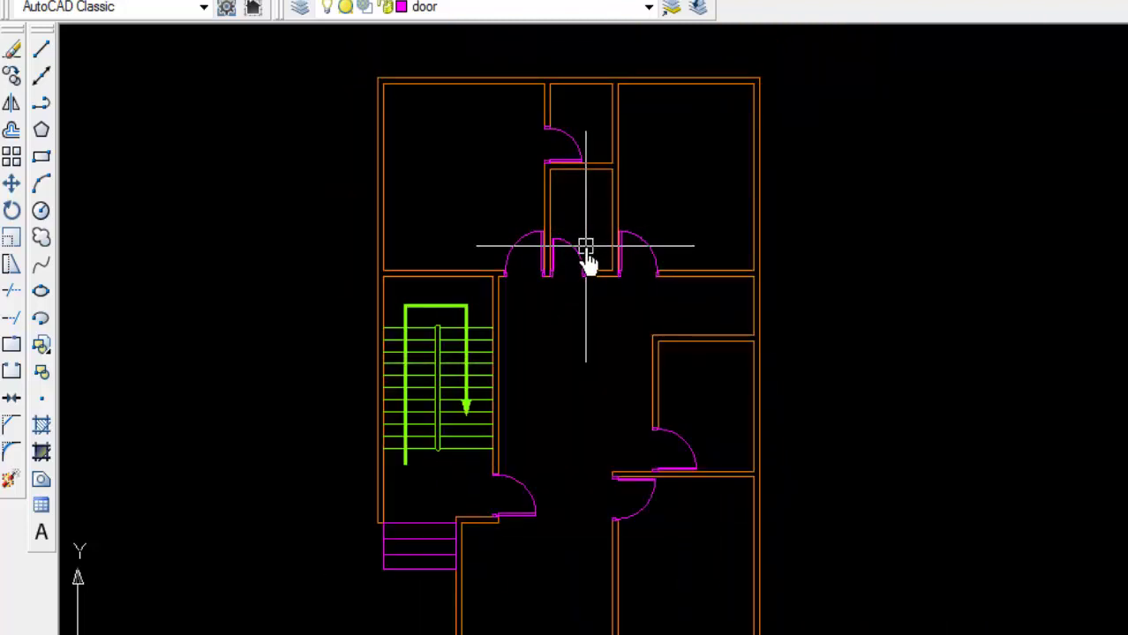
middle_drag(606, 298, 622, 308)
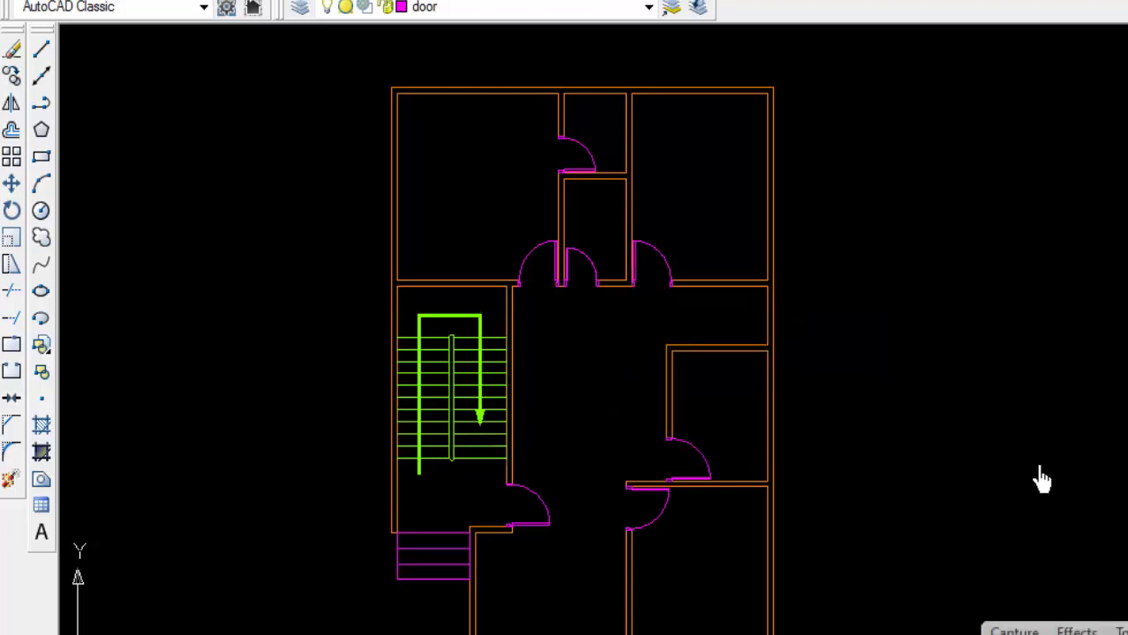
Step: Add a multiline text label reading 'room' in the top-left room
mouse_move(648, 412)
middle_down()
mouse_move(629, 365)
mouse_move(641, 390)
middle_up()
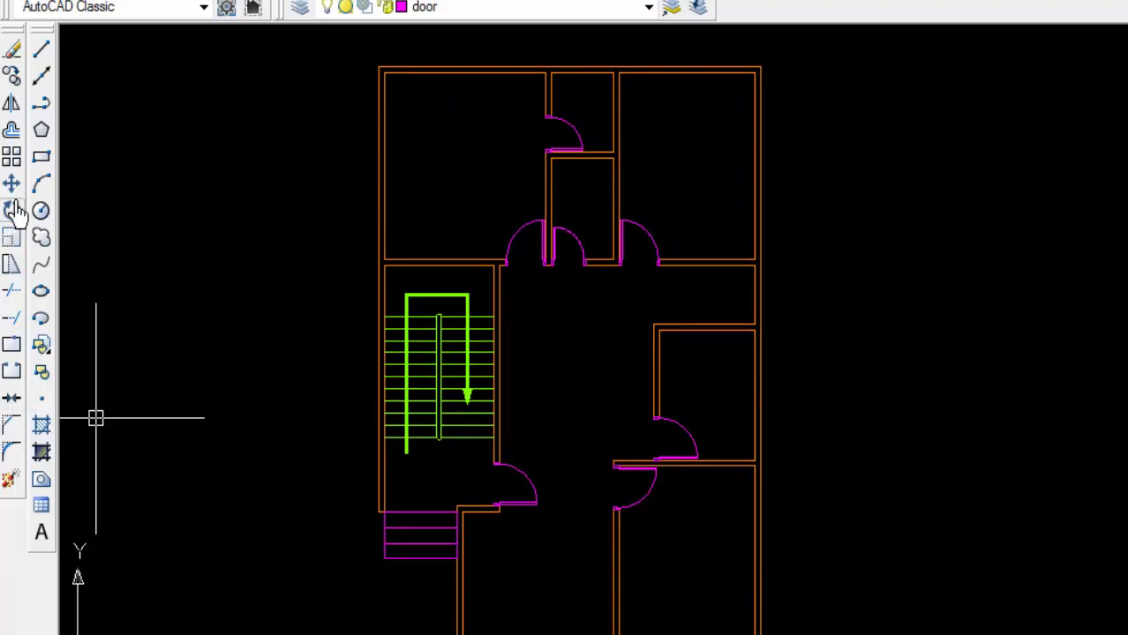
click(38, 540)
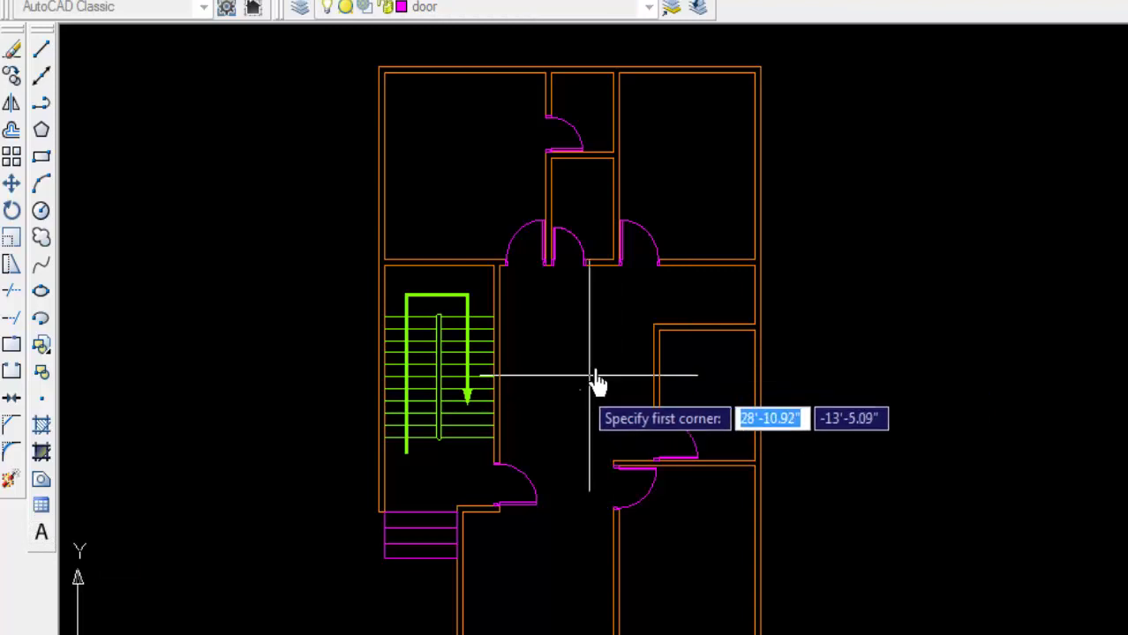
click(434, 123)
click(510, 222)
text(room)
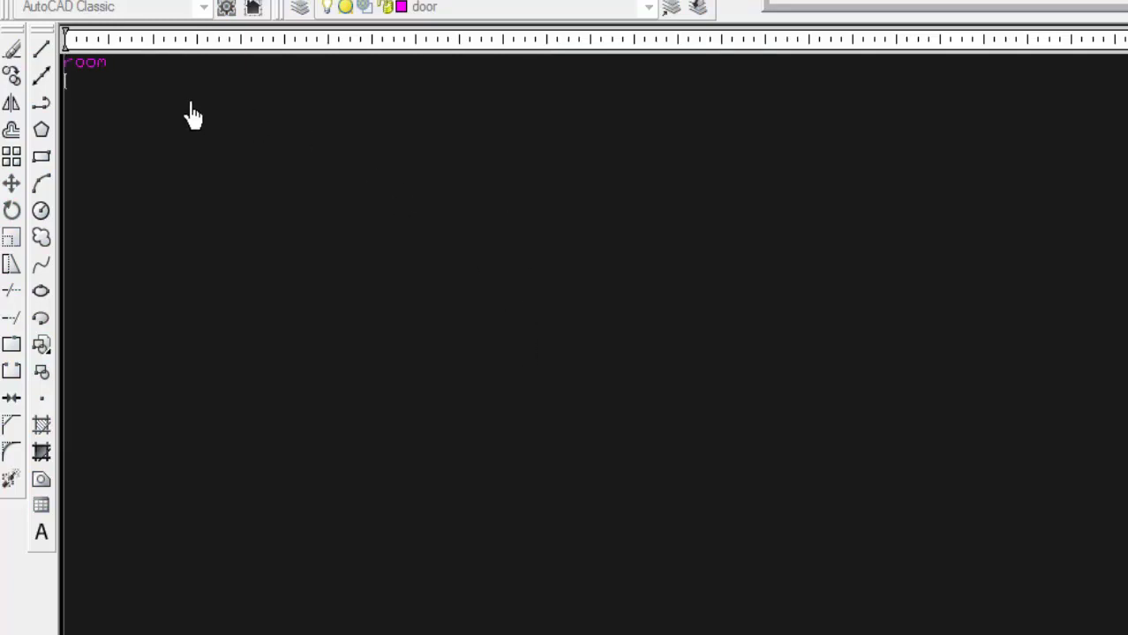
drag(192, 114, 81, 78)
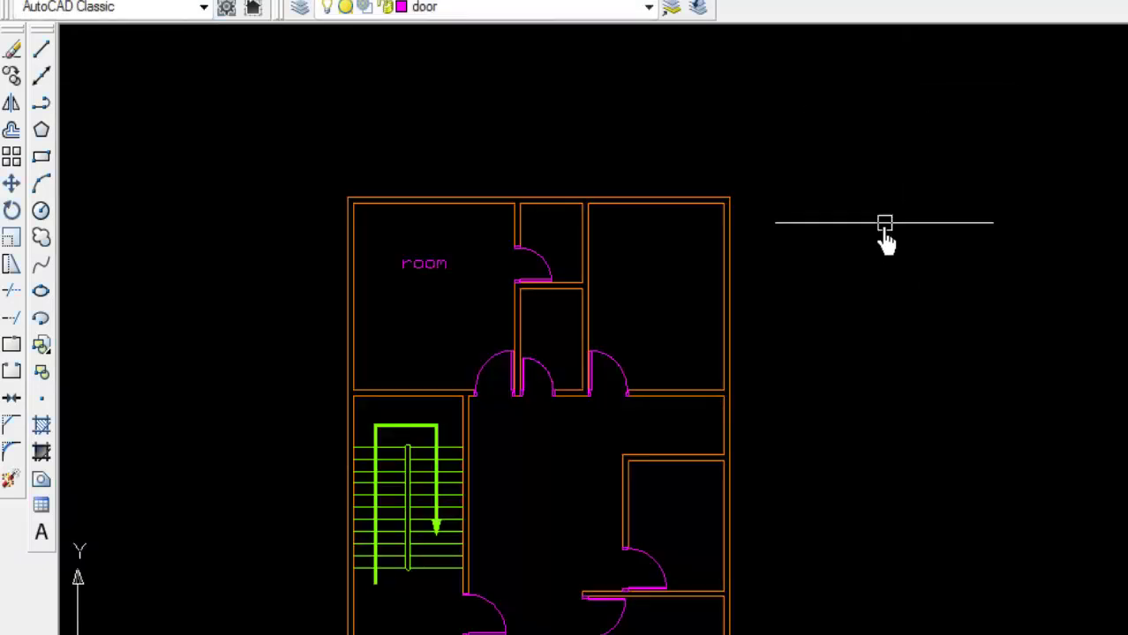
Step: Change the top-left label to Times New Roman and capitalise it to 'Room'
scroll(405, 238, up, 2)
scroll(406, 238, up, 2)
scroll(442, 296, up, 1)
double_click(584, 252)
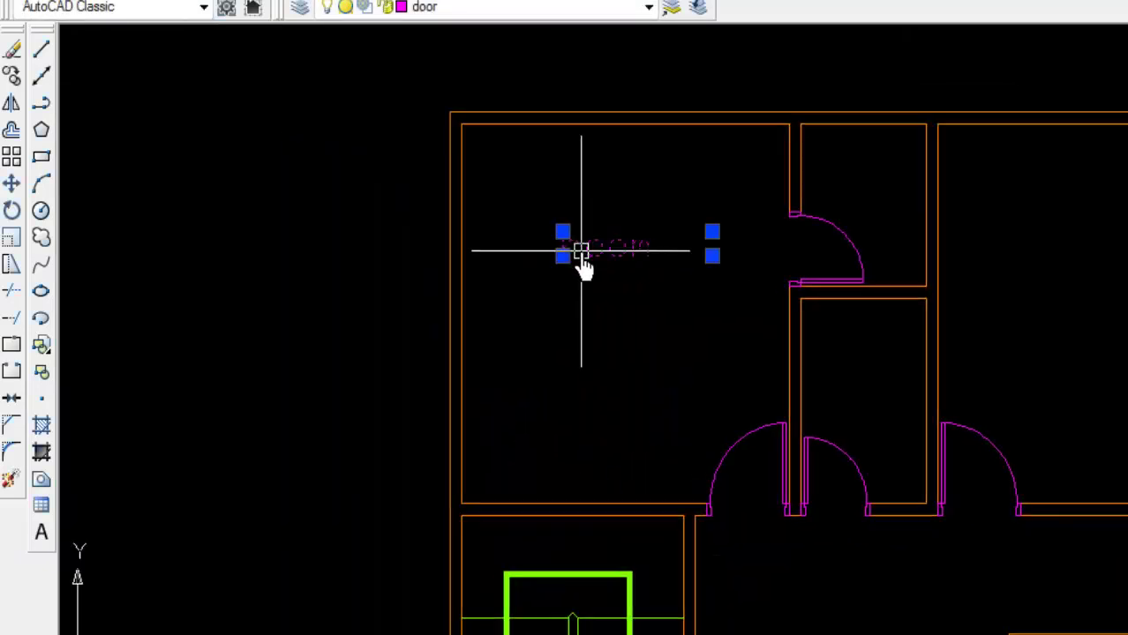
drag(675, 258, 494, 259)
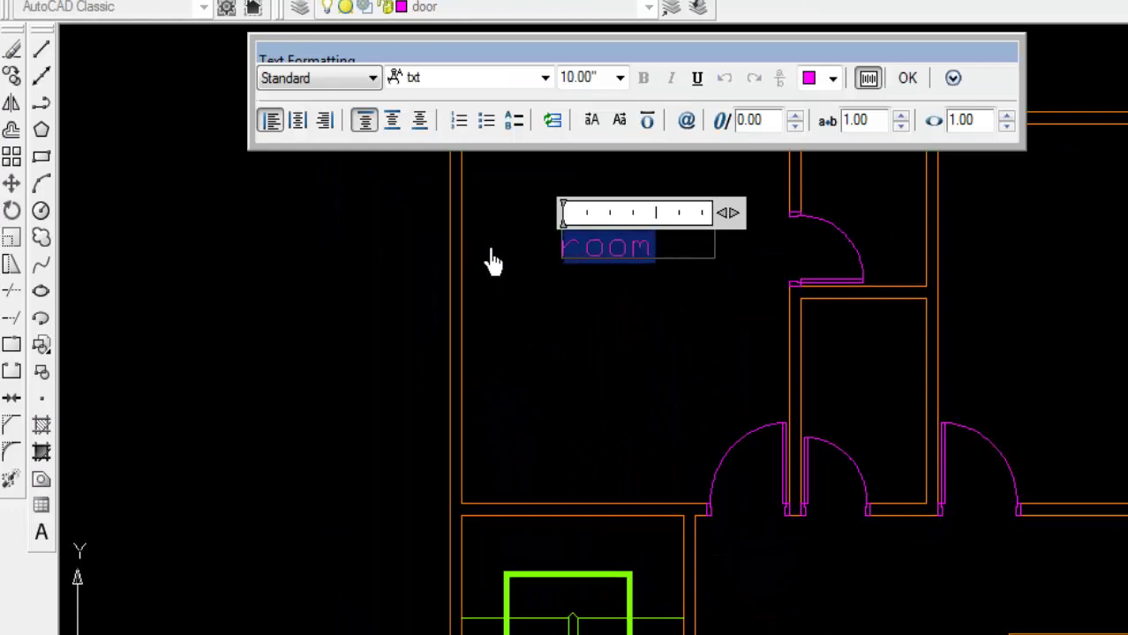
click(521, 84)
key(t)
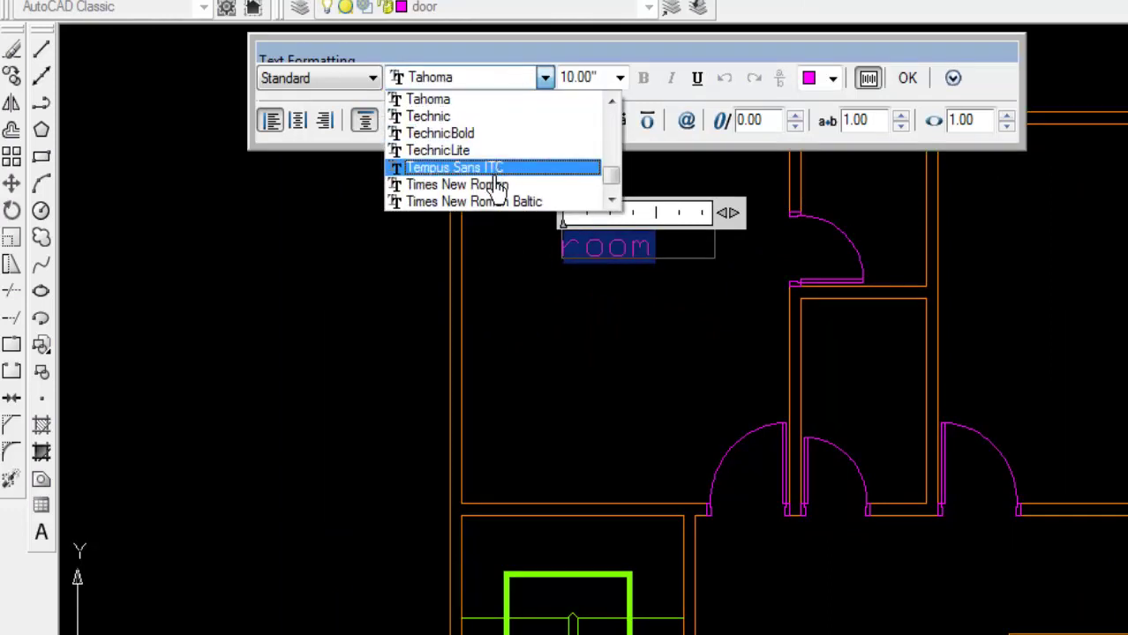
click(499, 185)
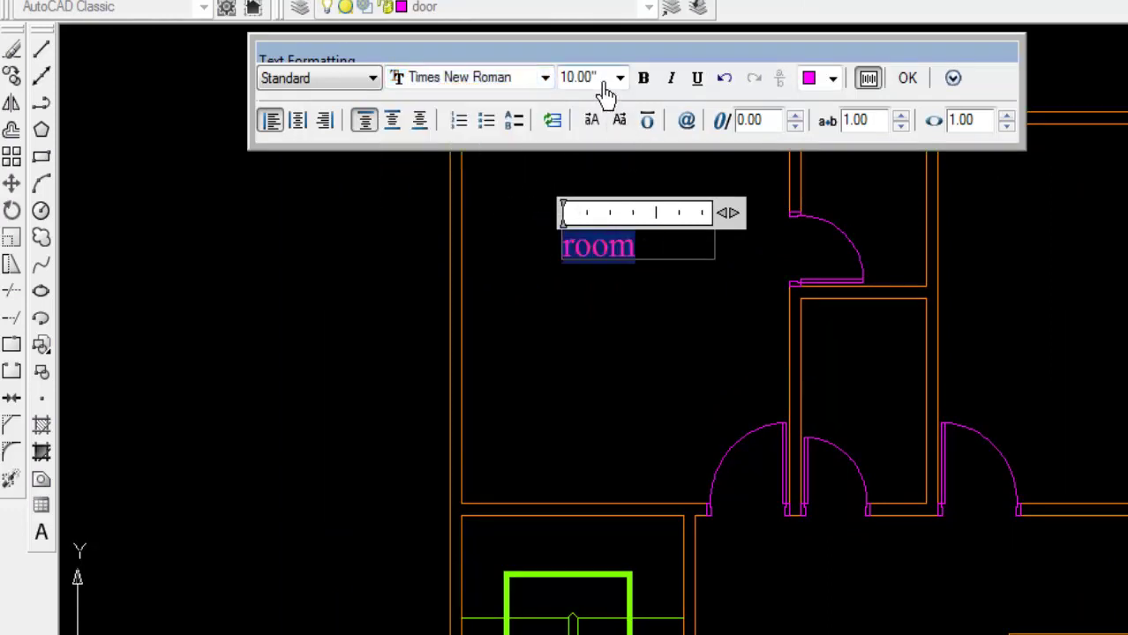
click(570, 253)
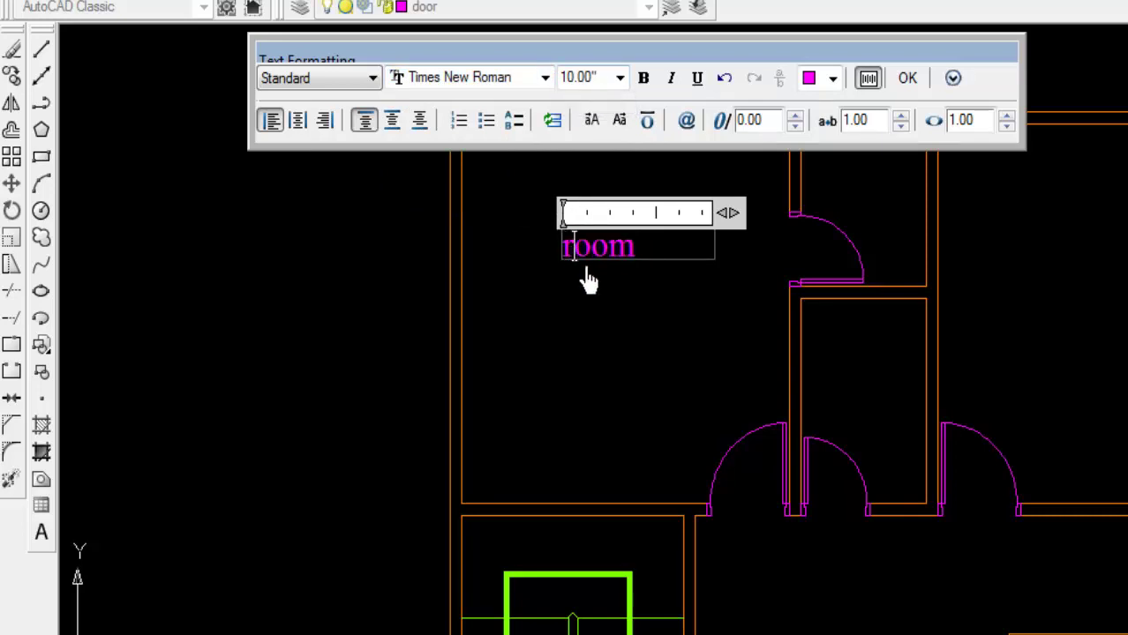
key(BackSpace)
text(R)
click(672, 285)
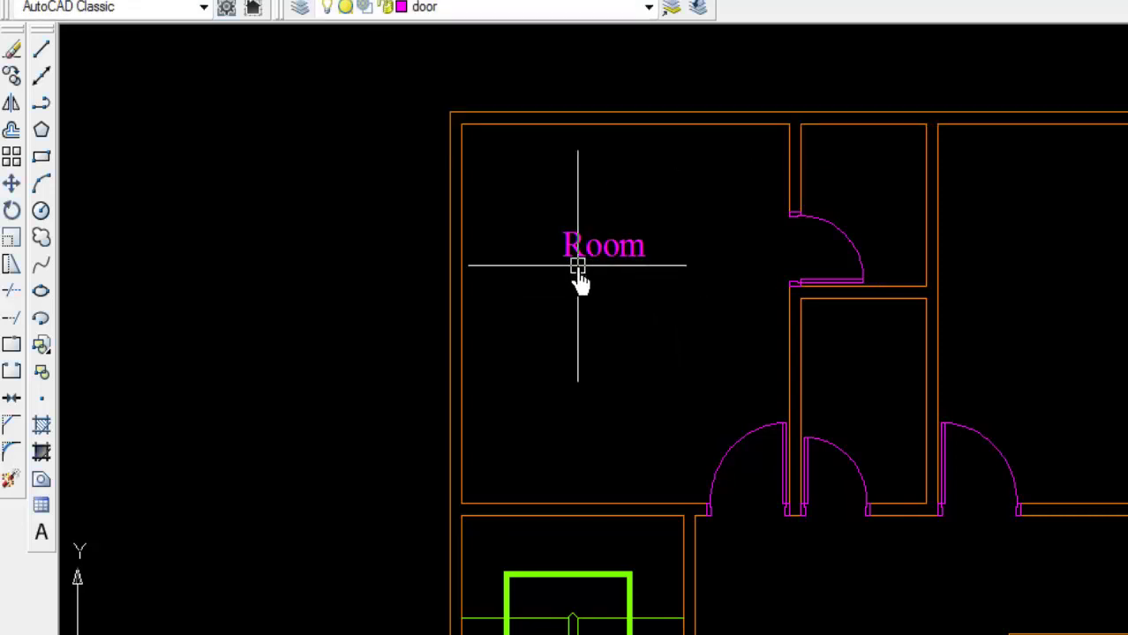
Step: Start an unintended circle at the Room label and cancel it
text(c)
key(Return)
click(585, 257)
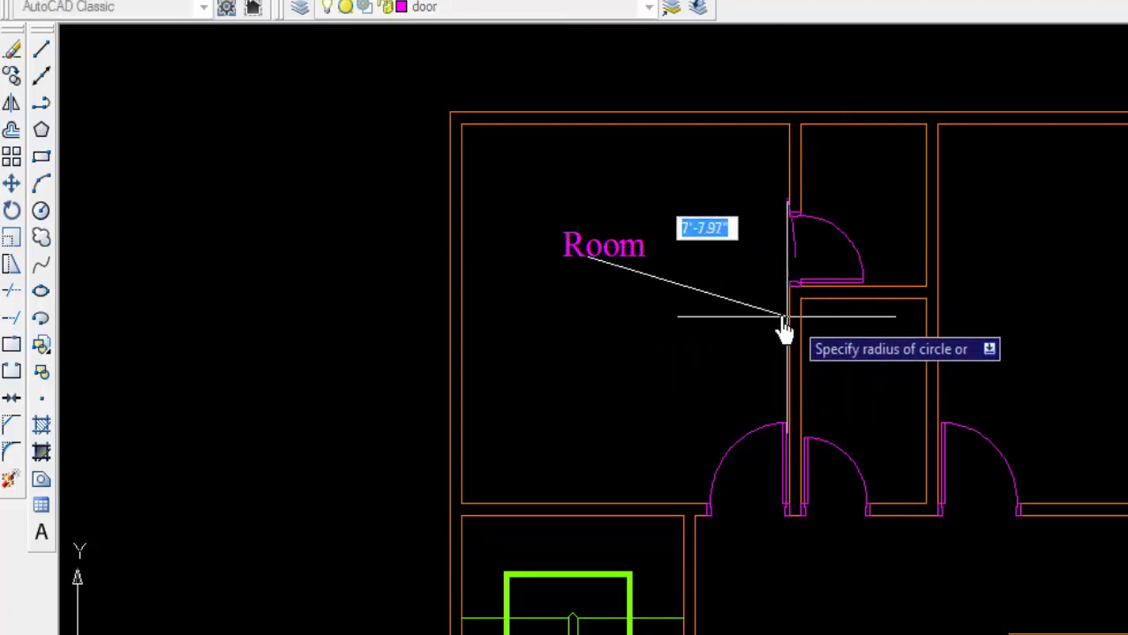
key(Escape)
Step: Copy the Room label into the right, upper-middle and middle rooms
text(co)
key(Return)
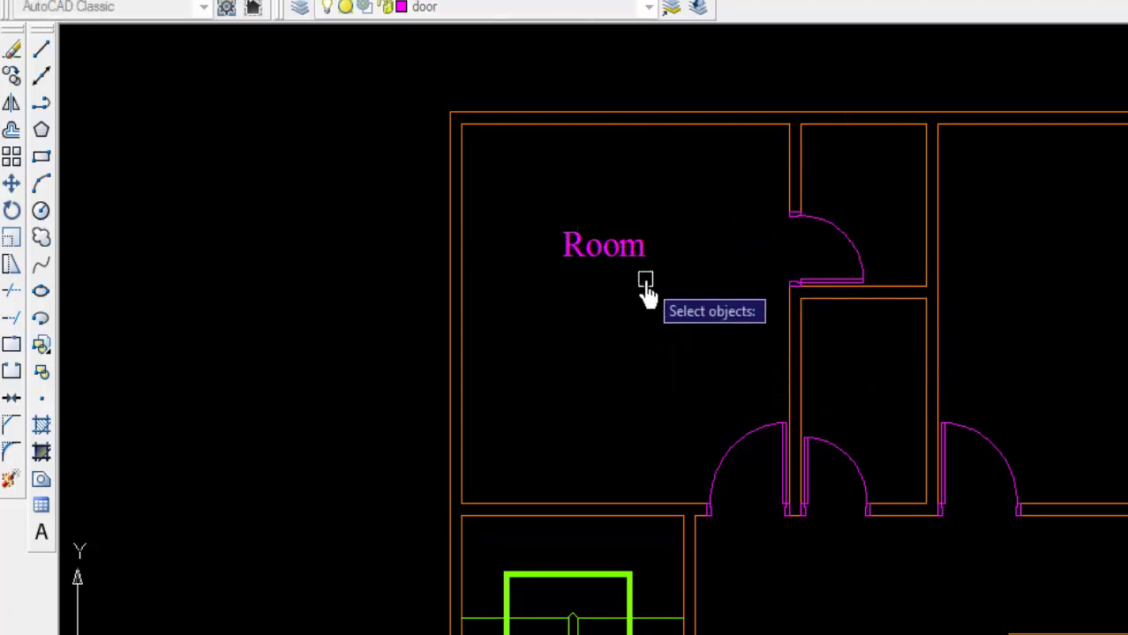
click(603, 249)
key(Return)
click(597, 251)
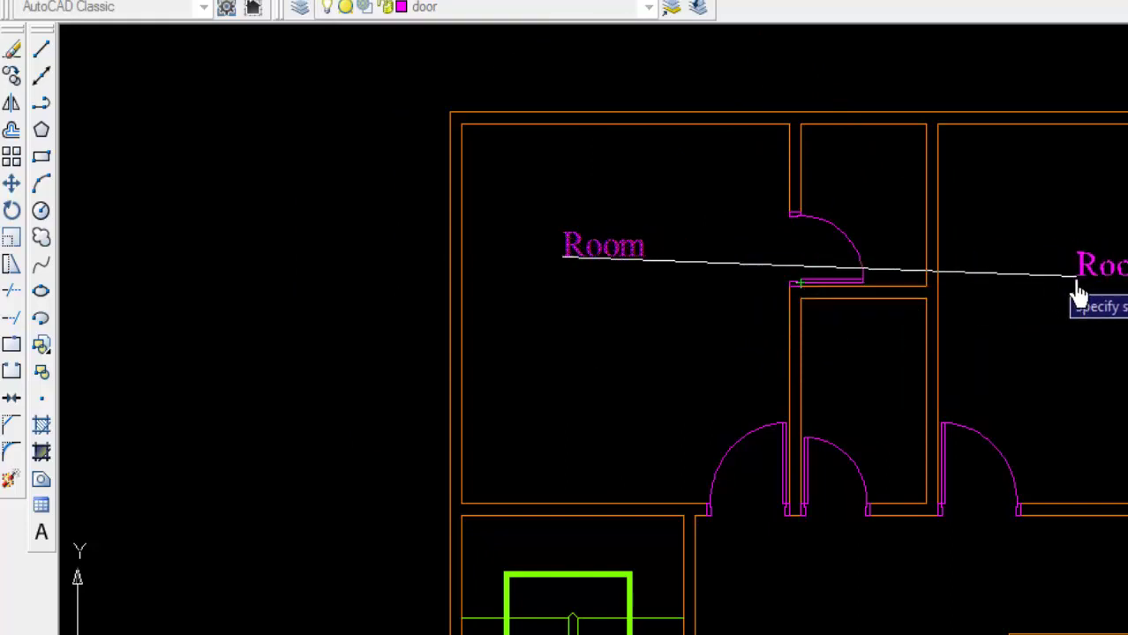
click(1065, 287)
click(838, 186)
click(834, 386)
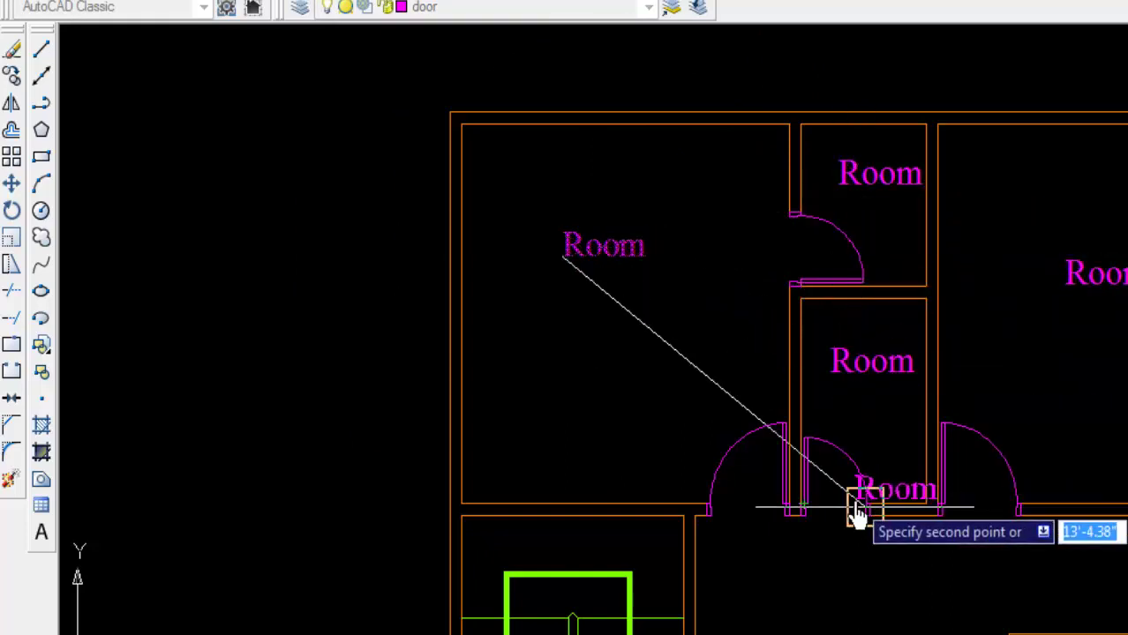
Step: Place more Room label copies in the lower rooms and beside the stairs
middle_drag(861, 507, 777, 325)
click(952, 413)
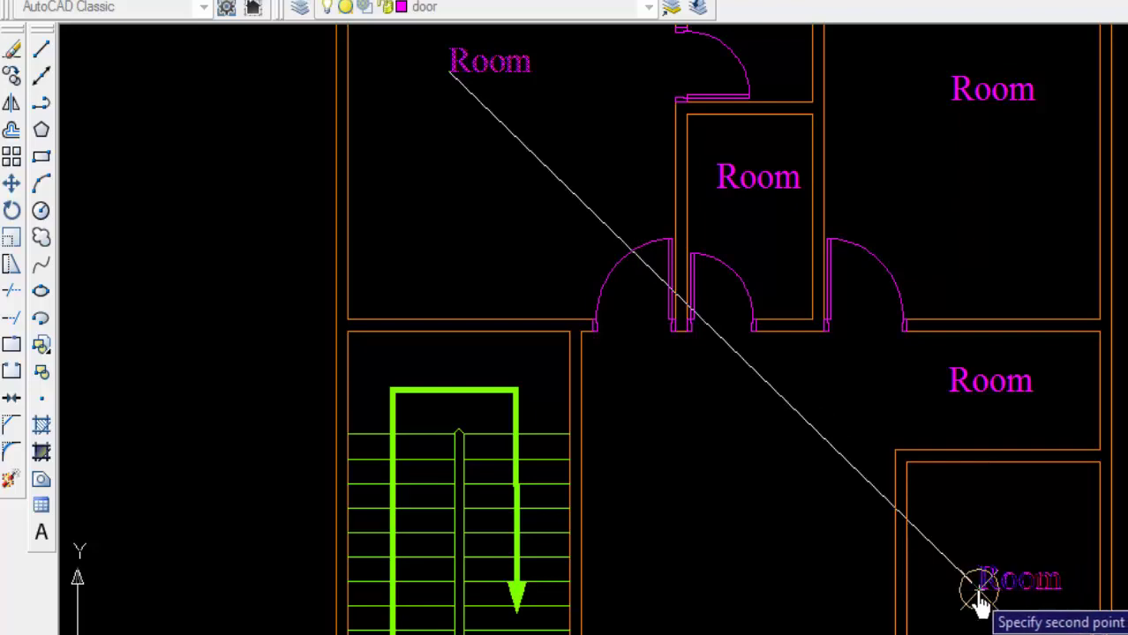
click(980, 593)
middle_drag(980, 593, 937, 315)
click(901, 603)
middle_drag(901, 604, 931, 421)
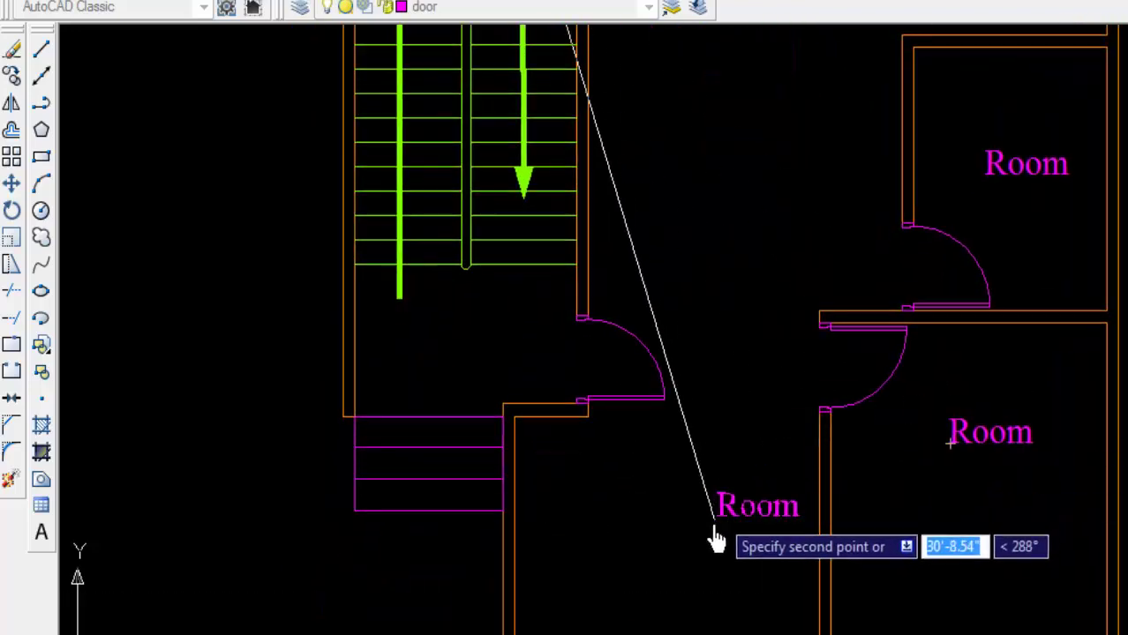
click(655, 609)
click(441, 370)
scroll(729, 547, down, 2)
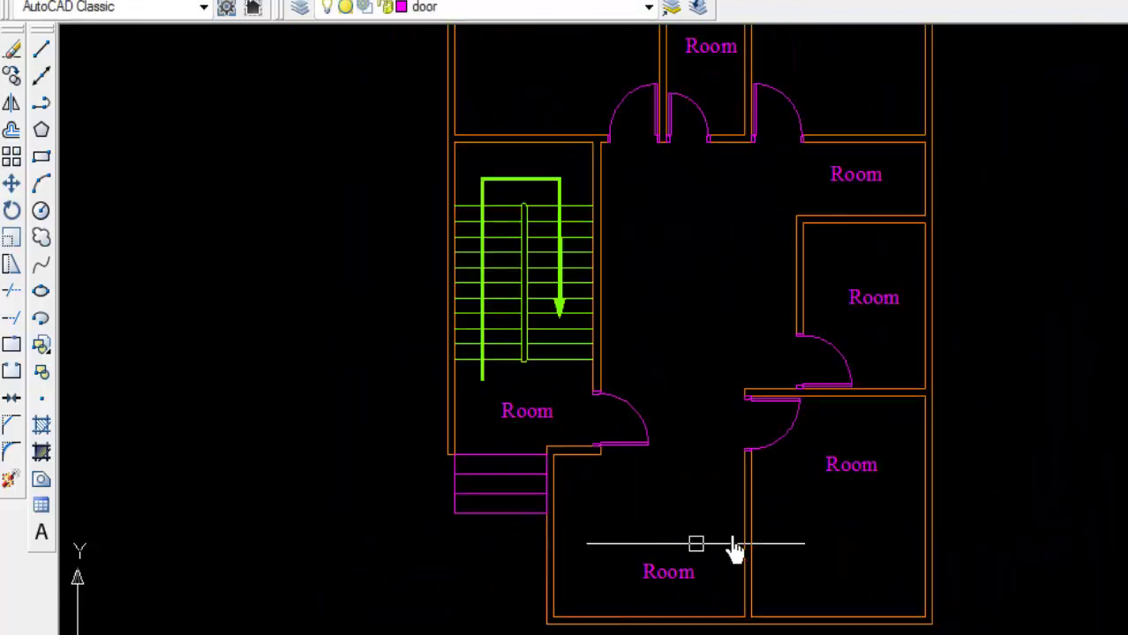
mouse_move(730, 547)
middle_down()
mouse_move(818, 492)
mouse_move(767, 163)
middle_up()
scroll(799, 353, up, 2)
Step: Relabel the upper-middle narrow room as Toilet and shift the label slightly left
scroll(768, 300, up, 2)
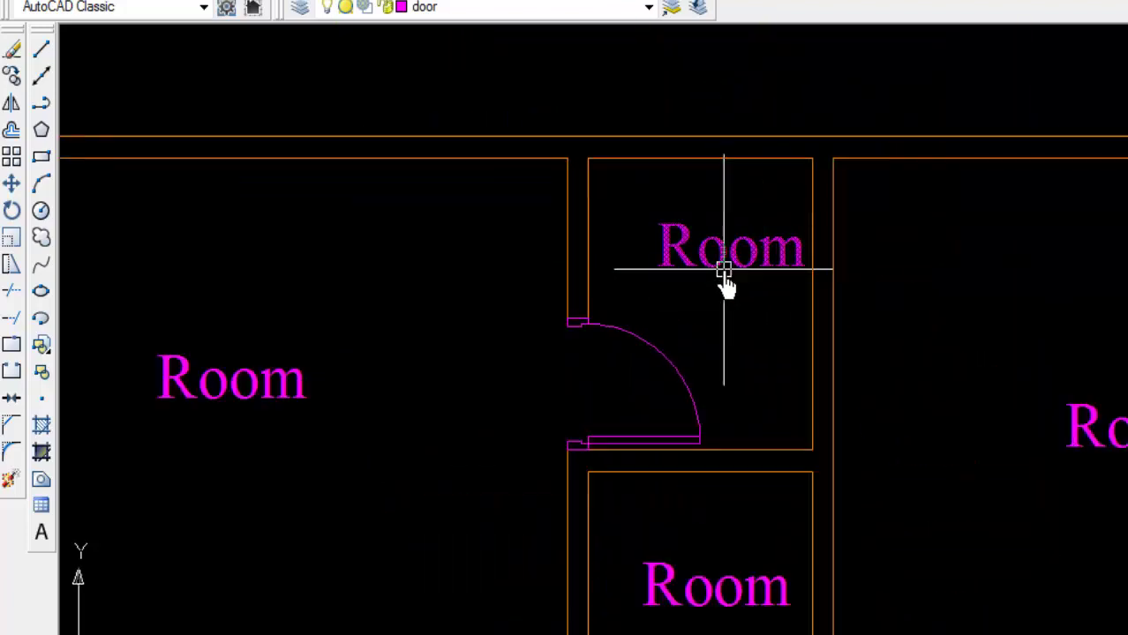
double_click(722, 275)
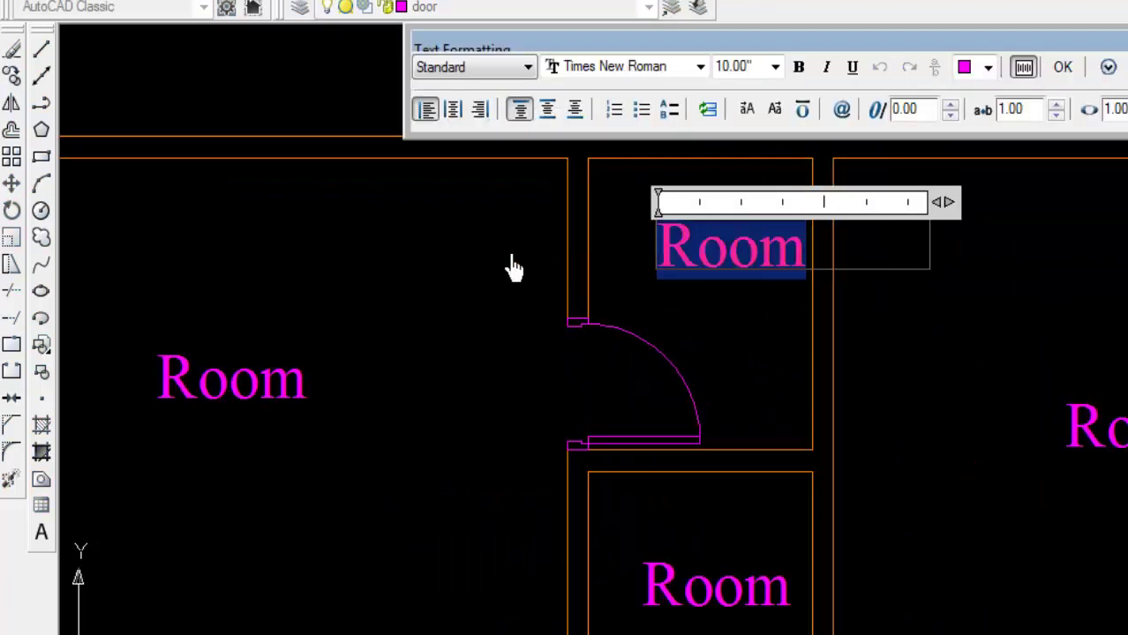
text(Toiles)
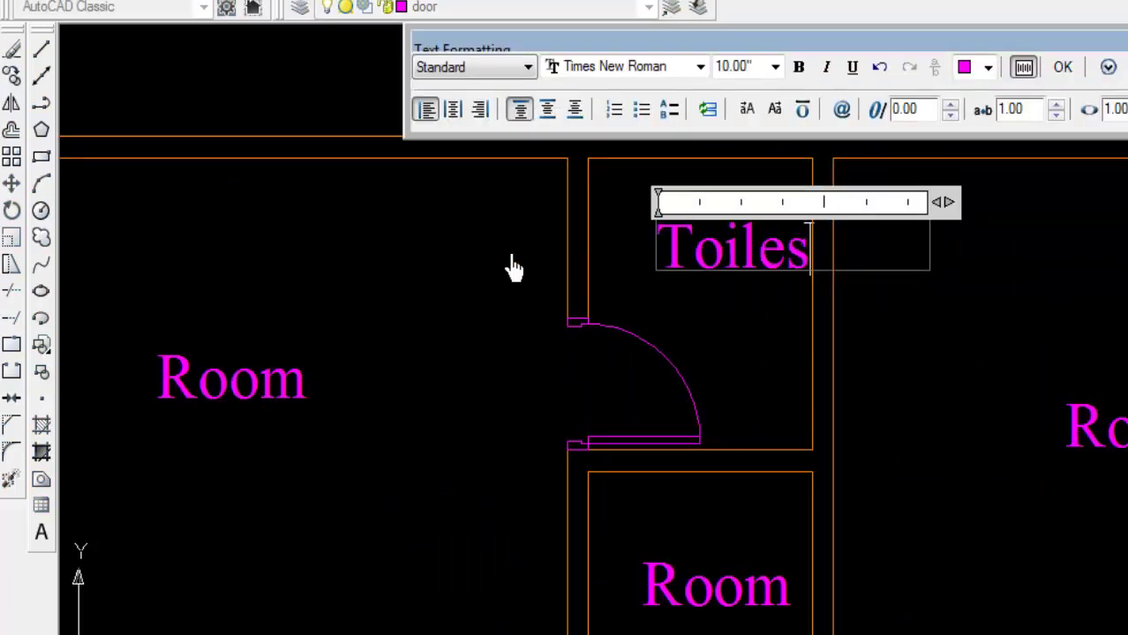
key(BackSpace)
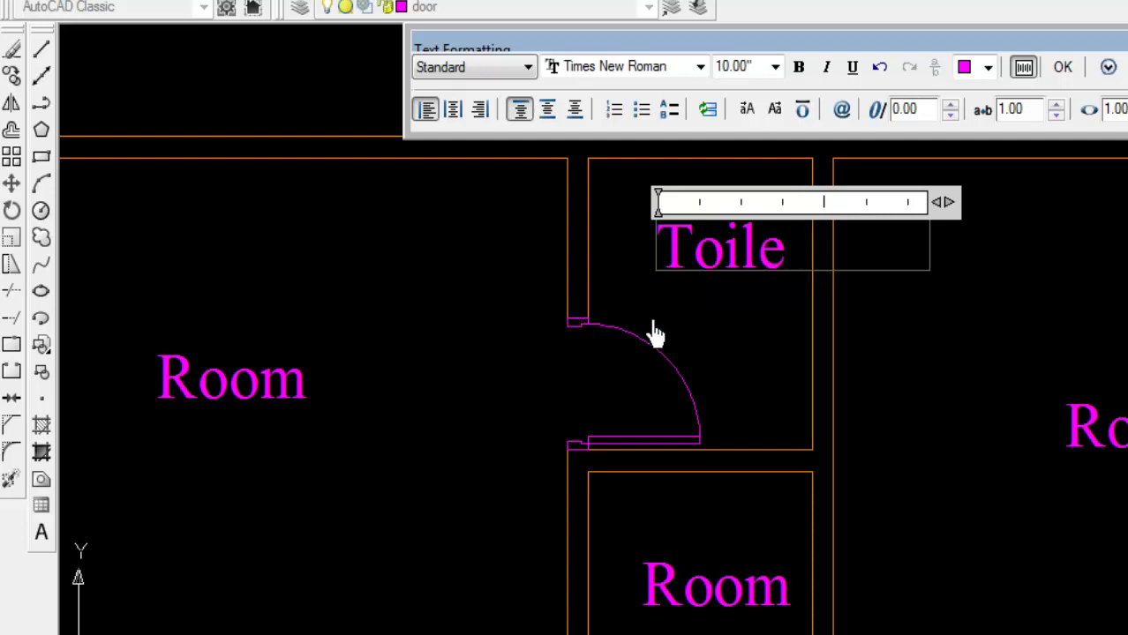
click(711, 356)
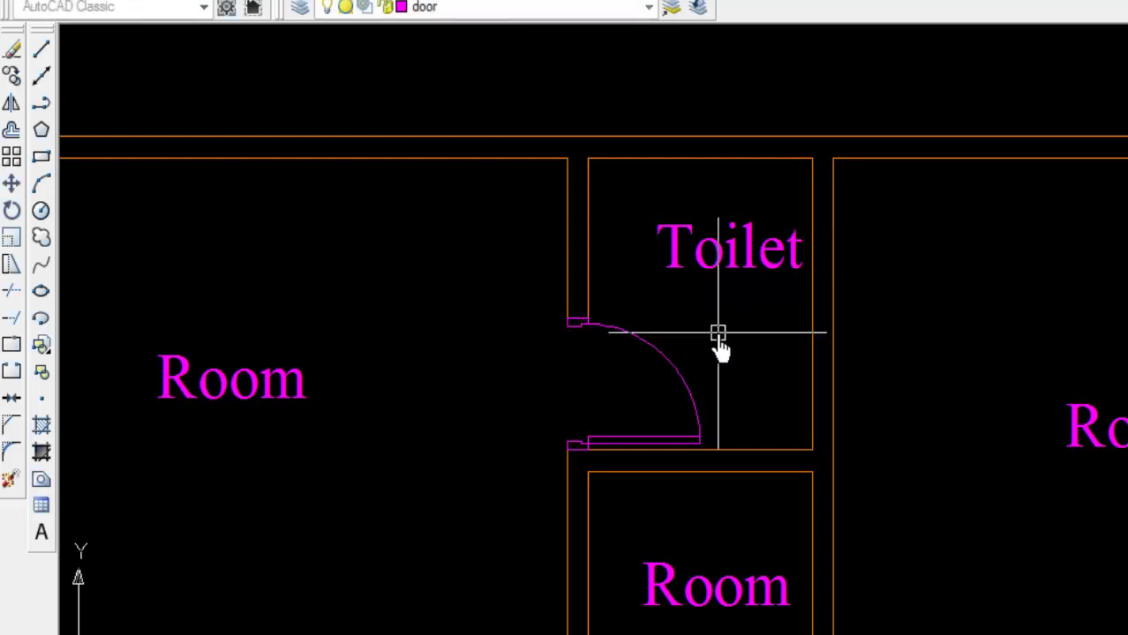
click(711, 269)
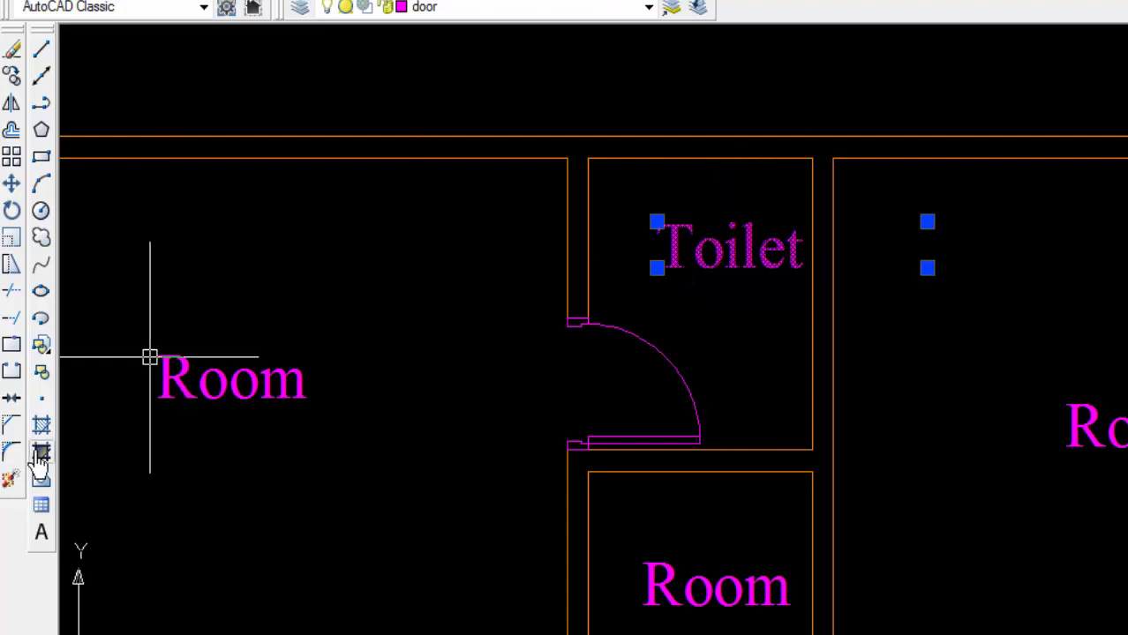
click(11, 183)
click(759, 260)
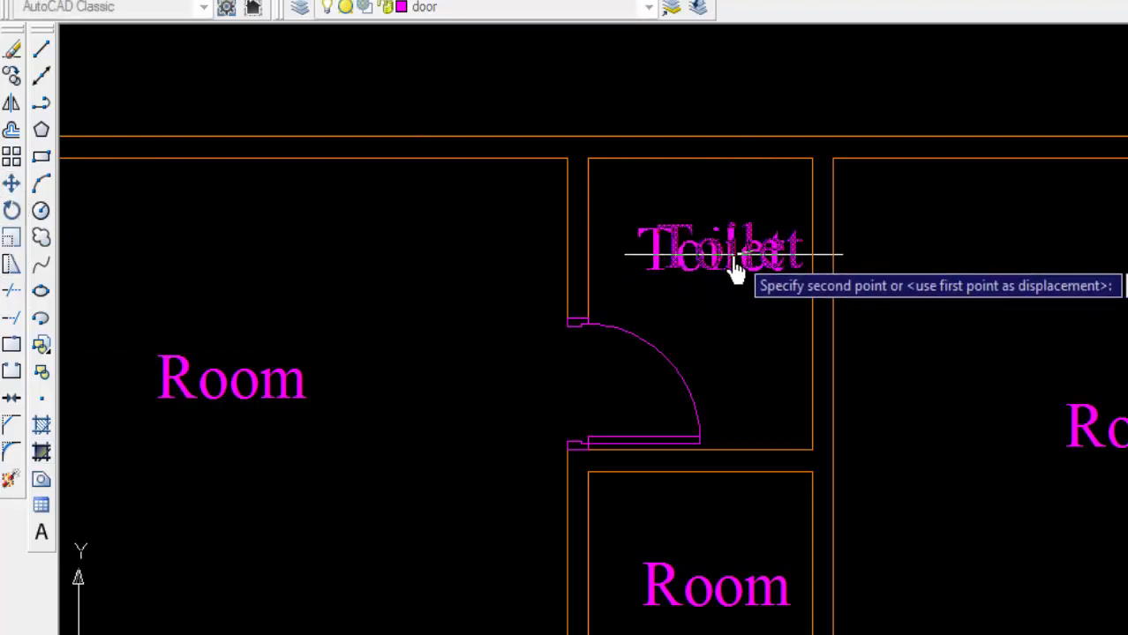
click(724, 258)
Step: Relabel the narrow room below it as Toilet
middle_drag(724, 258, 632, 453)
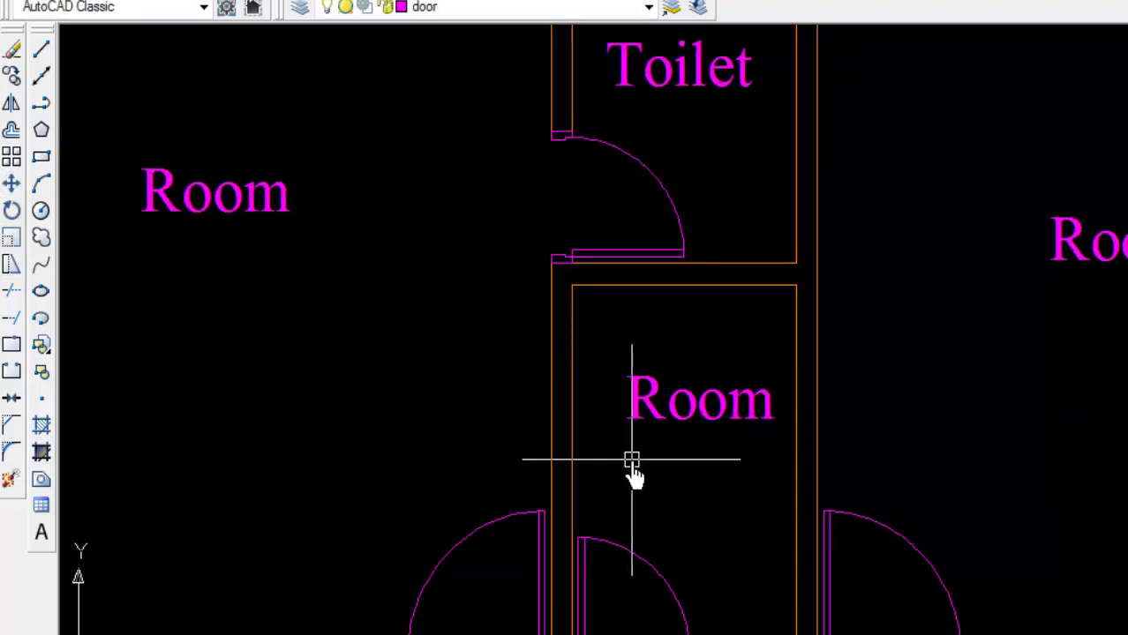
double_click(649, 415)
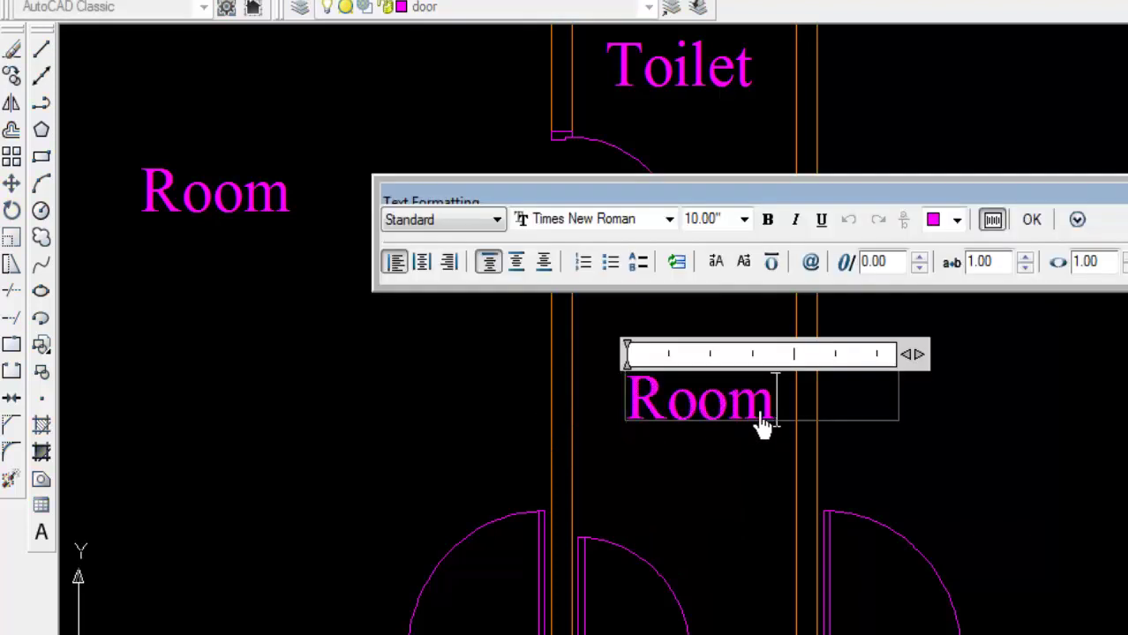
drag(765, 415, 584, 411)
text(Toi)
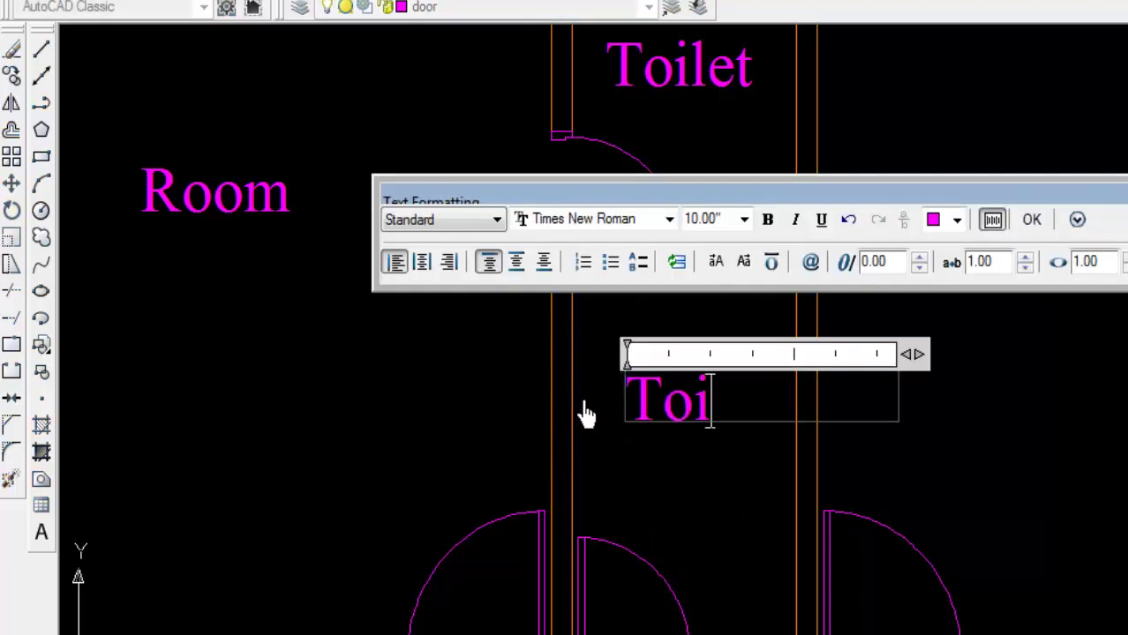
text(let)
click(587, 414)
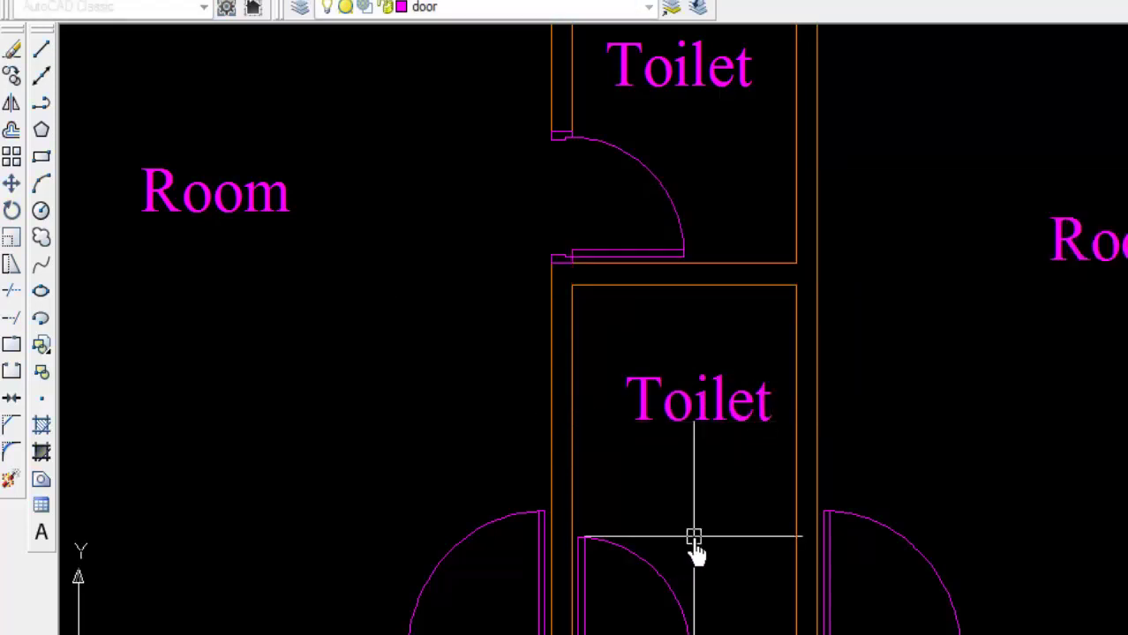
scroll(688, 448, down, 5)
scroll(751, 390, up, 2)
scroll(803, 349, up, 2)
click(803, 348)
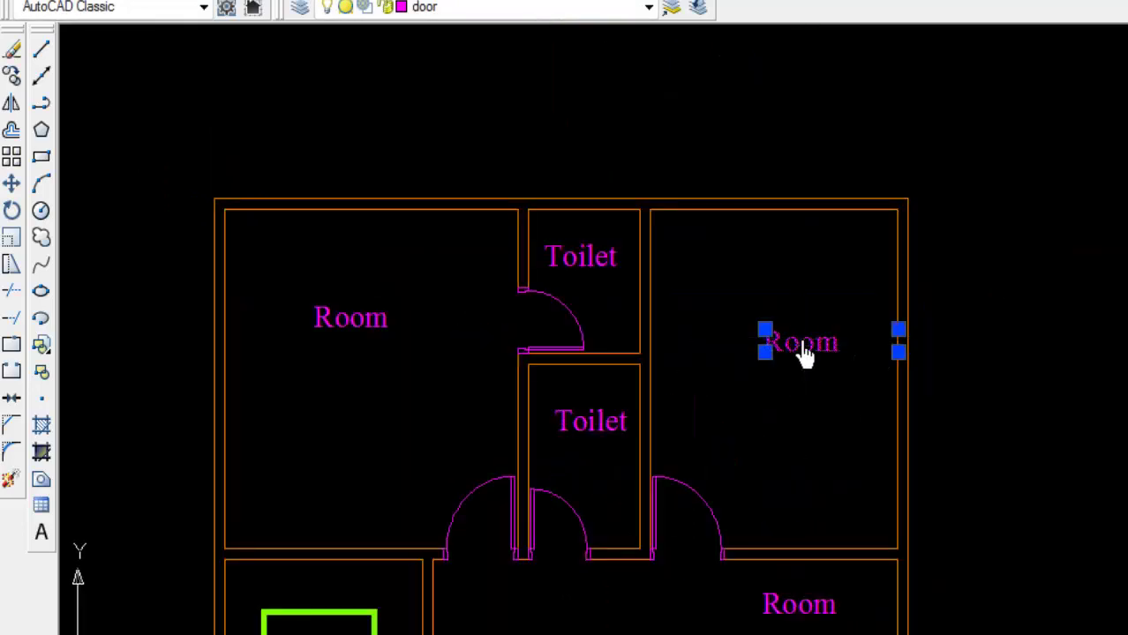
key(Escape)
scroll(796, 466, down, 2)
middle_drag(756, 609, 751, 551)
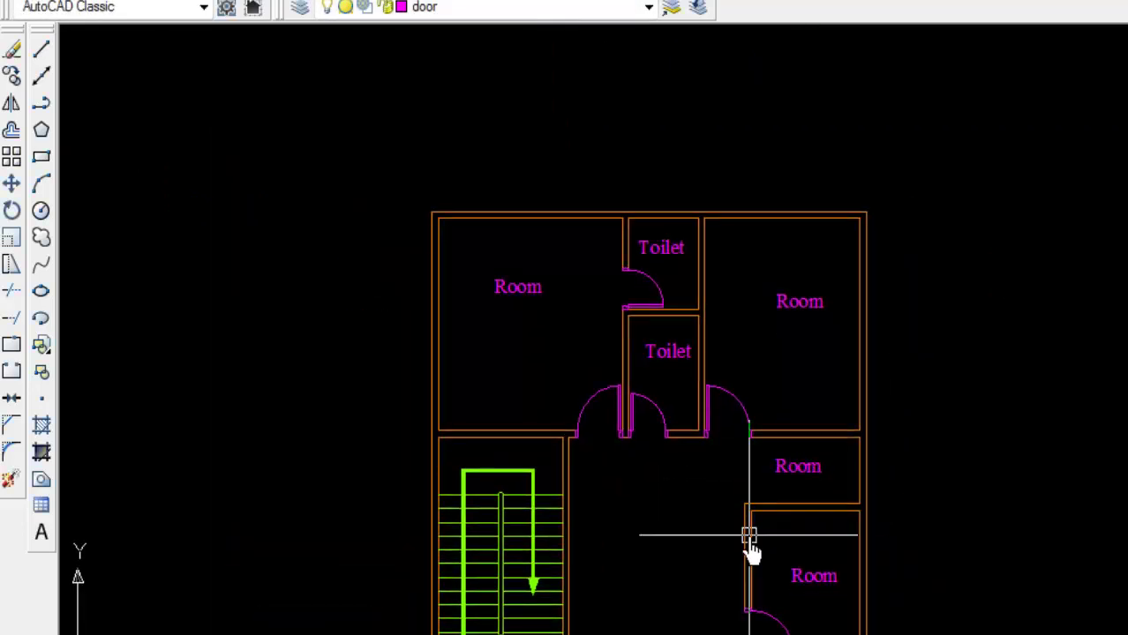
scroll(751, 551, up, 1)
scroll(785, 458, up, 3)
Step: Replace the small right-side room's Room label with 'Ver'
click(776, 428)
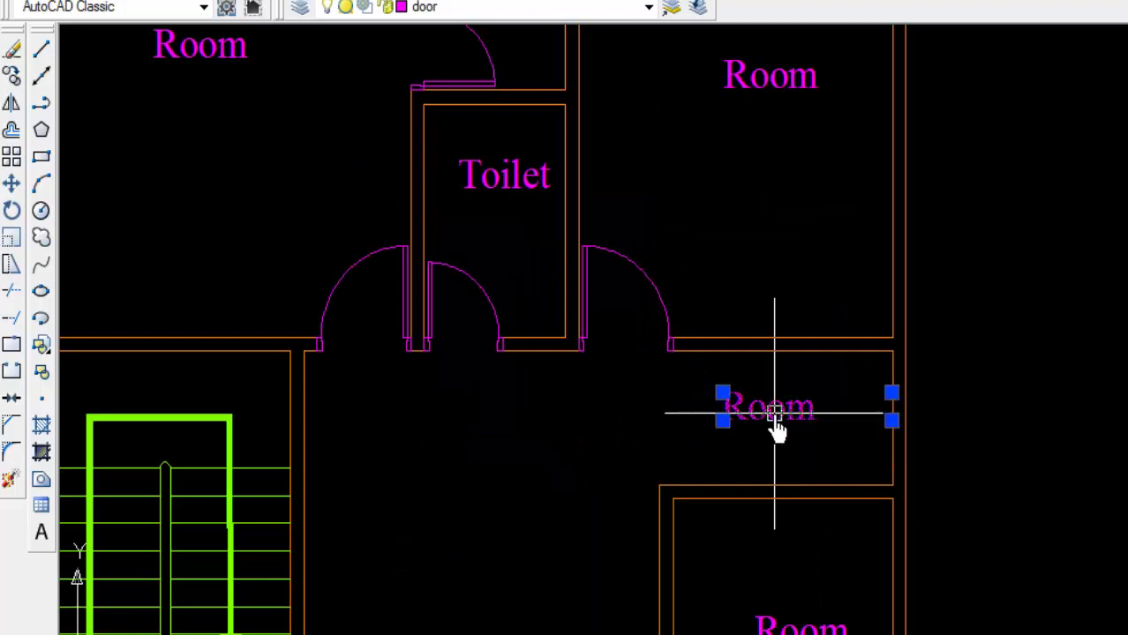
double_click(776, 426)
drag(838, 430, 688, 429)
text(Ver)
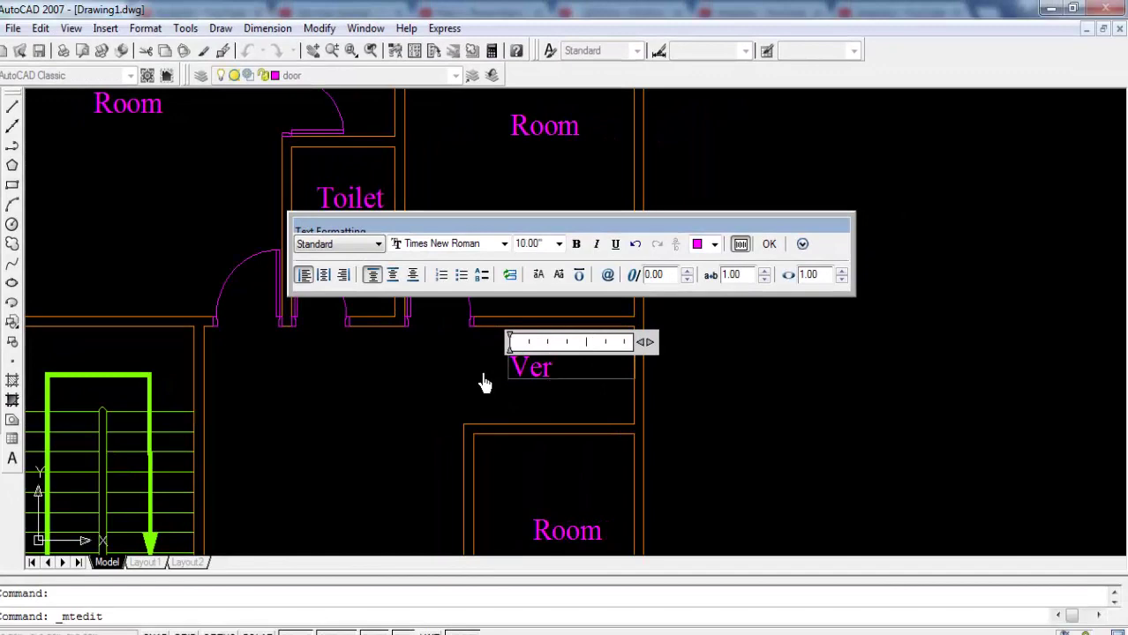
click(444, 440)
Step: Relabel the room below as 'kitchen' and move the label slightly left
middle_drag(536, 433, 523, 383)
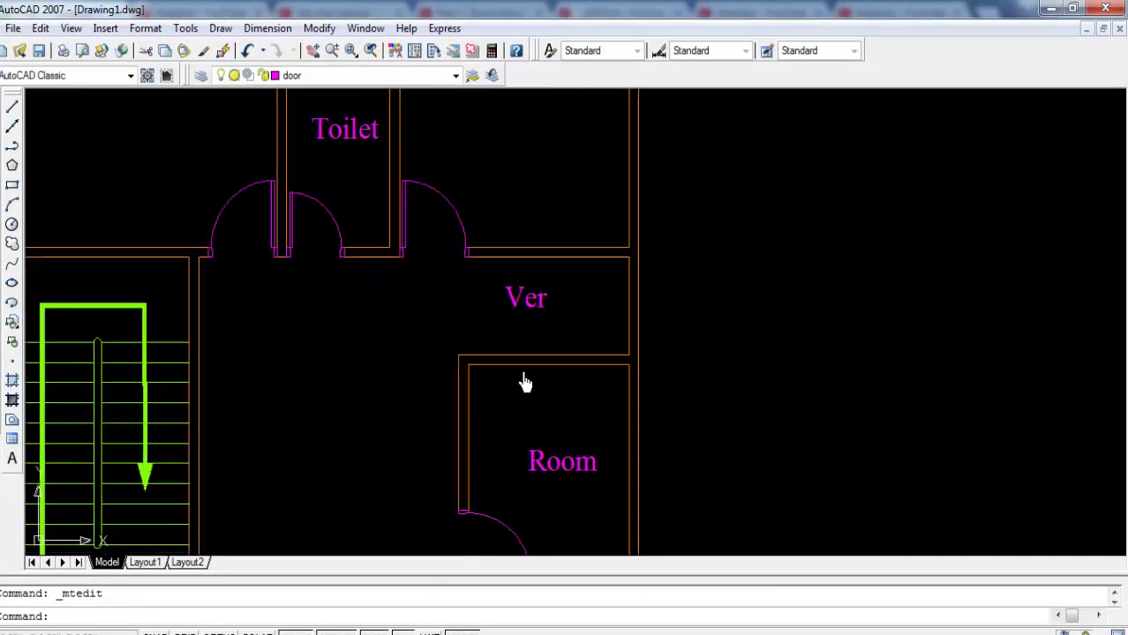
double_click(549, 445)
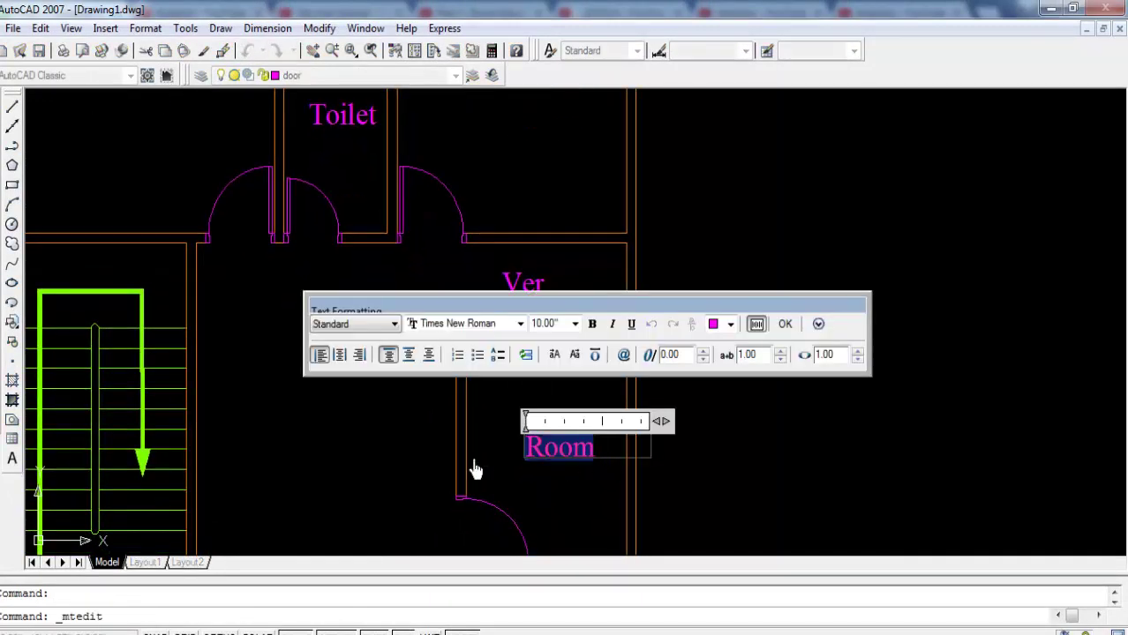
text(T)
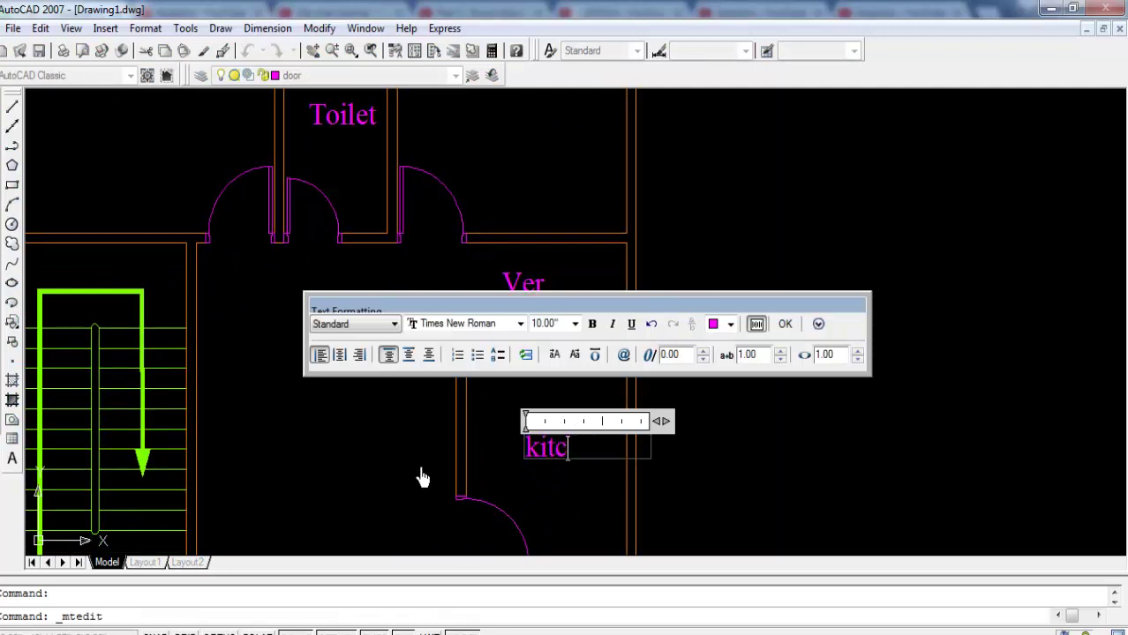
click(504, 474)
click(561, 449)
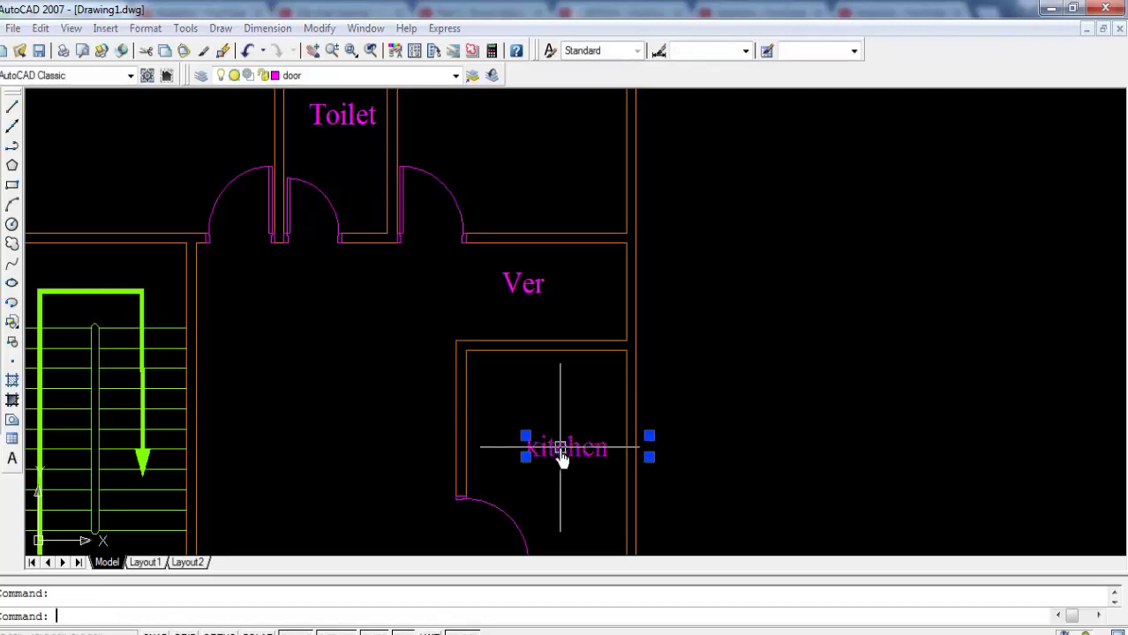
text(m)
key(Return)
click(785, 464)
click(767, 461)
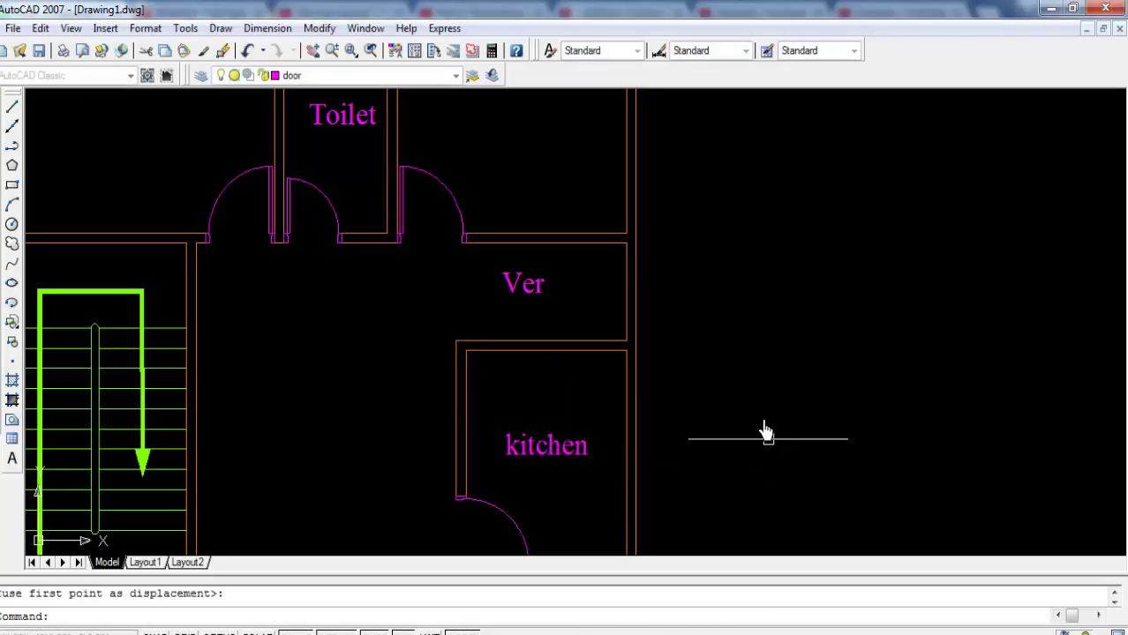
scroll(766, 433, down, 3)
scroll(557, 511, up, 3)
Step: Relabel the lower middle room as 'Drawing'
click(529, 494)
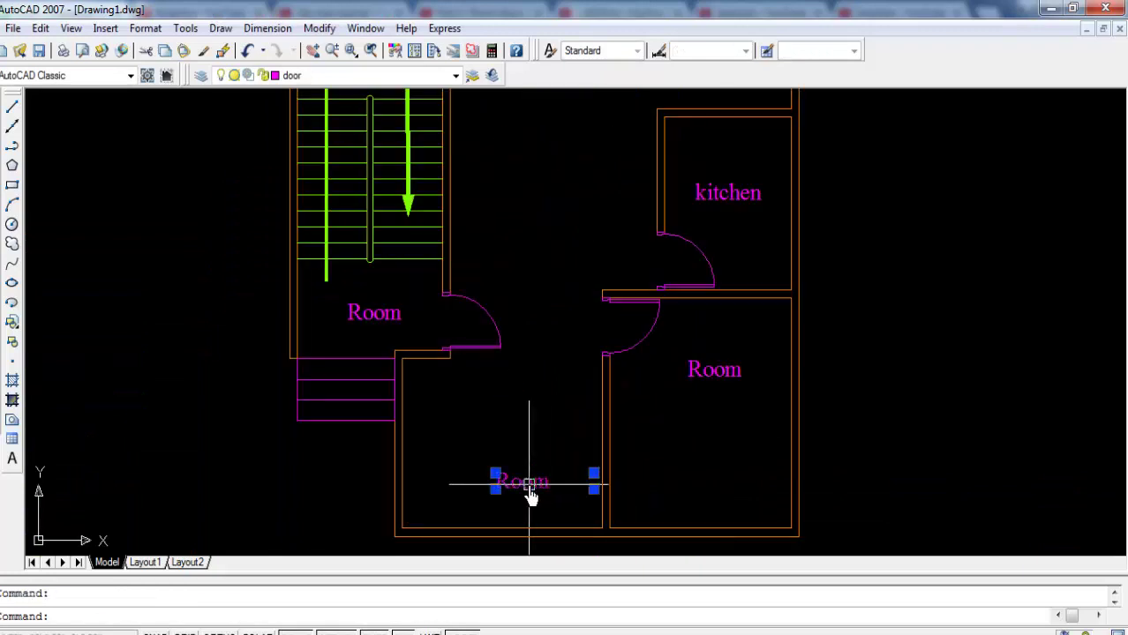
double_click(530, 494)
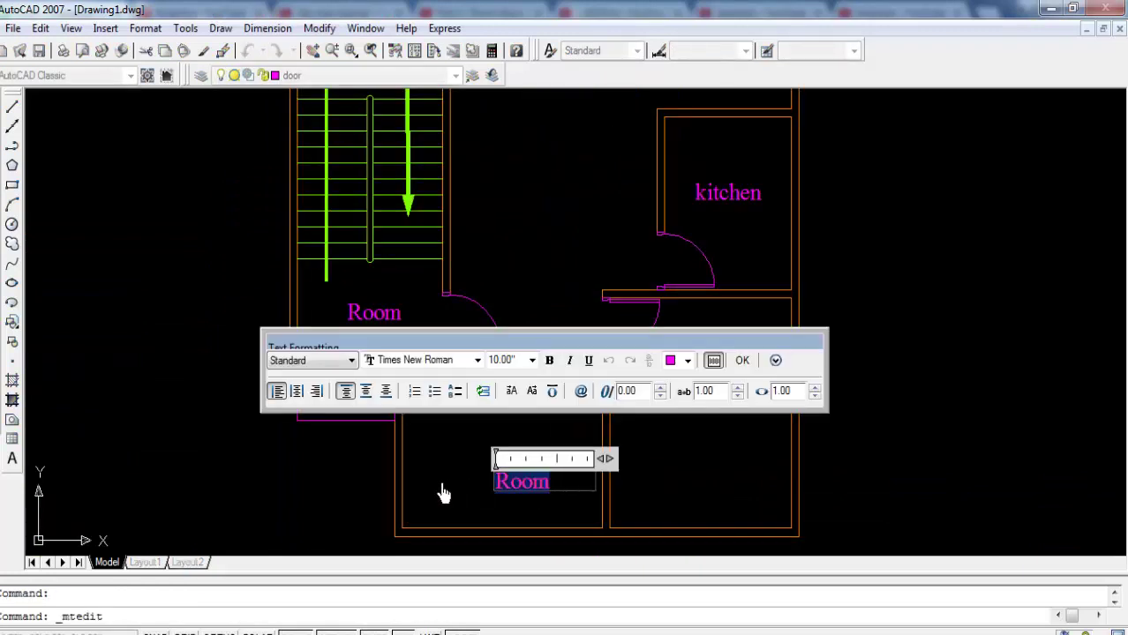
text(R)
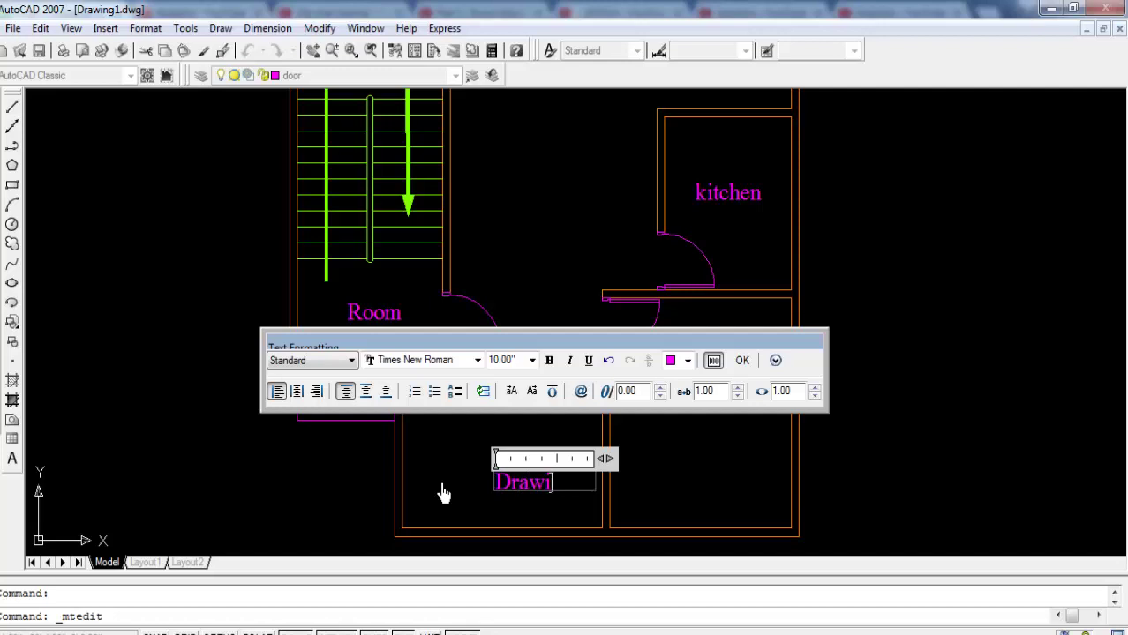
text(ng)
click(444, 493)
Step: Move the Drawing label higher within its room
click(516, 488)
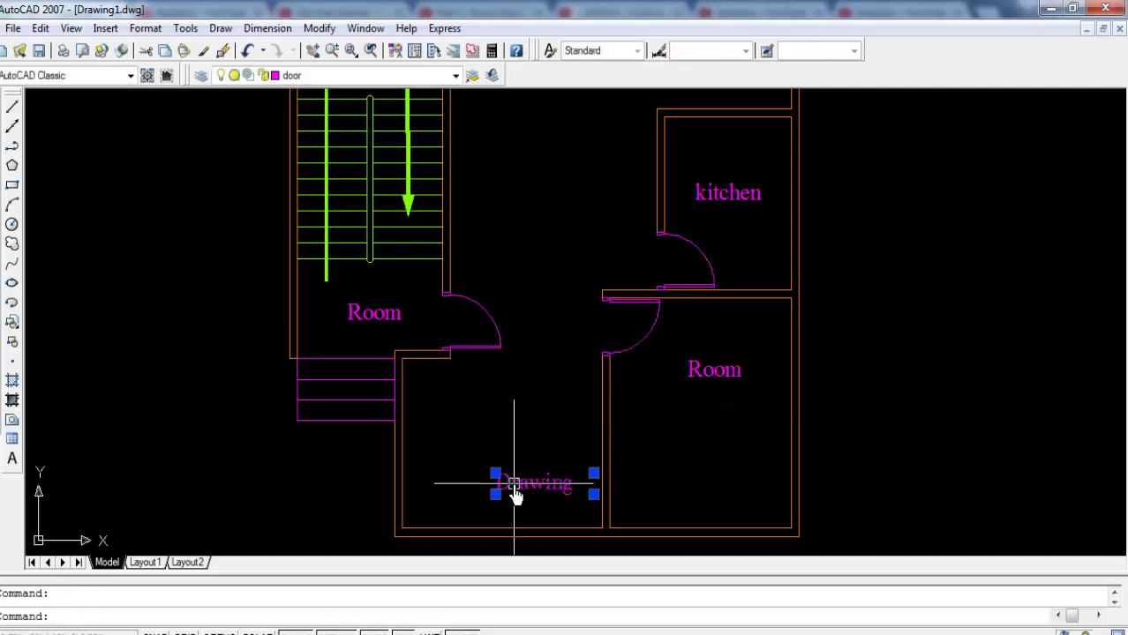
click(3, 225)
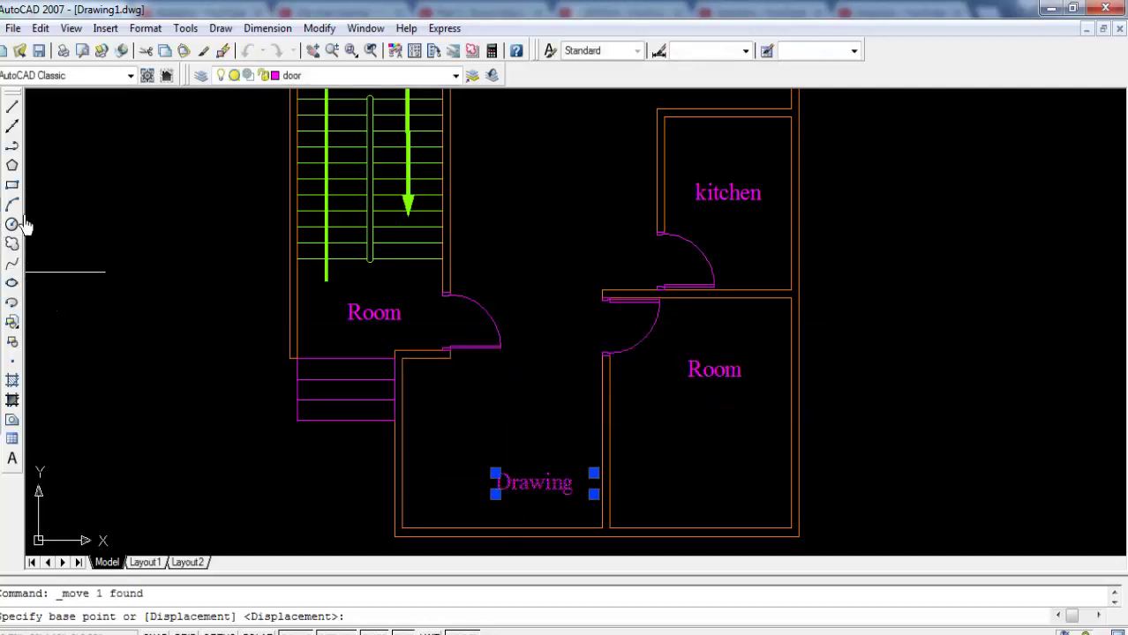
click(495, 482)
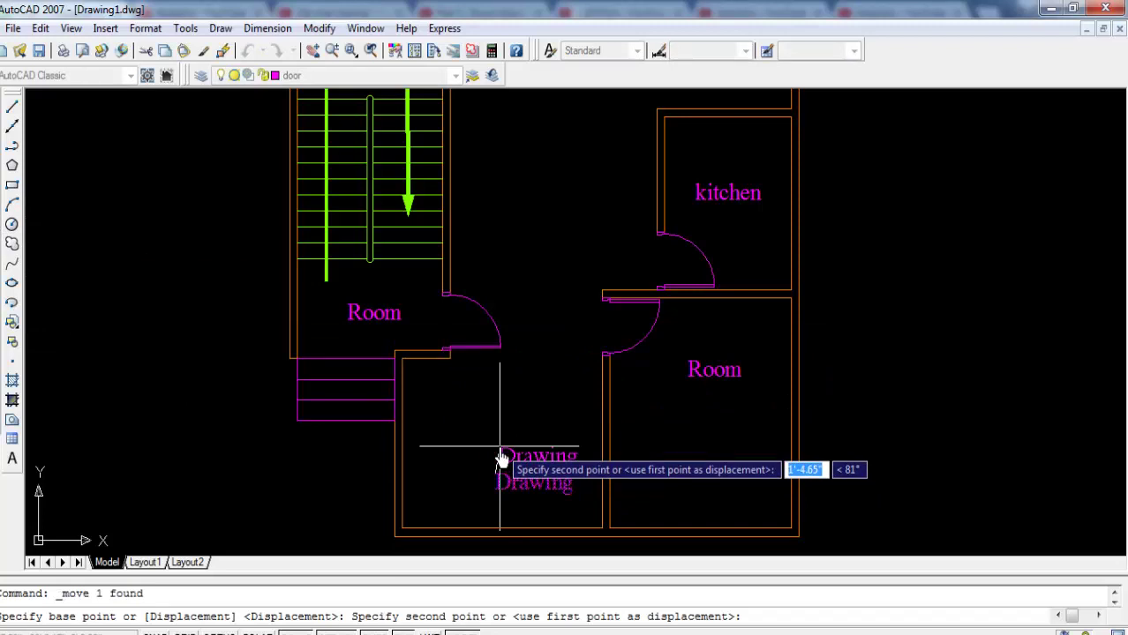
key(F8)
key(F8)
click(474, 442)
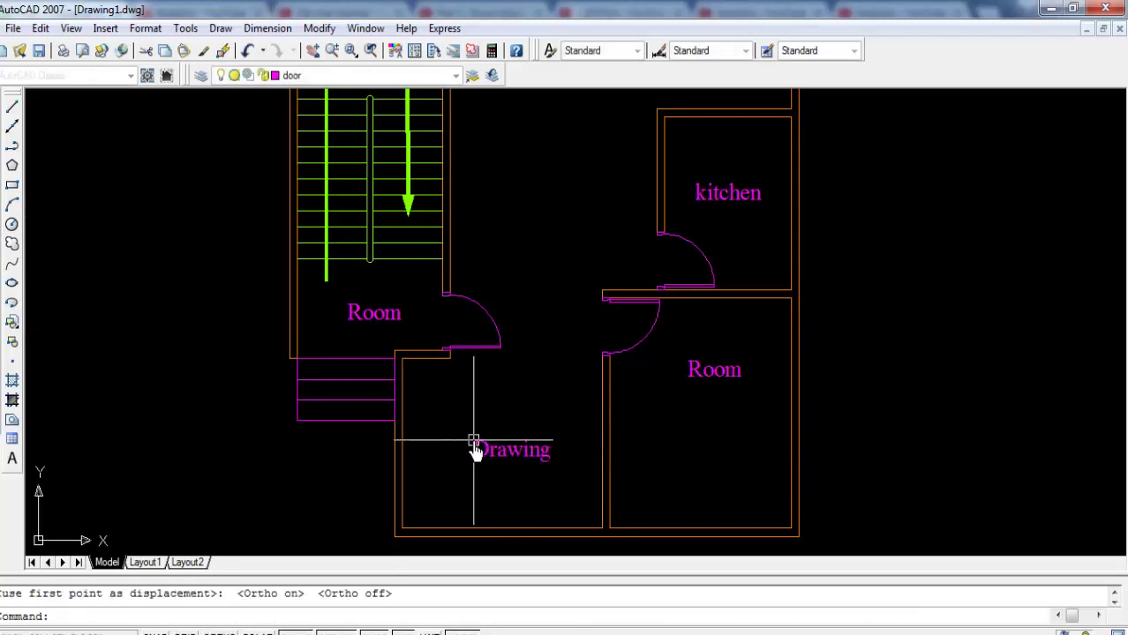
middle_drag(666, 417, 638, 522)
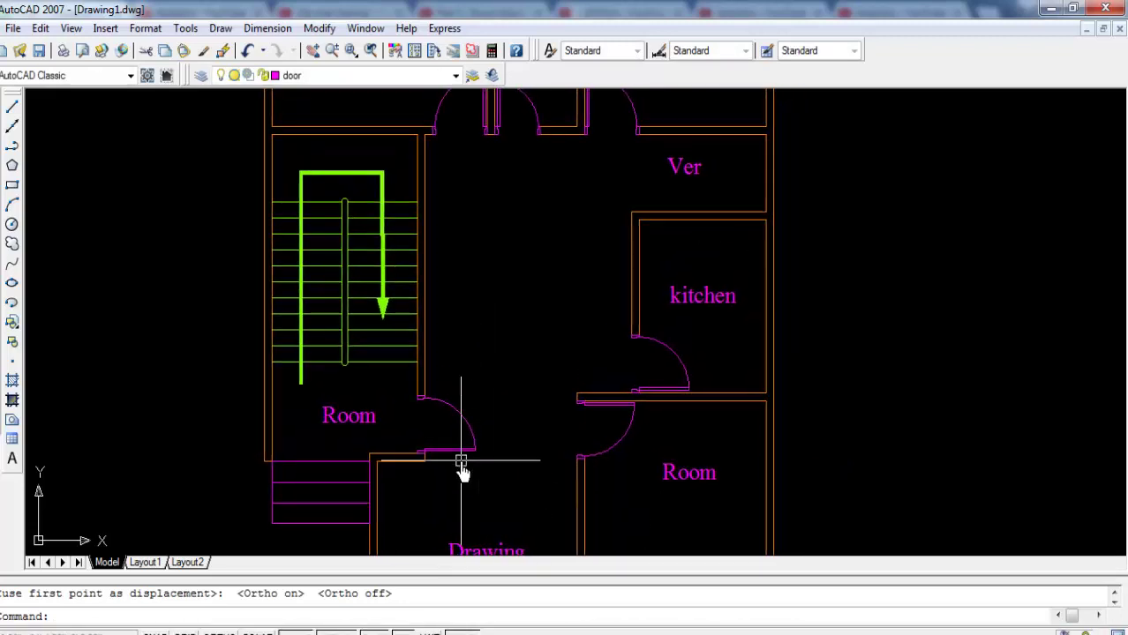
middle_drag(463, 473, 566, 455)
Step: Change the Room label beneath the staircase to read 'UP'
click(426, 406)
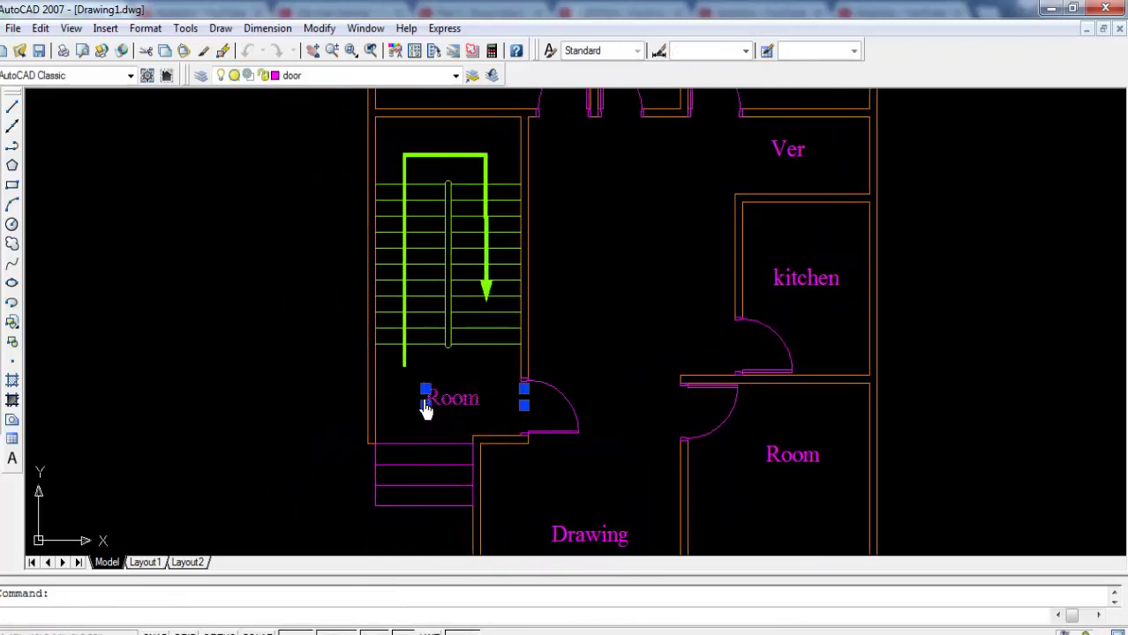
double_click(427, 406)
text(UP)
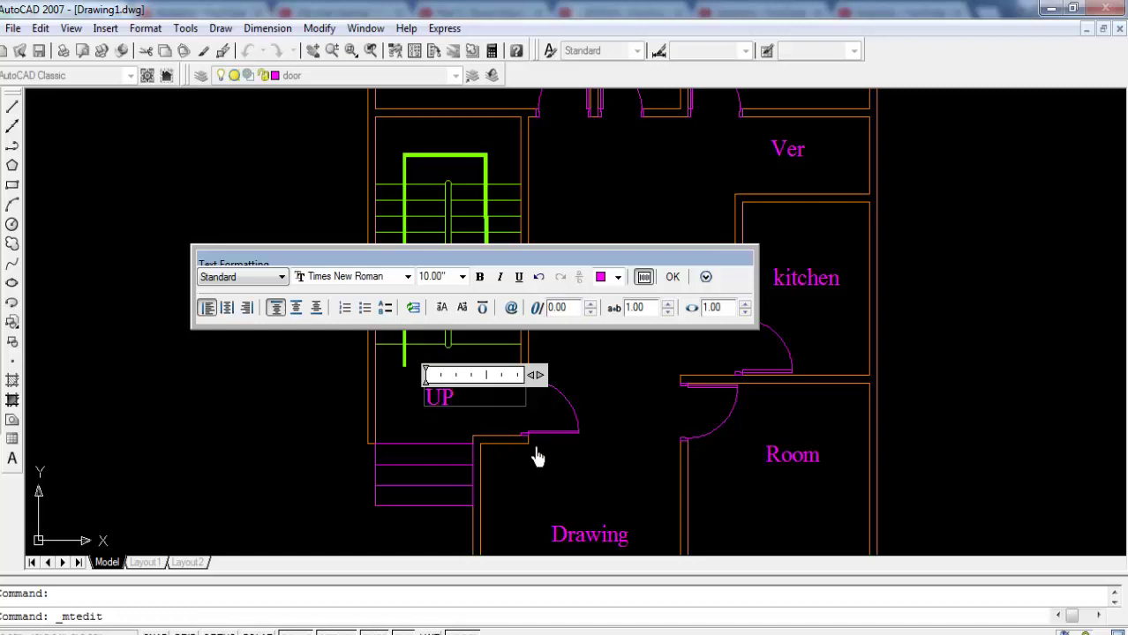
click(606, 472)
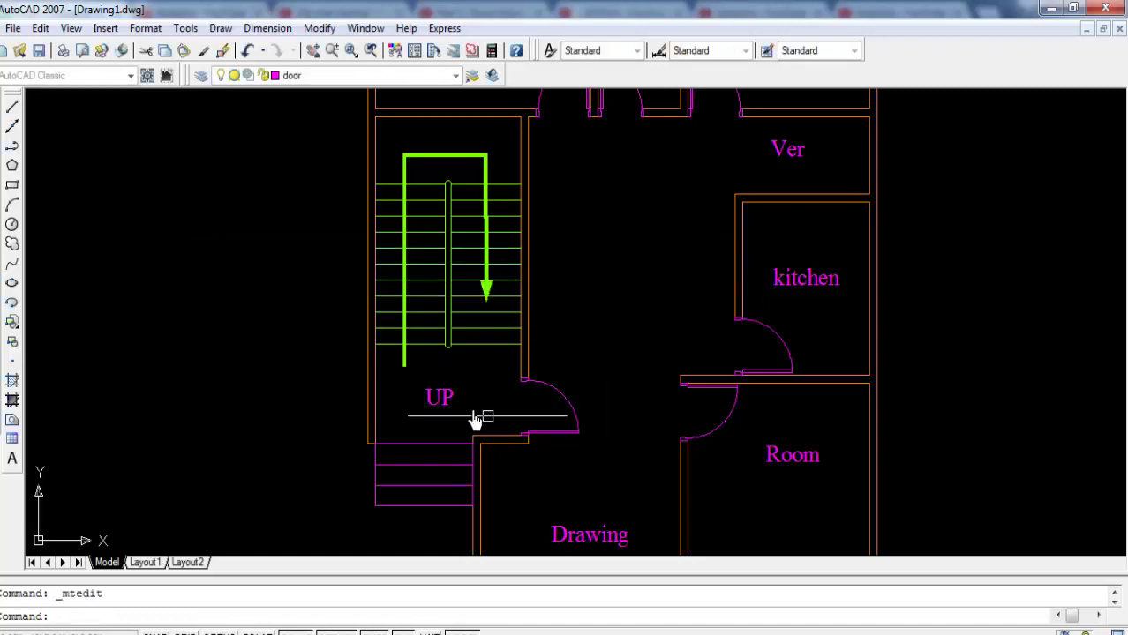
Step: Move the UP label up and left to the foot of the stair run
click(441, 397)
text(m)
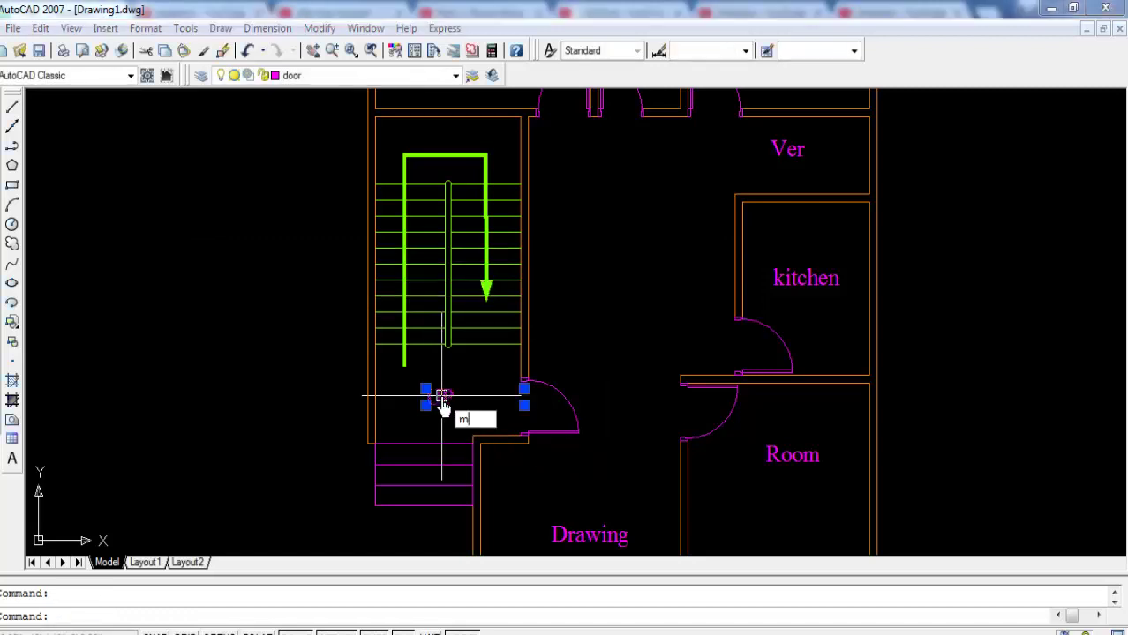
key(Return)
scroll(441, 399, up, 3)
click(441, 402)
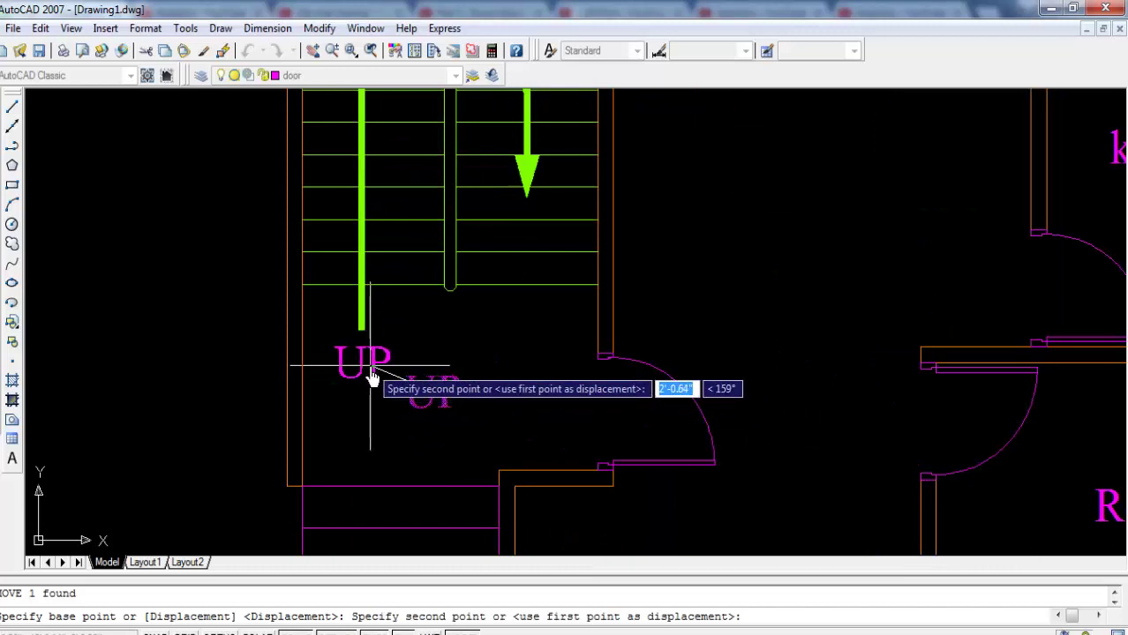
click(367, 381)
scroll(375, 398, down, 2)
scroll(377, 415, down, 3)
middle_drag(539, 476, 548, 477)
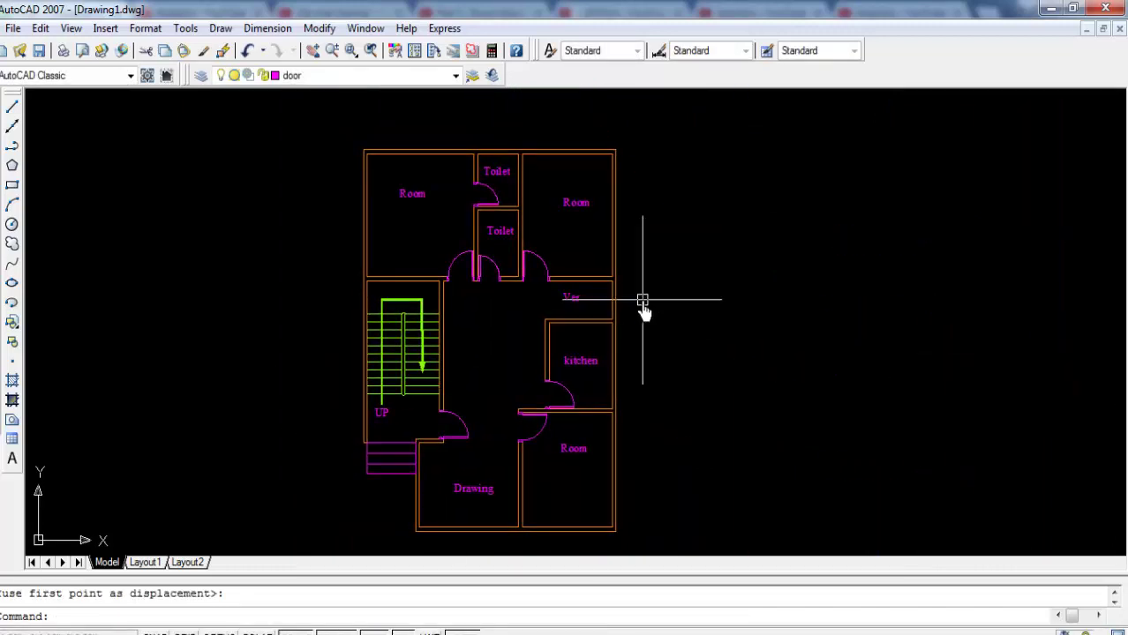
click(582, 281)
Step: Give the Standard dimension style Engineering units with 0'-0.0" precision
text(d)
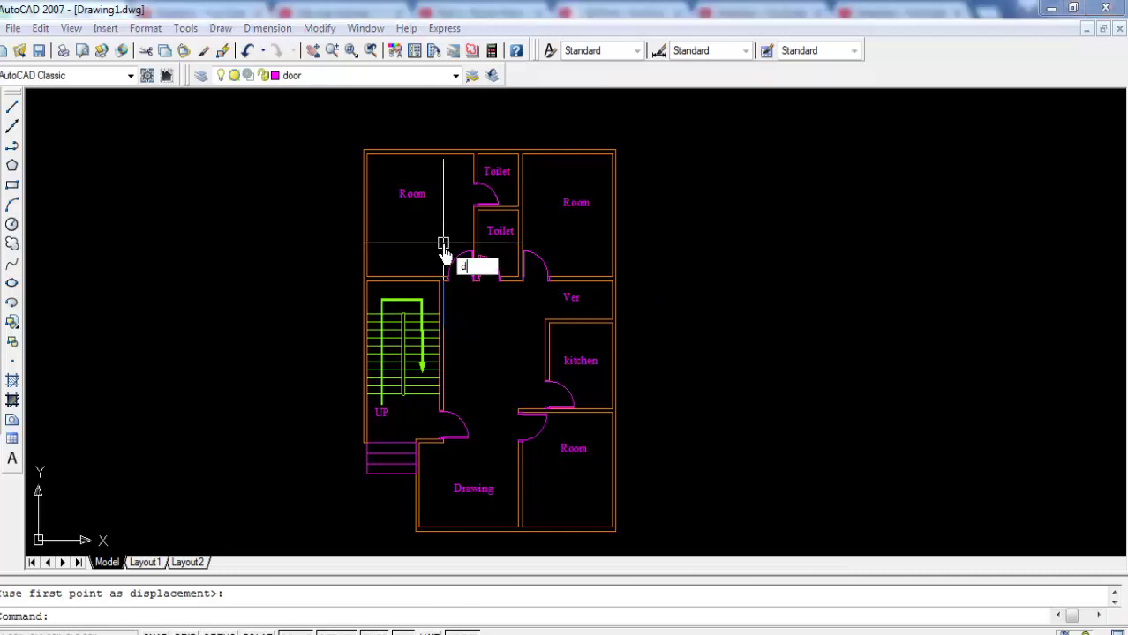
key(Return)
click(726, 293)
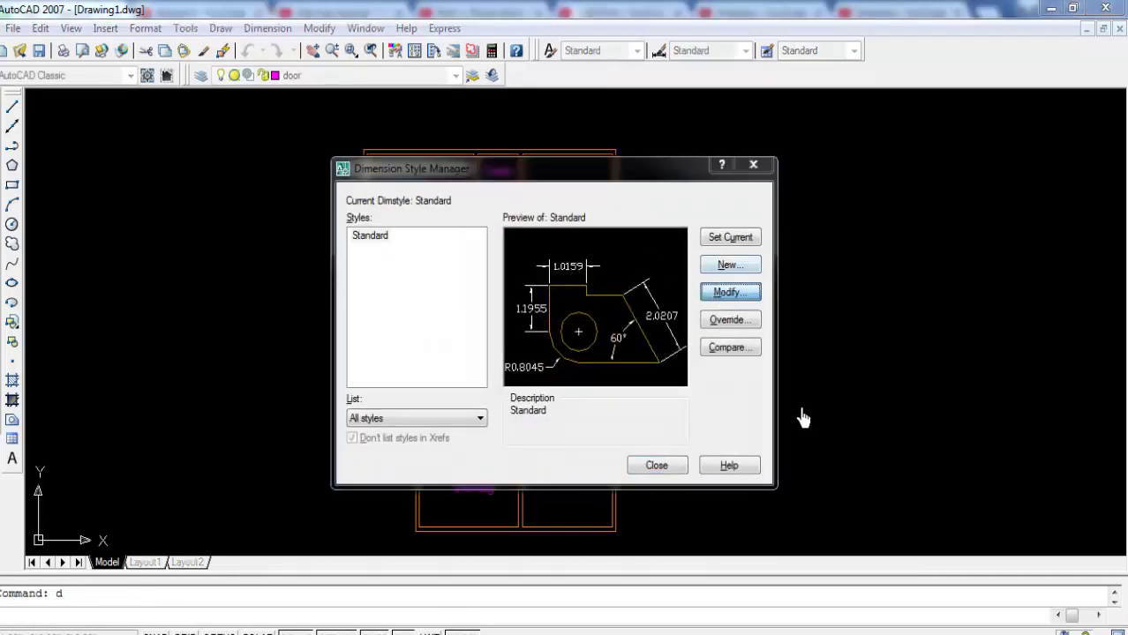
drag(735, 84, 528, 67)
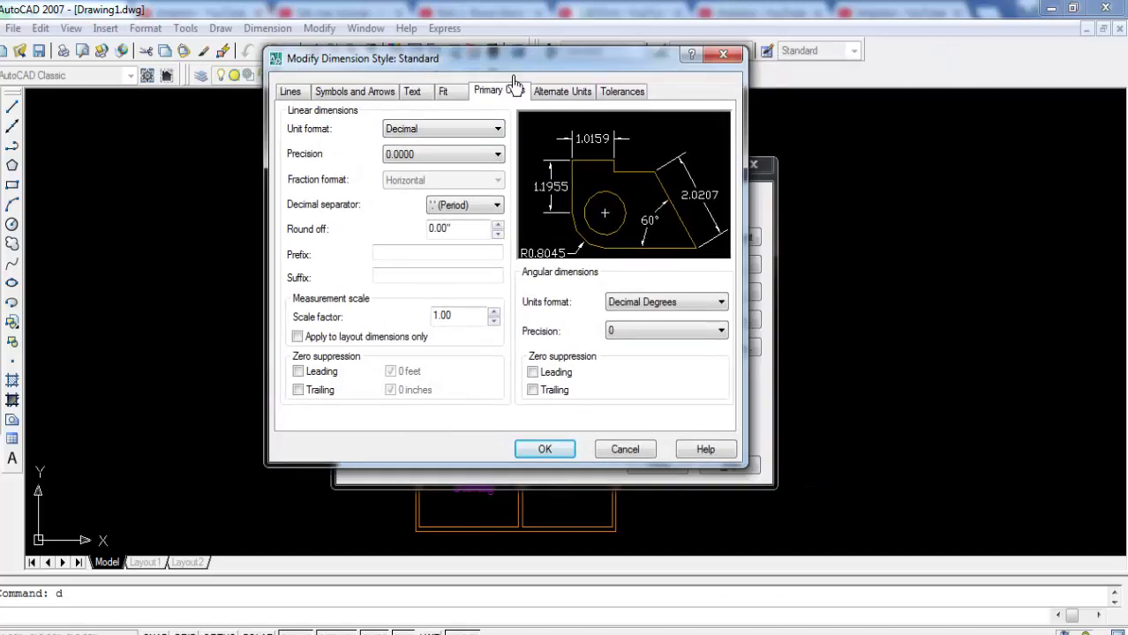
click(478, 129)
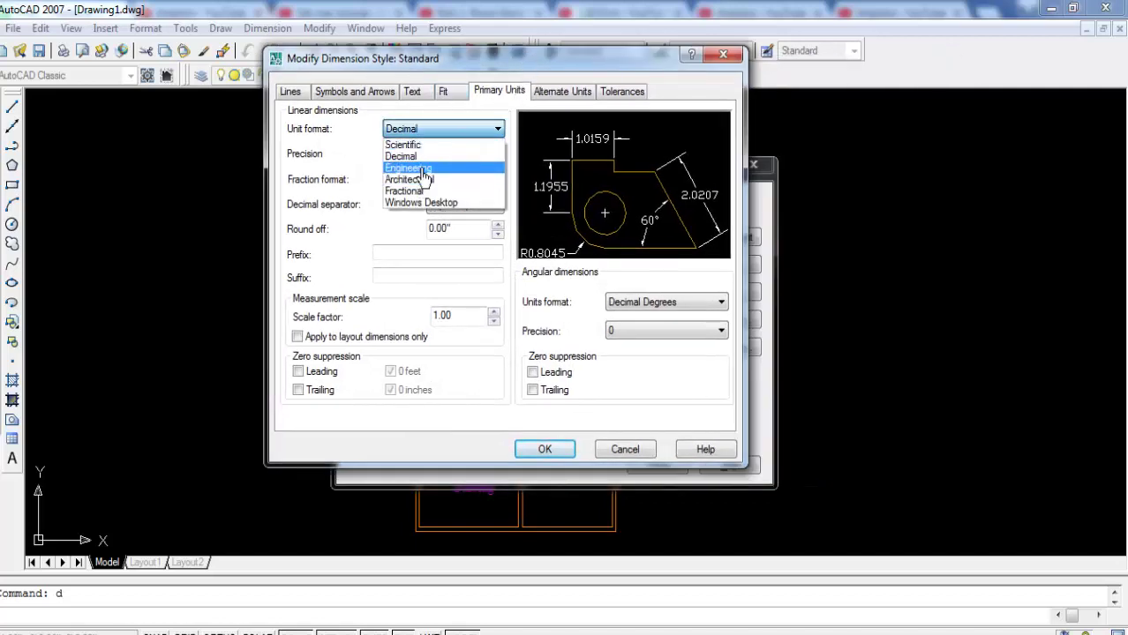
click(422, 167)
click(424, 154)
click(421, 182)
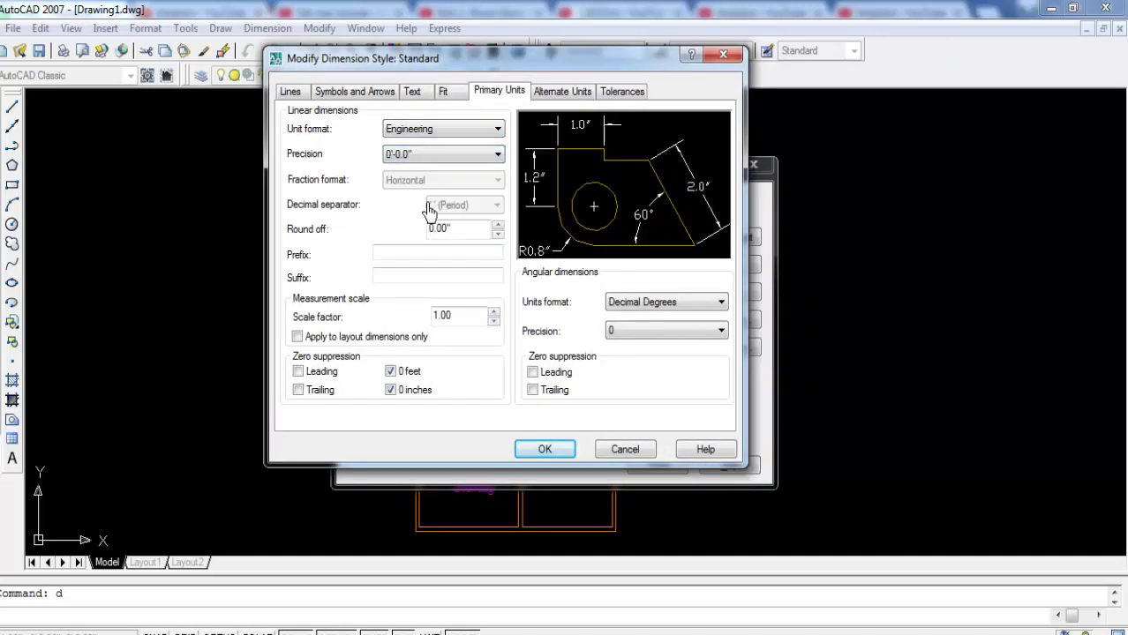
click(411, 92)
text(10)
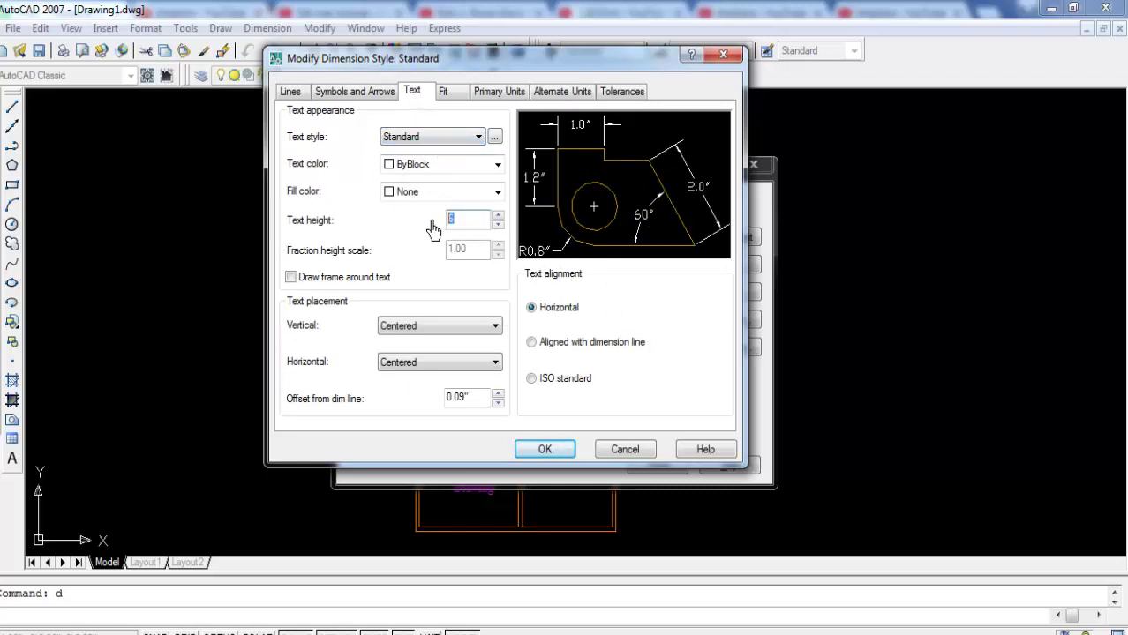
Step: Set the dimension text style font to Times New Roman and apply it
click(494, 139)
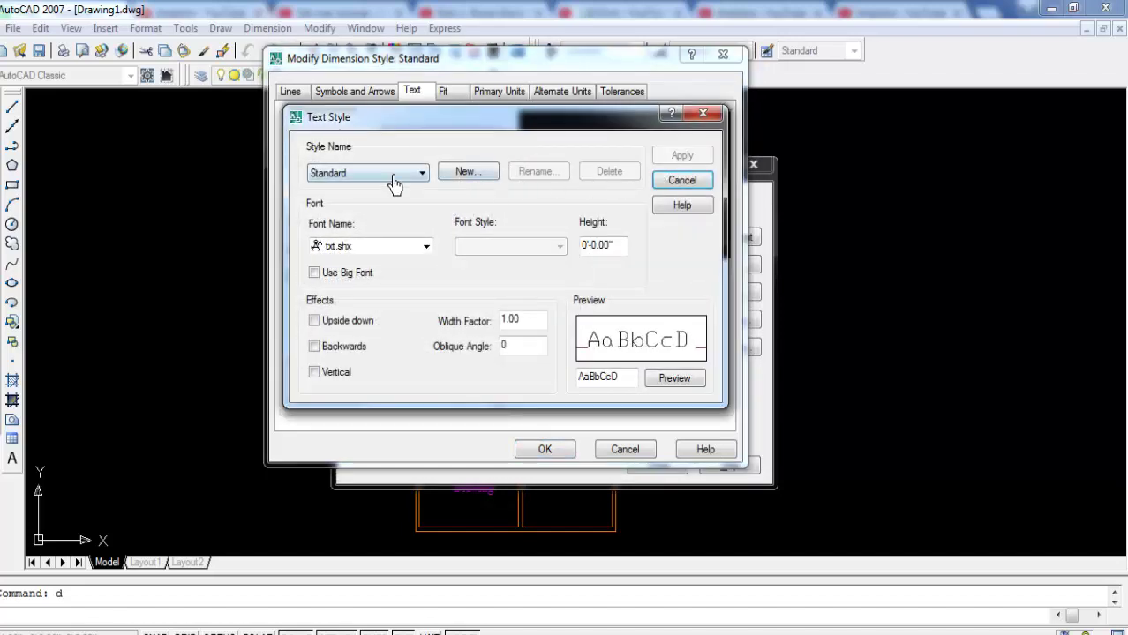
click(394, 181)
click(366, 245)
click(365, 247)
key(t)
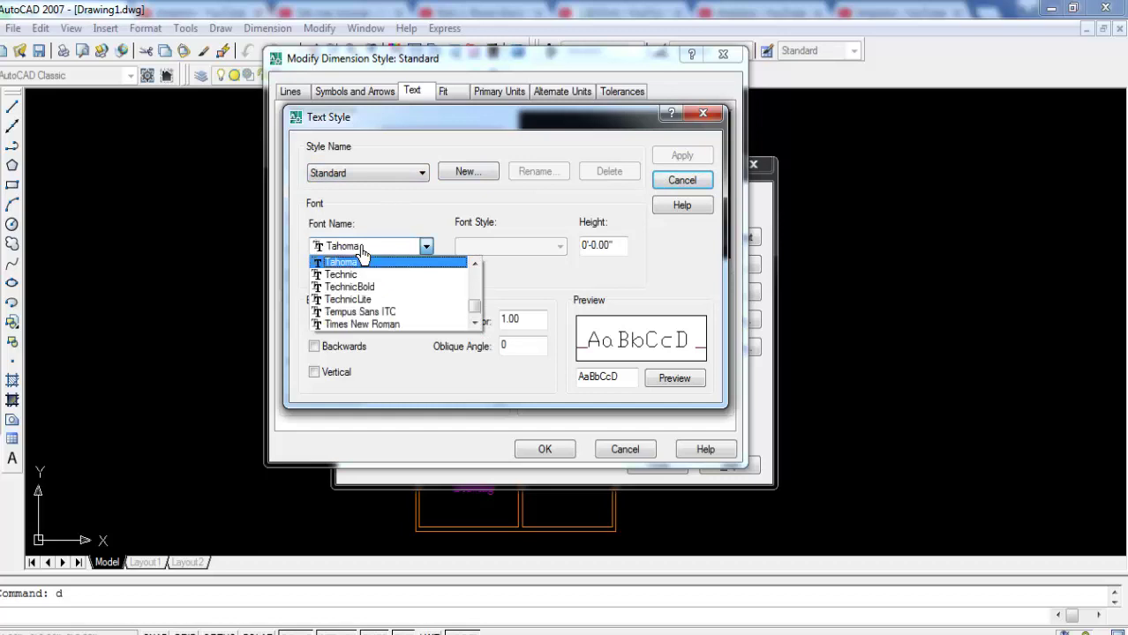
click(385, 324)
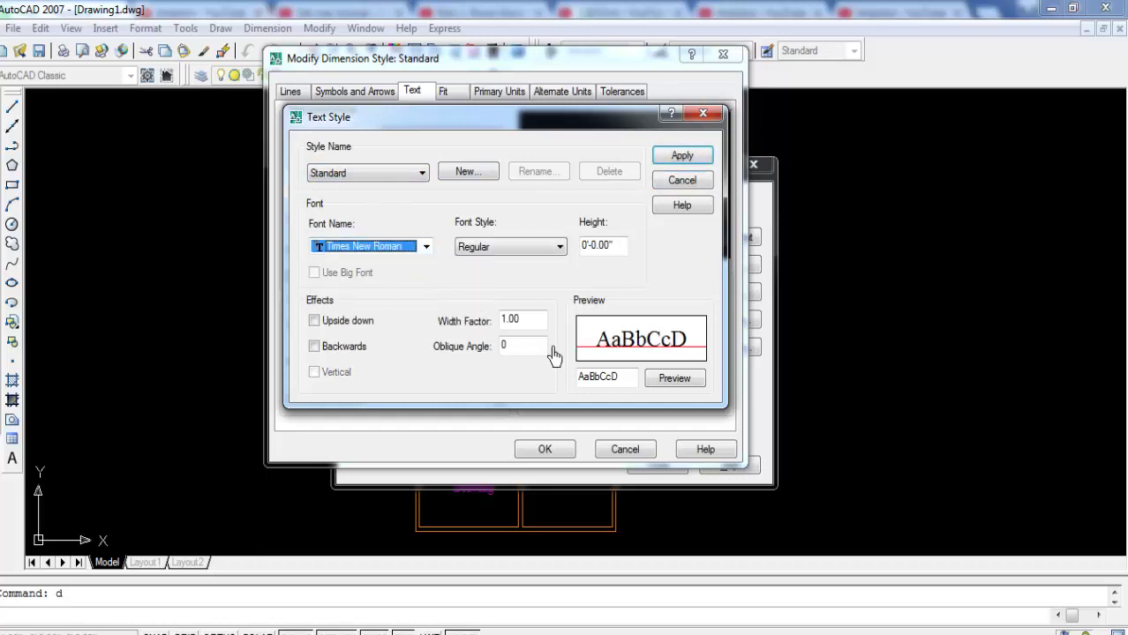
click(683, 155)
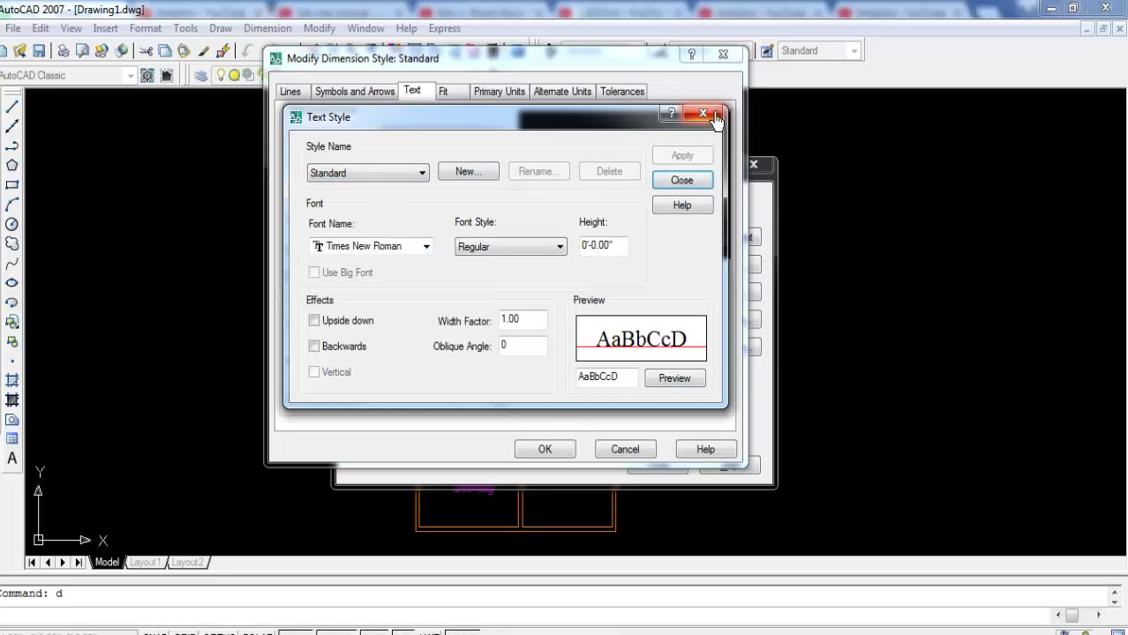
click(702, 113)
Step: Make the first, second and leader arrowheads Oblique at size 6 and save the style
click(369, 95)
click(386, 156)
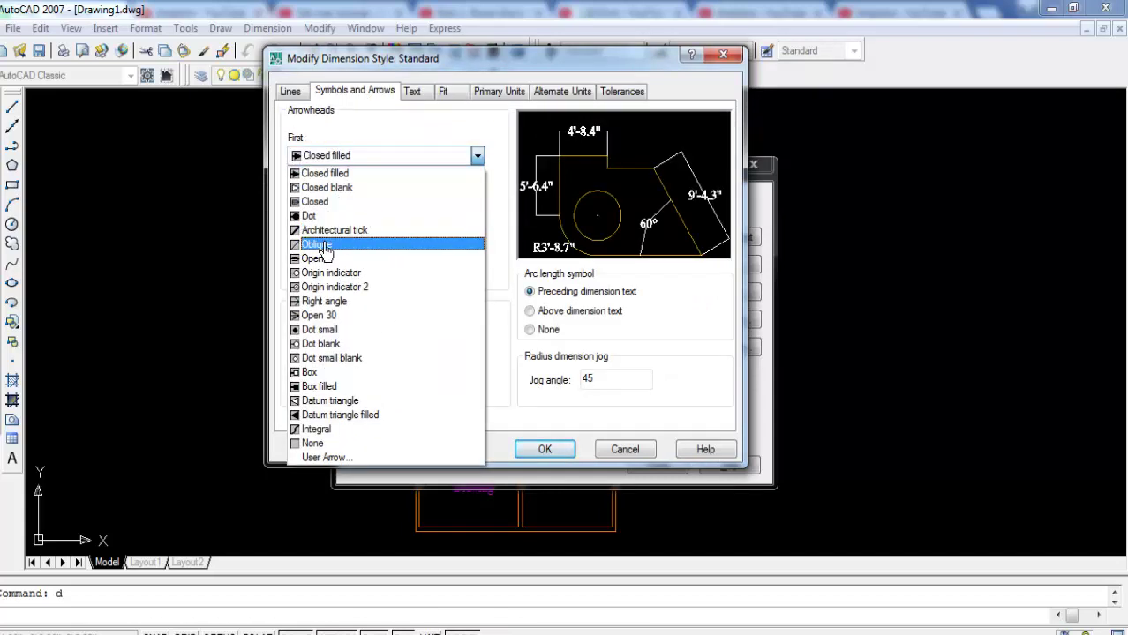
click(328, 251)
click(339, 234)
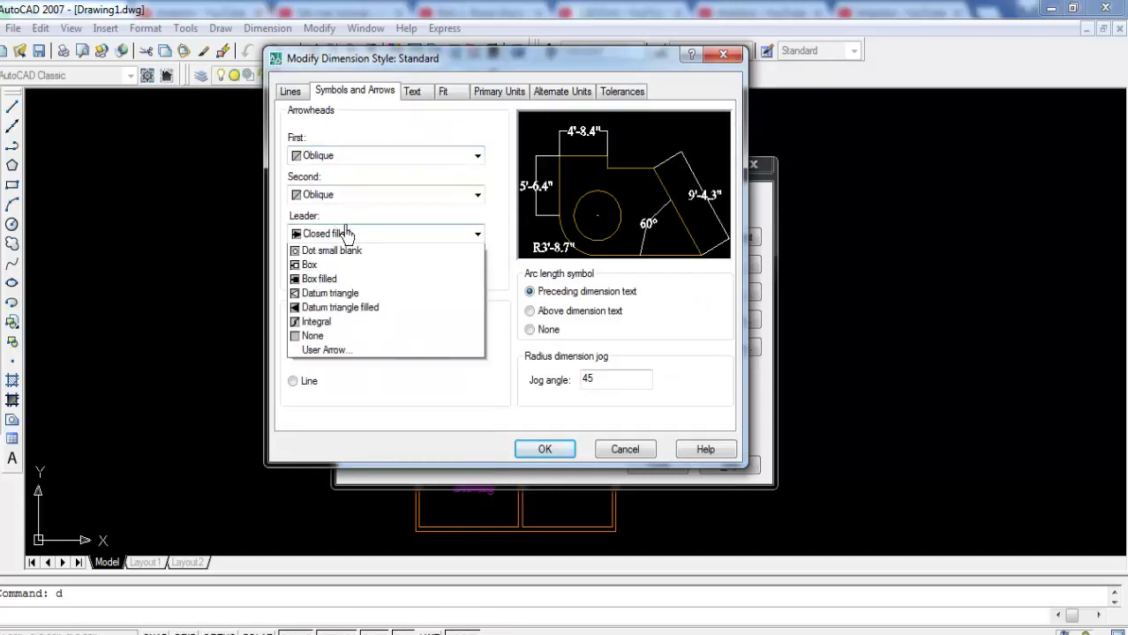
click(325, 316)
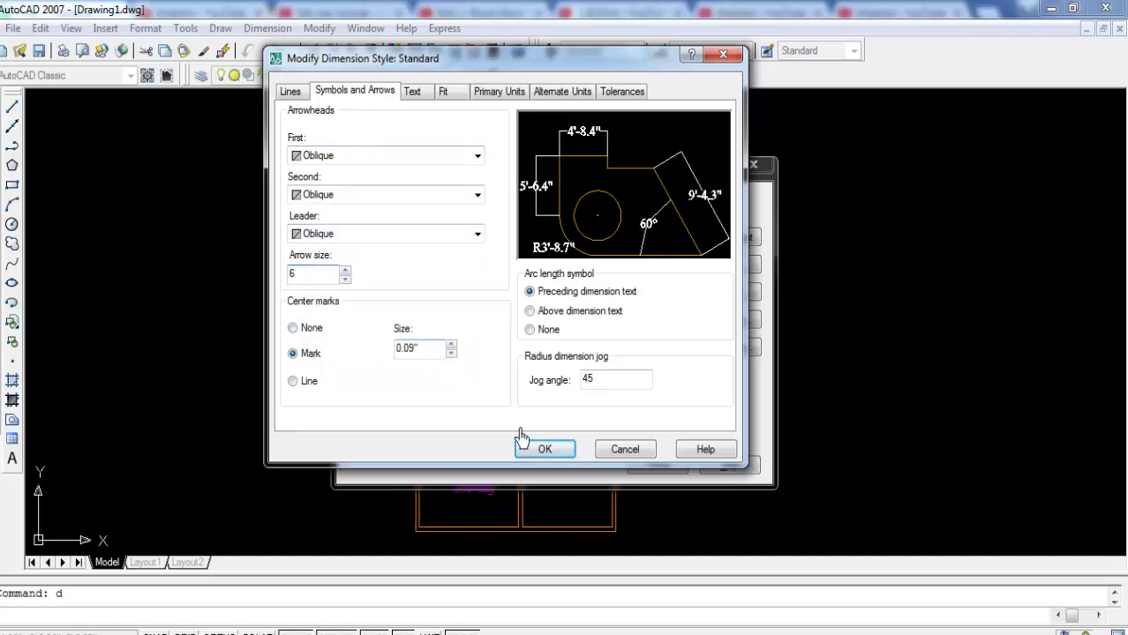
click(541, 451)
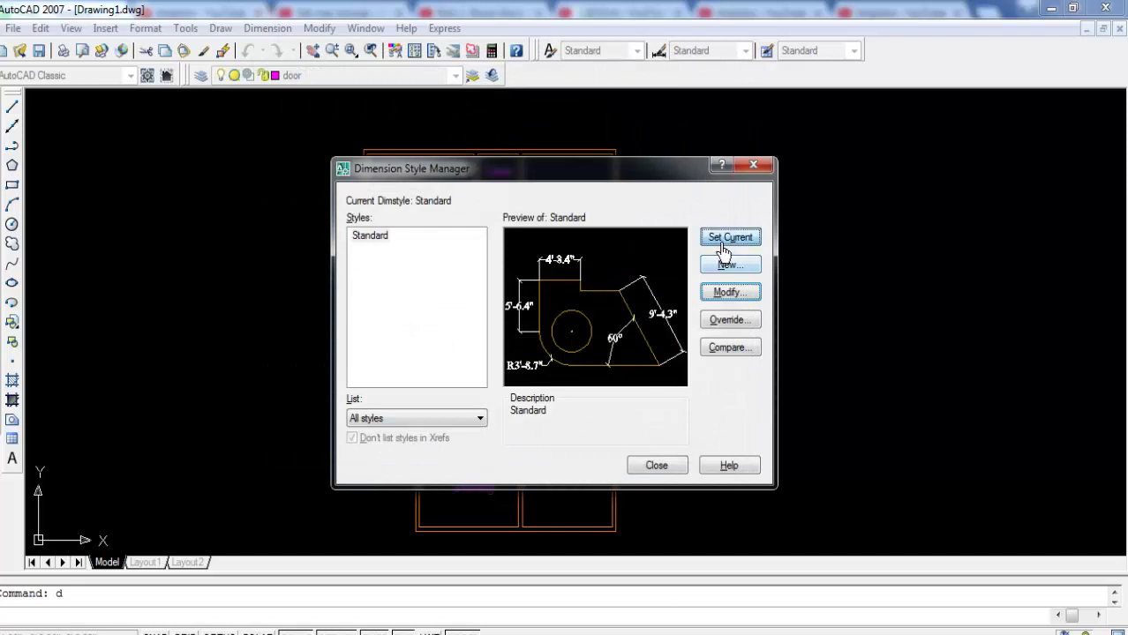
Step: Dimension the top outer wall at 28', then reopen the dimension style manager with D
click(753, 167)
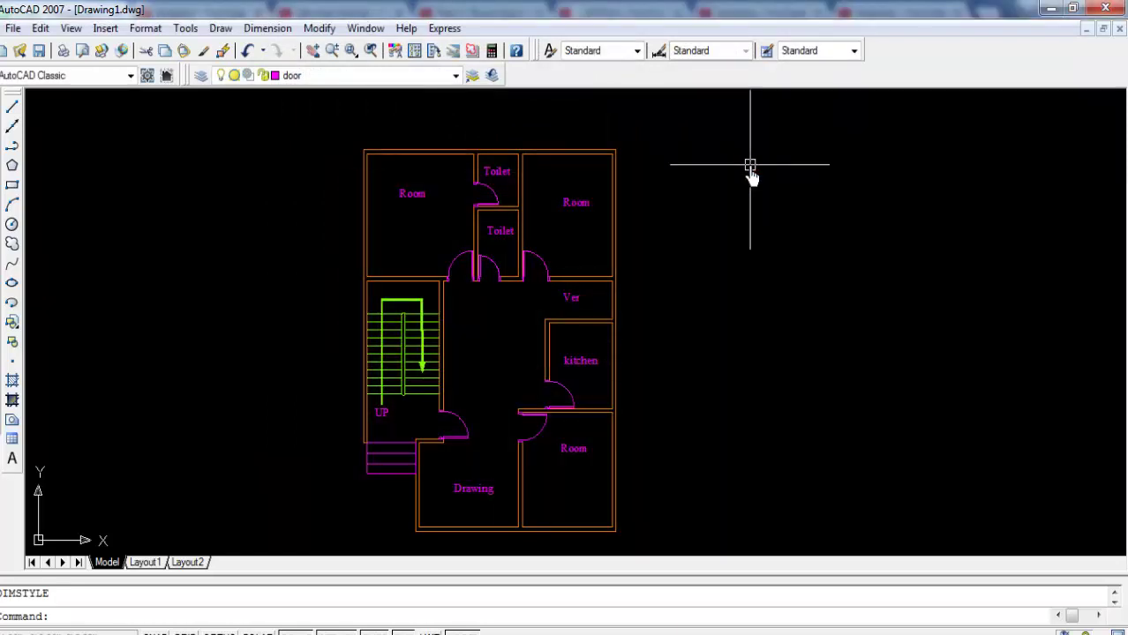
click(271, 36)
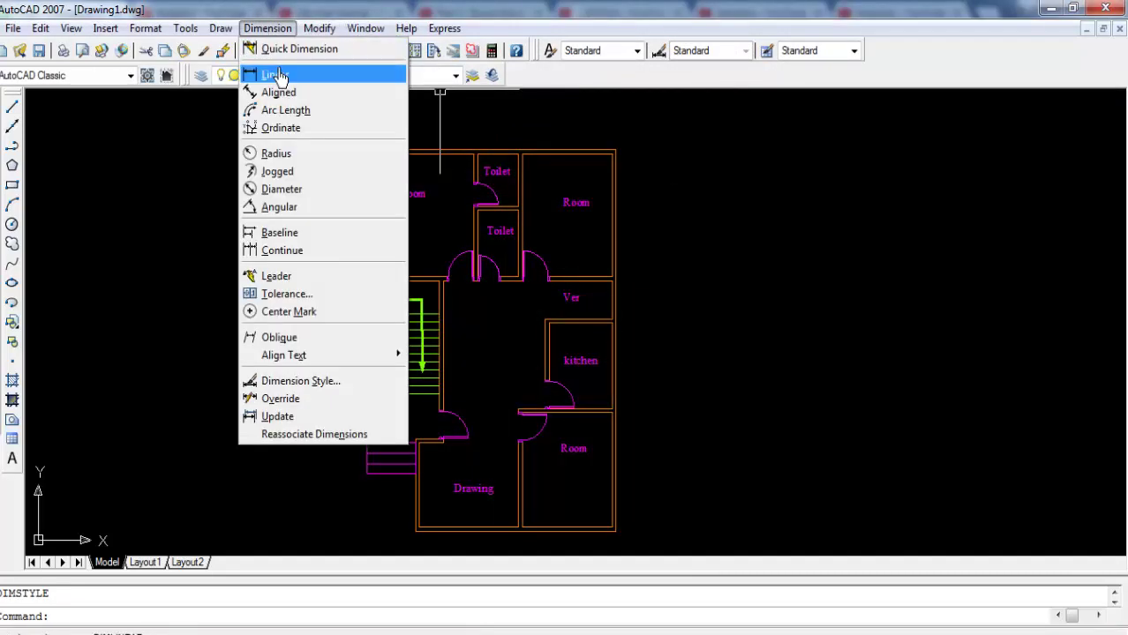
click(272, 76)
key(Return)
scroll(451, 157, up, 2)
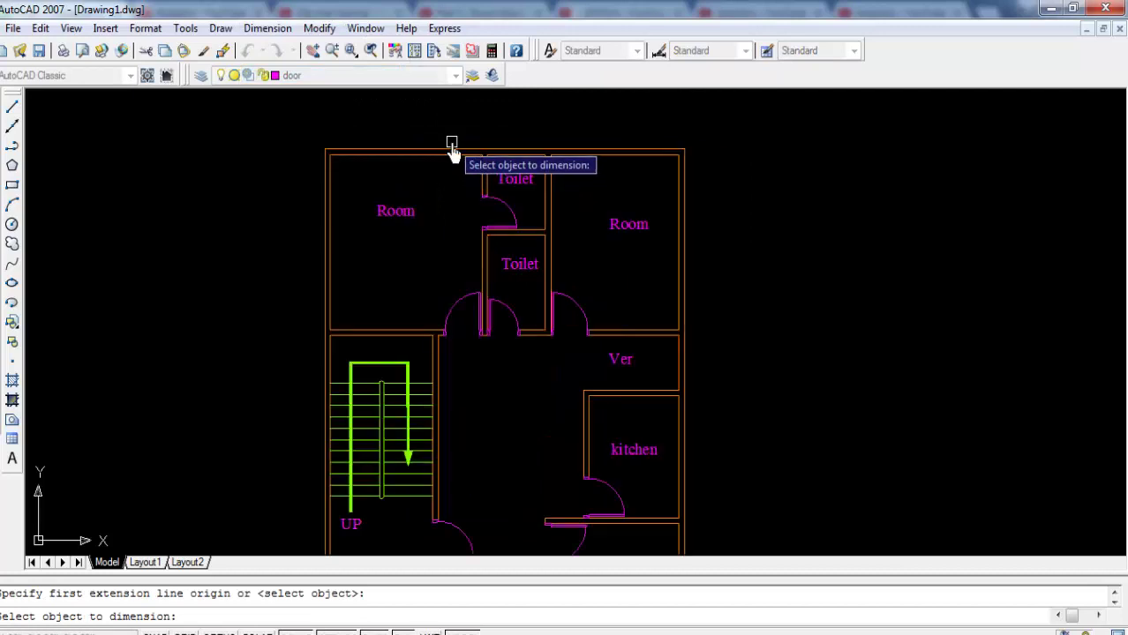
click(472, 150)
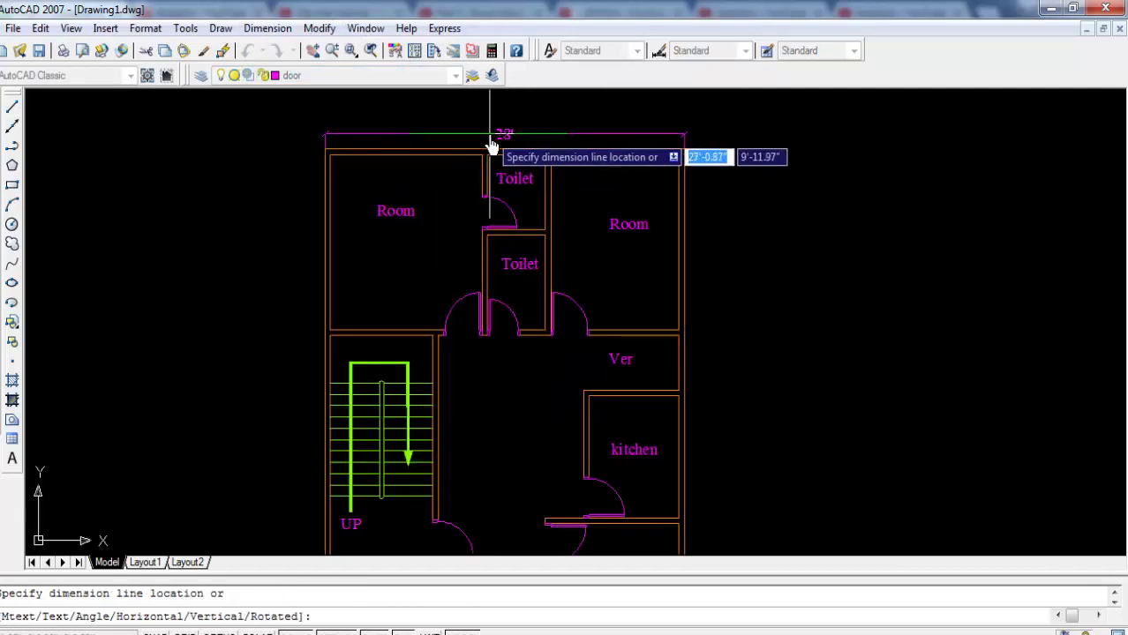
click(491, 142)
text(d)
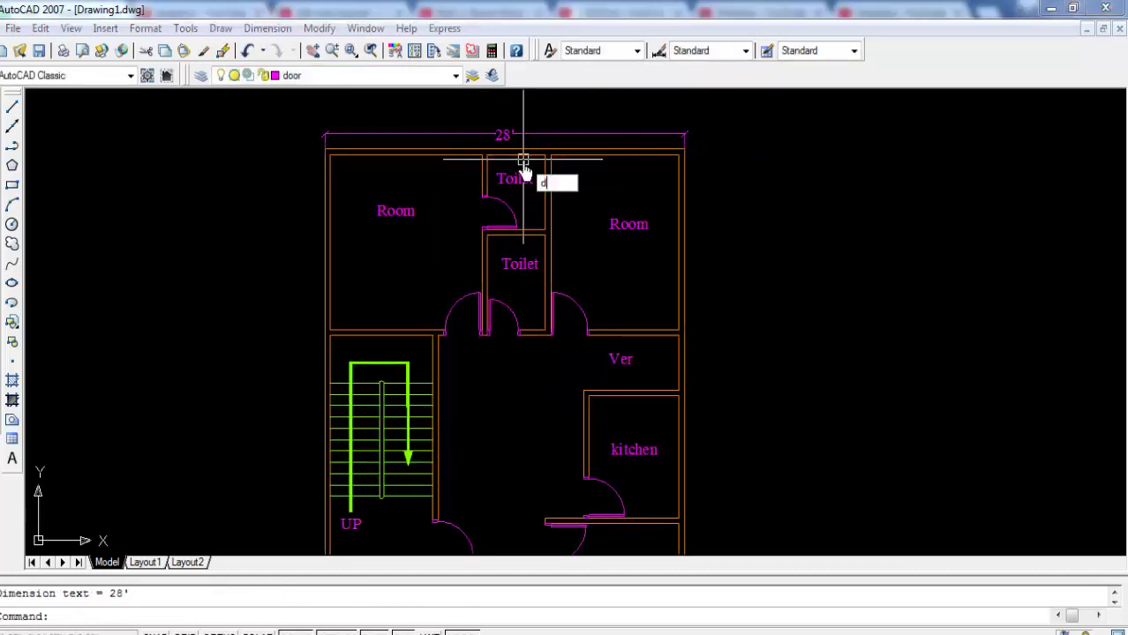
key(Return)
Step: Suppress extension line 2 in the Standard dimension style and close the manager
click(736, 303)
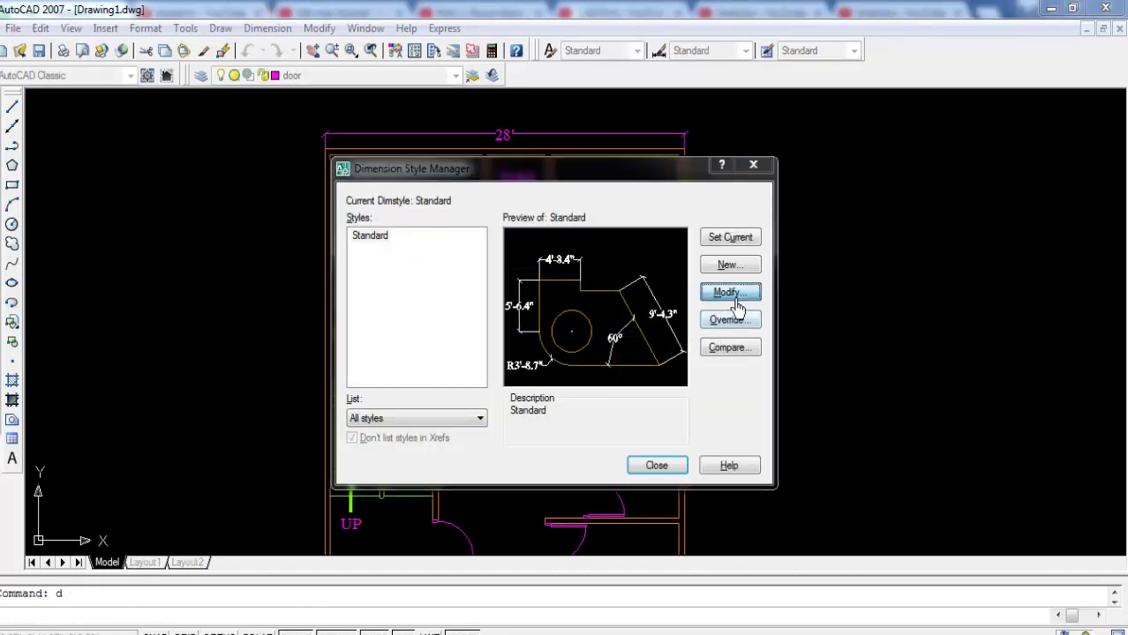
click(291, 92)
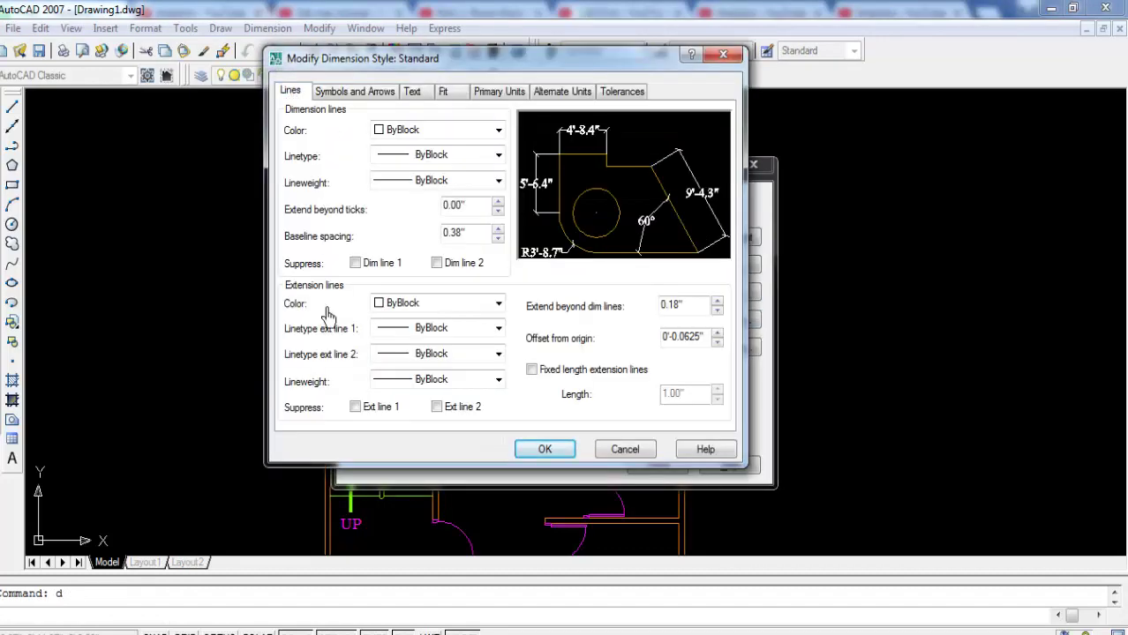
click(437, 407)
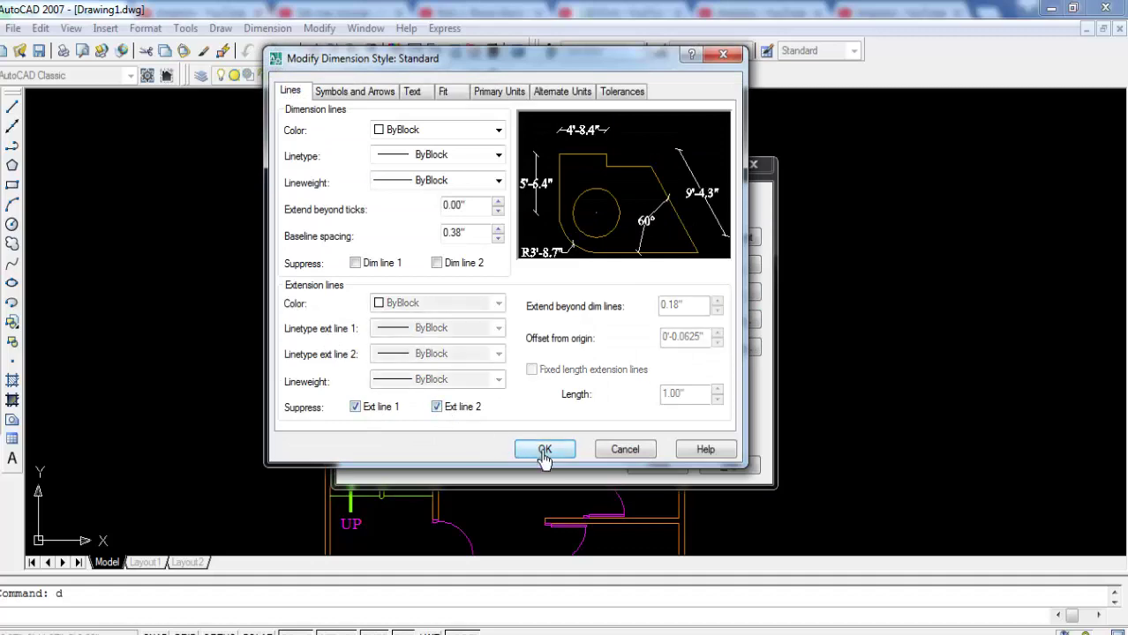
click(545, 450)
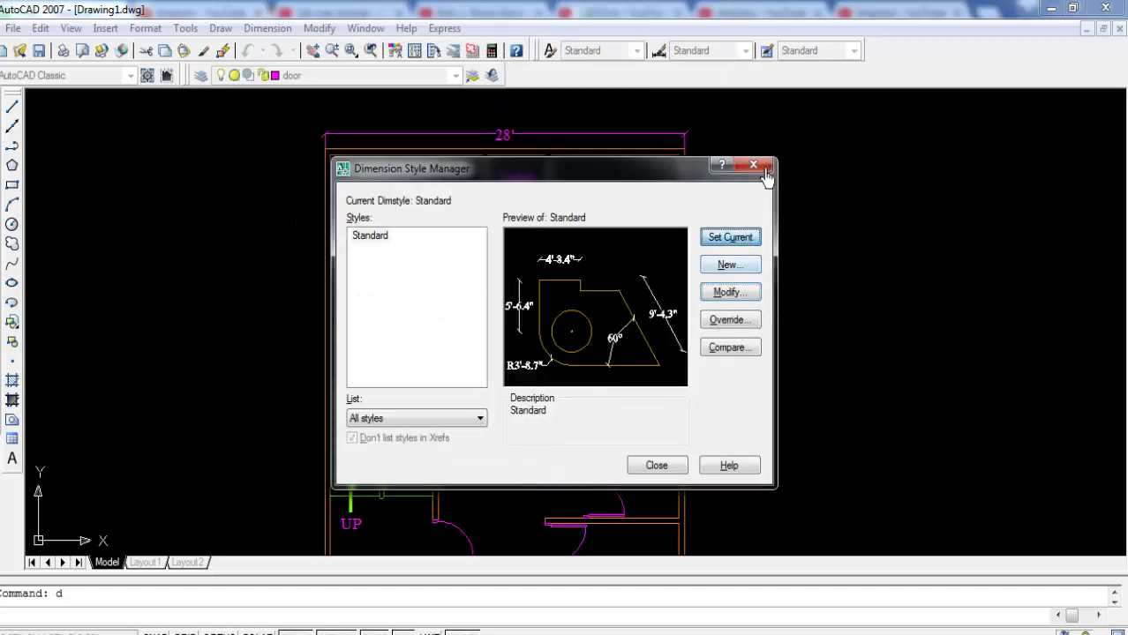
click(763, 171)
Step: Erase the old 28' dimension above the plan and make window the current layer
middle_drag(693, 252, 644, 223)
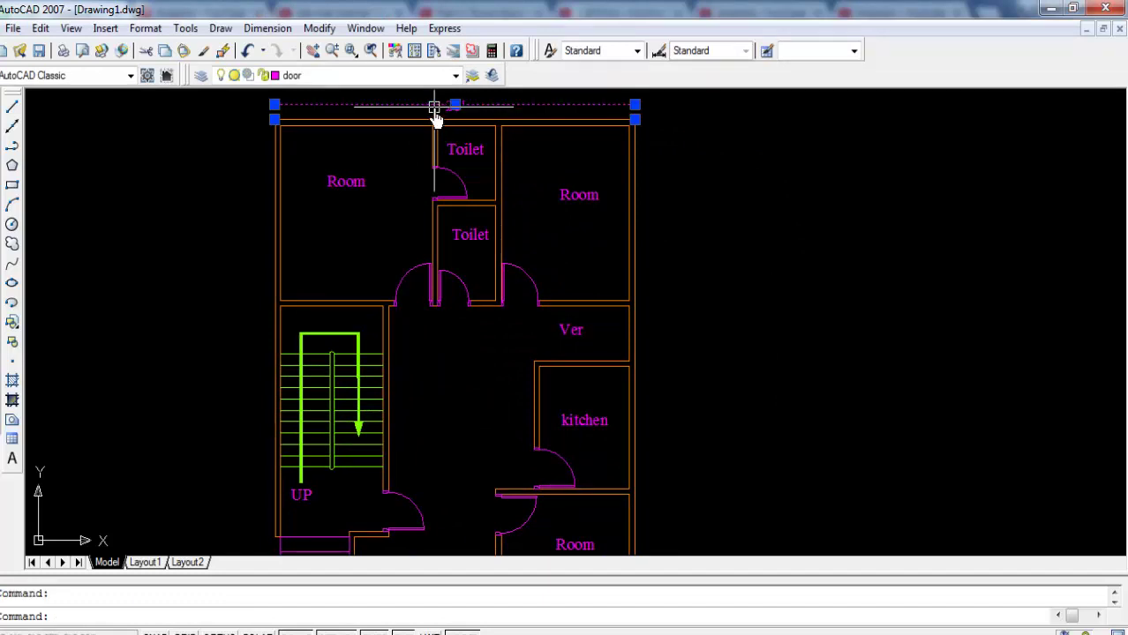
key(Delete)
click(362, 75)
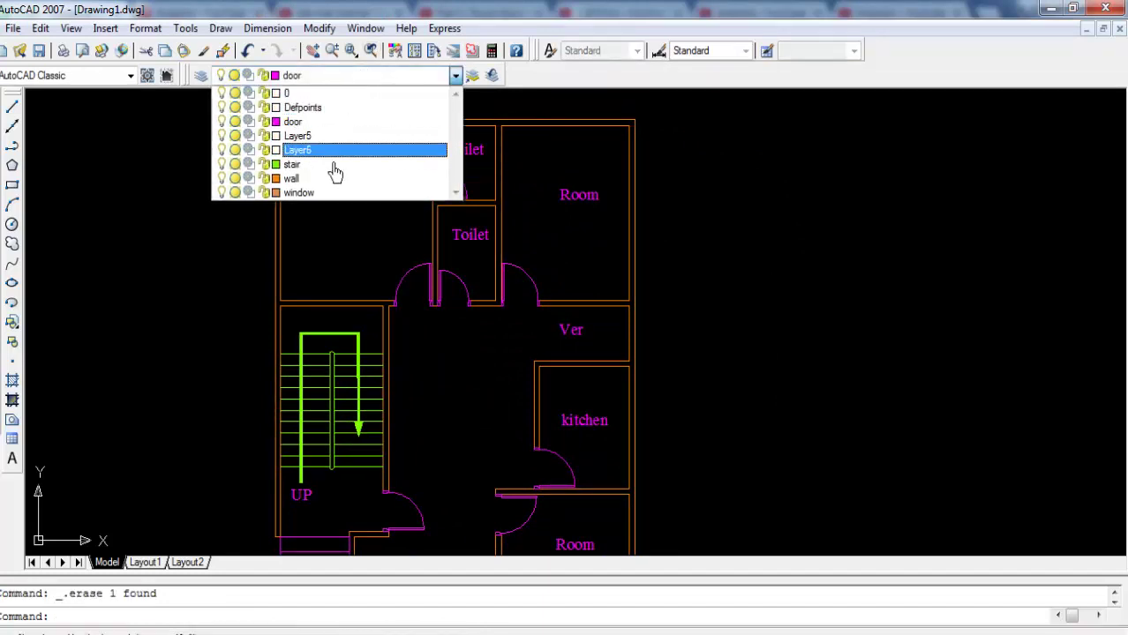
click(344, 193)
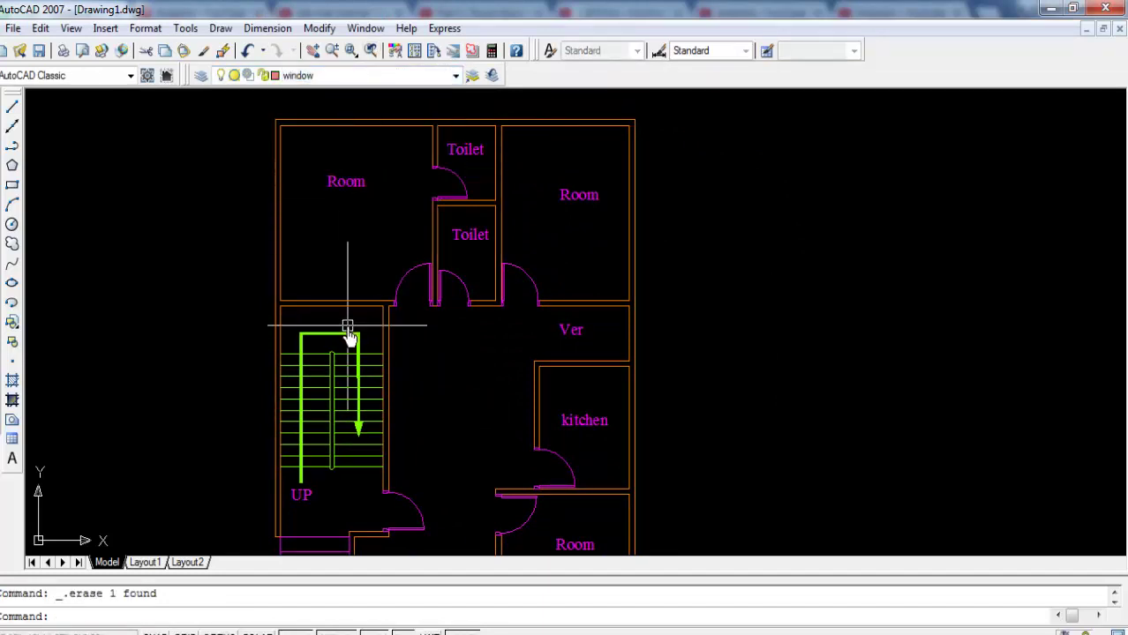
Step: Dimension the overall outline: 28' across the top wall and 40' along the right wall
click(267, 29)
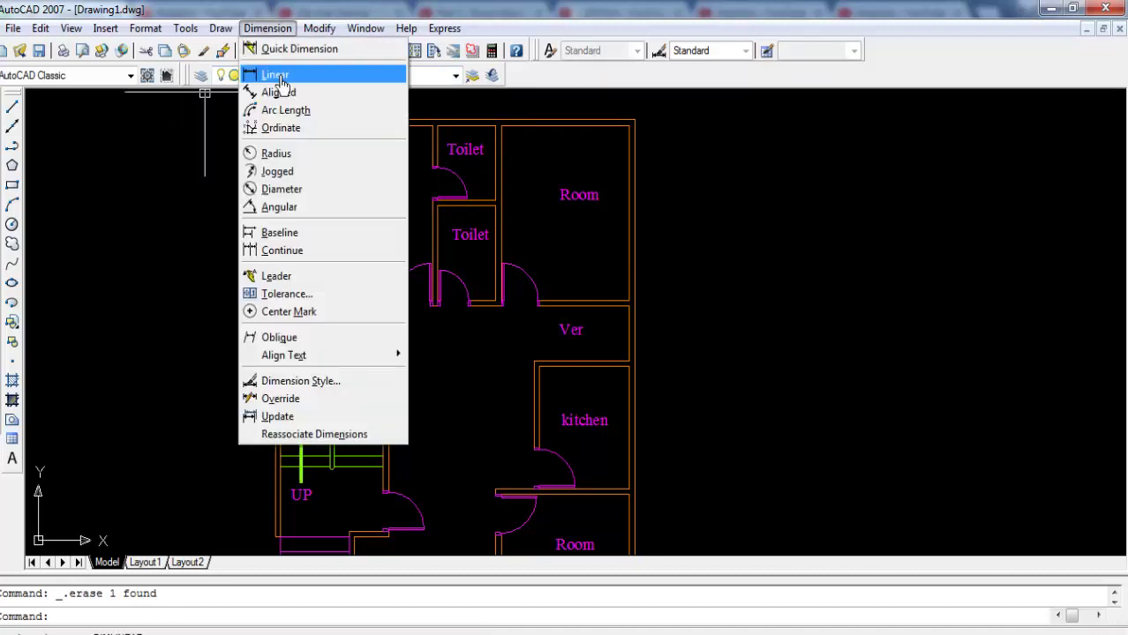
click(281, 78)
key(Return)
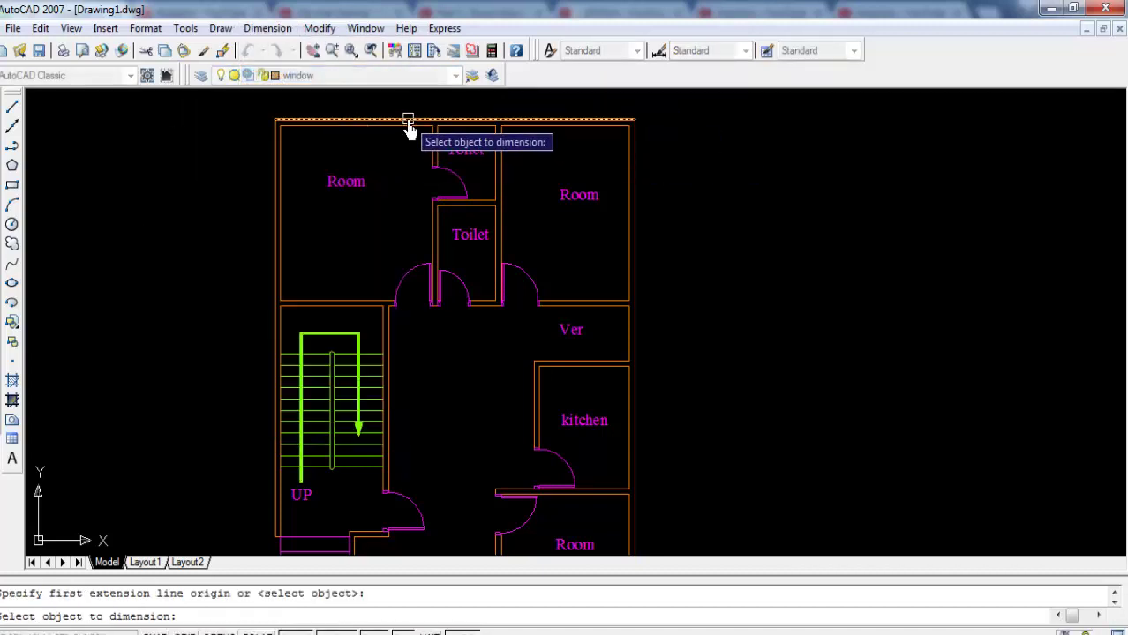
click(408, 121)
click(402, 104)
middle_drag(545, 176, 563, 221)
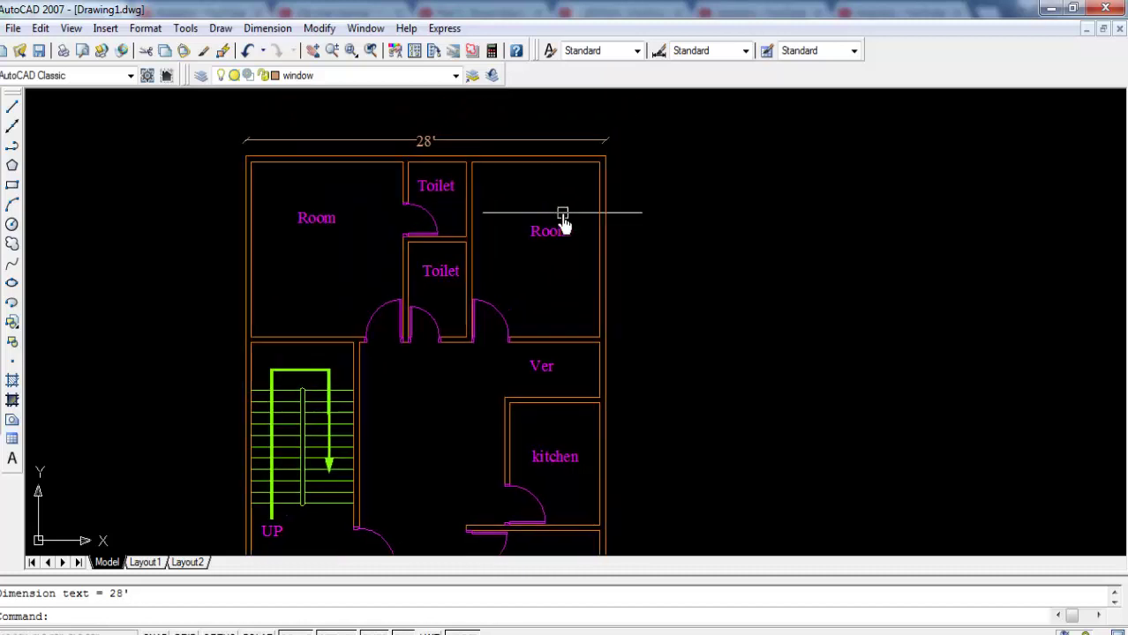
key(Return)
Step: Dimension the right top room at 10' wide by 12'-11.0" deep
key(Return)
click(604, 254)
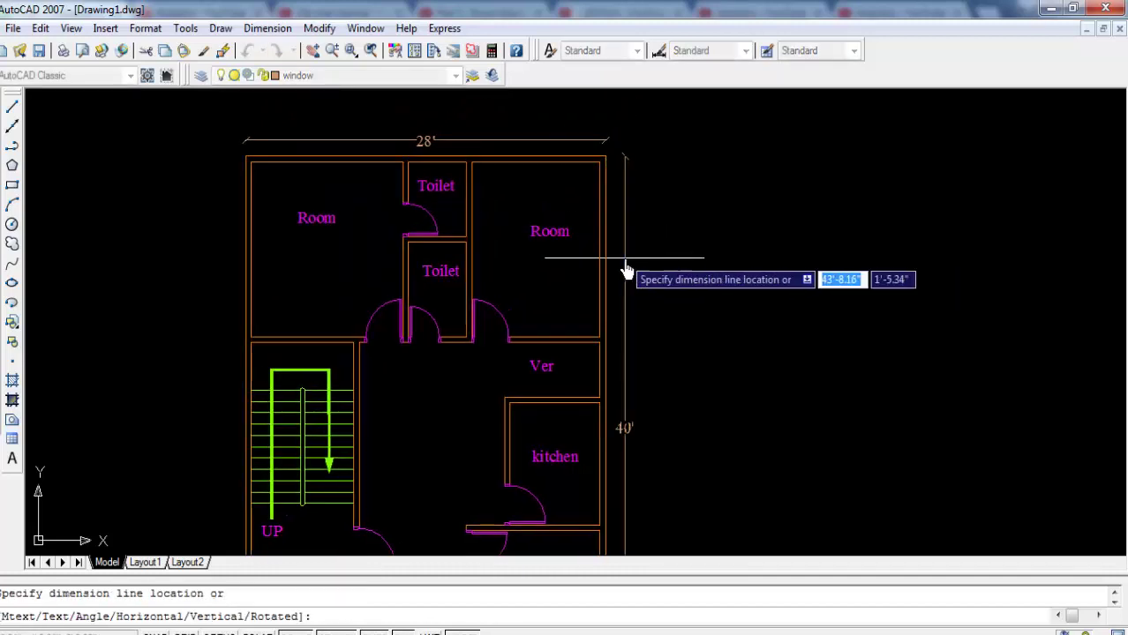
click(625, 269)
scroll(530, 264, up, 1)
scroll(534, 221, up, 2)
key(Return)
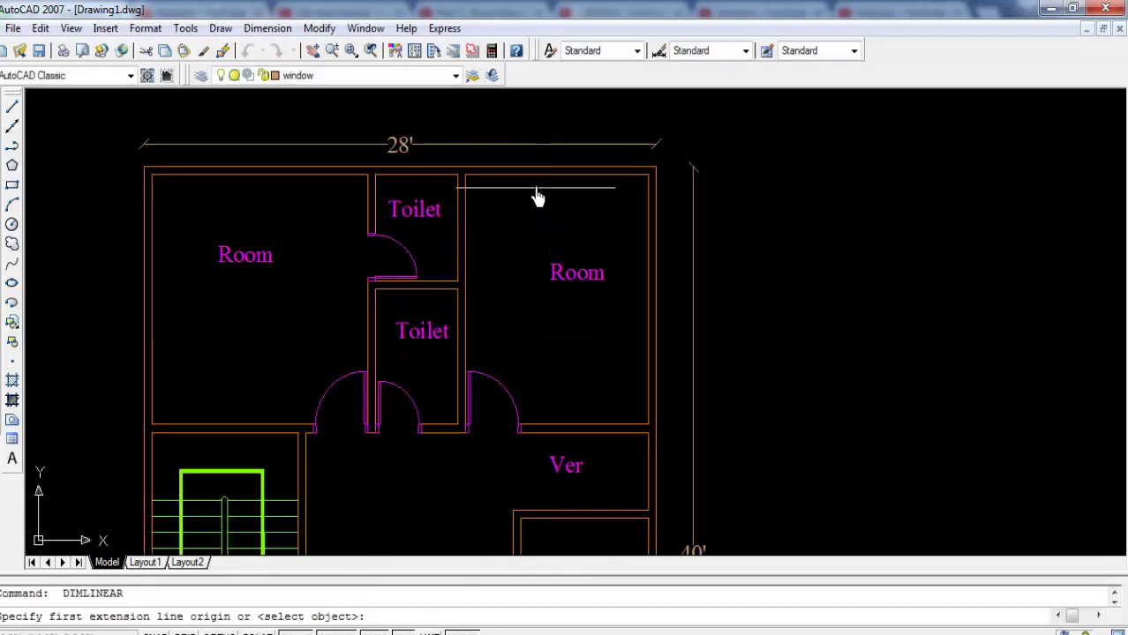
key(Return)
click(535, 176)
click(549, 196)
key(Return)
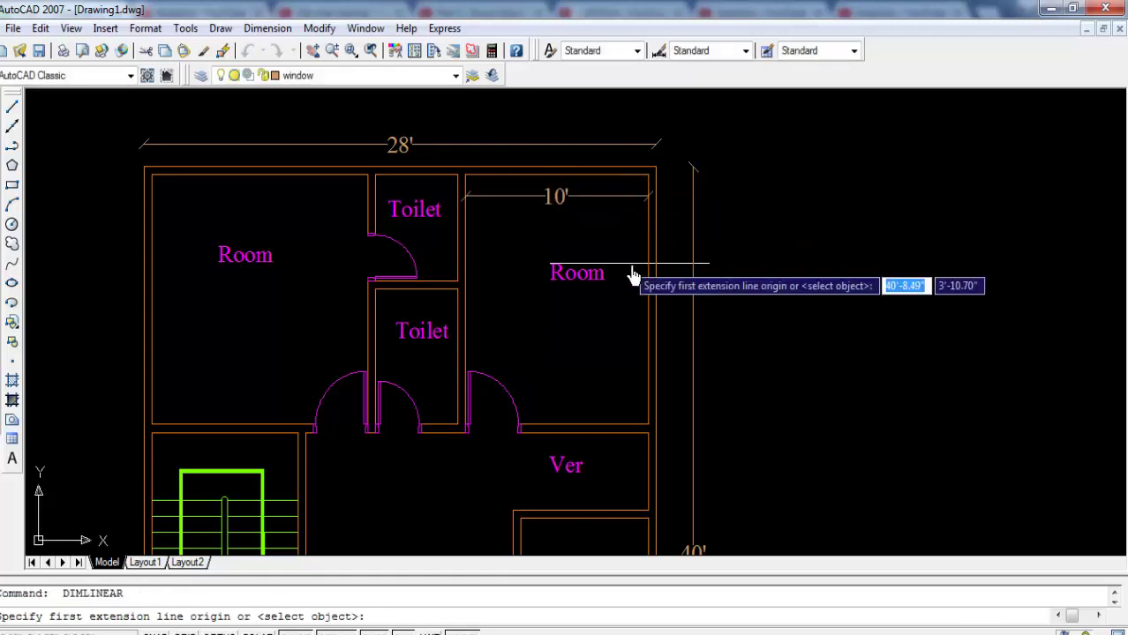
key(Return)
click(648, 253)
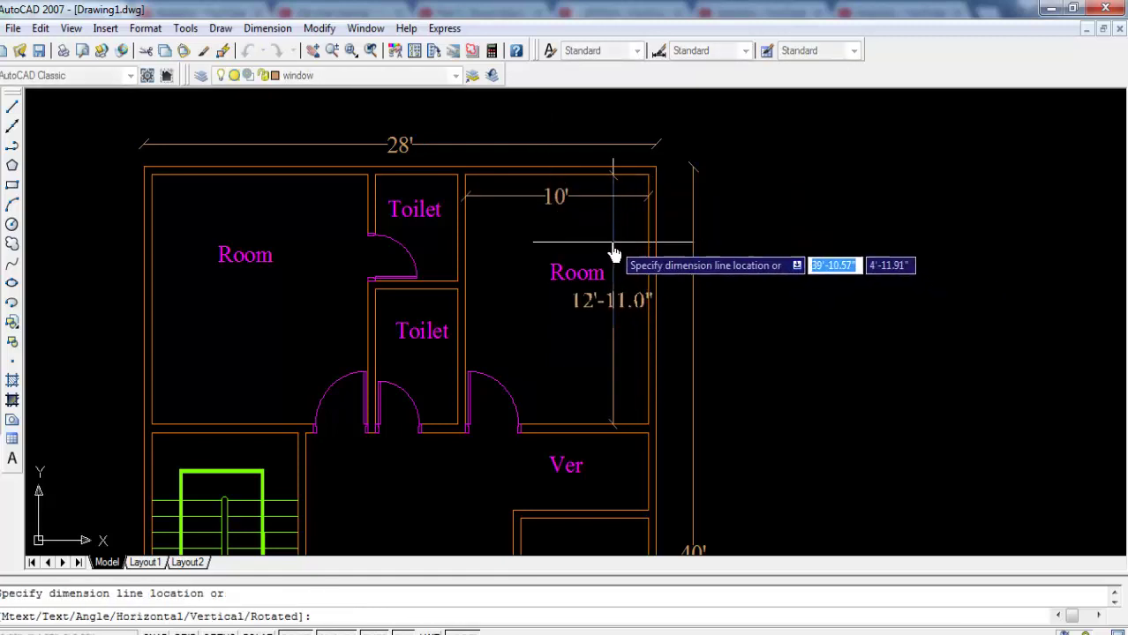
click(607, 252)
Step: Dimension the left top room at 11'-10.0" wide by 12'-11.0" deep
middle_drag(297, 281, 427, 277)
key(Return)
key(Return)
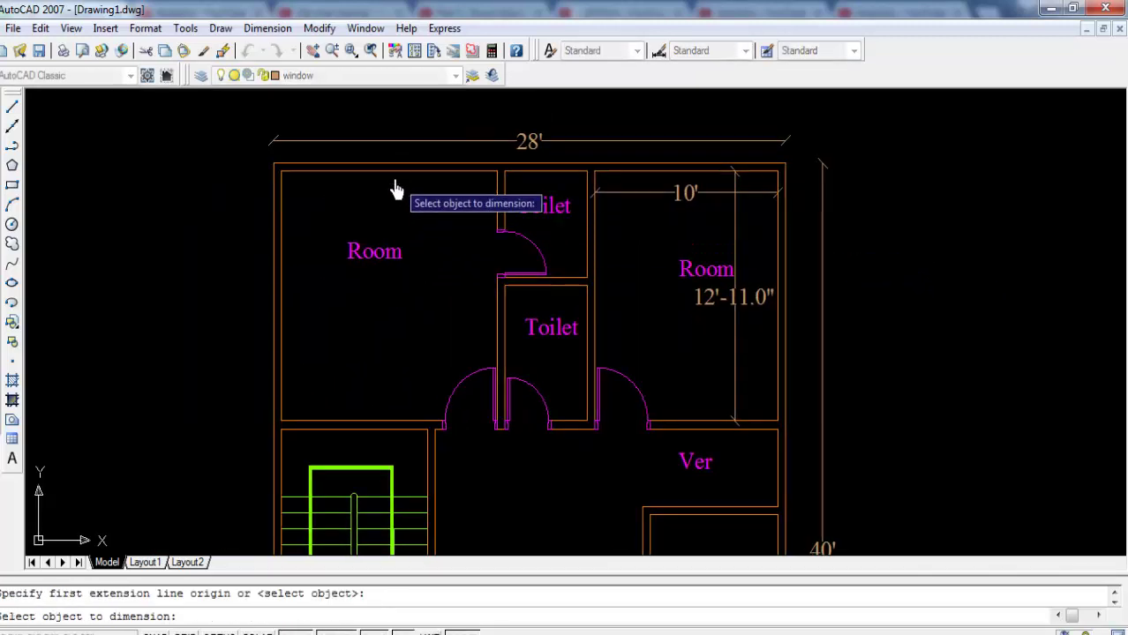
click(392, 173)
click(403, 195)
Step: Dimension the kitchen at 7' wide and 9' deep
key(Return)
key(Return)
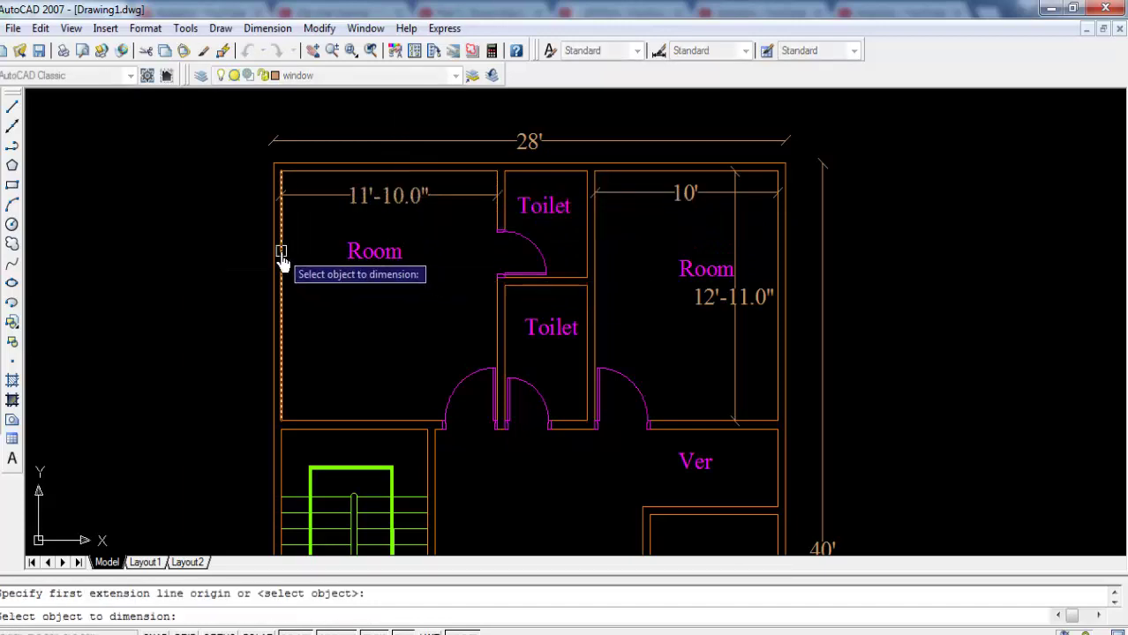
click(280, 256)
click(305, 282)
middle_drag(429, 513, 395, 327)
mouse_move(574, 462)
middle_down()
mouse_move(547, 338)
mouse_move(510, 382)
middle_up()
scroll(567, 336, up, 2)
key(Return)
key(Return)
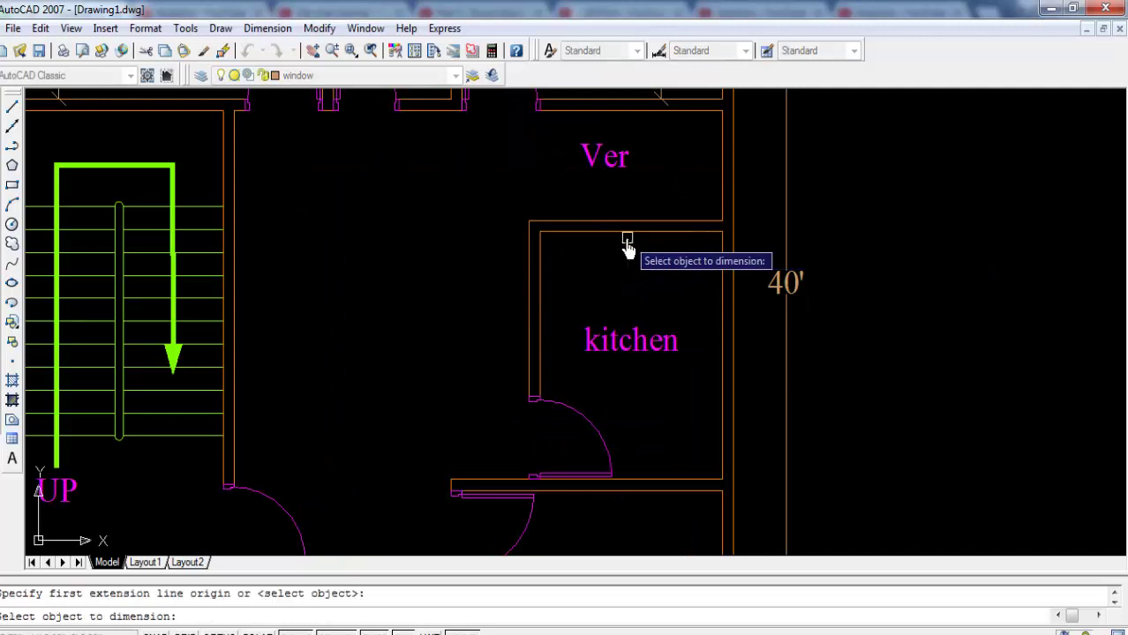
click(627, 239)
click(627, 259)
key(Return)
key(Return)
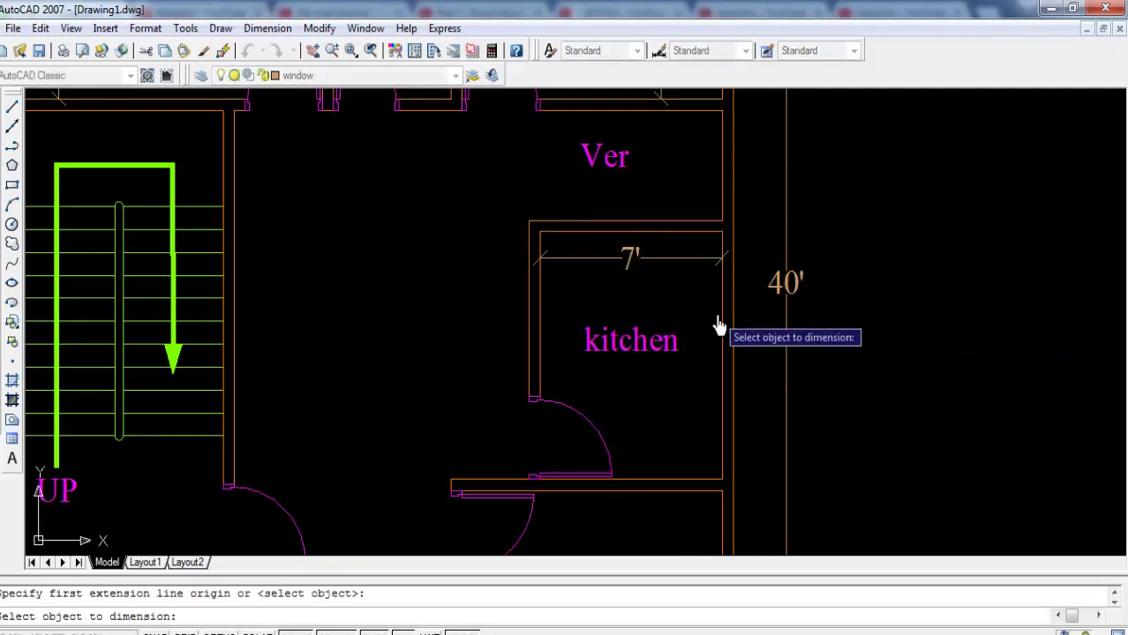
click(719, 326)
click(693, 315)
mouse_move(679, 208)
middle_down()
mouse_move(679, 284)
mouse_move(617, 231)
middle_up()
key(Return)
key(Return)
Step: Dimension Ver's right wall at 4'
click(716, 240)
click(684, 240)
scroll(624, 358, down, 1)
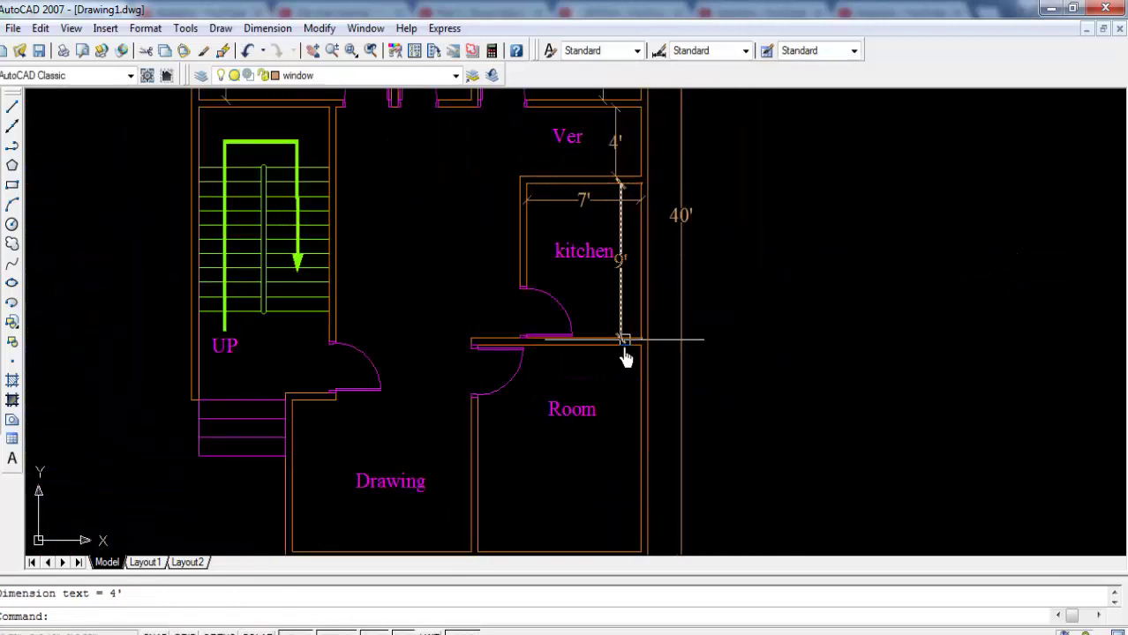
middle_drag(624, 357, 610, 264)
scroll(587, 437, up, 1)
Step: Dimension the lower Room at 10' wide by 12' deep
key(Return)
key(Return)
click(549, 478)
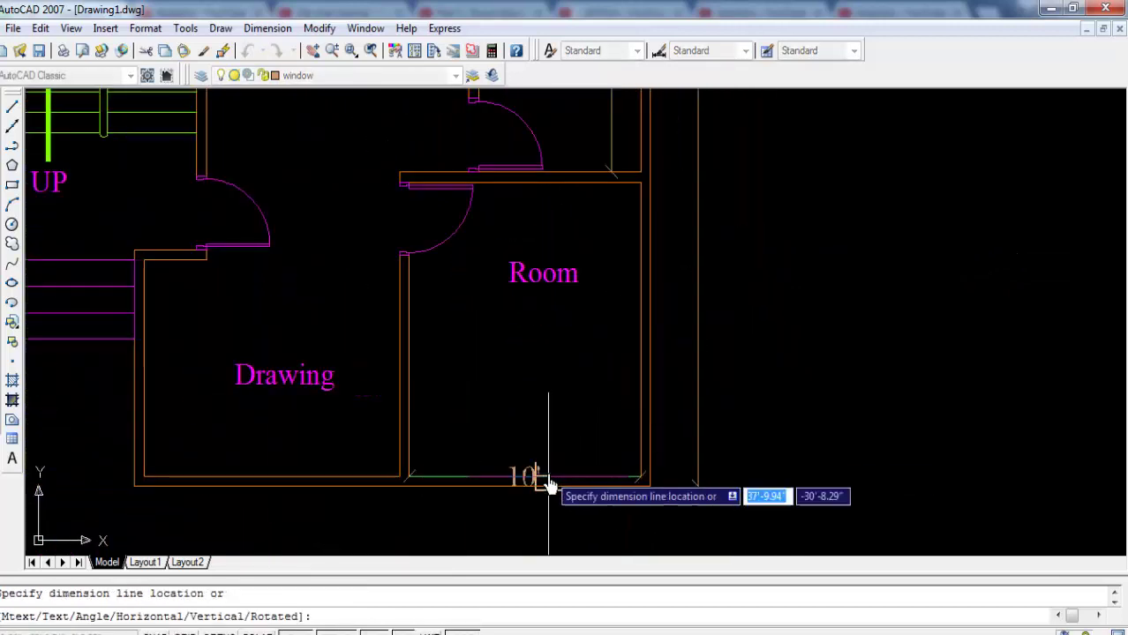
click(551, 454)
Step: Dimension the Drawing room at 11' wide by 8'-10.0" deep
key(Return)
key(Return)
click(642, 360)
click(609, 348)
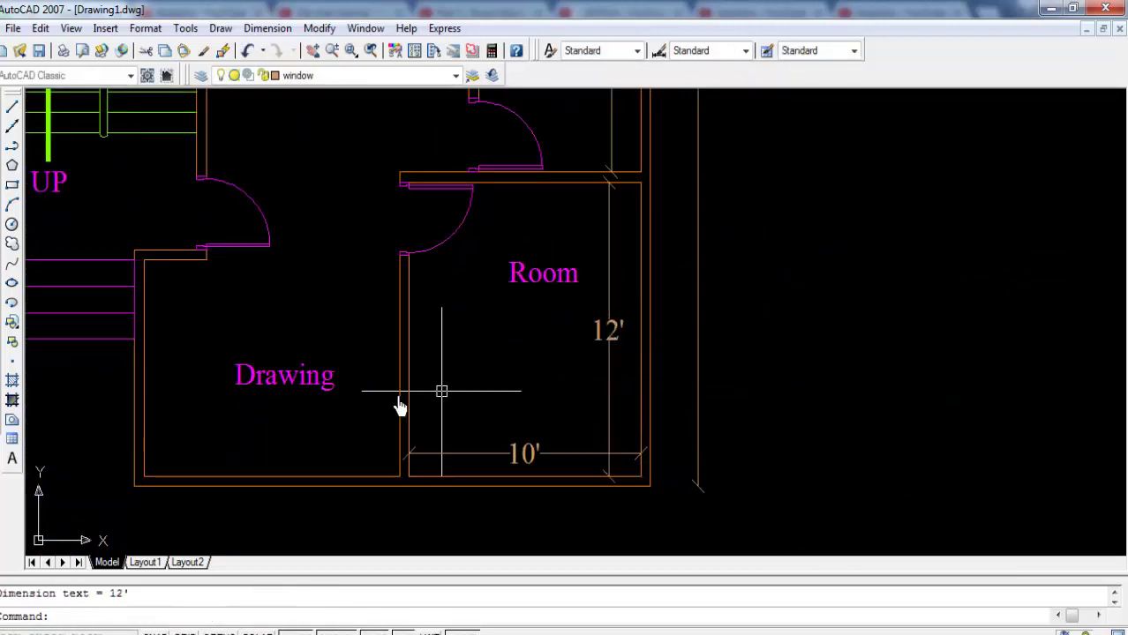
middle_drag(400, 407, 467, 411)
key(Return)
key(Return)
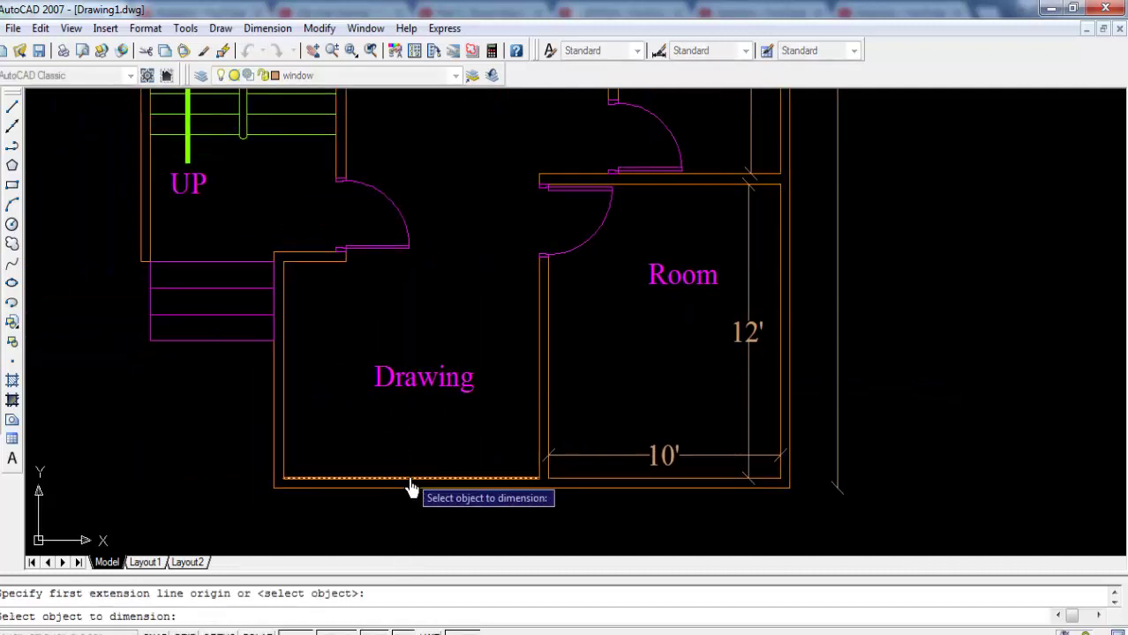
click(411, 481)
click(408, 454)
key(Return)
key(Return)
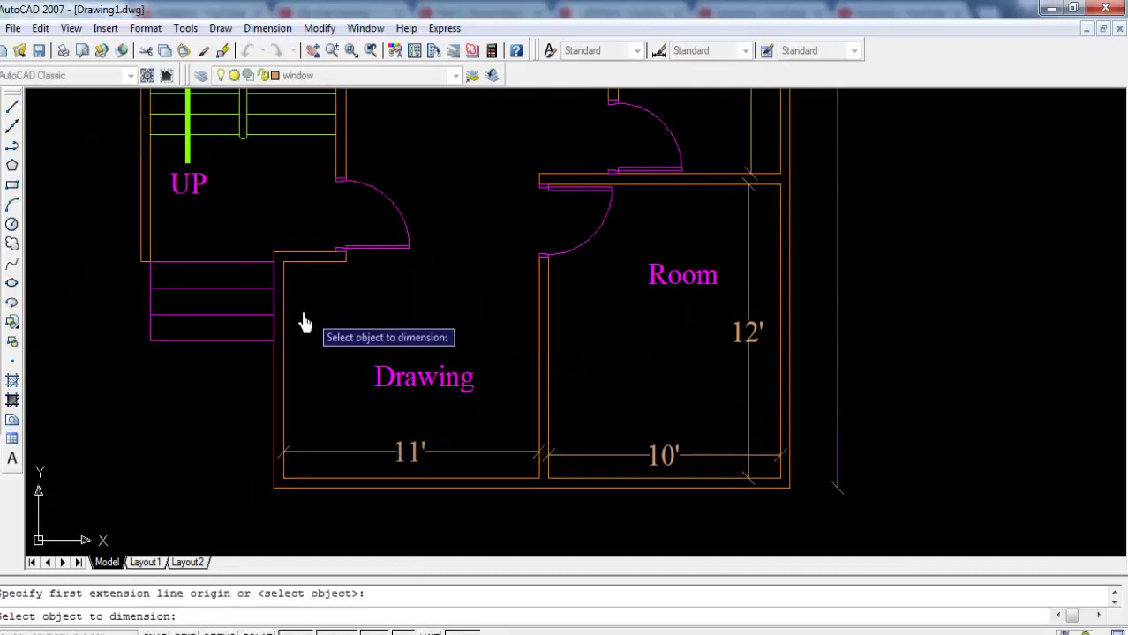
click(288, 314)
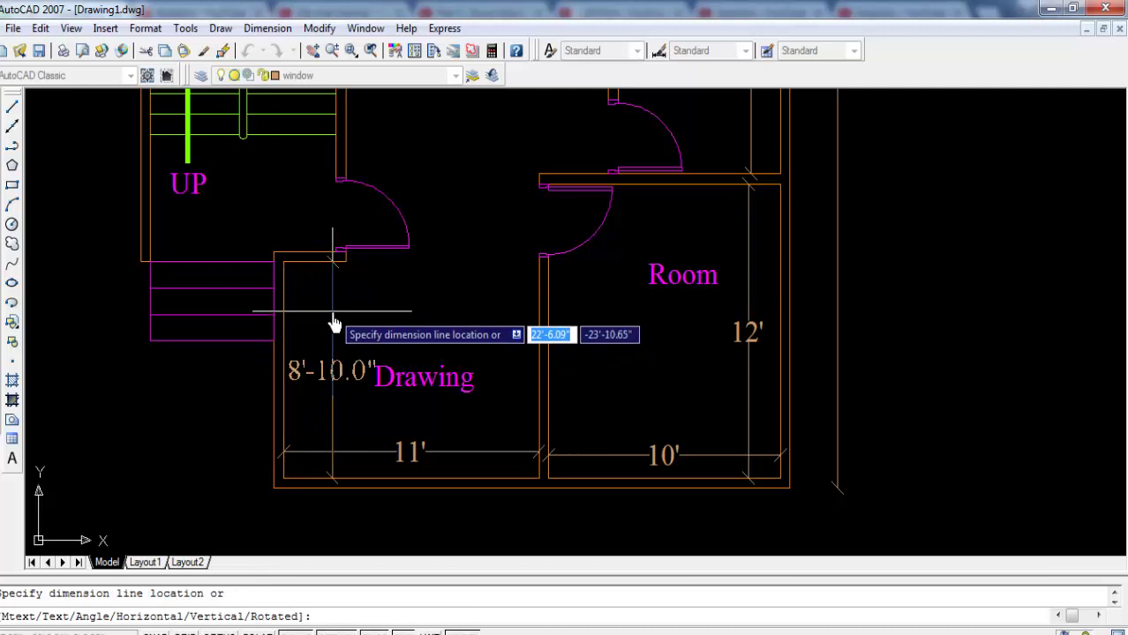
click(333, 323)
Step: Dimension the wall above the stairs at 8'
scroll(355, 444, down, 2)
middle_drag(382, 348, 403, 491)
scroll(307, 237, up, 2)
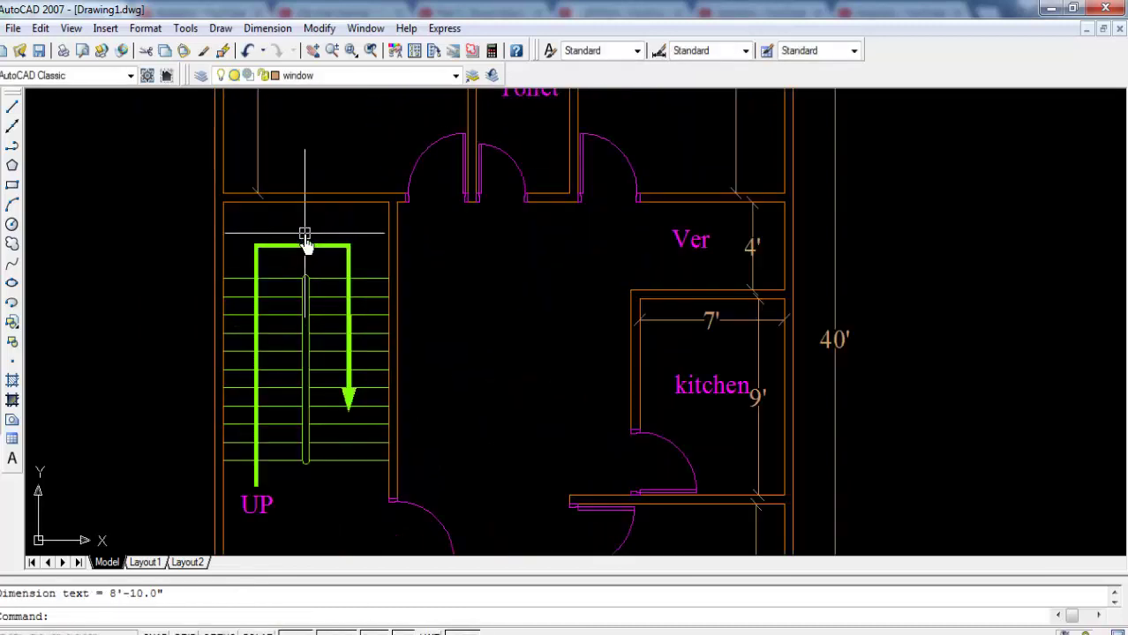
scroll(307, 203, up, 2)
key(Return)
key(Return)
click(312, 206)
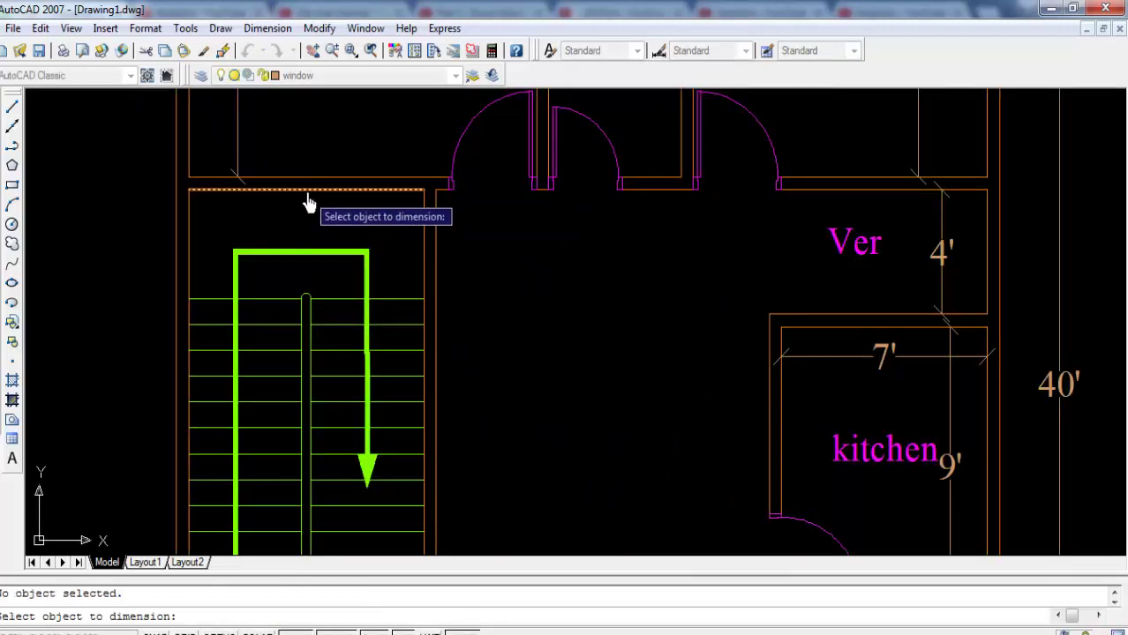
click(308, 203)
click(305, 212)
Step: Pan and zoom to review the whole dimensioned floor plan
scroll(300, 329, down, 4)
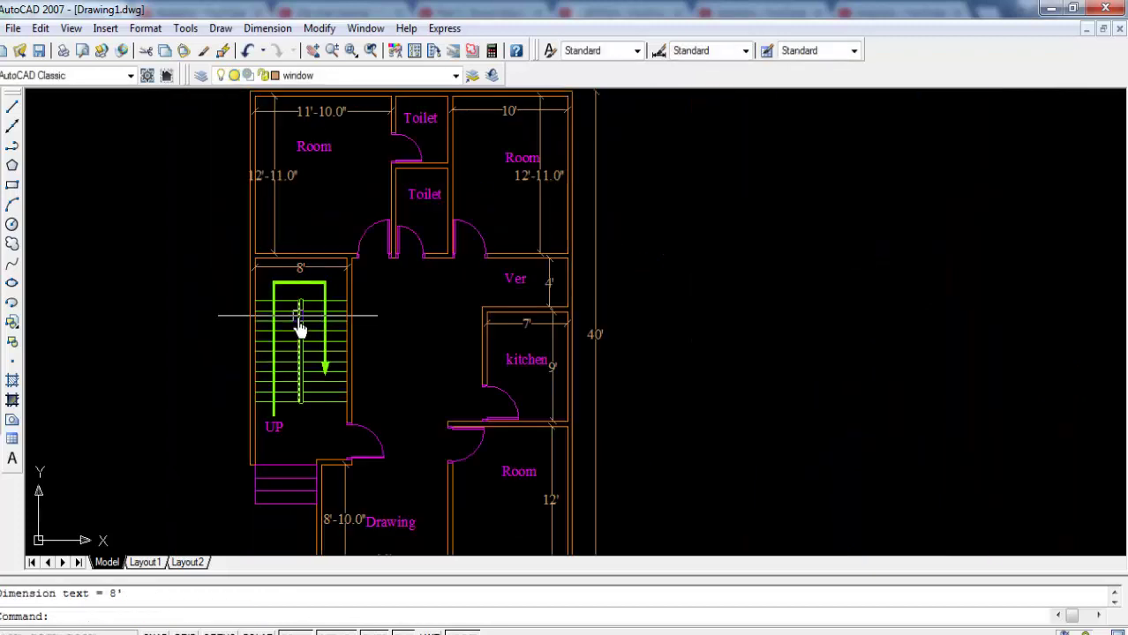
scroll(300, 328, down, 2)
middle_drag(516, 335, 569, 316)
scroll(544, 269, up, 2)
scroll(545, 287, up, 1)
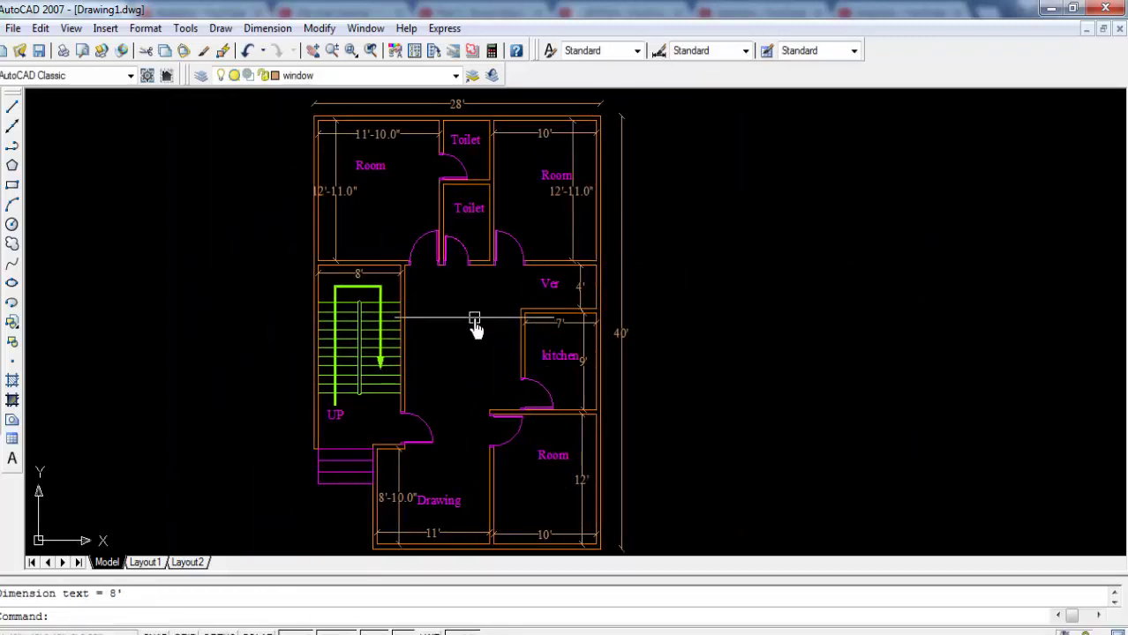
scroll(476, 325, down, 1)
scroll(469, 321, up, 1)
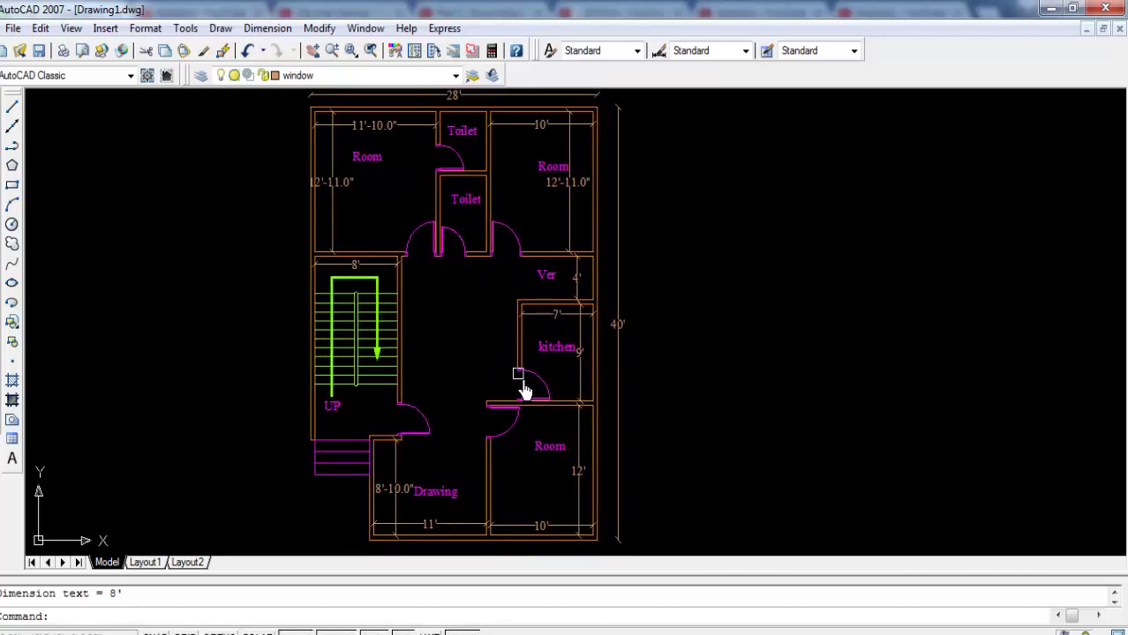
mouse_move(422, 628)
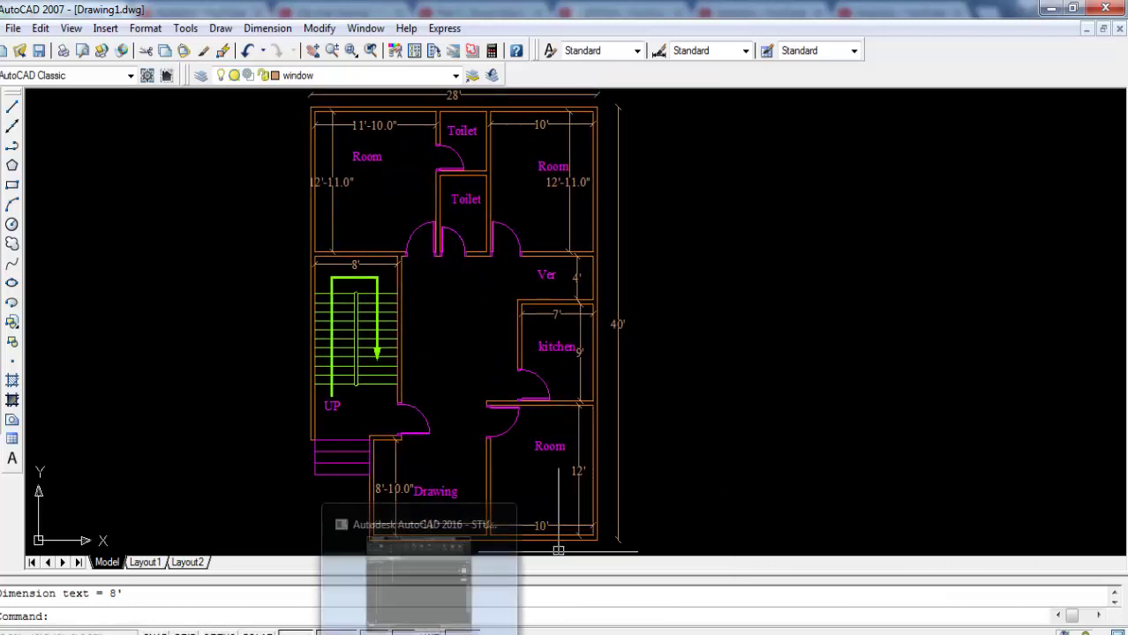
click(314, 630)
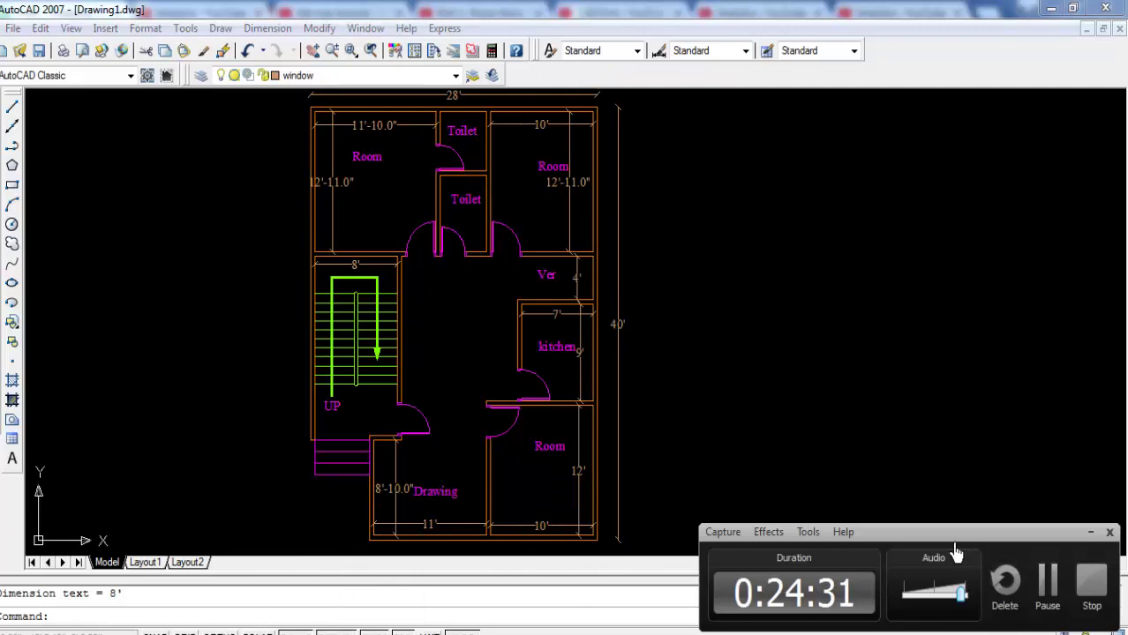